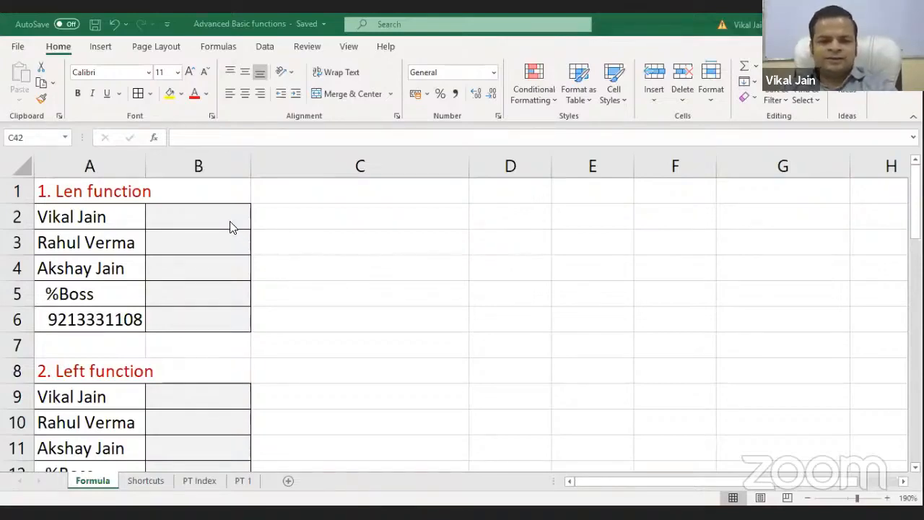
# Look over the Len function section and its names, then select B2
pyautogui.click(115, 192)
pyautogui.scroll(-4, 158, 310)
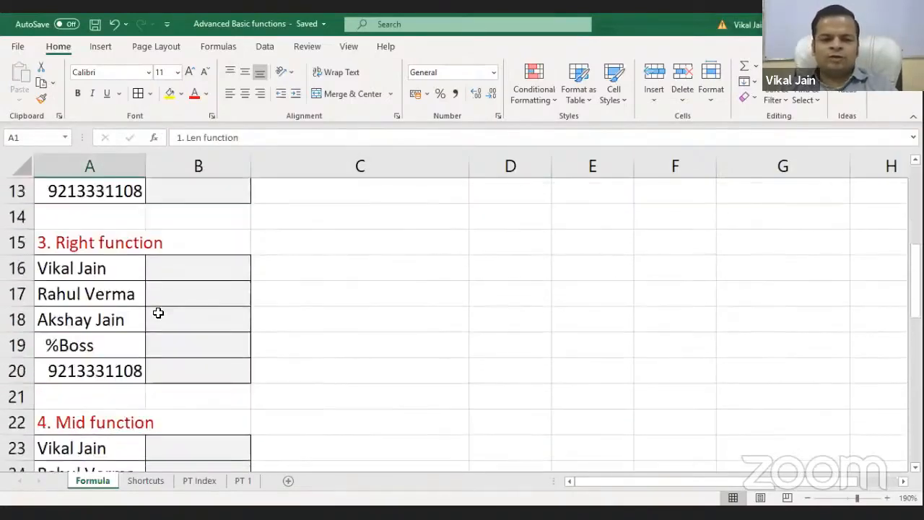
pyautogui.scroll(4, 158, 310)
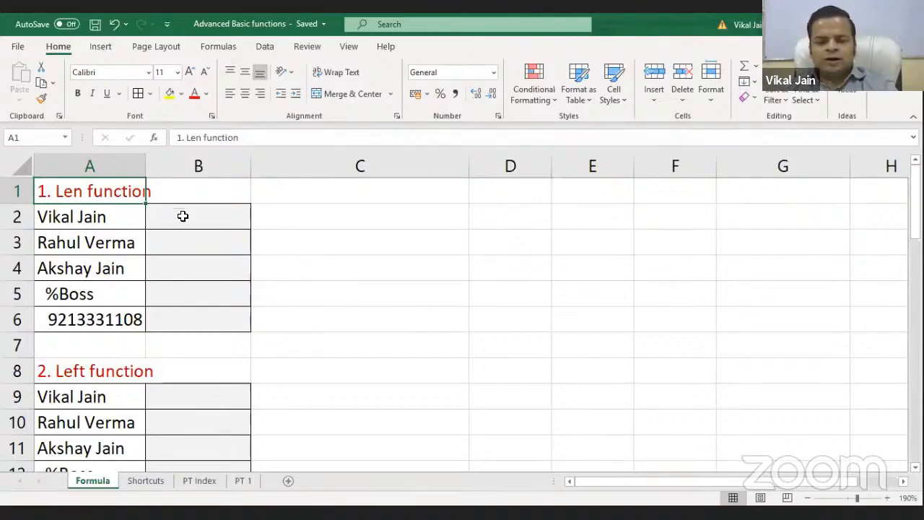
pyautogui.click(72, 209)
pyautogui.scroll(-3, 90, 211)
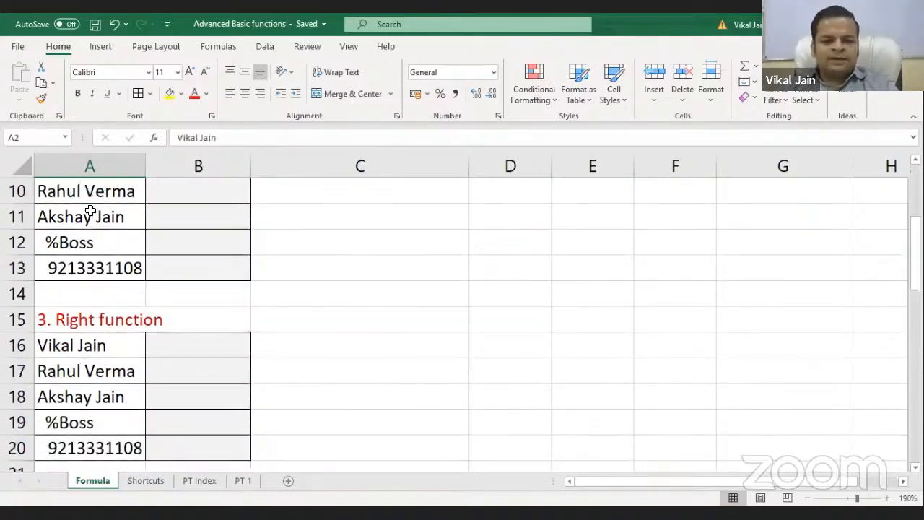
pyautogui.scroll(3, 89, 211)
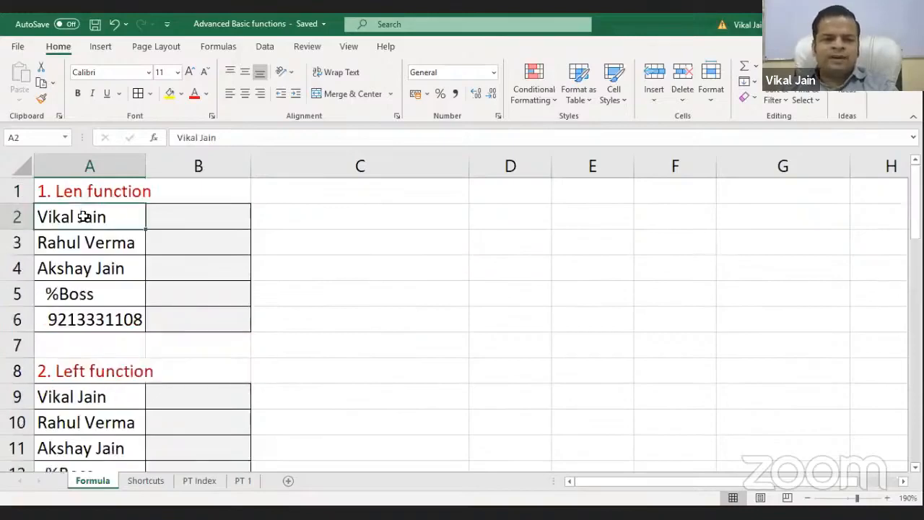
pyautogui.scroll(-3, 197, 260)
pyautogui.scroll(3, 192, 267)
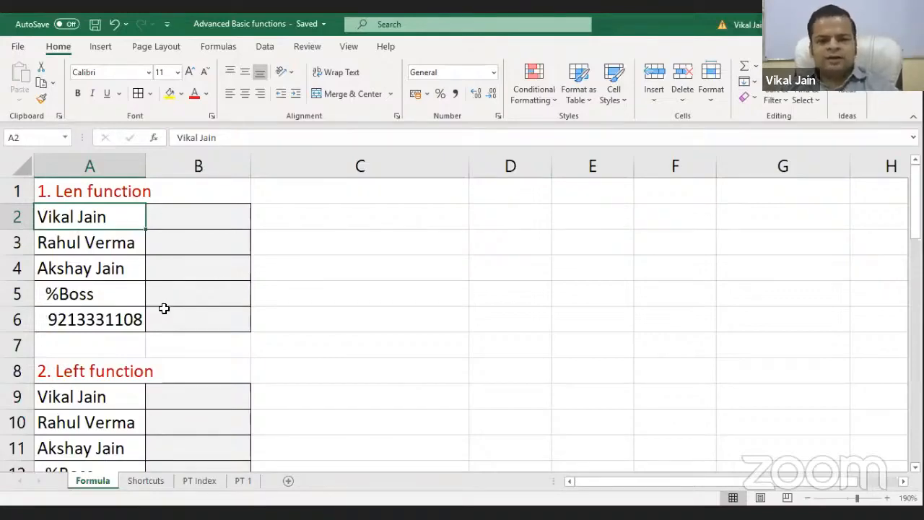
pyautogui.scroll(-4, 165, 309)
pyautogui.scroll(4, 169, 315)
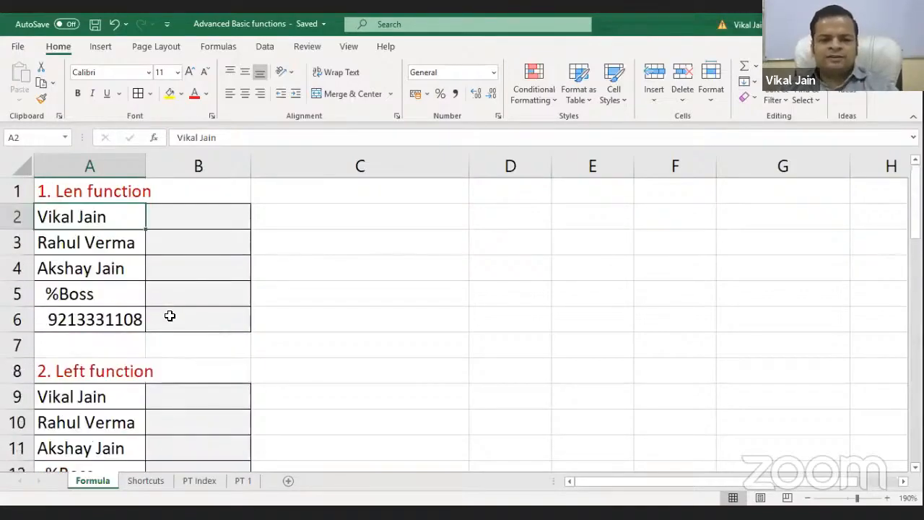
pyautogui.click(175, 217)
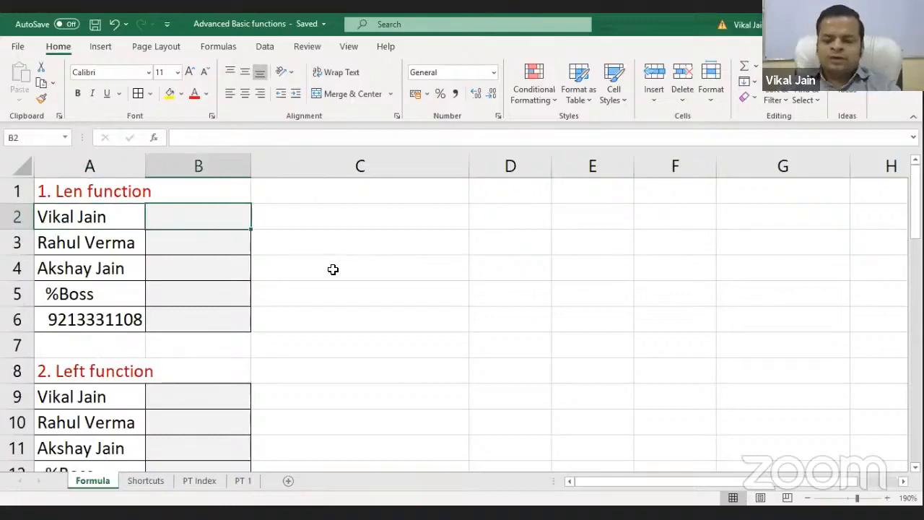
pyautogui.scroll(-1, 332, 270)
pyautogui.scroll(1, 332, 270)
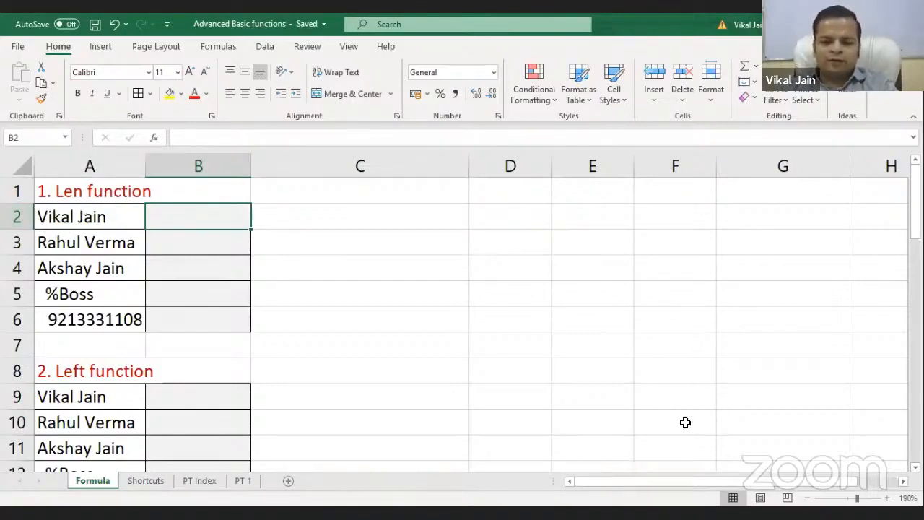
# Enter =LEN(A2) in B2, returning 10 for the first name's length
pyautogui.write('=l')
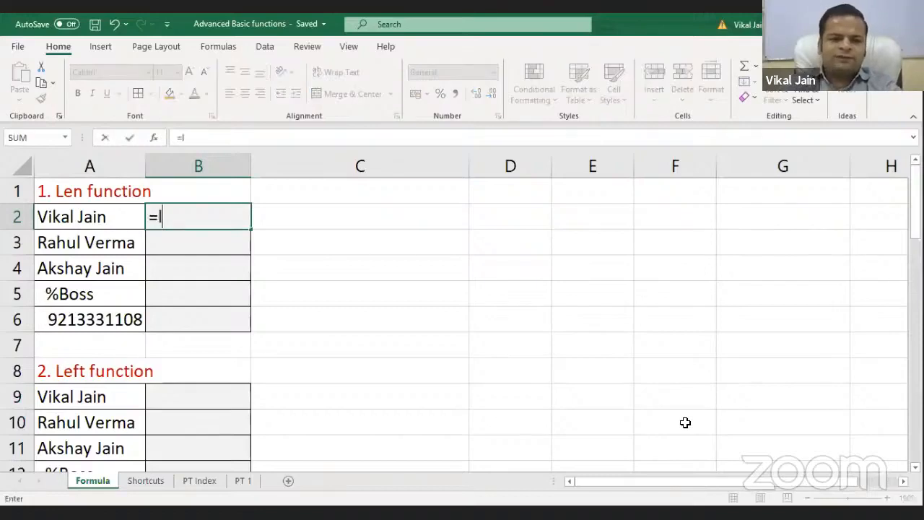
pyautogui.write('en')
pyautogui.press('Tab')
pyautogui.click(72, 217)
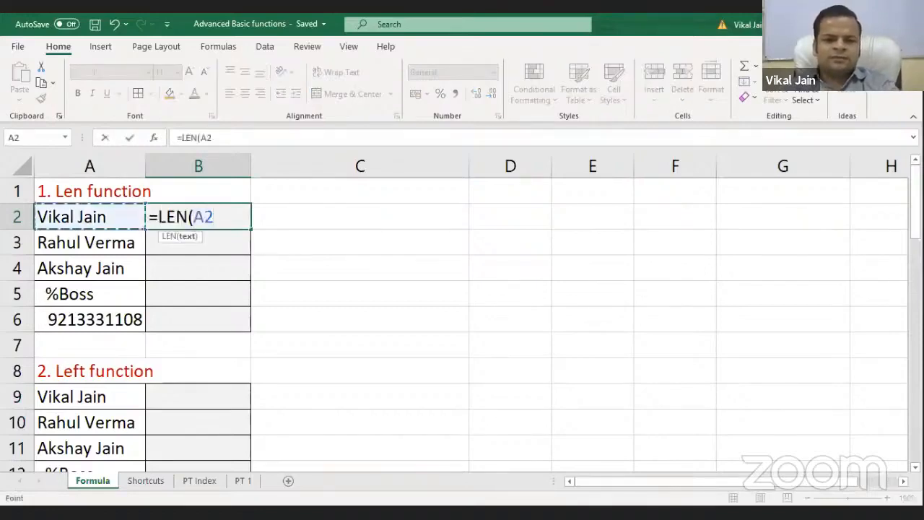
pyautogui.write(')')
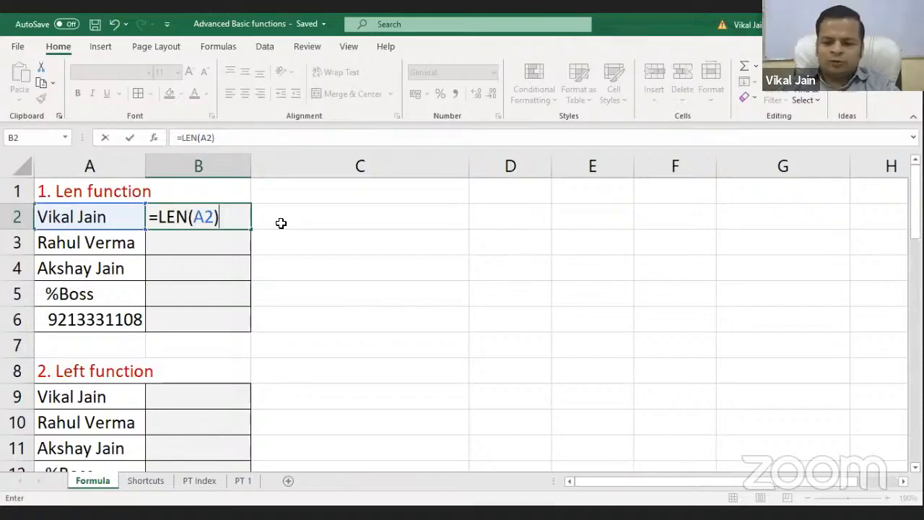
pyautogui.press('Return')
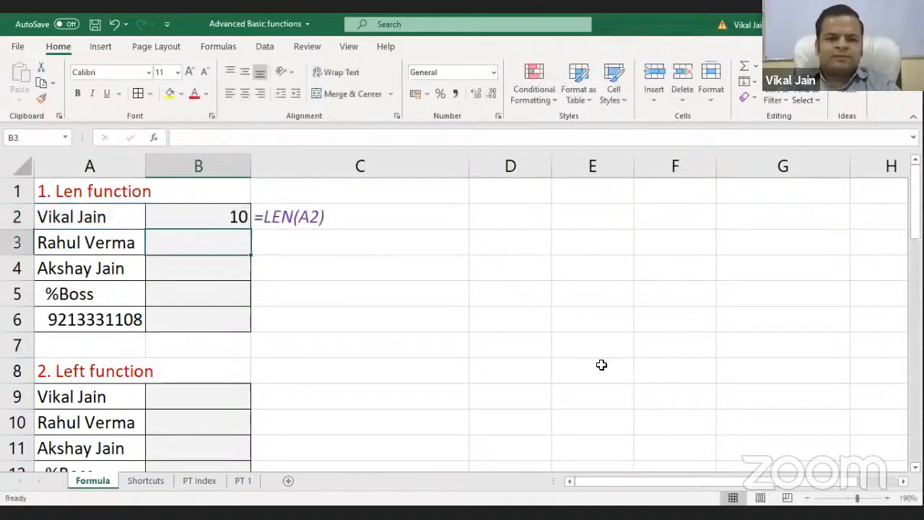
pyautogui.click(97, 217)
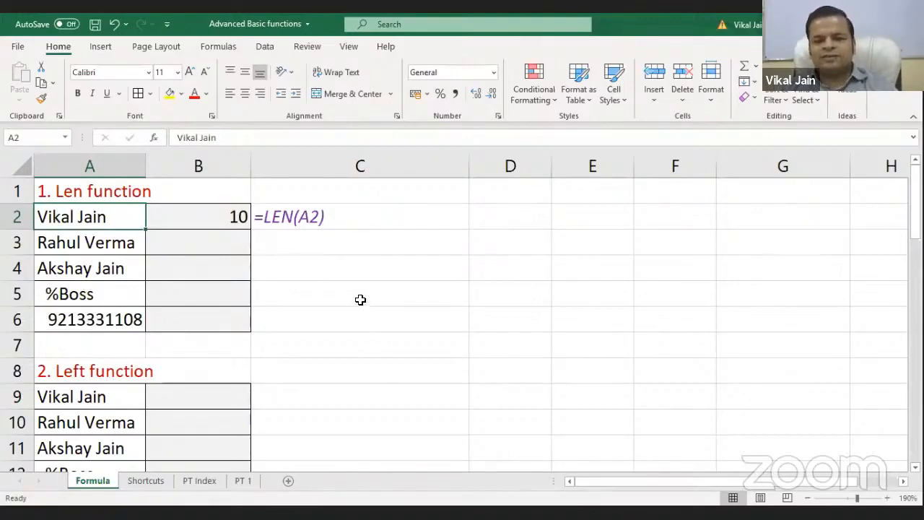
pyautogui.click(200, 216)
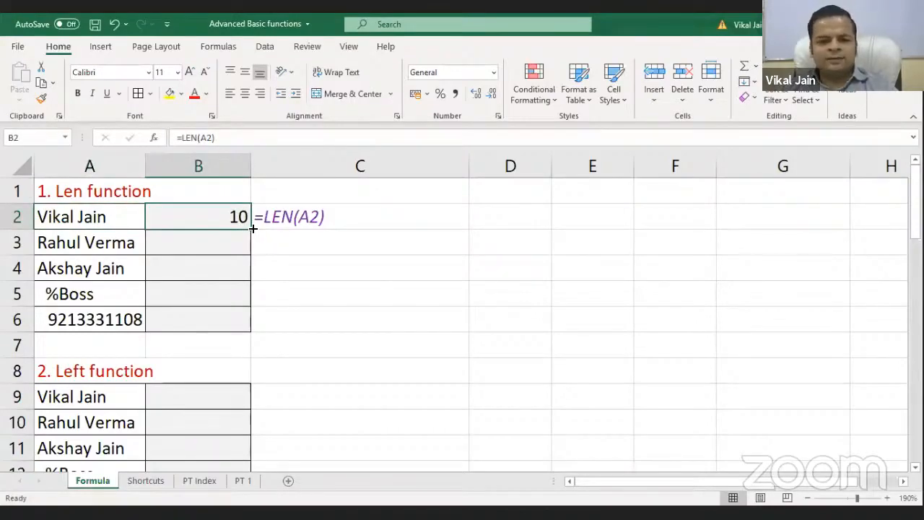
# Fill the LEN formula from B2 down to B6, giving 11, 11, 7 and 10
pyautogui.moveTo(252, 228); pyautogui.dragTo(249, 328)
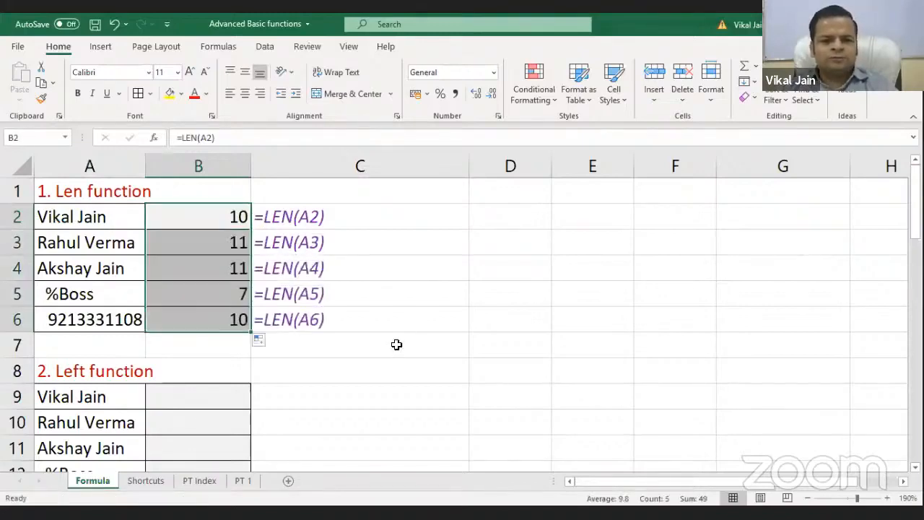
pyautogui.click(501, 355)
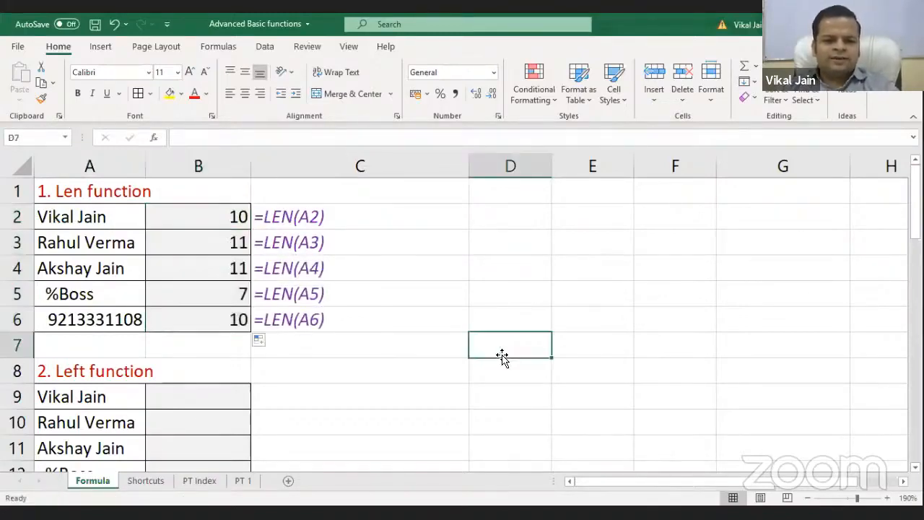
pyautogui.click(91, 241)
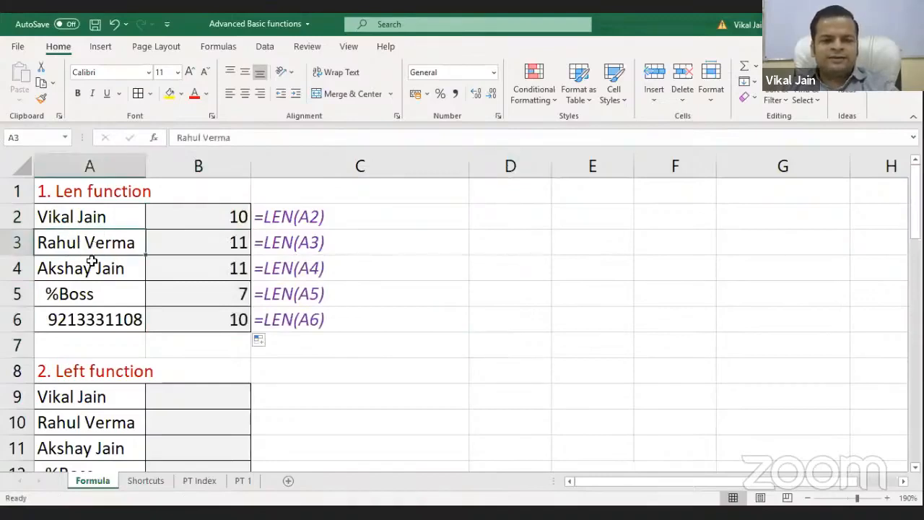
pyautogui.click(77, 272)
pyautogui.click(63, 294)
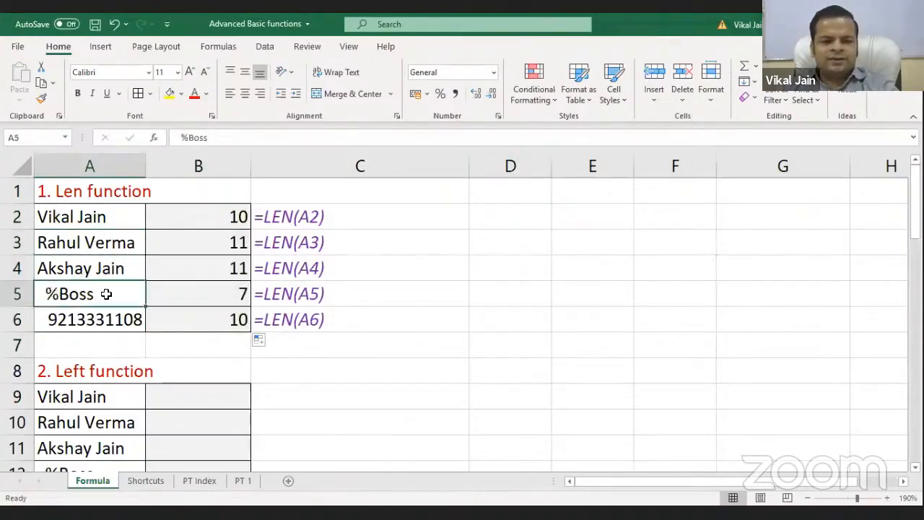
# Inspect the leading spaces in A5's %Boss entry behind its count of 7, then return to A1
pyautogui.doubleClick(46, 294)
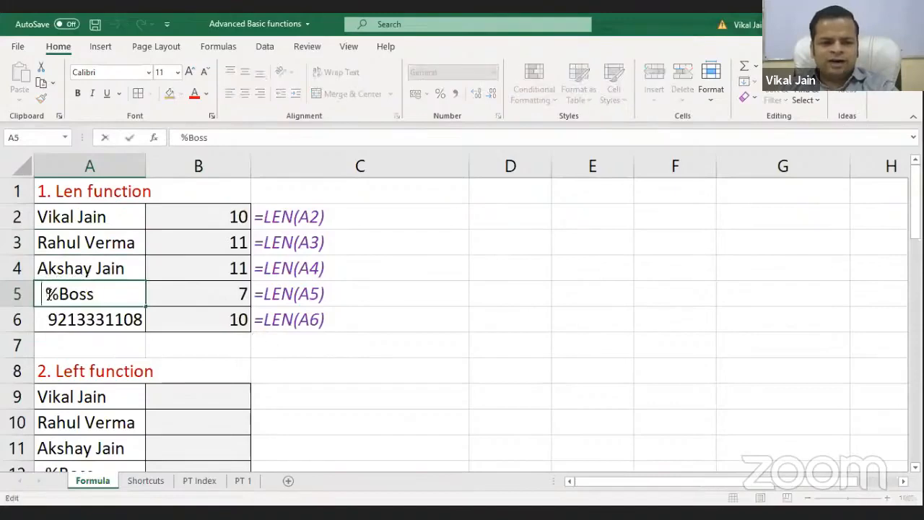
pyautogui.press('Left')
pyautogui.hotkey('shift', 'Right')
pyautogui.hotkey('shift', 'Right')
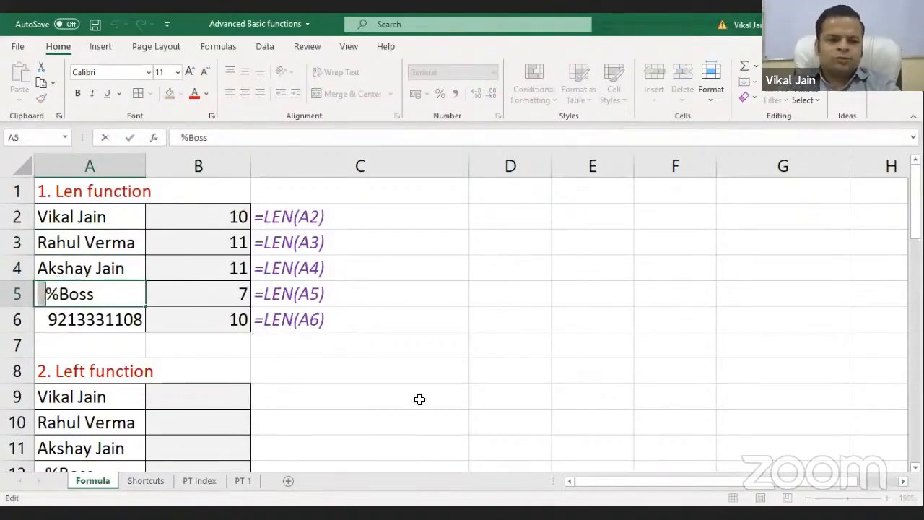
pyautogui.press('End')
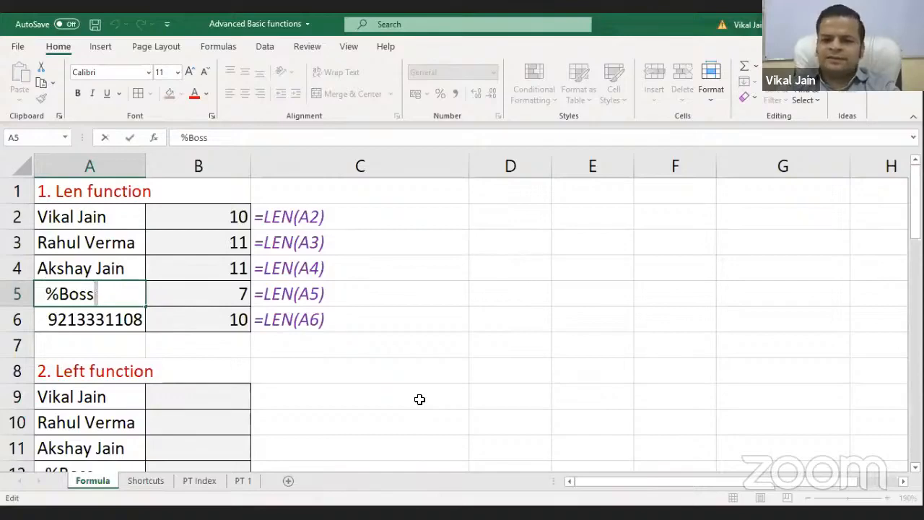
pyautogui.press('Escape')
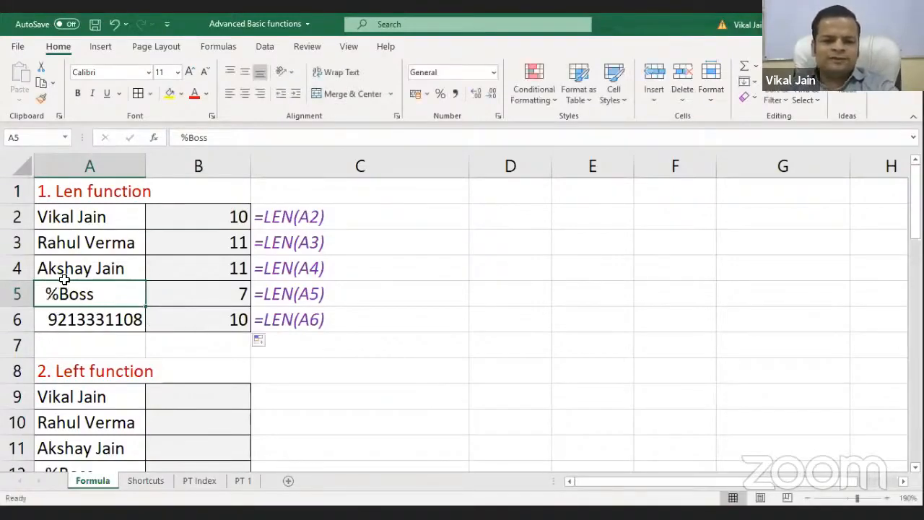
pyautogui.click(202, 297)
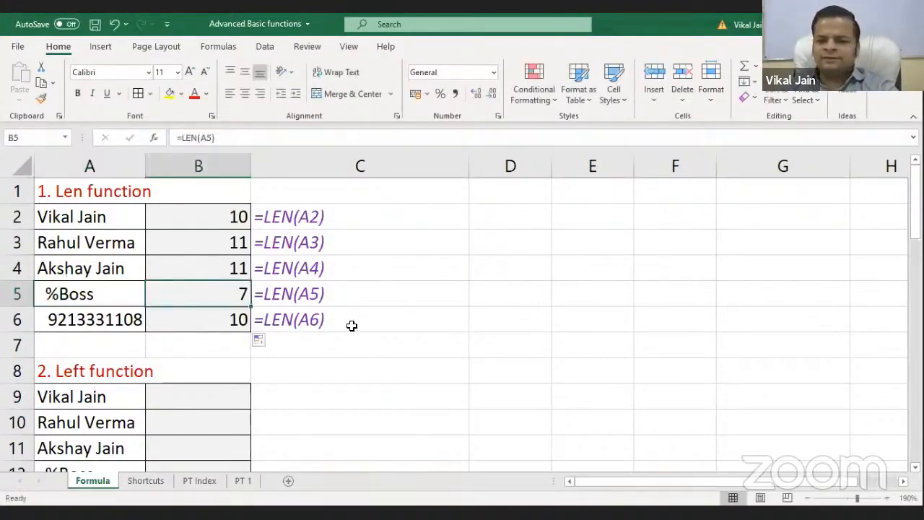
pyautogui.click(83, 316)
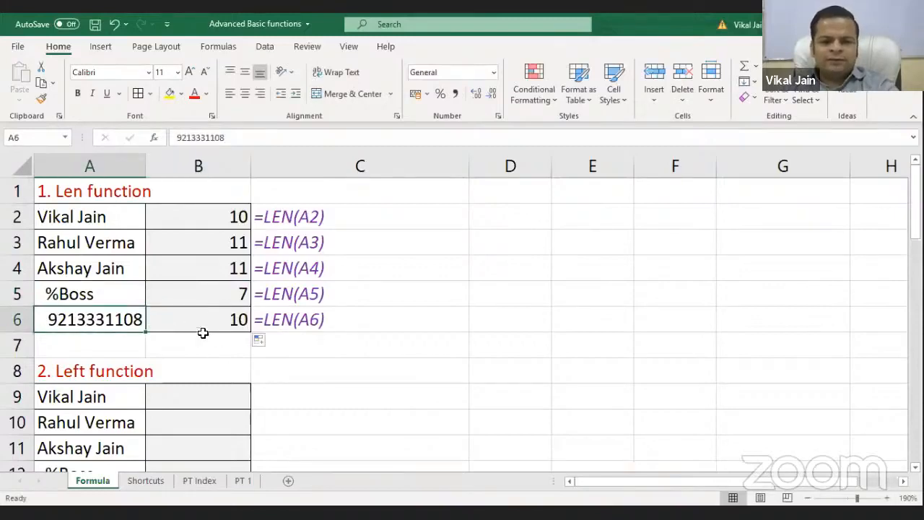
pyautogui.click(193, 212)
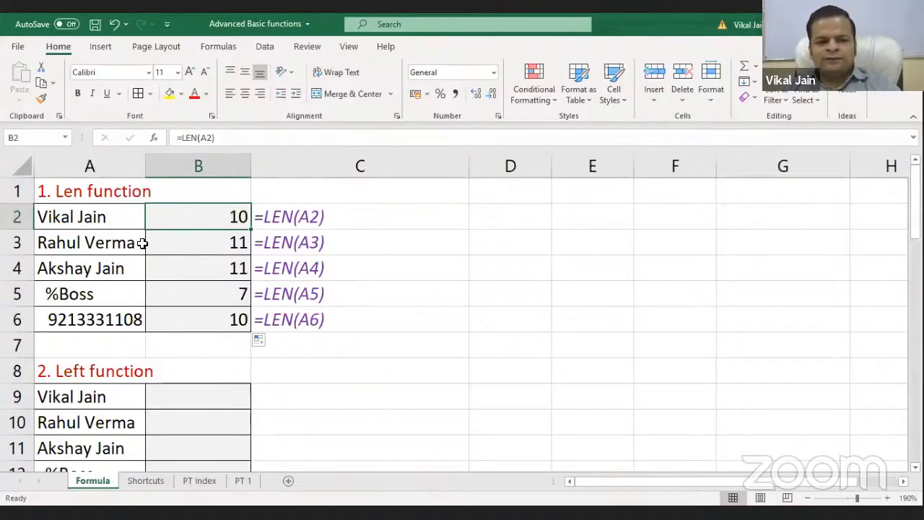
pyautogui.hotkey('ctrl', 'Home')
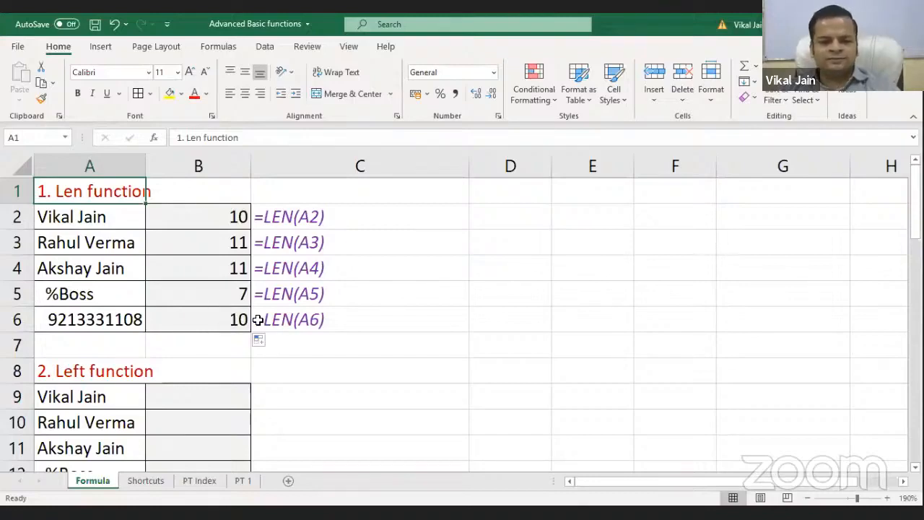
# Enter =LEFT(A9,5) in B9 to return the first five characters of A9's name
pyautogui.scroll(-1, 258, 320)
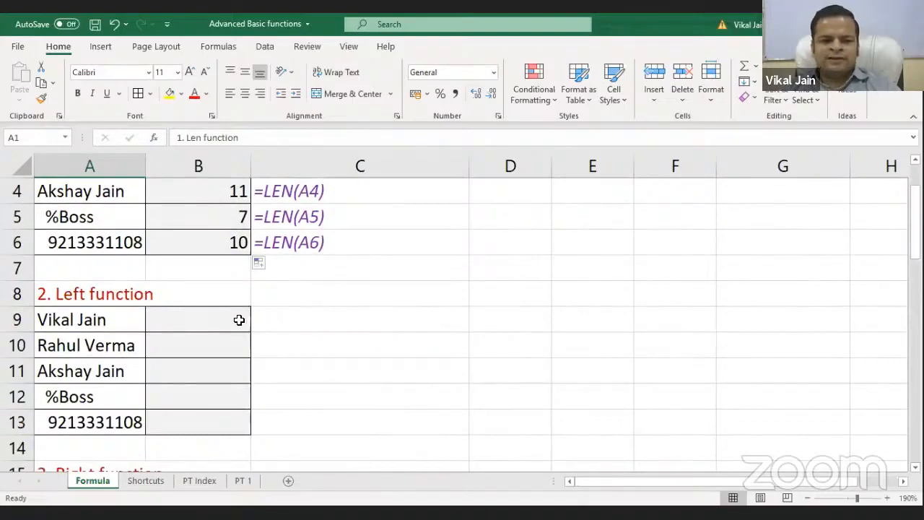
pyautogui.scroll(1, 239, 320)
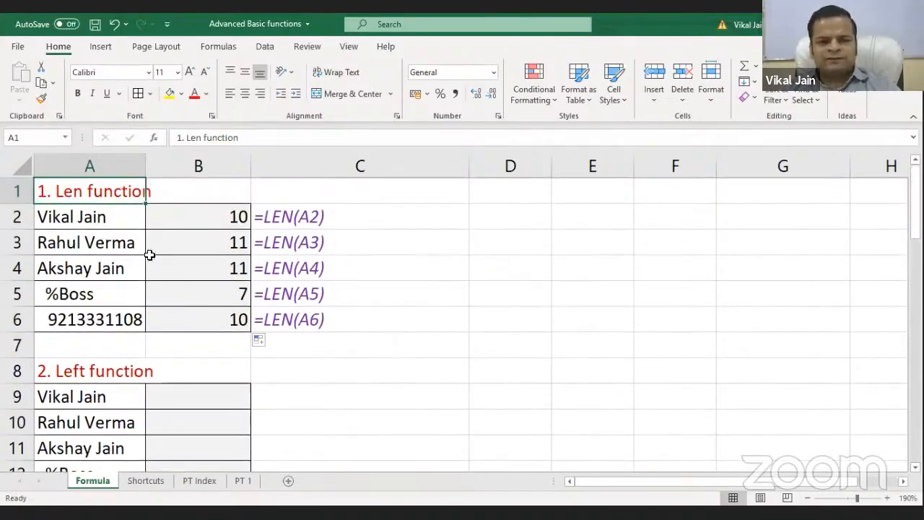
pyautogui.scroll(-2, 178, 275)
pyautogui.scroll(1, 181, 297)
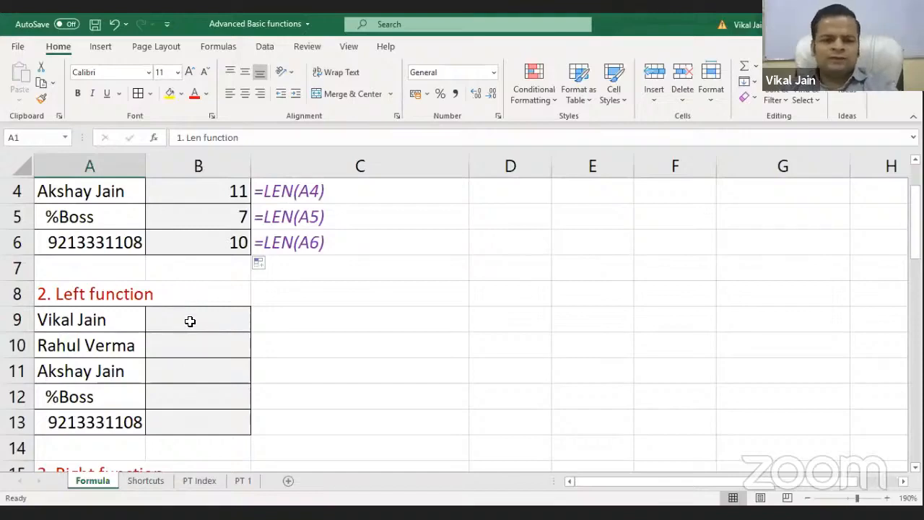
pyautogui.click(189, 321)
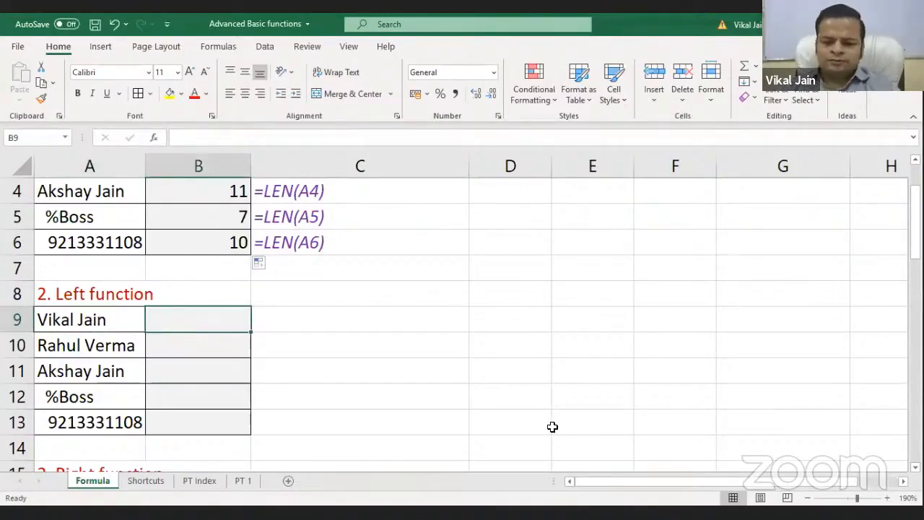
pyautogui.write('=')
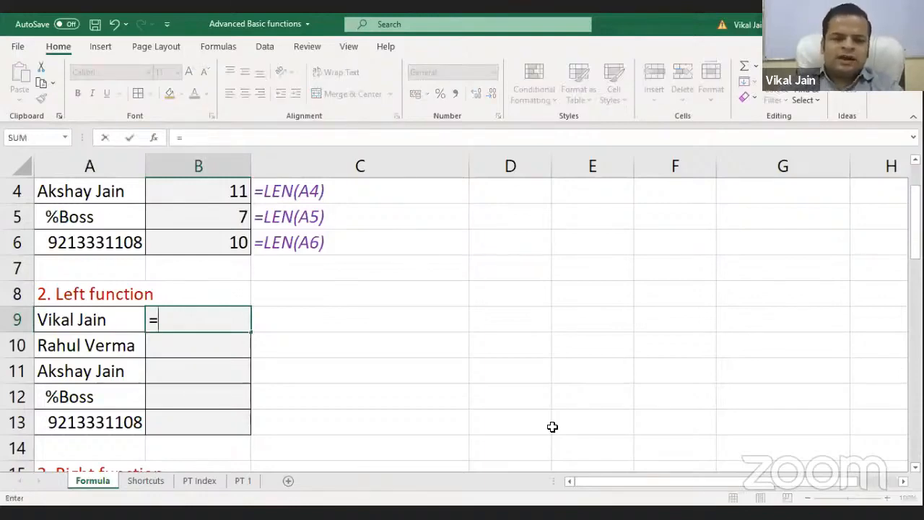
pyautogui.write('LEFT(')
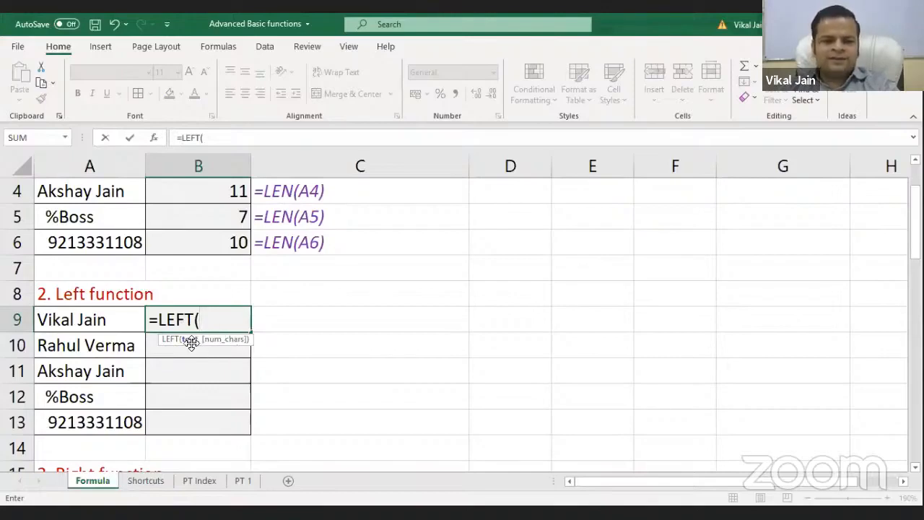
pyautogui.click(115, 319)
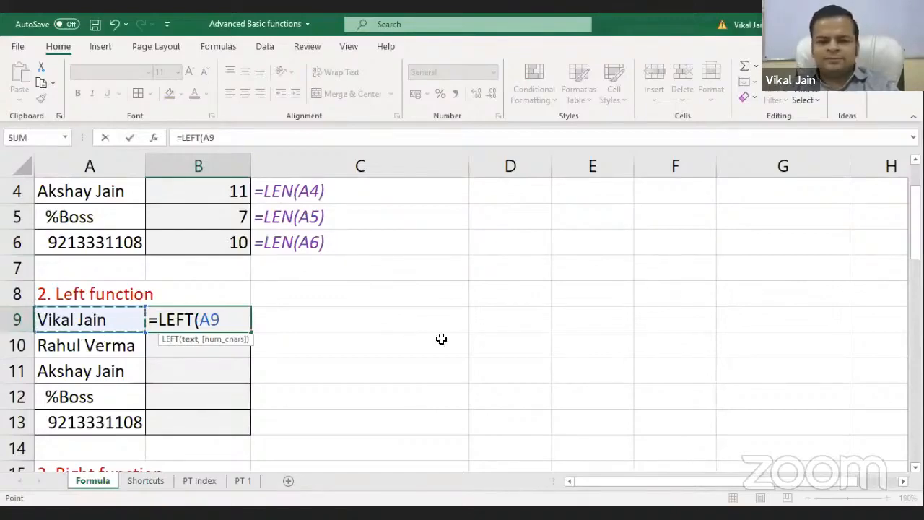
pyautogui.write(',')
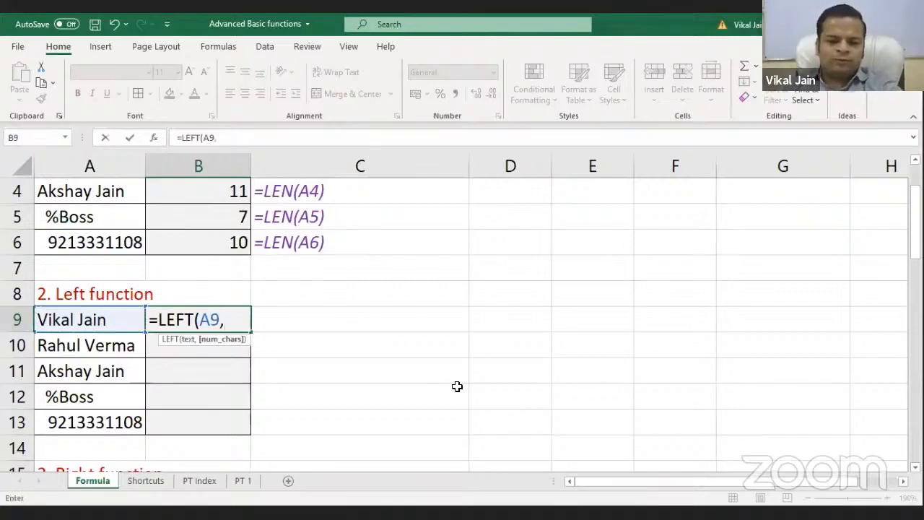
pyautogui.write(')')
pyautogui.press('Return')
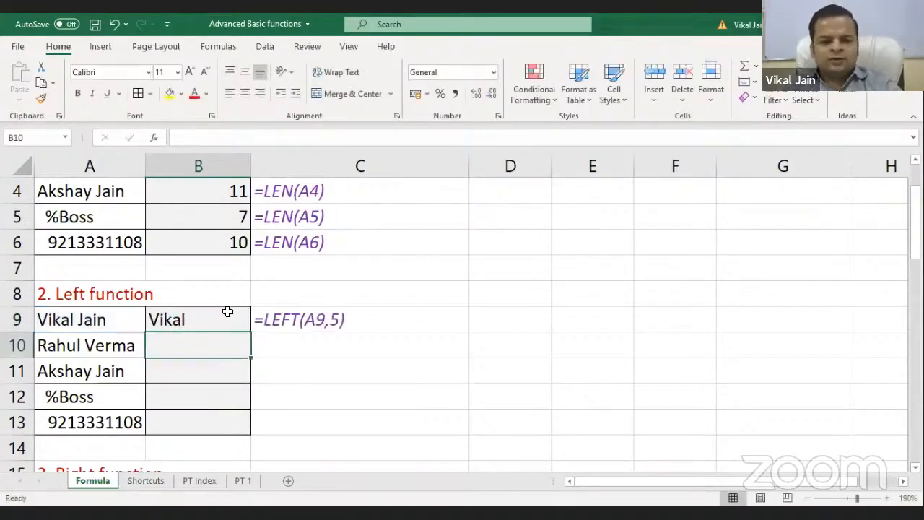
pyautogui.click(227, 311)
# Fill the LEFT formula from B9 down to B13 and compare results with column A
pyautogui.moveTo(250, 331); pyautogui.dragTo(246, 429)
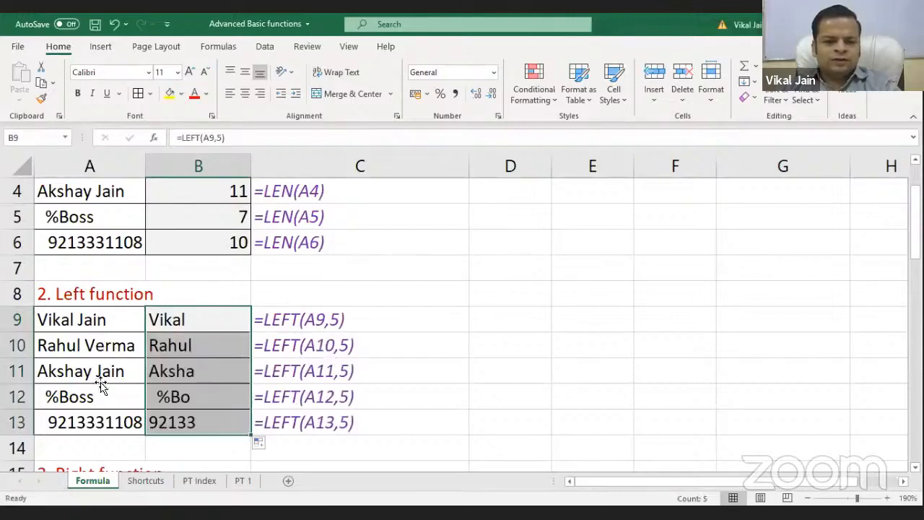
pyautogui.click(413, 352)
pyautogui.click(128, 319)
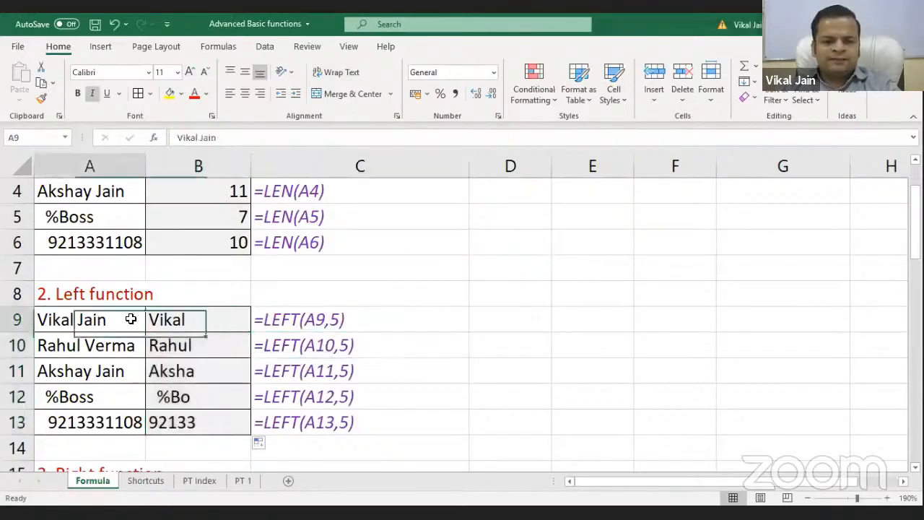
pyautogui.click(205, 319)
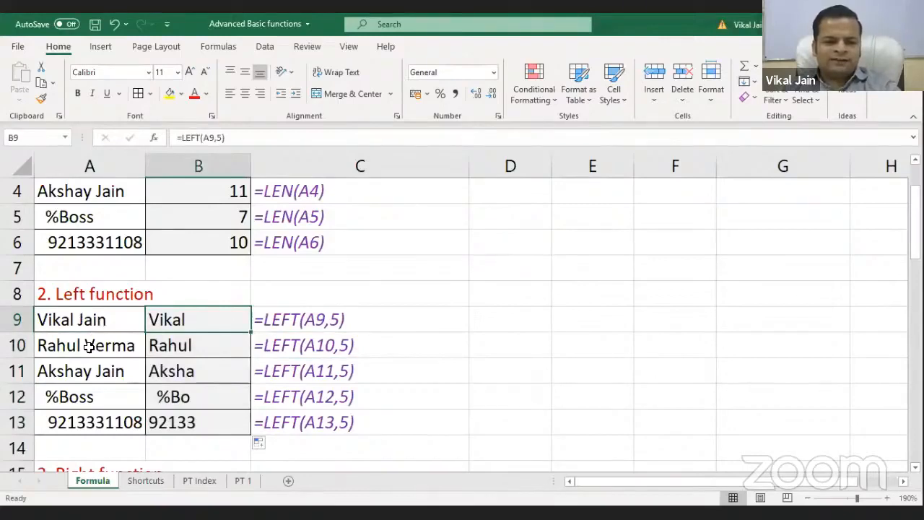
pyautogui.click(56, 372)
pyautogui.click(163, 374)
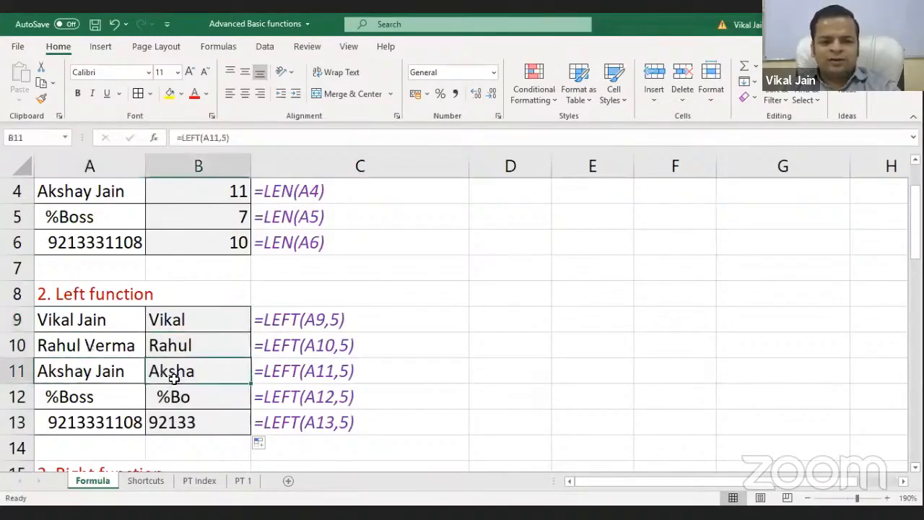
pyautogui.click(79, 396)
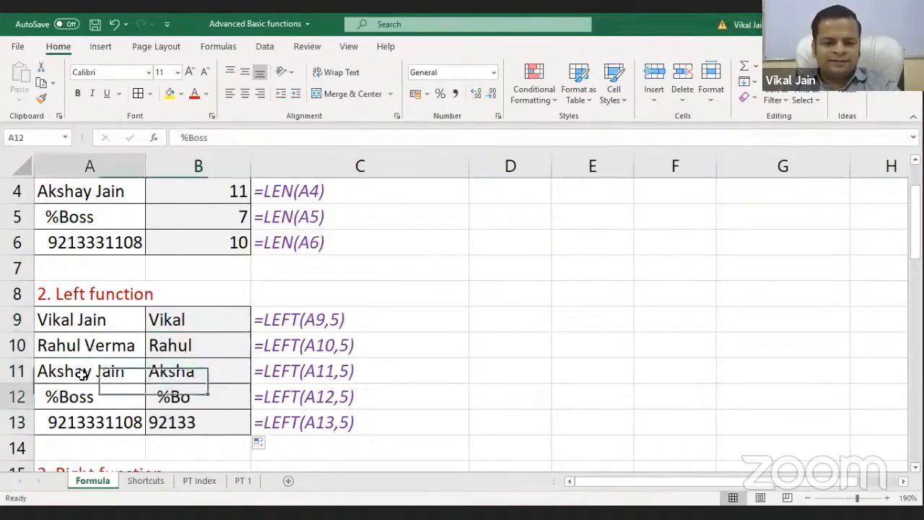
pyautogui.click(163, 312)
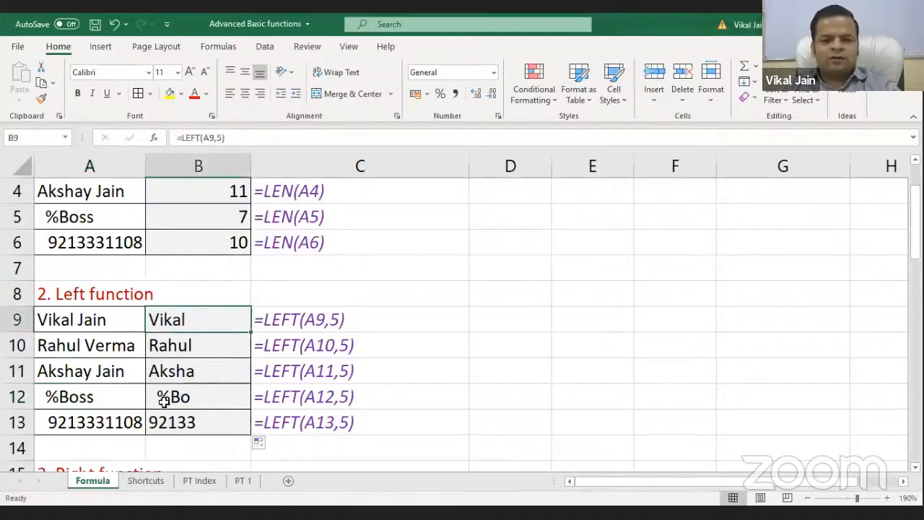
# Show the cell references in B9's and B11's LEFT formulas without changing them
pyautogui.scroll(-1, 195, 332)
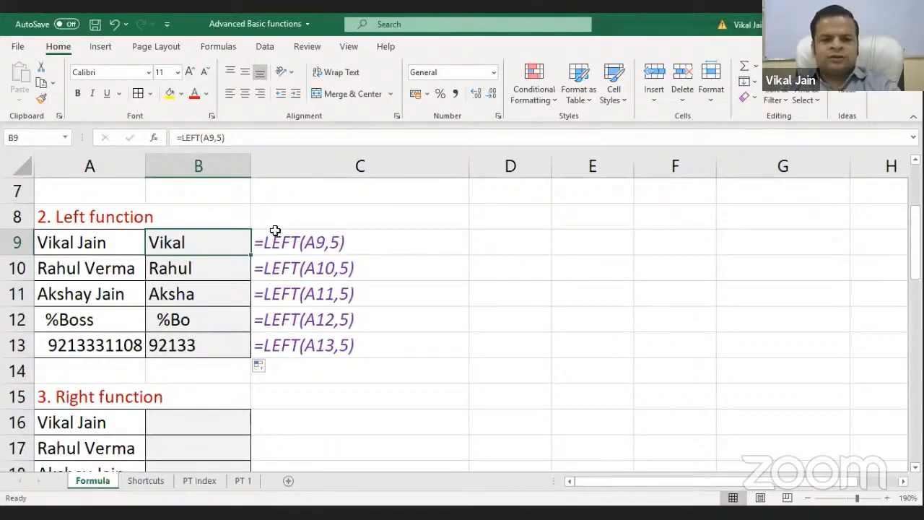
pyautogui.doubleClick(221, 241)
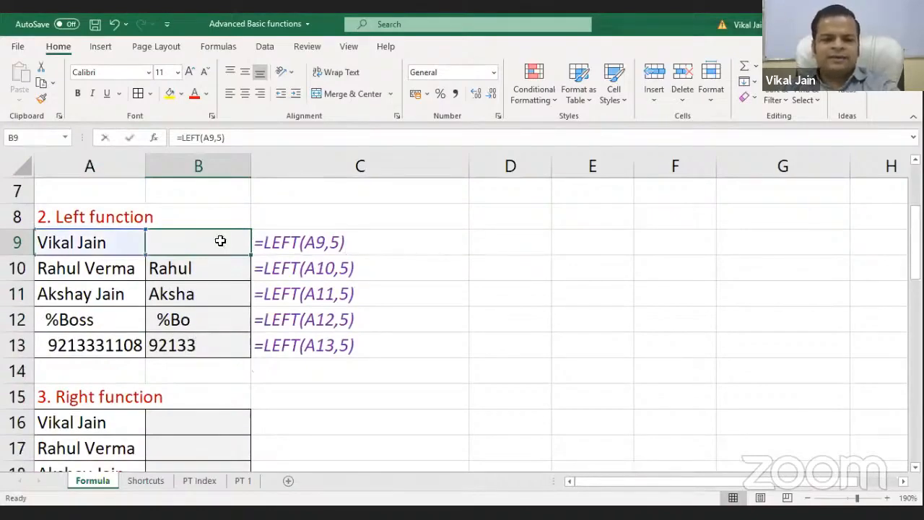
pyautogui.press('Escape')
pyautogui.click(77, 291)
pyautogui.doubleClick(188, 294)
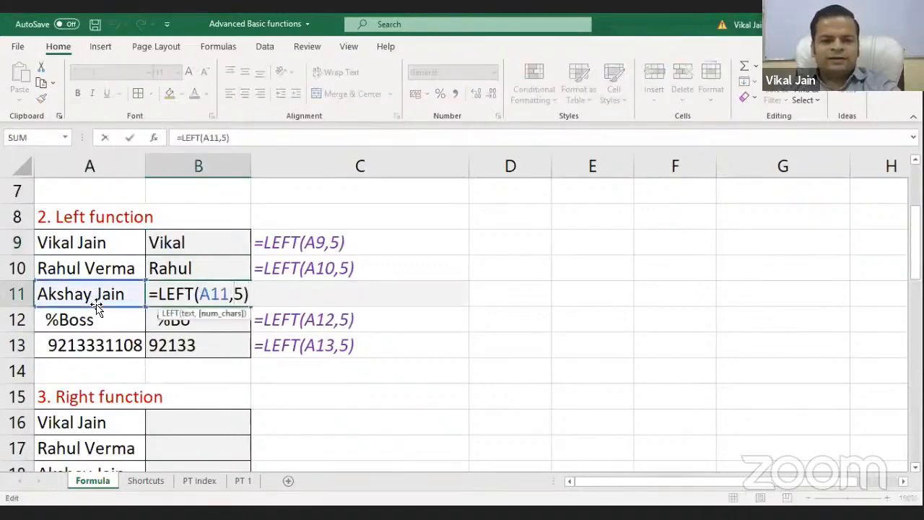
pyautogui.press('Escape')
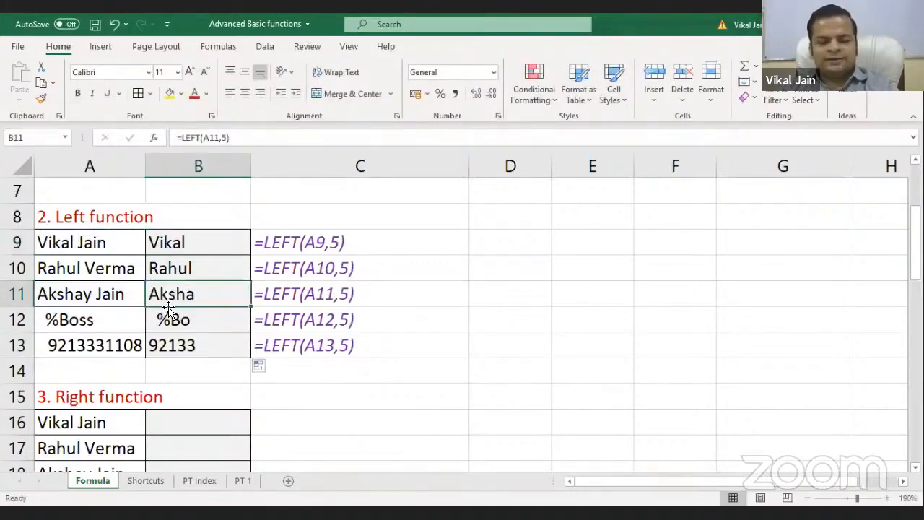
pyautogui.scroll(-1, 157, 318)
pyautogui.scroll(2, 122, 276)
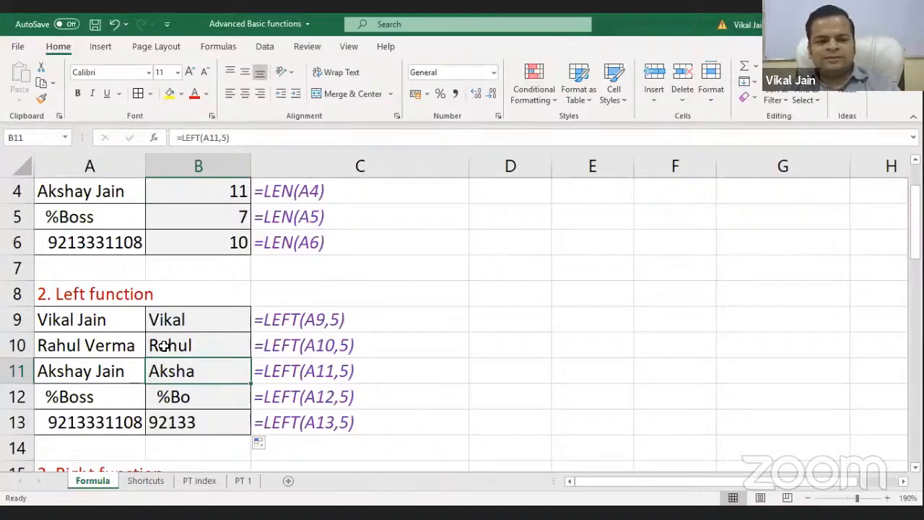
pyautogui.scroll(-1, 165, 345)
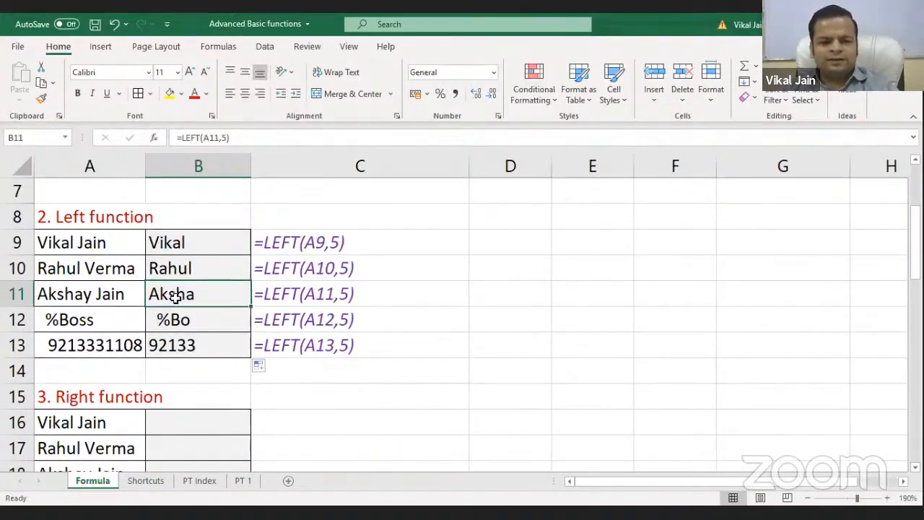
pyautogui.scroll(-2, 201, 307)
pyautogui.click(192, 269)
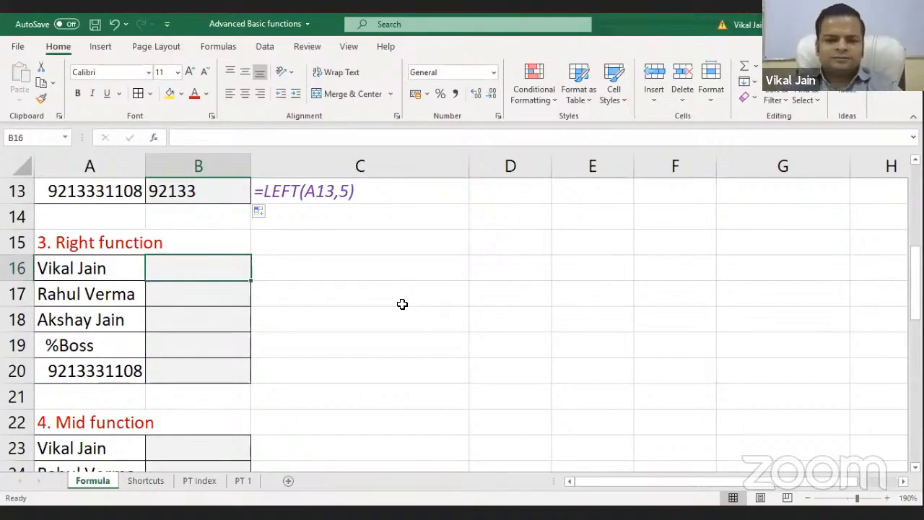
# Enter =RIGHT(A16,4) in B16 to return the entry's last four characters
pyautogui.write('=')
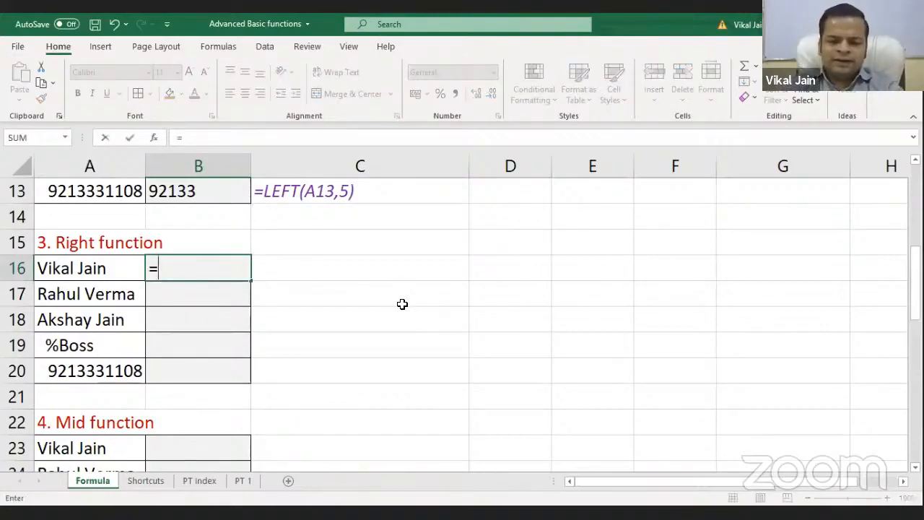
pyautogui.write('RIGHT(')
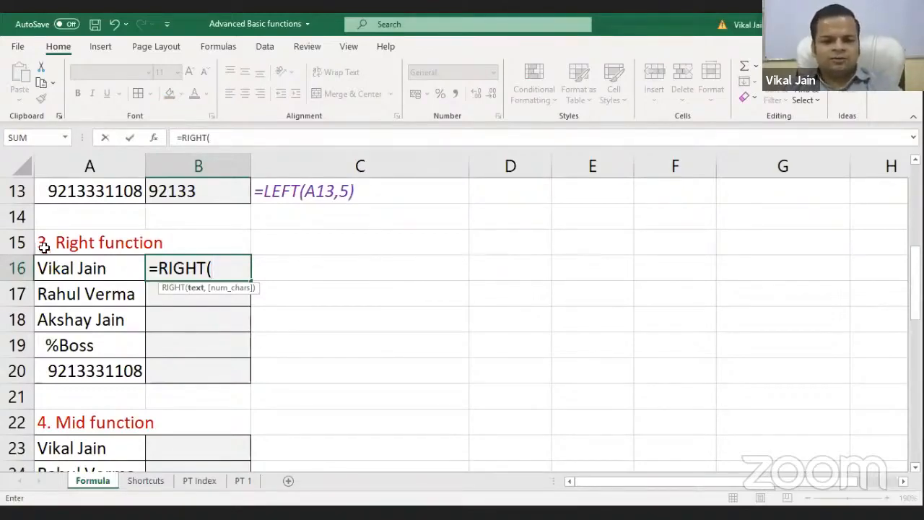
pyautogui.click(62, 266)
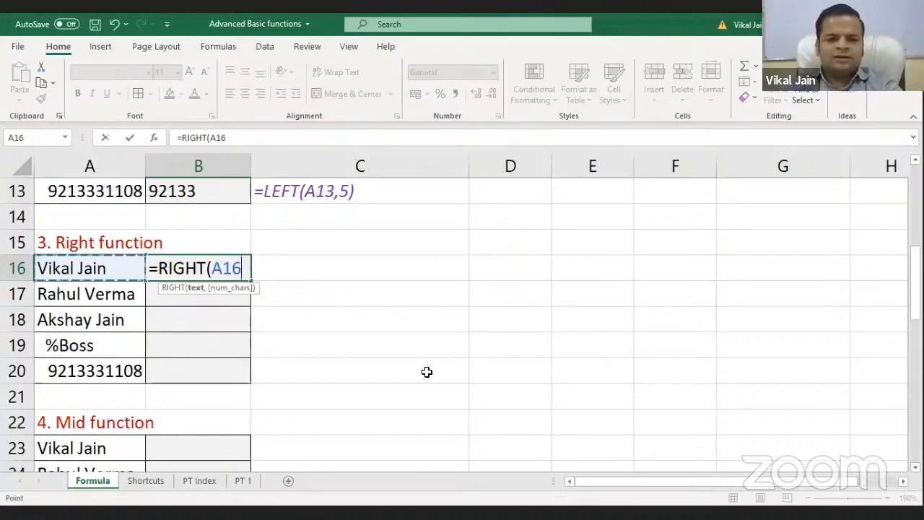
pyautogui.write(',4')
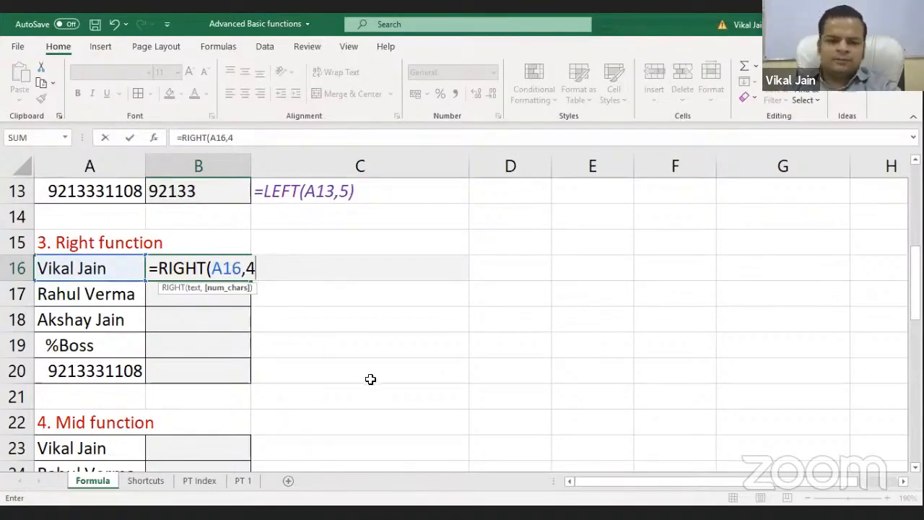
pyautogui.write(')')
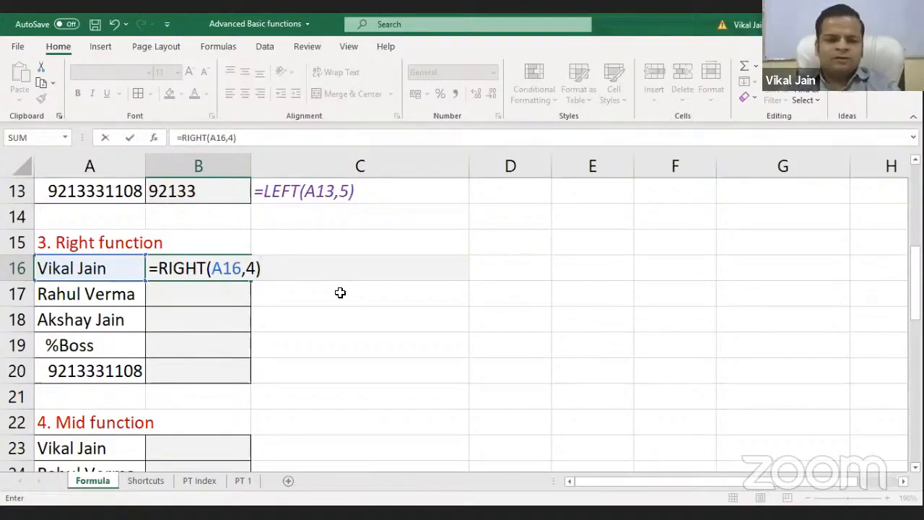
pyautogui.press('Return')
# Fill the RIGHT formula down to B20 and check results such as Boss and 1108
pyautogui.click(239, 266)
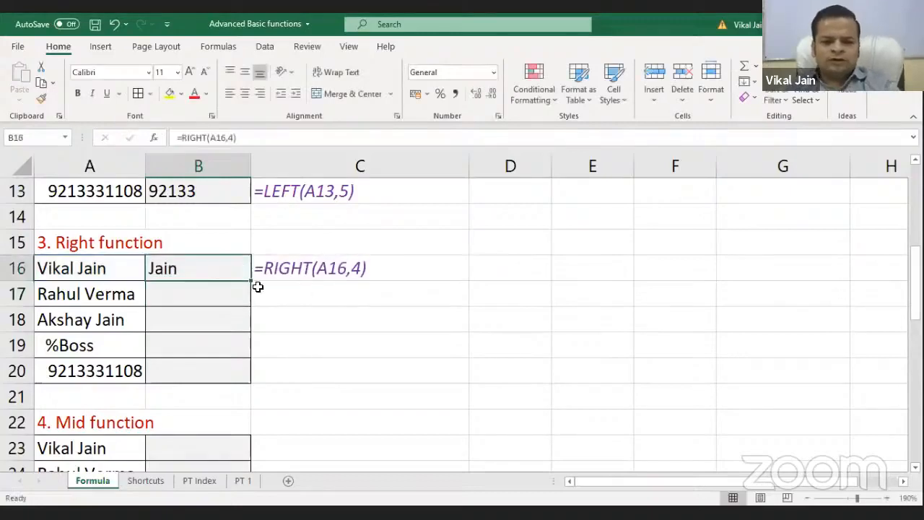
pyautogui.moveTo(250, 280); pyautogui.dragTo(243, 383)
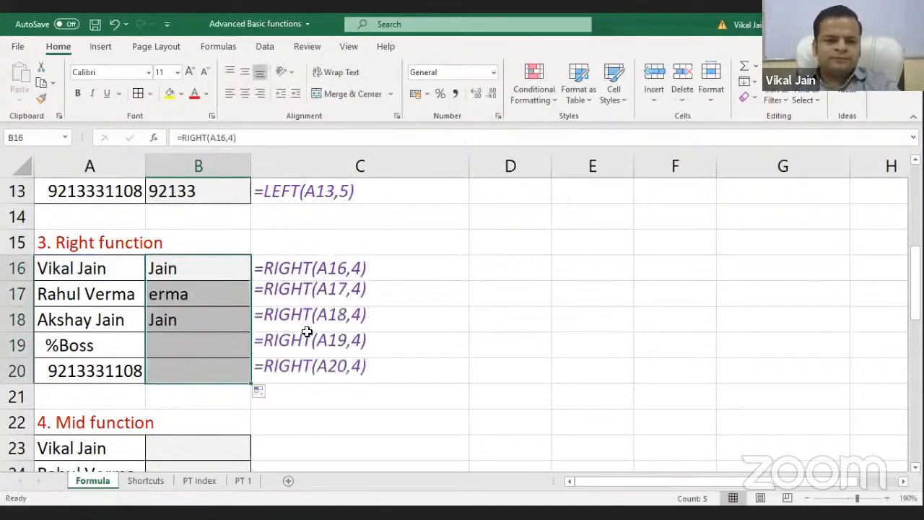
pyautogui.click(429, 293)
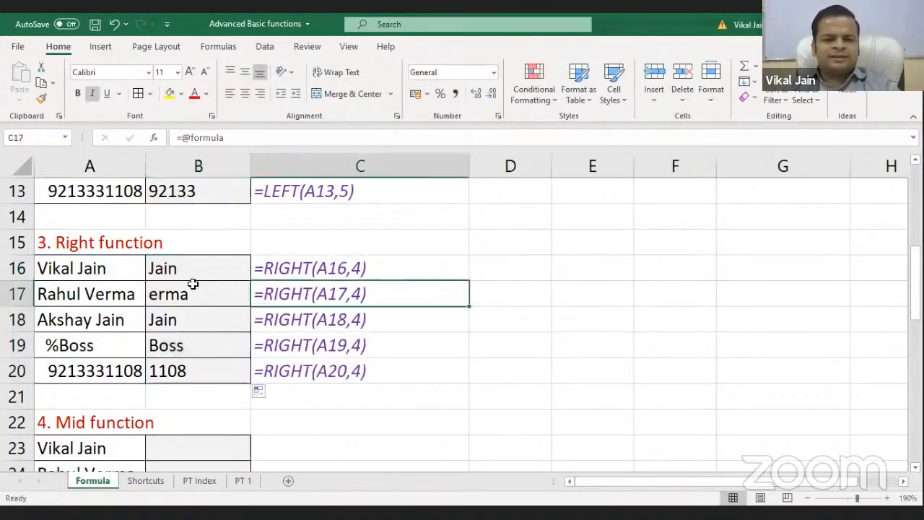
pyautogui.click(111, 278)
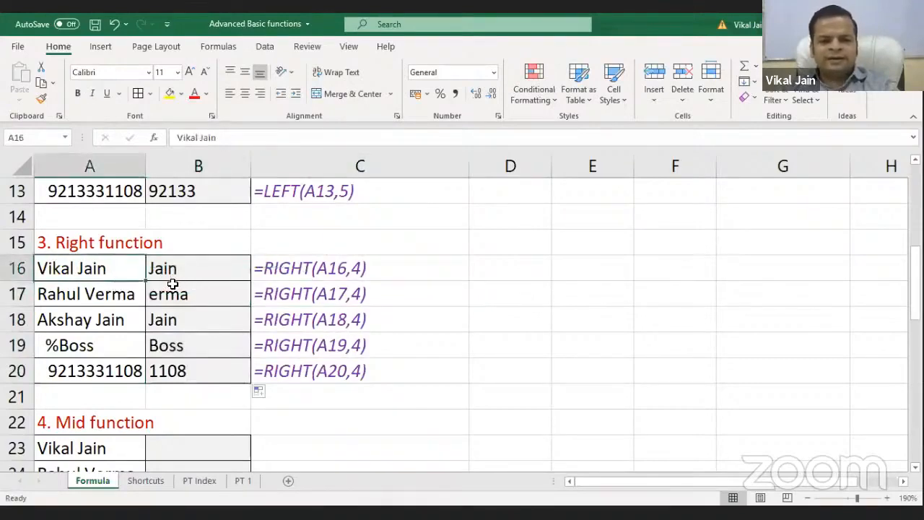
pyautogui.click(181, 294)
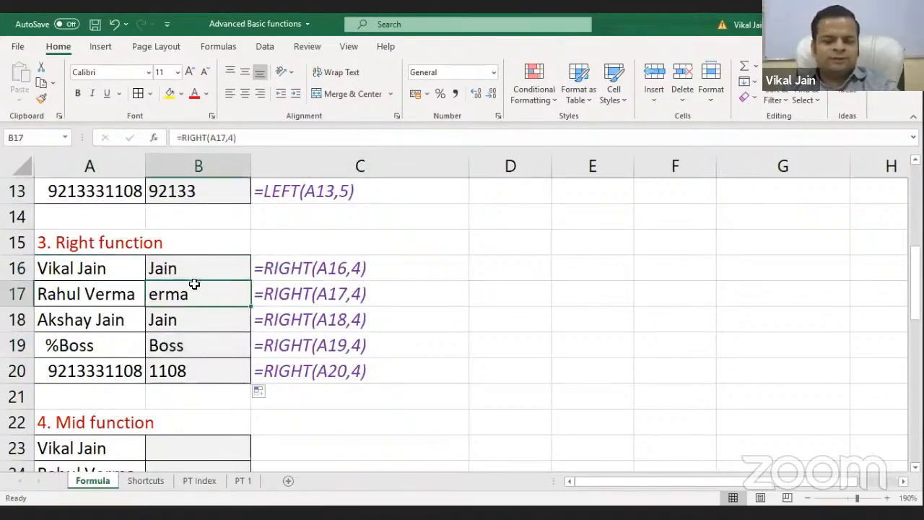
pyautogui.click(101, 297)
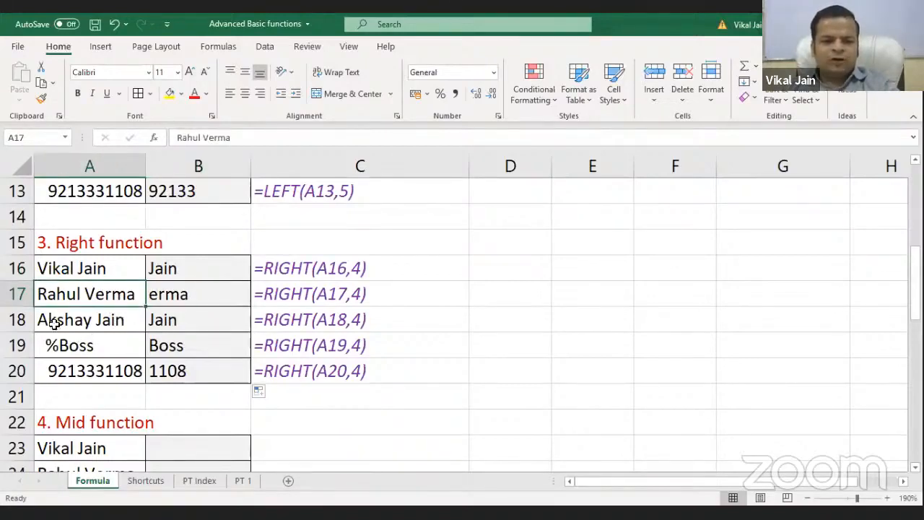
pyautogui.click(184, 378)
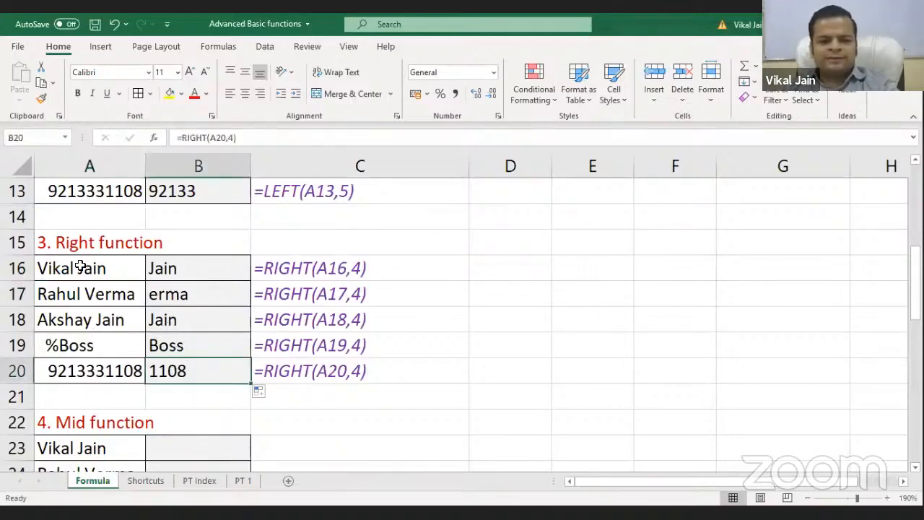
# Enter =MID(A23,3,3) in B23 to return three characters starting at position 3
pyautogui.scroll(-1, 166, 293)
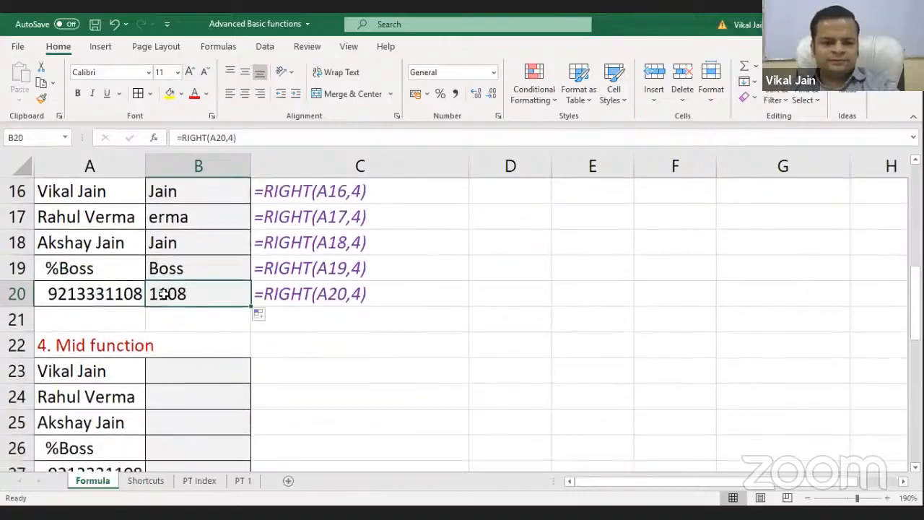
pyautogui.scroll(-1, 175, 296)
pyautogui.scroll(1, 175, 295)
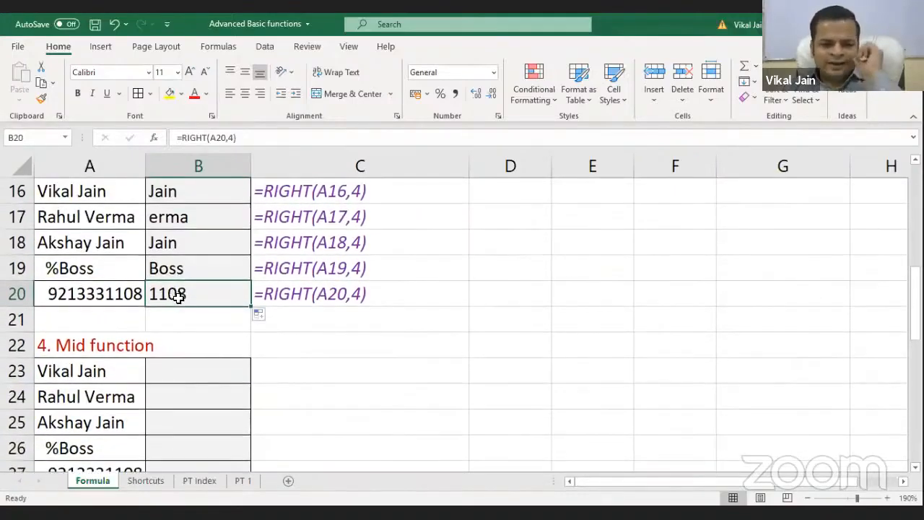
pyautogui.click(144, 372)
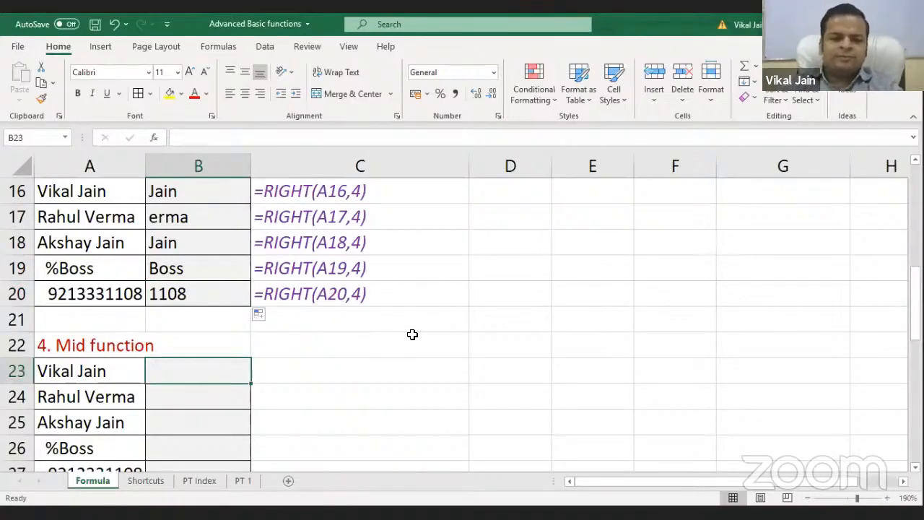
pyautogui.write('=mi')
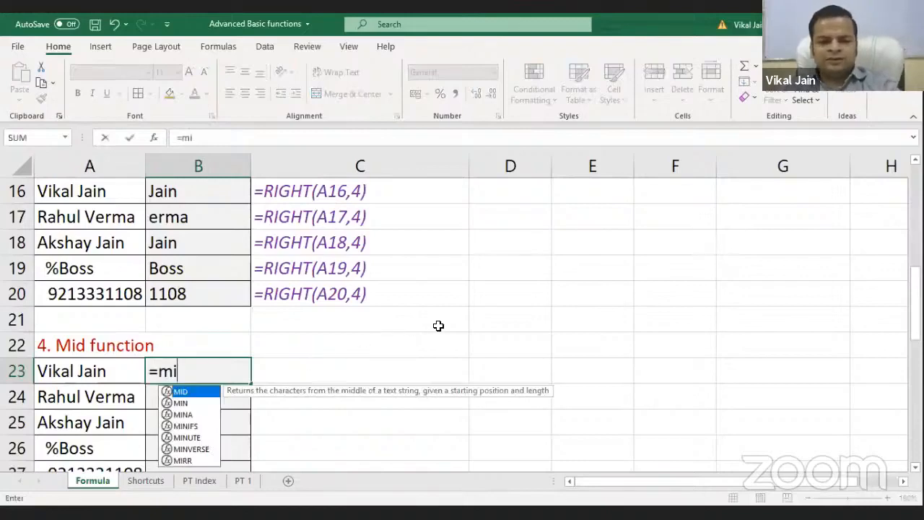
pyautogui.press('Tab')
pyautogui.scroll(-1, 340, 339)
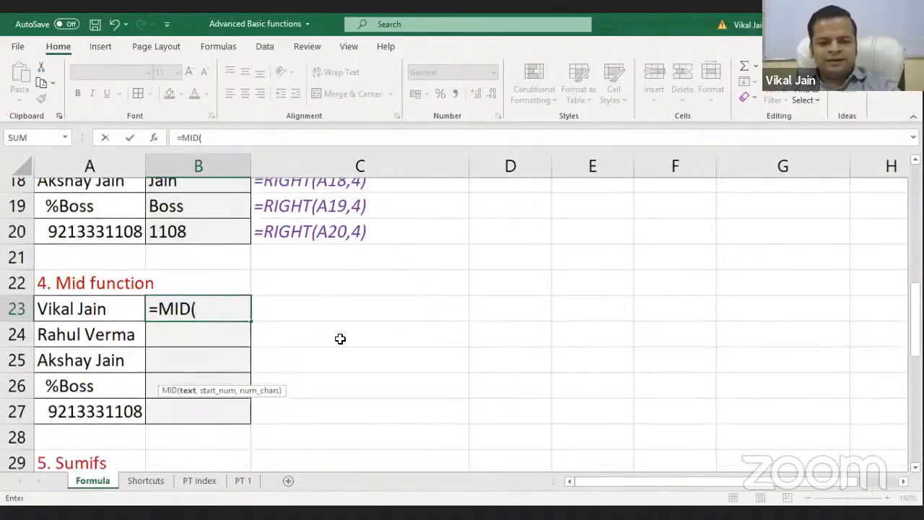
pyautogui.scroll(-1, 205, 334)
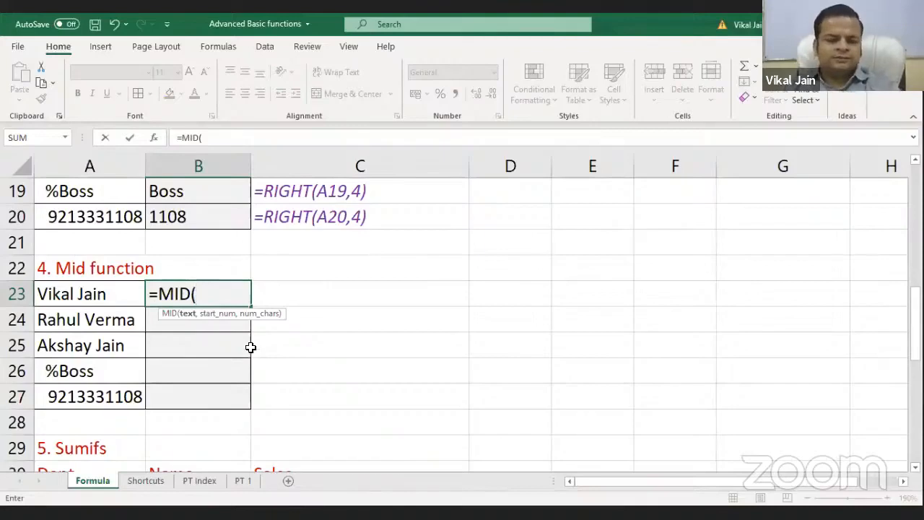
pyautogui.click(128, 294)
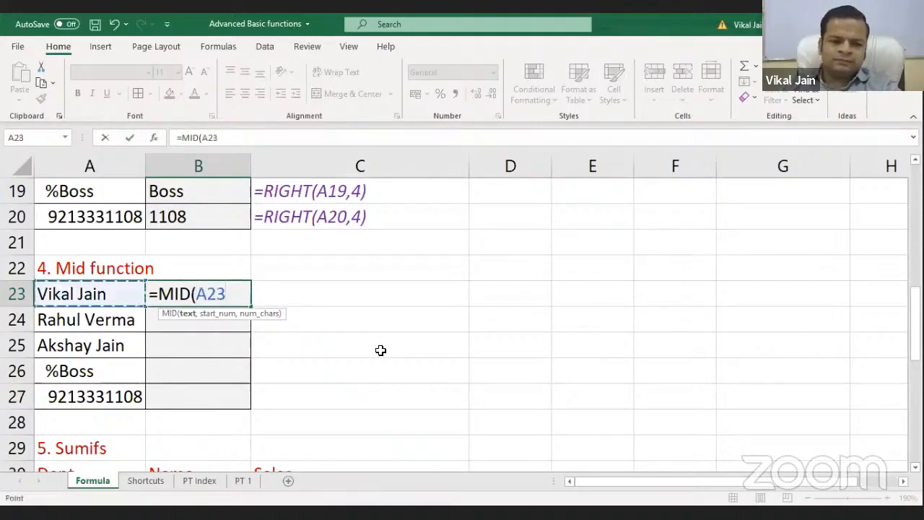
pyautogui.write(',')
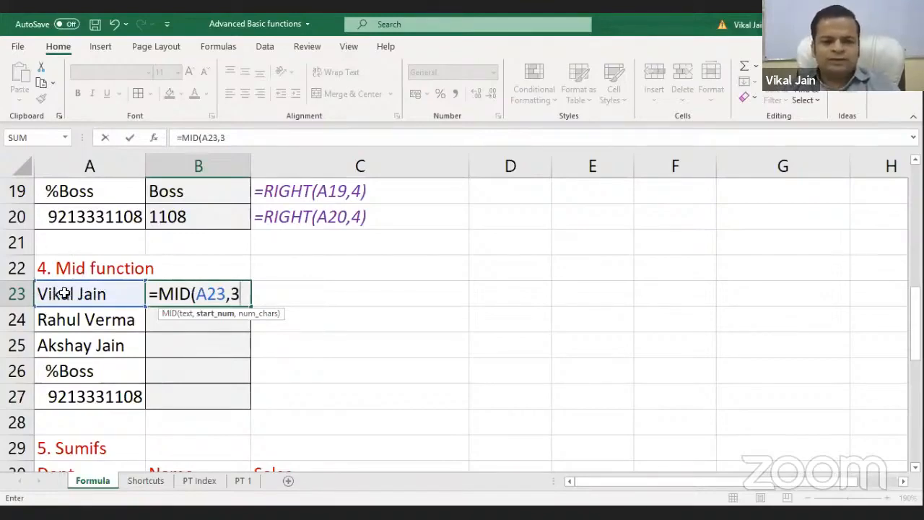
pyautogui.write('3')
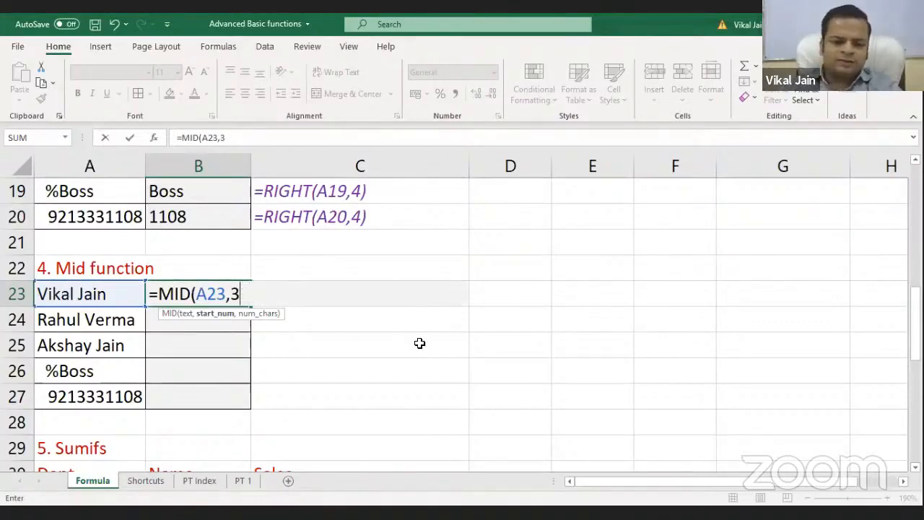
pyautogui.write(',3')
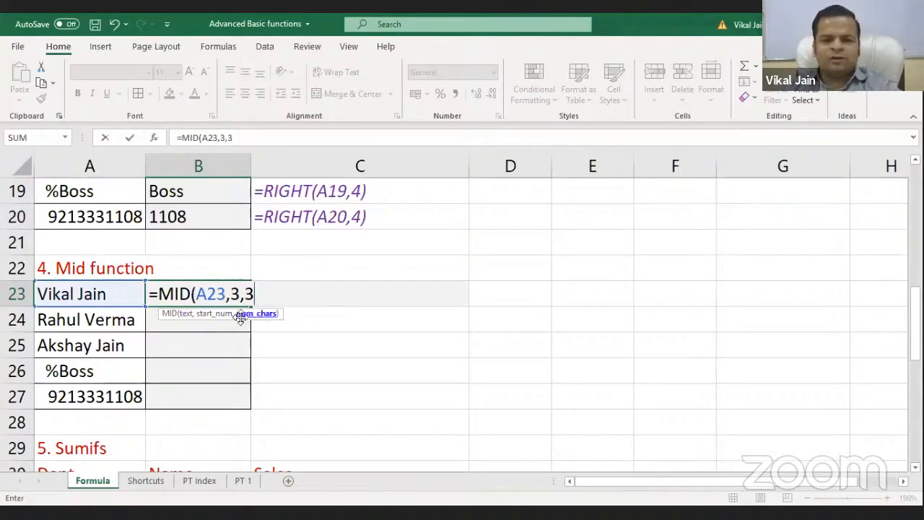
pyautogui.write(')')
pyautogui.press('Return')
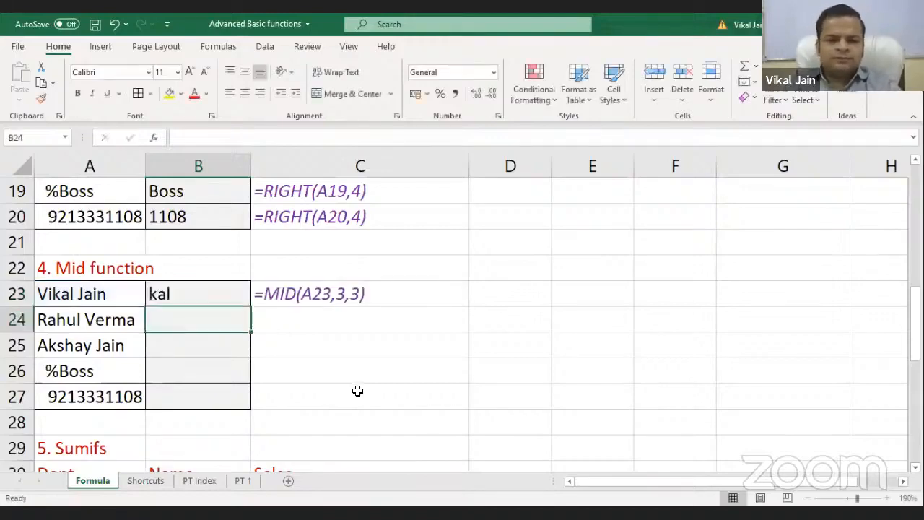
# Fill the MID formula down to B27, returning kal, hul, sha, %Bo and 133
pyautogui.click(202, 292)
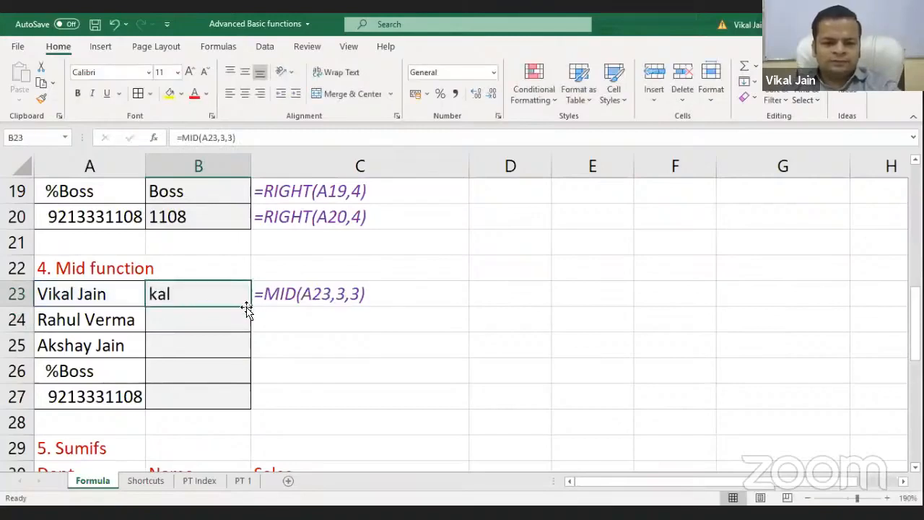
pyautogui.moveTo(246, 309); pyautogui.dragTo(246, 398)
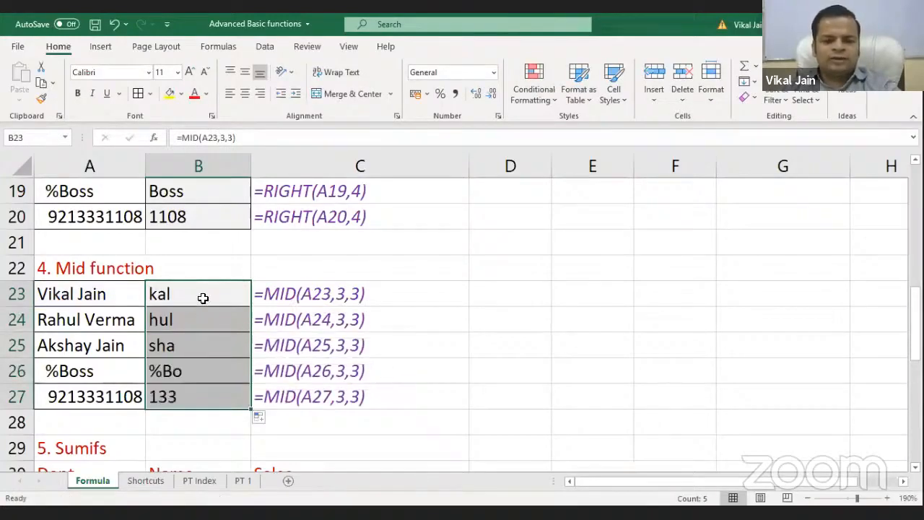
pyautogui.click(474, 281)
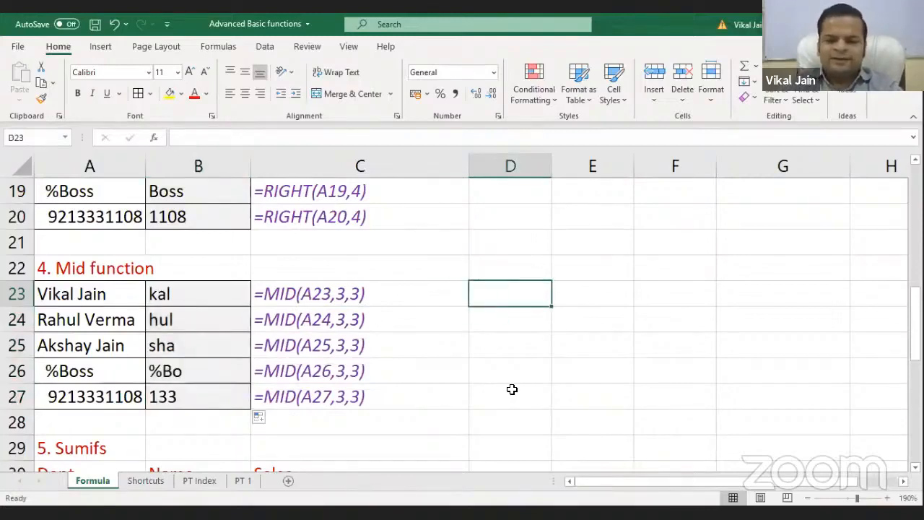
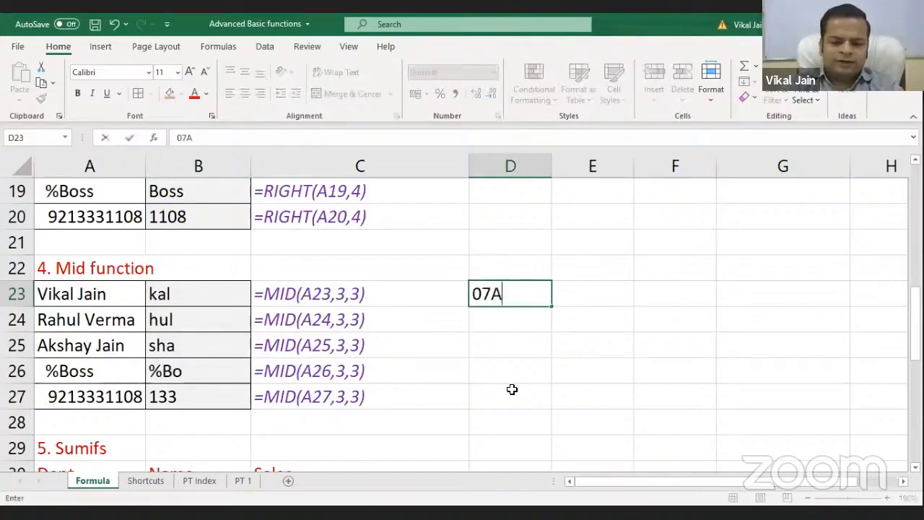
# Enter a sample GST number in D23, test its length with =LEN(D23) in F23, then clear F23
pyautogui.press('Return')
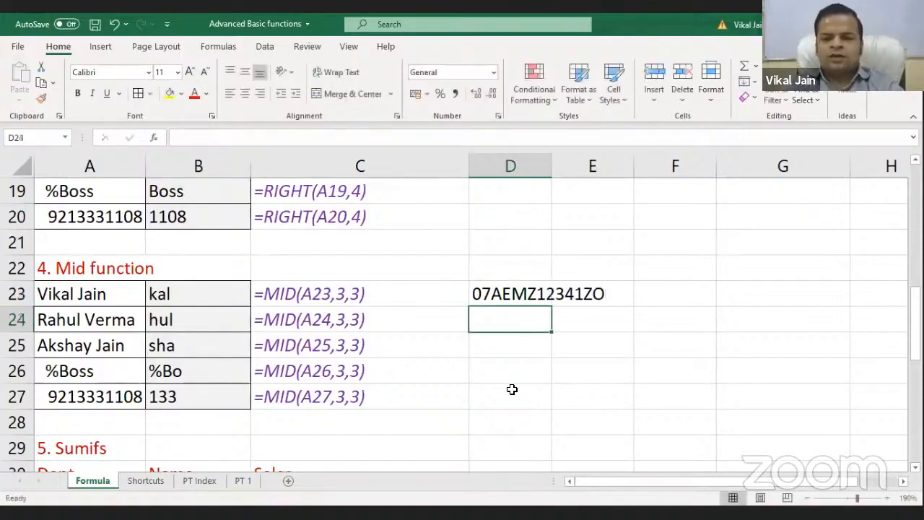
pyautogui.click(522, 298)
pyautogui.click(655, 291)
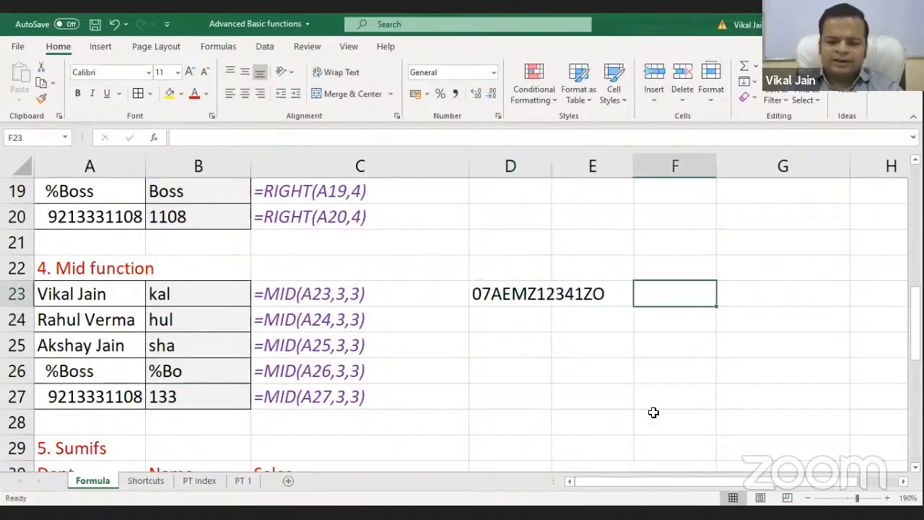
pyautogui.write('=LEN(D23)')
pyautogui.press('Return')
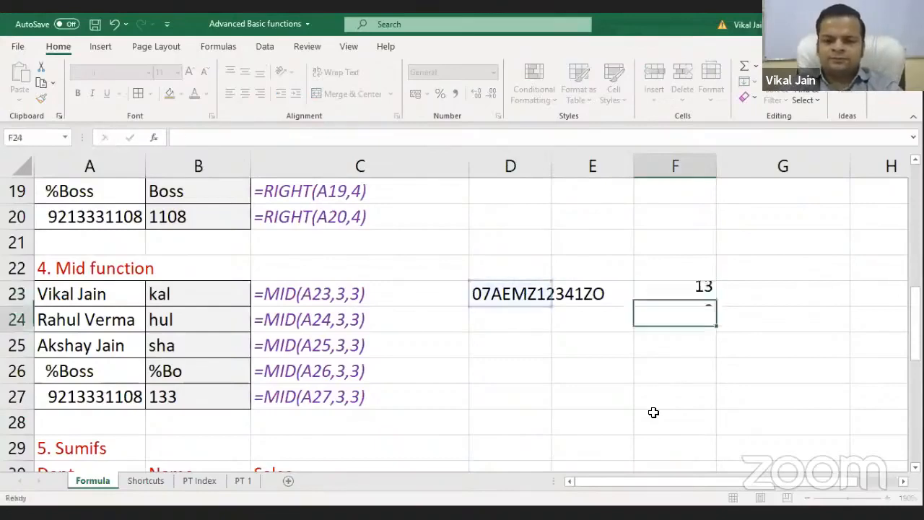
pyautogui.press('Up')
pyautogui.press('Delete')
# Correct D23's GST number to 15 characters by inserting the missing letters J and H
pyautogui.press('Left')
pyautogui.press('Left')
pyautogui.press('F2')
pyautogui.press('Left')
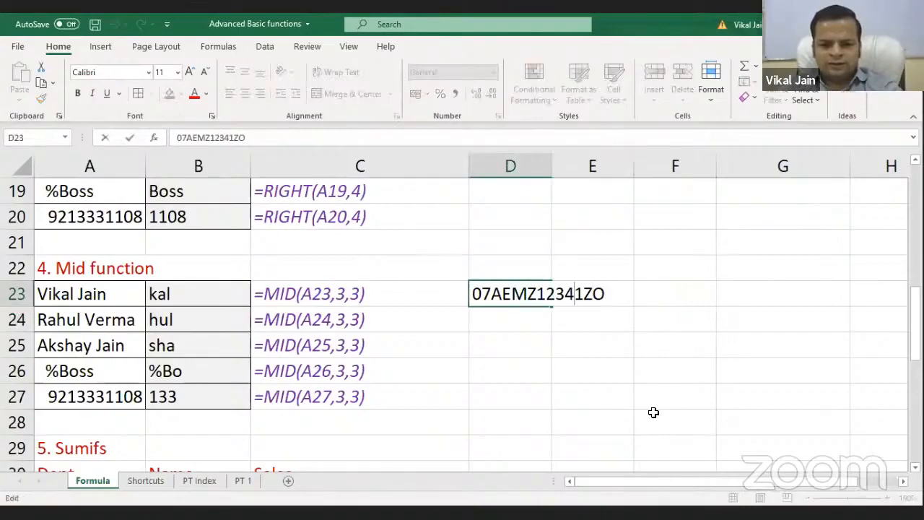
pyautogui.write('J')
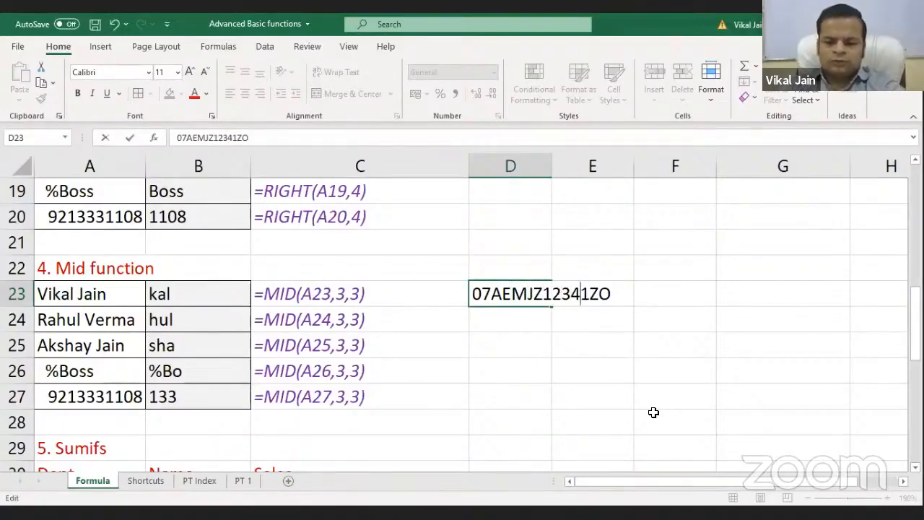
pyautogui.write('H')
pyautogui.press('Return')
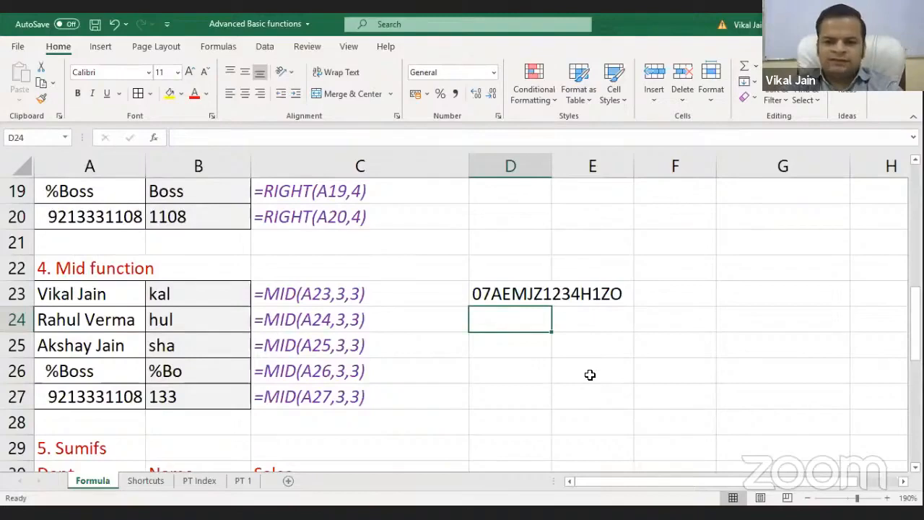
pyautogui.write('=')
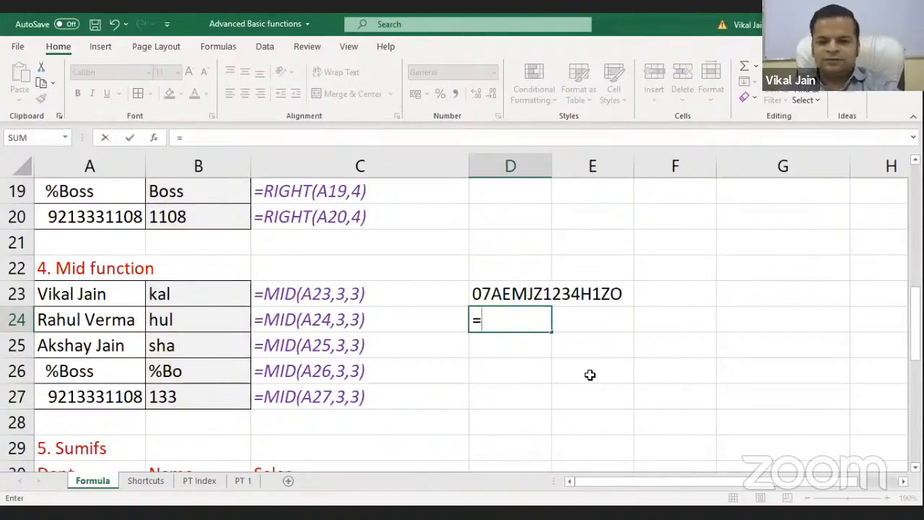
# Enter =MID(D23,3,10) in D24 to extract the 10-character PAN from the GST number
pyautogui.write('MID(')
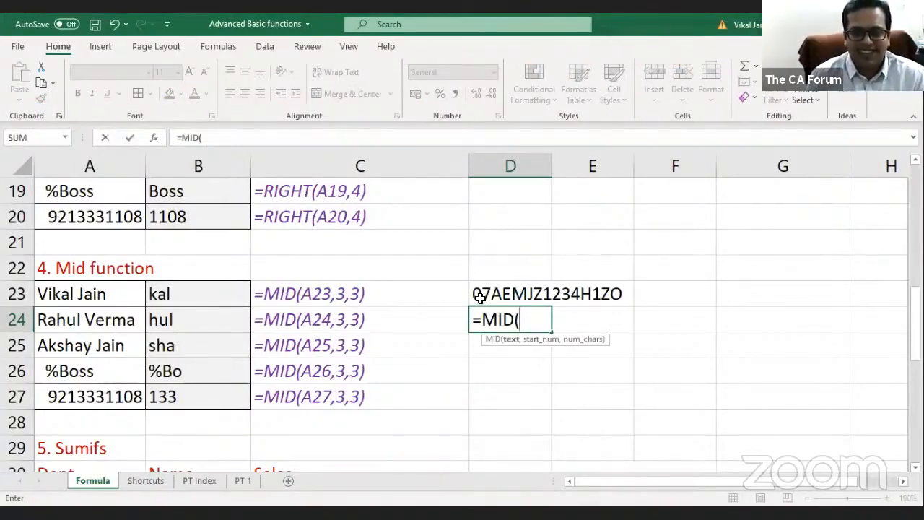
pyautogui.click(526, 298)
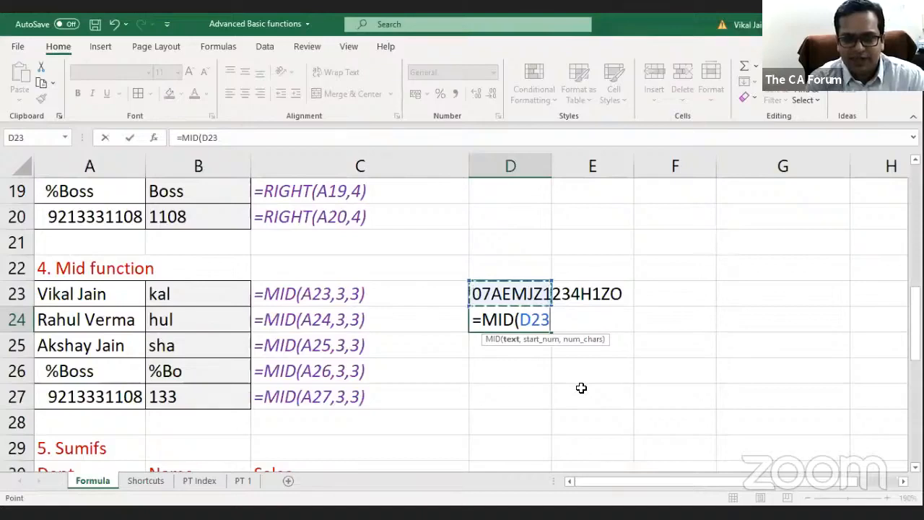
pyautogui.write(',3')
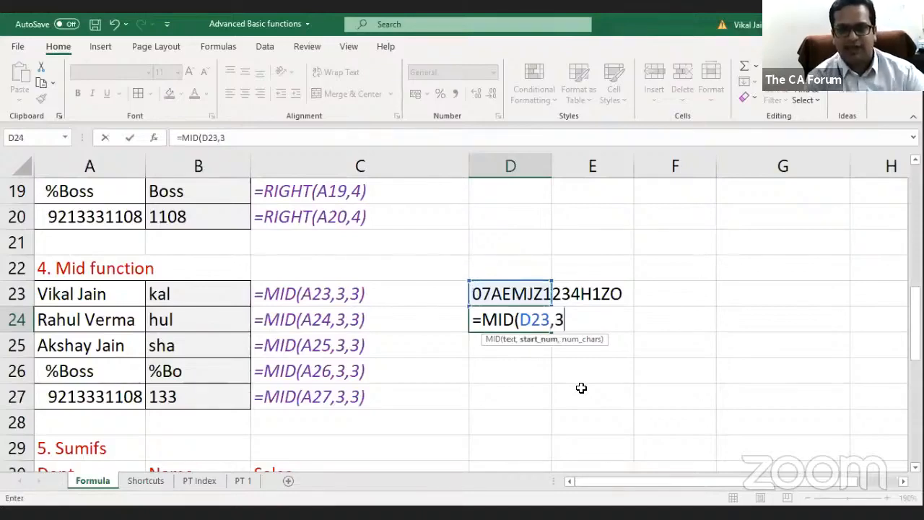
pyautogui.write(',')
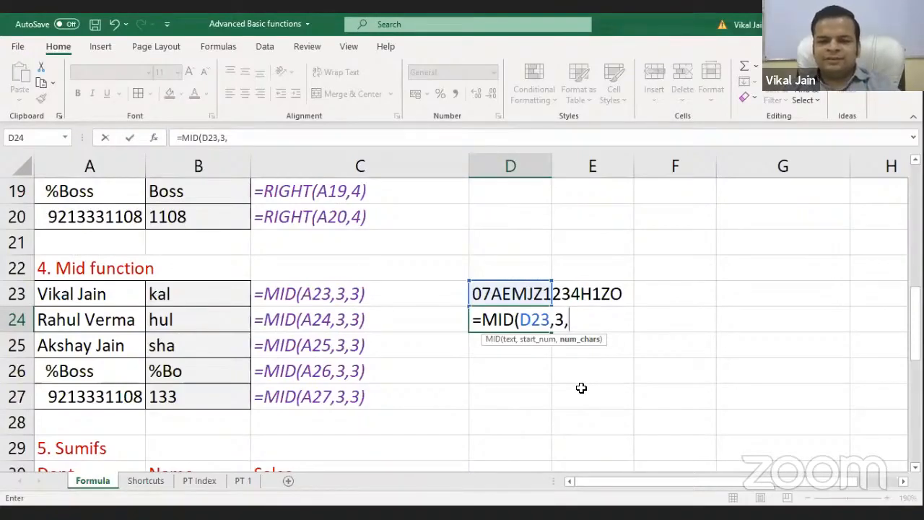
pyautogui.write('10')
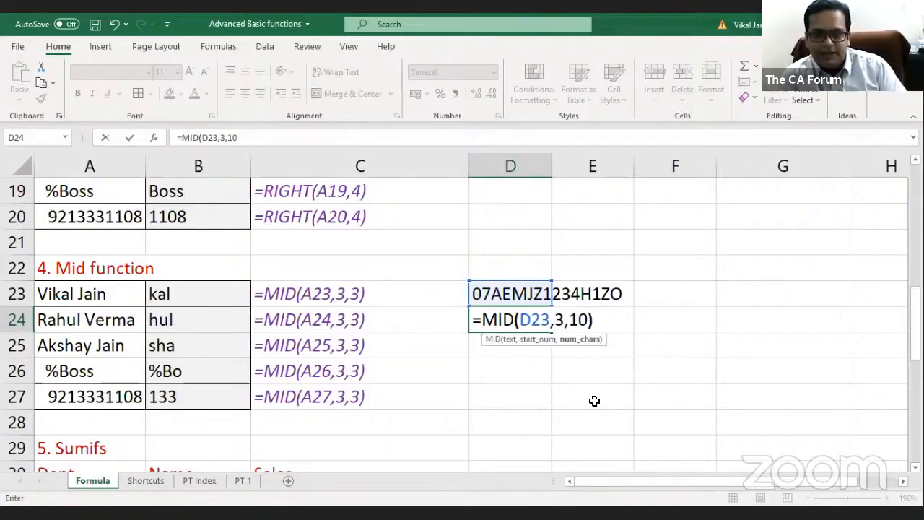
pyautogui.write(')')
pyautogui.press('Return')
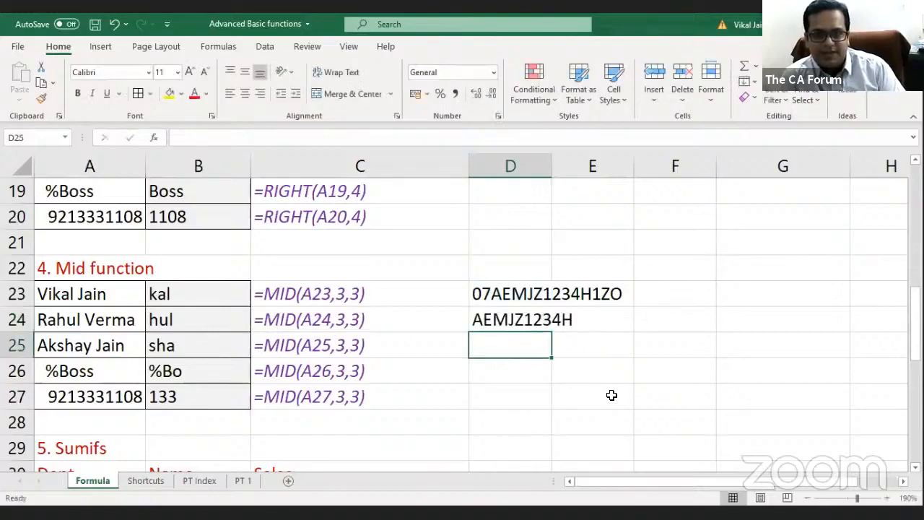
pyautogui.click(528, 294)
pyautogui.click(527, 312)
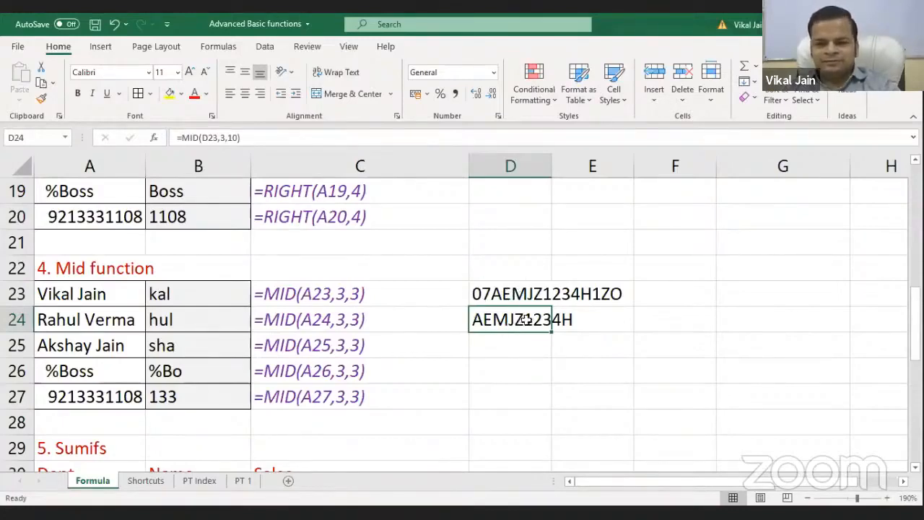
# Scroll down to the 5. Sumifs section and select its heading in A29
pyautogui.scroll(-1, 452, 340)
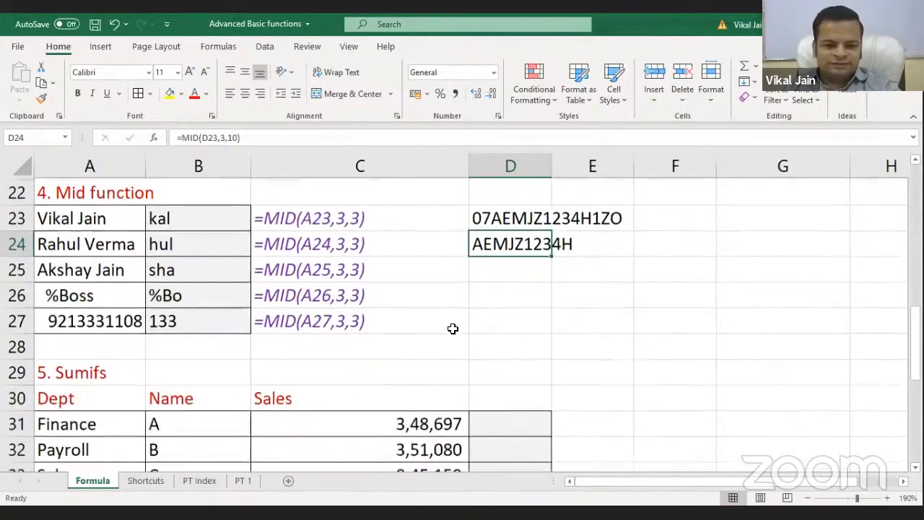
pyautogui.scroll(-1, 452, 331)
pyautogui.scroll(-1, 453, 329)
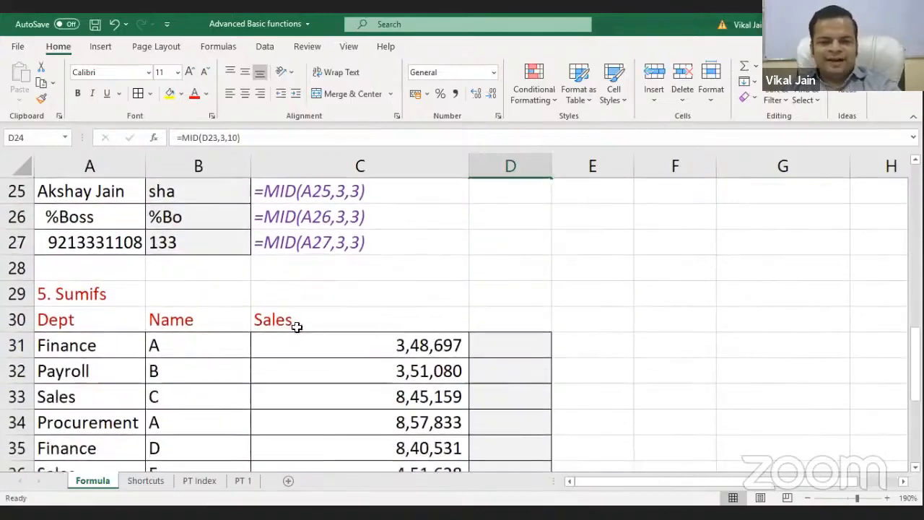
pyautogui.click(81, 303)
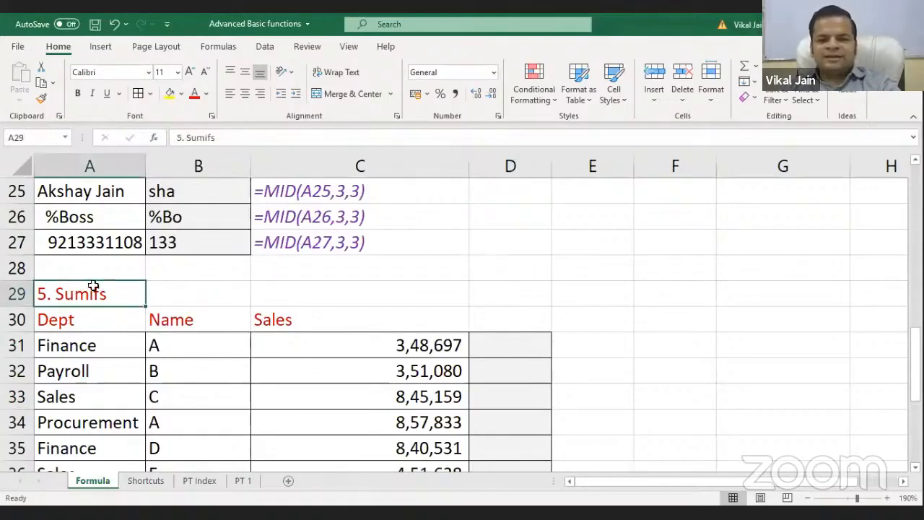
pyautogui.click(335, 298)
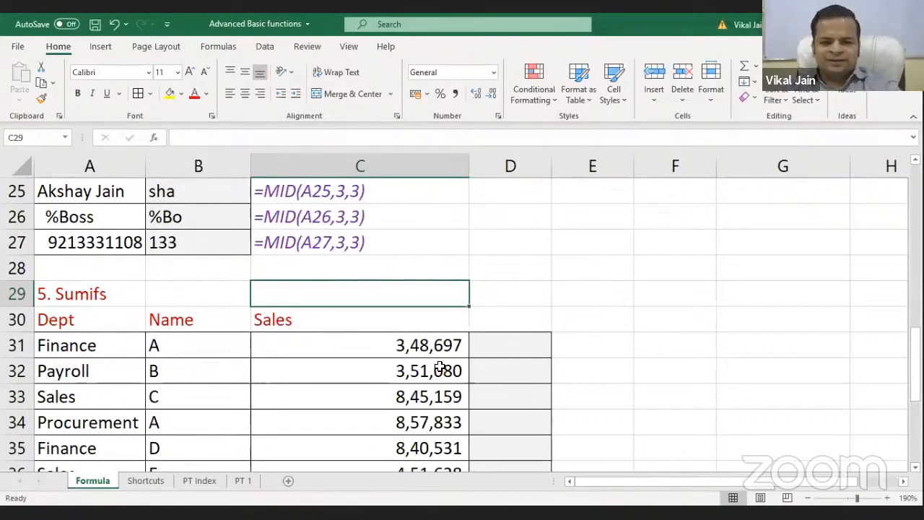
pyautogui.write('=')
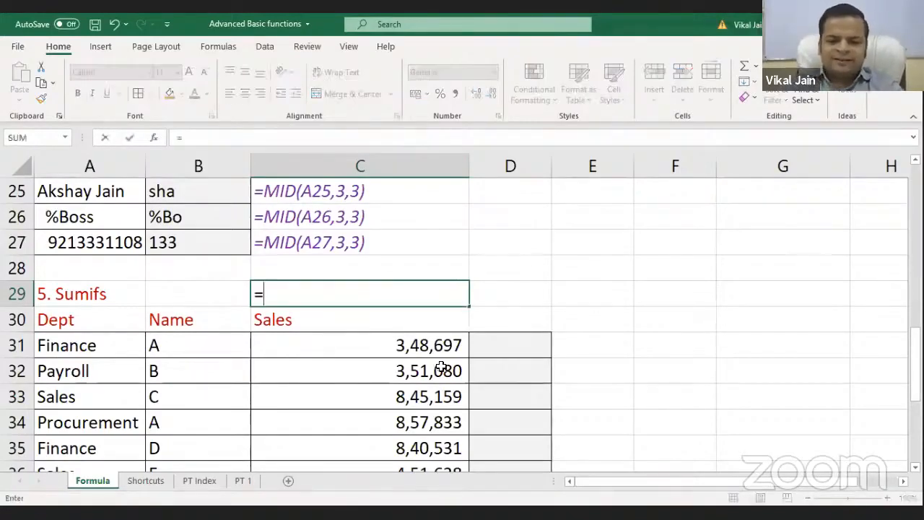
pyautogui.write('SUMI')
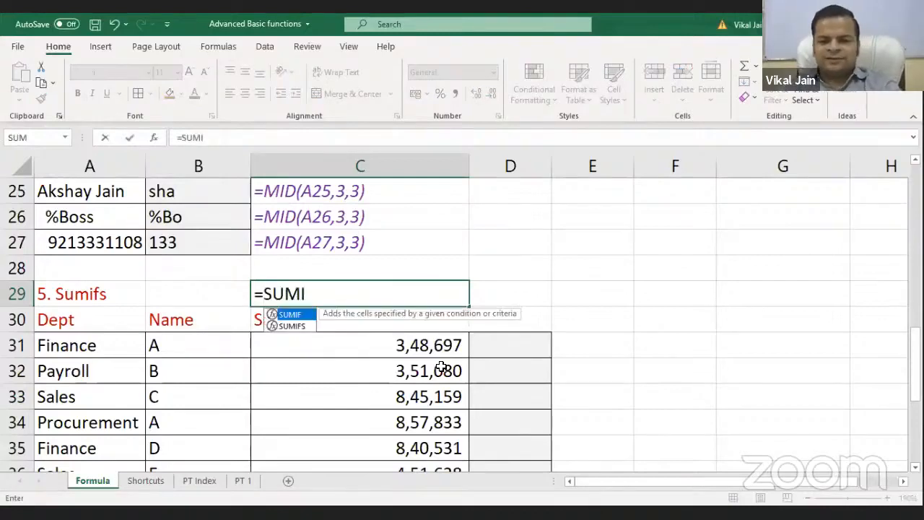
pyautogui.click(296, 329)
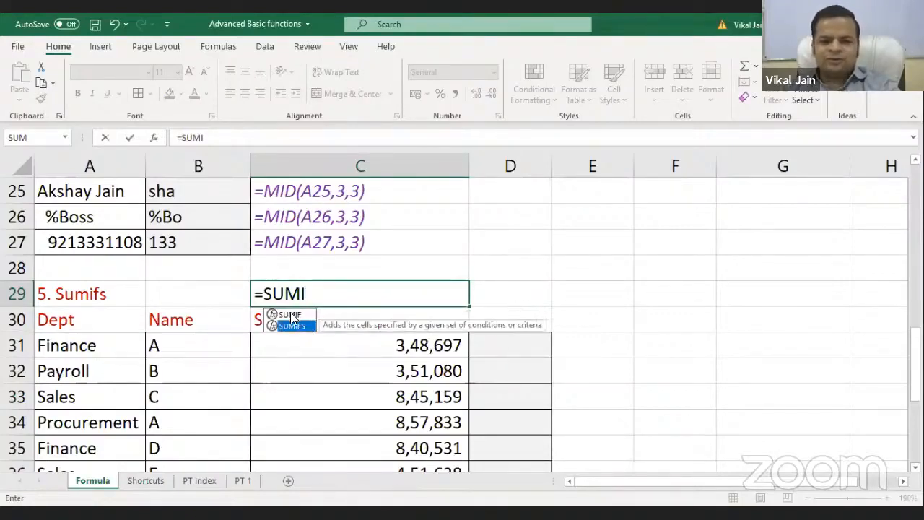
pyautogui.click(291, 314)
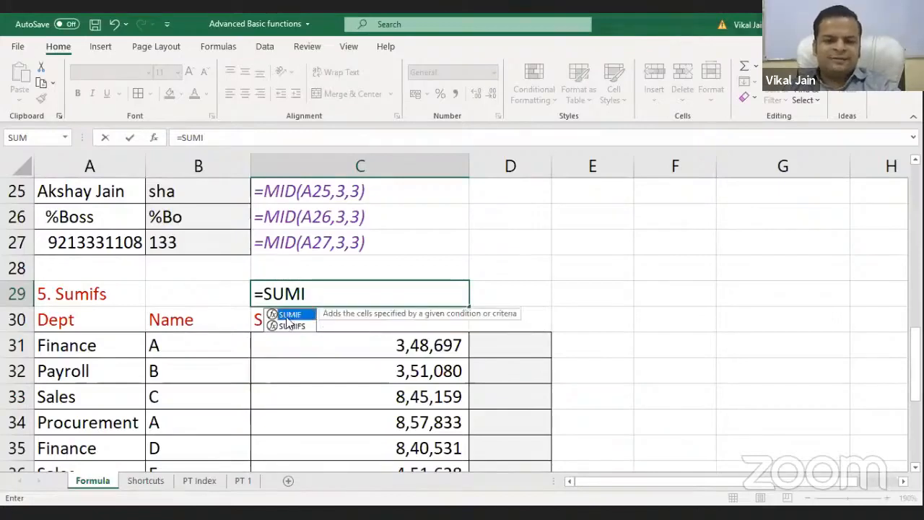
pyautogui.click(295, 329)
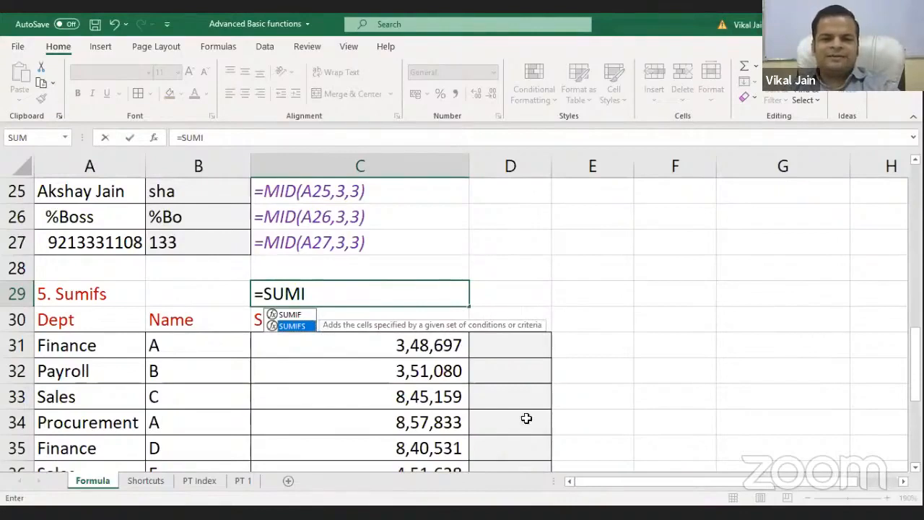
pyautogui.press('Escape')
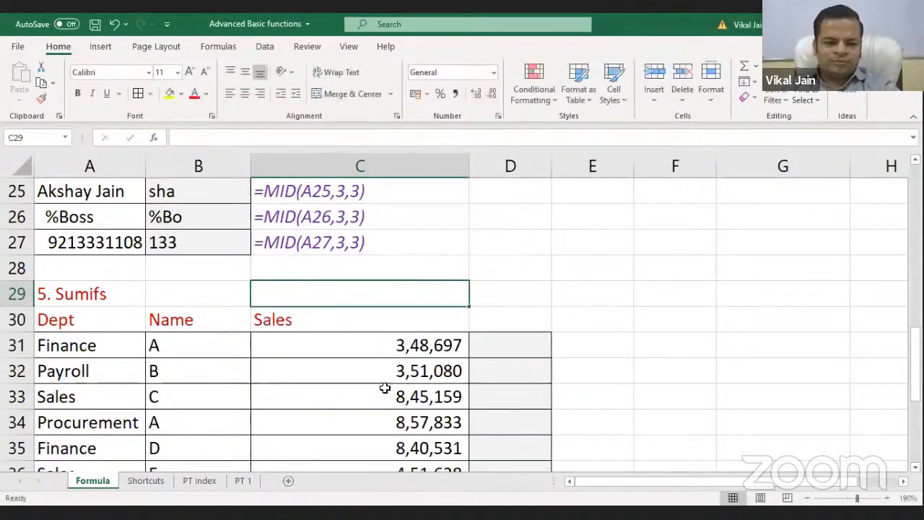
# Review the Sumifs table's Dept and Name values and select D31 for the formula
pyautogui.click(481, 344)
pyautogui.scroll(-1, 361, 346)
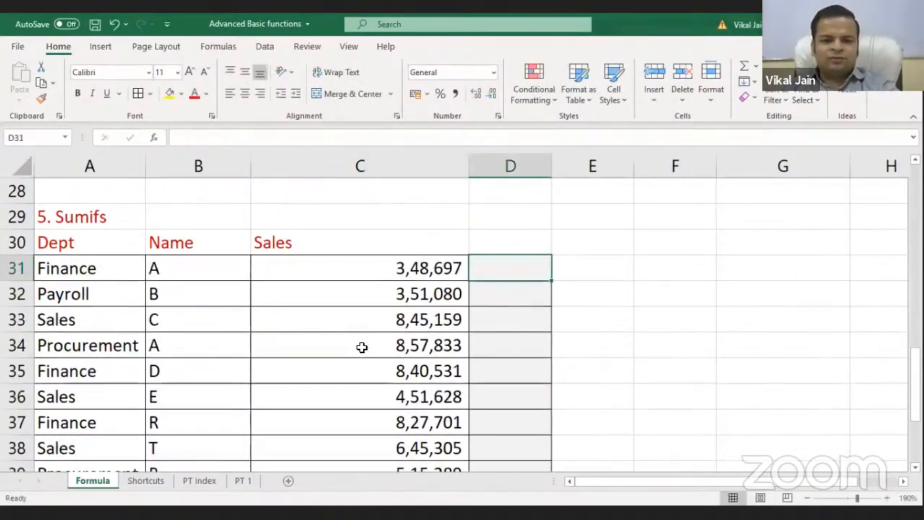
pyautogui.click(101, 268)
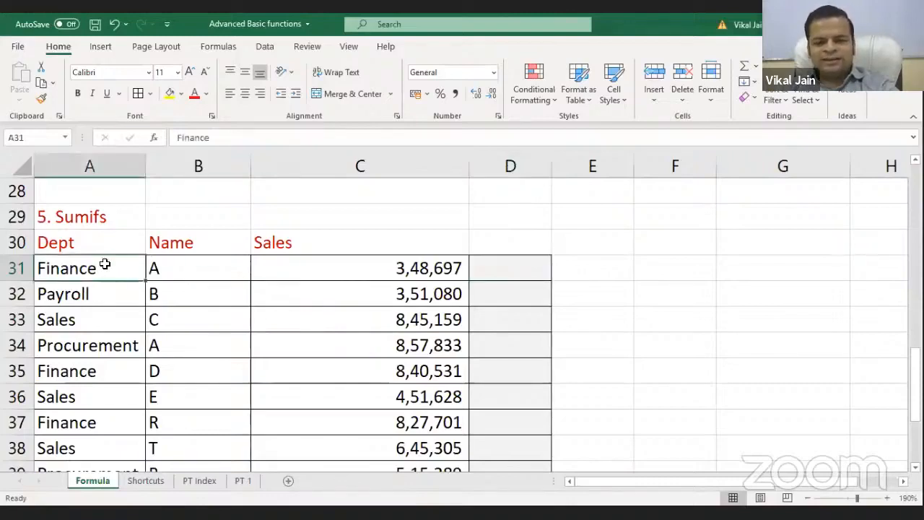
pyautogui.click(175, 266)
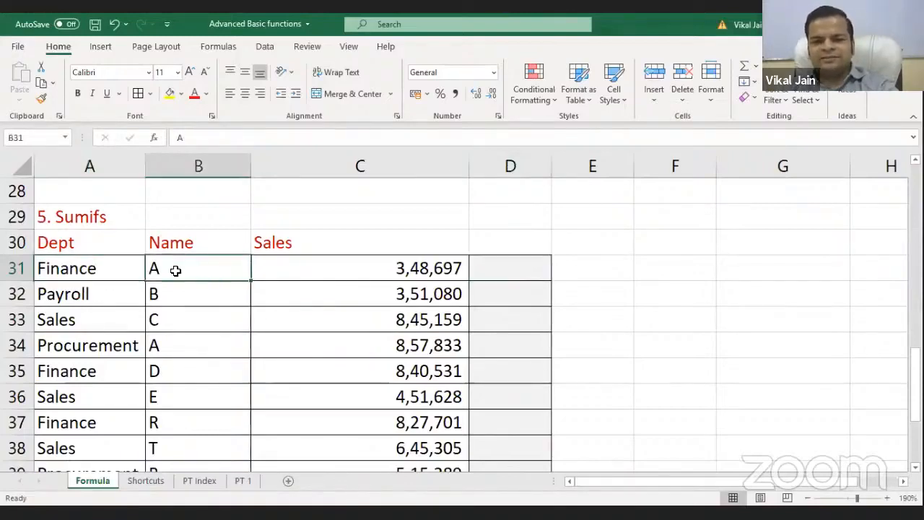
pyautogui.click(524, 273)
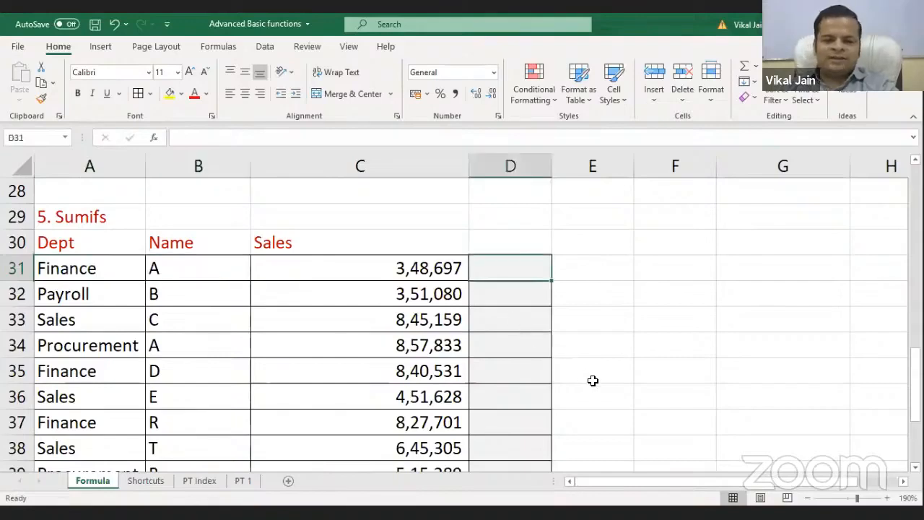
# Start =SUMIFS( in D31 with C31:C39 as the sum range, followed by a comma
pyautogui.write('=')
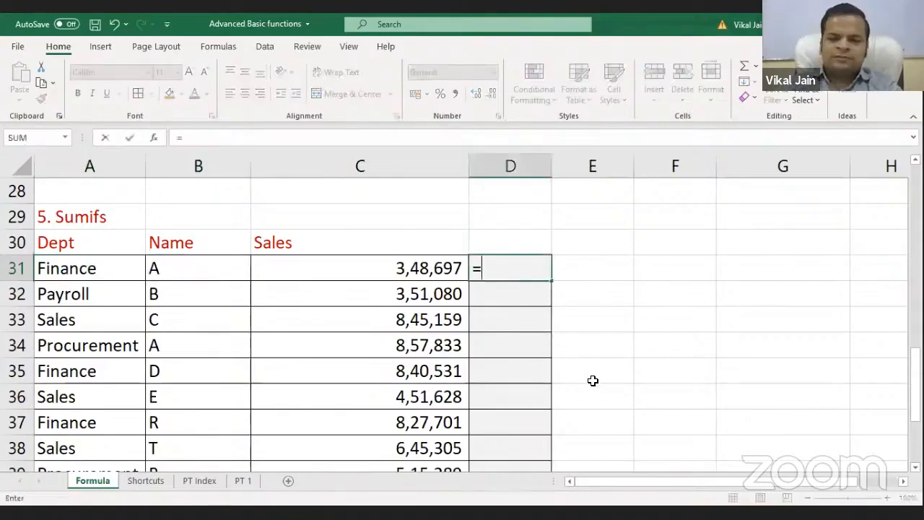
pyautogui.write('SUMIFS(')
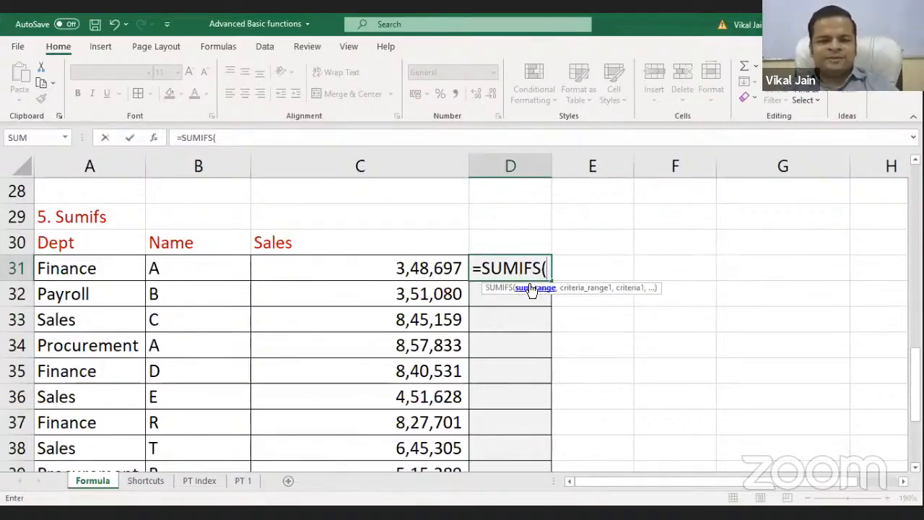
pyautogui.click(425, 268)
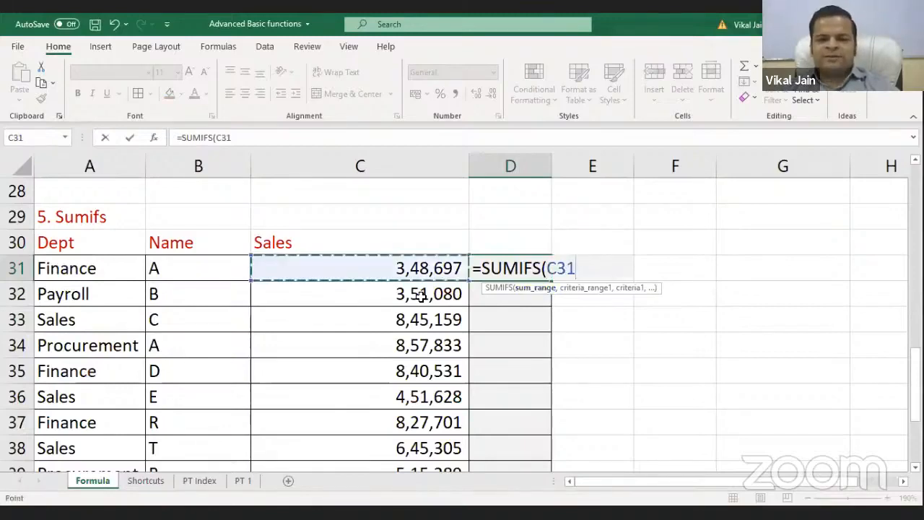
pyautogui.hotkey('ctrl', 'shift', 'Down')
pyautogui.scroll(-1, 484, 359)
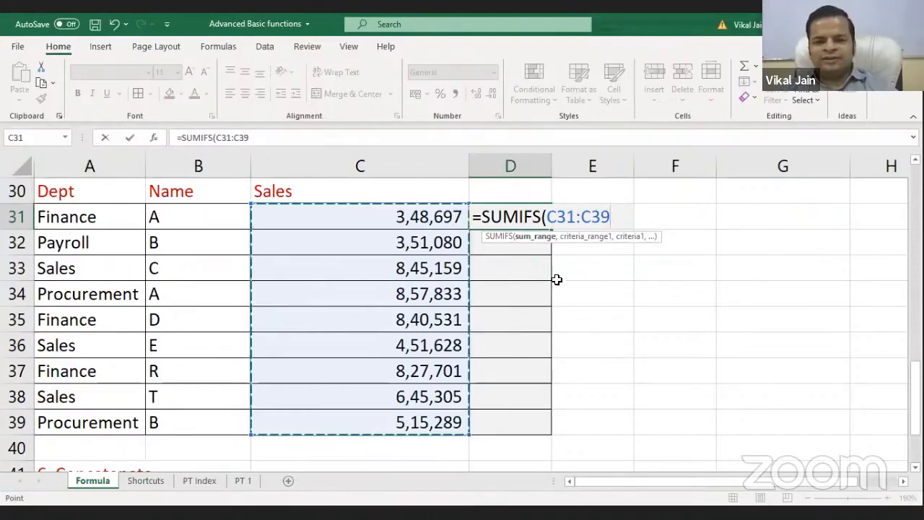
pyautogui.click(67, 219)
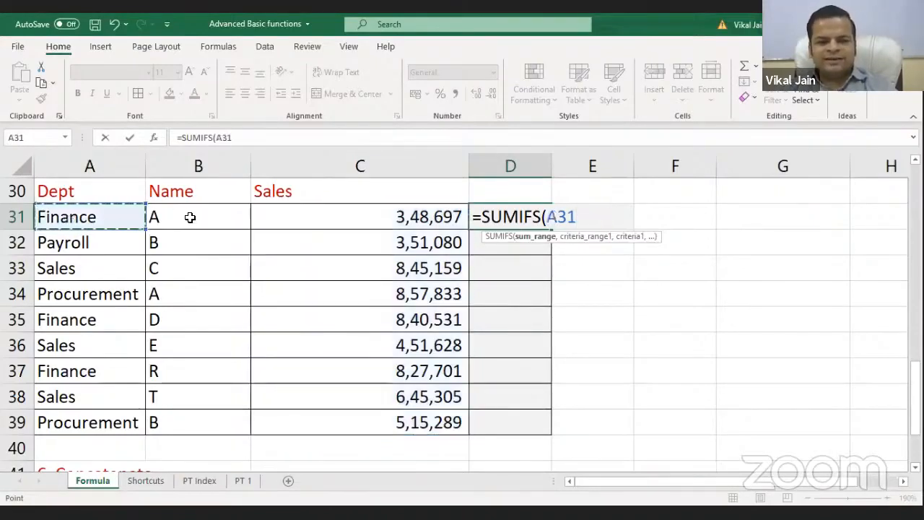
pyautogui.click(190, 216)
pyautogui.press('BackSpace')
pyautogui.press('BackSpace')
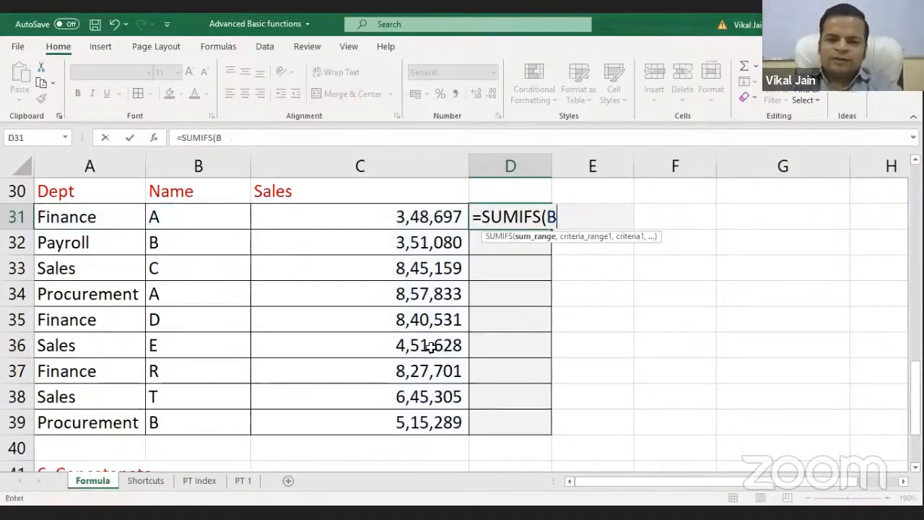
pyautogui.press('BackSpace')
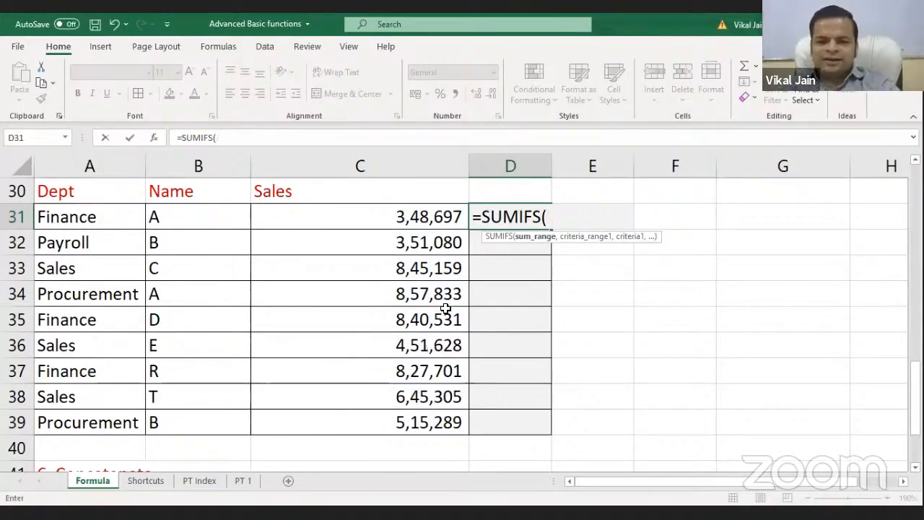
pyautogui.press('Left')
pyautogui.hotkey('ctrl', 'shift', 'Down')
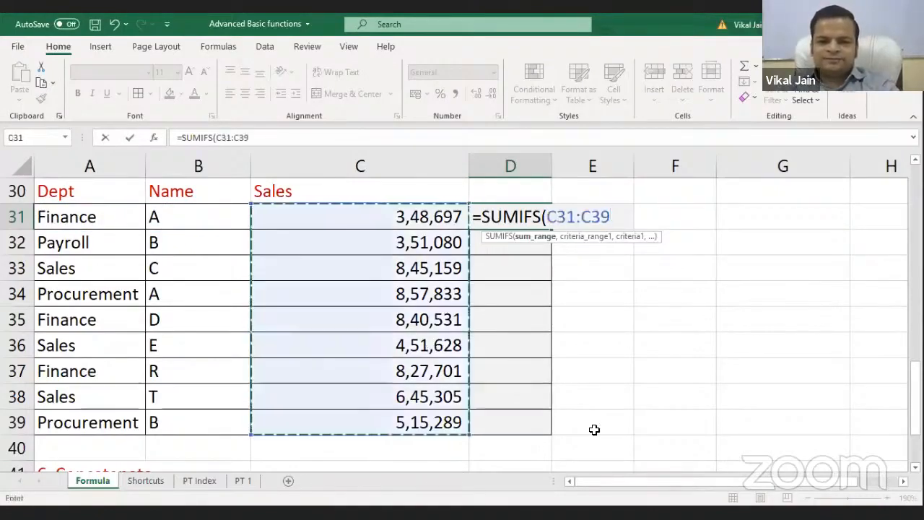
pyautogui.write(',')
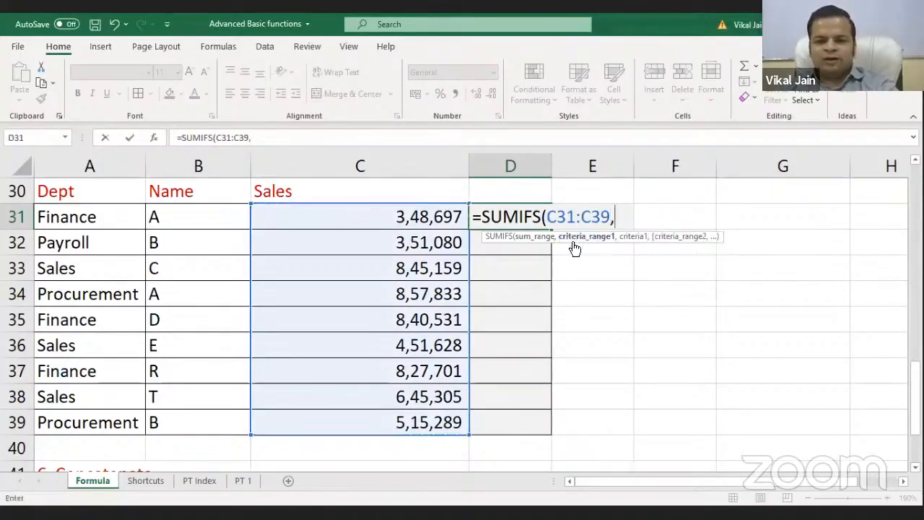
# Add Dept range A31:A39 with criterion "Finance" to D31's unfinished SUMIFS formula
pyautogui.click(111, 208)
pyautogui.hotkey('ctrl', 'shift', 'Down')
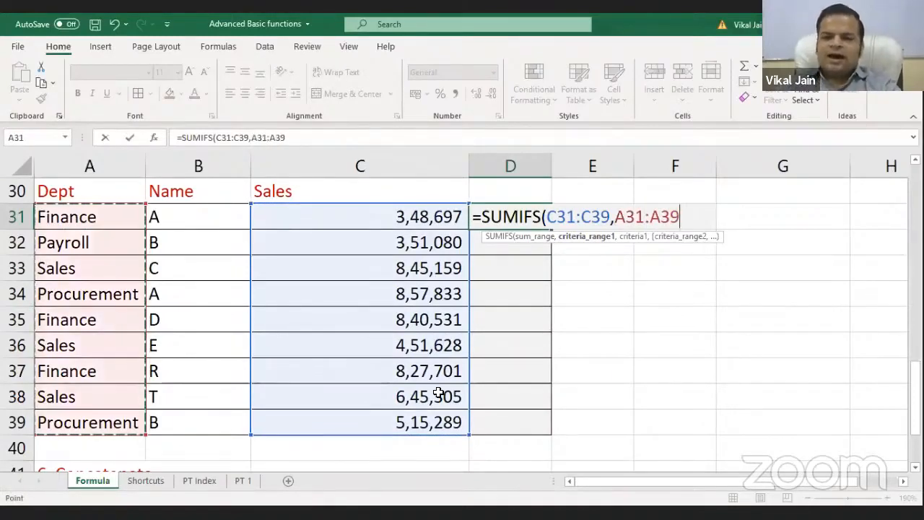
pyautogui.write(',')
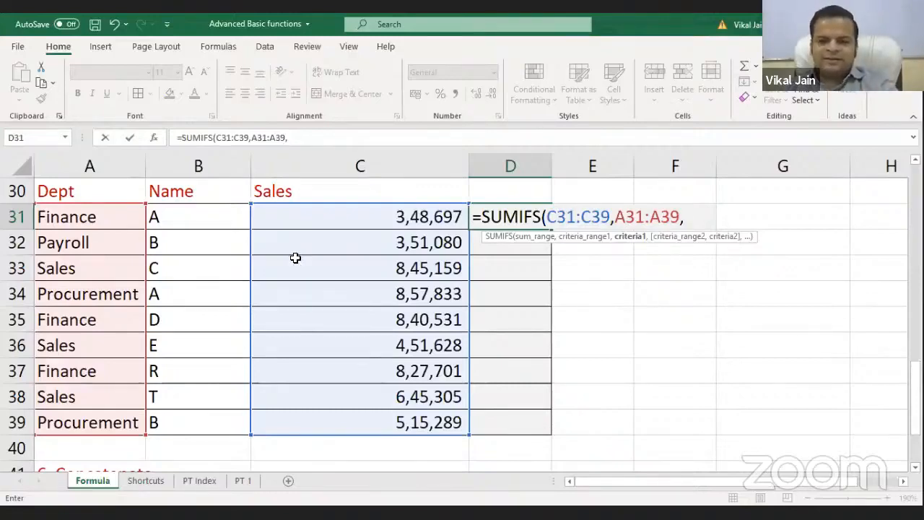
pyautogui.write('1222')
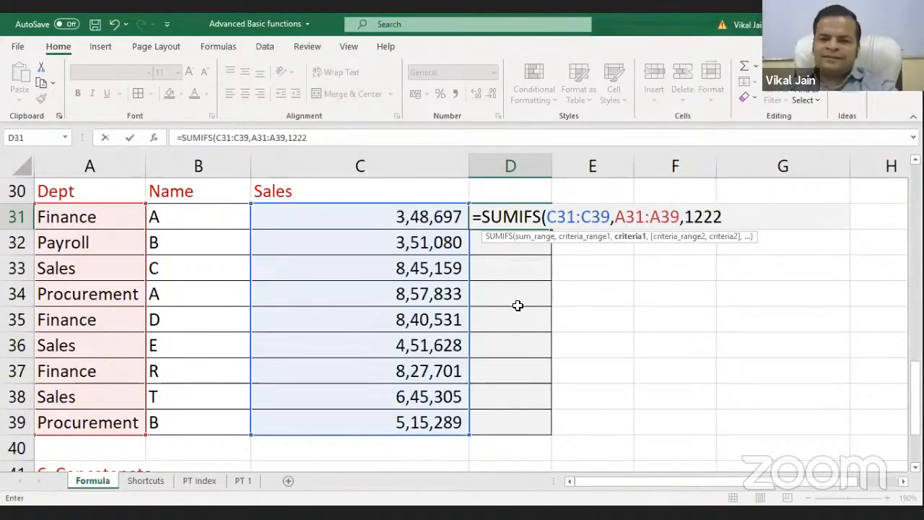
pyautogui.press('BackSpace')
pyautogui.press('BackSpace')
pyautogui.press('BackSpace')
pyautogui.press('BackSpace')
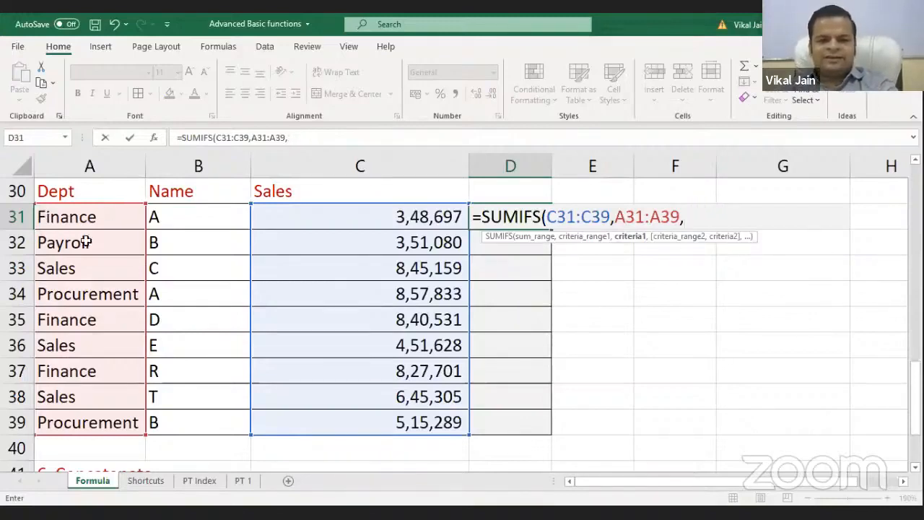
pyautogui.write('"fl')
pyautogui.press('BackSpace')
pyautogui.write('Fina')
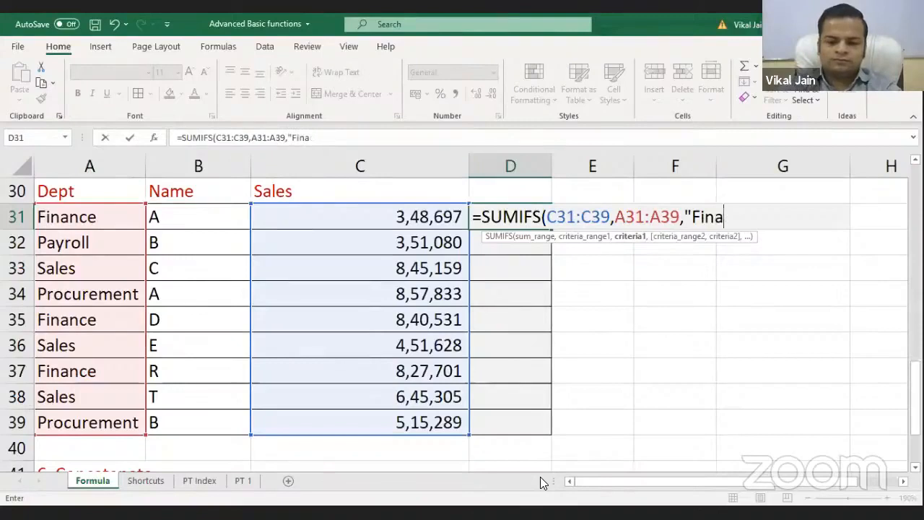
pyautogui.write('cnce')
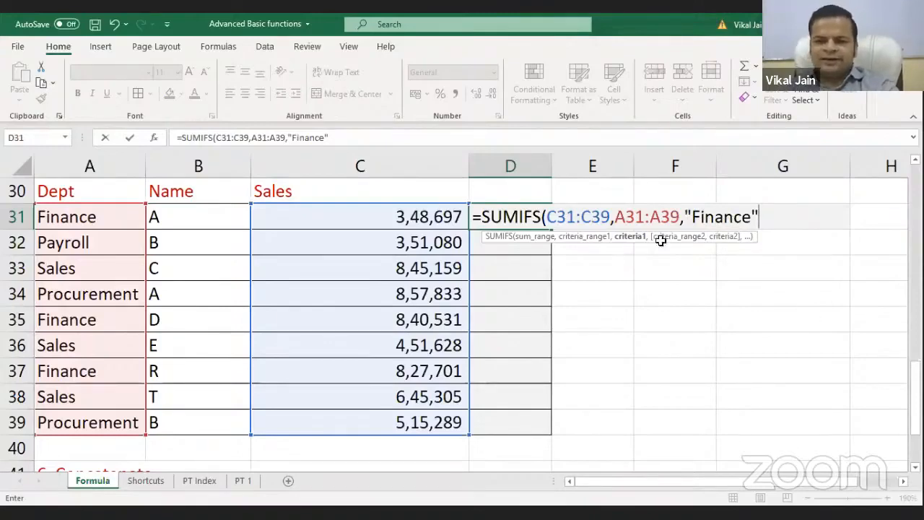
pyautogui.write(',')
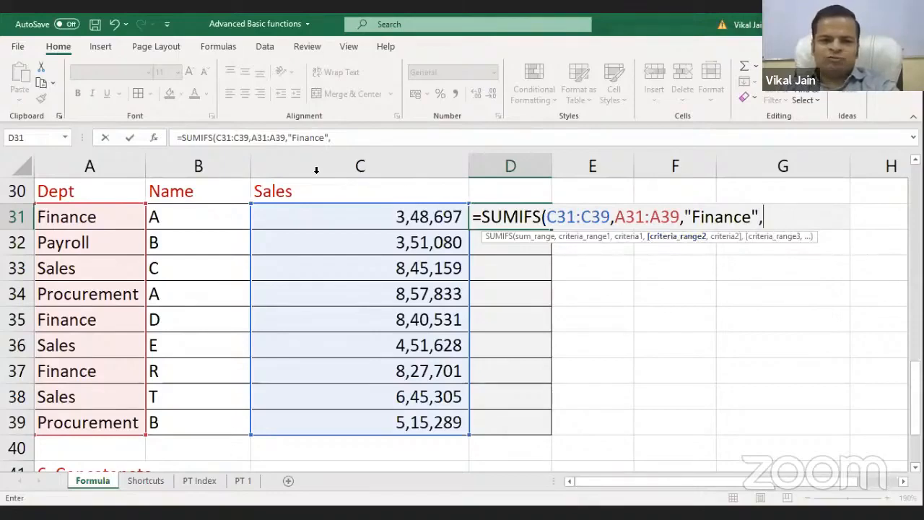
# Add Name range B31:B39 with criterion "A" and commit D31's SUMIFS, returning 348697
pyautogui.moveTo(182, 217); pyautogui.dragTo(182, 419)
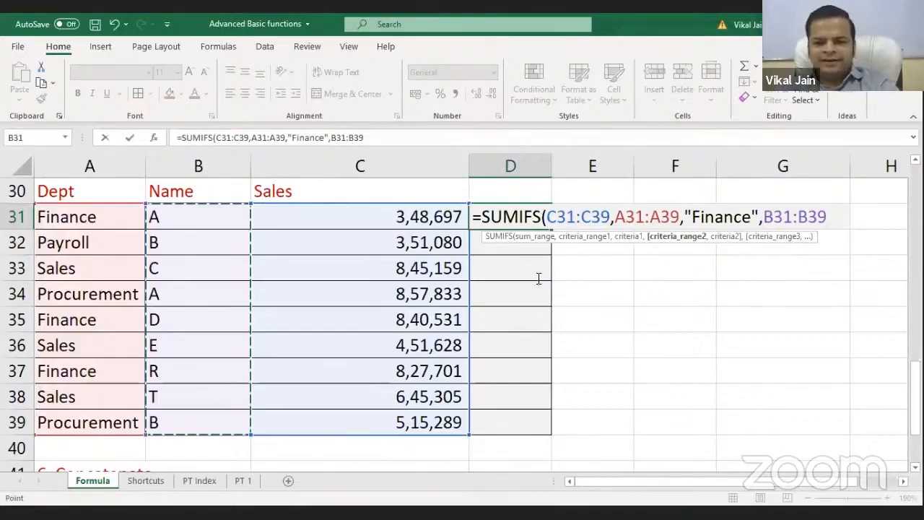
pyautogui.write(',')
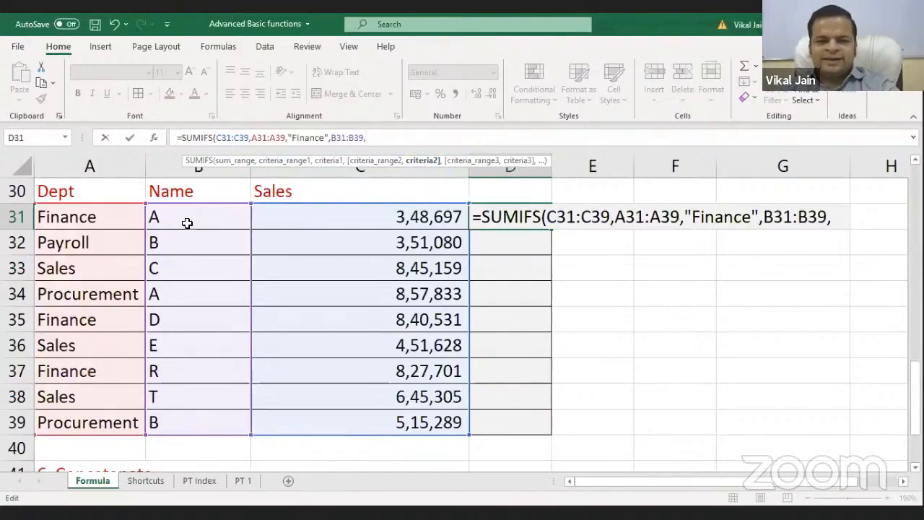
pyautogui.write('"A"')
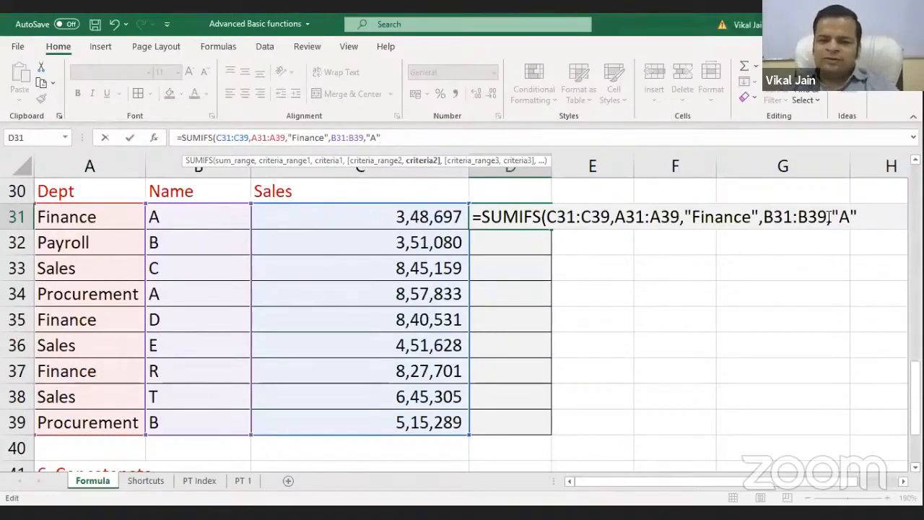
pyautogui.moveTo(833, 215); pyautogui.dragTo(859, 210)
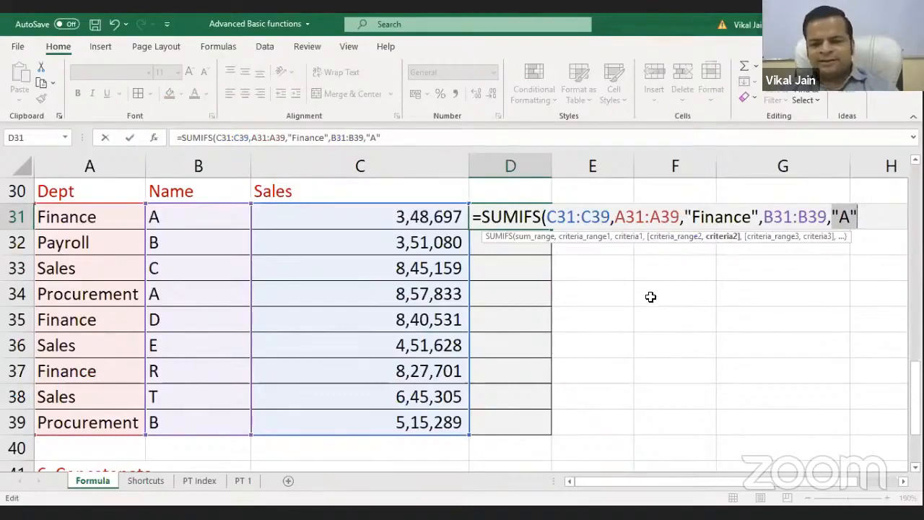
pyautogui.click(839, 213)
pyautogui.click(871, 220)
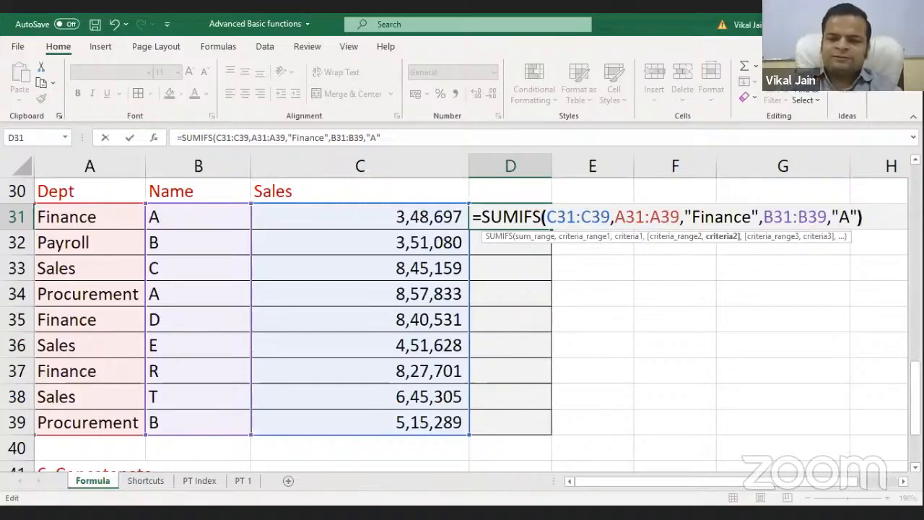
pyautogui.press('Return')
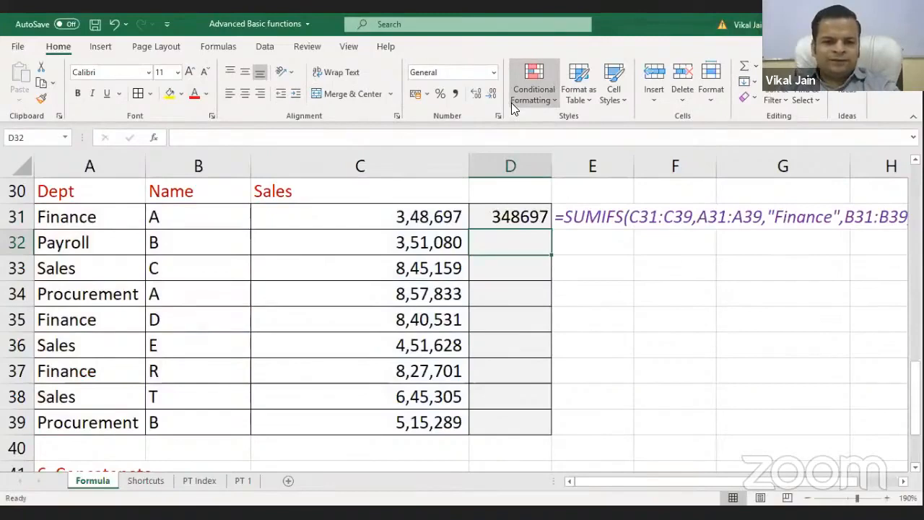
# Review the sales rows and D31's SUMIFS formula, then pick F33 for criteria cells
pyautogui.moveTo(66, 212); pyautogui.dragTo(275, 234)
pyautogui.click(377, 212)
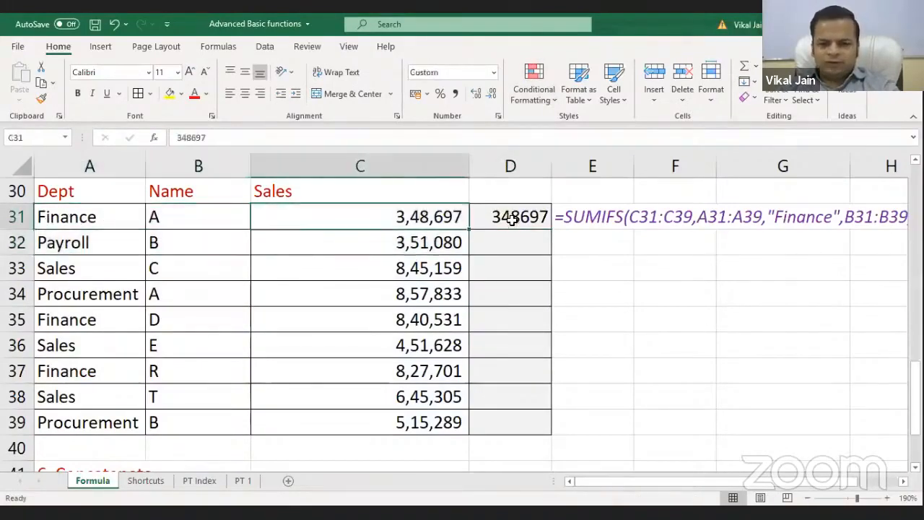
pyautogui.click(512, 226)
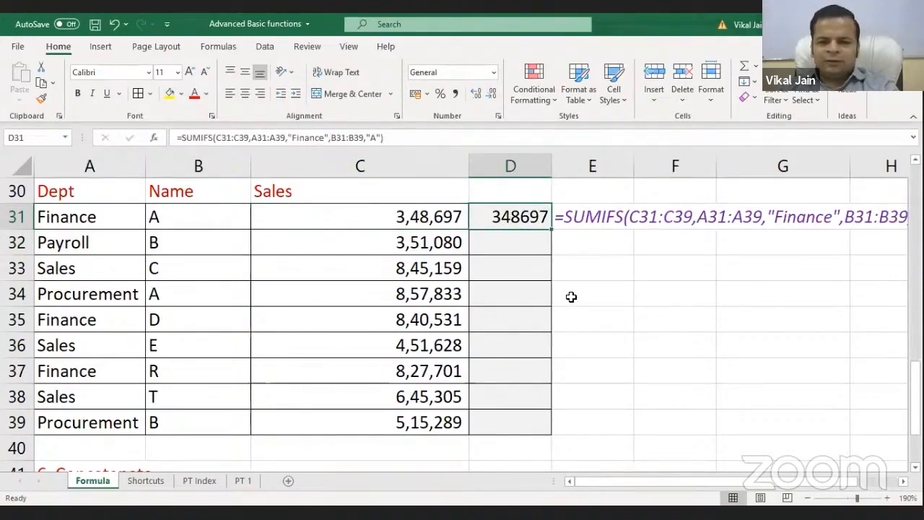
pyautogui.click(588, 272)
pyautogui.write('F')
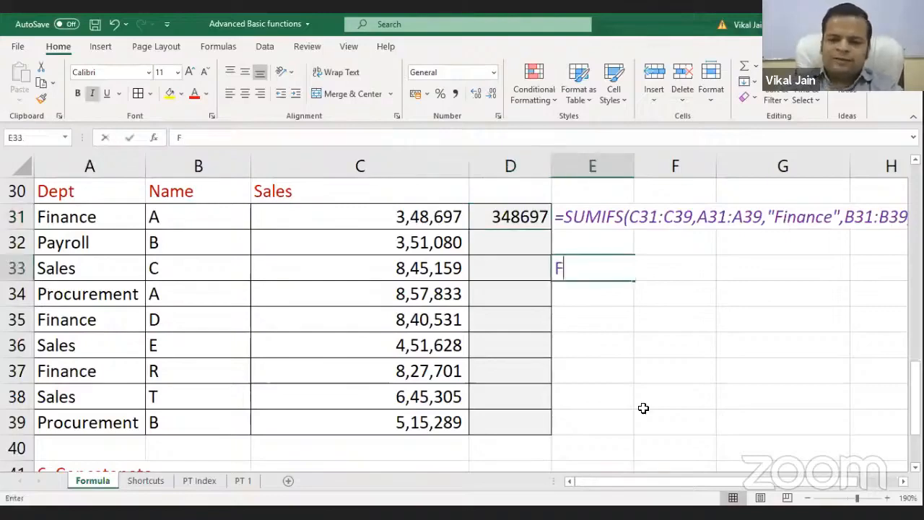
pyautogui.press('Escape')
pyautogui.press('Right')
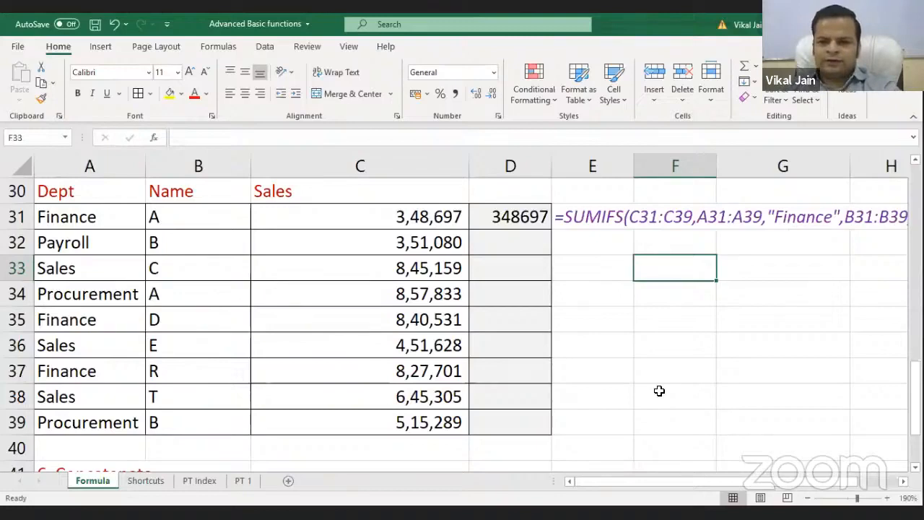
# Enter Finance in F33 and A in F34 as criteria values
pyautogui.write('Fn')
pyautogui.press('BackSpace')
pyautogui.write('i')
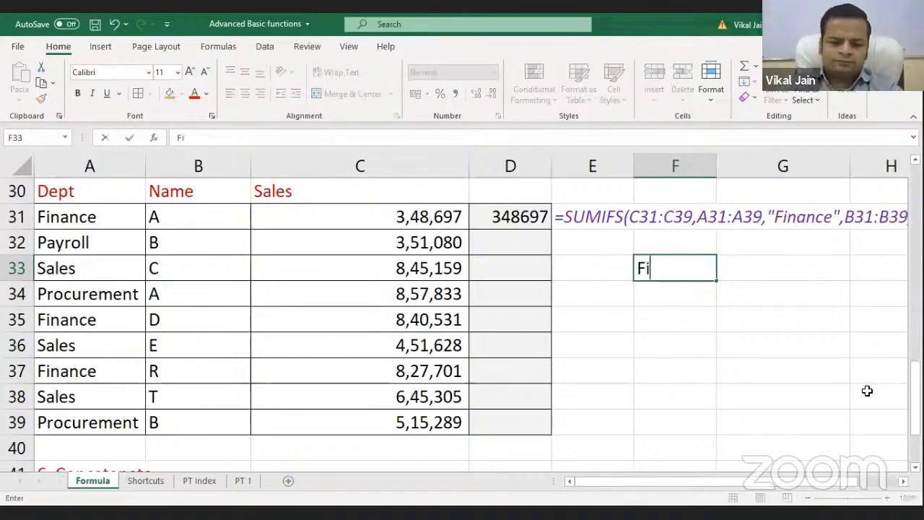
pyautogui.write('nance')
pyautogui.press('Return')
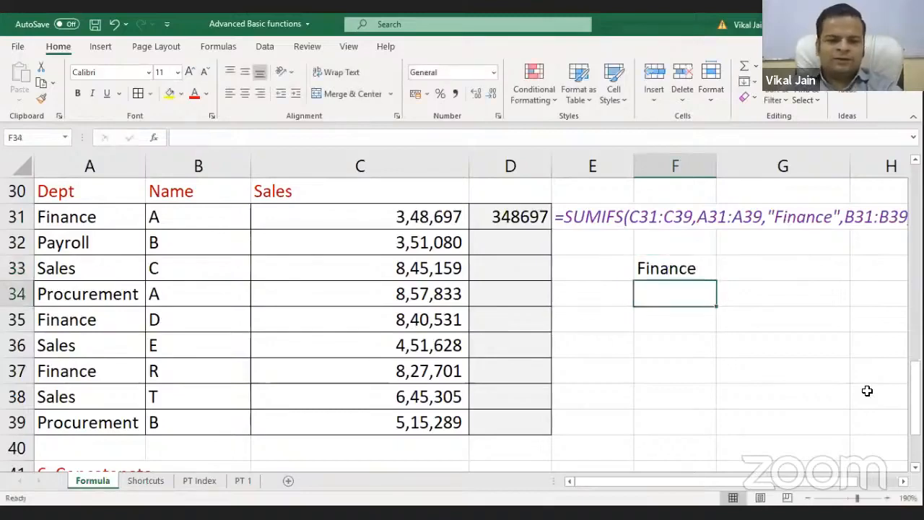
pyautogui.write('A')
pyautogui.press('Return')
# Begin a =SUMIFS formula in G33
pyautogui.press('Up')
pyautogui.press('Up')
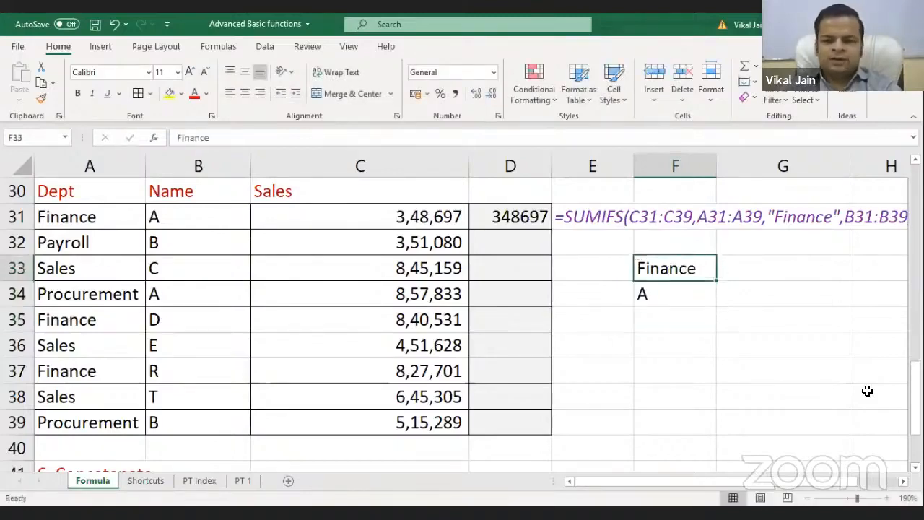
pyautogui.press('Right')
pyautogui.write('=s')
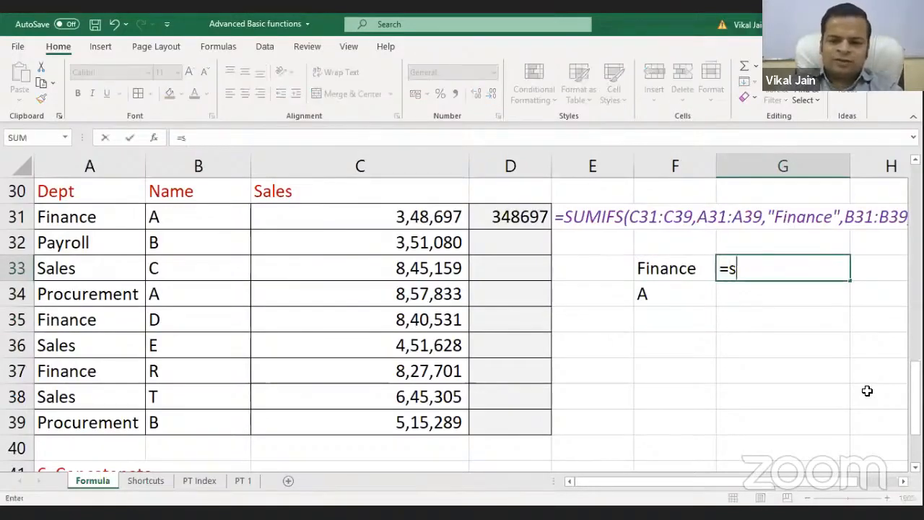
pyautogui.write('umifs')
# Complete G33 as =SUMIFS(C31:C39,A31:A39,F33,B31:B39,F34), returning 348697
pyautogui.press('Tab')
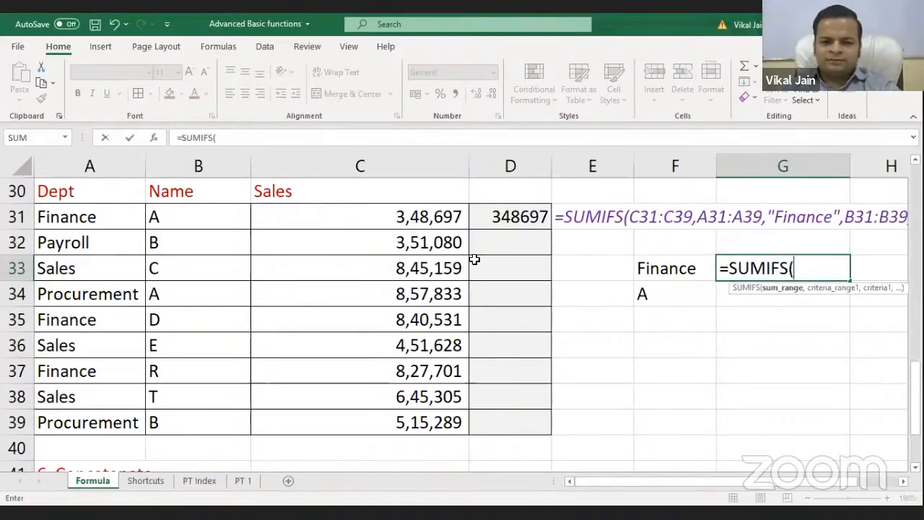
pyautogui.moveTo(433, 217); pyautogui.dragTo(433, 423)
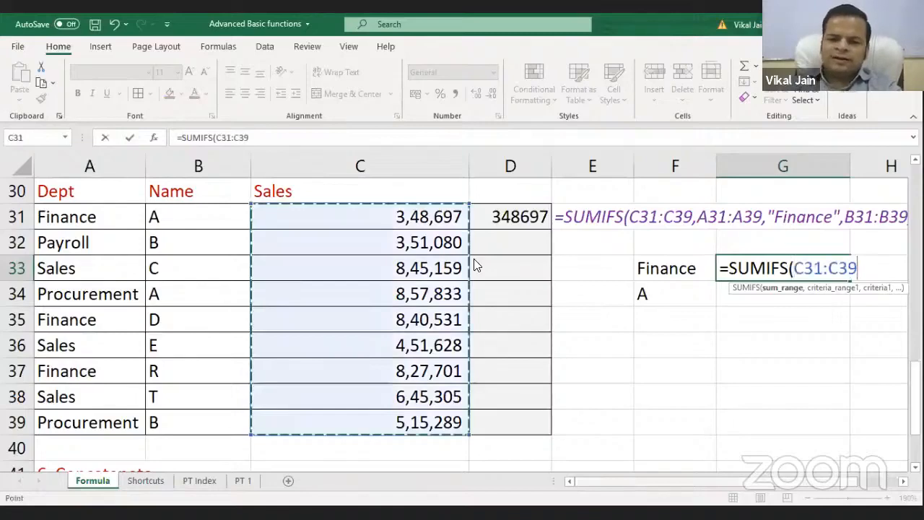
pyautogui.write(',')
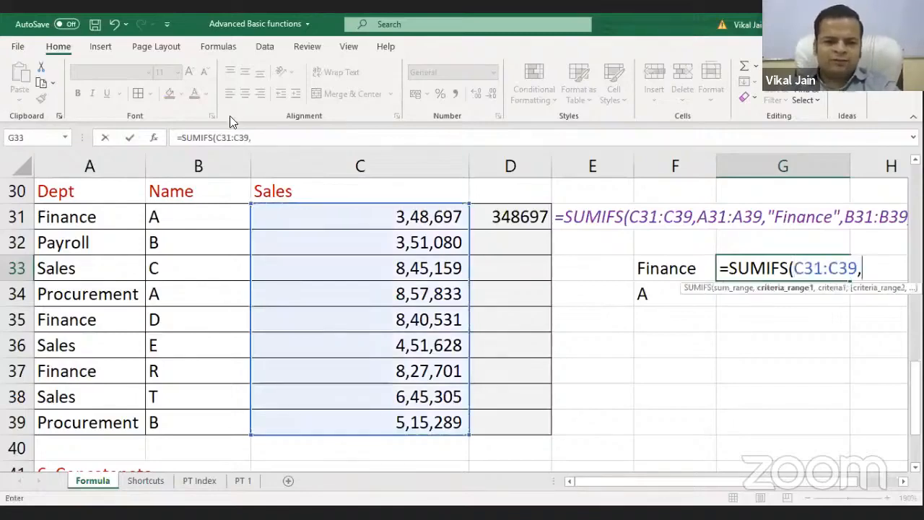
pyautogui.moveTo(72, 217); pyautogui.dragTo(80, 406)
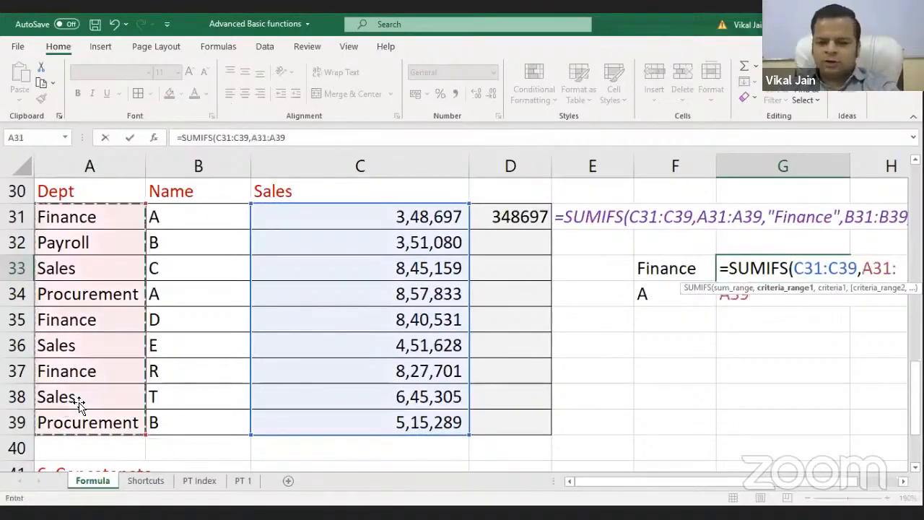
pyautogui.write(',')
pyautogui.click(663, 269)
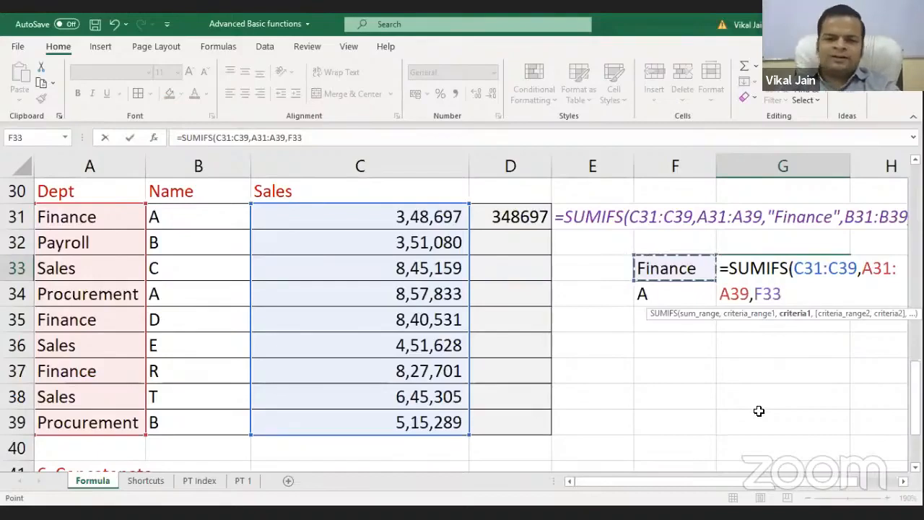
pyautogui.write(',')
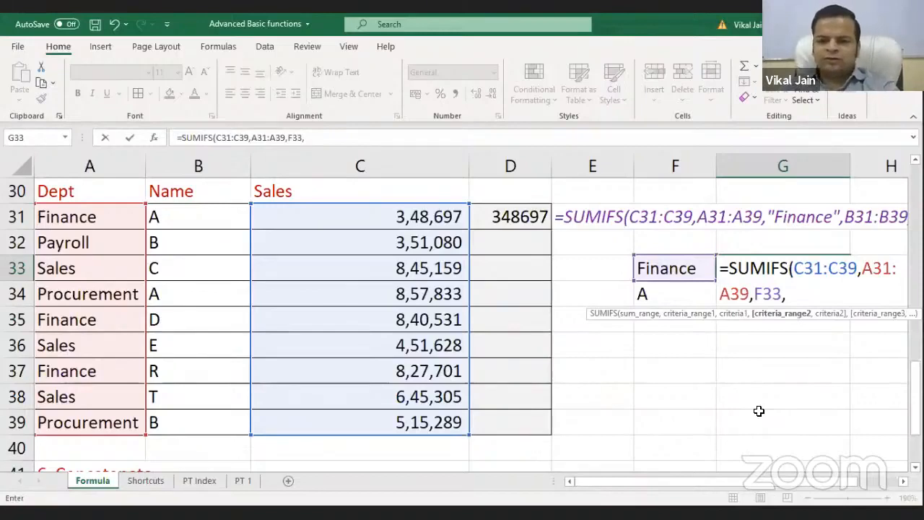
pyautogui.moveTo(198, 216); pyautogui.dragTo(197, 422)
pyautogui.write(',')
pyautogui.click(674, 297)
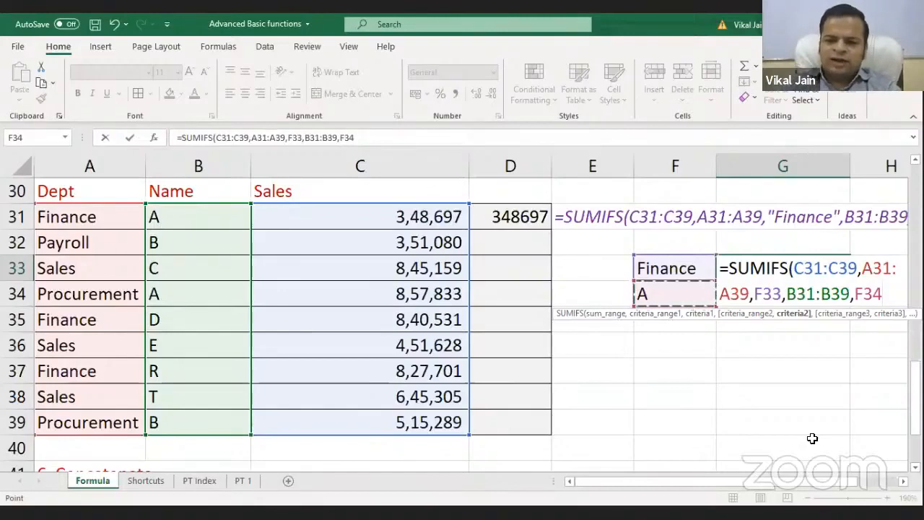
pyautogui.press('Return')
# Compare D31's hardcoded SUMIFS with G33's cell-referenced version and the F33 criterion
pyautogui.click(534, 213)
pyautogui.click(738, 264)
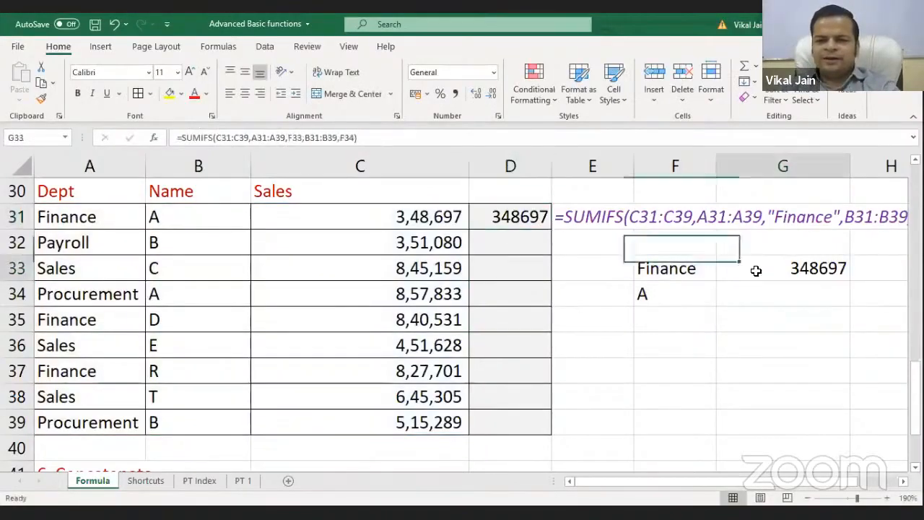
pyautogui.click(659, 273)
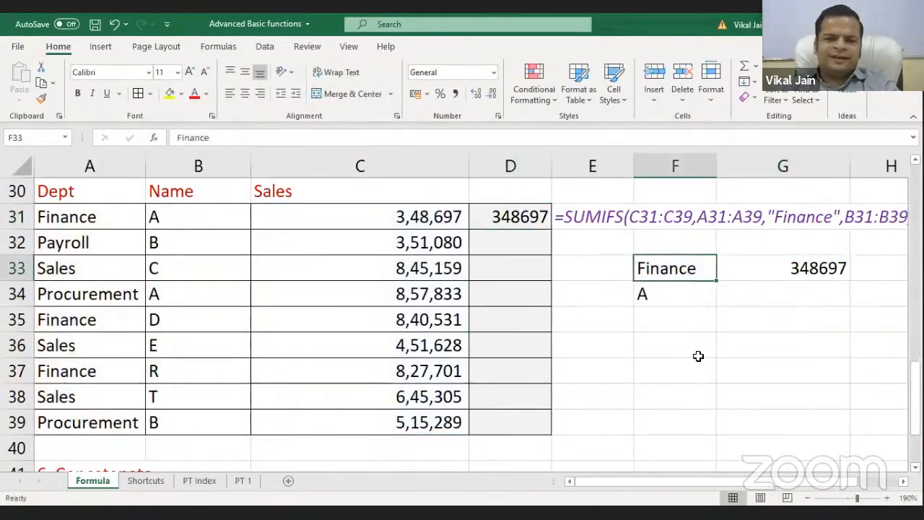
# Change the name criterion in F34 to B so G33 recalculates to 0
pyautogui.click(654, 292)
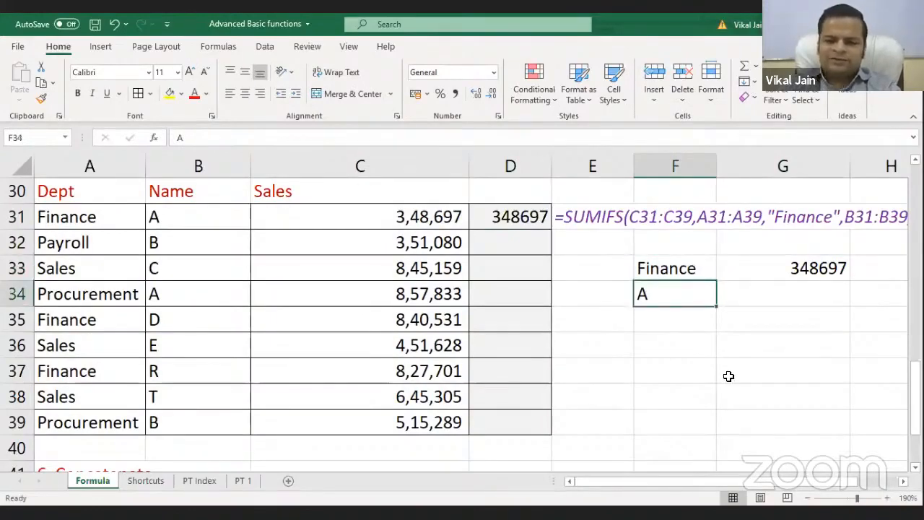
pyautogui.write('B')
pyautogui.press('Return')
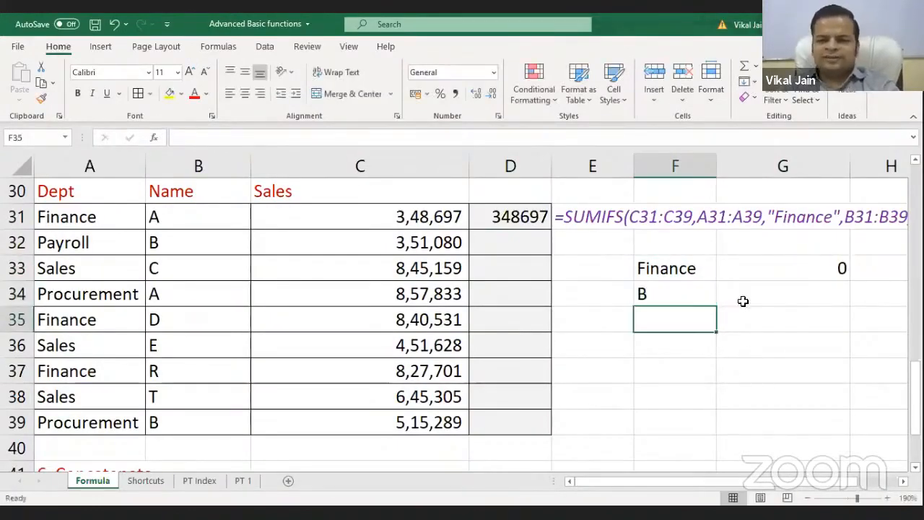
pyautogui.click(783, 266)
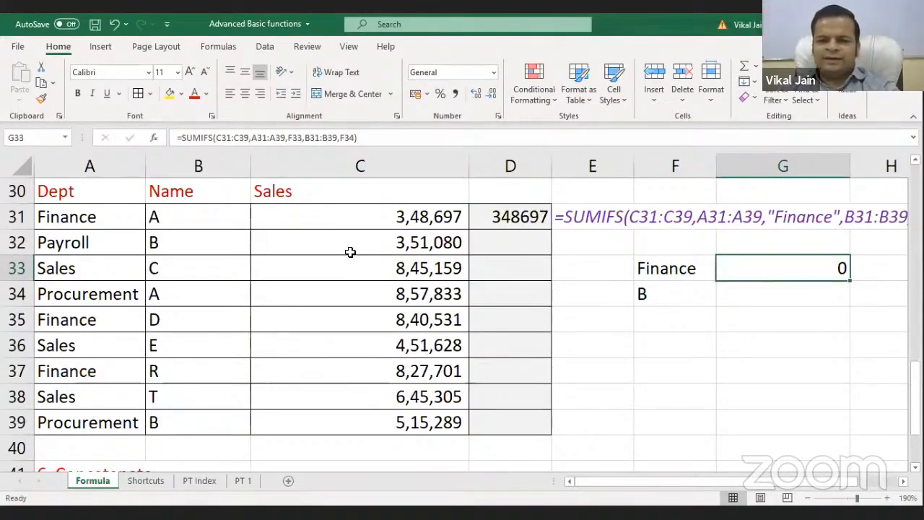
# Inspect the hardcoded Finance and A criteria in D31's formula, leaving it unchanged
pyautogui.click(500, 213)
pyautogui.doubleClick(501, 217)
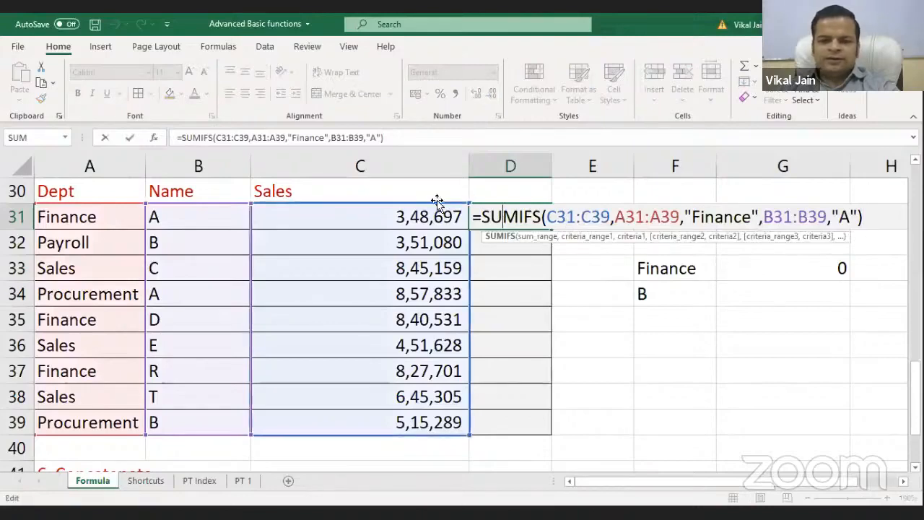
pyautogui.moveTo(684, 216); pyautogui.dragTo(744, 214)
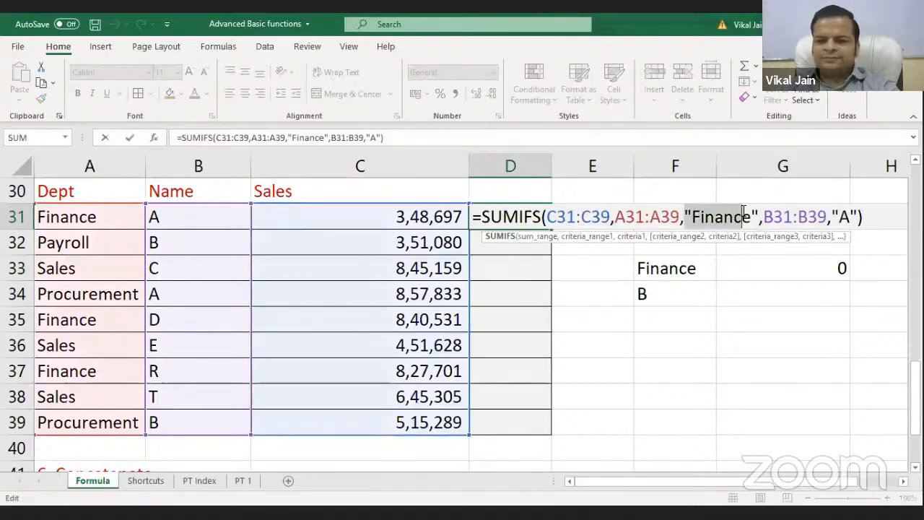
pyautogui.moveTo(838, 216); pyautogui.dragTo(849, 213)
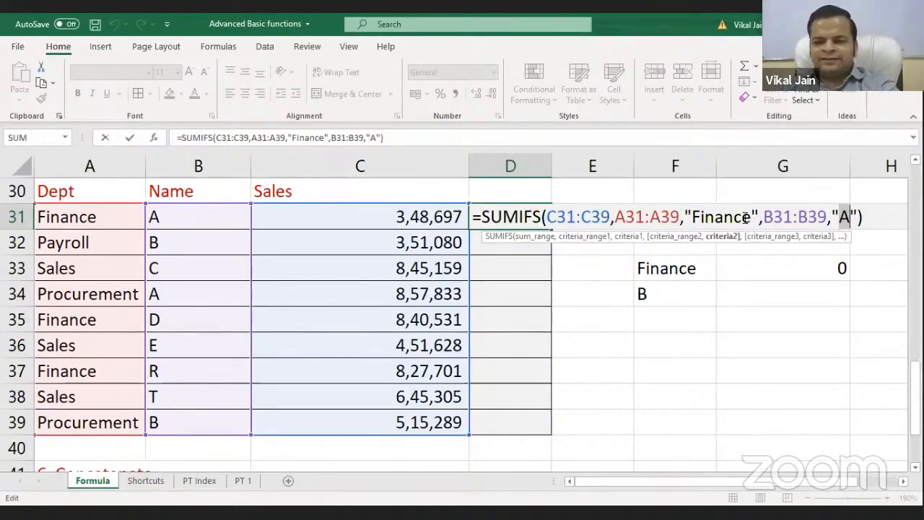
pyautogui.click(689, 216)
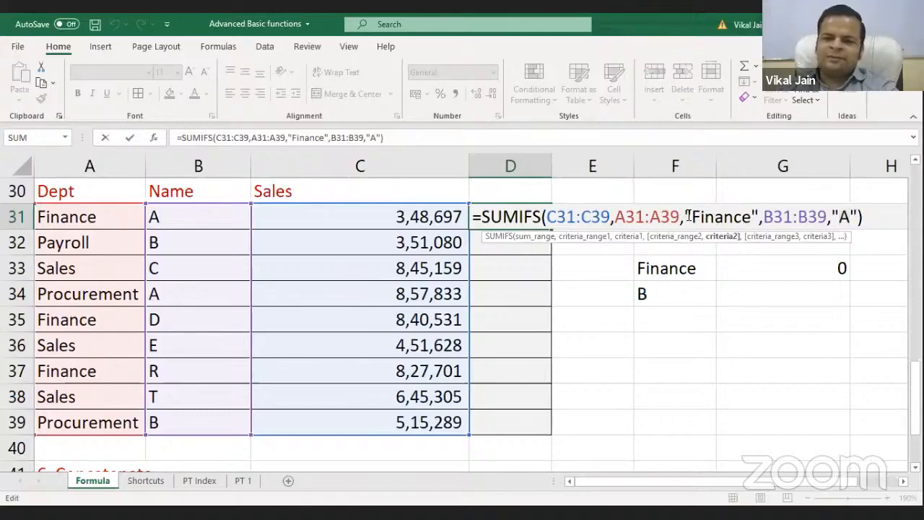
pyautogui.hotkey('ctrl', 'Return')
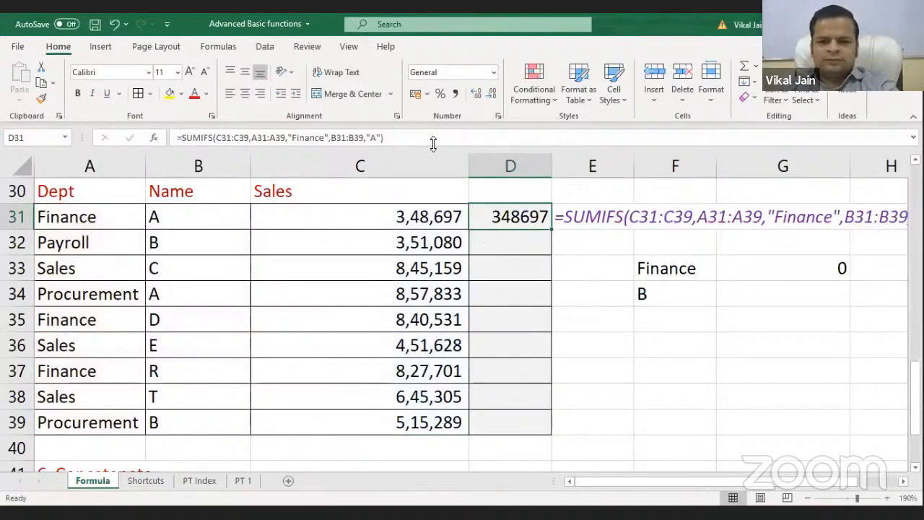
# Enter =CONCATENATE(A43,B43) in C43 to join the first and last names
pyautogui.scroll(-2, 433, 145)
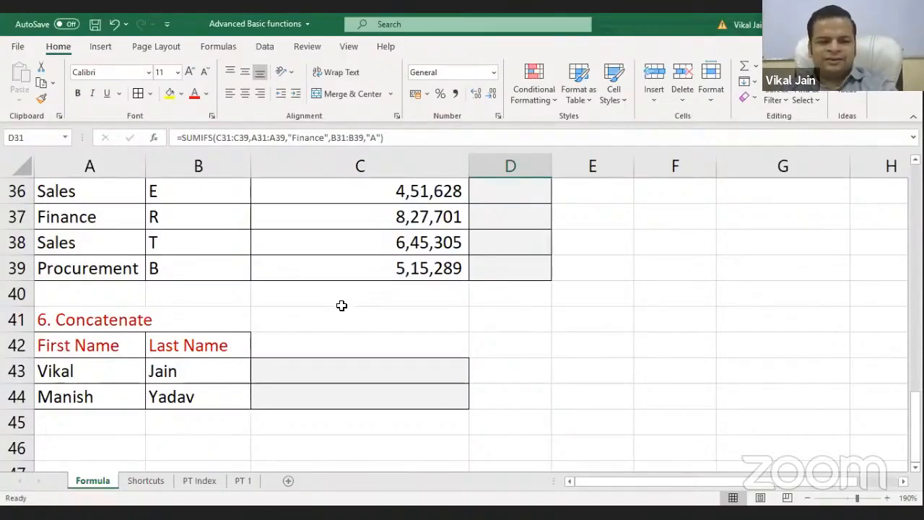
pyautogui.click(312, 374)
pyautogui.write('=')
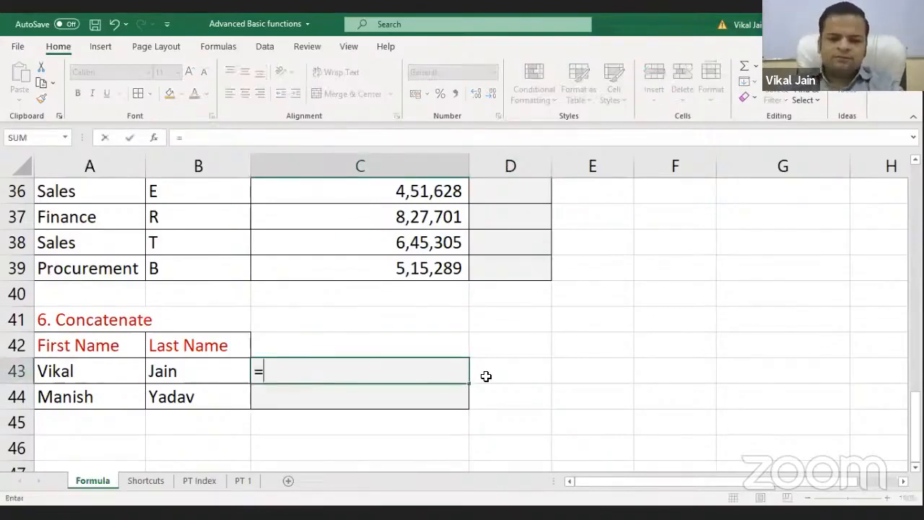
pyautogui.press('Escape')
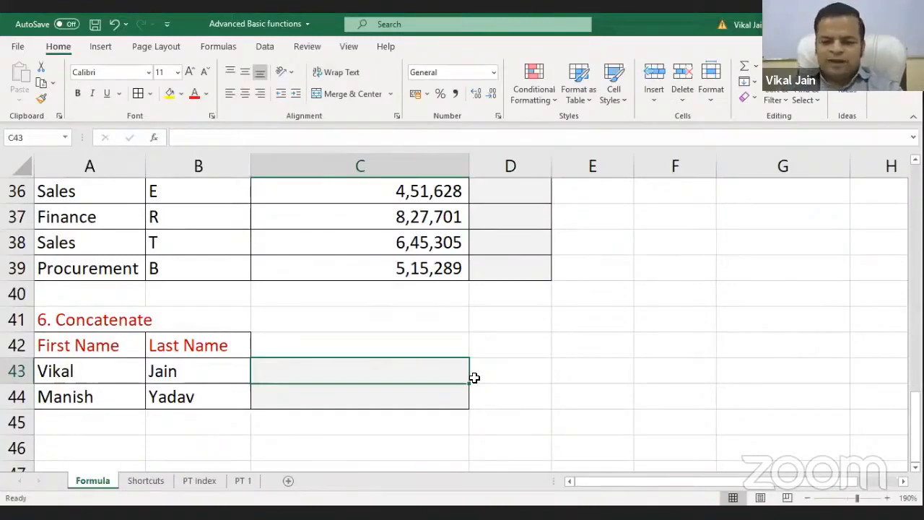
pyautogui.write('=')
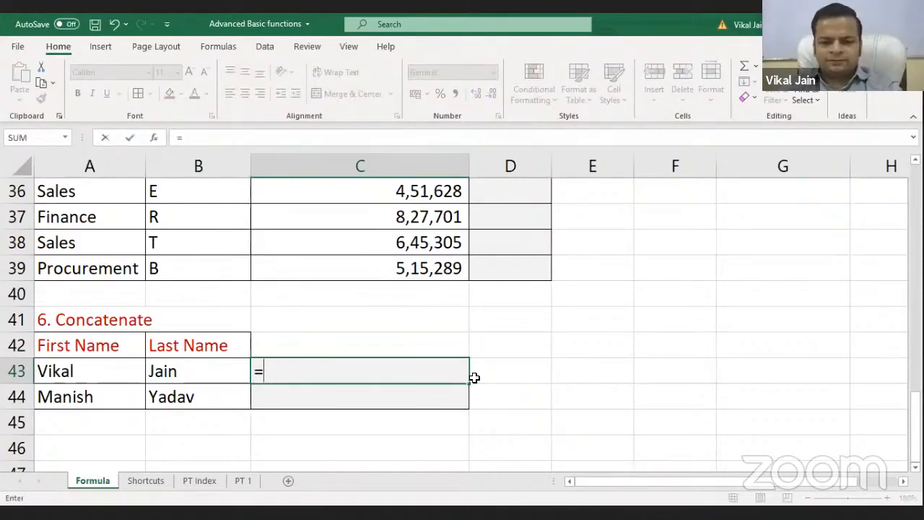
pyautogui.write('con')
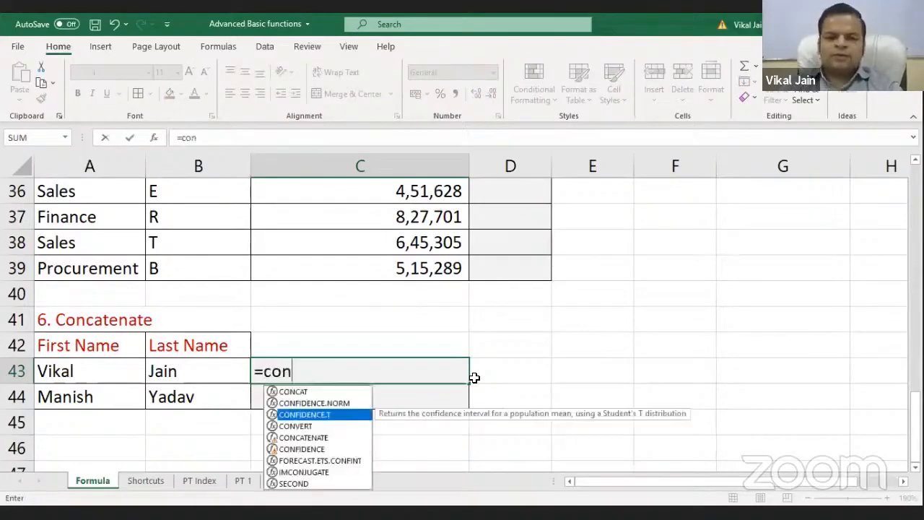
pyautogui.press('Down')
pyautogui.press('Down')
pyautogui.press('Tab')
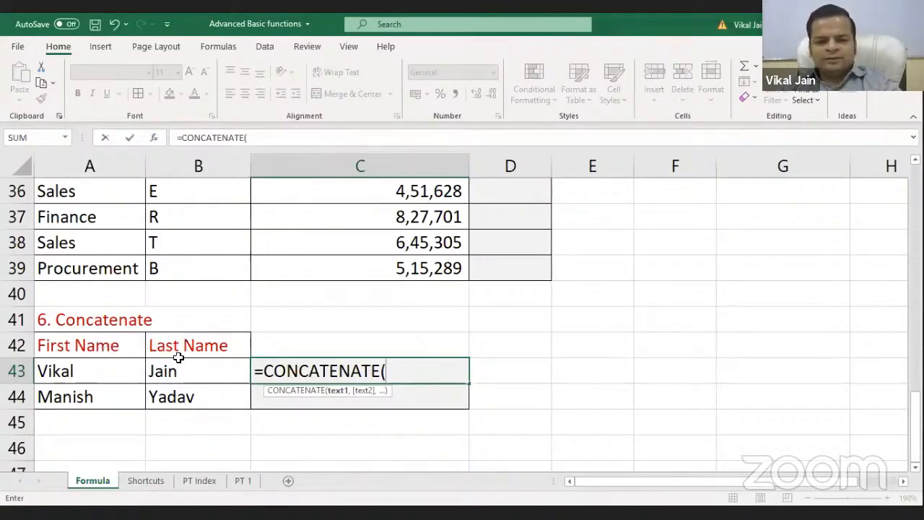
pyautogui.click(121, 374)
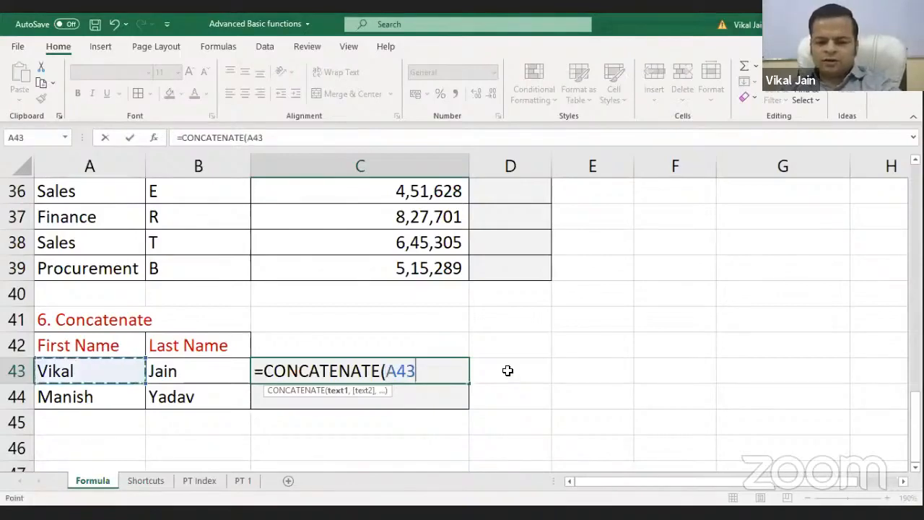
pyautogui.write(',')
pyautogui.click(233, 371)
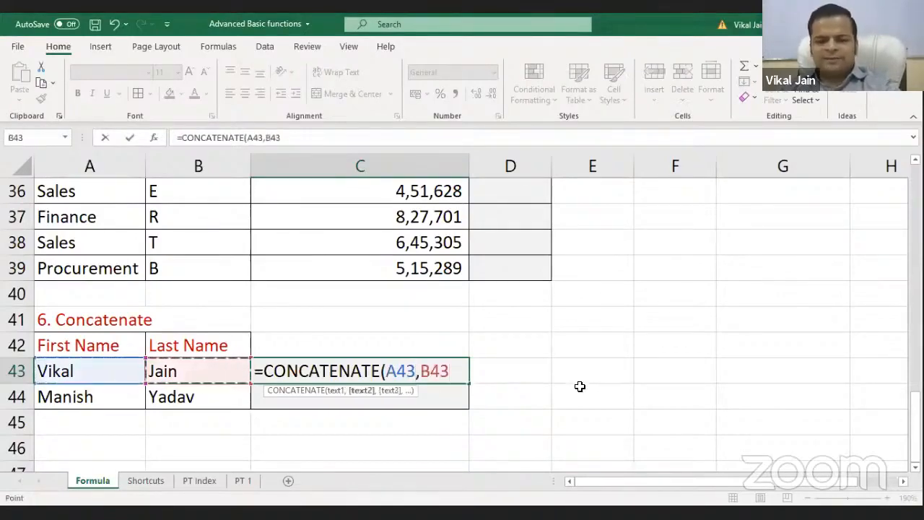
pyautogui.write(')')
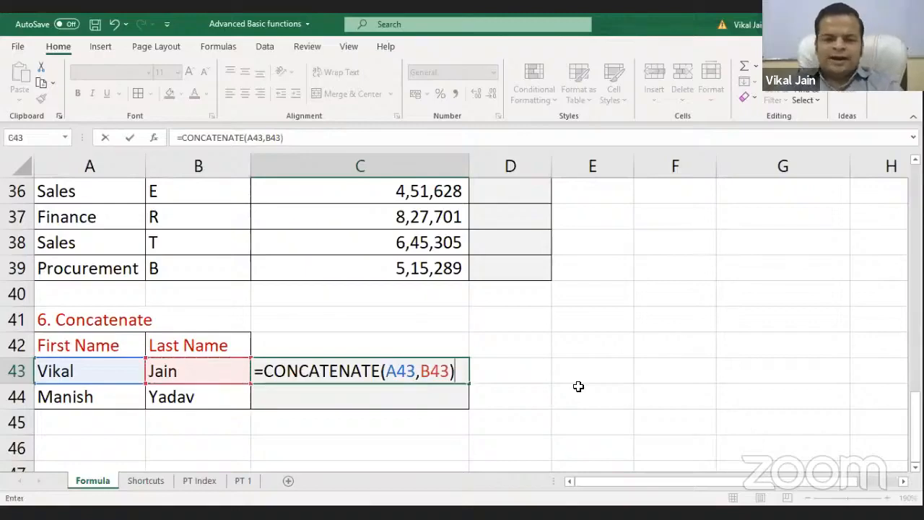
pyautogui.press('Return')
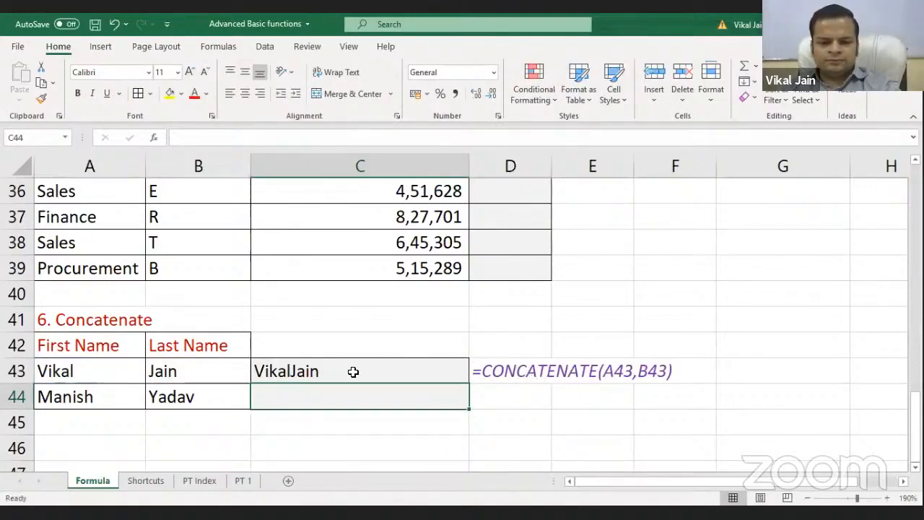
# Compare C43's joined result with its formula and the first name in A43
pyautogui.click(352, 374)
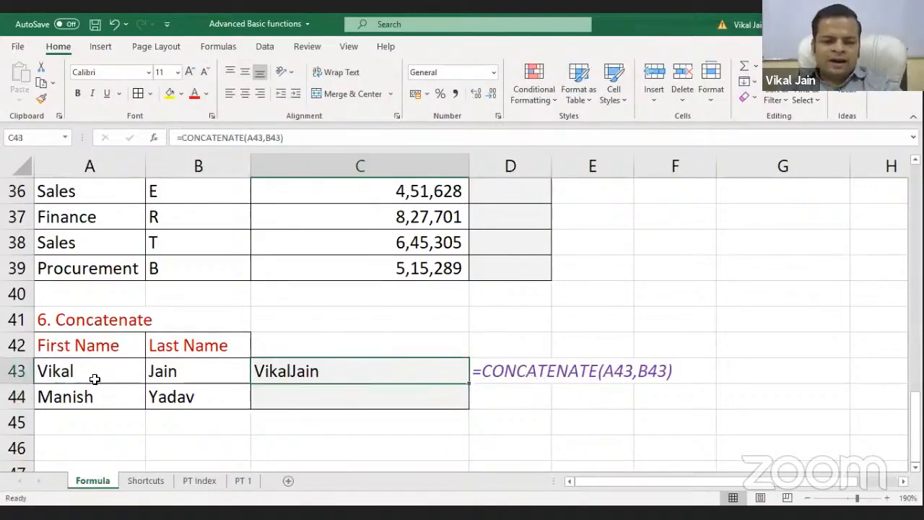
pyautogui.click(94, 378)
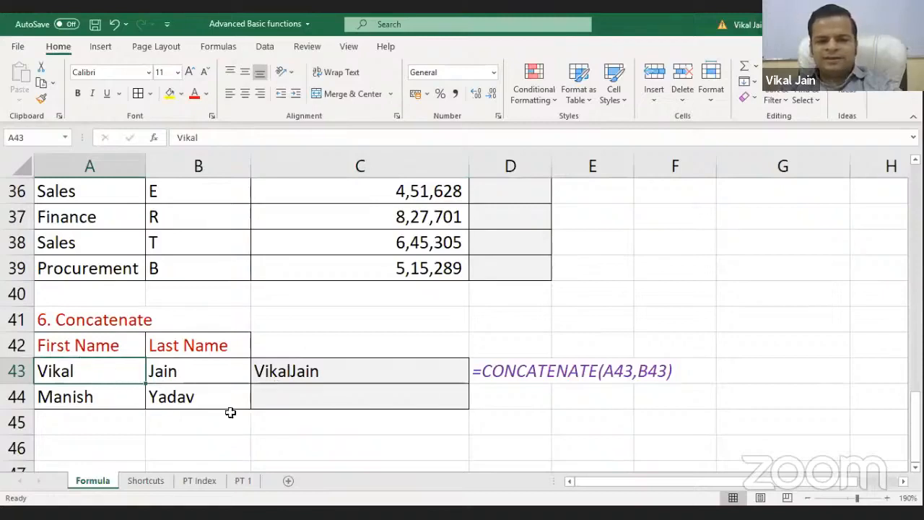
pyautogui.click(289, 386)
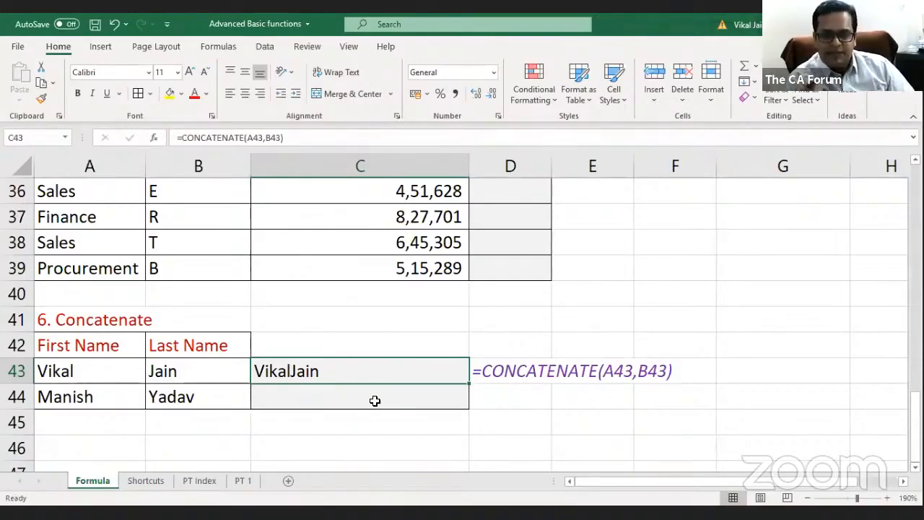
# Edit C43 to =CONCATENATE(A43," ",B43) so the names show separated by a space
pyautogui.press('F2')
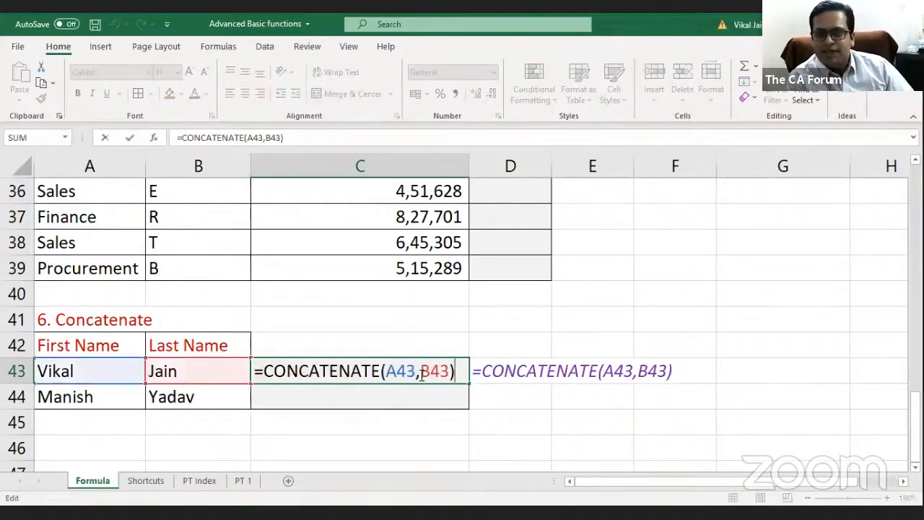
pyautogui.moveTo(420, 373); pyautogui.dragTo(449, 371)
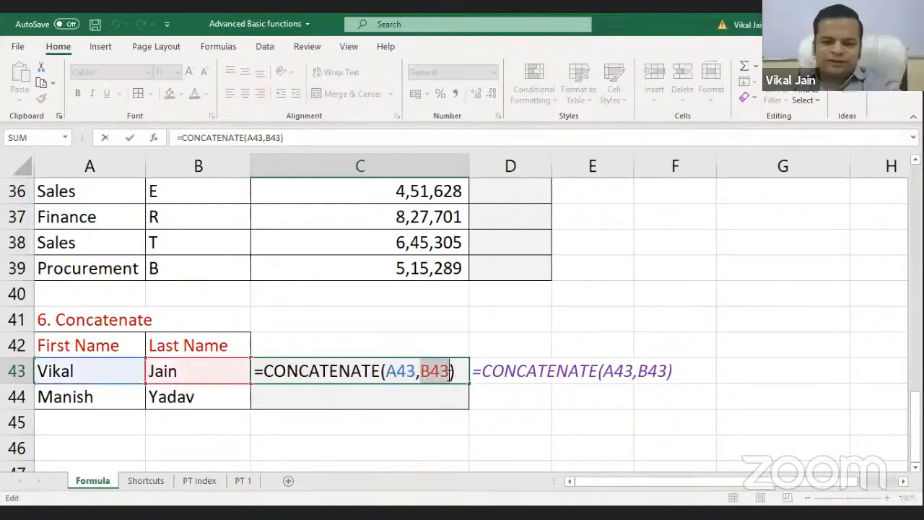
pyautogui.press('Delete')
pyautogui.press('Delete')
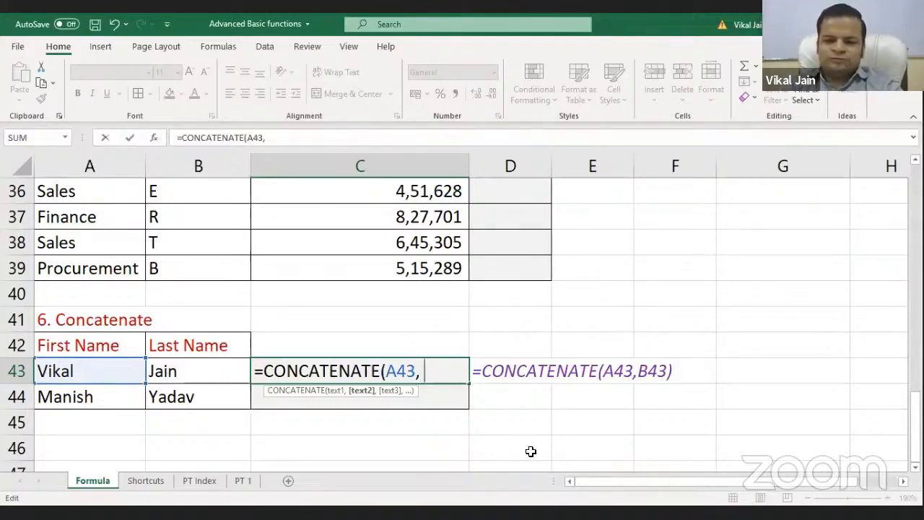
pyautogui.write(',')
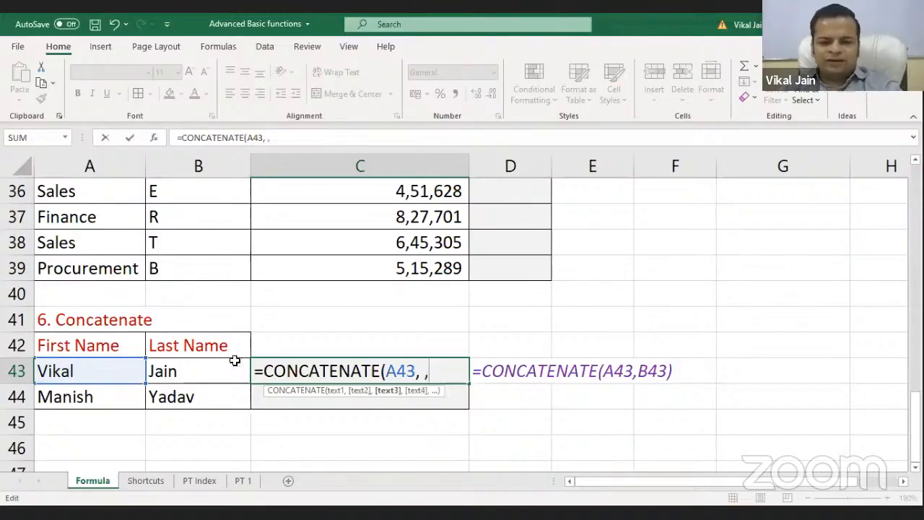
pyautogui.click(210, 371)
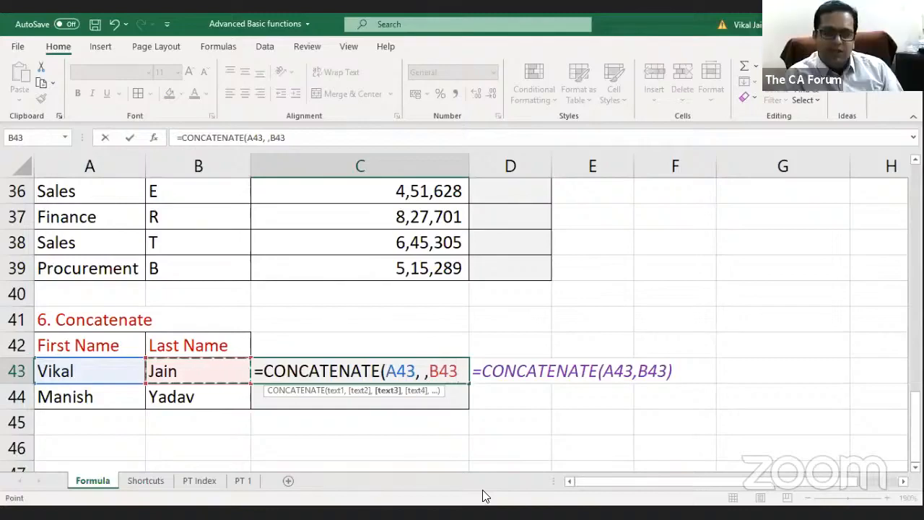
pyautogui.write(')')
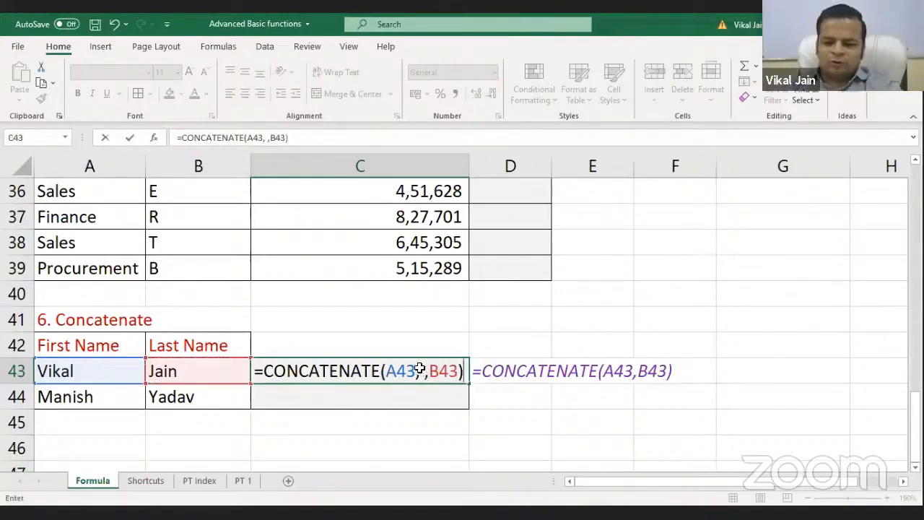
pyautogui.press('Return')
pyautogui.press('Up')
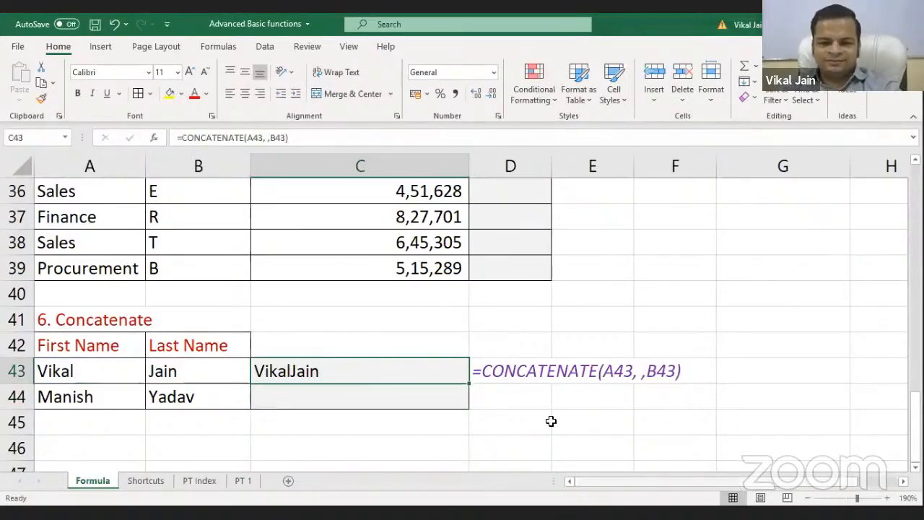
pyautogui.doubleClick(444, 372)
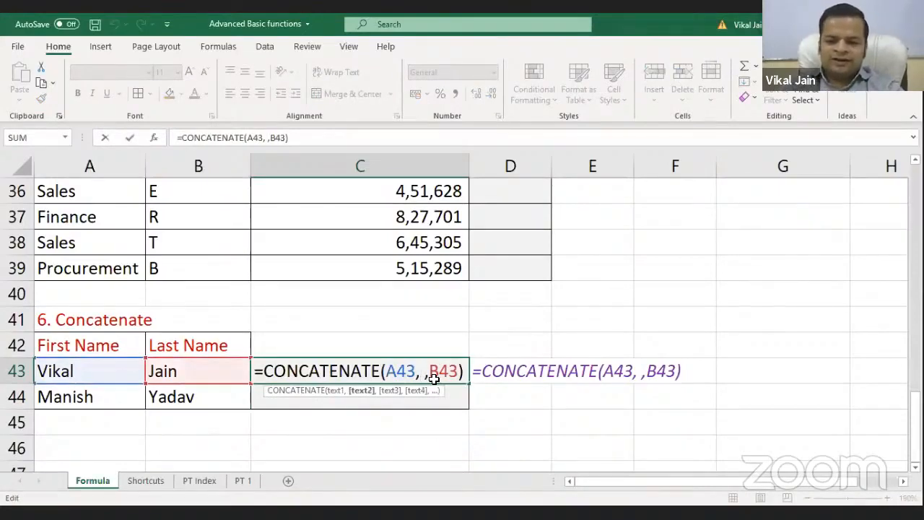
pyautogui.press('BackSpace')
pyautogui.write('" "')
pyautogui.press('Return')
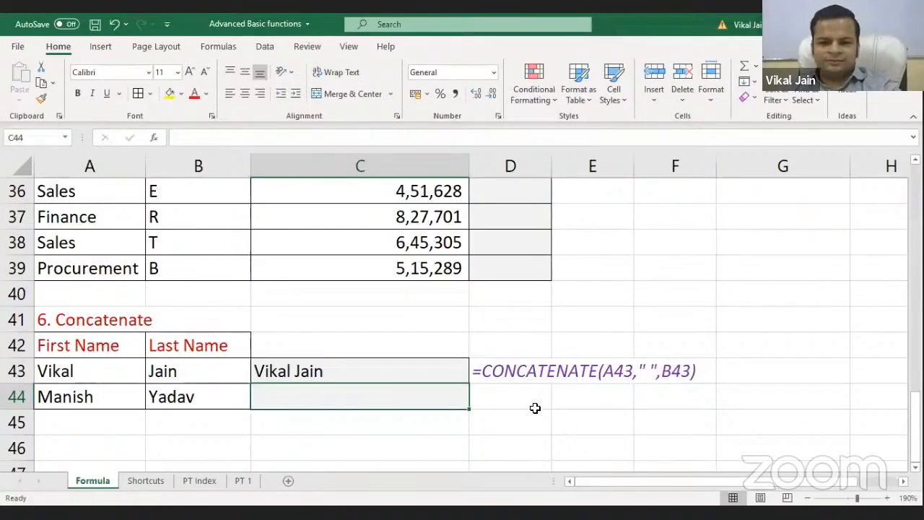
# Fill C43's CONCATENATE formula down to C44 and check both results
pyautogui.click(460, 375)
pyautogui.moveTo(468, 384); pyautogui.dragTo(468, 403)
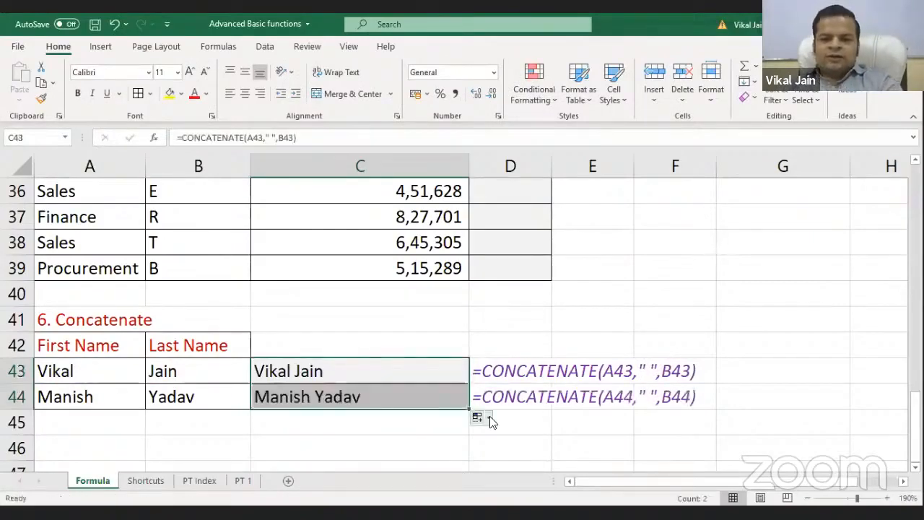
pyautogui.click(400, 399)
pyautogui.click(392, 369)
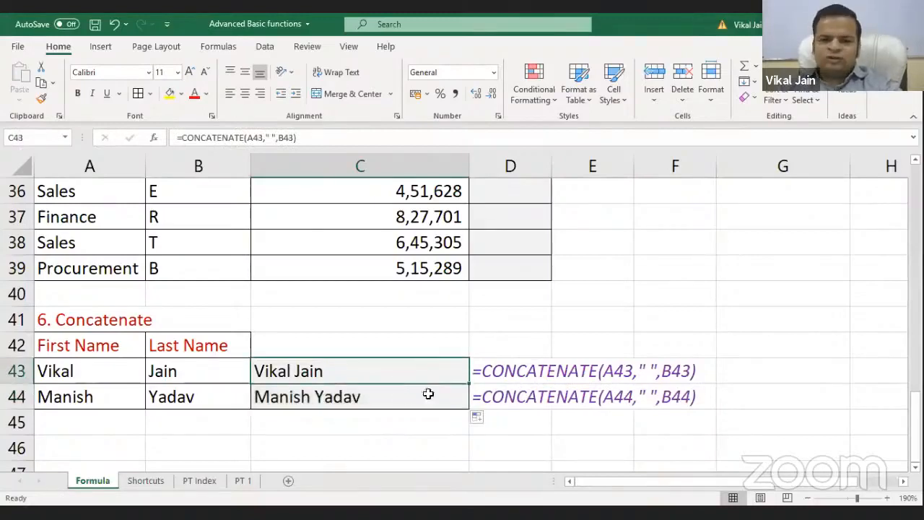
pyautogui.press('Down')
pyautogui.press('Down')
pyautogui.press('Down')
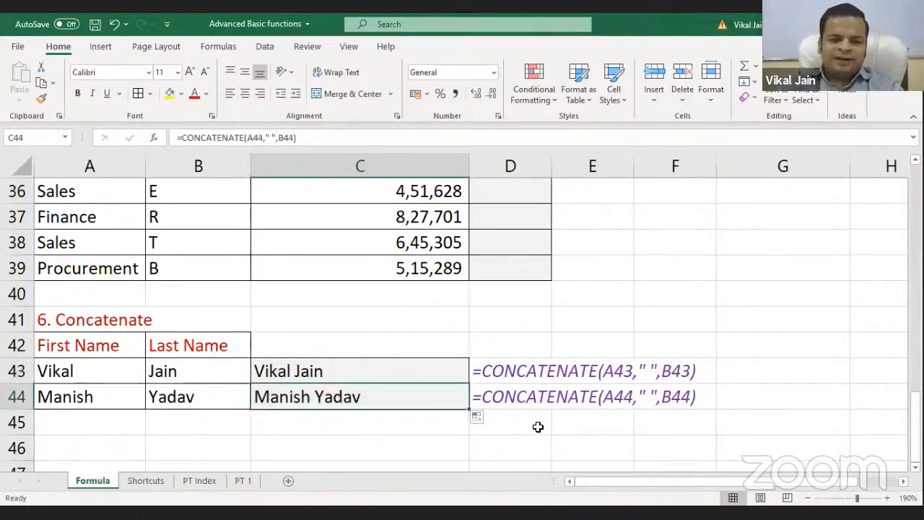
# Test =5&6 to show the ampersand joins values into 56, then undo it
pyautogui.write('=')
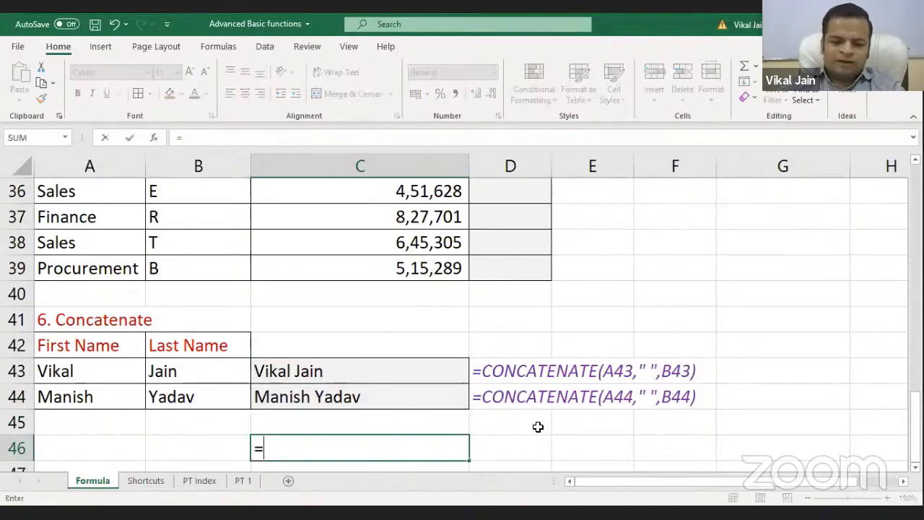
pyautogui.write('5+6')
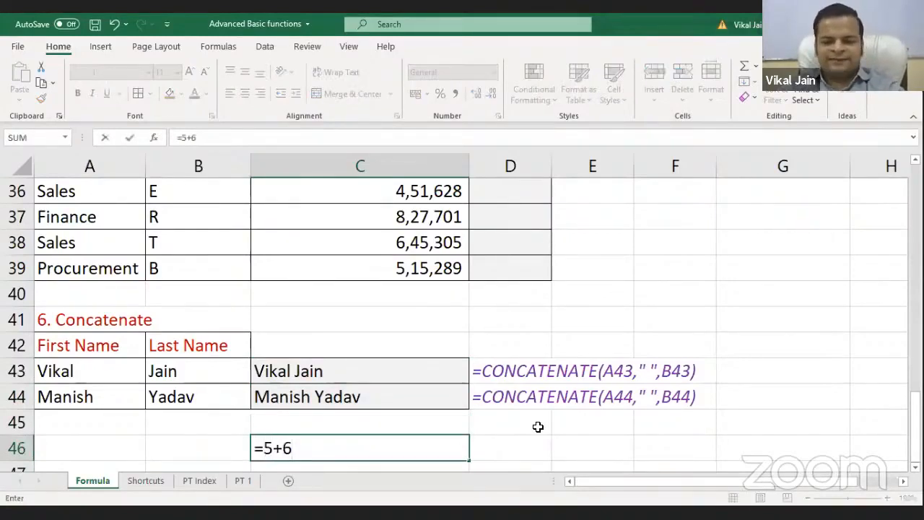
pyautogui.press('BackSpace')
pyautogui.press('BackSpace')
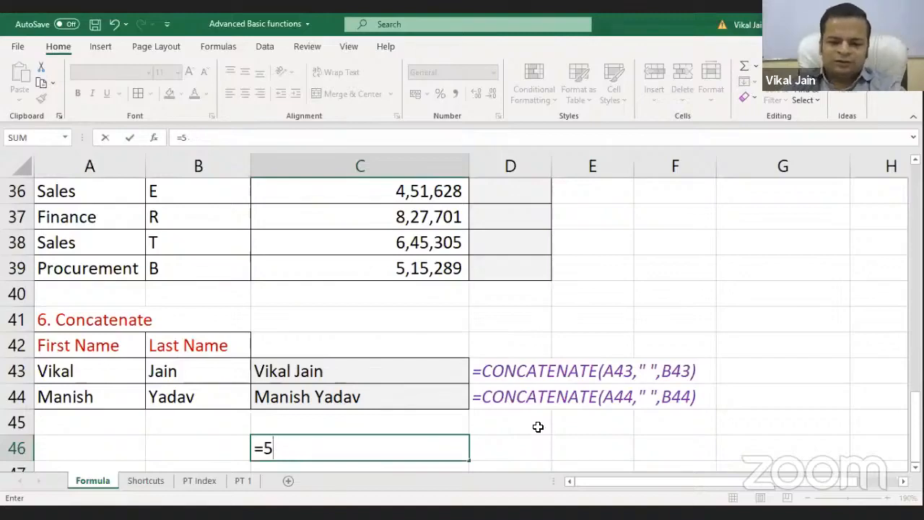
pyautogui.write('&6')
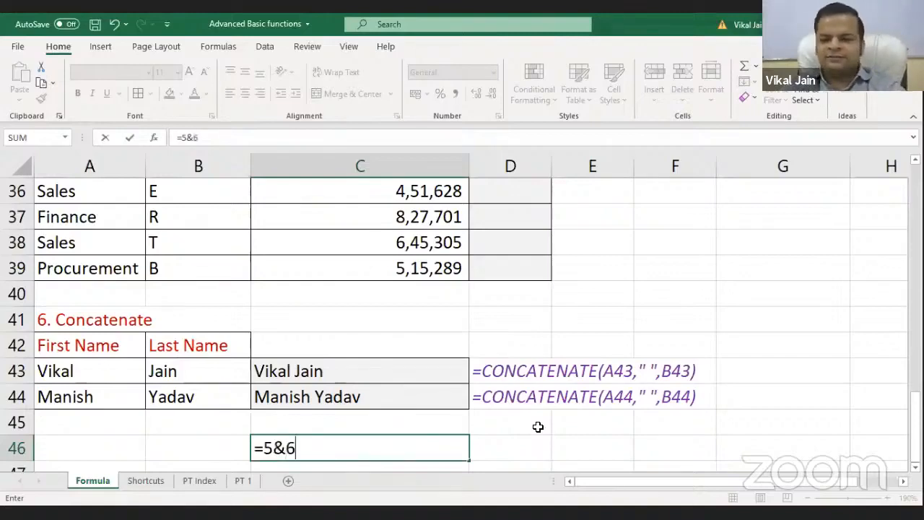
pyautogui.press('Return')
pyautogui.hotkey('ctrl', 'z')
pyautogui.hotkey('ctrl', 'z')
pyautogui.hotkey('ctrl', 'z')
pyautogui.hotkey('ctrl', 'z')
pyautogui.hotkey('ctrl', 'z')
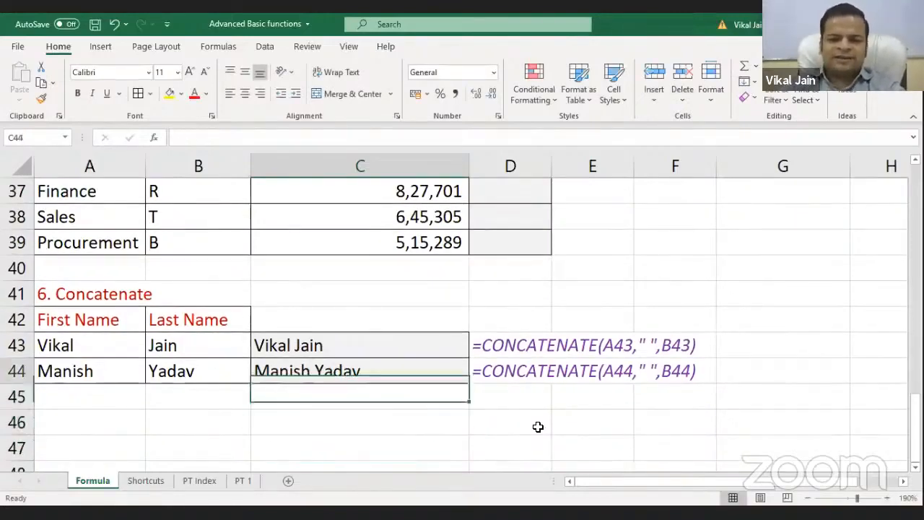
# Enter =A43&B43 in C43 to join first and last names
pyautogui.press('Down')
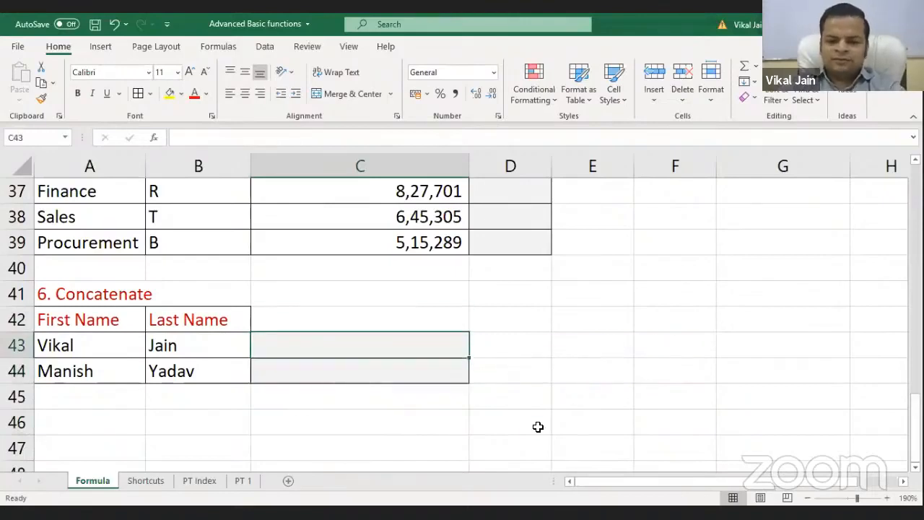
pyautogui.write('="')
pyautogui.press('BackSpace')
pyautogui.press('BackSpace')
pyautogui.write('=')
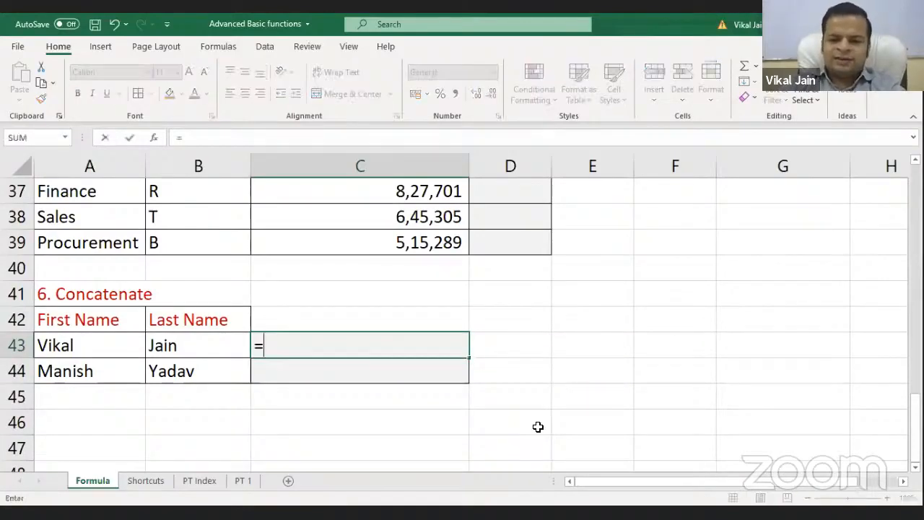
pyautogui.click(131, 344)
pyautogui.write('&')
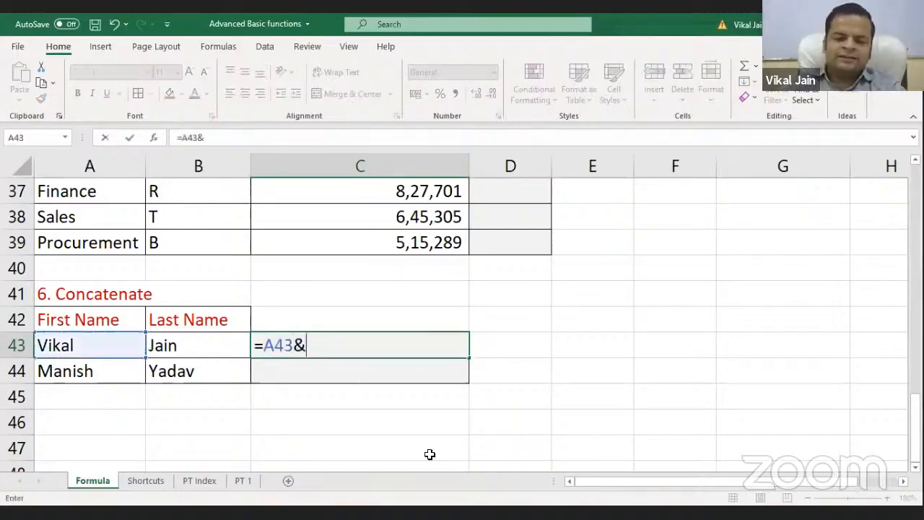
pyautogui.click(196, 347)
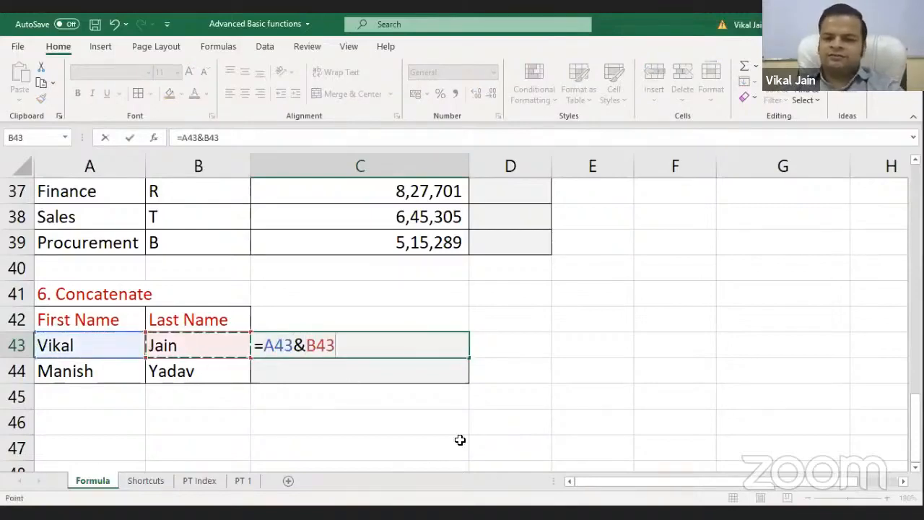
pyautogui.press('Return')
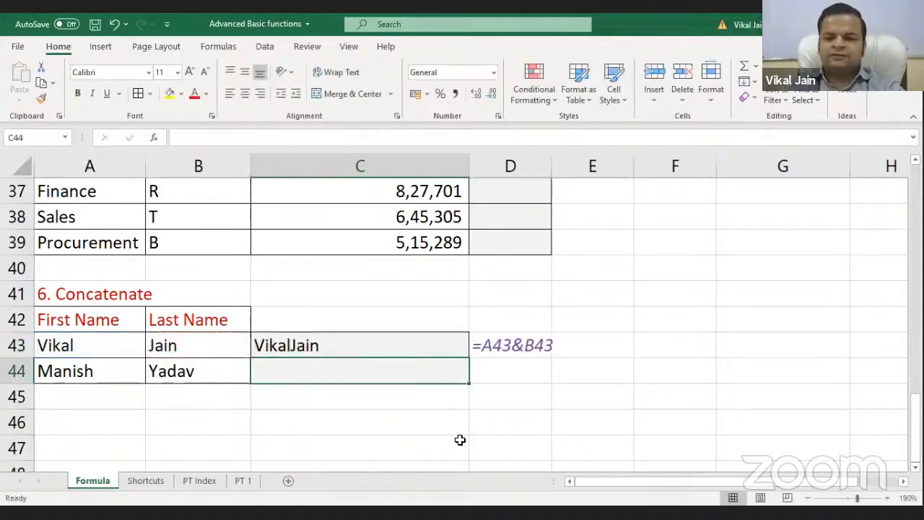
# Insert a space separator so C43 reads =A43&" "&B43
pyautogui.press('Up')
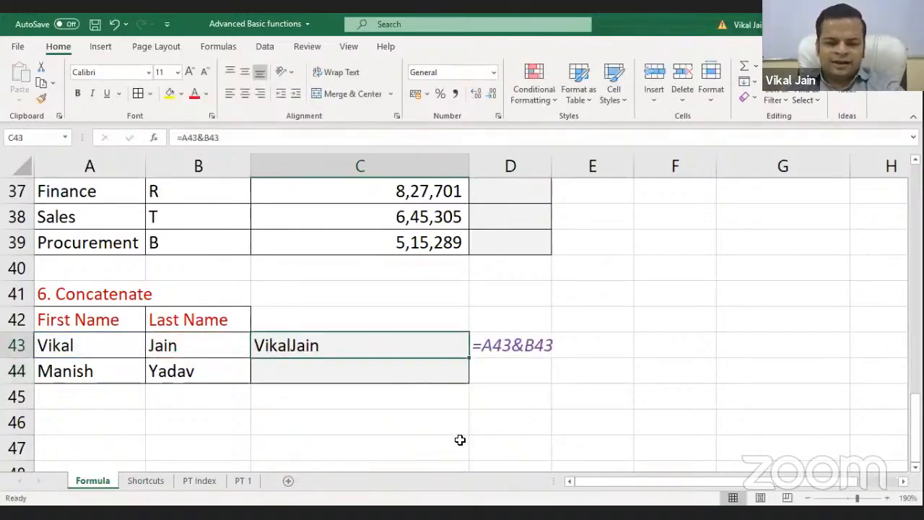
pyautogui.press('F2')
pyautogui.press('Left')
pyautogui.press('Left')
pyautogui.press('Left')
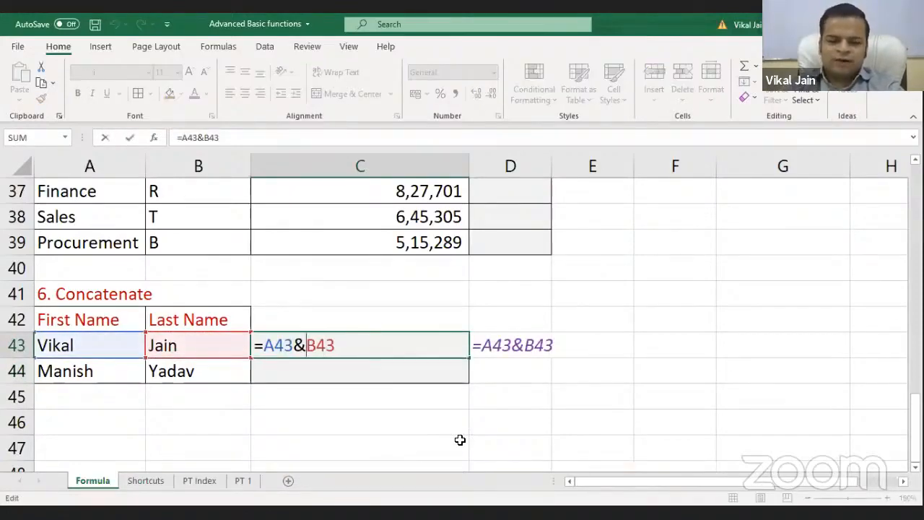
pyautogui.write('" "&')
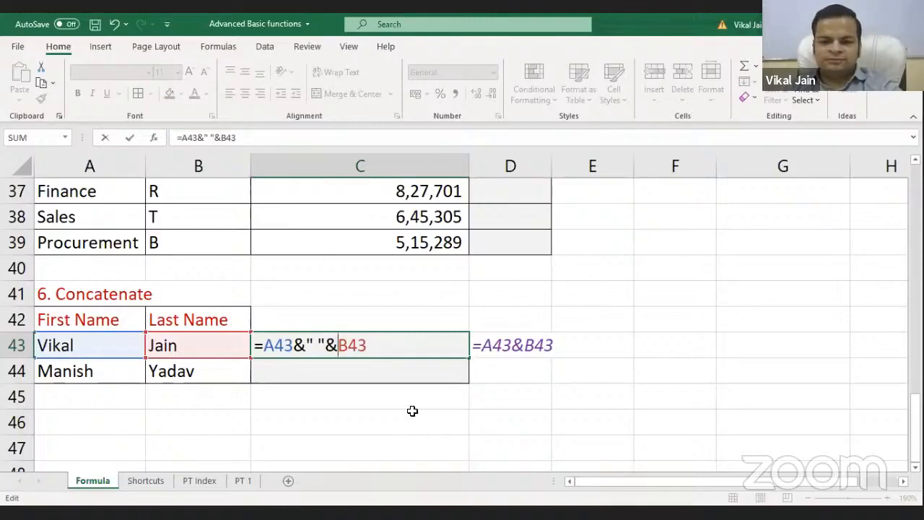
pyautogui.press('Return')
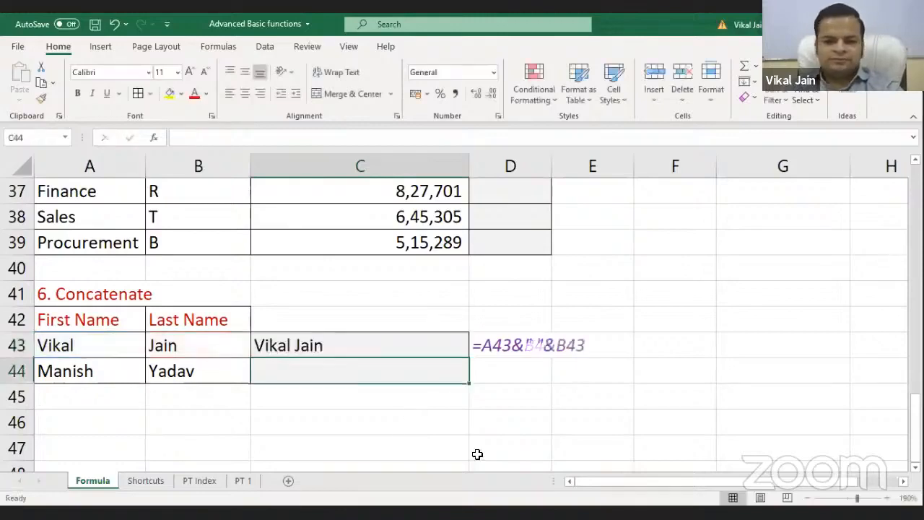
# Fill the ampersand full-name formula down from C43 to C44
pyautogui.click(459, 349)
pyautogui.moveTo(469, 361); pyautogui.dragTo(465, 379)
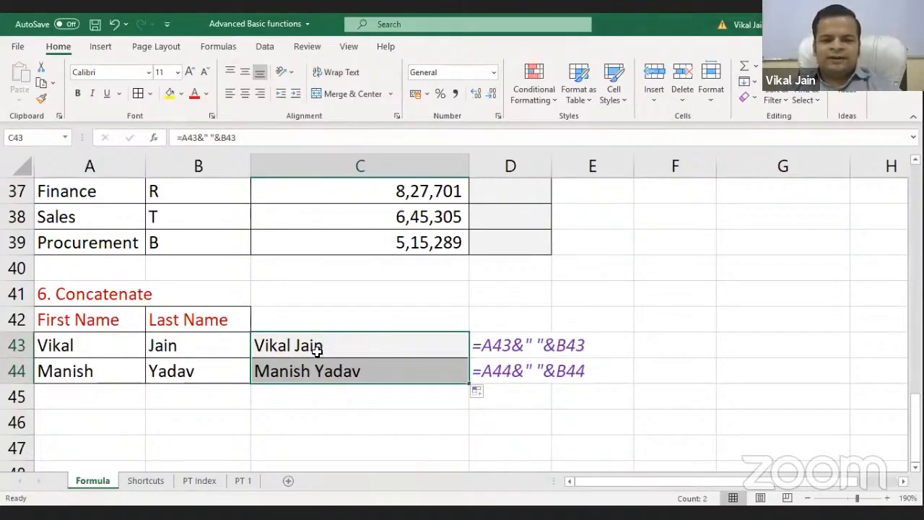
pyautogui.click(387, 326)
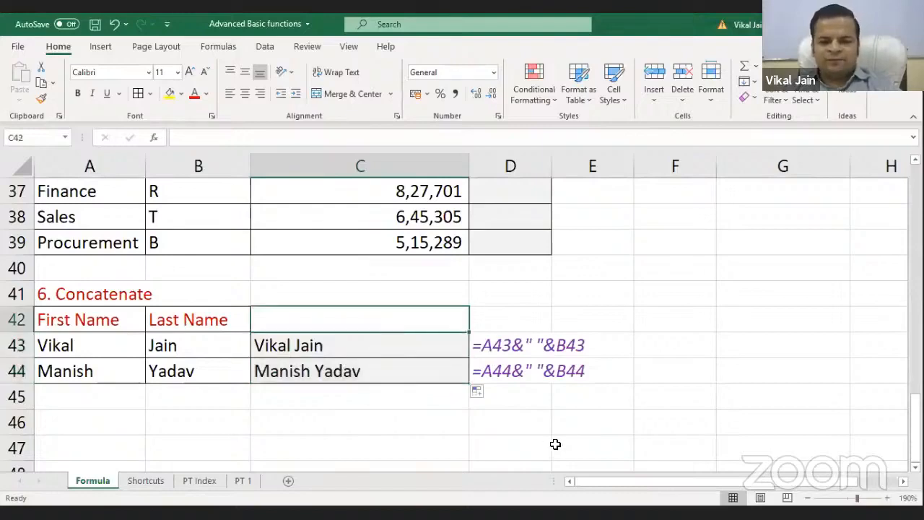
# Enter =TEXTJOIN(" ",TRUE,A43,B43) in C42 to join the names with a space
pyautogui.write('=')
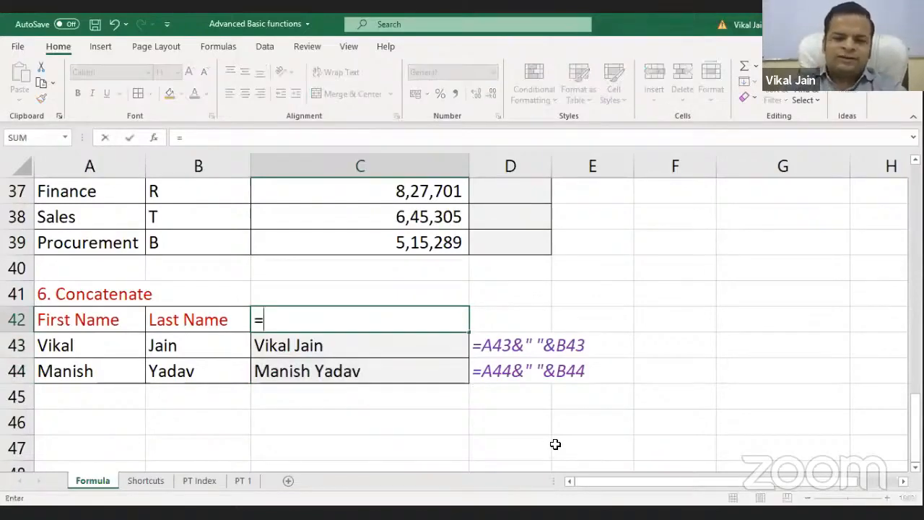
pyautogui.write('TEXTJOIN(')
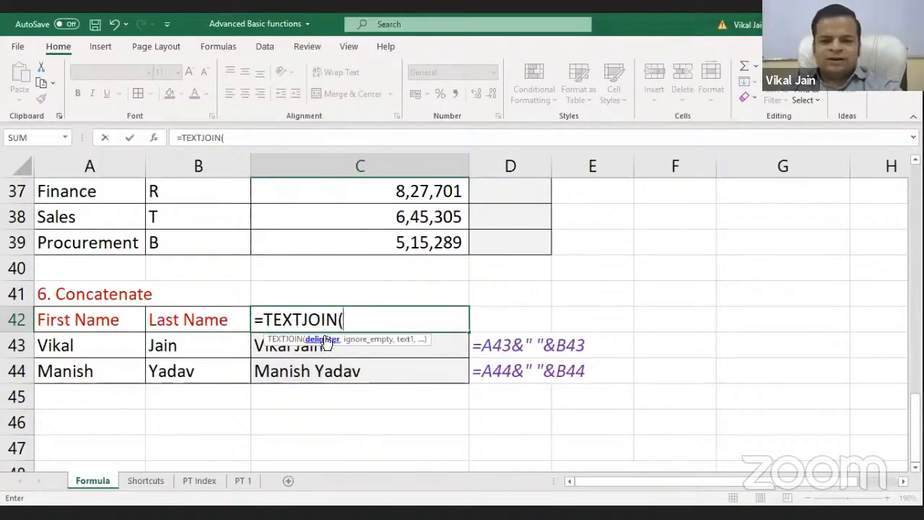
pyautogui.write('" "')
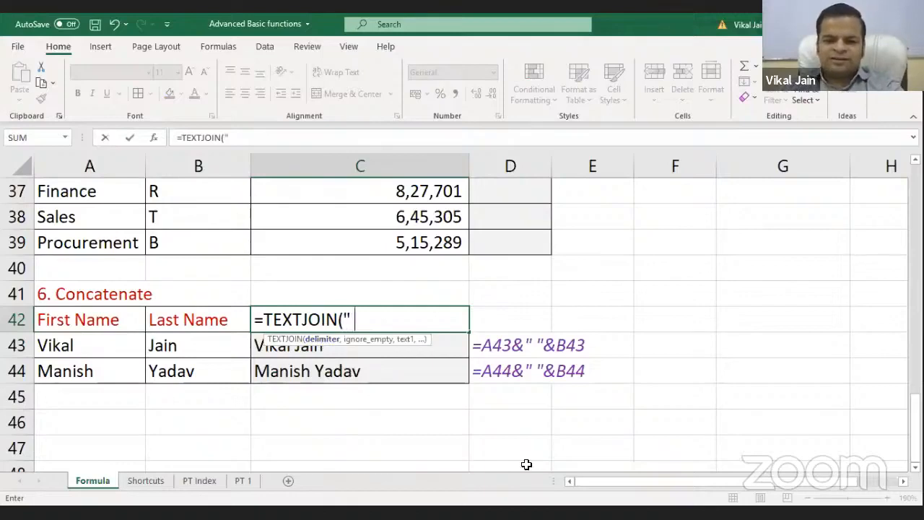
pyautogui.write(',')
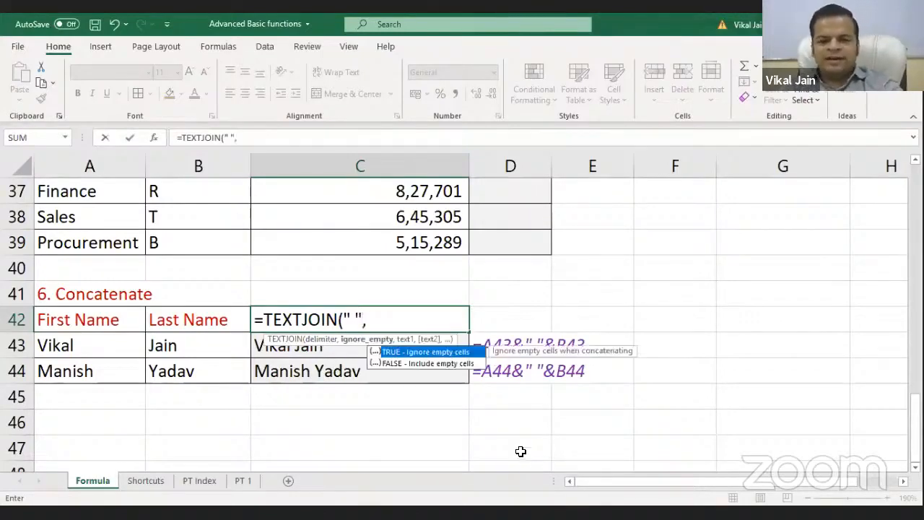
pyautogui.write('tru')
pyautogui.press('Tab')
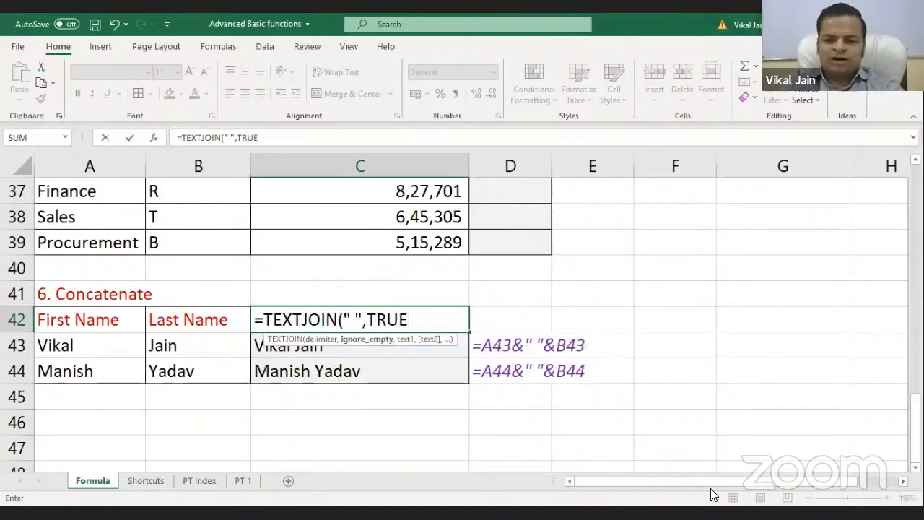
pyautogui.write(',')
pyautogui.click(64, 347)
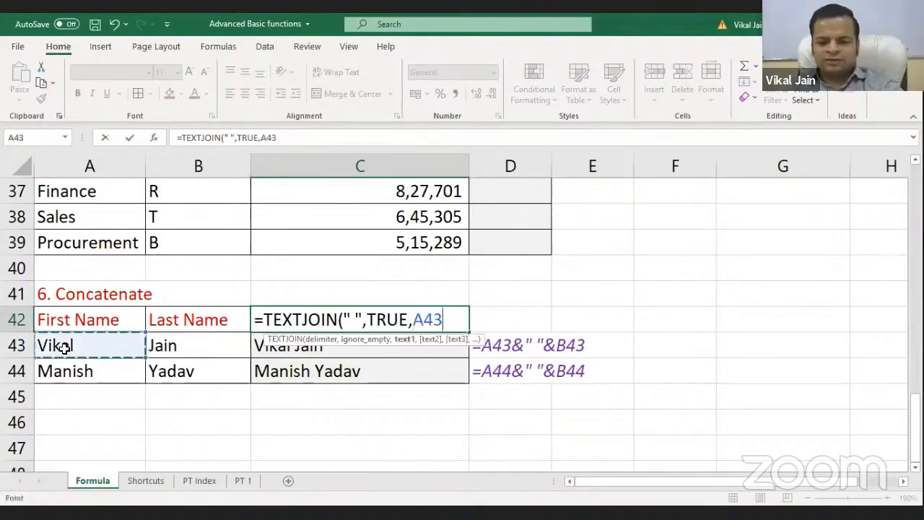
pyautogui.write(',')
pyautogui.click(164, 348)
pyautogui.press('Return')
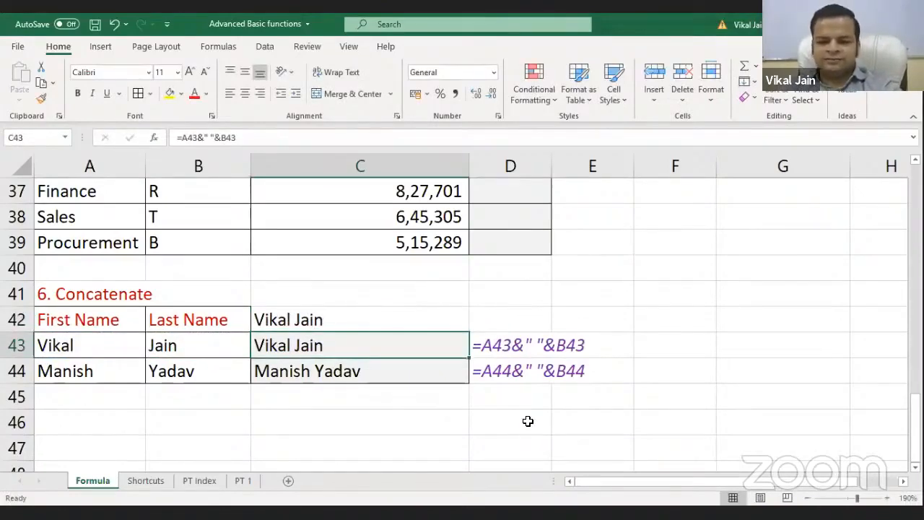
# Clear the TEXTJOIN formula from C42 and switch to the GST-2a folder
pyautogui.click(425, 321)
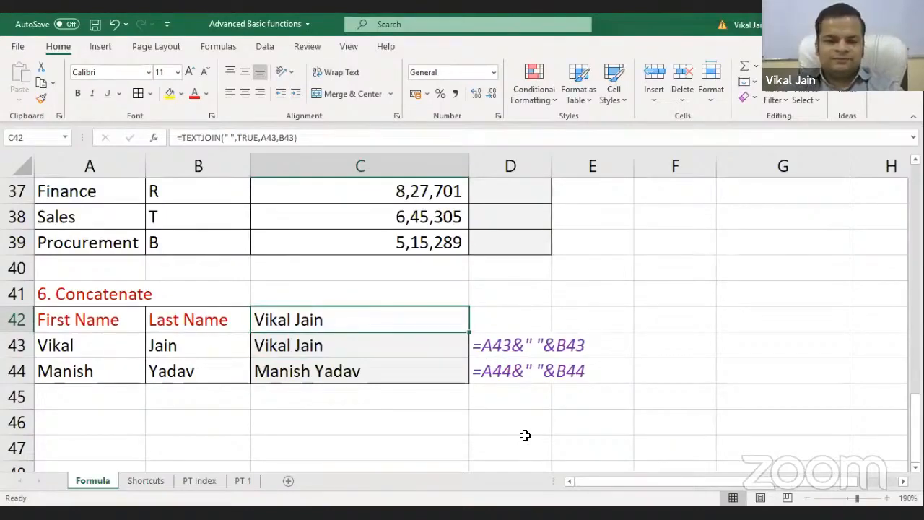
pyautogui.press('Delete')
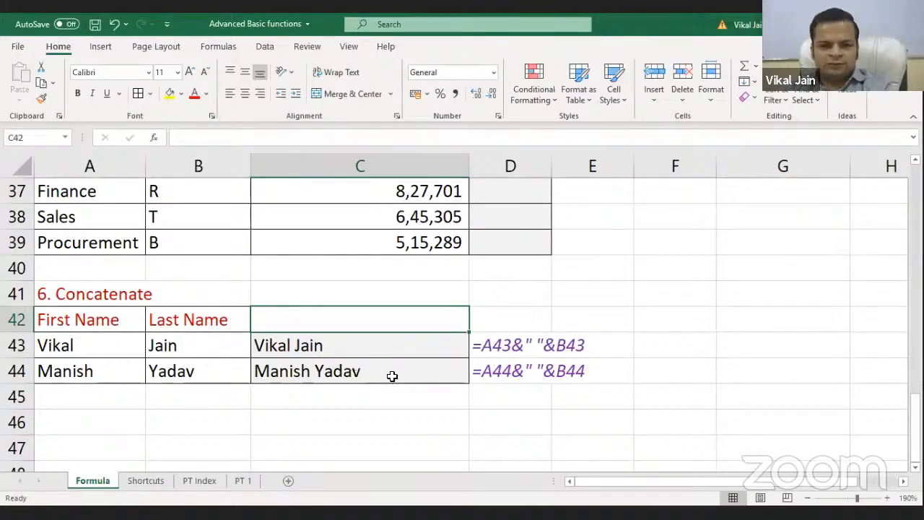
pyautogui.hotkey('alt', 'Tab')
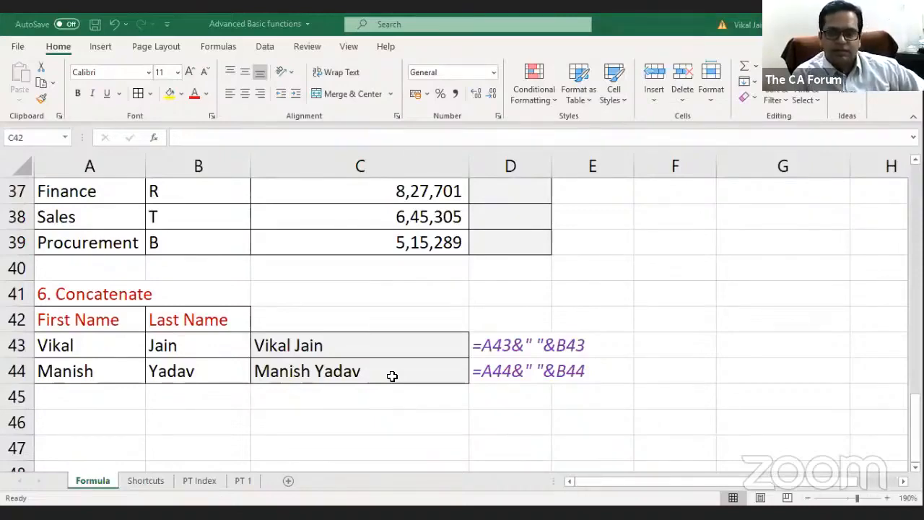
pyautogui.hotkey('alt', 'Tab')
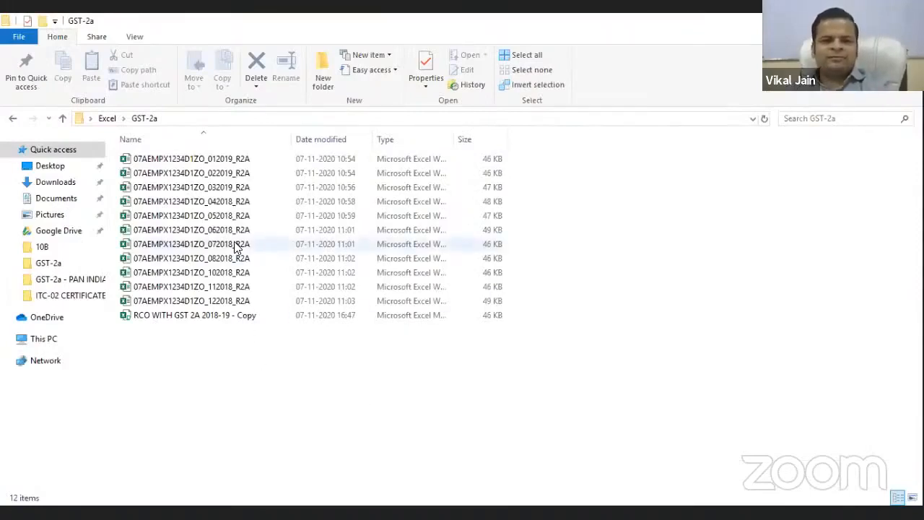
# Step through the monthly R2A files listed in the GST-2a folder
pyautogui.click(223, 159)
pyautogui.click(223, 173)
pyautogui.click(223, 187)
pyautogui.click(224, 202)
pyautogui.click(224, 215)
pyautogui.click(223, 230)
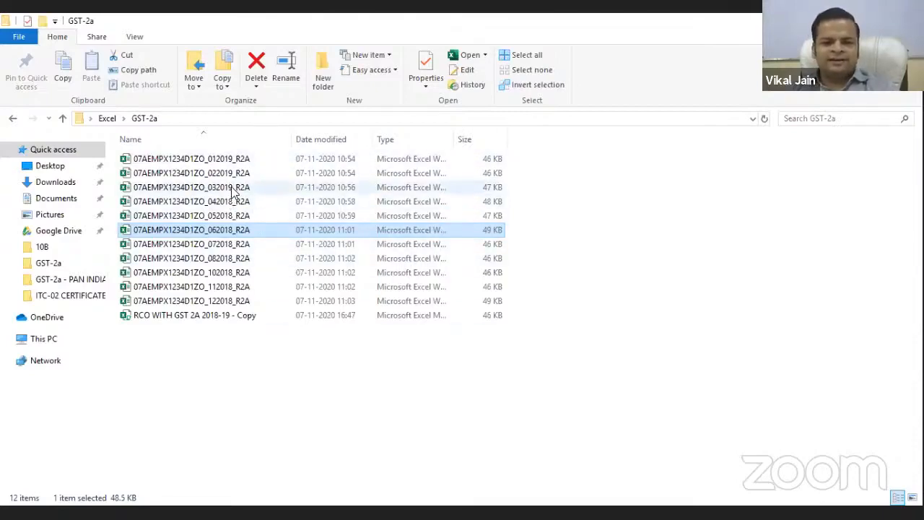
# Open the 032019 R2A file, then the RCO WITH GST 2A 2018-19 - Copy workbook
pyautogui.doubleClick(236, 187)
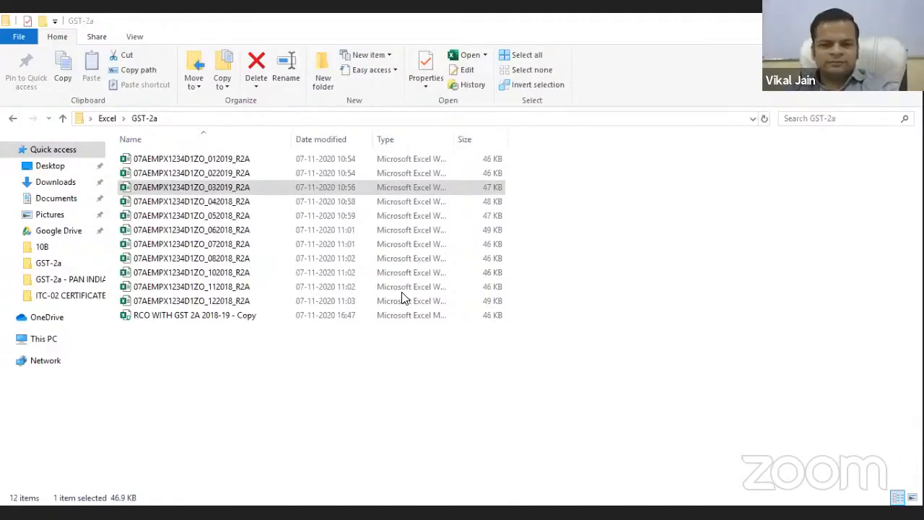
pyautogui.click(245, 344)
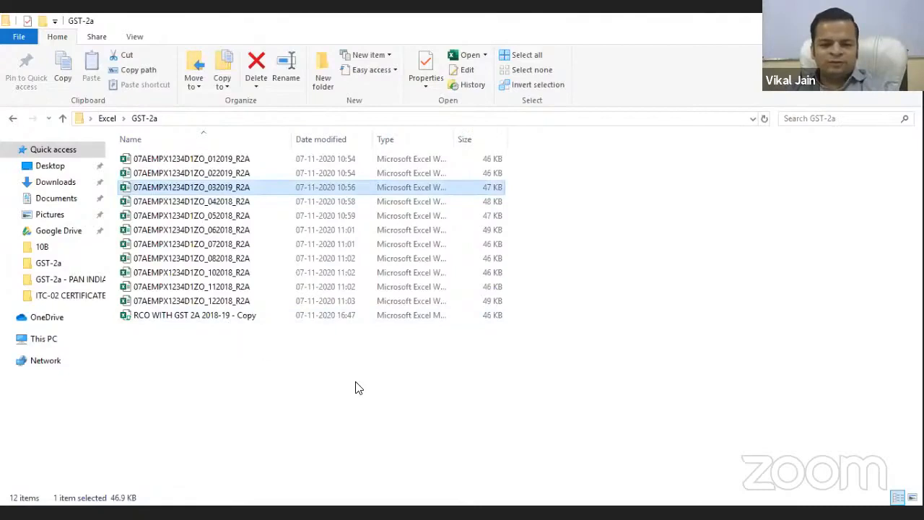
pyautogui.doubleClick(267, 321)
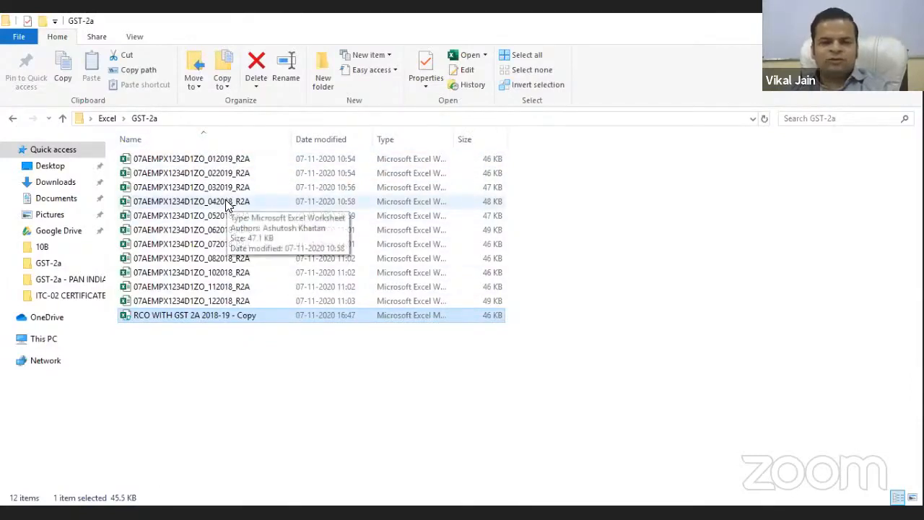
# Open the 042018 R2A file from the GST-2a folder, then select the 052018 R2A file
pyautogui.doubleClick(230, 202)
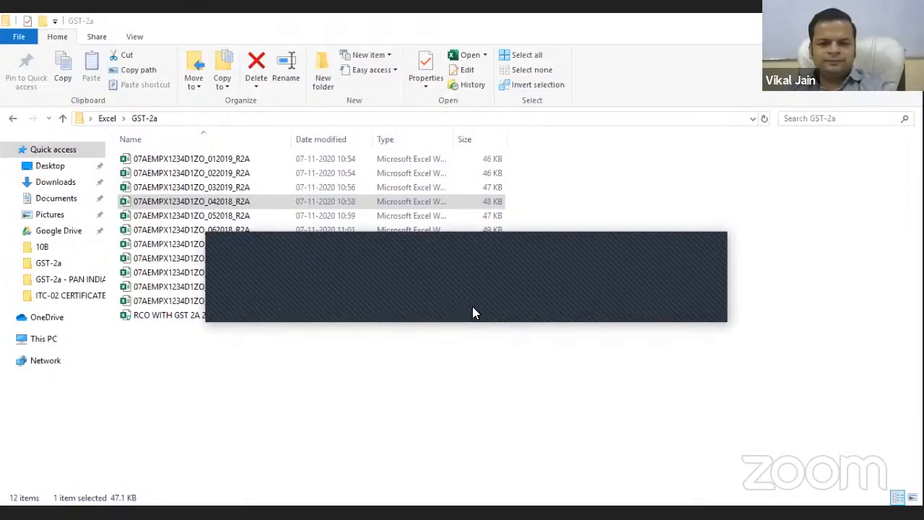
pyautogui.click(214, 216)
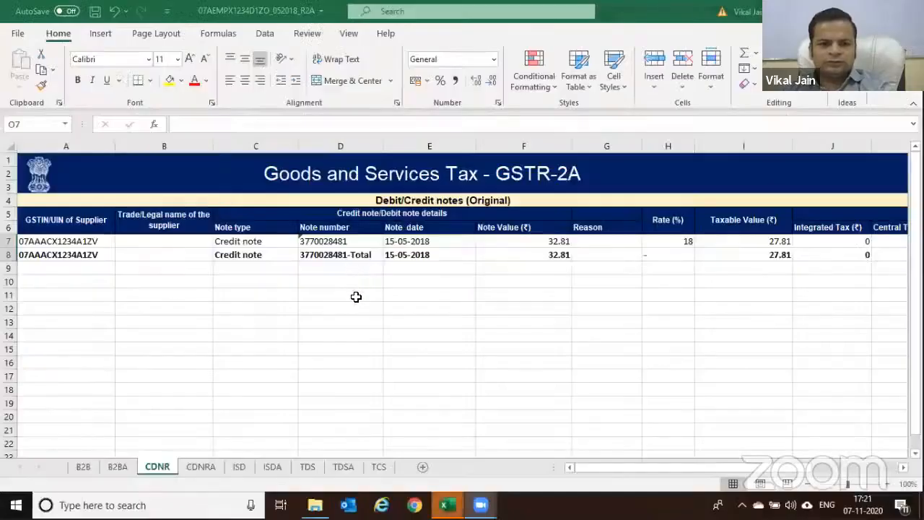
# Compare the RCO workbook's GST -2a sheet with the 052018 file's B2B sheet
pyautogui.hotkey('alt', 'Tab')
pyautogui.hotkey('alt', 'Tab')
pyautogui.hotkey('alt', 'Tab')
pyautogui.hotkey('alt', 'Tab')
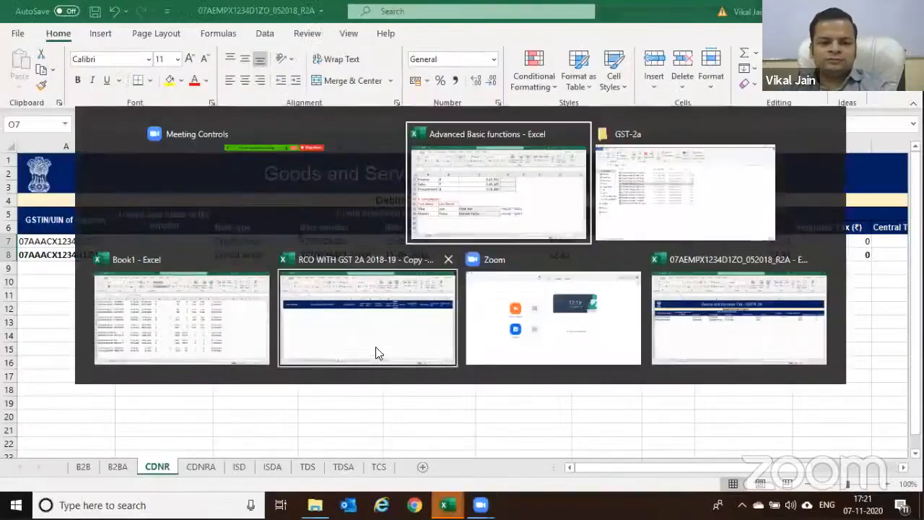
pyautogui.click(373, 337)
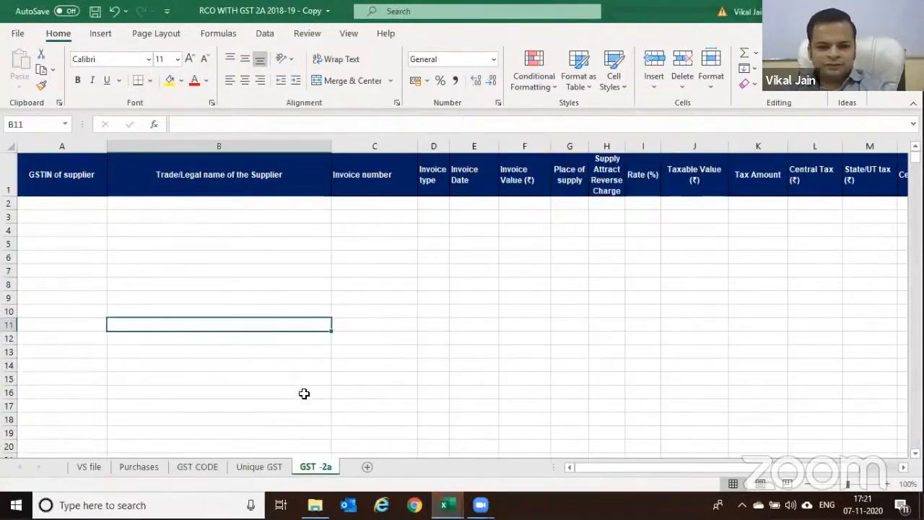
pyautogui.hotkey('alt', 'Tab')
pyautogui.hotkey('alt', 'Tab')
pyautogui.hotkey('alt', 'Tab')
pyautogui.hotkey('alt', 'Tab')
pyautogui.hotkey('alt', 'Tab')
pyautogui.hotkey('alt', 'Tab')
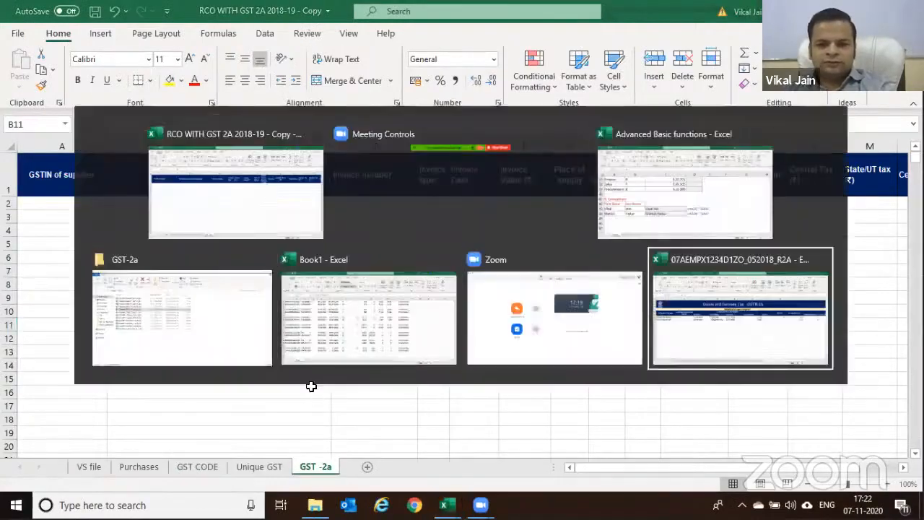
pyautogui.hotkey('ctrl', 'pageup')
pyautogui.hotkey('ctrl', 'pageup')
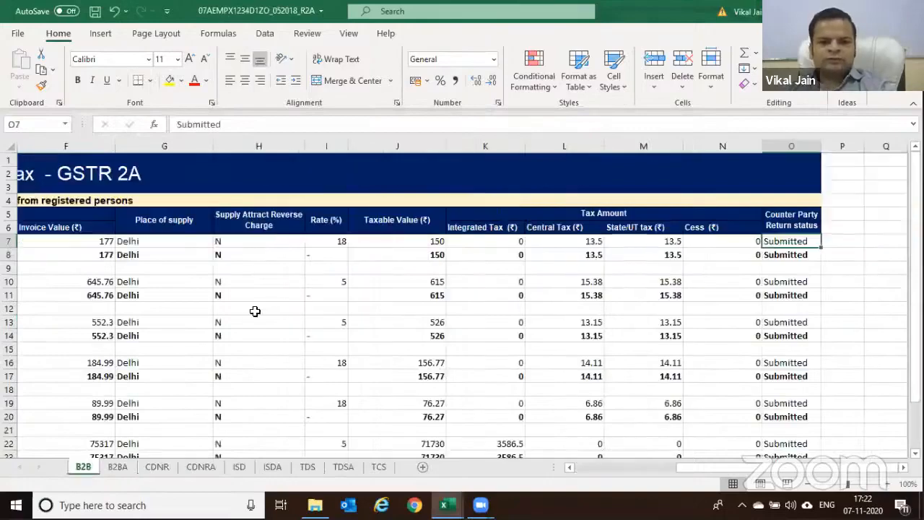
pyautogui.moveTo(682, 465); pyautogui.dragTo(578, 468)
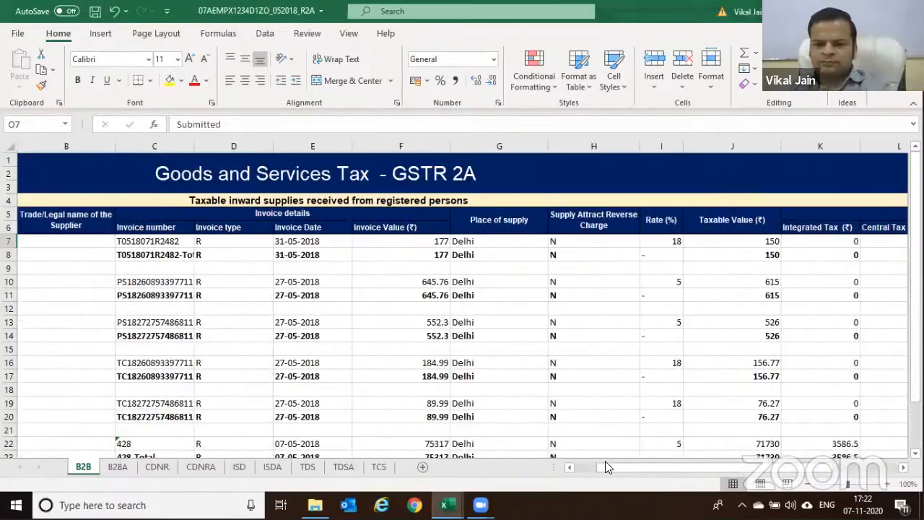
pyautogui.hscroll(-1, 439, 327)
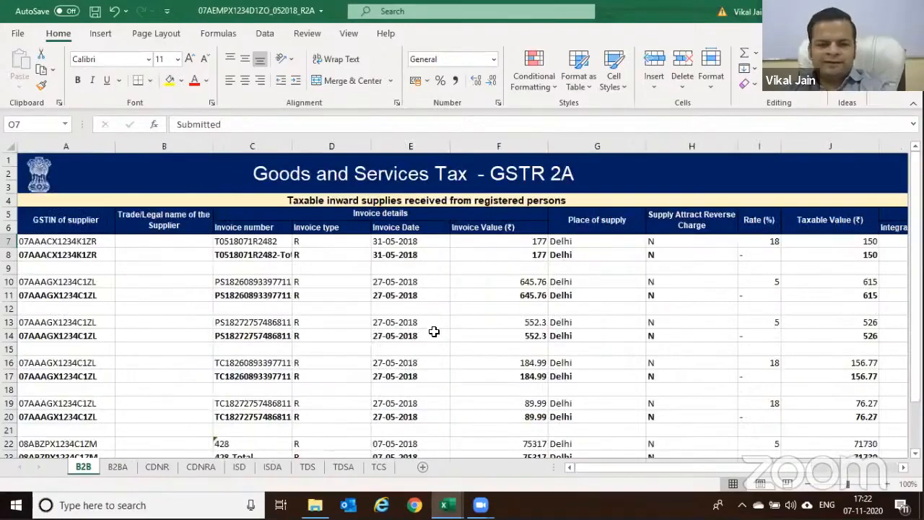
# Close Book1 and the RCO workbook without saving, returning to the GST-2a folder
pyautogui.moveTo(446, 506)
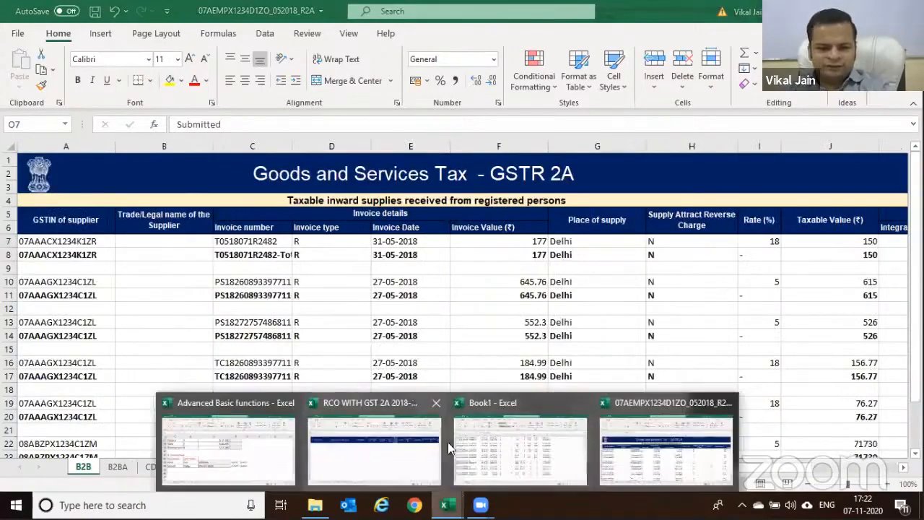
pyautogui.click(524, 412)
pyautogui.click(512, 330)
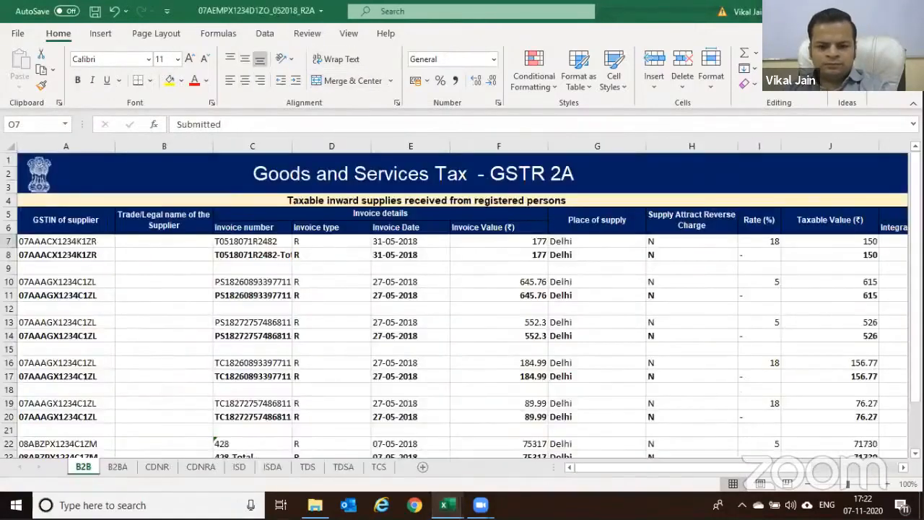
pyautogui.moveTo(447, 505)
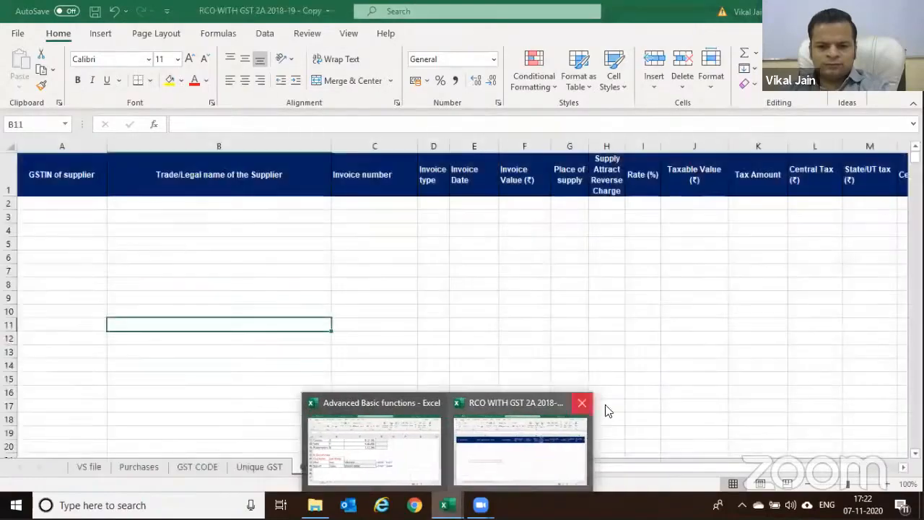
pyautogui.click(581, 403)
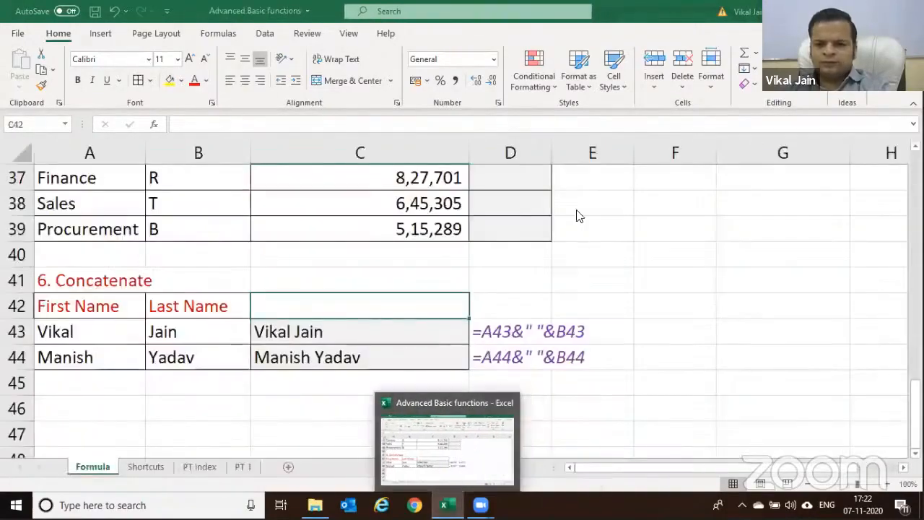
pyautogui.hotkey('alt', 'Tab')
pyautogui.hotkey('alt', 'Tab')
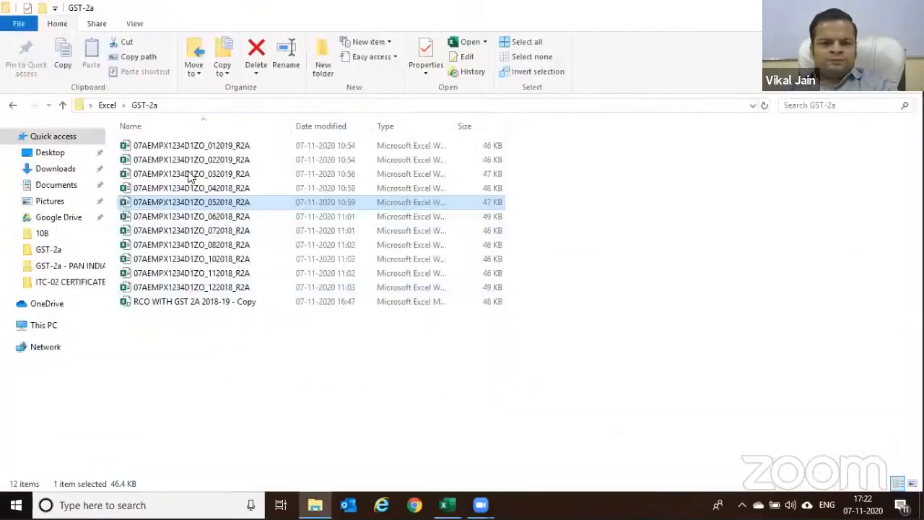
# Open the 042018_R2A return workbook from the GST-2a folder
pyautogui.doubleClick(209, 189)
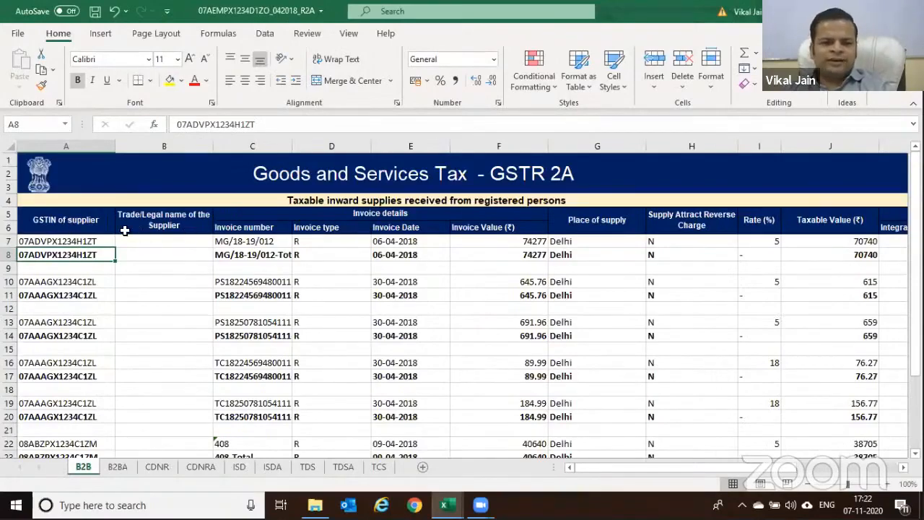
pyautogui.scroll(-2, 125, 231)
pyautogui.click(130, 468)
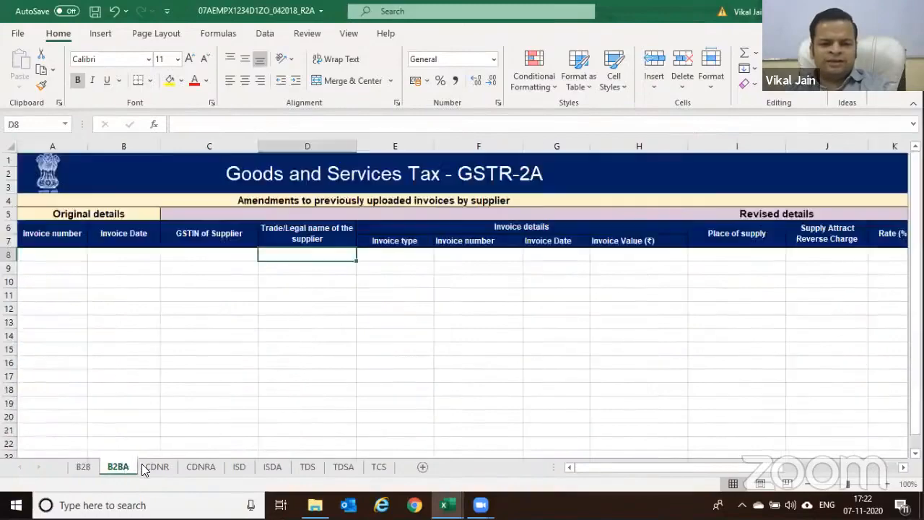
pyautogui.click(157, 467)
pyautogui.click(205, 468)
pyautogui.click(241, 467)
pyautogui.click(272, 467)
pyautogui.click(308, 467)
pyautogui.click(342, 467)
pyautogui.click(379, 467)
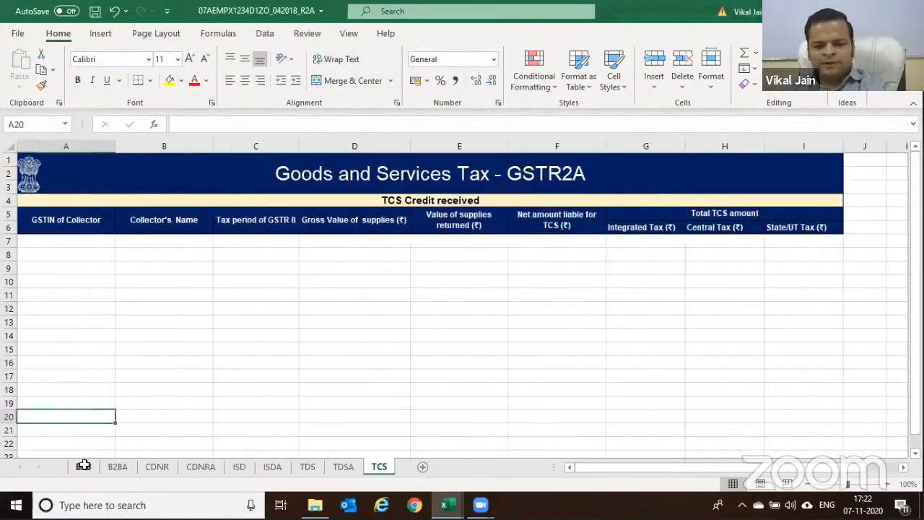
pyautogui.click(83, 467)
pyautogui.scroll(3, 154, 337)
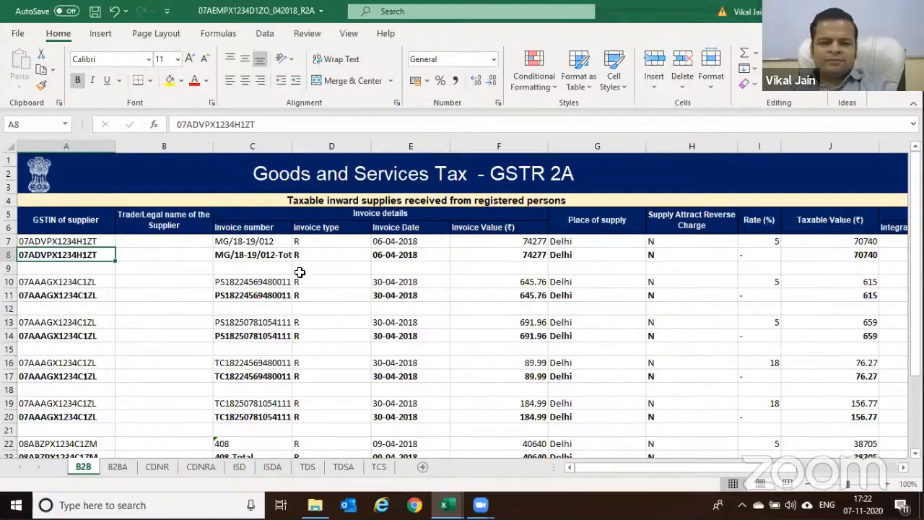
pyautogui.click(90, 226)
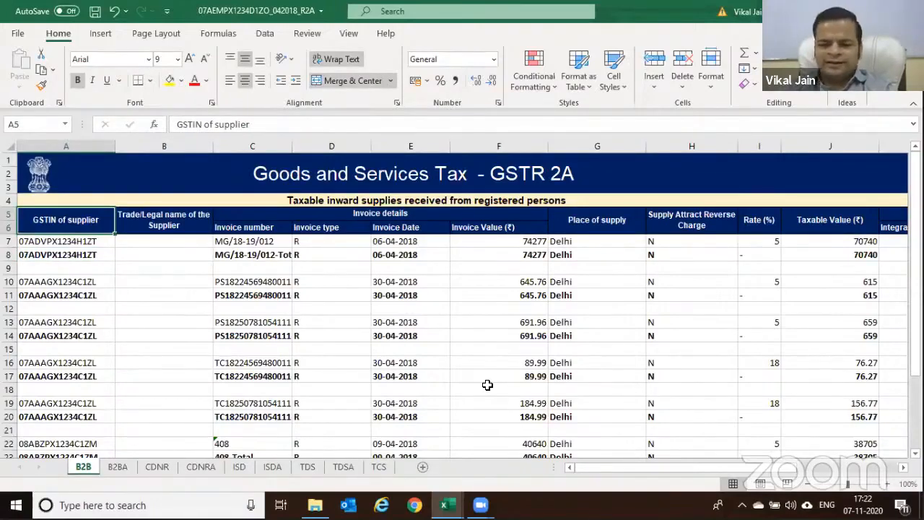
# Copy the April B2B invoice table A5:P29 into a new workbook at cell A4
pyautogui.hotkey('shift', 'Right')
pyautogui.hotkey('shift', 'Right')
pyautogui.hotkey('shift', 'Right')
pyautogui.hotkey('shift', 'Right')
pyautogui.hotkey('shift', 'Right')
pyautogui.hotkey('shift', 'Right')
pyautogui.hotkey('shift', 'Right')
pyautogui.hotkey('shift', 'Right')
pyautogui.hotkey('shift', 'Right')
pyautogui.hotkey('shift', 'Right')
pyautogui.hotkey('shift', 'Right')
pyautogui.hotkey('shift', 'Right')
pyautogui.hotkey('shift', 'Right')
pyautogui.hotkey('shift', 'Right')
pyautogui.hotkey('shift', 'Right')
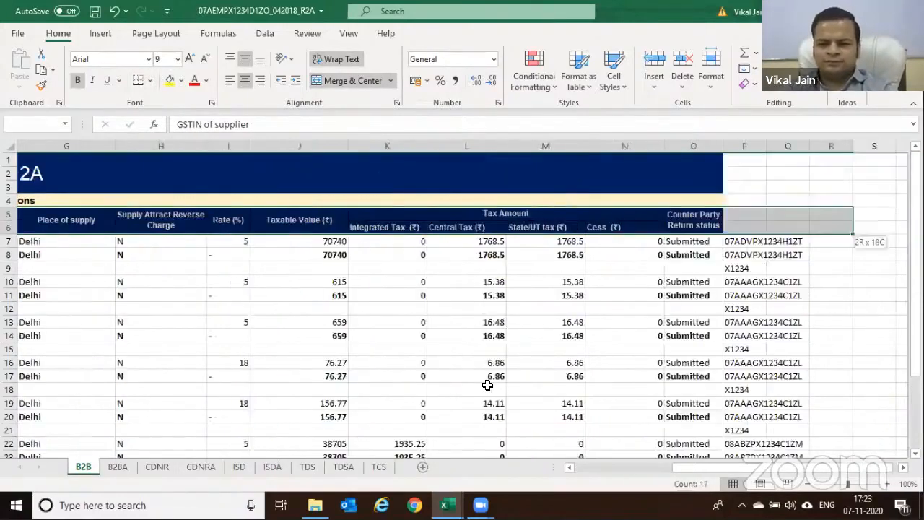
pyautogui.hotkey('shift', 'Down')
pyautogui.hotkey('shift', 'Down')
pyautogui.hotkey('shift', 'Down')
pyautogui.hotkey('shift', 'Down')
pyautogui.hotkey('shift', 'Down')
pyautogui.hotkey('shift', 'Down')
pyautogui.hotkey('shift', 'Down')
pyautogui.hotkey('shift', 'Down')
pyautogui.hotkey('shift', 'Down')
pyautogui.hotkey('shift', 'Down')
pyautogui.hotkey('shift', 'Down')
pyautogui.hotkey('shift', 'Down')
pyautogui.hotkey('shift', 'Down')
pyautogui.hotkey('shift', 'Down')
pyautogui.hotkey('shift', 'Down')
pyautogui.hotkey('shift', 'Down')
pyautogui.hotkey('shift', 'Down')
pyautogui.hotkey('shift', 'Down')
pyautogui.hotkey('shift', 'Down')
pyautogui.hotkey('shift', 'Down')
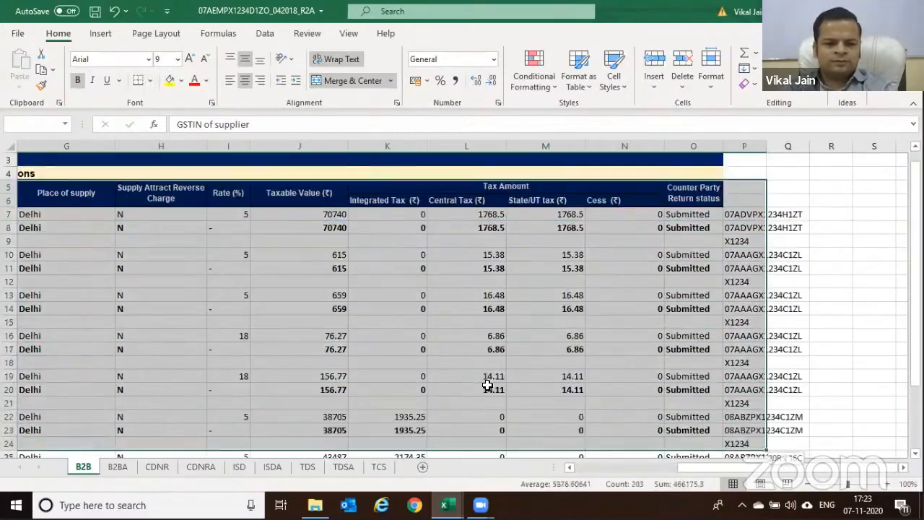
pyautogui.hotkey('shift', 'Up')
pyautogui.hotkey('shift', 'Up')
pyautogui.hotkey('shift', 'Up')
pyautogui.hotkey('shift', 'Up')
pyautogui.hotkey('ctrl', 'c')
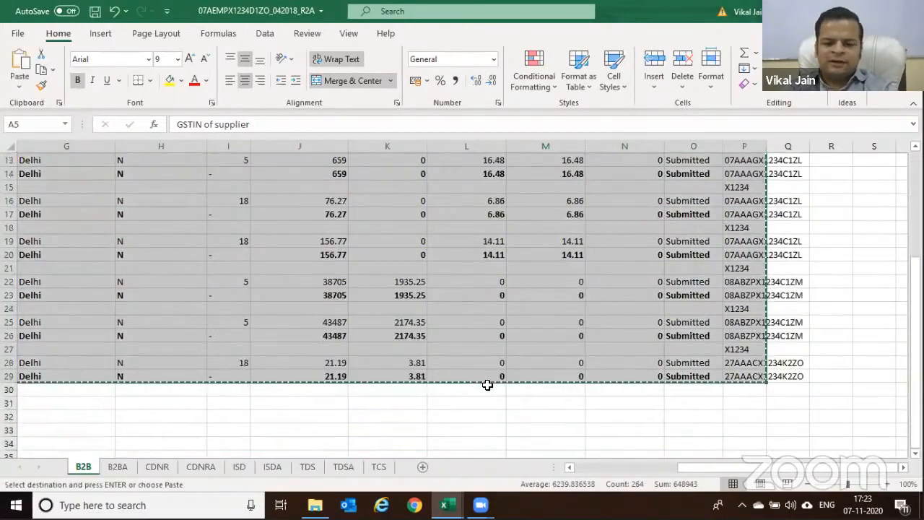
pyautogui.hotkey('ctrl', 'n')
pyautogui.press('Down')
pyautogui.press('Down')
pyautogui.press('Down')
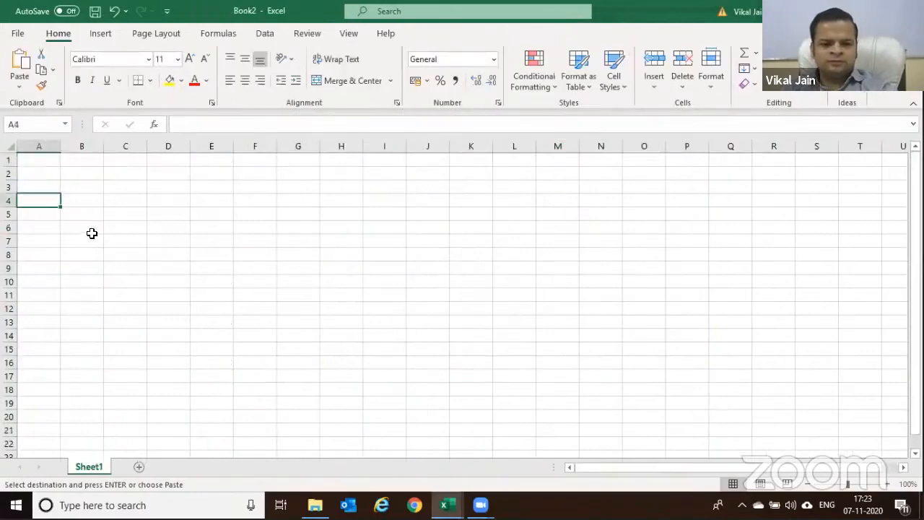
pyautogui.hotkey('ctrl', 'v')
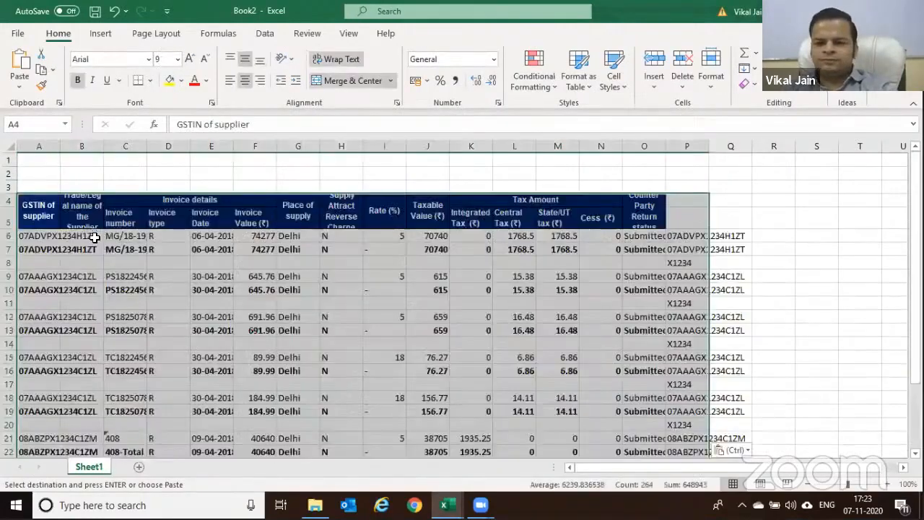
pyautogui.scroll(-4, 94, 238)
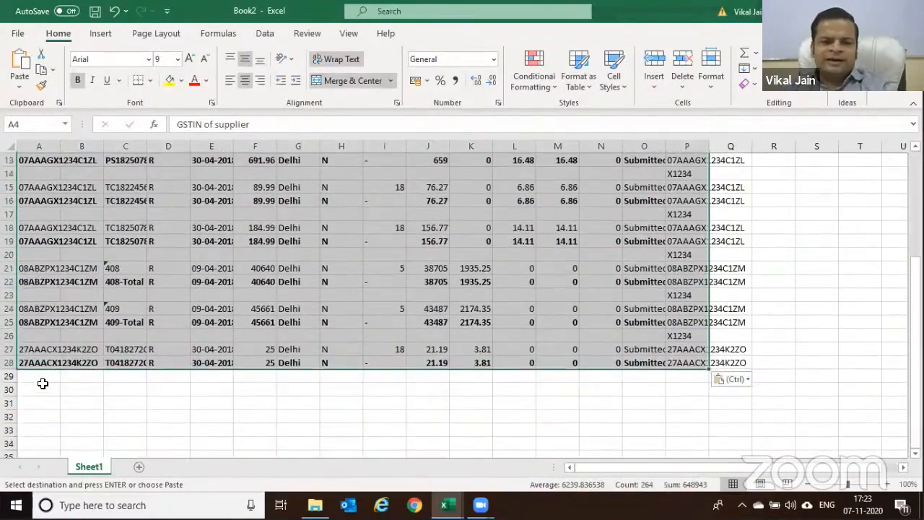
pyautogui.click(43, 385)
# Close the April workbook without keeping the clipboard, and open the 062018 R2A file
pyautogui.hotkey('alt', 'Tab')
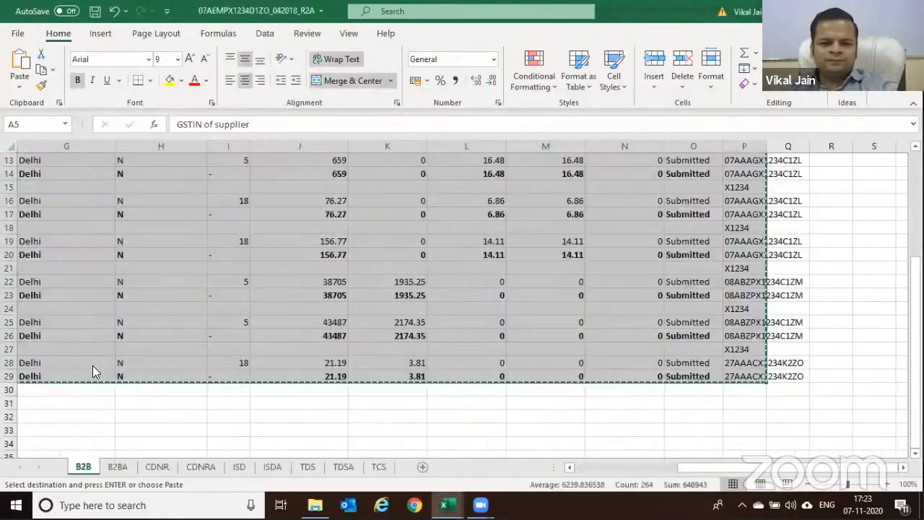
pyautogui.hotkey('alt', 'F4')
pyautogui.click(466, 297)
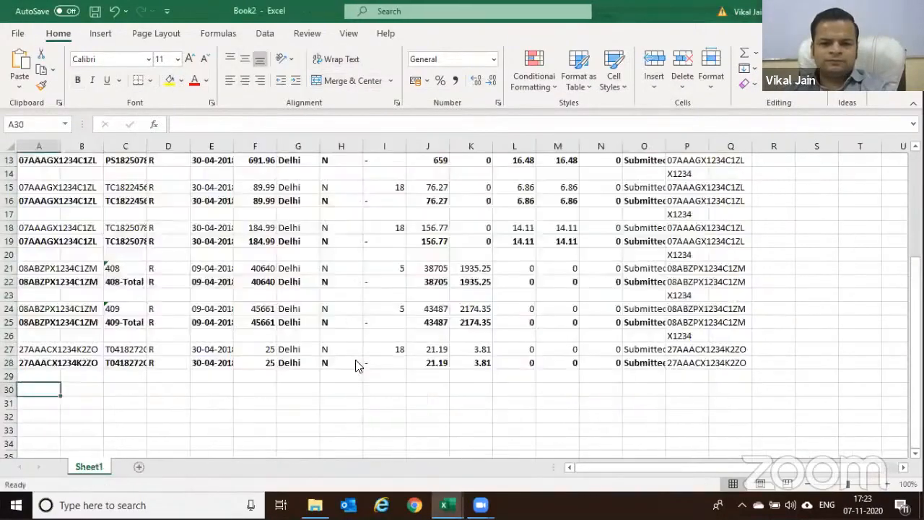
pyautogui.hotkey('alt', 'Tab')
pyautogui.hotkey('alt', 'Tab')
pyautogui.doubleClick(197, 216)
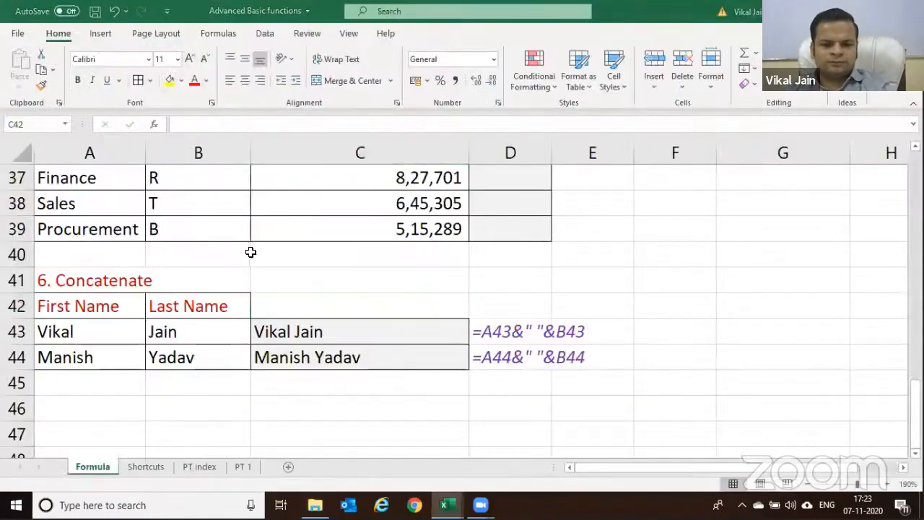
# Copy the June CDNR credit-note rows A7:M11 into Book2 at A30
pyautogui.press('Up')
pyautogui.press('Left')
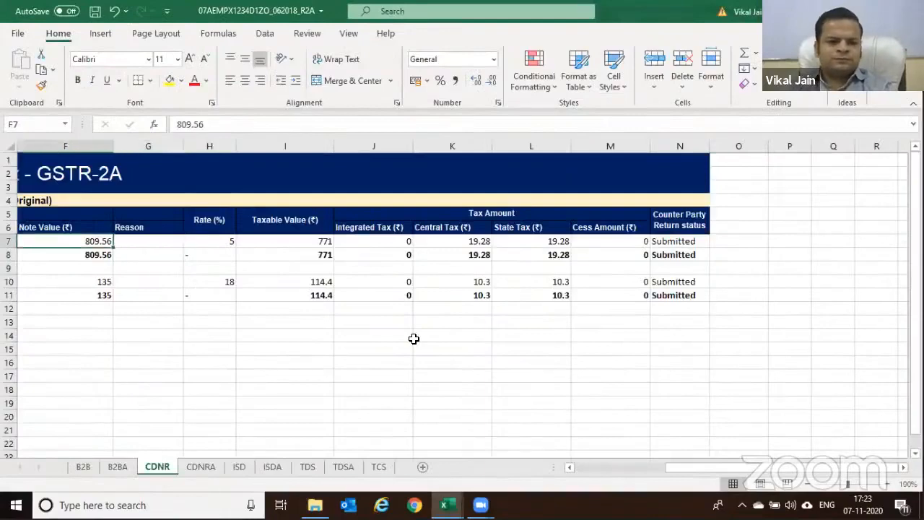
pyautogui.press('Home')
pyautogui.hotkey('shift', 'Down')
pyautogui.hotkey('shift', 'Down')
pyautogui.hotkey('shift', 'Down')
pyautogui.hotkey('shift', 'Down')
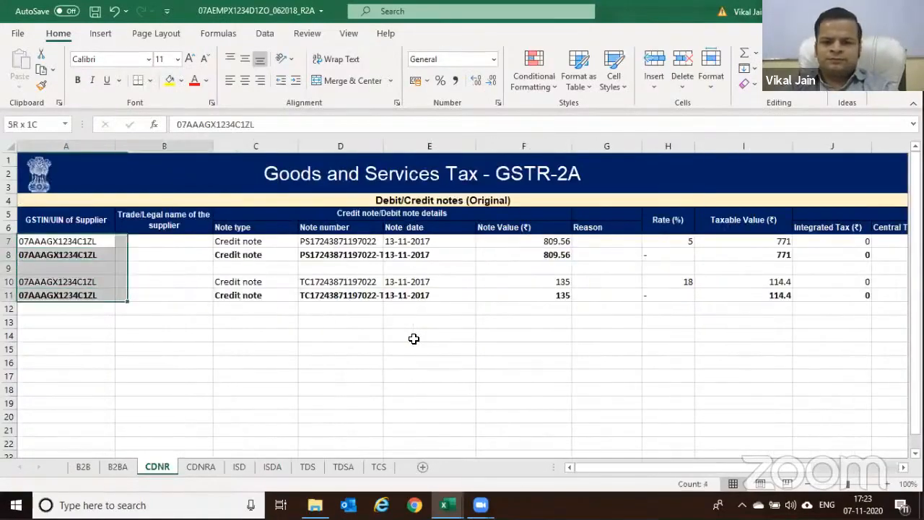
pyautogui.hotkey('ctrl', 'shift', 'Right')
pyautogui.hotkey('ctrl', 'c')
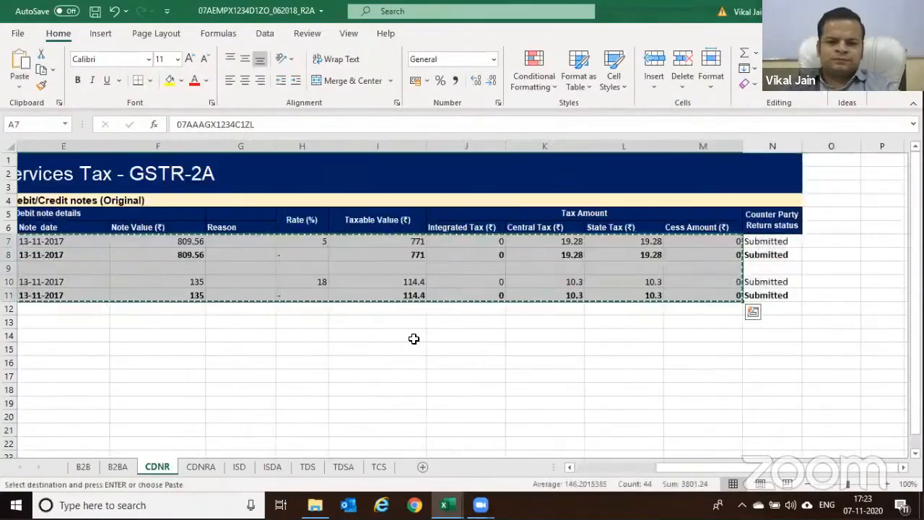
pyautogui.hotkey('alt', 'Tab')
pyautogui.hotkey('alt', 'Tab')
pyautogui.hotkey('alt', 'Tab')
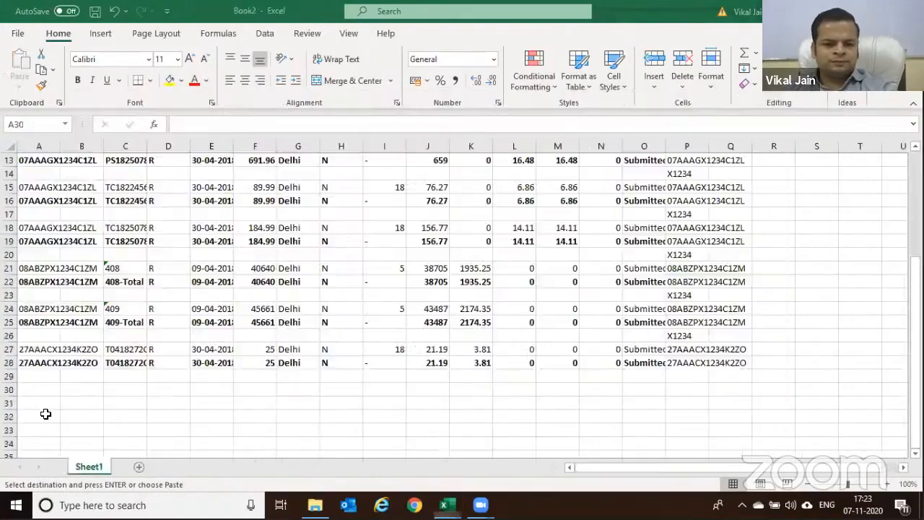
pyautogui.hotkey('ctrl', 'v')
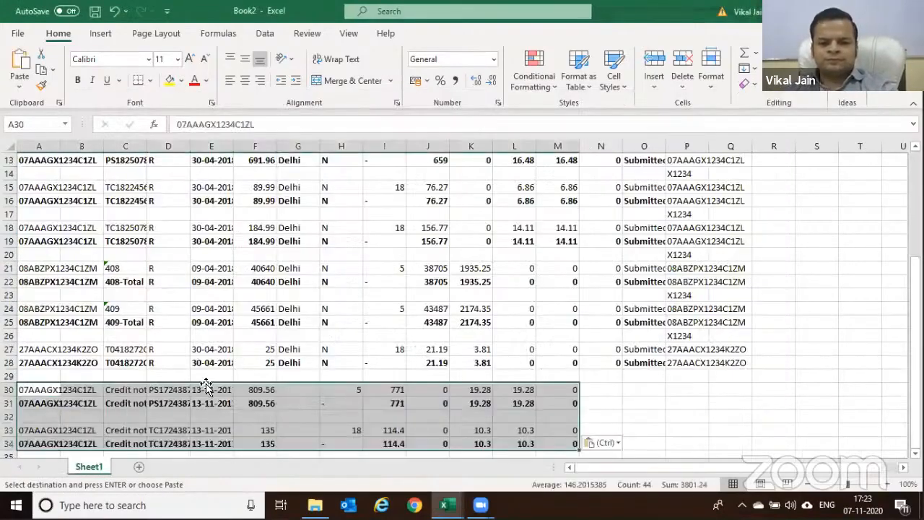
# Undo the credit-note paste in Book2 and go back to the June 2018 workbook
pyautogui.hotkey('alt', 'Tab')
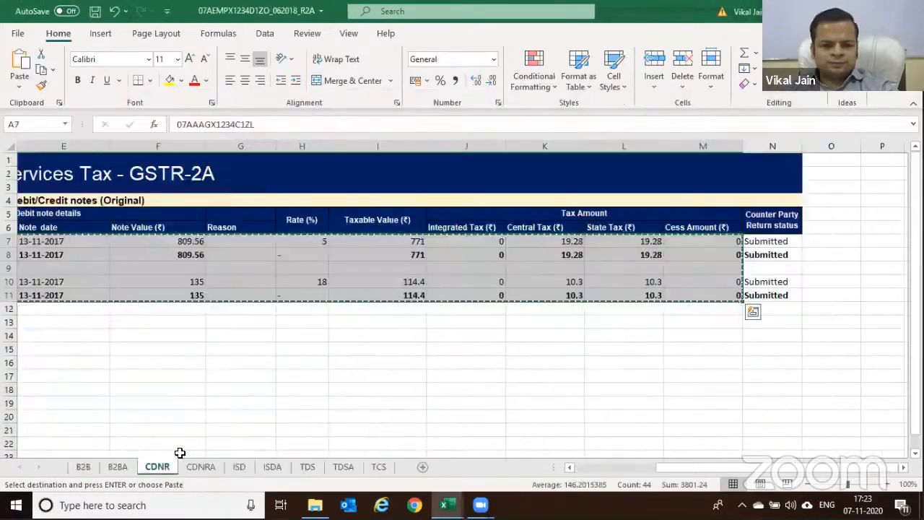
pyautogui.hotkey('alt', 'Tab')
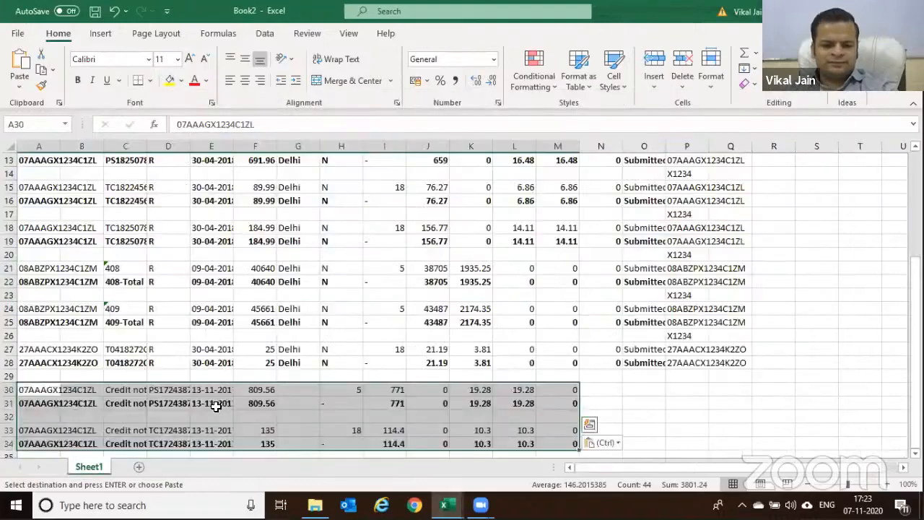
pyautogui.hotkey('ctrl', 'z')
pyautogui.hotkey('alt', 'Tab')
# Copy the June B2B invoice rows from A7 through column M
pyautogui.click(83, 467)
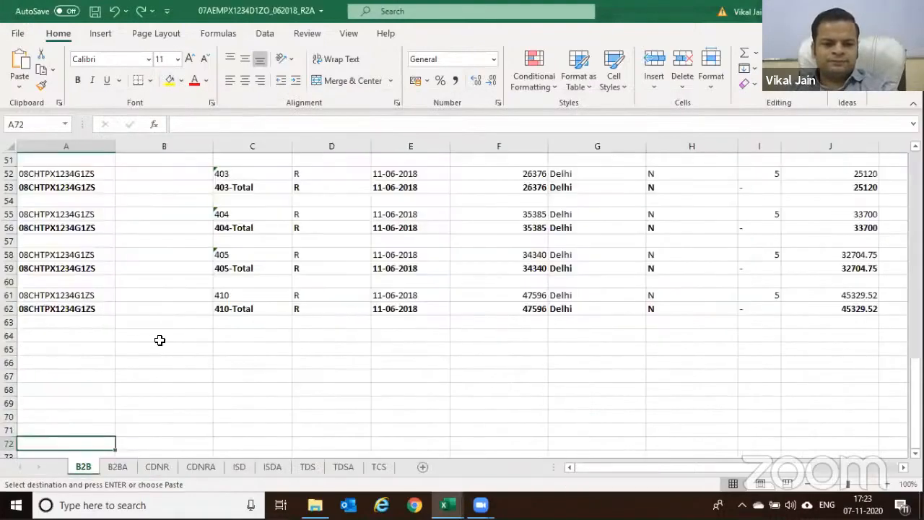
pyautogui.scroll(4, 66, 238)
pyautogui.scroll(13, 65, 220)
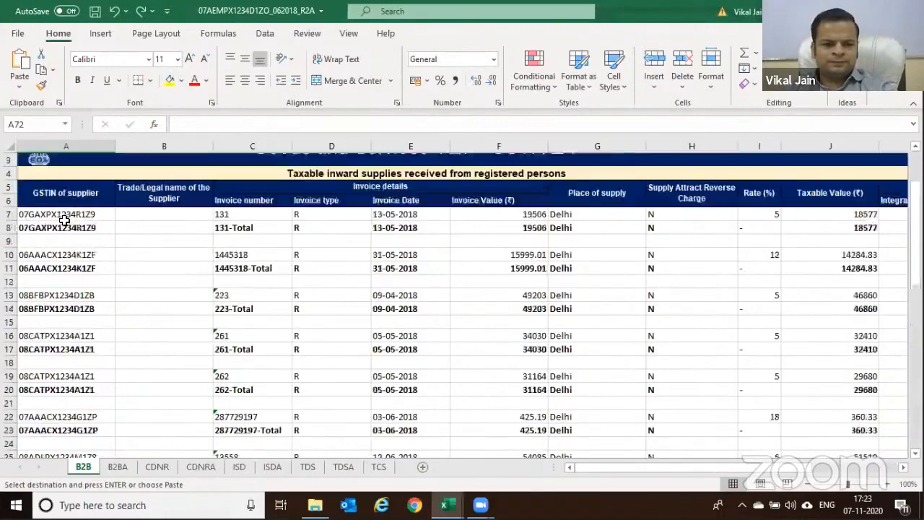
pyautogui.moveTo(57, 241); pyautogui.dragTo(77, 459)
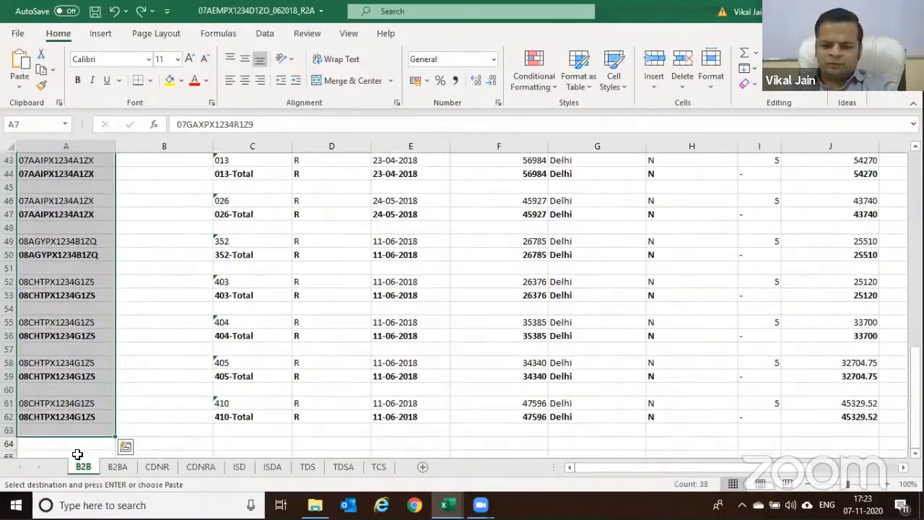
pyautogui.hotkey('ctrl', 'v')
pyautogui.hotkey('shift', 'Right')
pyautogui.hotkey('shift', 'Right')
pyautogui.hotkey('shift', 'Right')
pyautogui.hotkey('shift', 'Right')
pyautogui.hotkey('shift', 'Right')
pyautogui.hotkey('shift', 'Right')
pyautogui.hotkey('shift', 'Right')
pyautogui.hotkey('shift', 'Right')
pyautogui.hotkey('shift', 'Right')
pyautogui.hotkey('shift', 'Right')
pyautogui.hotkey('shift', 'Right')
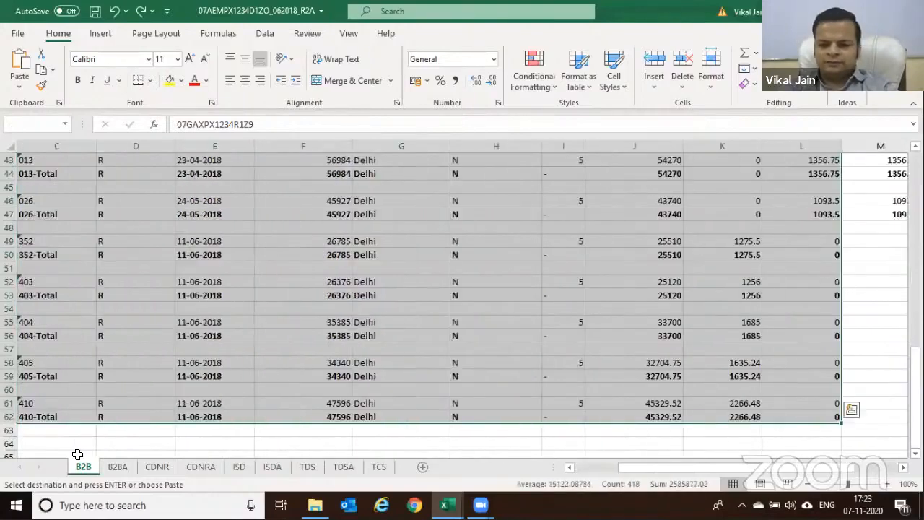
pyautogui.hotkey('ctrl', 'c')
# Paste the June invoice rows into Book2 at A30, then undo that paste
pyautogui.hotkey('alt', 'Tab')
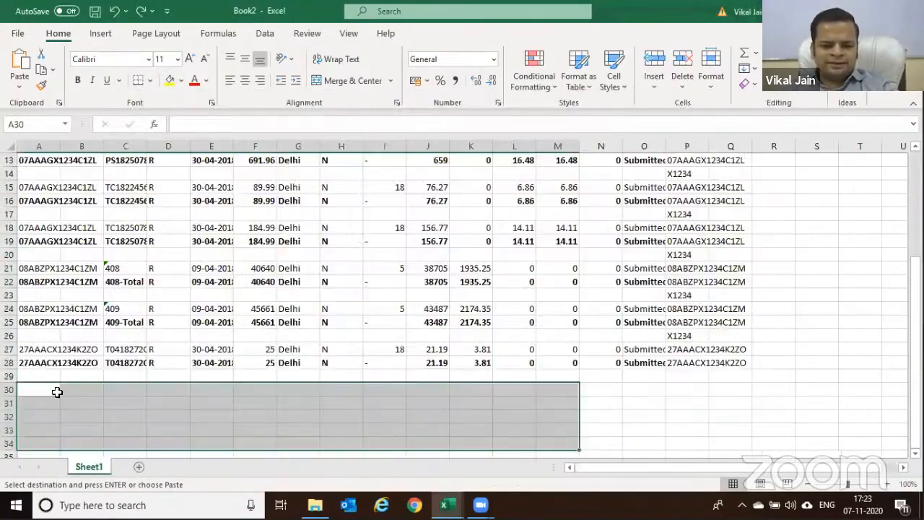
pyautogui.click(39, 387)
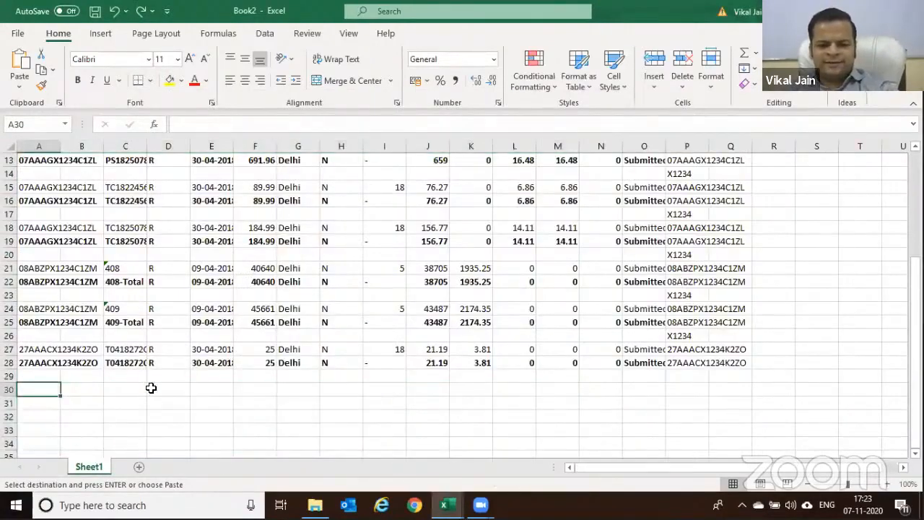
pyautogui.hotkey('ctrl', 'v')
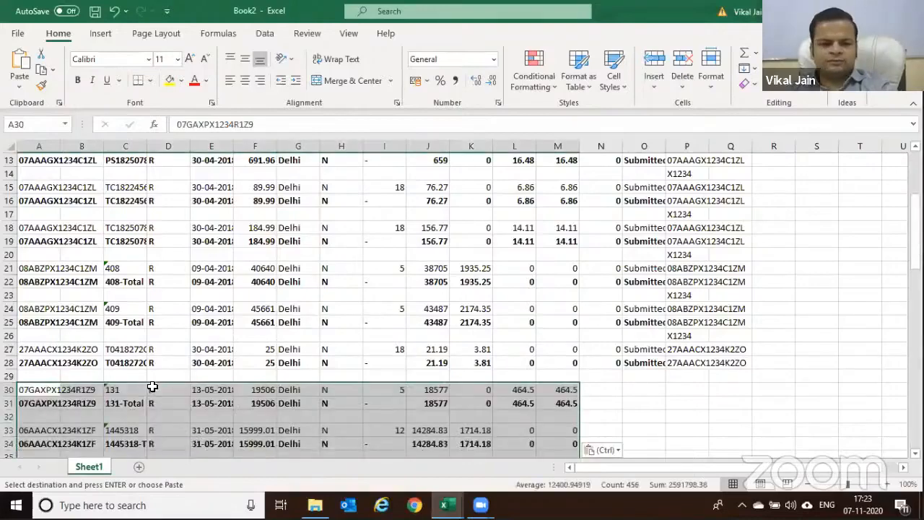
pyautogui.hotkey('alt', 'Tab')
pyautogui.hotkey('alt', 'Tab')
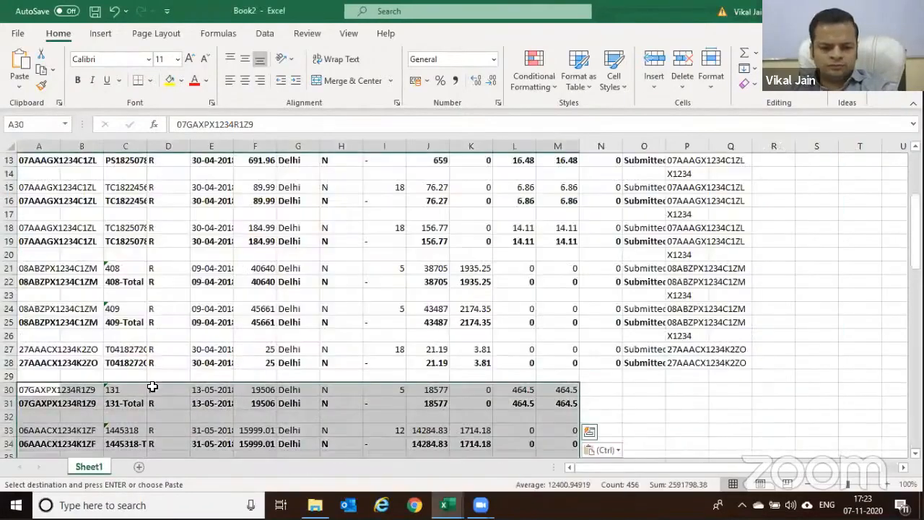
pyautogui.hotkey('ctrl', 'z')
pyautogui.hotkey('alt', 'Tab')
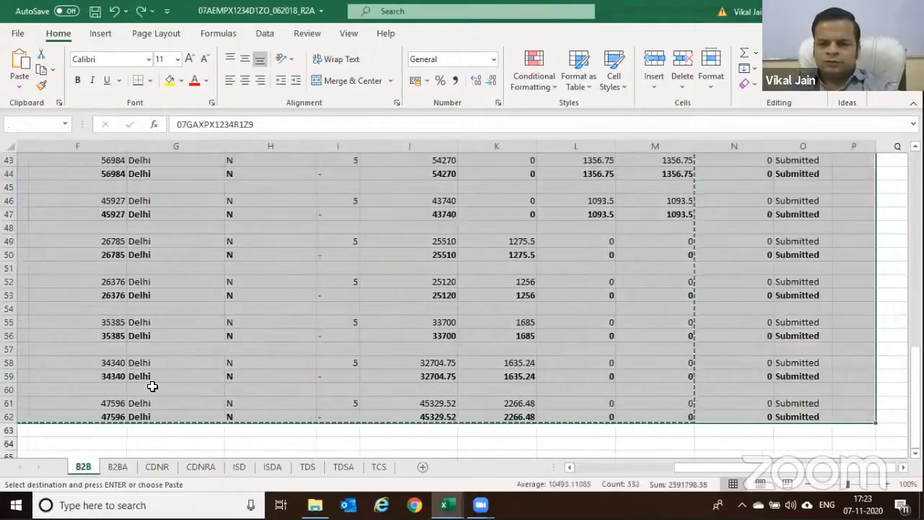
pyautogui.hotkey('alt', 'Tab')
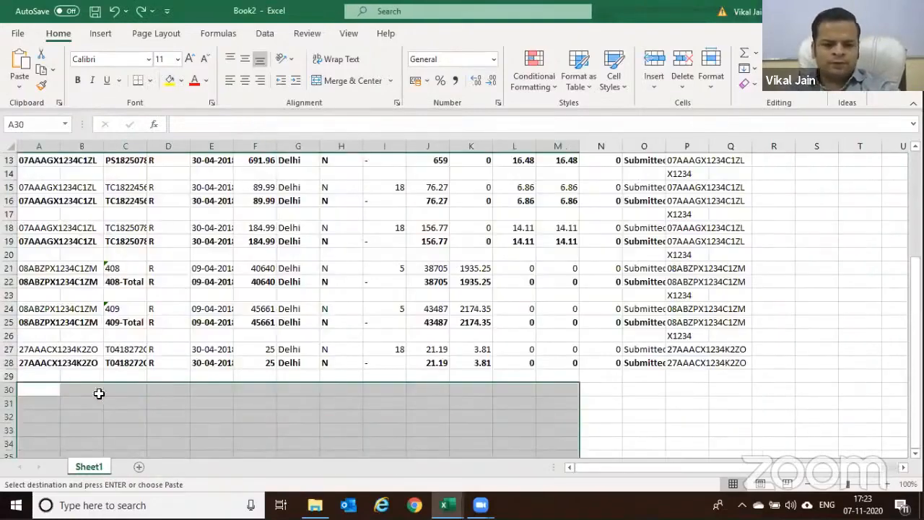
# Paste the copied June B2B rows into Book2 starting at A30
pyautogui.click(36, 390)
pyautogui.hotkey('ctrl', 'v')
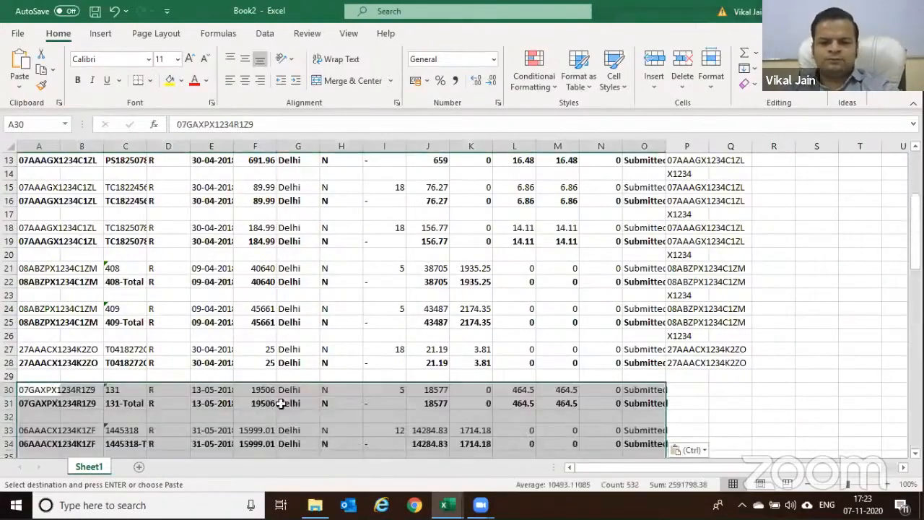
pyautogui.scroll(4, 366, 368)
pyautogui.scroll(-3, 368, 372)
pyautogui.scroll(2, 370, 373)
# Review the combined invoice rows in Book2 down to row 85
pyautogui.click(410, 375)
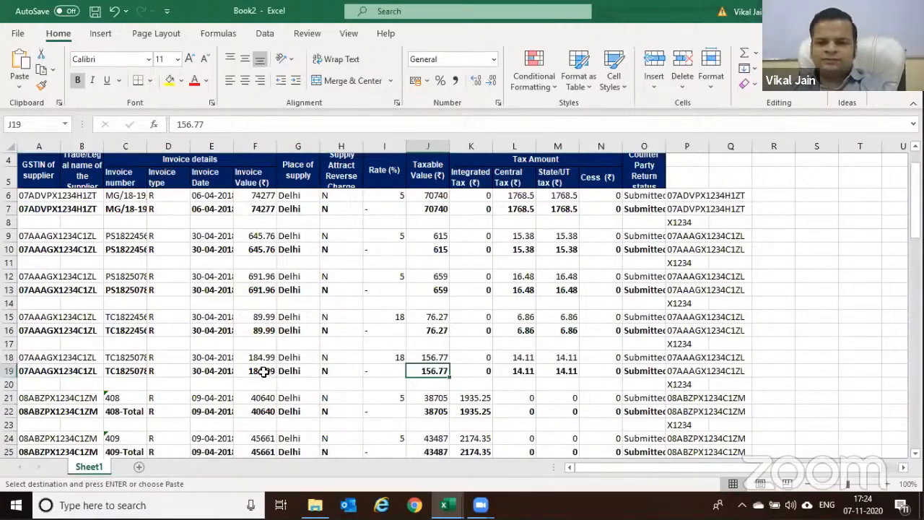
pyautogui.scroll(-5, 264, 371)
pyautogui.scroll(-8, 264, 371)
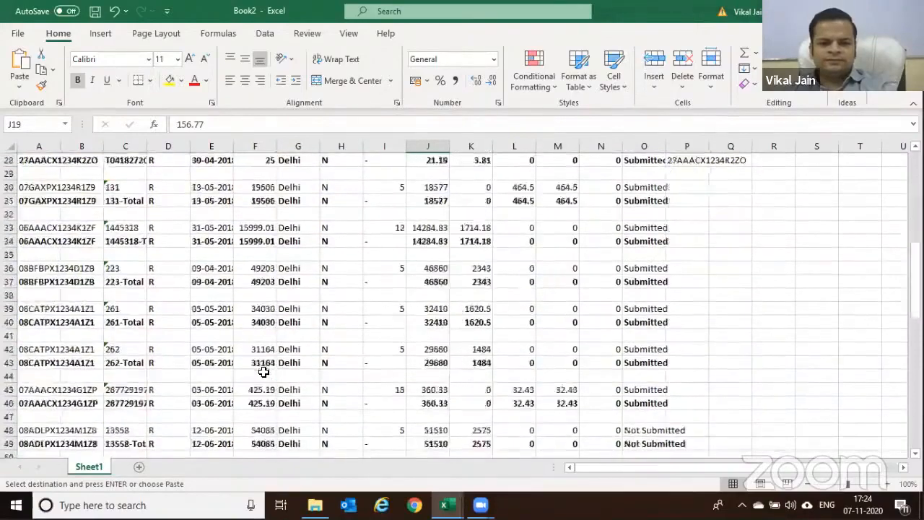
pyautogui.scroll(-1, 264, 371)
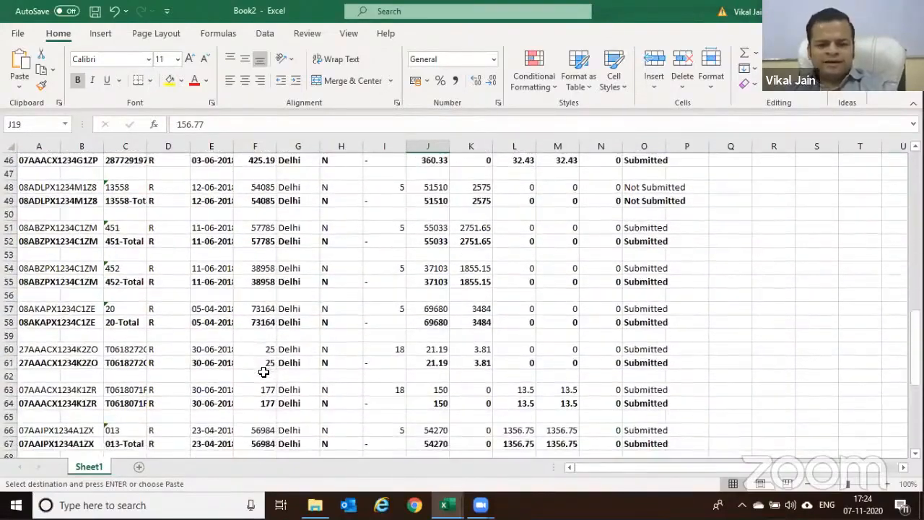
pyautogui.press('ctrl')
pyautogui.scroll(-3, 256, 339)
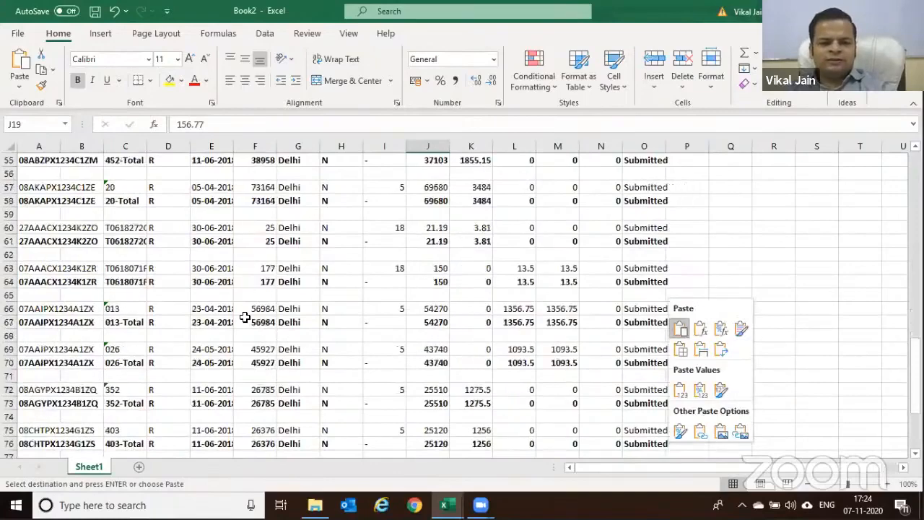
pyautogui.scroll(-3, 245, 313)
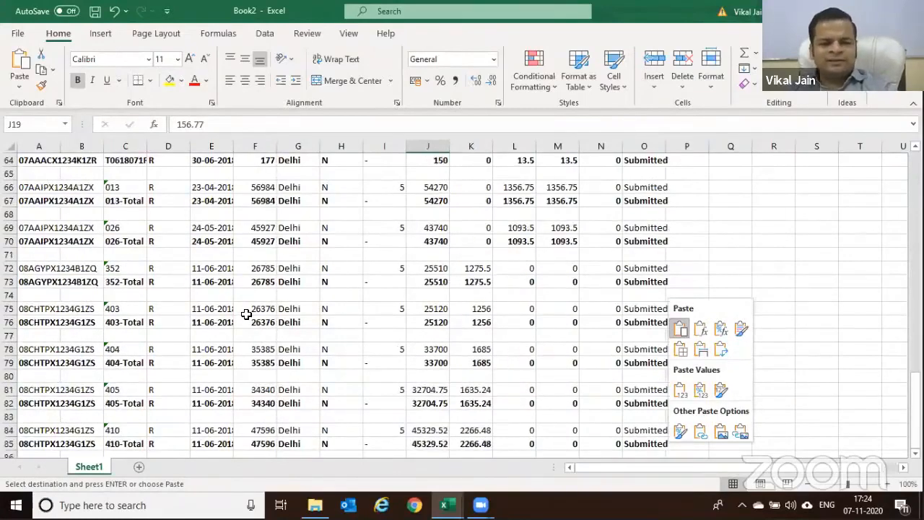
pyautogui.scroll(-2, 245, 314)
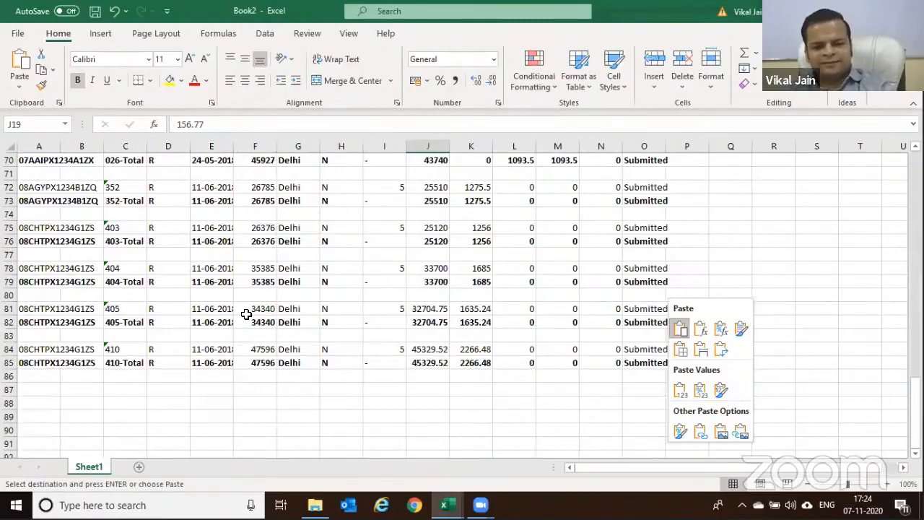
# Dismiss the paste options and start closing Book2 to get the save prompt
pyautogui.scroll(13, 246, 314)
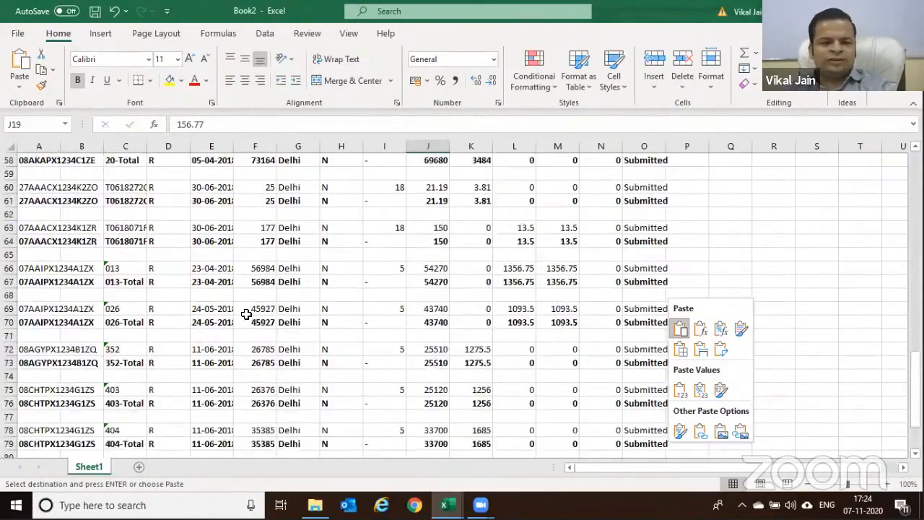
pyautogui.scroll(9, 247, 314)
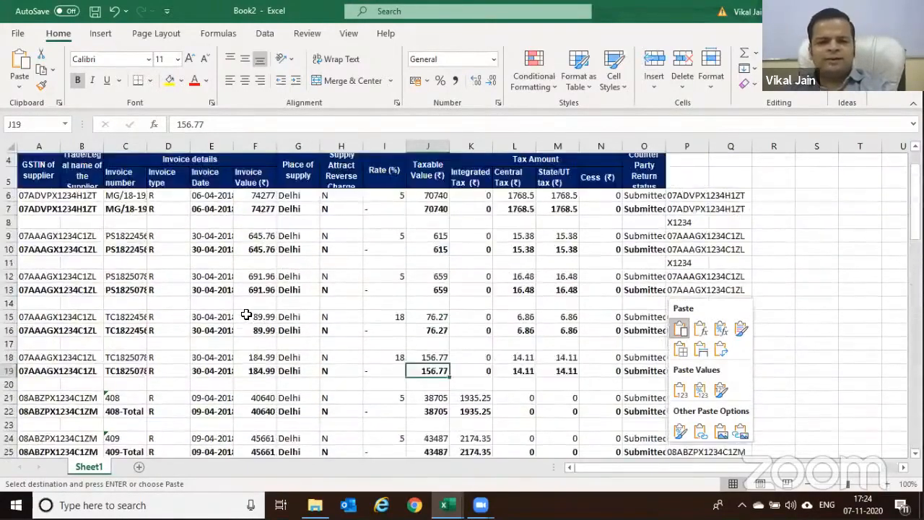
pyautogui.scroll(1, 244, 316)
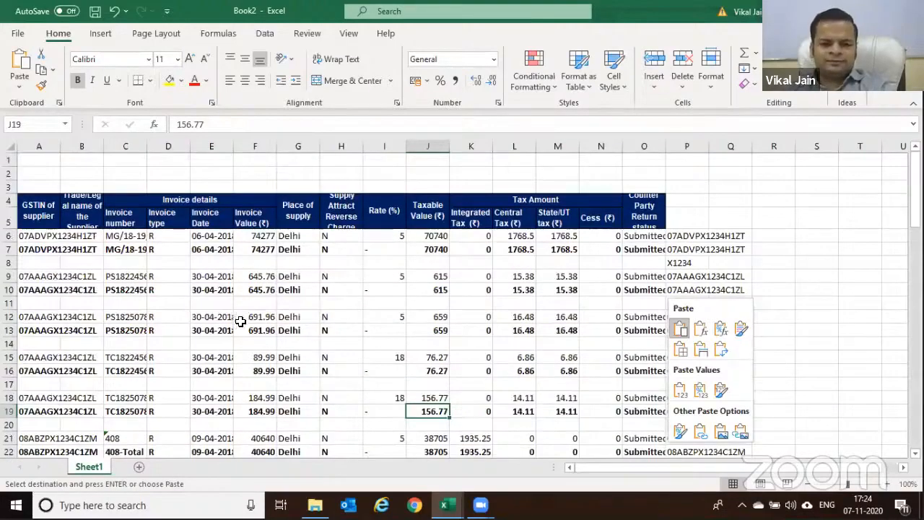
pyautogui.click(372, 344)
pyautogui.hotkey('ctrl', 'w')
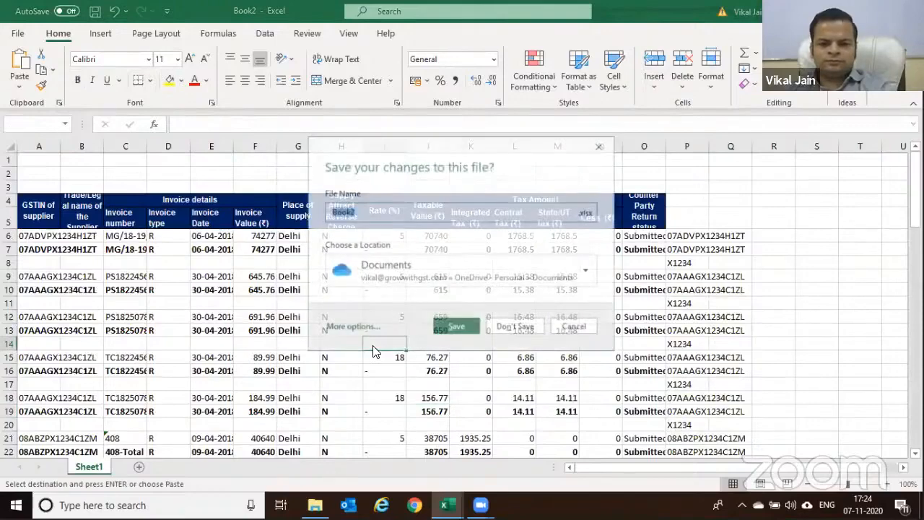
# Discard Book2 and the June R2A workbook unsaved, then switch to the RCO GST -2a sheet
pyautogui.hotkey('alt', 'n')
pyautogui.hotkey('ctrl', 'w')
pyautogui.click(466, 297)
pyautogui.hotkey('alt', 'Tab')
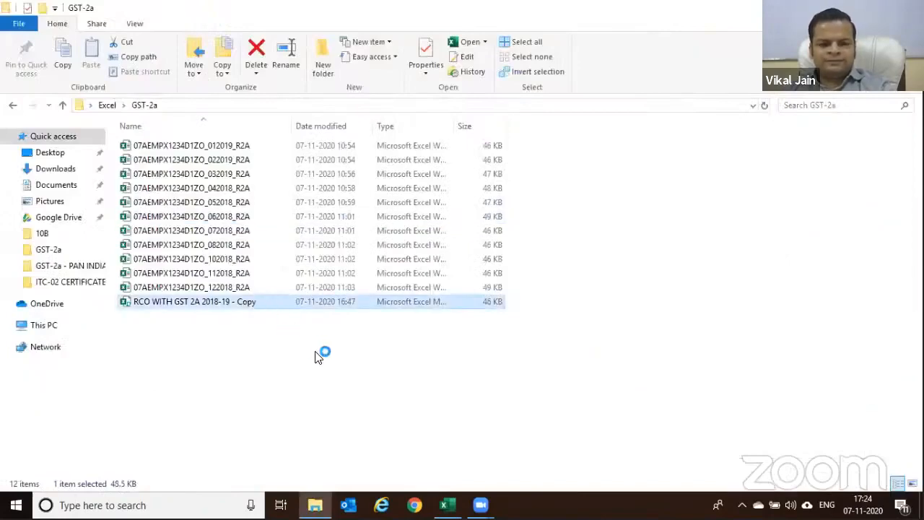
pyautogui.hotkey('alt', 'Tab')
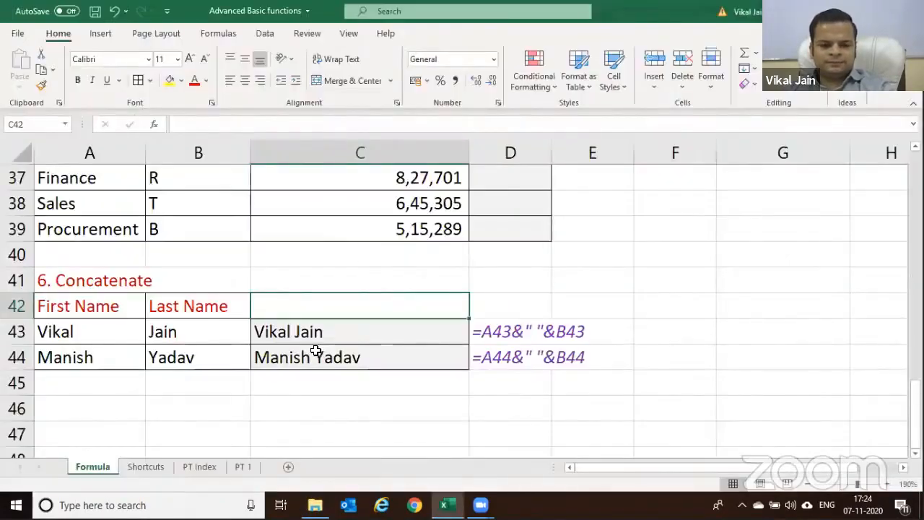
pyautogui.hotkey('alt', 'Tab')
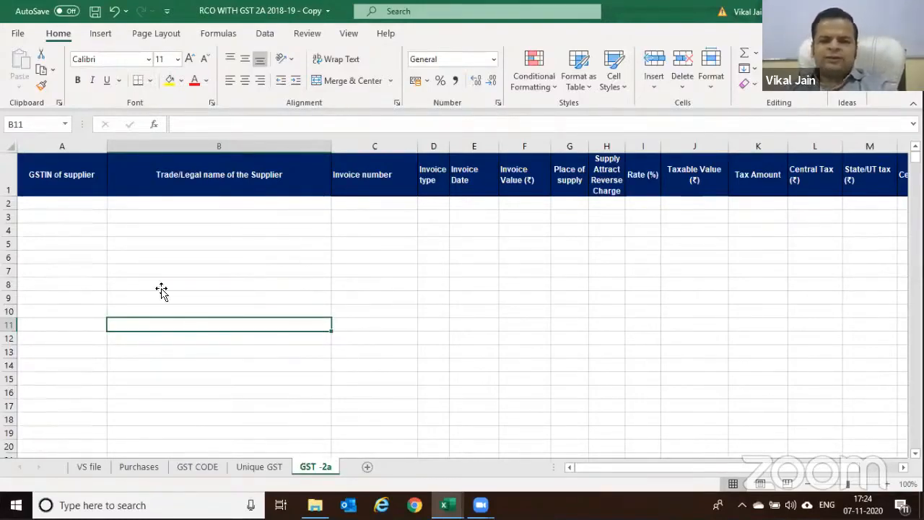
# Select B6 on the empty GST -2a sheet, check the Purchases sheet, and return
pyautogui.click(215, 257)
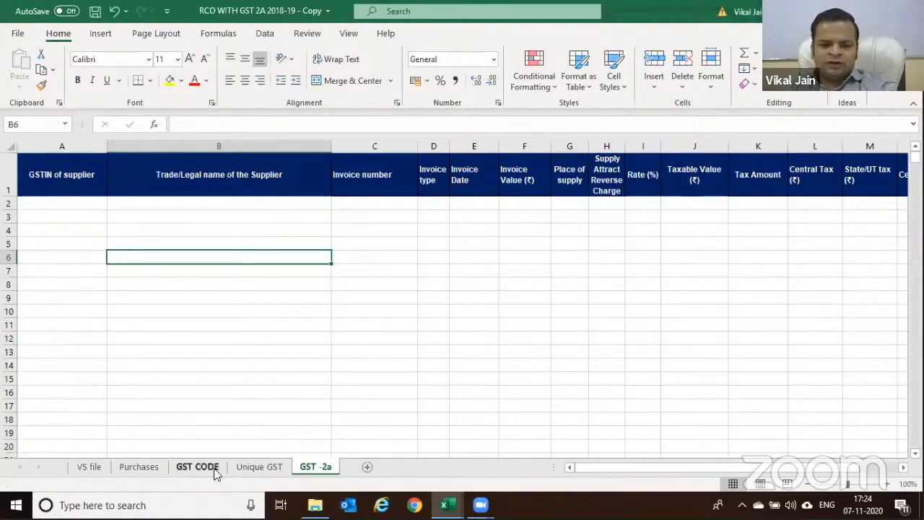
pyautogui.click(139, 467)
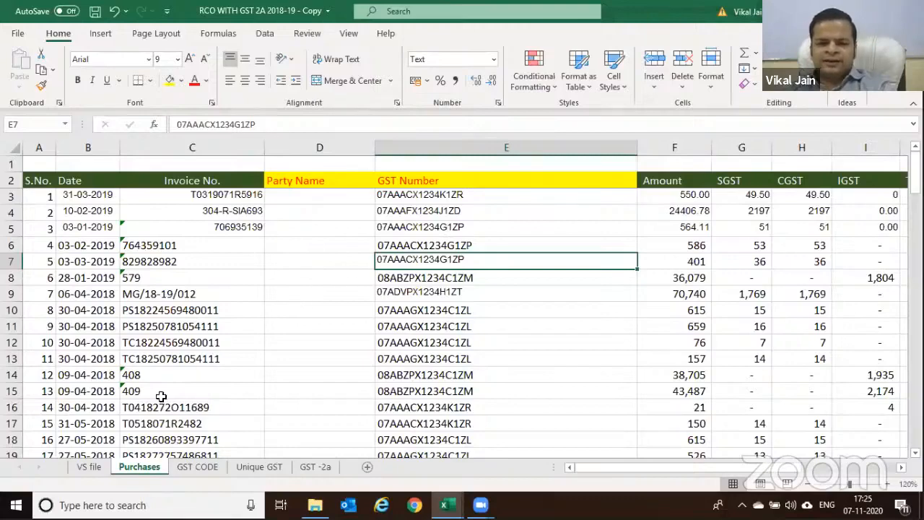
pyautogui.click(315, 465)
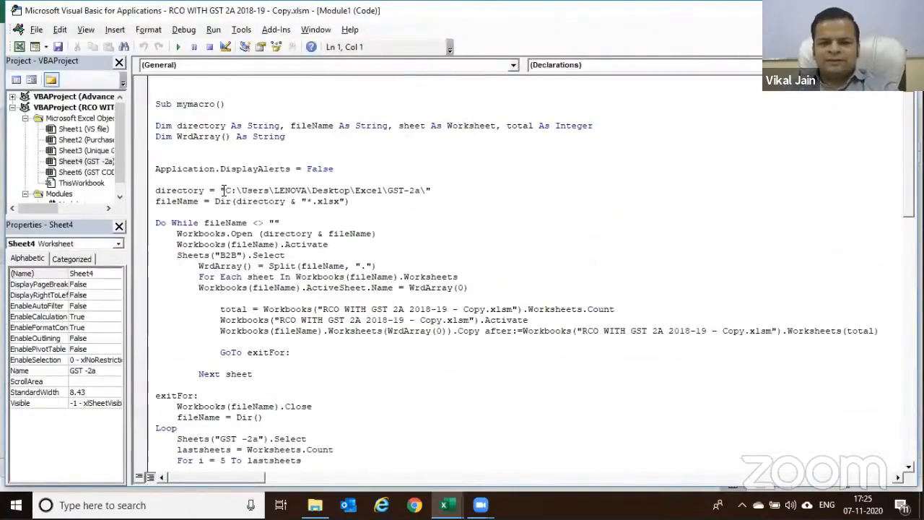
# Replace the macro's directory string with the GST-2a folder path copied from Explorer
pyautogui.click(229, 190)
pyautogui.moveTo(229, 190); pyautogui.dragTo(418, 190)
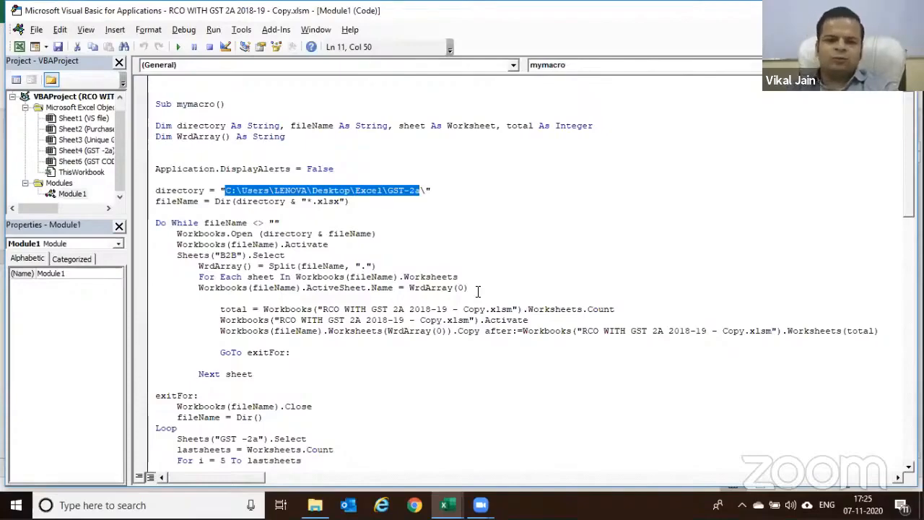
pyautogui.hotkey('alt', 'Tab')
pyautogui.hotkey('alt', 'Tab')
pyautogui.hotkey('alt', 'Tab')
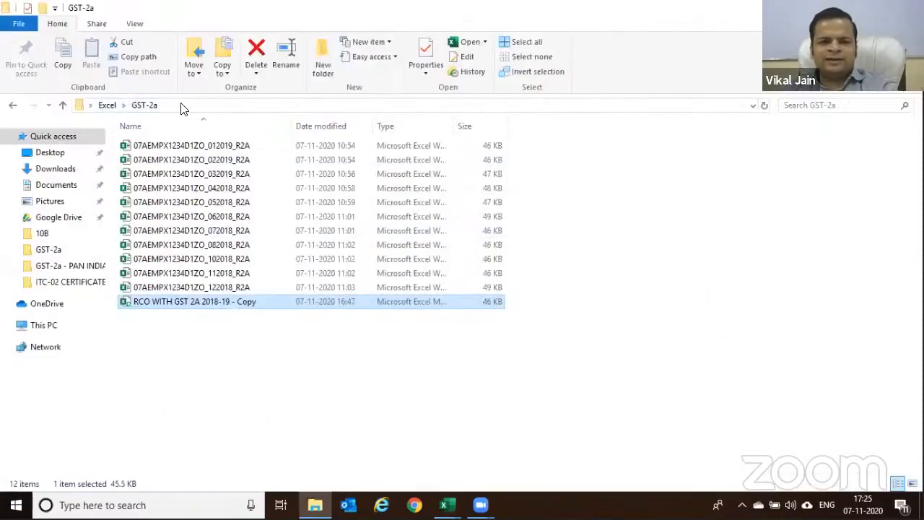
pyautogui.click(184, 108)
pyautogui.hotkey('ctrl', 'c')
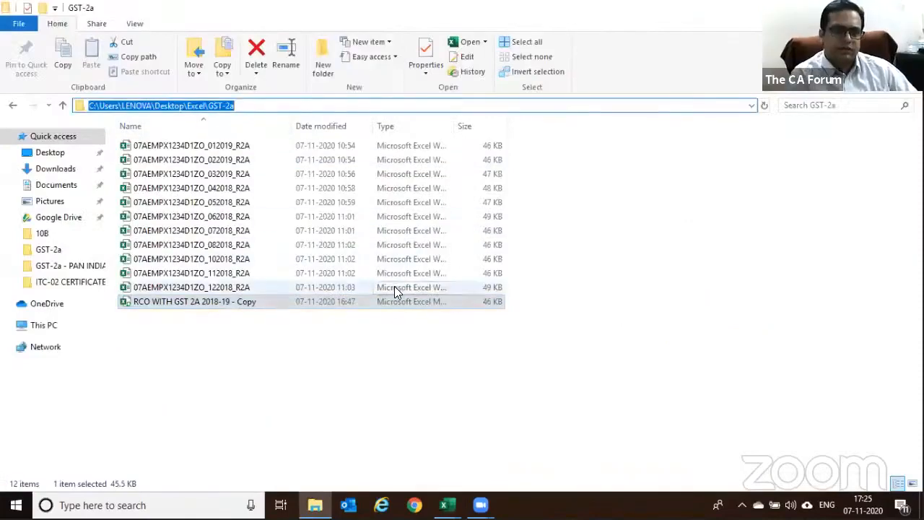
pyautogui.hotkey('alt', 'Tab')
pyautogui.hotkey('ctrl', 'v')
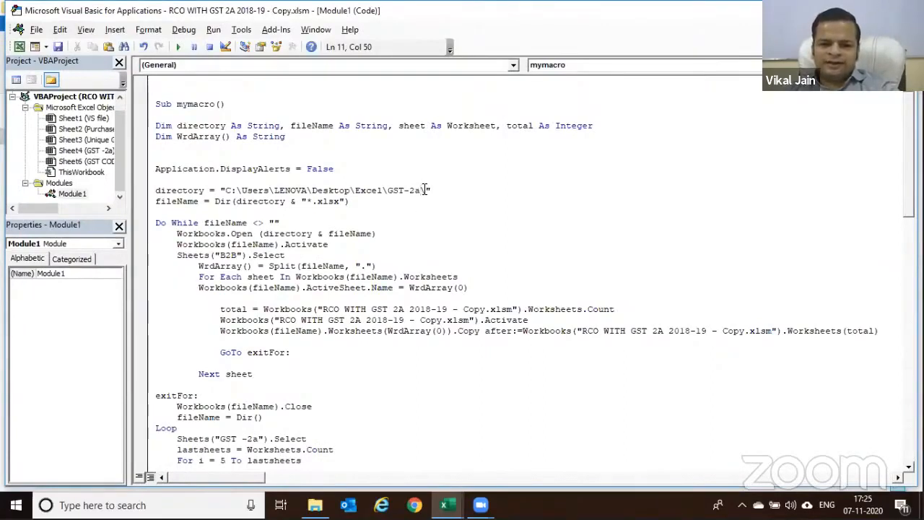
pyautogui.moveTo(423, 189); pyautogui.dragTo(426, 188)
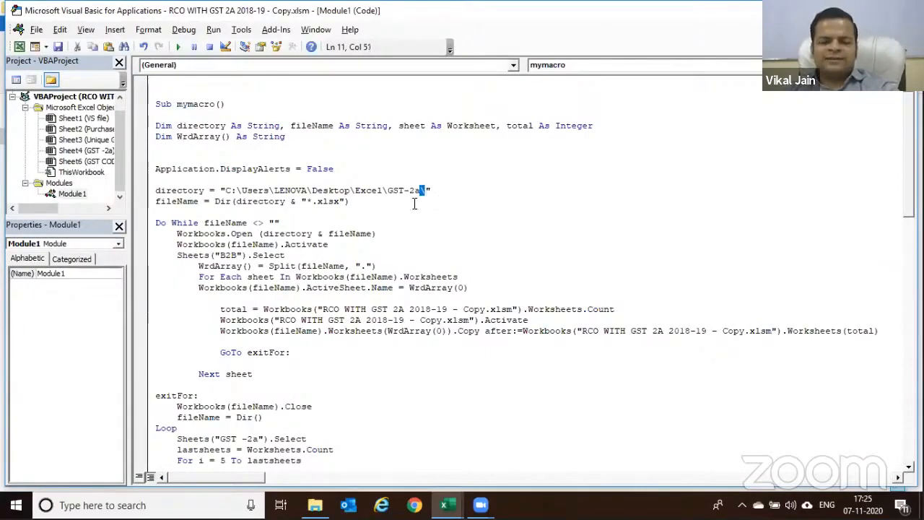
pyautogui.press('Down')
pyautogui.press('Down')
# Check the directory path and B2B sheet name in the code, then run mymacro
pyautogui.moveTo(420, 193); pyautogui.dragTo(227, 194)
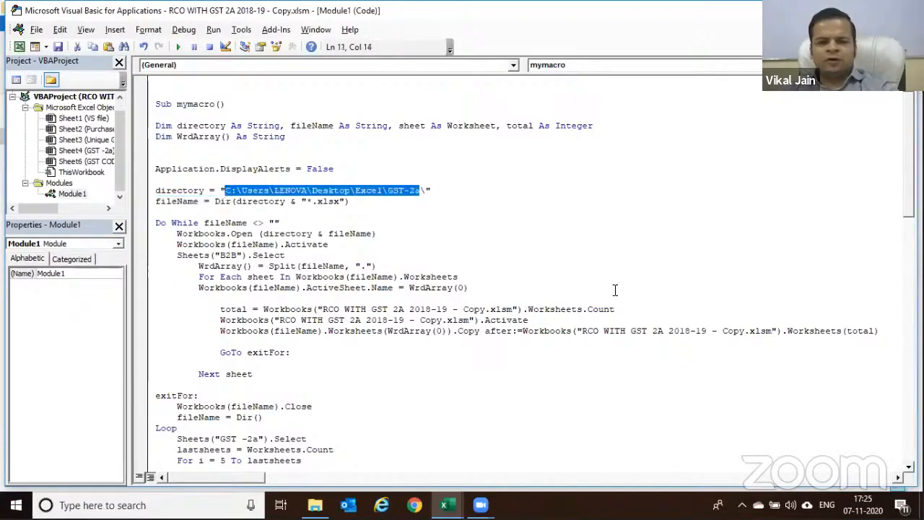
pyautogui.click(459, 271)
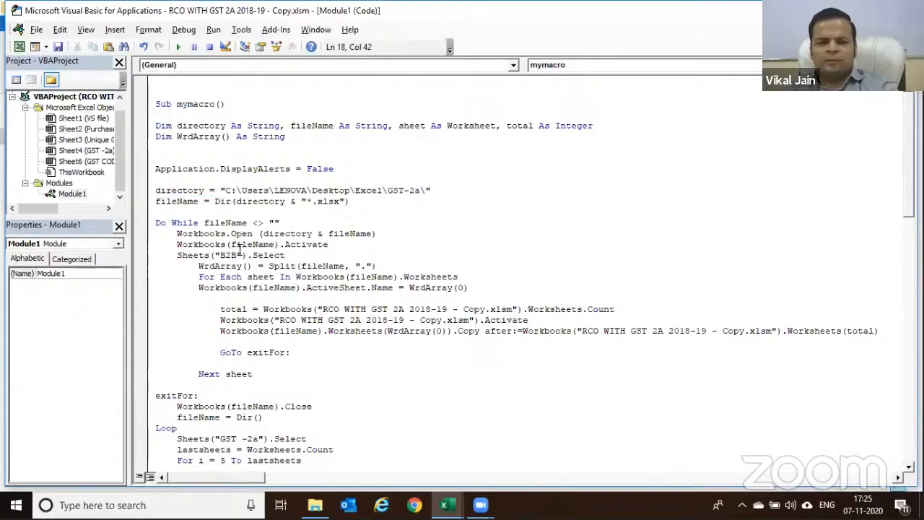
pyautogui.moveTo(238, 254); pyautogui.dragTo(220, 261)
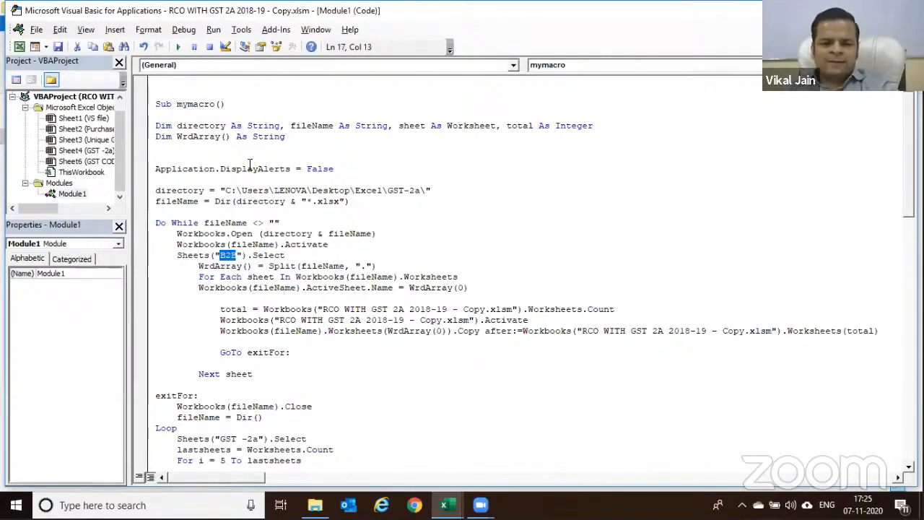
pyautogui.click(180, 47)
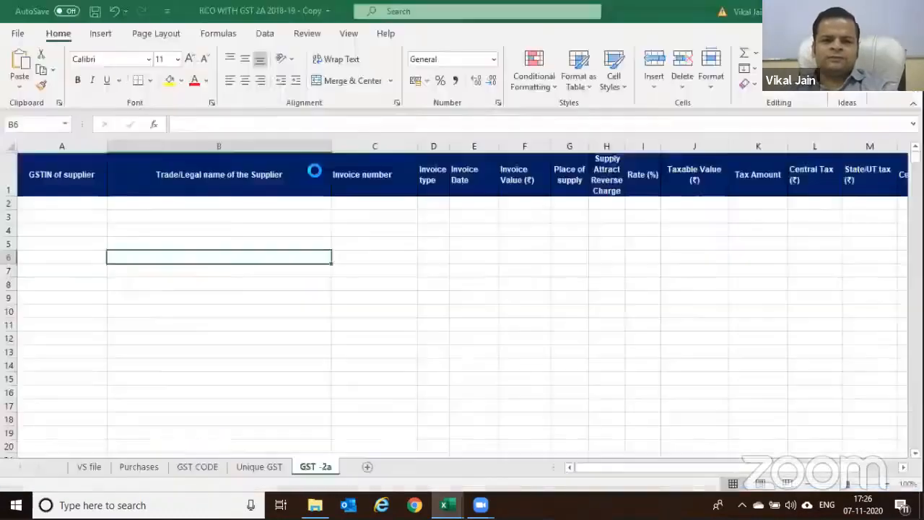
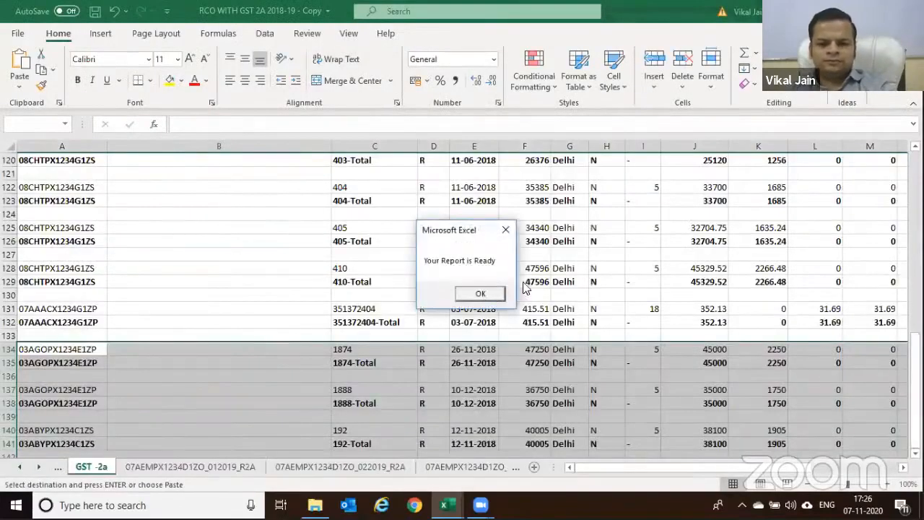
# Dismiss the 'Your Report is Ready' message and review the combined GST -2a sheet down to row 183
pyautogui.click(461, 299)
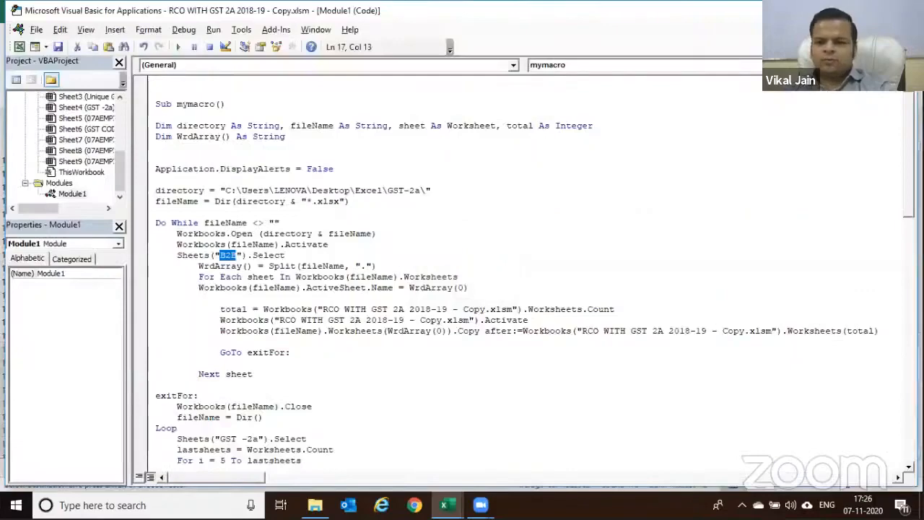
pyautogui.hotkey('alt', 'F11')
pyautogui.scroll(20, 325, 301)
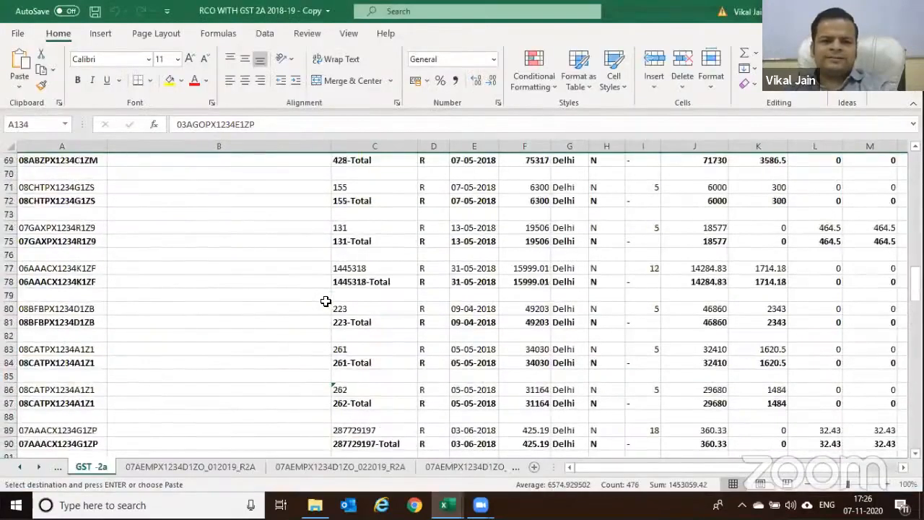
pyautogui.scroll(17, 326, 302)
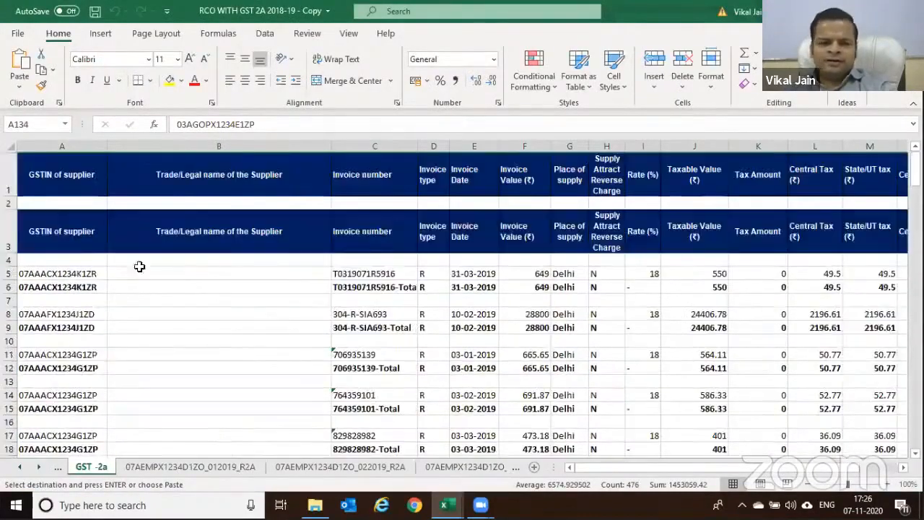
pyautogui.scroll(-7, 313, 282)
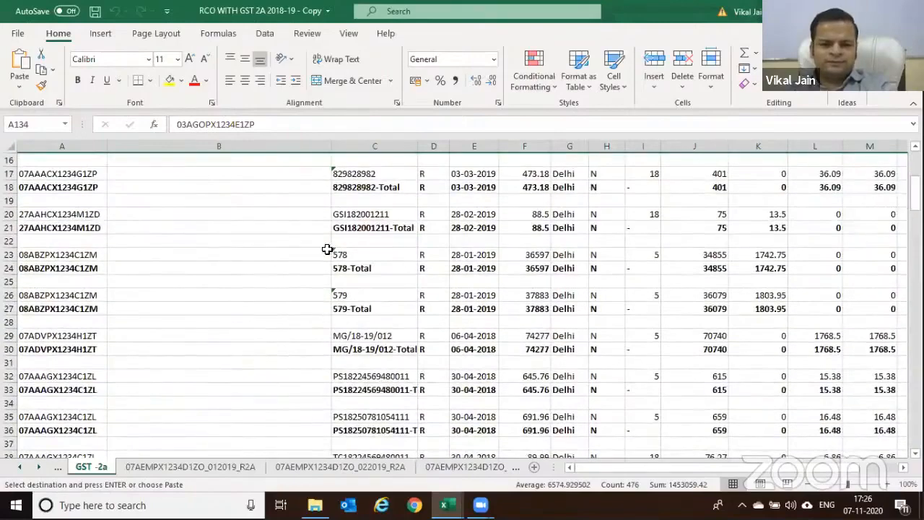
pyautogui.scroll(-3, 278, 247)
pyautogui.scroll(-11, 355, 222)
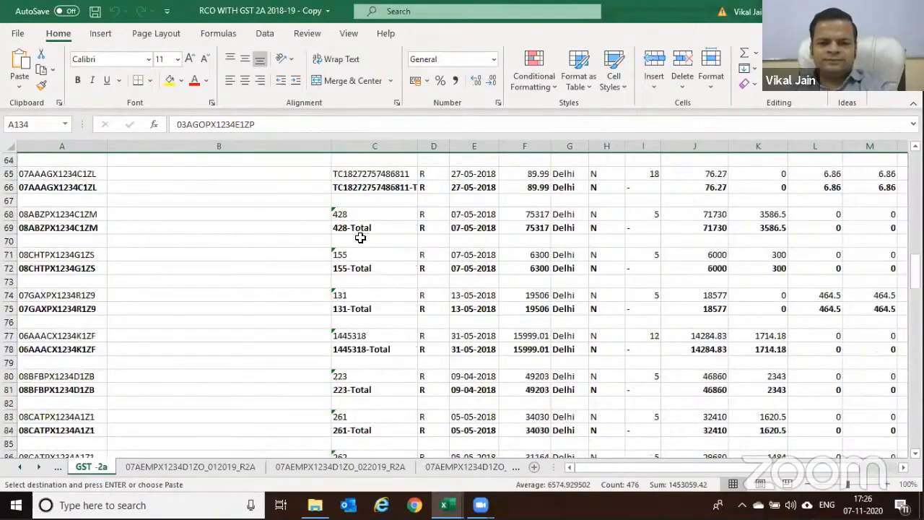
pyautogui.scroll(-7, 72, 264)
pyautogui.scroll(-13, 351, 251)
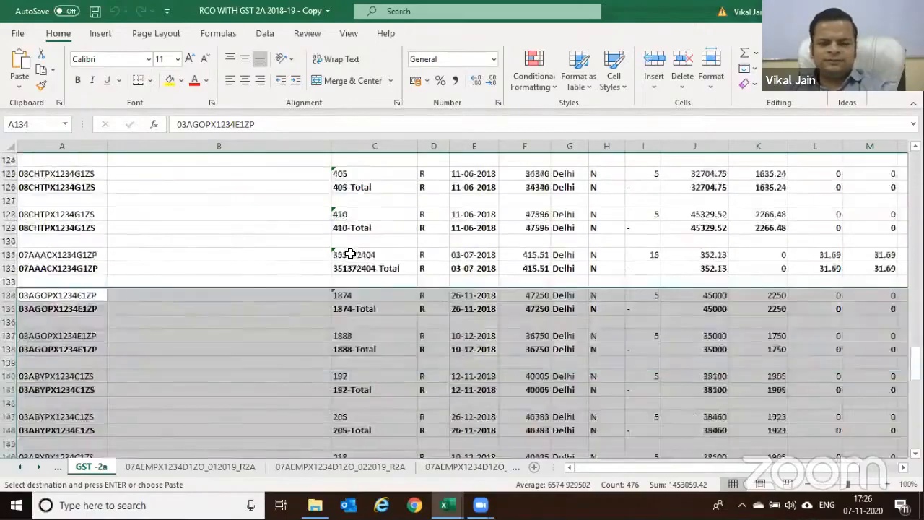
pyautogui.scroll(-13, 351, 254)
pyautogui.scroll(20, 350, 257)
pyautogui.scroll(16, 350, 257)
pyautogui.click(64, 208)
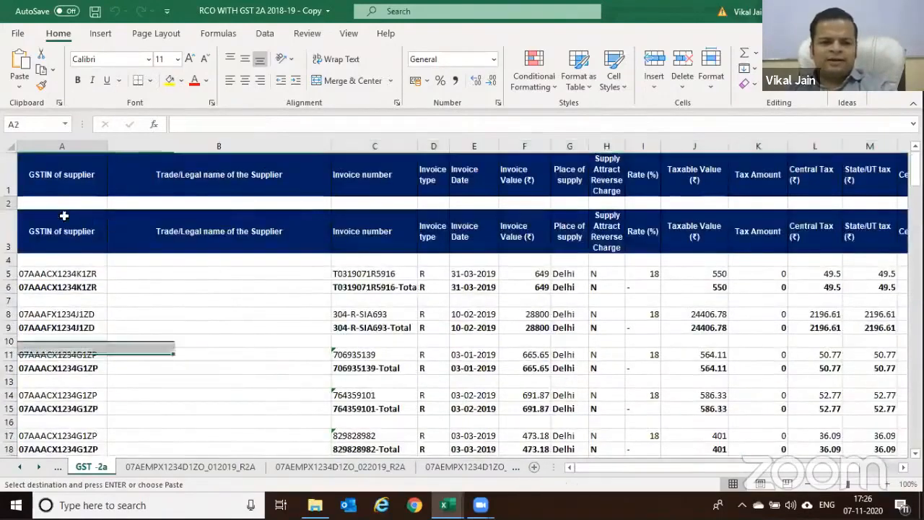
# Delete the repeated header rows 2–3 from the GST -2a sheet
pyautogui.press('Return')
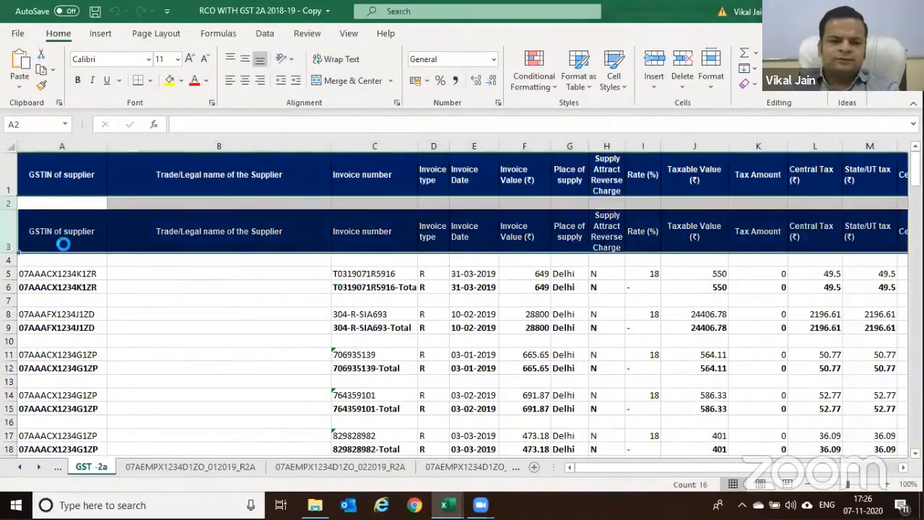
pyautogui.hotkey('ctrl', '-')
pyautogui.press('Down')
pyautogui.press('Up')
pyautogui.press('Up')
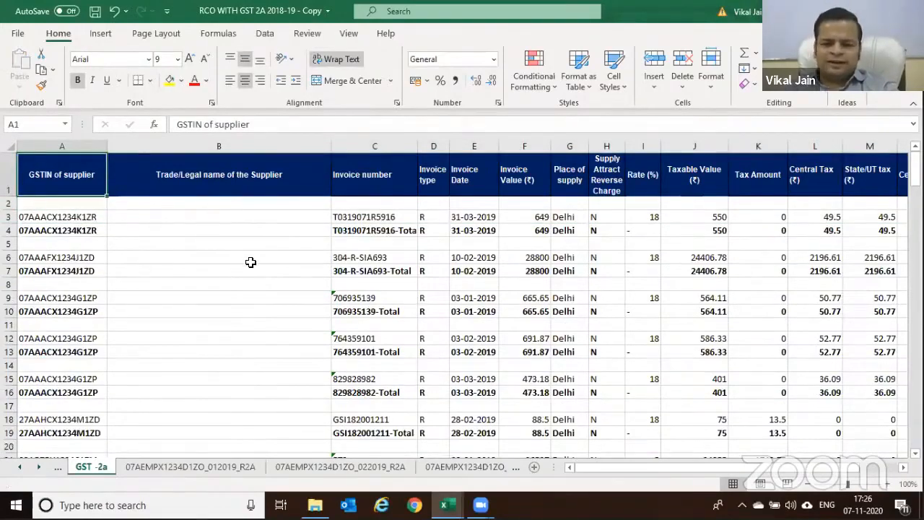
# Apply AutoFilter and filter GSTIN of supplier to show only (Blanks)
pyautogui.hotkey('ctrl', 'shift', 'End')
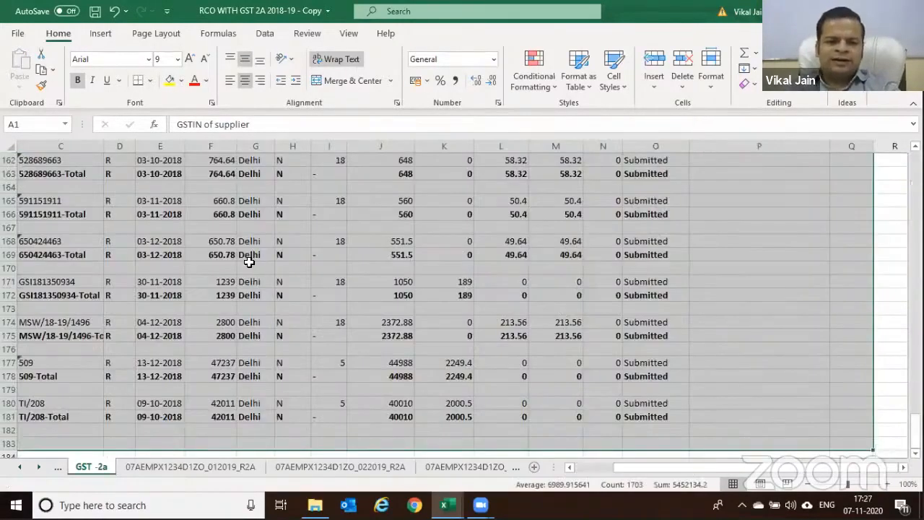
pyautogui.hotkey('ctrl', 'Home')
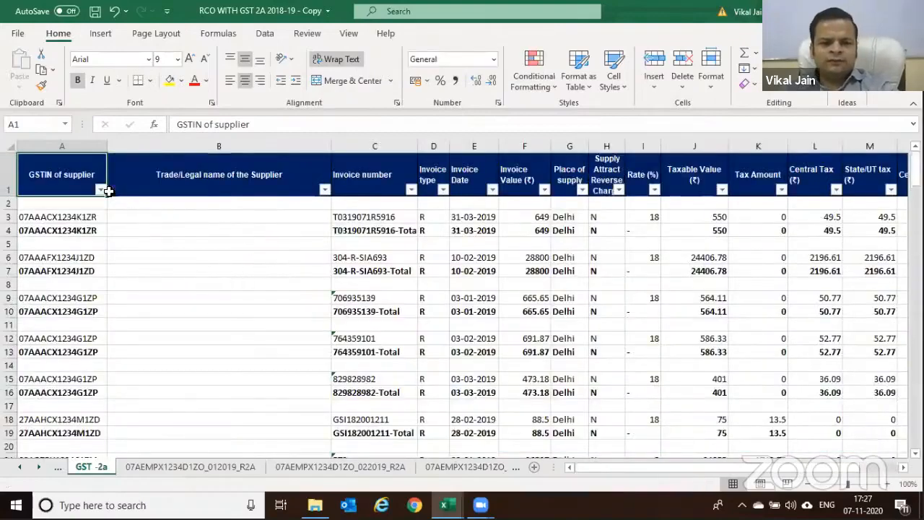
pyautogui.click(99, 189)
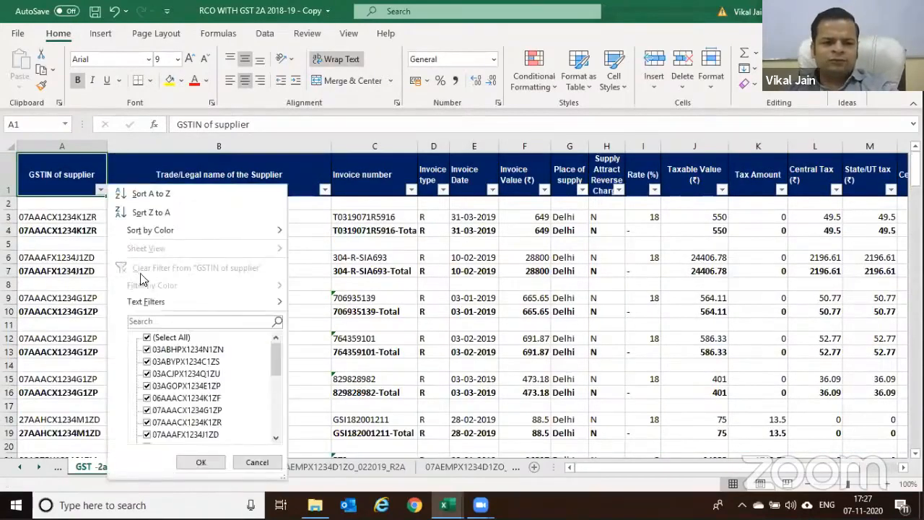
pyautogui.click(187, 338)
pyautogui.moveTo(272, 364); pyautogui.dragTo(273, 415)
pyautogui.click(155, 436)
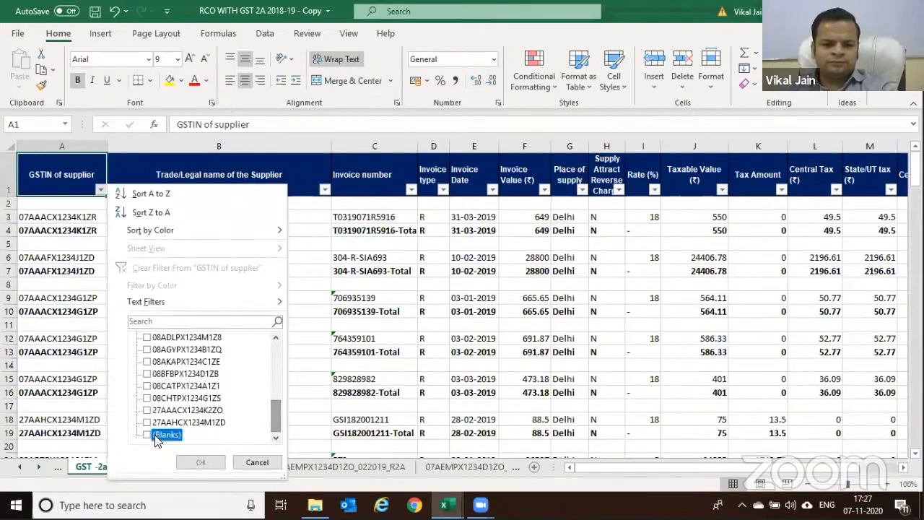
pyautogui.click(200, 462)
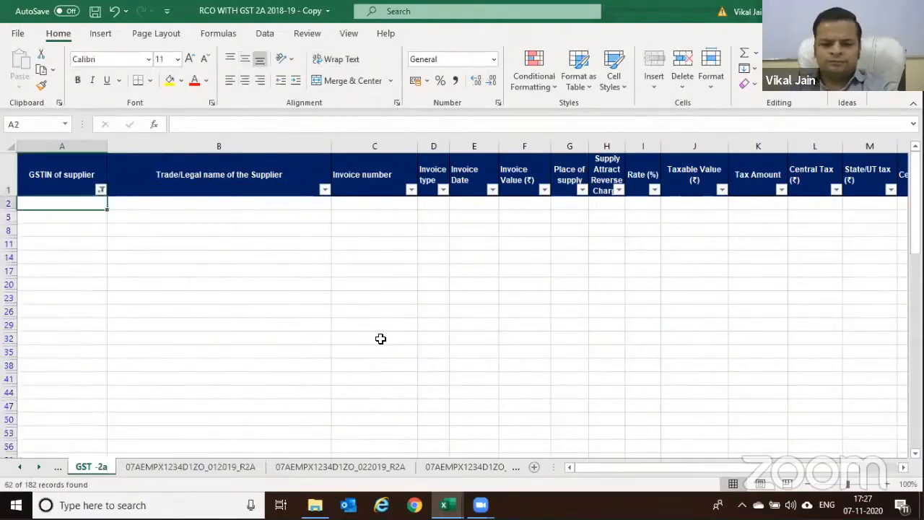
# Delete all the filtered blank rows and clear the filter
pyautogui.hotkey('shift', 'Down')
pyautogui.hotkey('shift', 'Down')
pyautogui.hotkey('shift', 'Down')
pyautogui.hotkey('shift', 'Down')
pyautogui.hotkey('shift', 'Down')
pyautogui.hotkey('shift', 'Down')
pyautogui.hotkey('shift', 'Down')
pyautogui.hotkey('shift', 'Down')
pyautogui.hotkey('shift', 'Down')
pyautogui.hotkey('shift', 'Down')
pyautogui.hotkey('shift', 'Down')
pyautogui.hotkey('shift', 'Down')
pyautogui.hotkey('shift', 'Down')
pyautogui.hotkey('shift', 'Down')
pyautogui.hotkey('shift', 'Down')
pyautogui.hotkey('shift', 'Down')
pyautogui.hotkey('shift', 'Down')
pyautogui.hotkey('shift', 'Down')
pyautogui.hotkey('shift', 'Down')
pyautogui.hotkey('shift', 'Down')
pyautogui.hotkey('shift', 'Down')
pyautogui.hotkey('shift', 'Down')
pyautogui.hotkey('shift', 'Down')
pyautogui.hotkey('shift', 'Down')
pyautogui.hotkey('shift', 'Down')
pyautogui.hotkey('shift', 'Down')
pyautogui.hotkey('shift', 'Down')
pyautogui.hotkey('shift', 'Down')
pyautogui.hotkey('shift', 'Down')
pyautogui.hotkey('shift', 'Down')
pyautogui.hotkey('shift', 'Down')
pyautogui.hotkey('shift', 'Down')
pyautogui.hotkey('shift', 'Down')
pyautogui.hotkey('shift', 'Down')
pyautogui.hotkey('shift', 'Down')
pyautogui.hotkey('shift', 'Down')
pyautogui.hotkey('shift', 'Down')
pyautogui.hotkey('shift', 'Down')
pyautogui.hotkey('shift', 'Down')
pyautogui.hotkey('shift', 'Down')
pyautogui.hotkey('shift', 'Down')
pyautogui.hotkey('shift', 'Down')
pyautogui.hotkey('shift', 'Down')
pyautogui.hotkey('shift', 'Down')
pyautogui.hotkey('shift', 'Down')
pyautogui.hotkey('shift', 'Up')
pyautogui.hotkey('shift', 'Up')
pyautogui.hotkey('shift', 'Up')
pyautogui.hotkey('shift', 'Down')
pyautogui.hotkey('shift', 'space')
pyautogui.hotkey('ctrl', '-')
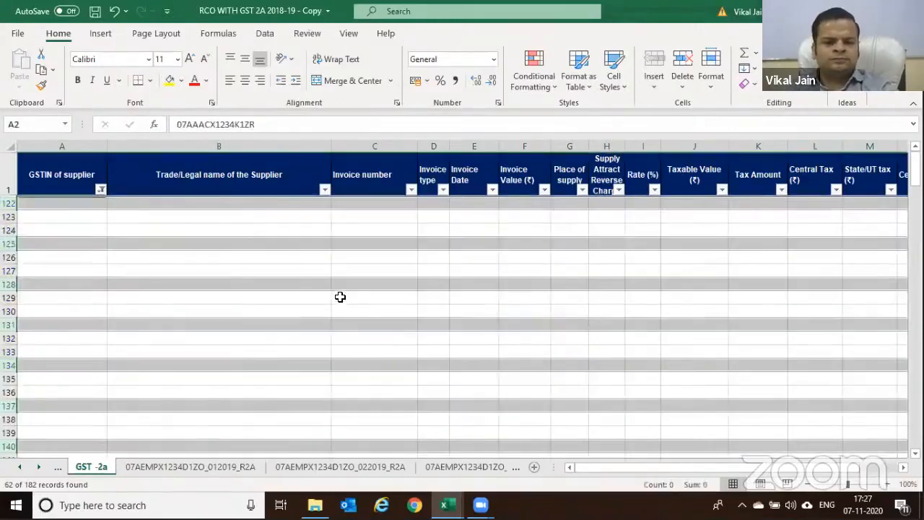
pyautogui.hotkey('ctrl', 'shift', 'l')
# Check the invoice values in F3 through F13 of the cleaned data
pyautogui.click(303, 245)
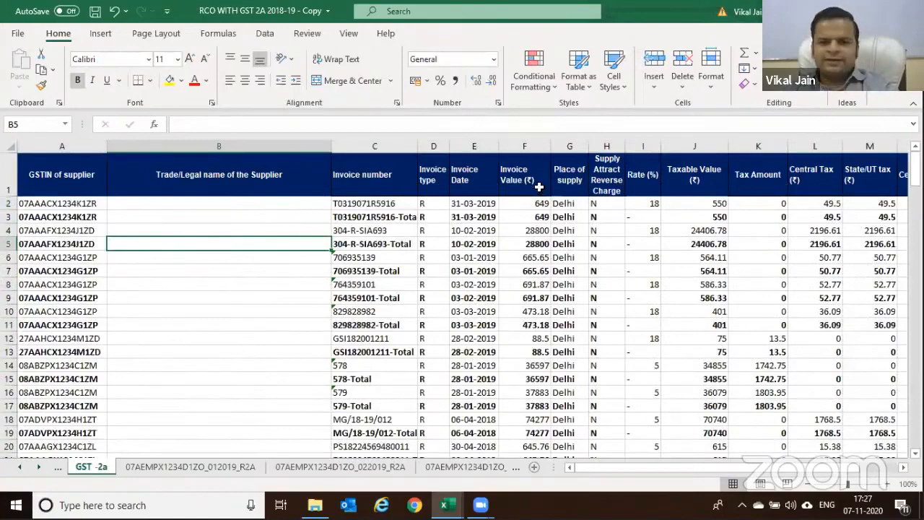
pyautogui.click(523, 217)
pyautogui.click(513, 244)
pyautogui.click(528, 274)
pyautogui.click(530, 299)
pyautogui.click(536, 325)
pyautogui.click(536, 352)
pyautogui.click(26, 177)
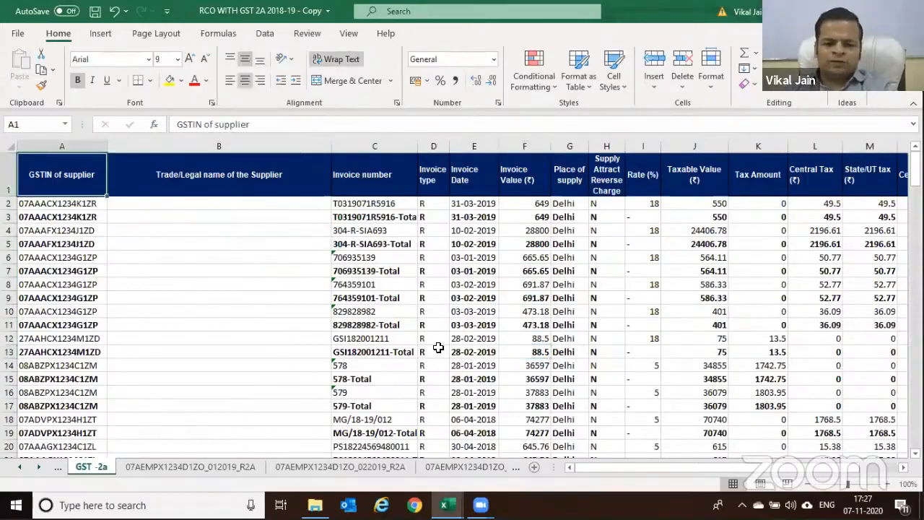
# Turn the filters back on and autofit column C to the longest invoice number
pyautogui.hotkey('ctrl', 'shift', 'End')
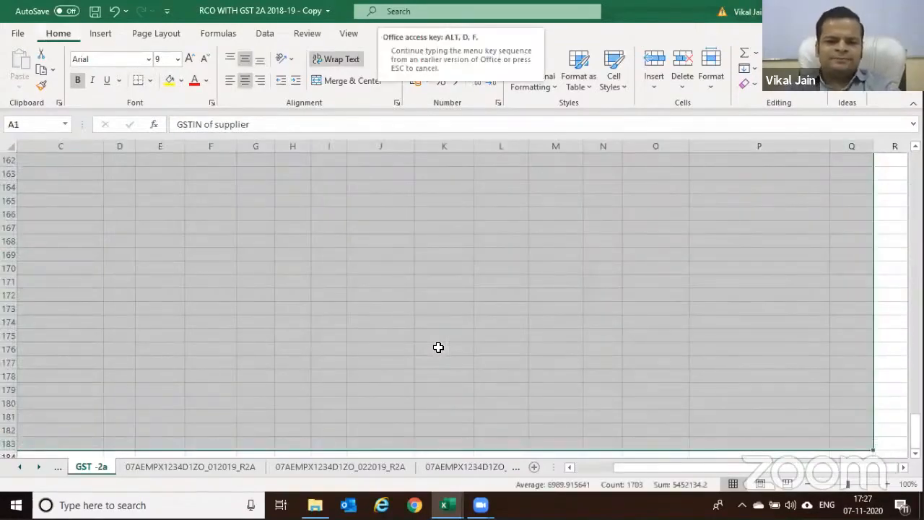
pyautogui.hotkey('ctrl', 'Home')
pyautogui.press('Right')
pyautogui.press('Right')
pyautogui.press('Right')
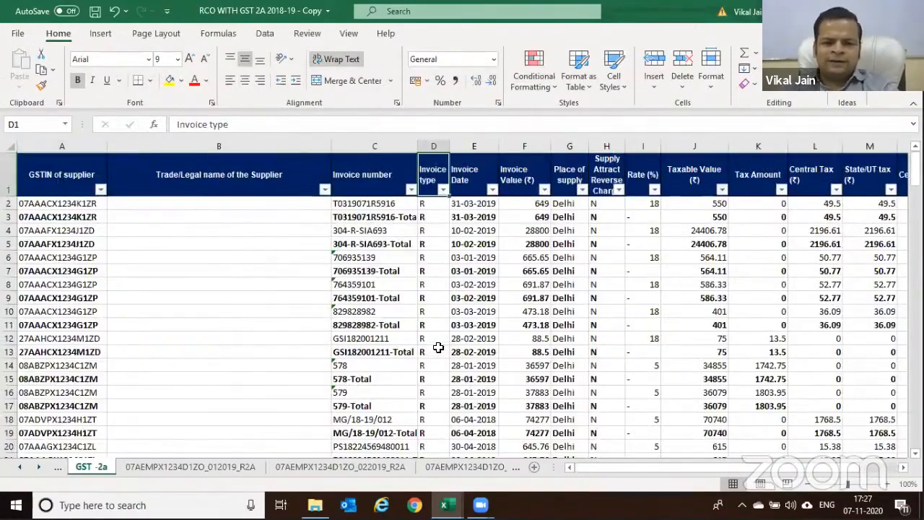
pyautogui.doubleClick(418, 146)
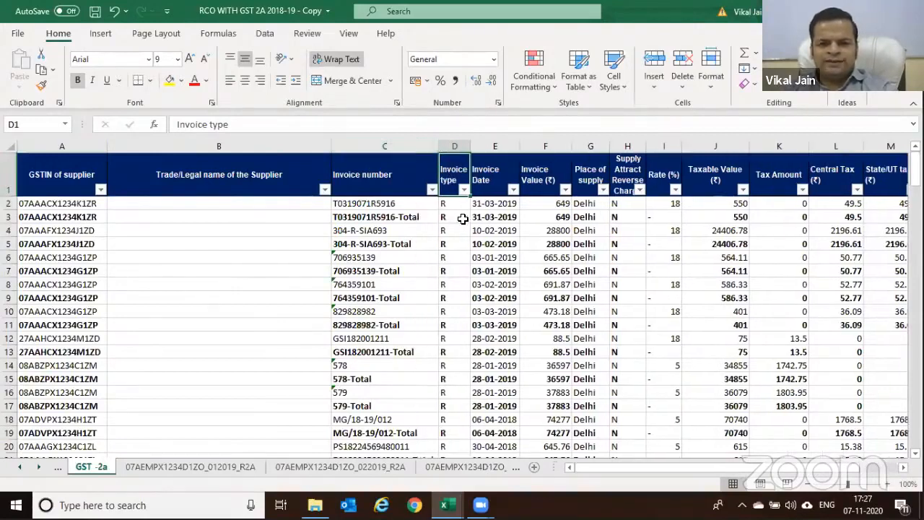
pyautogui.click(551, 216)
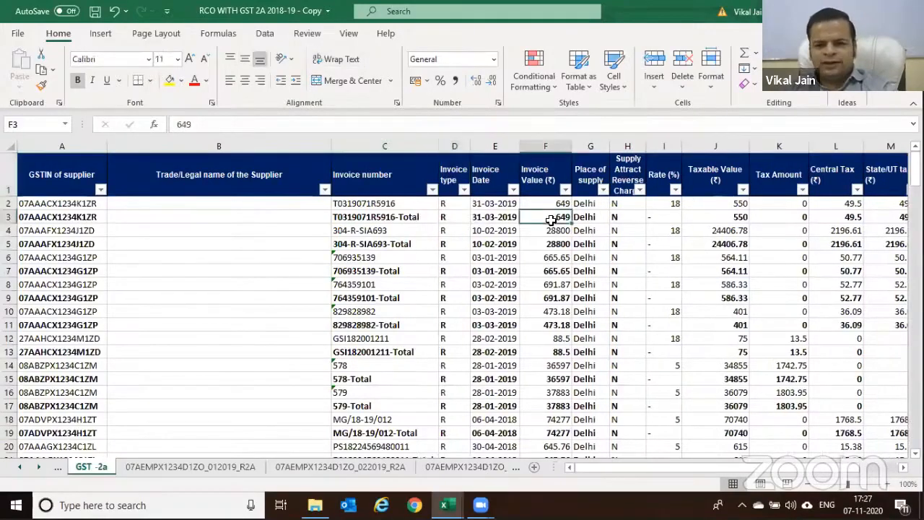
# Filter Invoice number by 'total', delete those subtotal rows, and switch the filter off
pyautogui.click(366, 175)
pyautogui.click(370, 218)
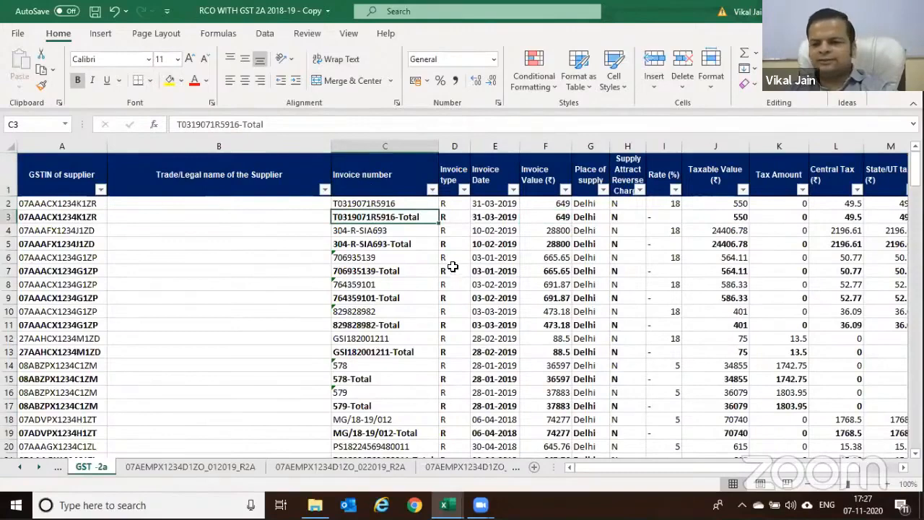
pyautogui.click(431, 189)
pyautogui.write('total')
pyautogui.press('Return')
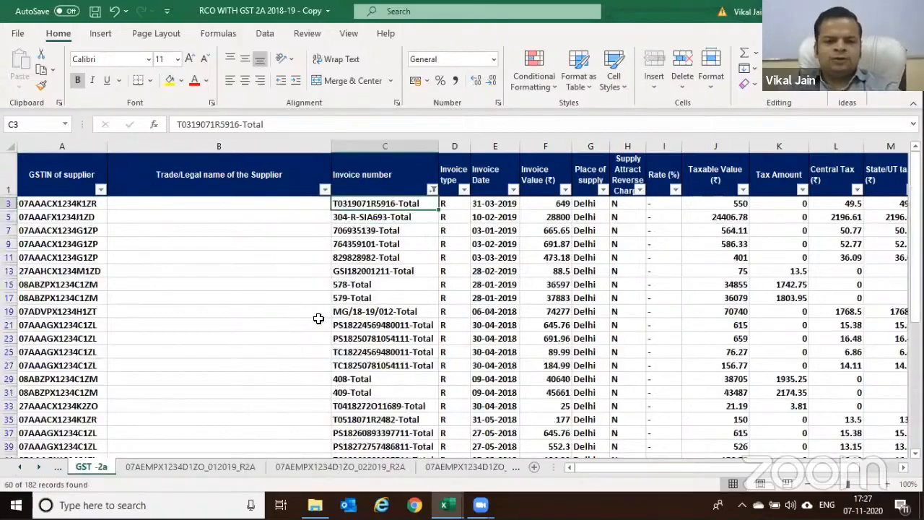
pyautogui.scroll(-12, 318, 318)
pyautogui.hotkey('ctrl', 'a')
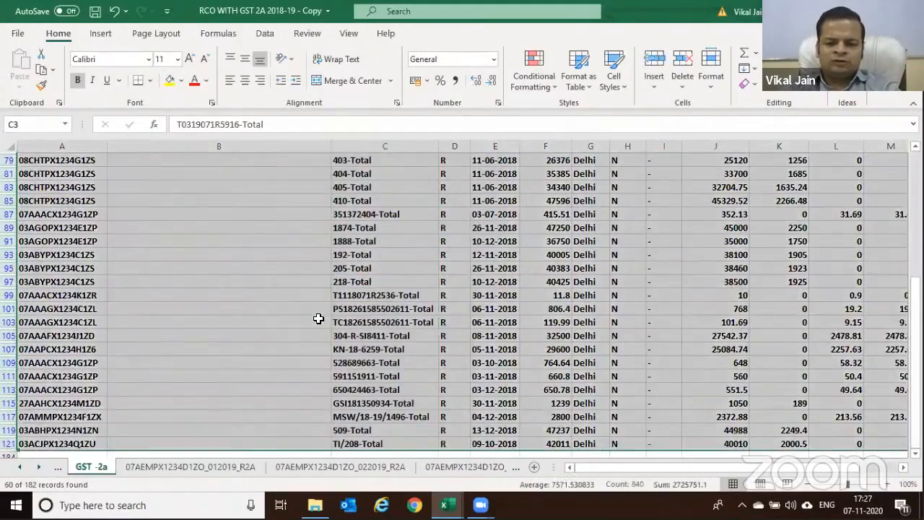
pyautogui.hotkey('ctrl', '-')
pyautogui.hotkey('alt', 'd')
pyautogui.press('f')
pyautogui.press('f')
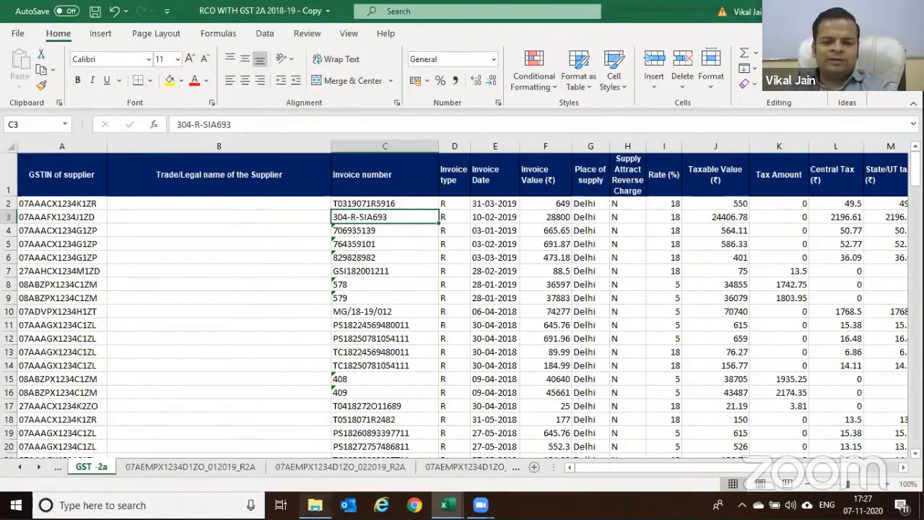
pyautogui.click(315, 505)
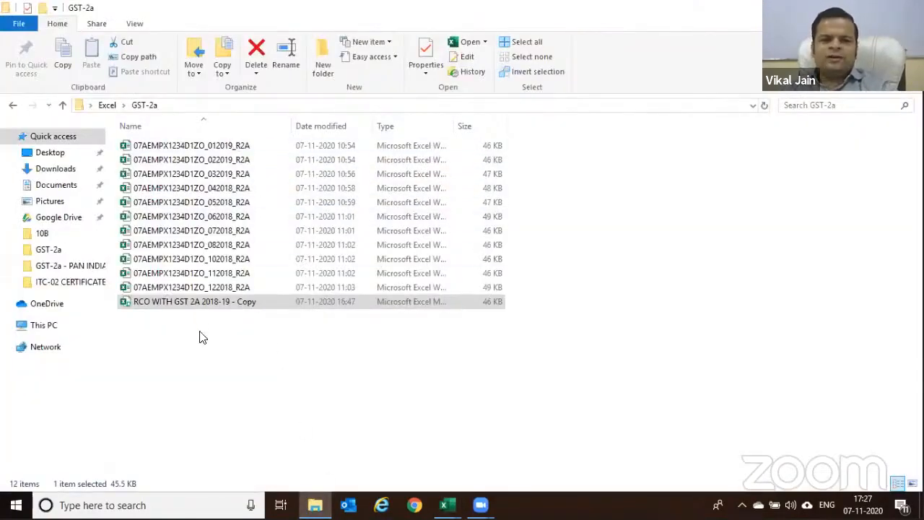
# Return from the GST-2a folder to the RCO WITH GST 2A 2018-19 - Copy workbook
pyautogui.hotkey('alt', 'Tab')
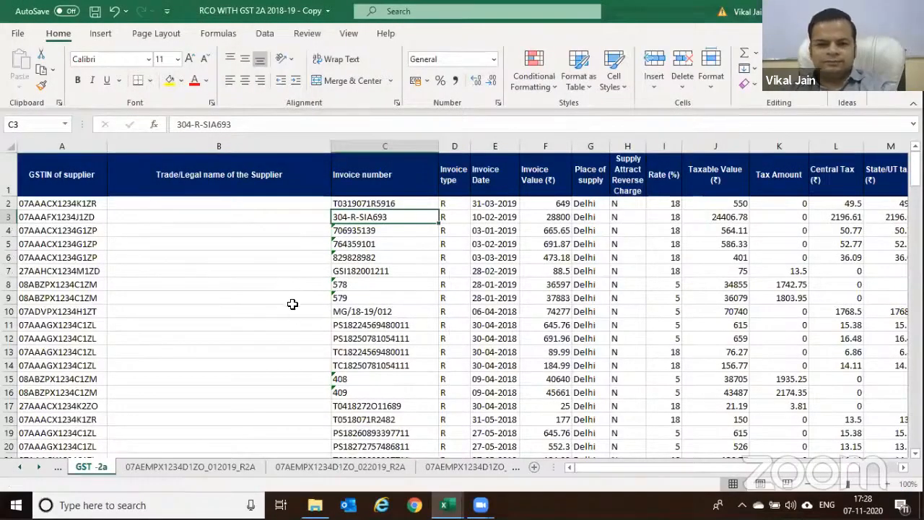
# Switch to the Purchases sheet and inspect its invoice and GST number entries
pyautogui.click(18, 467)
pyautogui.click(19, 467)
pyautogui.click(19, 467)
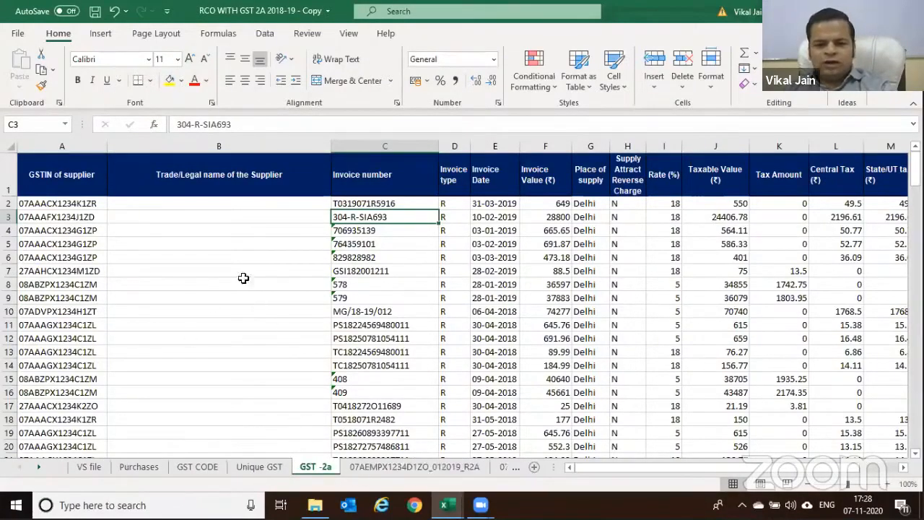
pyautogui.click(139, 467)
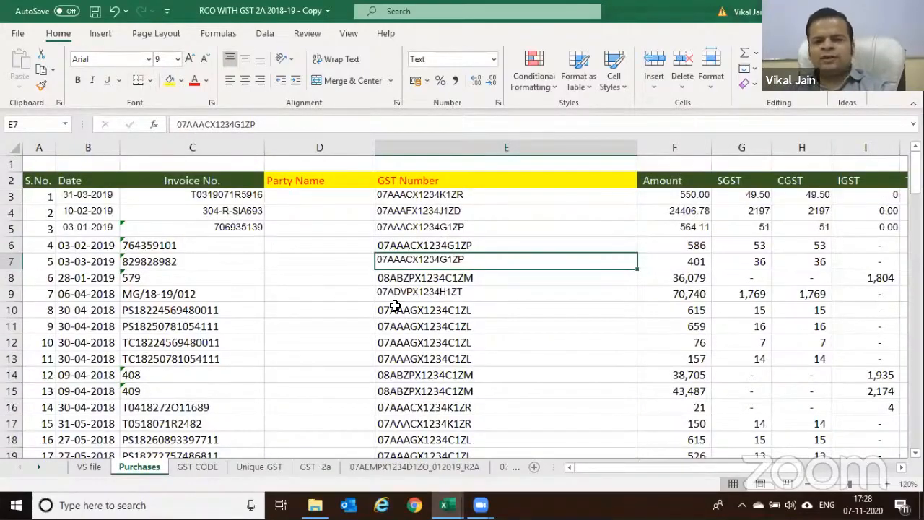
pyautogui.click(445, 209)
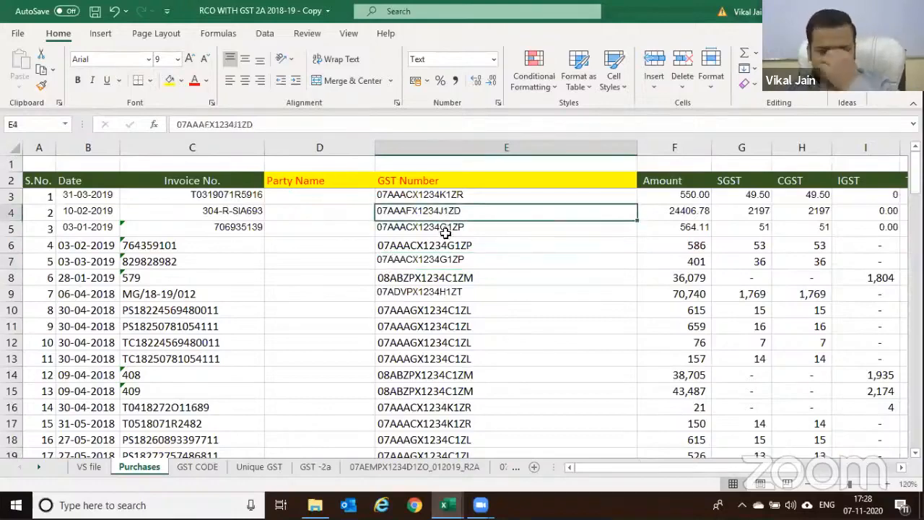
pyautogui.click(224, 193)
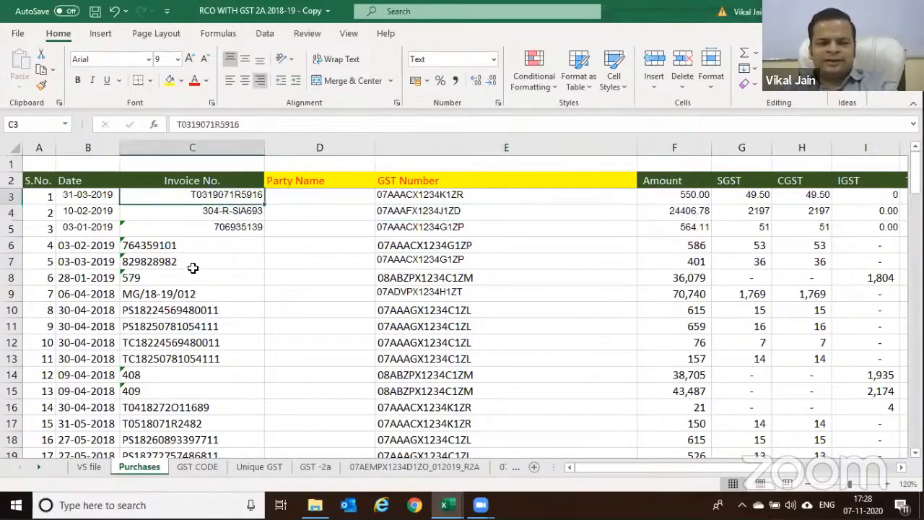
pyautogui.click(395, 211)
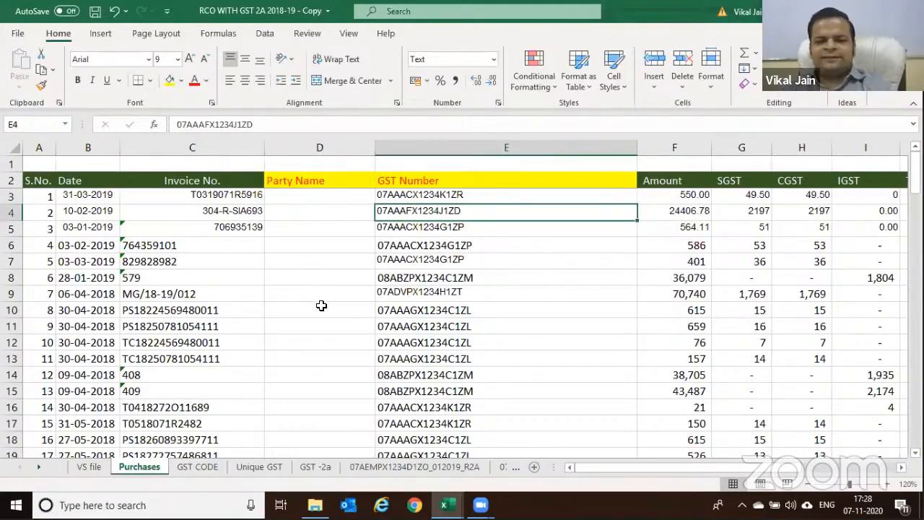
pyautogui.click(418, 264)
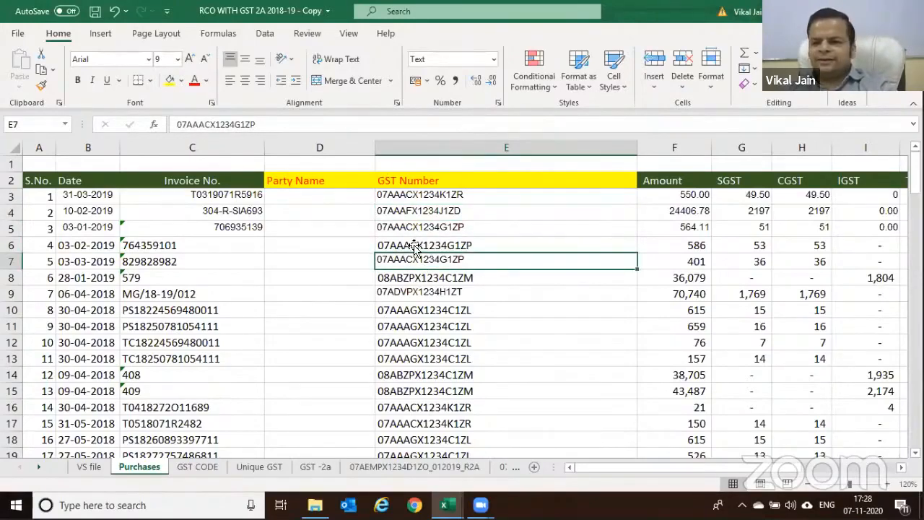
# Select the GST Number range E3:E54 and copy it
pyautogui.press('Up')
pyautogui.press('Up')
pyautogui.press('Up')
pyautogui.press('Up')
pyautogui.hotkey('shift', 'Down')
pyautogui.hotkey('shift', 'Down')
pyautogui.hotkey('shift', 'Down')
pyautogui.hotkey('shift', 'Down')
pyautogui.hotkey('shift', 'Down')
pyautogui.hotkey('shift', 'Down')
pyautogui.hotkey('shift', 'Down')
pyautogui.hotkey('shift', 'Down')
pyautogui.hotkey('shift', 'Down')
pyautogui.hotkey('shift', 'Down')
pyautogui.hotkey('shift', 'Down')
pyautogui.hotkey('shift', 'Down')
pyautogui.hotkey('shift', 'Down')
pyautogui.hotkey('shift', 'Down')
pyautogui.hotkey('shift', 'Down')
pyautogui.hotkey('shift', 'Down')
pyautogui.hotkey('shift', 'Down')
pyautogui.hotkey('shift', 'Down')
pyautogui.hotkey('shift', 'Down')
pyautogui.hotkey('shift', 'Down')
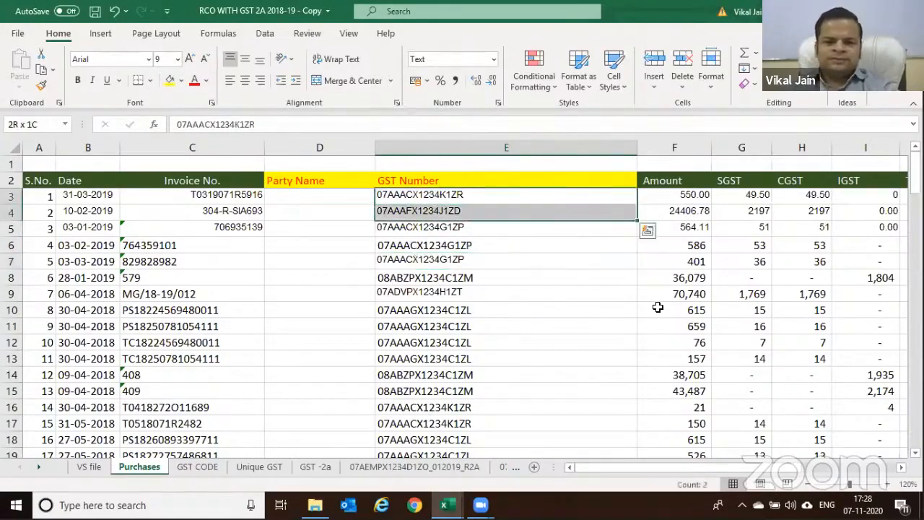
pyautogui.hotkey('shift', 'Down')
pyautogui.hotkey('shift', 'Down')
pyautogui.hotkey('shift', 'Down')
pyautogui.hotkey('shift', 'Down')
pyautogui.hotkey('shift', 'Down')
pyautogui.hotkey('shift', 'Down')
pyautogui.hotkey('shift', 'Down')
pyautogui.hotkey('shift', 'Down')
pyautogui.hotkey('shift', 'Down')
pyautogui.hotkey('shift', 'Down')
pyautogui.hotkey('shift', 'Down')
pyautogui.hotkey('shift', 'Down')
pyautogui.hotkey('shift', 'Down')
pyautogui.hotkey('shift', 'Down')
pyautogui.hotkey('shift', 'Down')
pyautogui.hotkey('shift', 'Down')
pyautogui.hotkey('shift', 'Down')
pyautogui.hotkey('shift', 'Down')
pyautogui.hotkey('shift', 'Down')
pyautogui.hotkey('shift', 'Down')
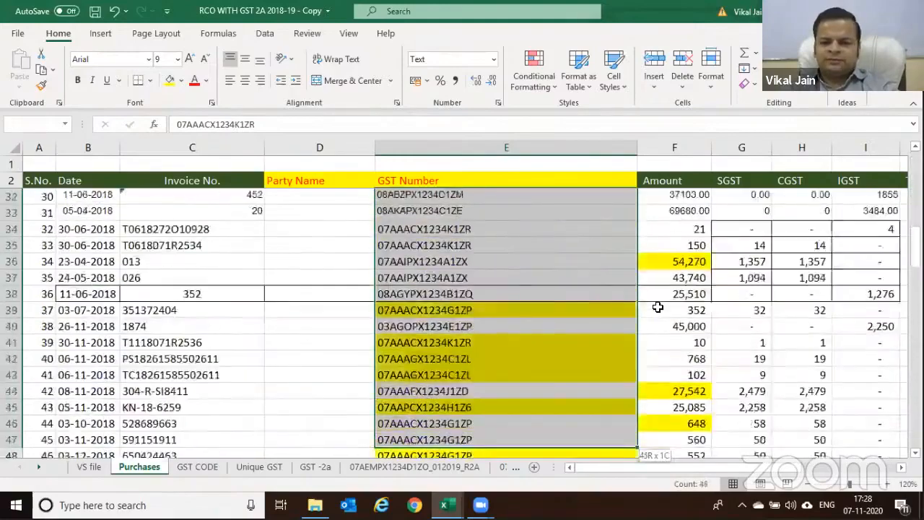
pyautogui.hotkey('shift', 'Up')
pyautogui.hotkey('shift', 'Up')
pyautogui.hotkey('shift', 'Up')
pyautogui.hotkey('shift', 'Up')
pyautogui.hotkey('shift', 'Up')
pyautogui.hotkey('shift', 'Up')
pyautogui.hotkey('shift', 'Up')
pyautogui.hotkey('shift', 'Up')
pyautogui.hotkey('shift', 'Up')
pyautogui.hotkey('shift', 'Up')
pyautogui.hotkey('shift', 'Up')
pyautogui.hotkey('shift', 'Up')
pyautogui.hotkey('shift', 'Up')
pyautogui.hotkey('shift', 'Up')
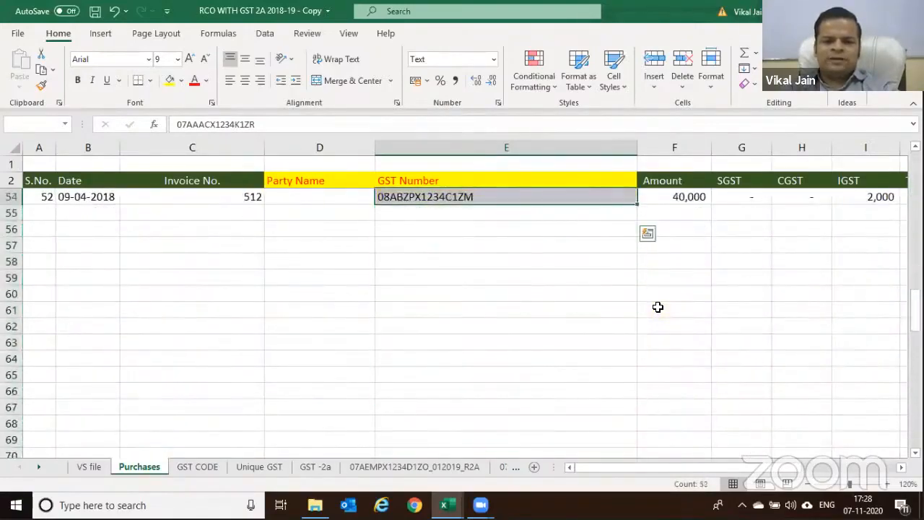
pyautogui.hotkey('ctrl', 'c')
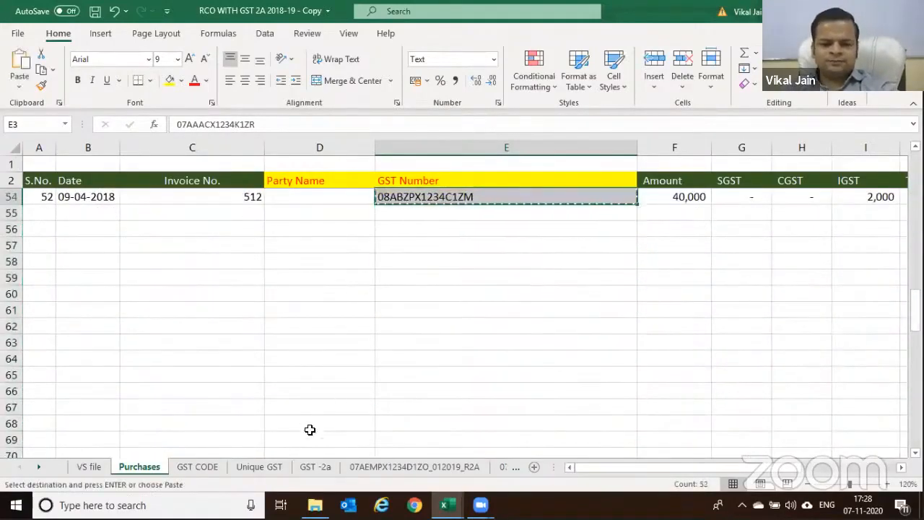
# Paste the Purchases GST numbers into Unique GST starting at A2
pyautogui.click(258, 466)
pyautogui.click(55, 174)
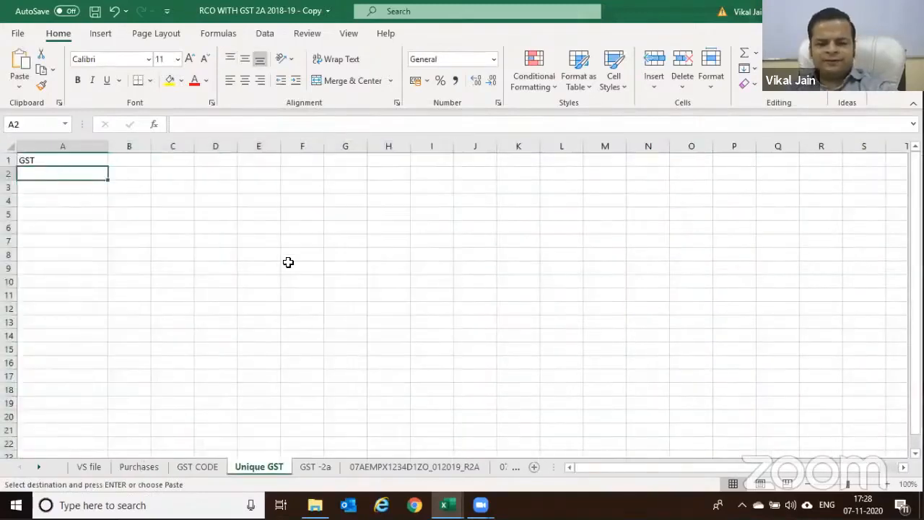
pyautogui.hotkey('ctrl', 'v')
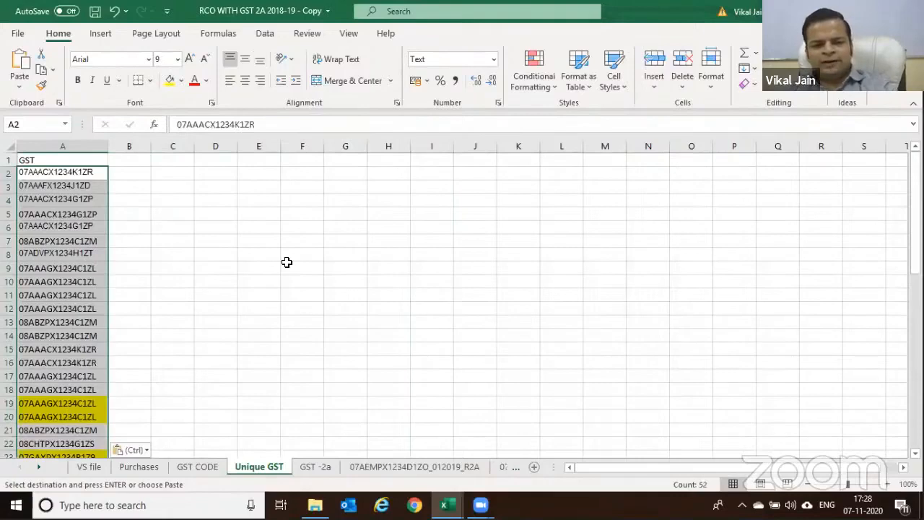
pyautogui.click(184, 265)
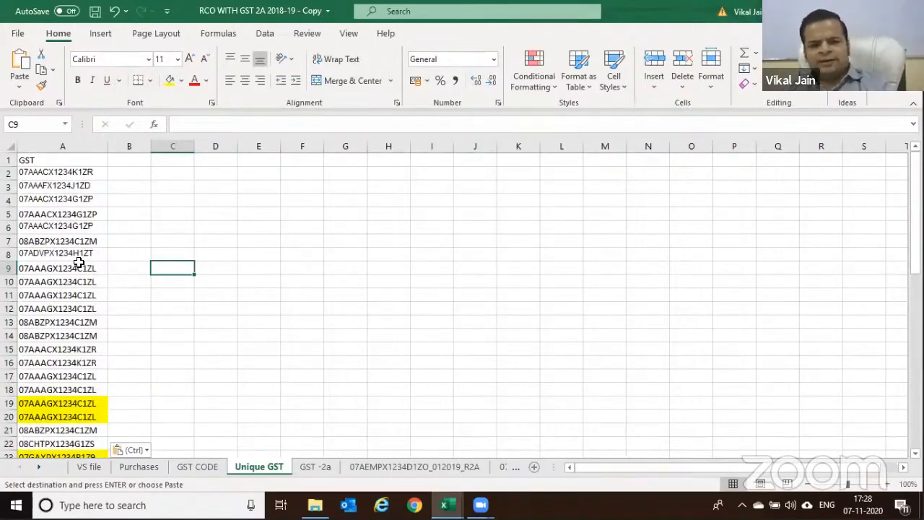
pyautogui.scroll(-1, 90, 273)
pyautogui.scroll(1, 92, 276)
pyautogui.click(82, 282)
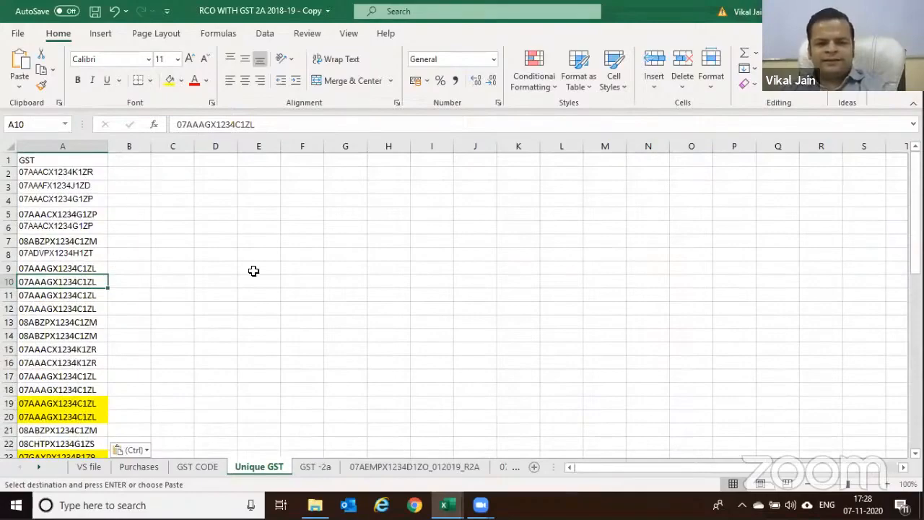
# Copy GST -2a supplier GSTINs A2:A61 and paste them at Unique GST A54
pyautogui.click(311, 467)
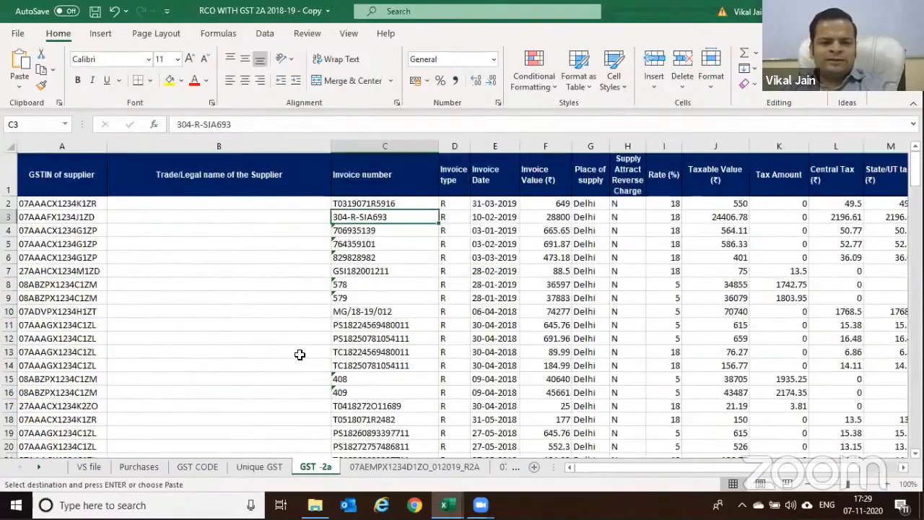
pyautogui.moveTo(65, 203); pyautogui.dragTo(65, 431)
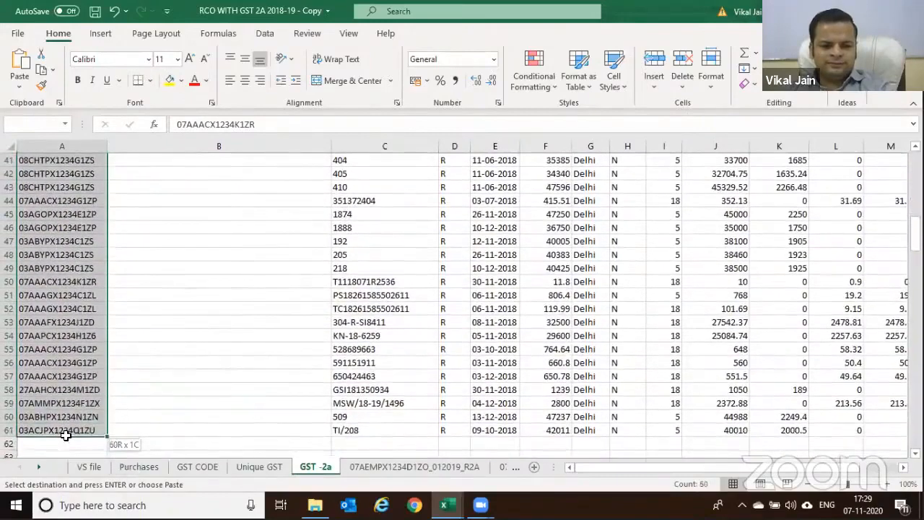
pyautogui.hotkey('ctrl', 'c')
pyautogui.click(260, 467)
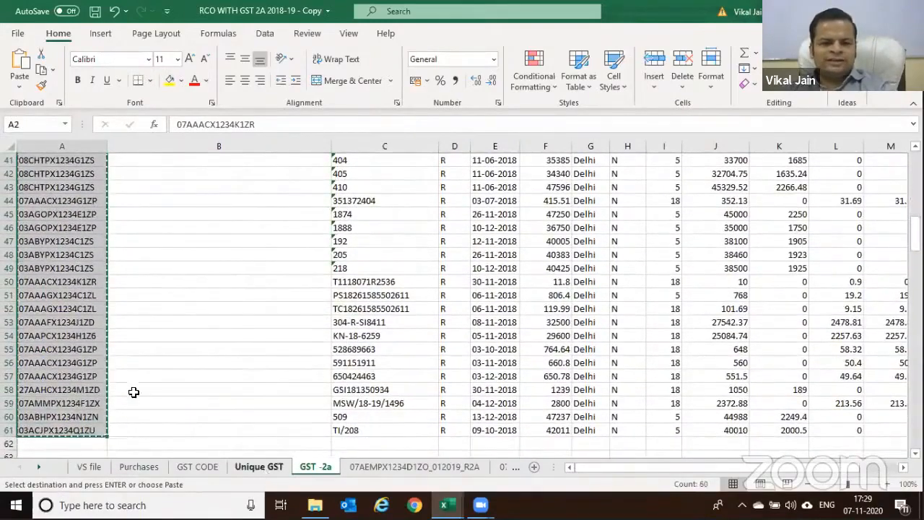
pyautogui.scroll(-5, 64, 385)
pyautogui.scroll(-8, 64, 386)
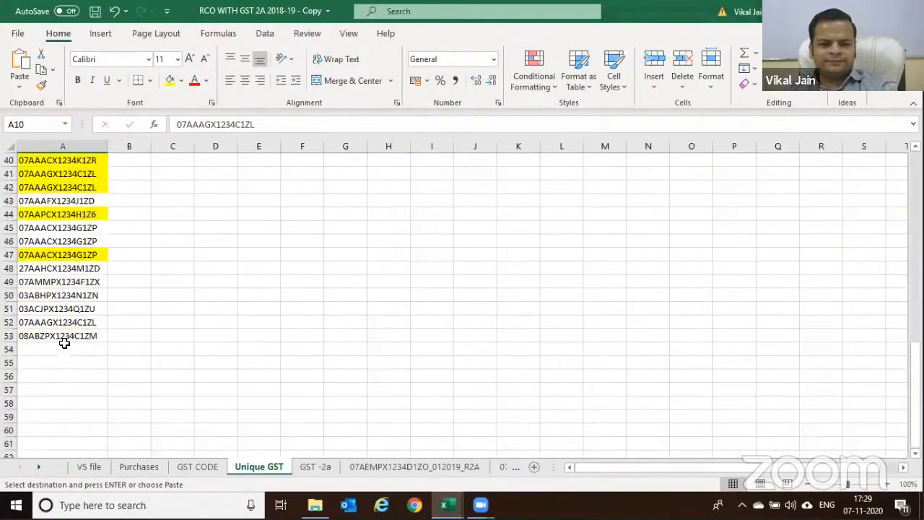
pyautogui.click(64, 348)
pyautogui.hotkey('ctrl', 'v')
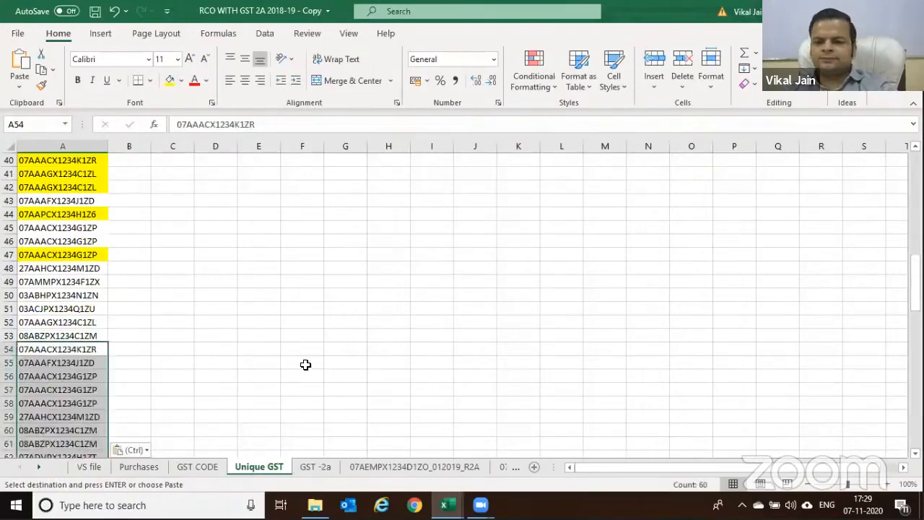
# Select the combined 112-entry GSTIN list in column A and cross-check the source sheets
pyautogui.scroll(13, 301, 359)
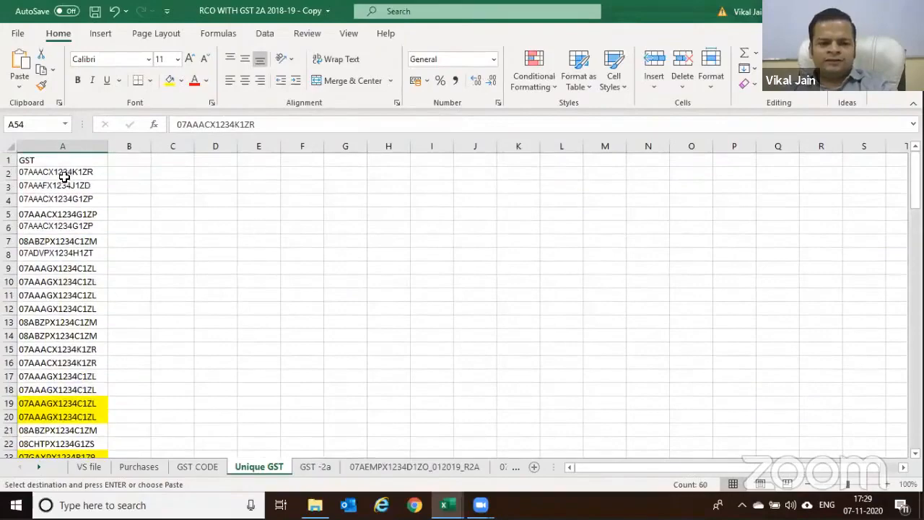
pyautogui.moveTo(62, 171); pyautogui.dragTo(68, 444)
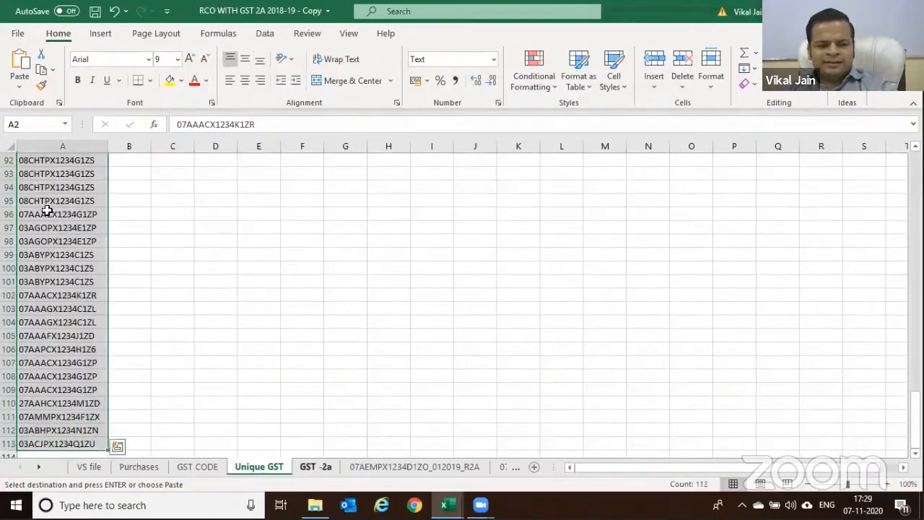
pyautogui.click(296, 464)
pyautogui.click(139, 466)
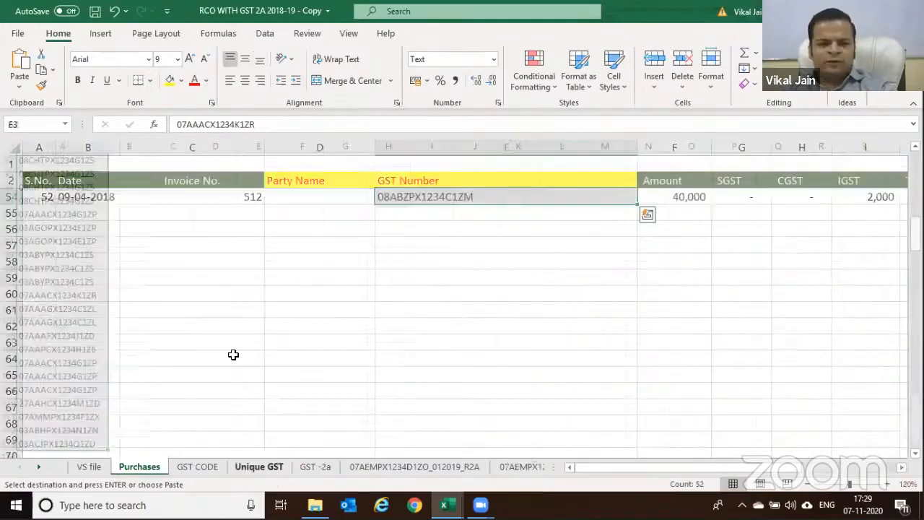
pyautogui.click(258, 467)
pyautogui.scroll(4, 235, 325)
pyautogui.scroll(12, 235, 321)
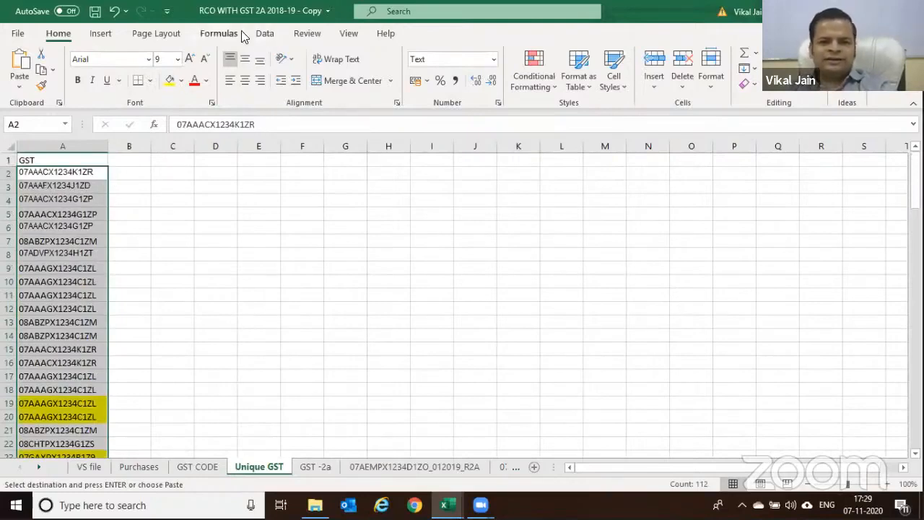
pyautogui.click(267, 35)
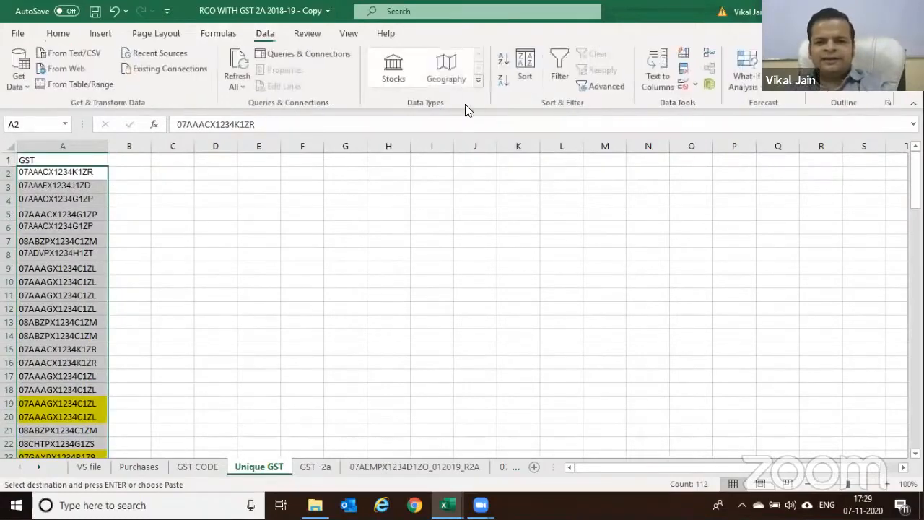
# Remove duplicates from column A, removing 89 entries and leaving 23 GSTINs in A2:A24, and select them
pyautogui.click(684, 70)
pyautogui.click(498, 307)
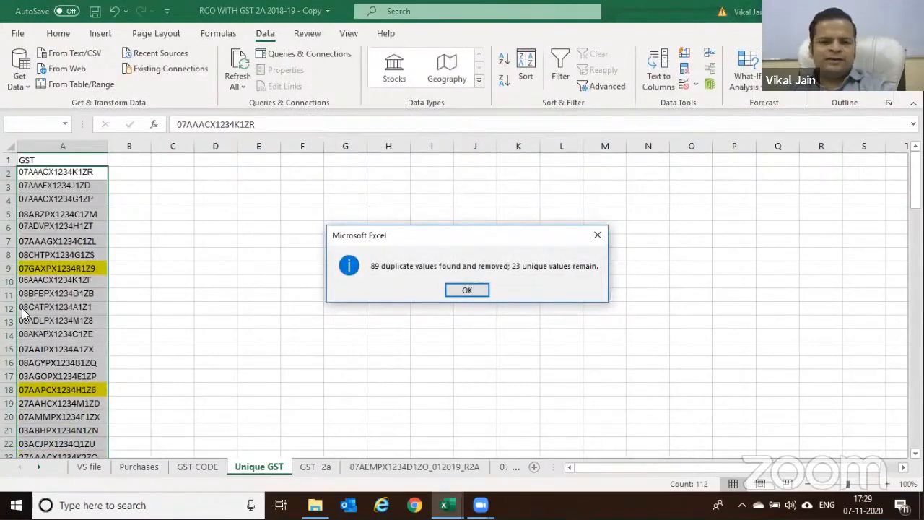
pyautogui.click(467, 290)
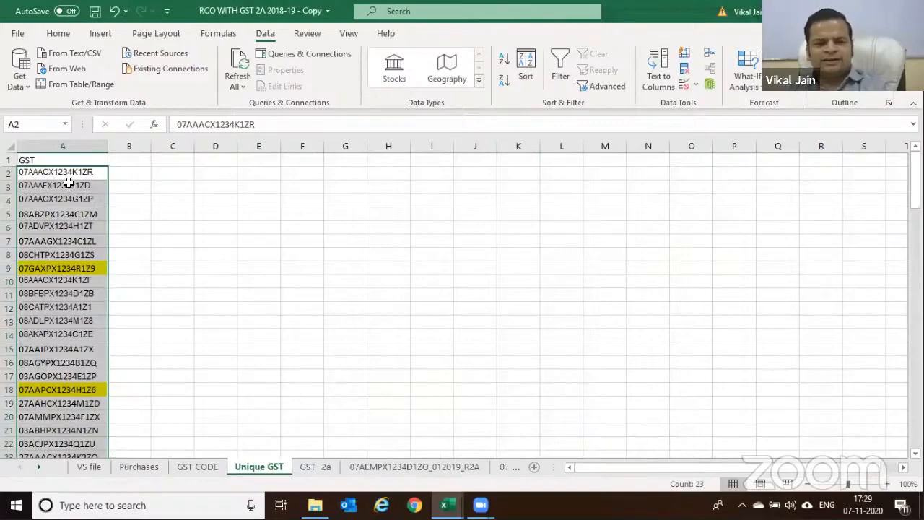
pyautogui.scroll(-2, 134, 231)
pyautogui.scroll(2, 143, 234)
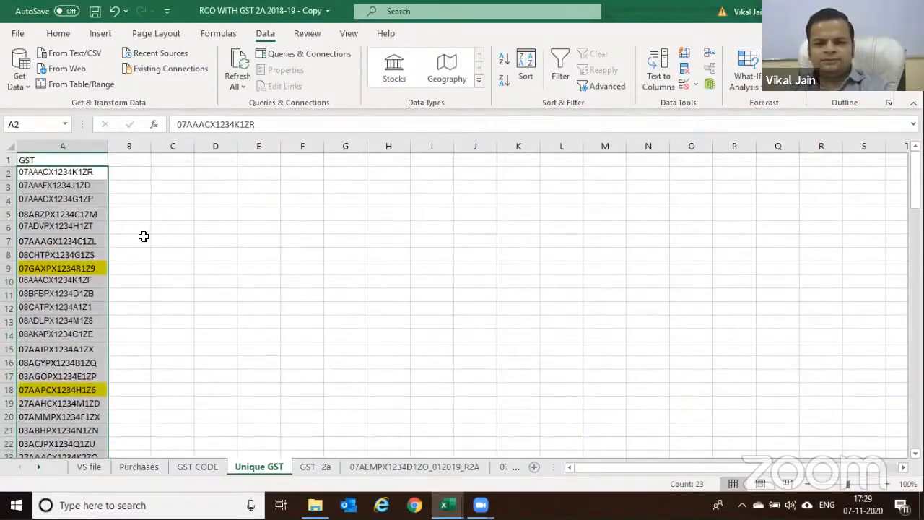
pyautogui.click(146, 238)
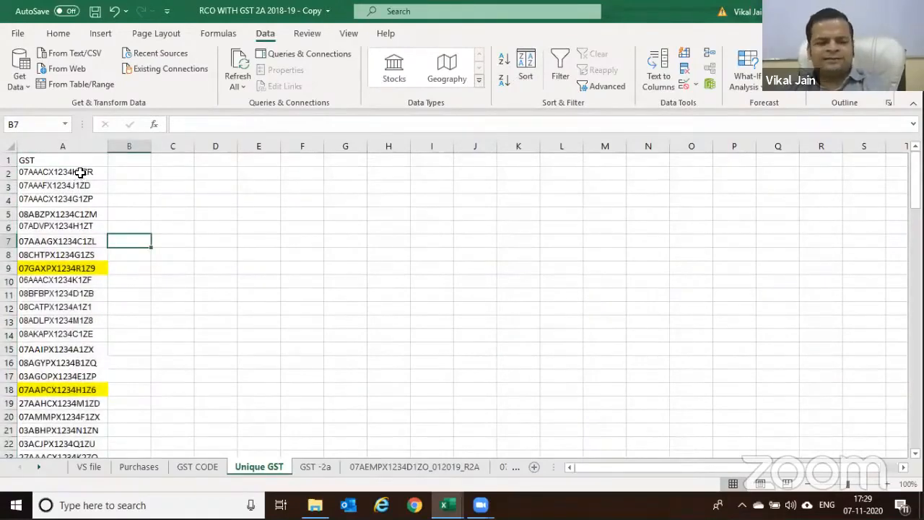
pyautogui.moveTo(80, 171); pyautogui.dragTo(68, 429)
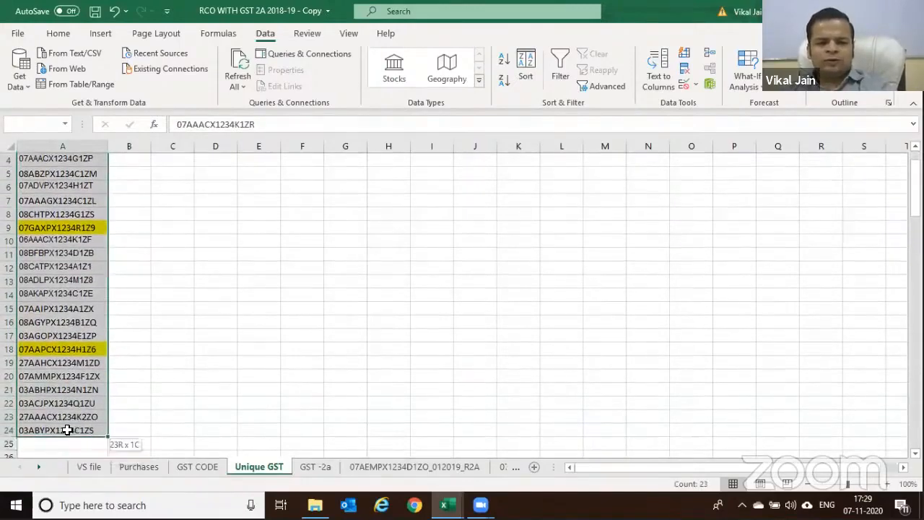
pyautogui.scroll(1, 264, 335)
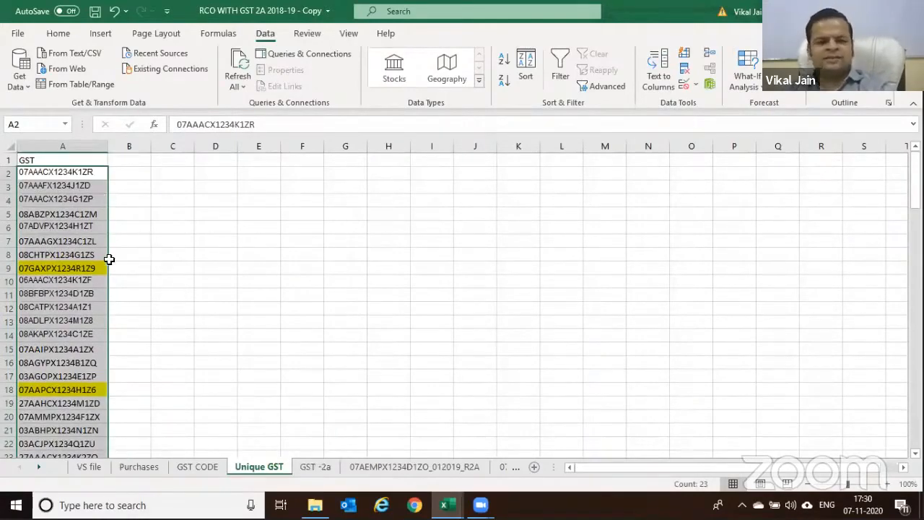
# Copy the 23 unique GSTINs and paste them into the VS file sheet from A8
pyautogui.hotkey('ctrl', 'c')
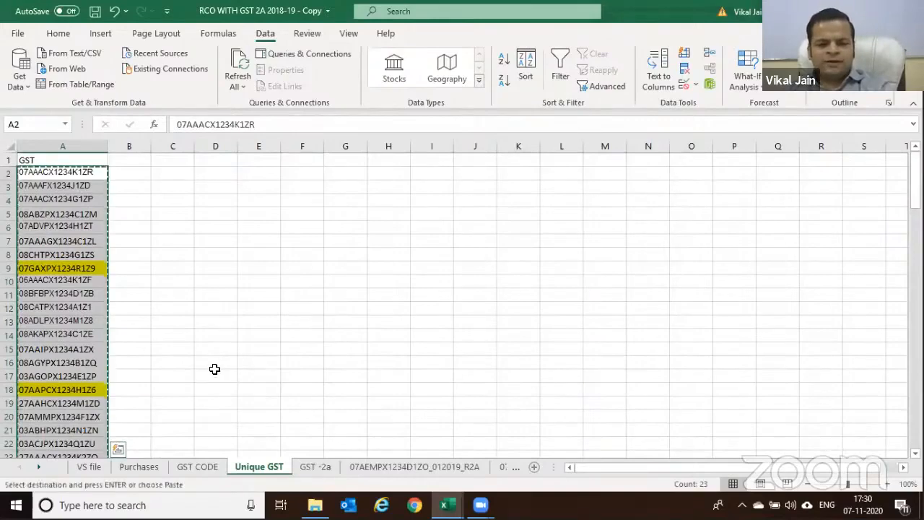
pyautogui.click(90, 467)
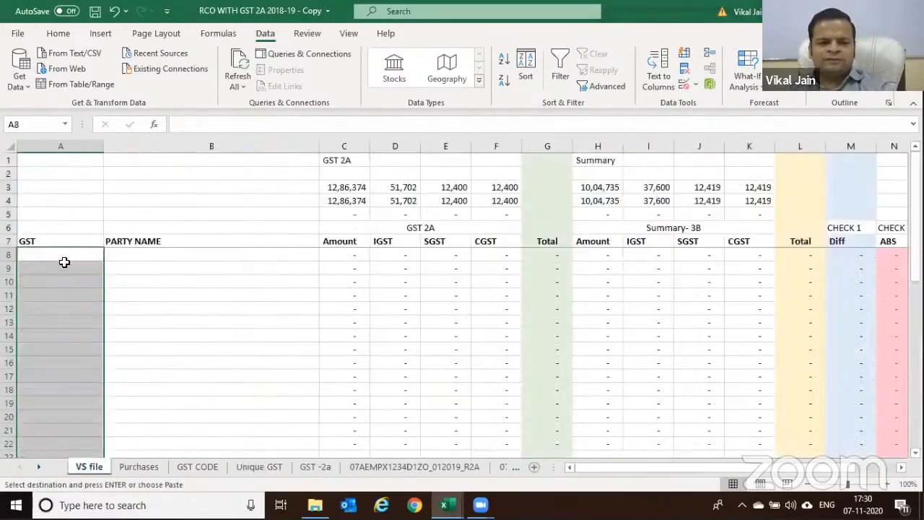
pyautogui.click(75, 253)
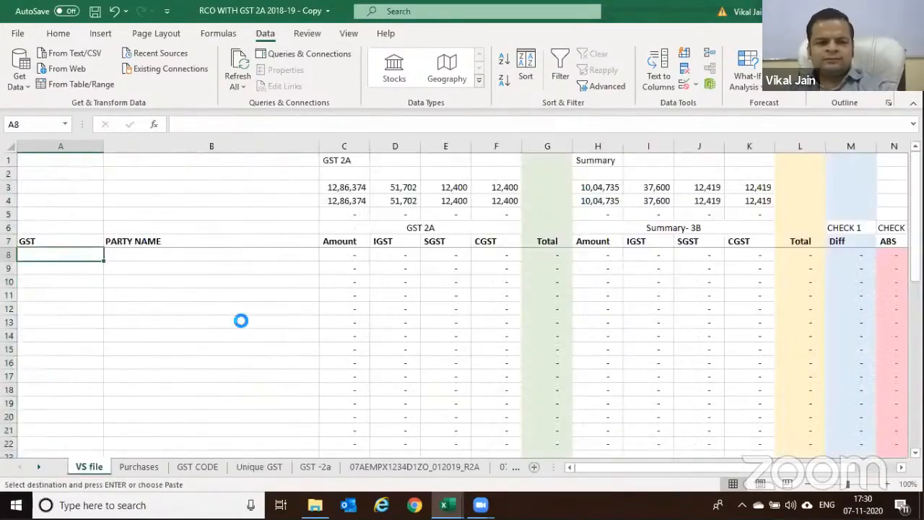
pyautogui.hotkey('ctrl', 'v')
# Inspect the SUMIFS formula in C8 without changing it
pyautogui.click(355, 255)
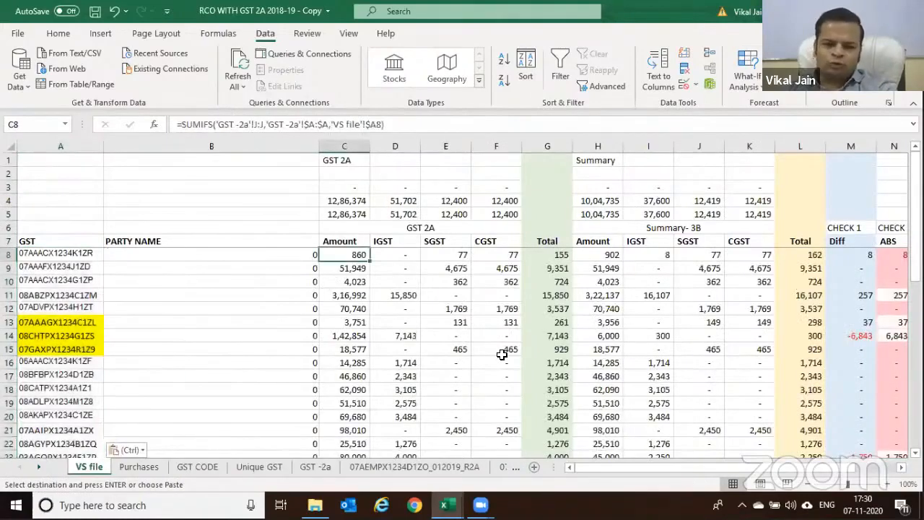
pyautogui.press('F2')
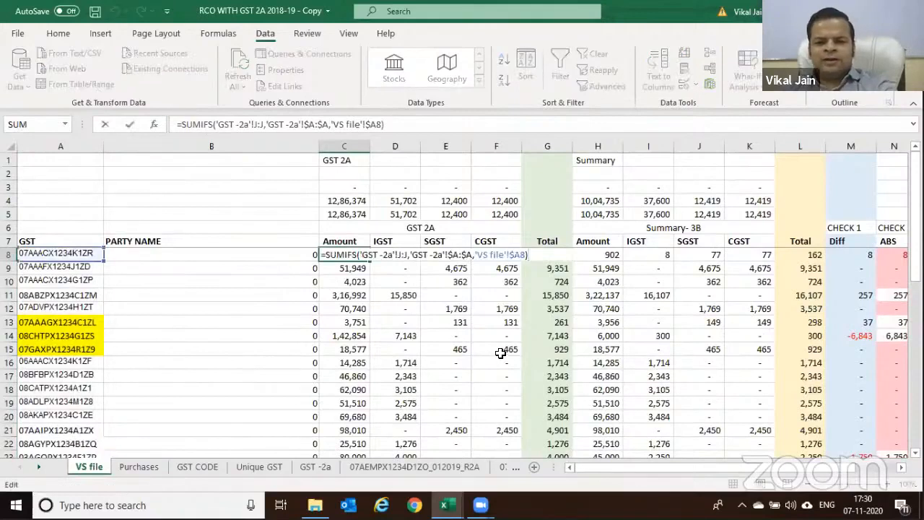
pyautogui.click(379, 254)
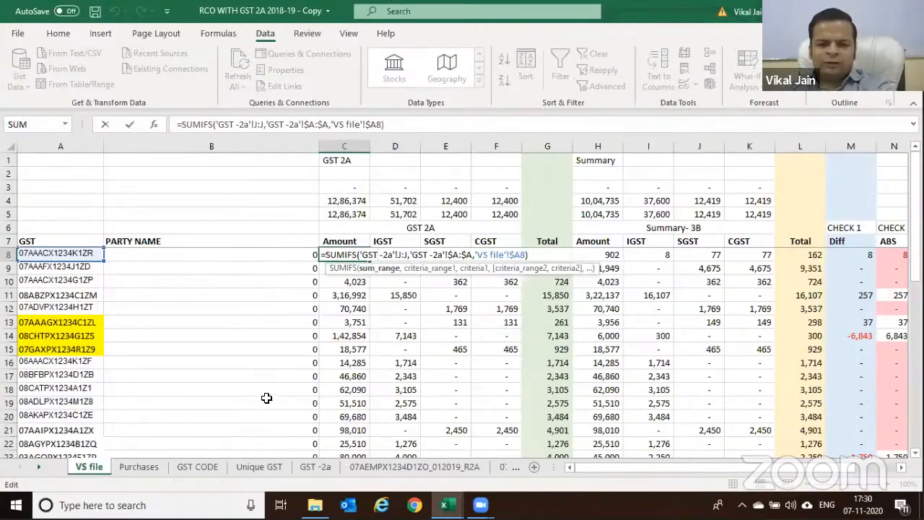
pyautogui.press('Escape')
pyautogui.press('F2')
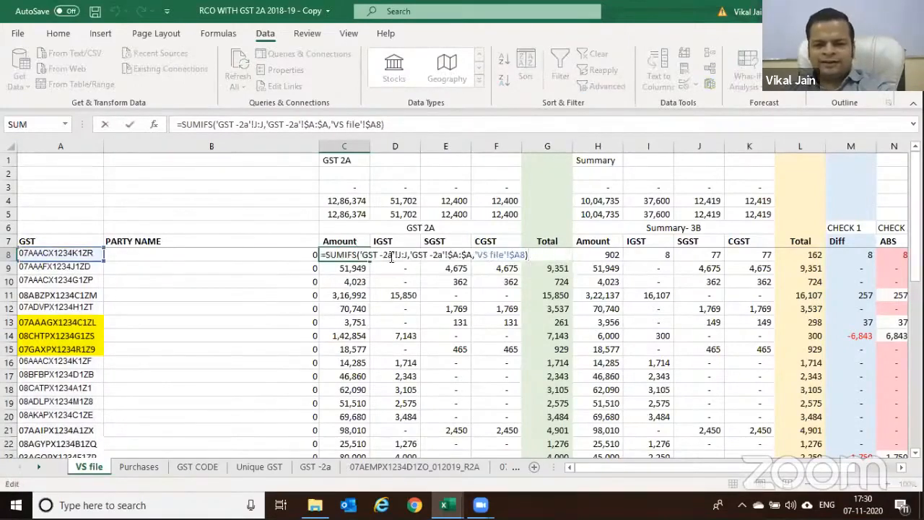
pyautogui.press('Escape')
pyautogui.click(332, 464)
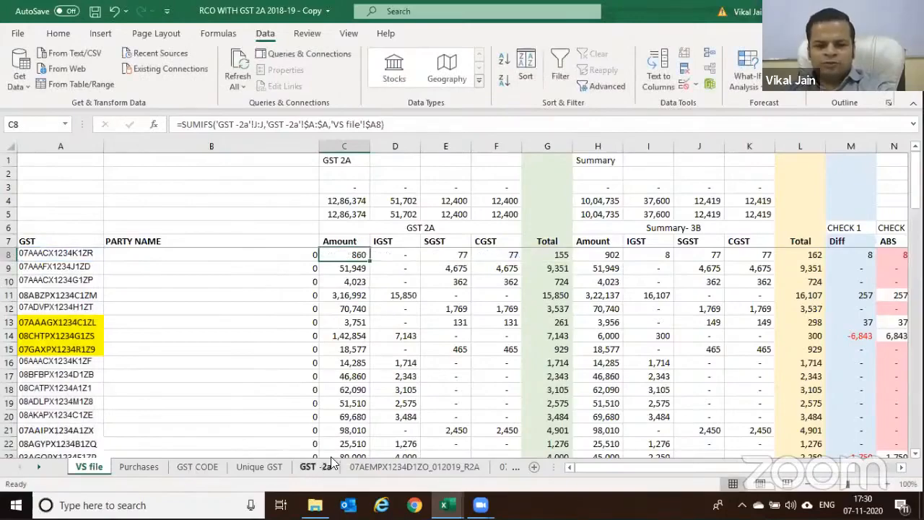
pyautogui.scroll(2, 509, 292)
pyautogui.scroll(13, 510, 292)
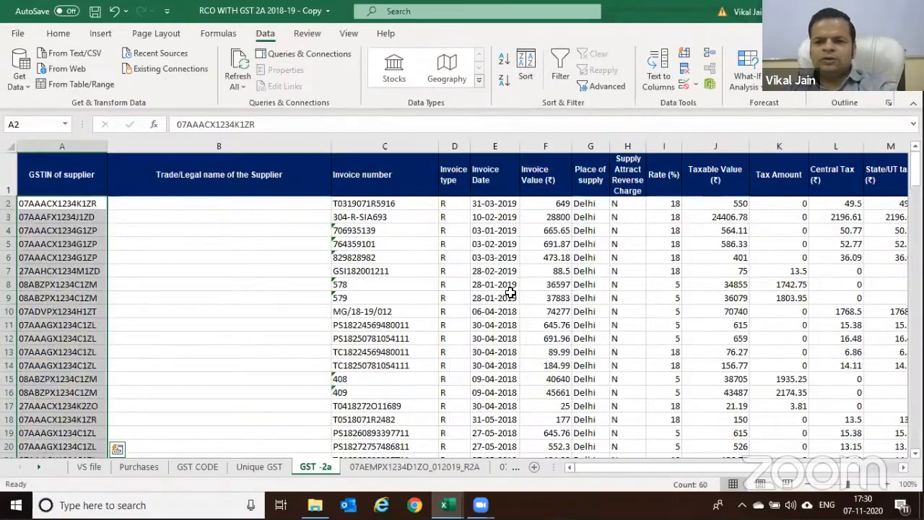
pyautogui.click(722, 203)
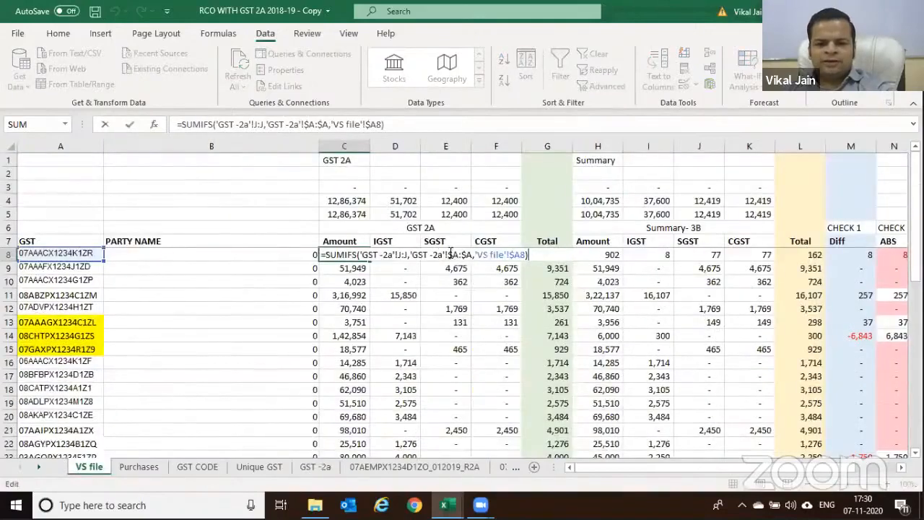
pyautogui.moveTo(449, 255); pyautogui.dragTo(461, 258)
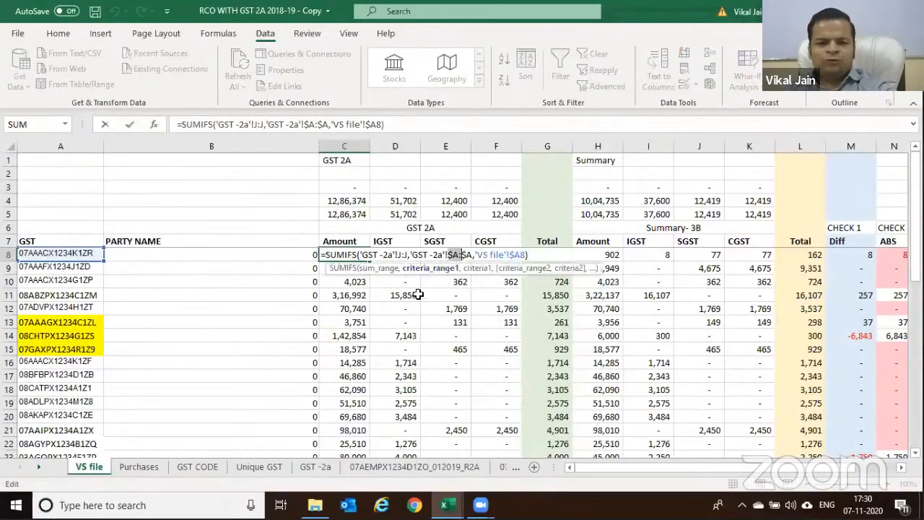
pyautogui.press('Escape')
pyautogui.click(309, 470)
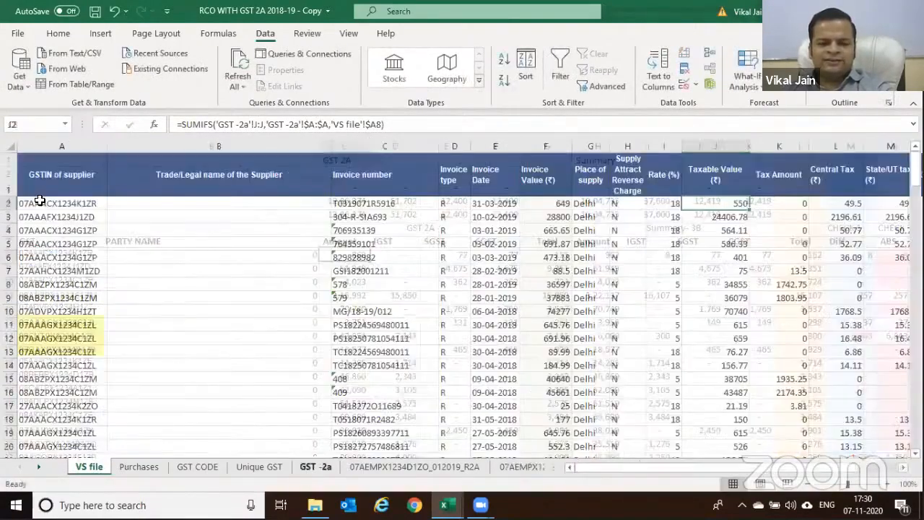
pyautogui.click(90, 468)
pyautogui.click(71, 258)
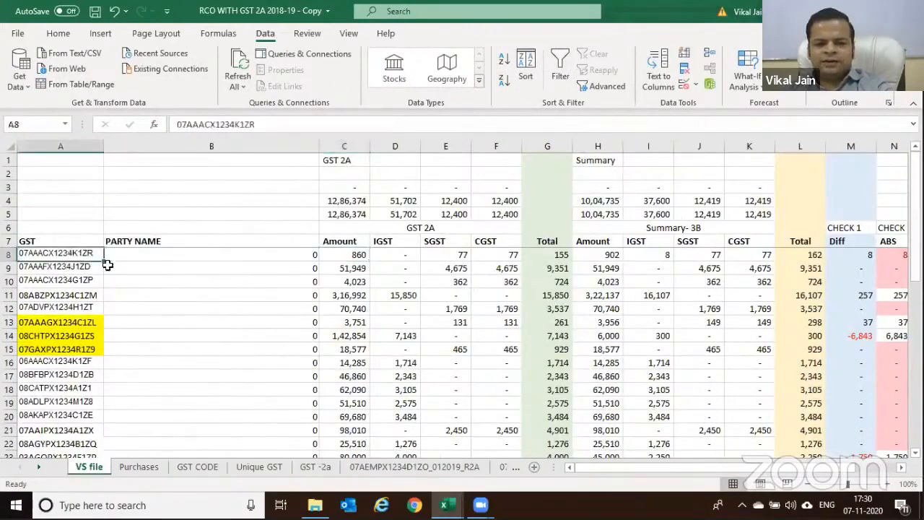
pyautogui.click(352, 254)
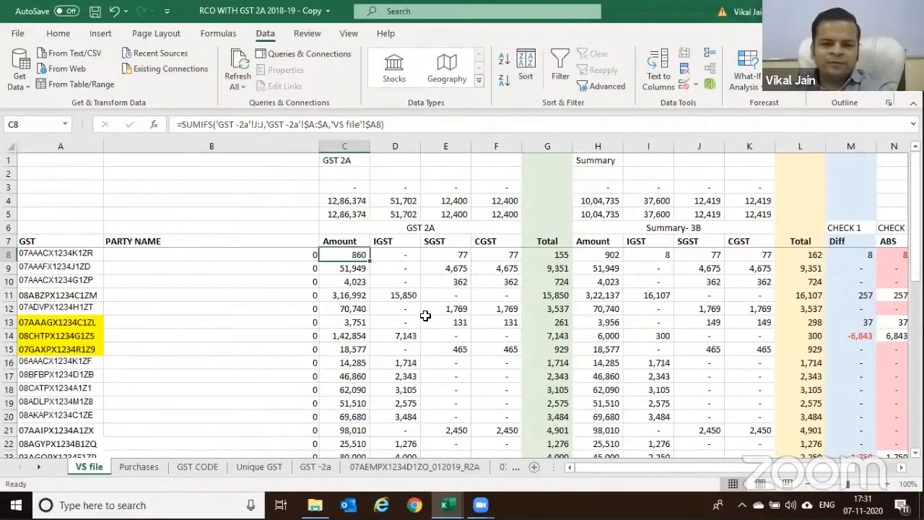
pyautogui.press('F2')
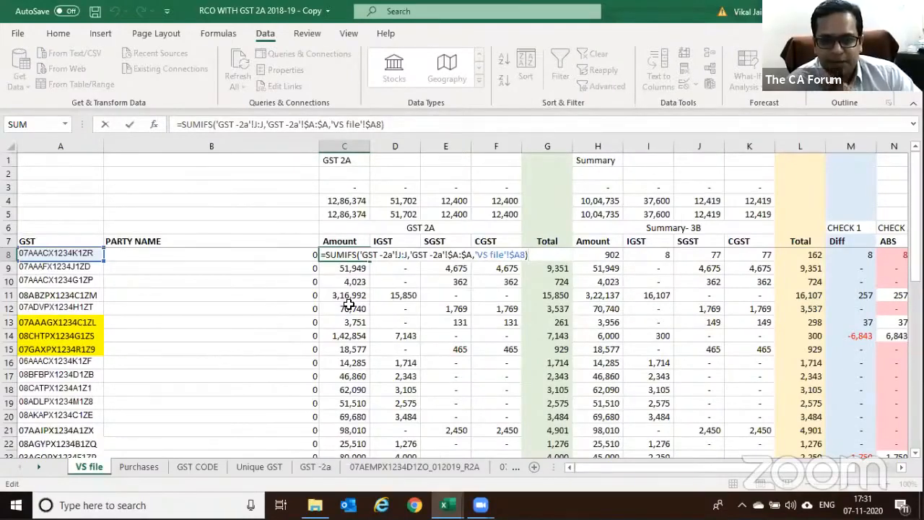
pyautogui.click(399, 254)
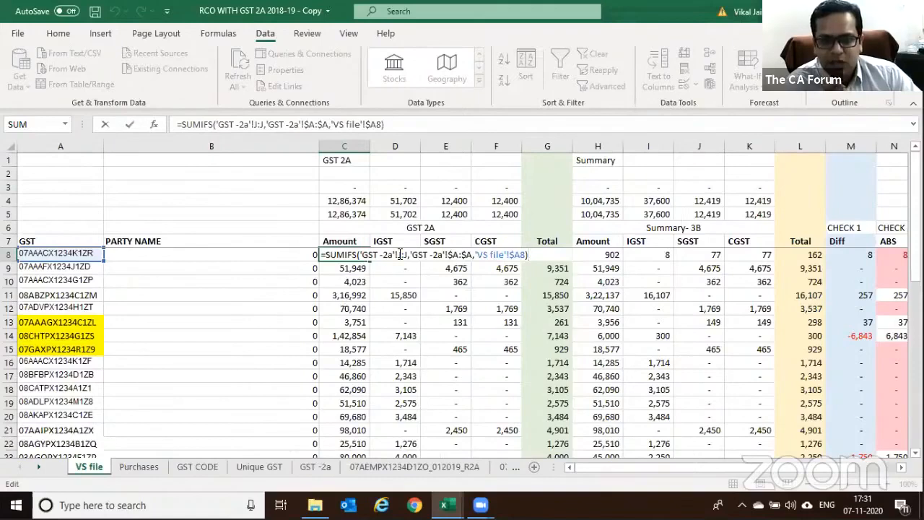
pyautogui.click(452, 254)
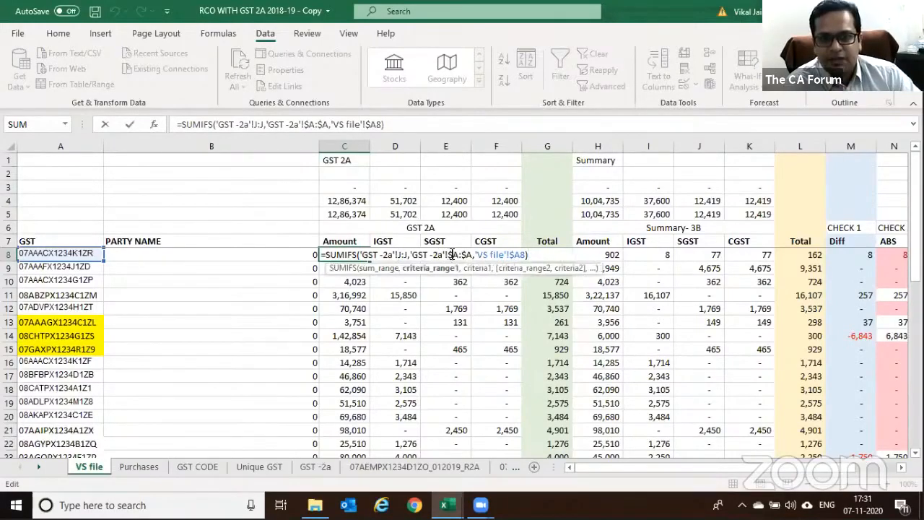
pyautogui.click(503, 254)
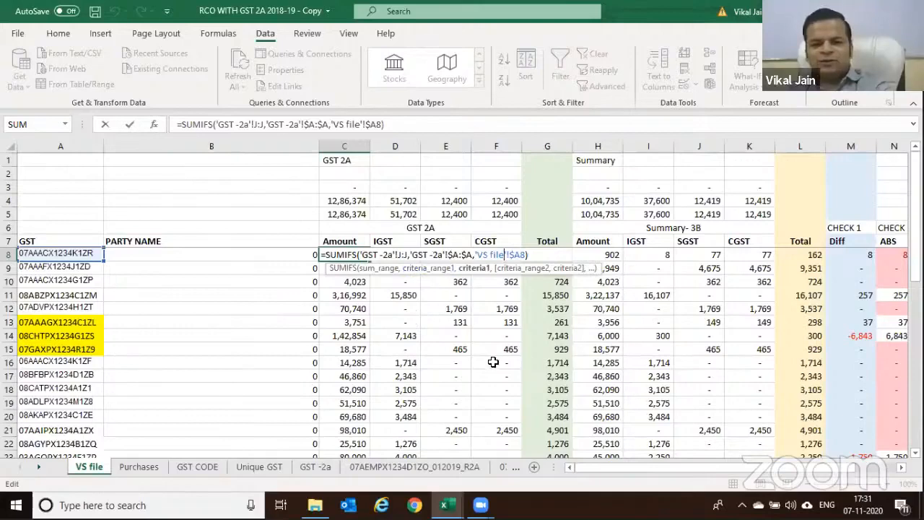
pyautogui.hotkey('ctrl', 'Return')
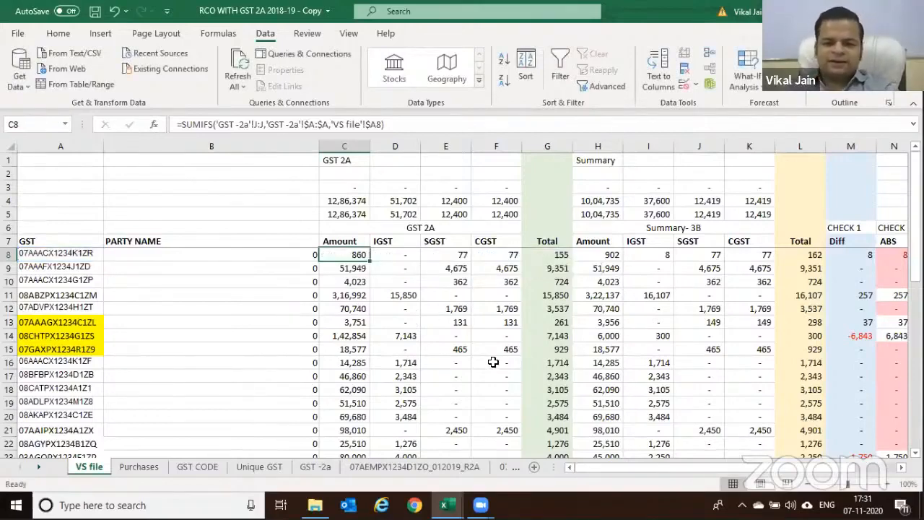
# Clear C8 and start a SUMIFS formula, then cancel that attempt
pyautogui.press('Delete')
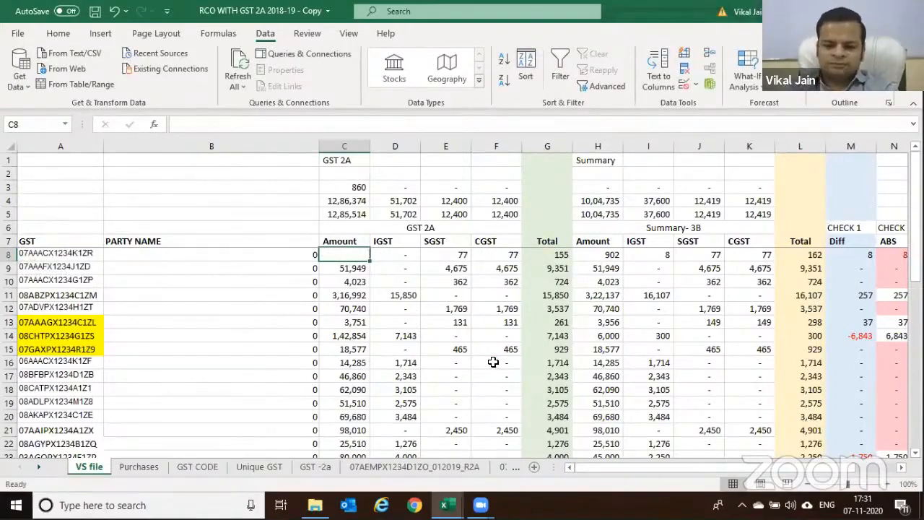
pyautogui.write('=vl')
pyautogui.press('BackSpace')
pyautogui.press('BackSpace')
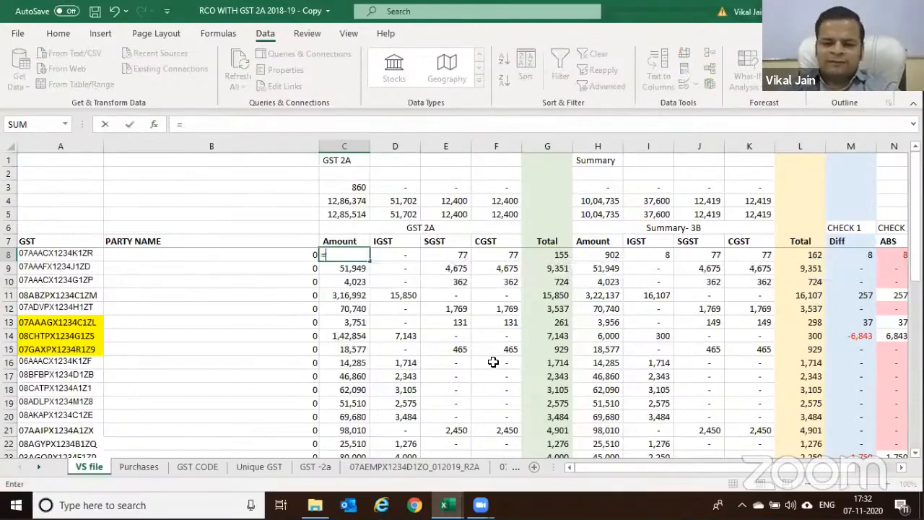
pyautogui.write('sum')
pyautogui.press('Down')
pyautogui.press('Down')
pyautogui.press('Tab')
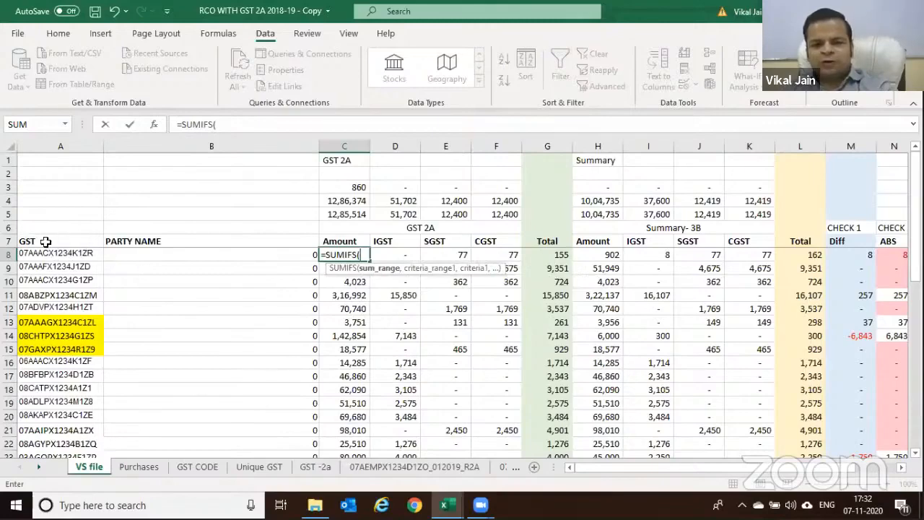
pyautogui.click(312, 466)
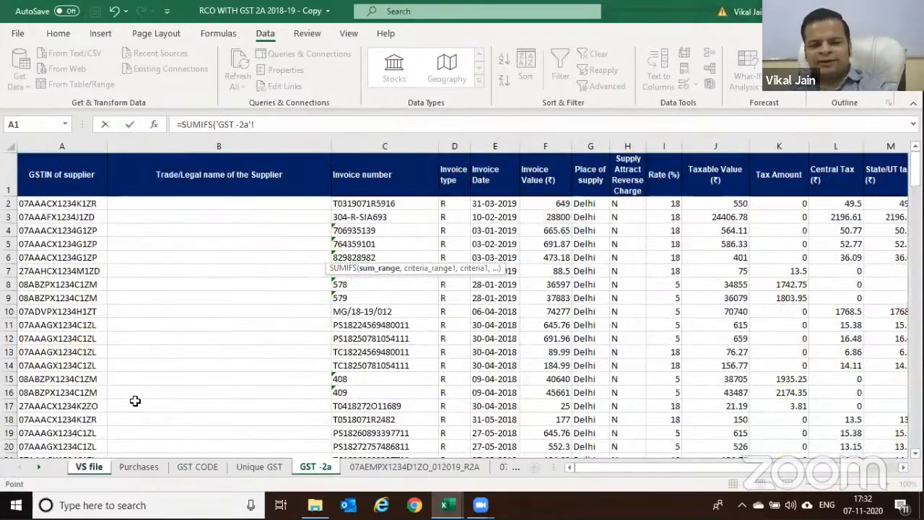
pyautogui.press('Escape')
pyautogui.click(341, 161)
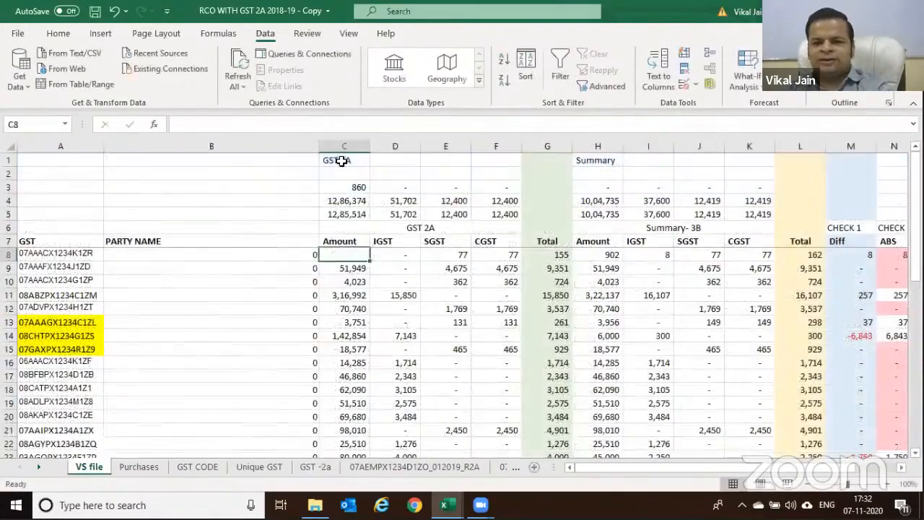
pyautogui.moveTo(587, 167); pyautogui.dragTo(623, 159)
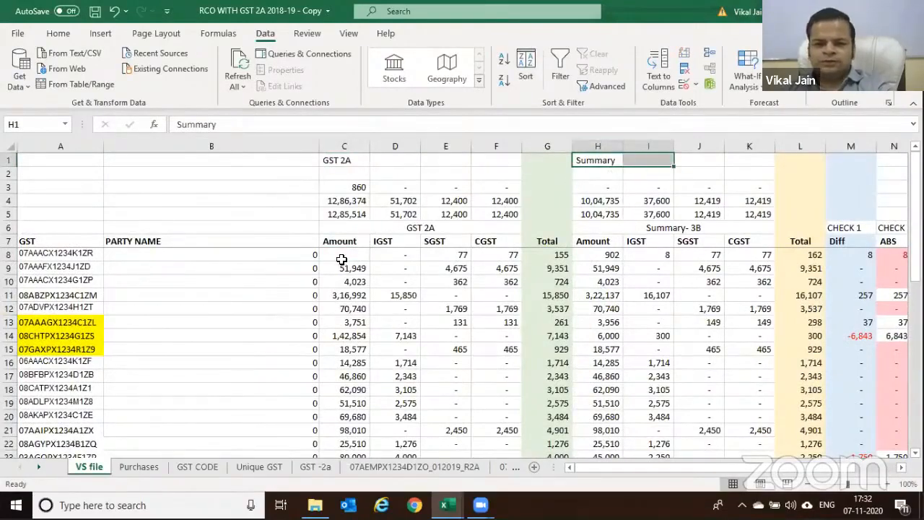
# Start a new SUMIFS in C8 using GST -2a Taxable Value column J:J as sum range
pyautogui.click(341, 257)
pyautogui.write('=sumifs')
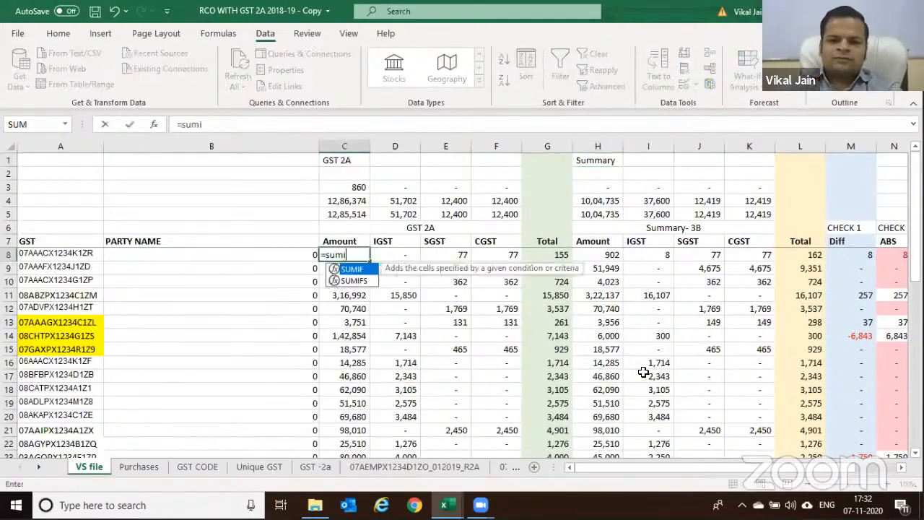
pyautogui.press('Tab')
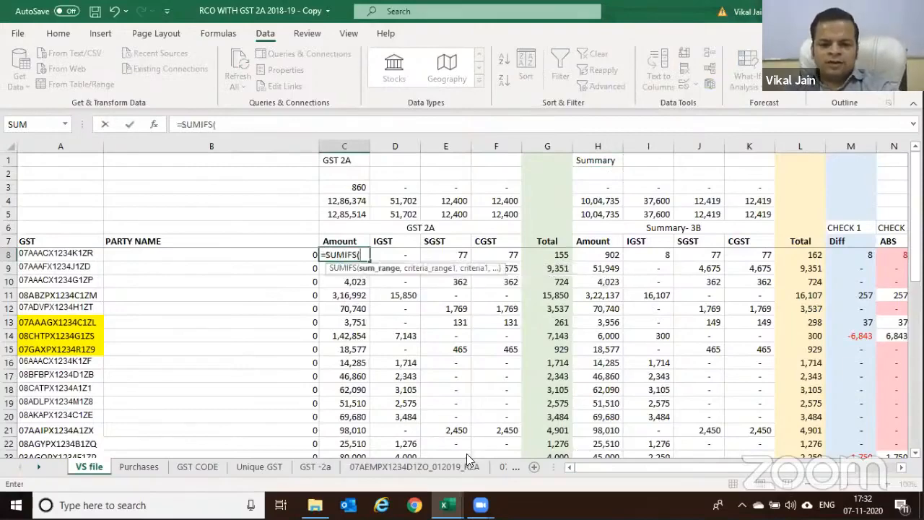
pyautogui.click(330, 465)
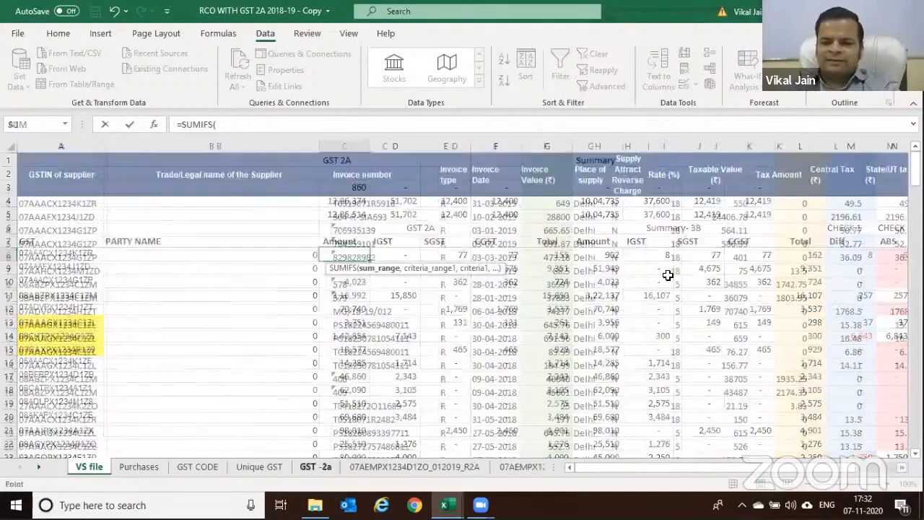
pyautogui.press('Right')
pyautogui.press('Right')
pyautogui.press('Right')
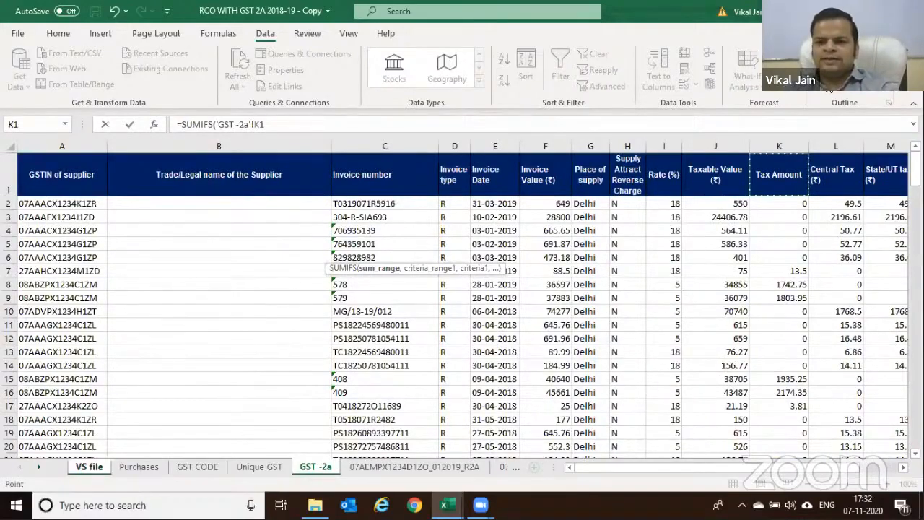
pyautogui.click(707, 147)
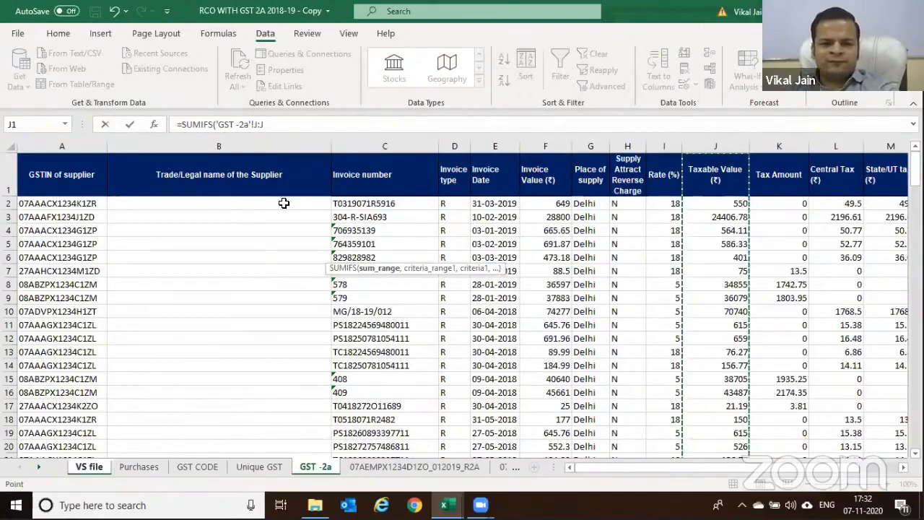
pyautogui.press('F4')
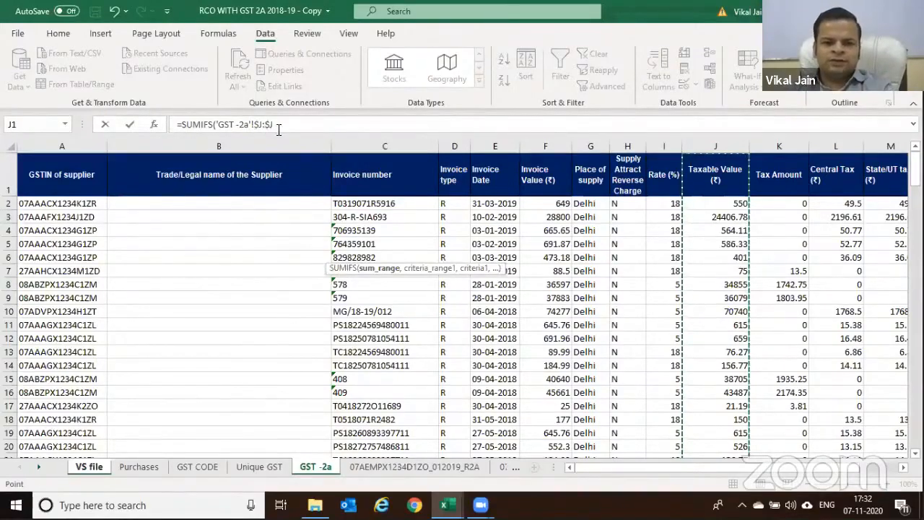
# Add GST -2a column A as criteria range and VS file A8 as criterion, giving 860, then check C5's total
pyautogui.click(277, 127)
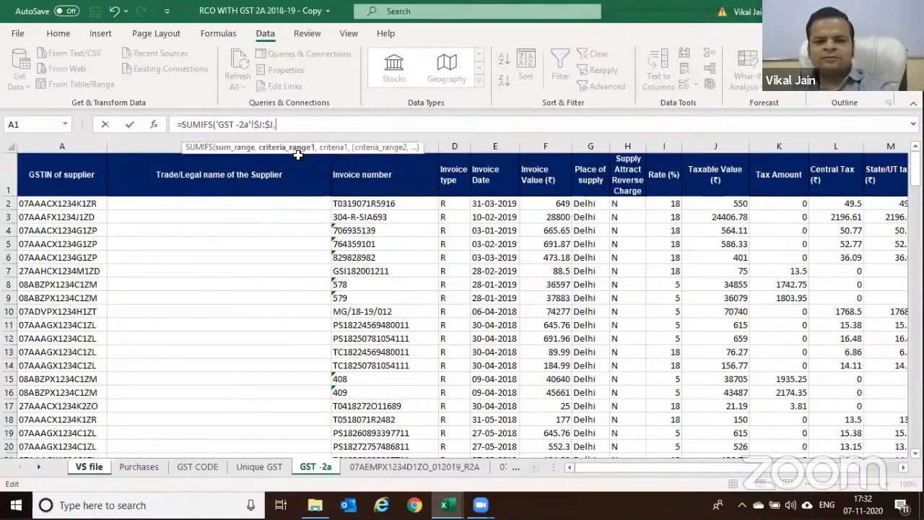
pyautogui.write(',')
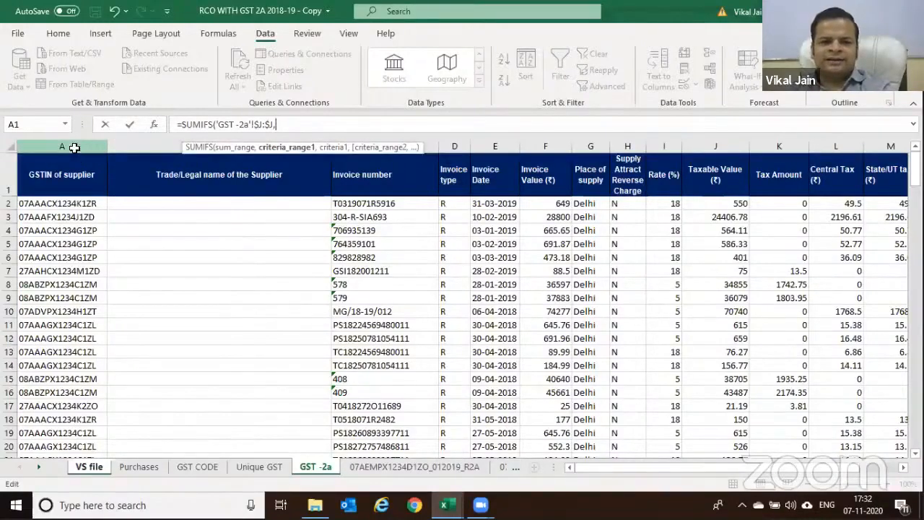
pyautogui.click(75, 147)
pyautogui.write(',')
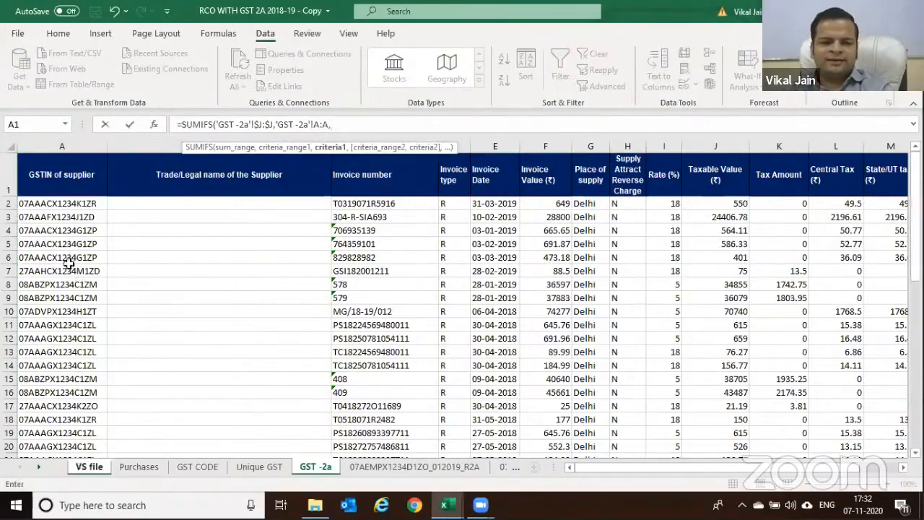
pyautogui.hotkey('ctrl', 'pageup')
pyautogui.hotkey('ctrl', 'pageup')
pyautogui.hotkey('ctrl', 'pageup')
pyautogui.hotkey('ctrl', 'pageup')
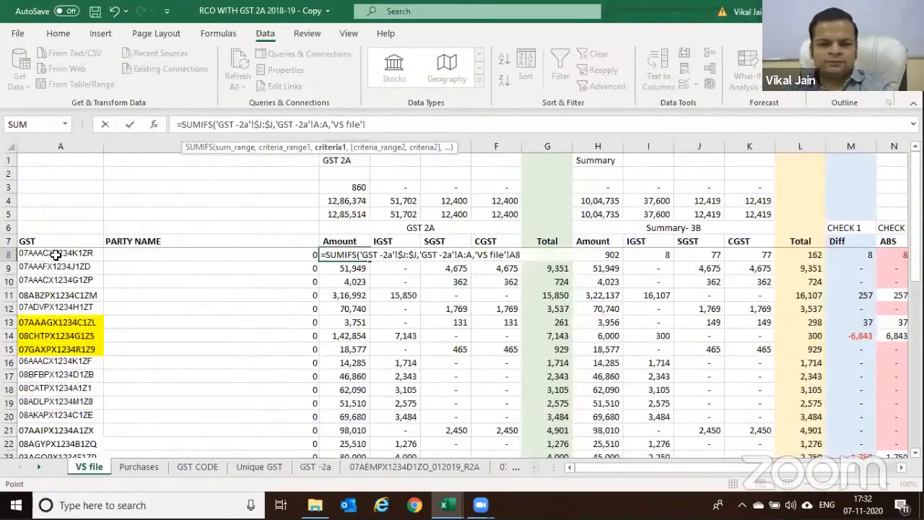
pyautogui.click(55, 255)
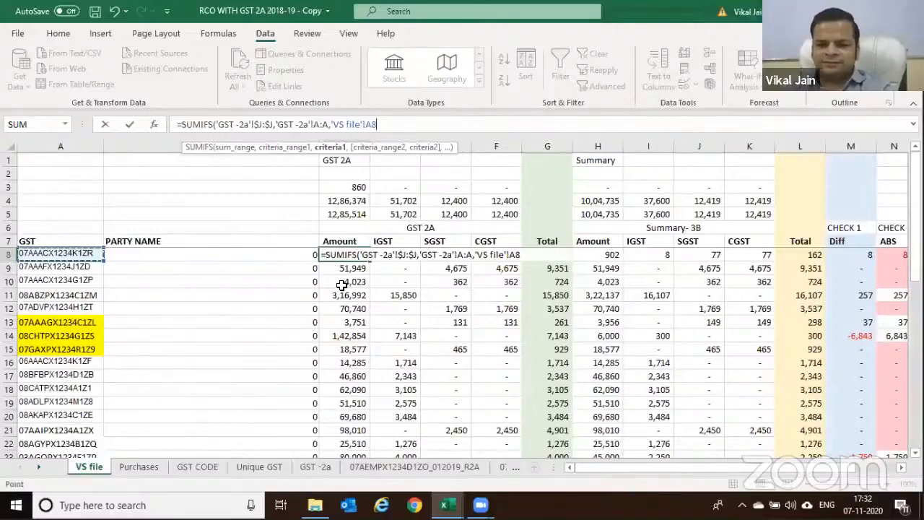
pyautogui.press('Return')
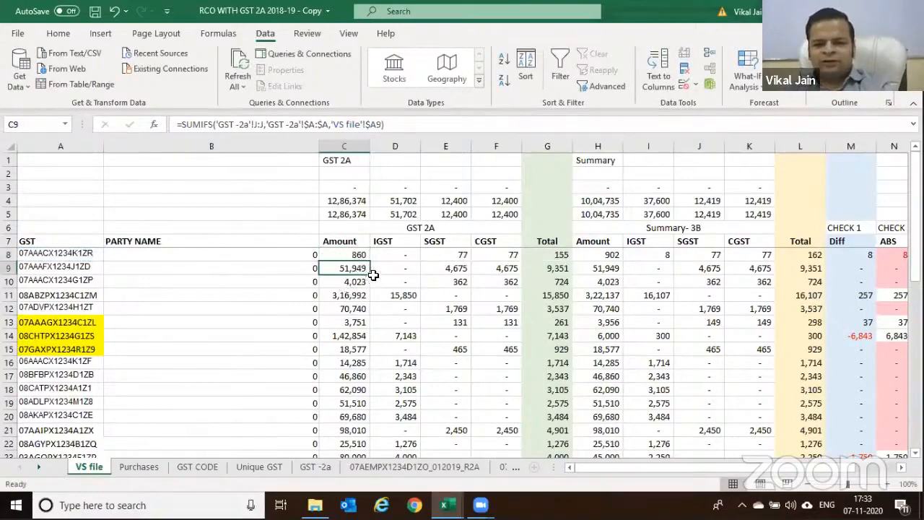
pyautogui.click(340, 214)
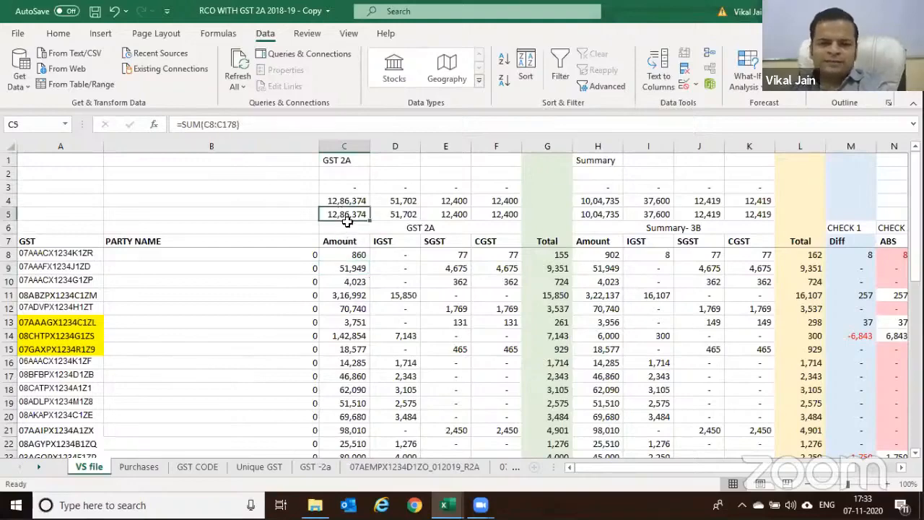
pyautogui.press('F2')
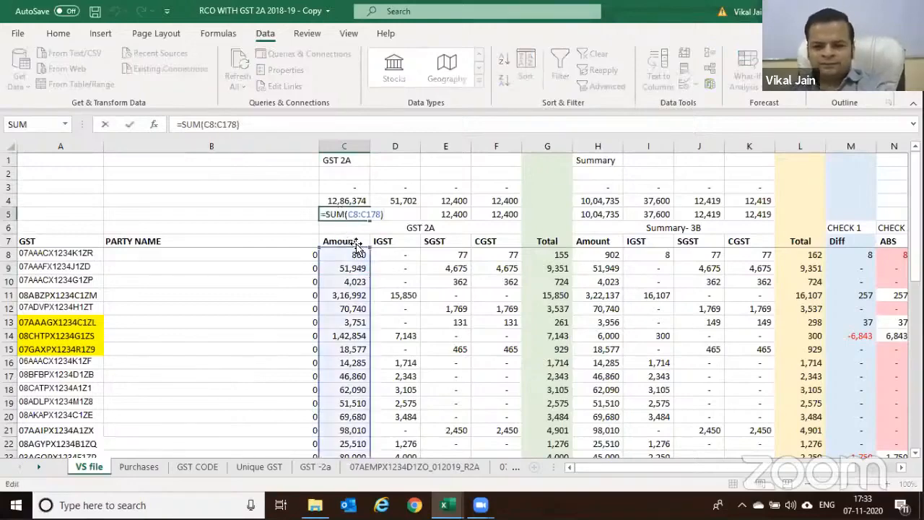
pyautogui.scroll(-1, 361, 325)
pyautogui.scroll(-3, 361, 326)
pyautogui.scroll(3, 361, 324)
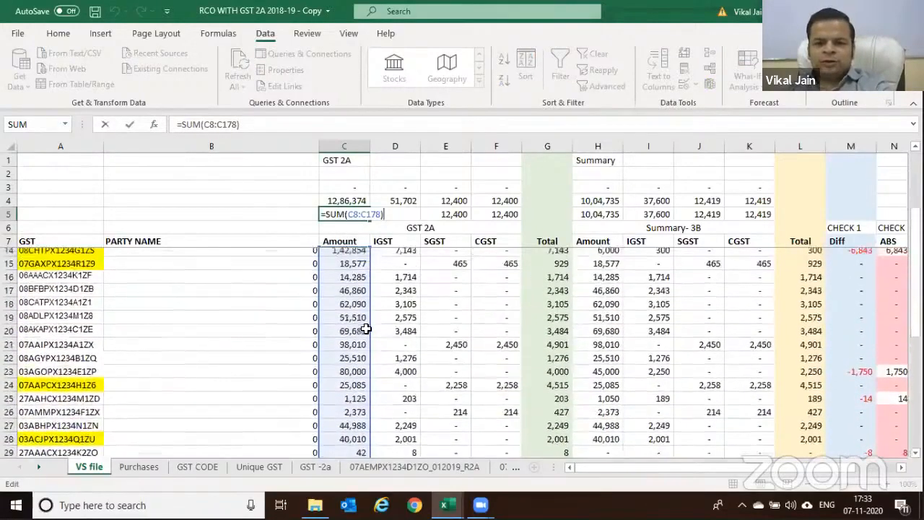
pyautogui.press('Escape')
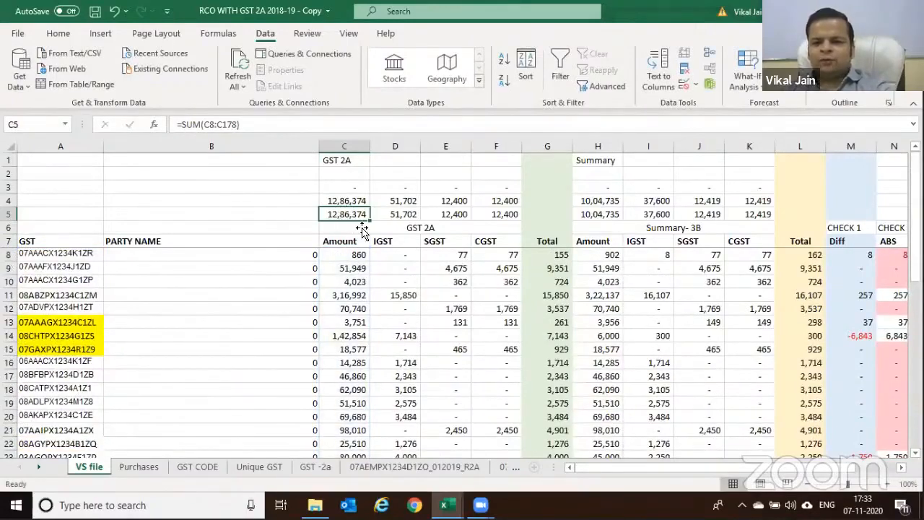
pyautogui.click(342, 202)
pyautogui.press('F2')
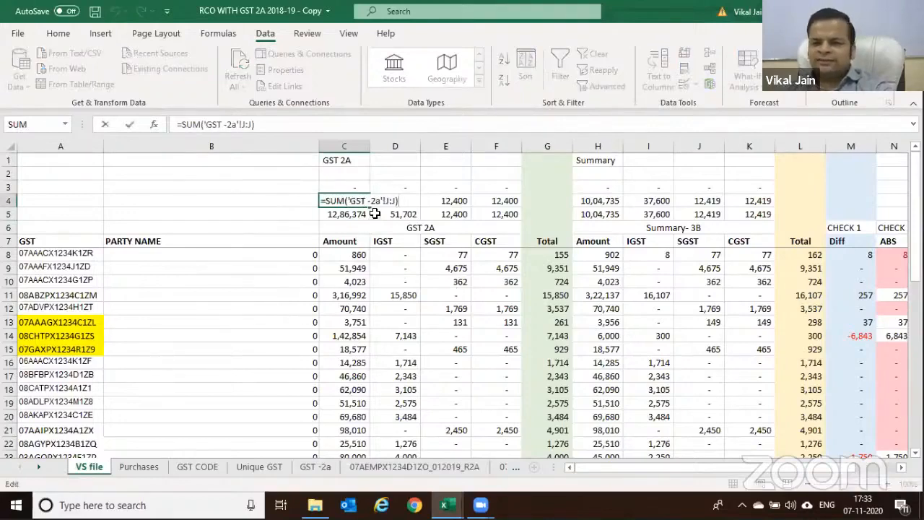
pyautogui.press('Escape')
pyautogui.moveTo(353, 186); pyautogui.dragTo(408, 185)
pyautogui.moveTo(486, 181); pyautogui.dragTo(495, 187)
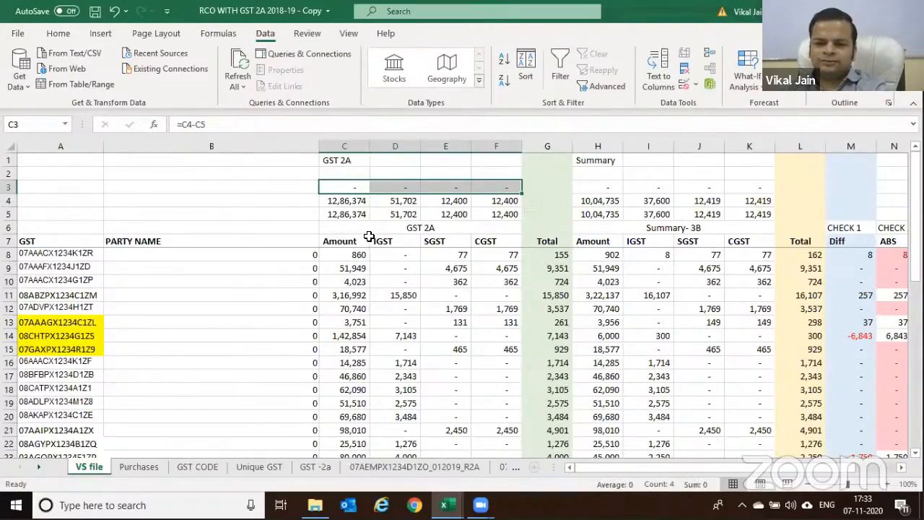
pyautogui.click(398, 281)
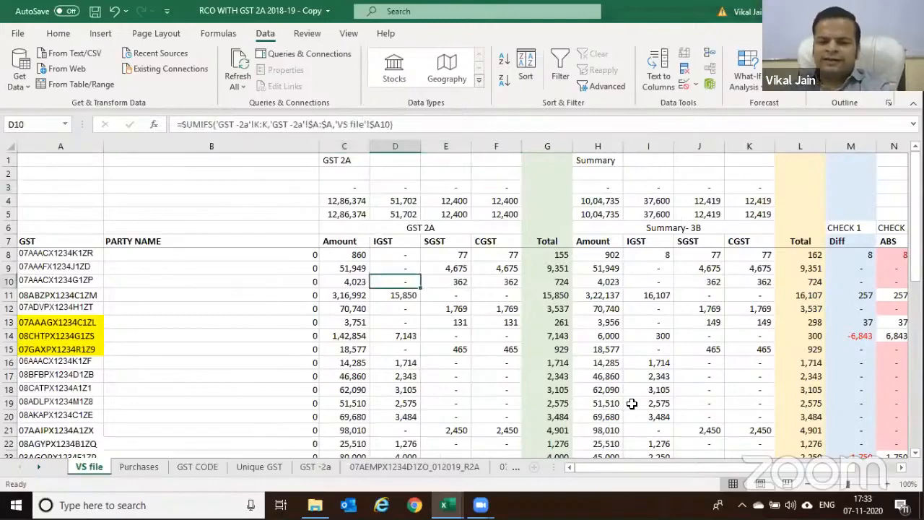
pyautogui.press('Right')
pyautogui.press('Right')
pyautogui.press('Right')
pyautogui.press('Right')
pyautogui.press('Right')
pyautogui.press('Right')
pyautogui.press('Right')
pyautogui.press('Right')
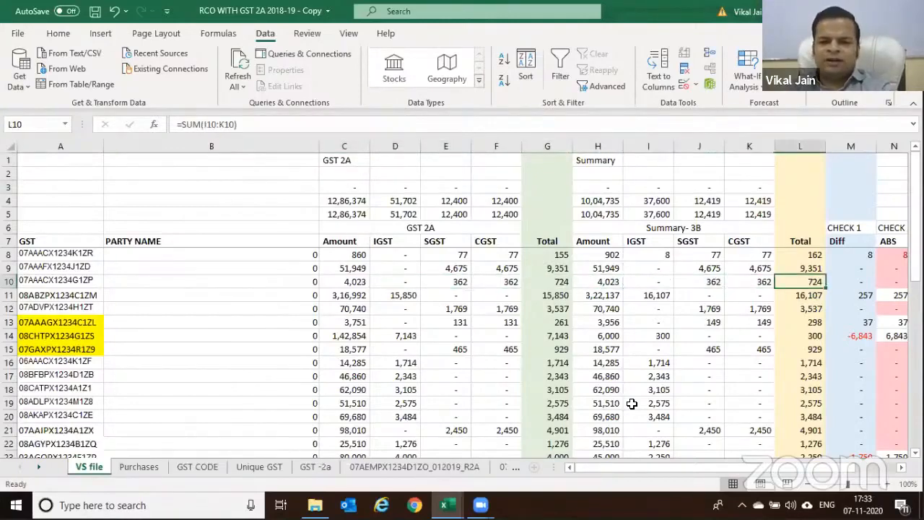
pyautogui.click(601, 254)
pyautogui.click(643, 254)
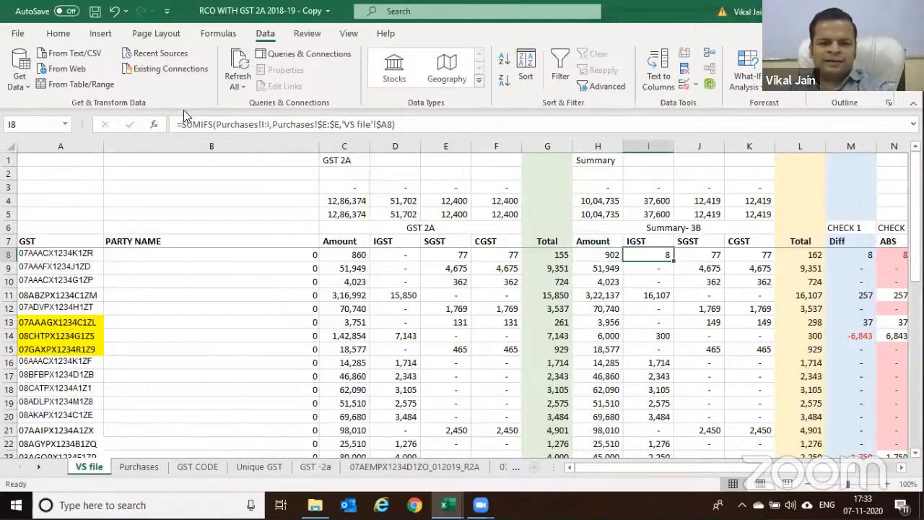
# Compare a Purchases GST Number with the Summary-3B differences in VS file H3:K3
pyautogui.click(139, 467)
pyautogui.scroll(5, 365, 250)
pyautogui.scroll(12, 421, 250)
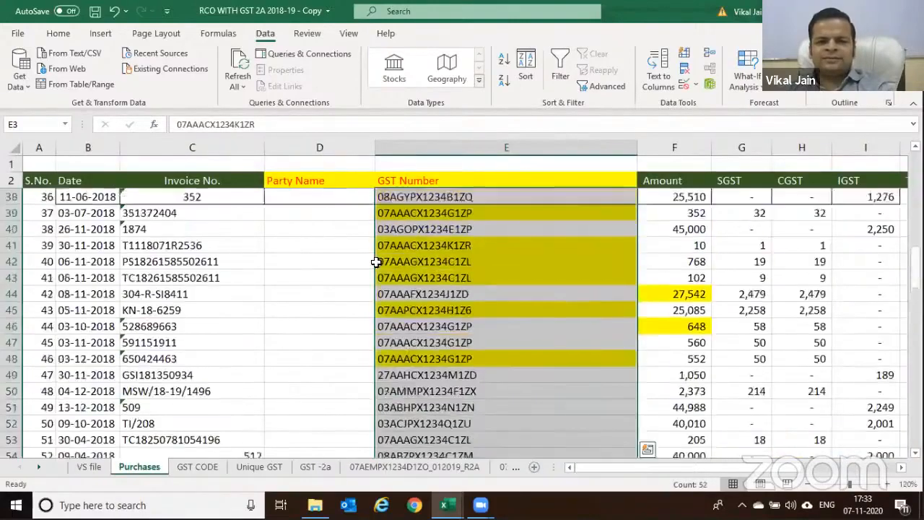
pyautogui.click(424, 246)
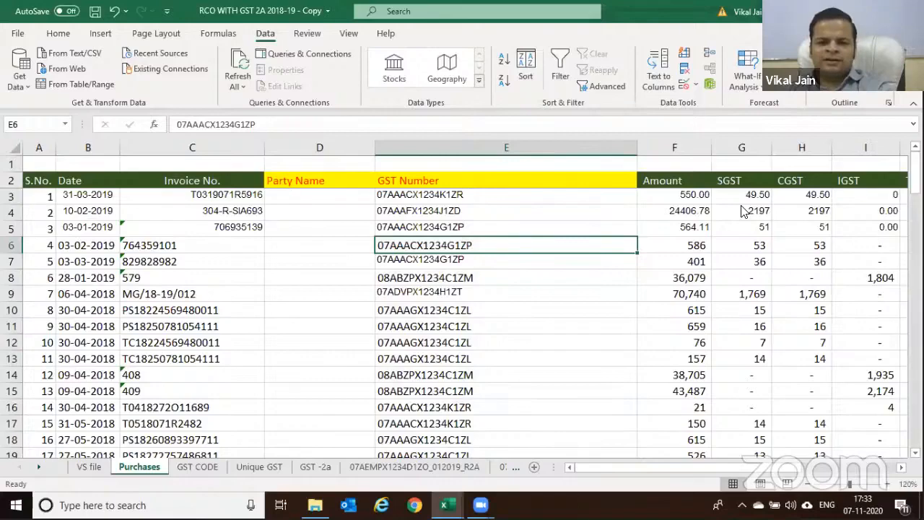
pyautogui.click(89, 466)
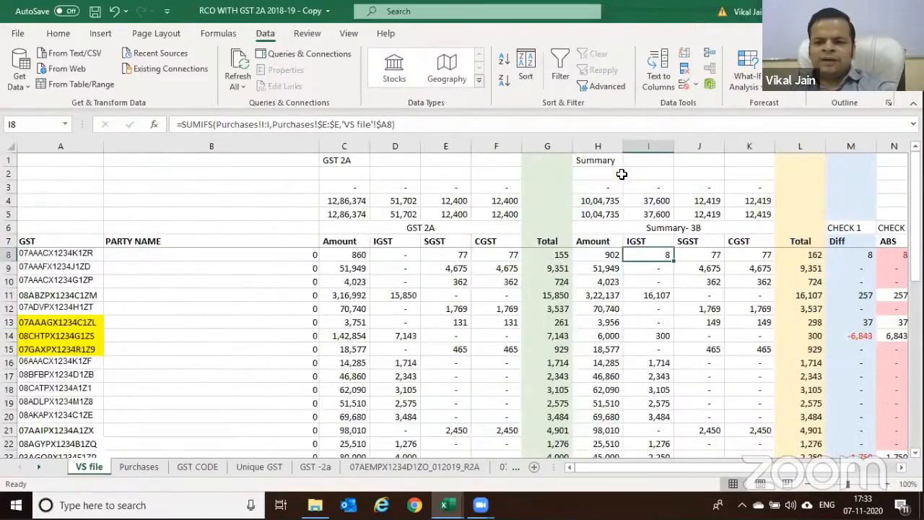
pyautogui.moveTo(598, 186); pyautogui.dragTo(759, 187)
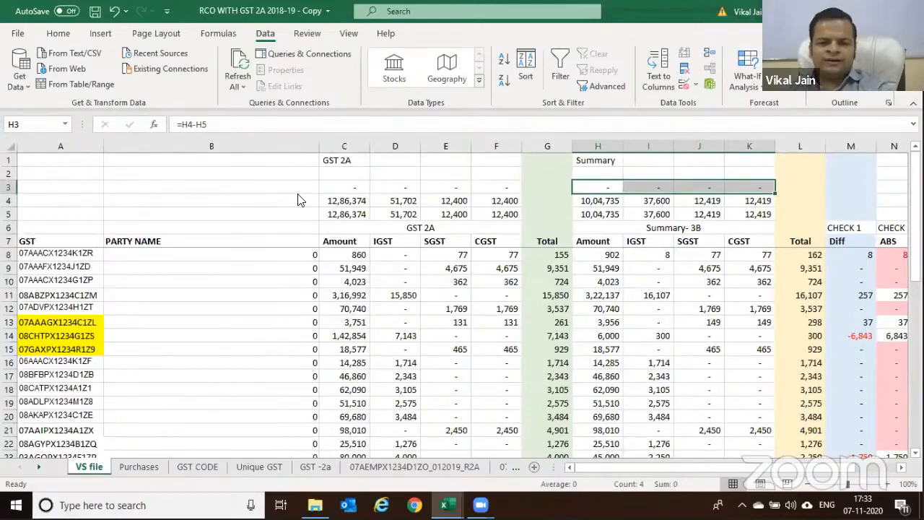
# Review the GST 2A Amount formula in C11 and bring up the Unique GST sheet
pyautogui.hotkey('ctrl', 'pagedown')
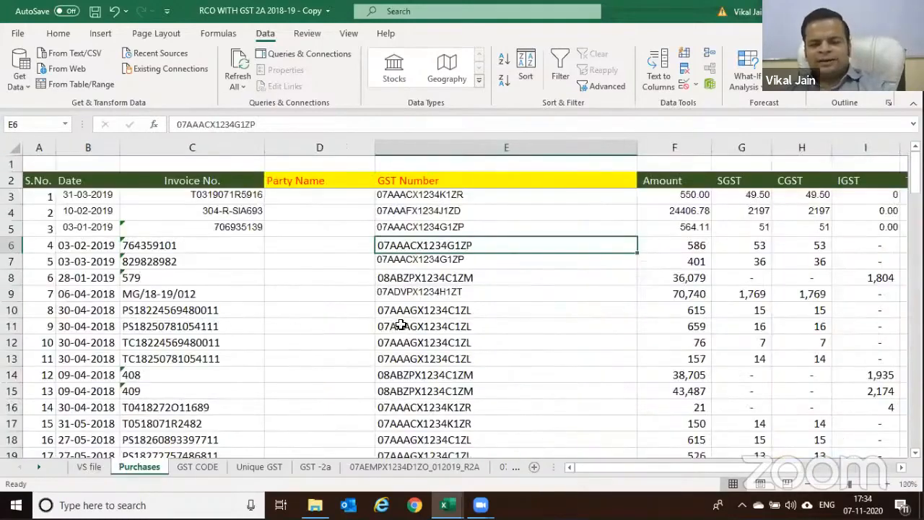
pyautogui.scroll(-6, 407, 335)
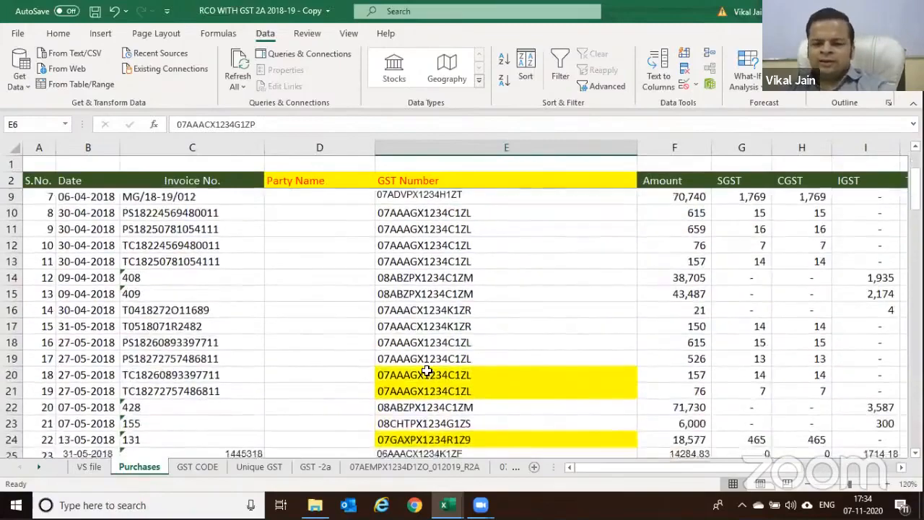
pyautogui.scroll(-6, 428, 368)
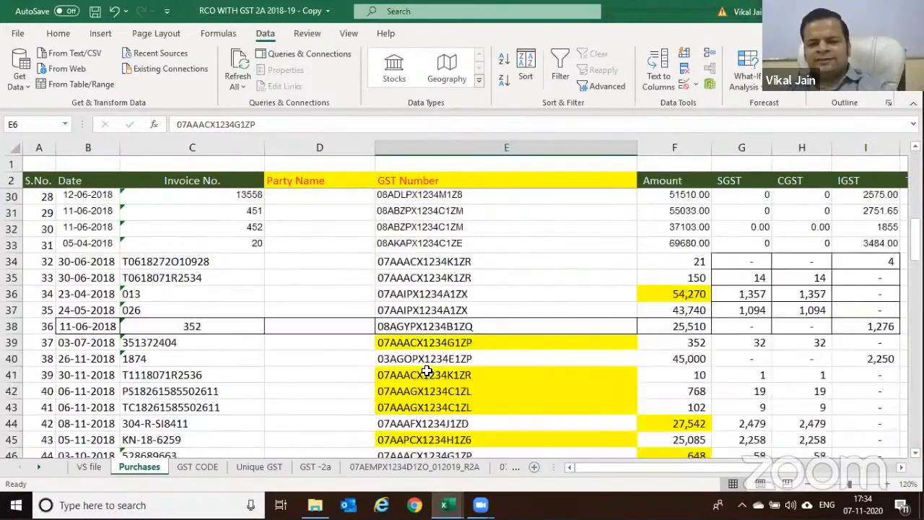
pyautogui.click(86, 467)
pyautogui.click(31, 307)
pyautogui.click(351, 296)
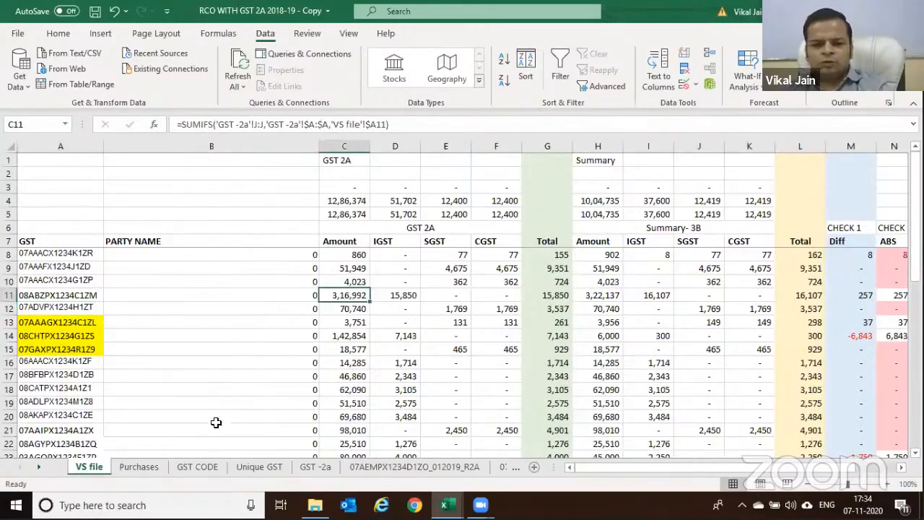
pyautogui.click(250, 469)
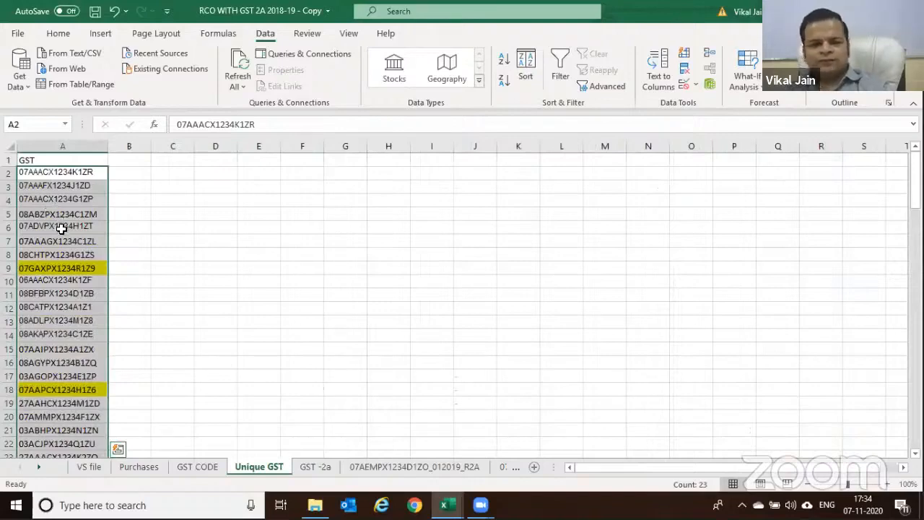
# Set the 27,542 purchase's GST Number in Purchases E44 to NA
pyautogui.click(61, 228)
pyautogui.write('NA')
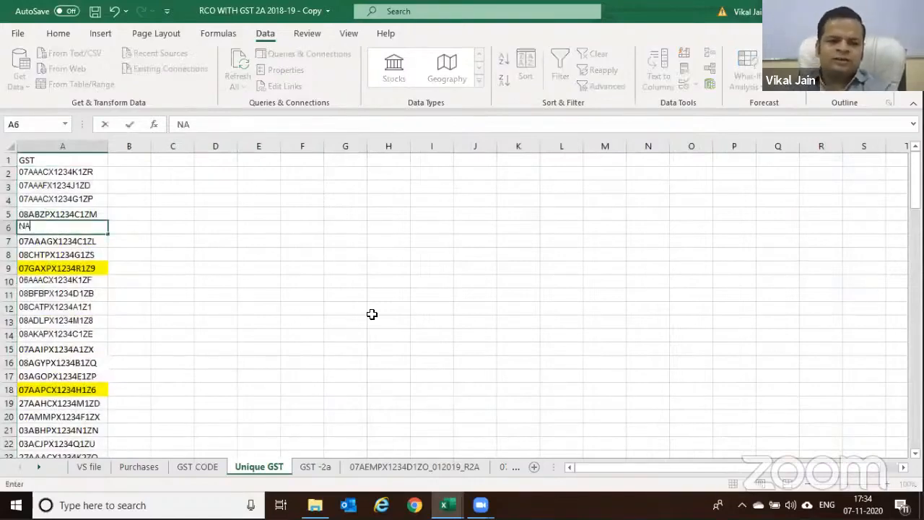
pyautogui.press('Escape')
pyautogui.click(138, 468)
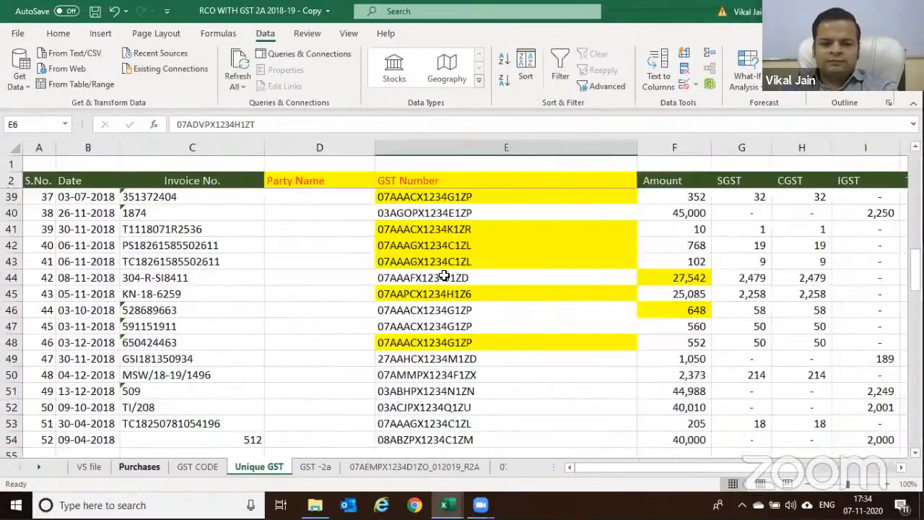
pyautogui.write('Na')
pyautogui.press('Return')
pyautogui.press('Up')
pyautogui.press('F2')
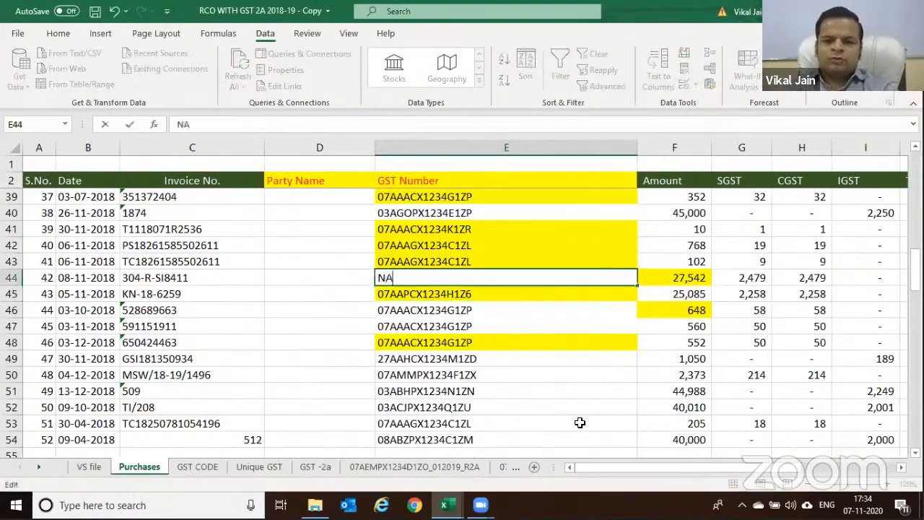
pyautogui.press('Return')
# Add an NA entry in VS file A31, below the last GSTIN
pyautogui.click(88, 467)
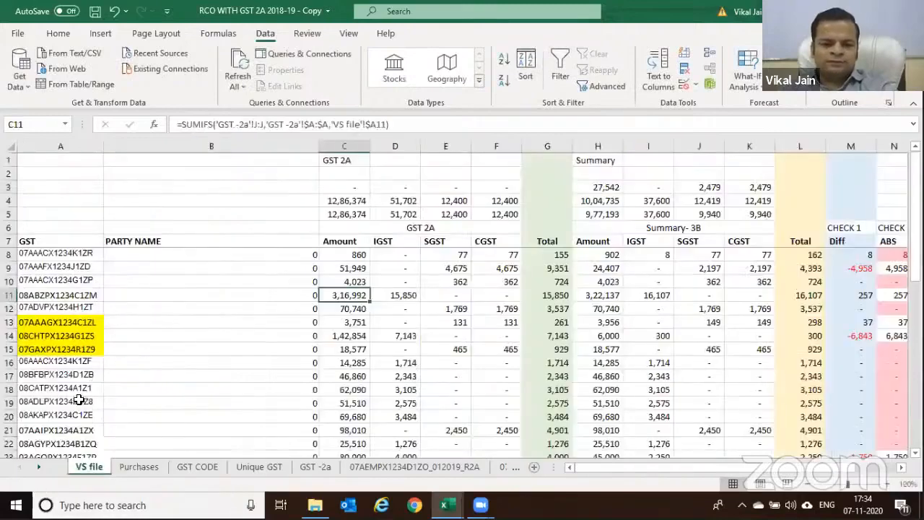
pyautogui.click(78, 401)
pyautogui.hotkey('ctrl', 'Down')
pyautogui.press('Down')
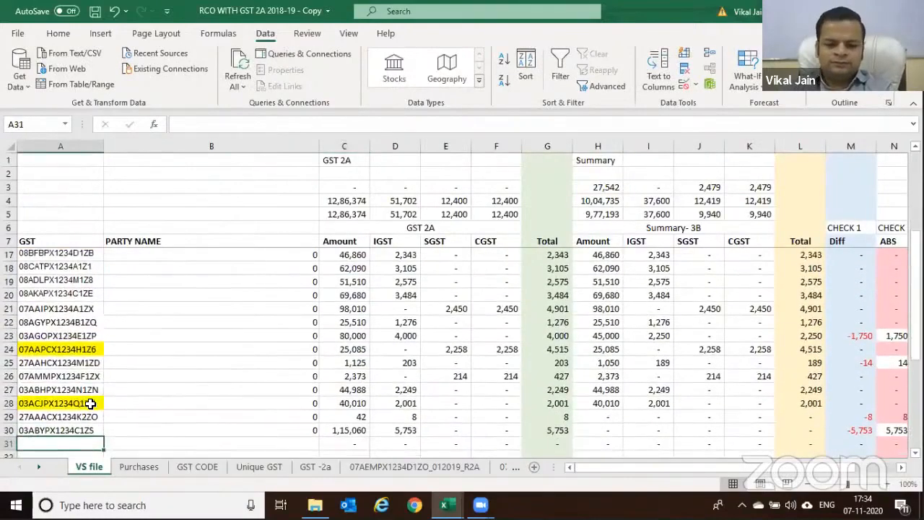
pyautogui.write('NA')
pyautogui.press('Return')
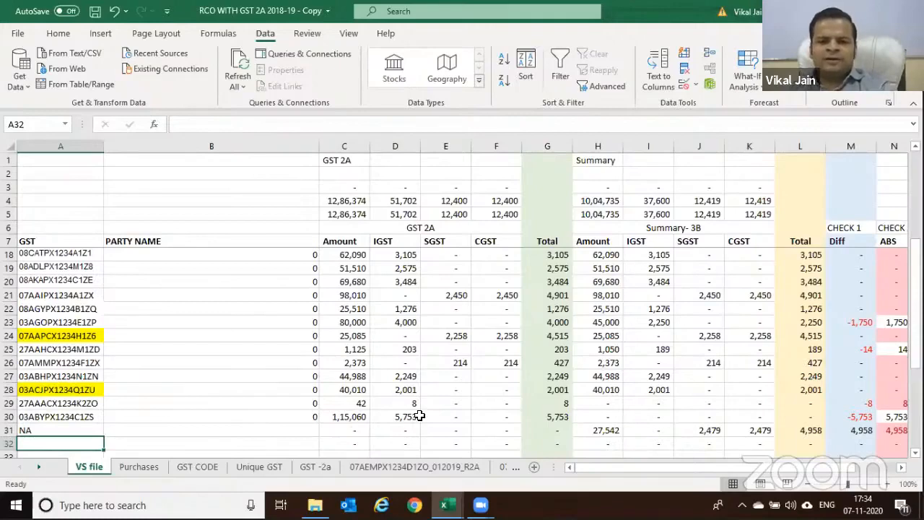
pyautogui.scroll(3, 414, 226)
# Enter the Summary figures 40,000, 12,418 and 12,419 in I1, J1 and K1
pyautogui.click(414, 227)
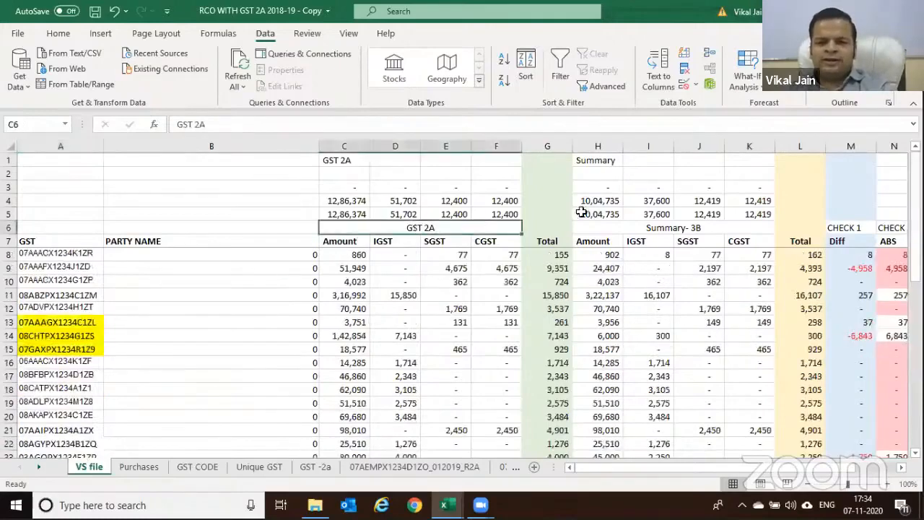
pyautogui.click(621, 229)
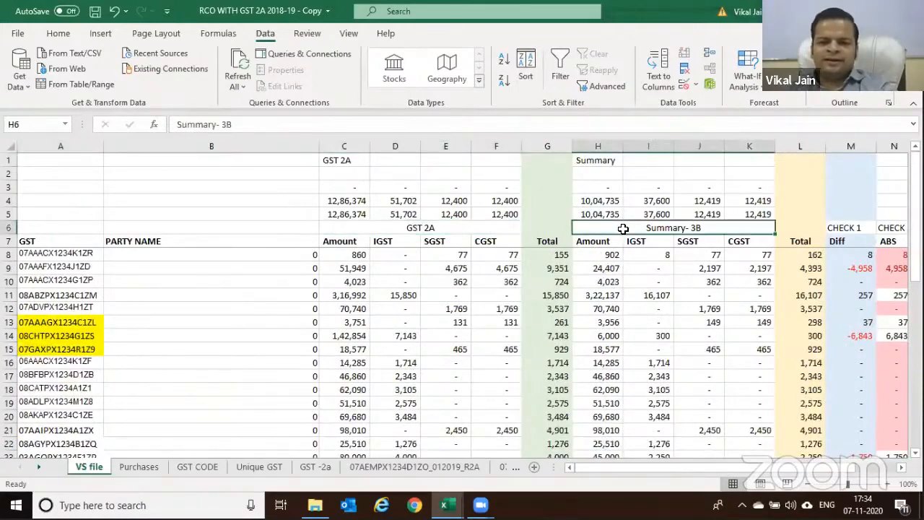
pyautogui.click(654, 160)
pyautogui.click(699, 159)
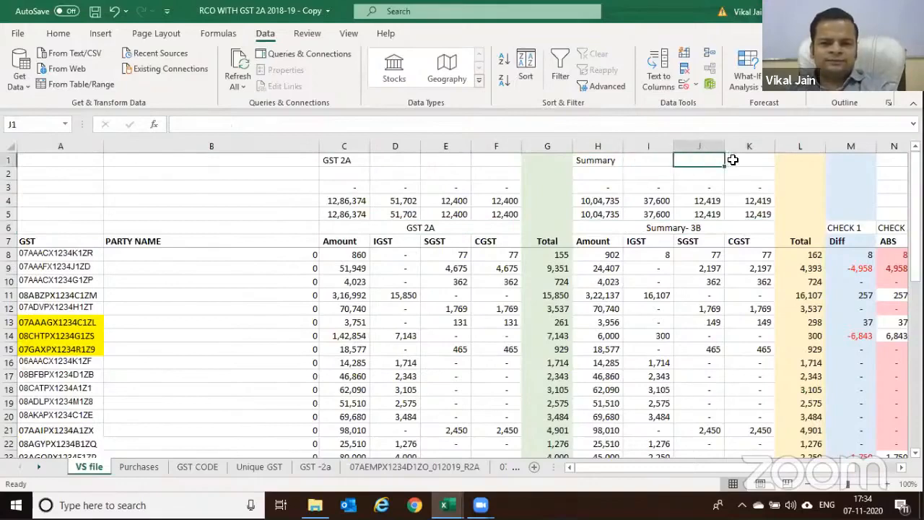
pyautogui.press('Left')
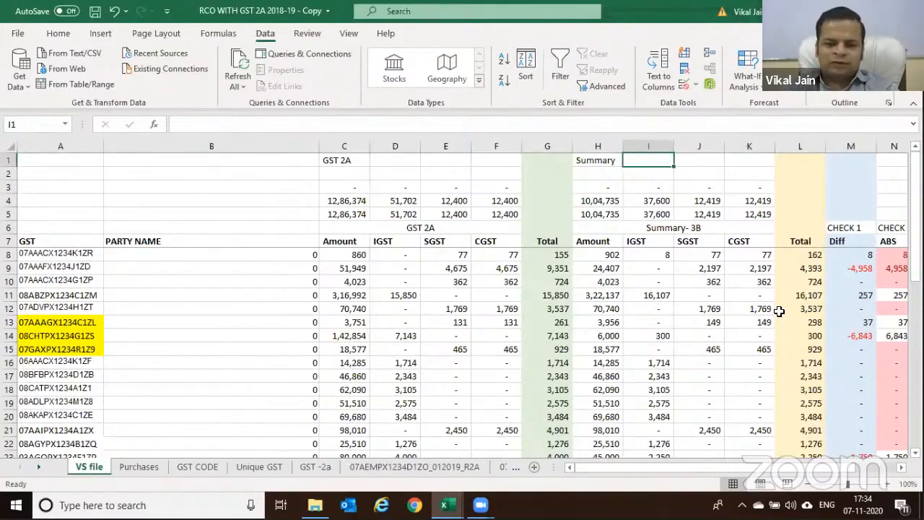
pyautogui.write('40,00')
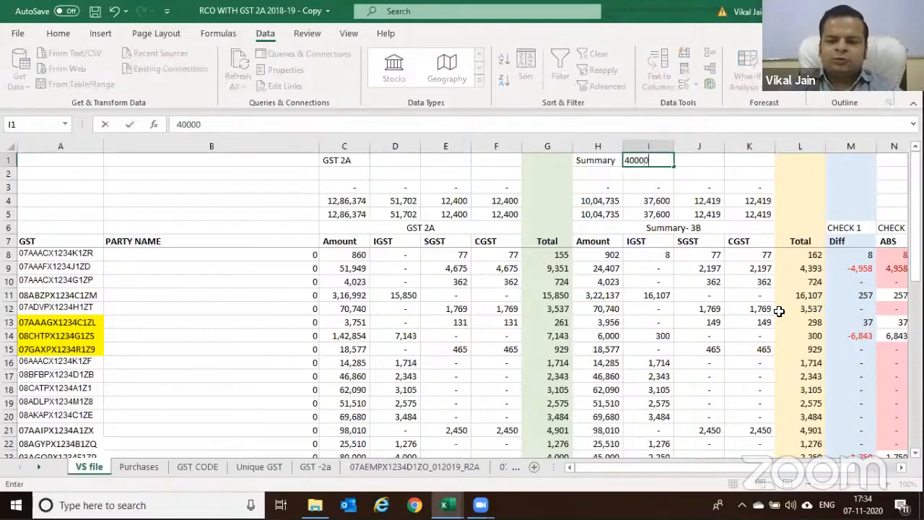
pyautogui.write('0')
pyautogui.press('Tab')
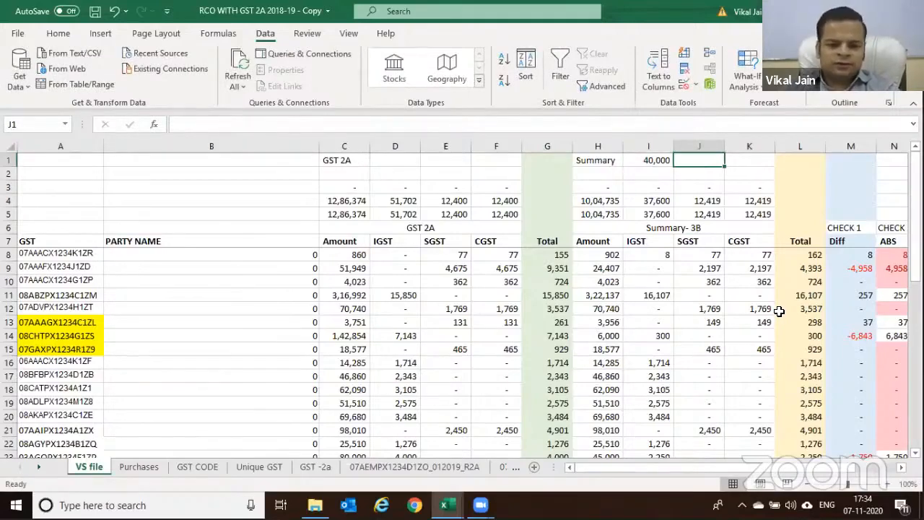
pyautogui.write('12')
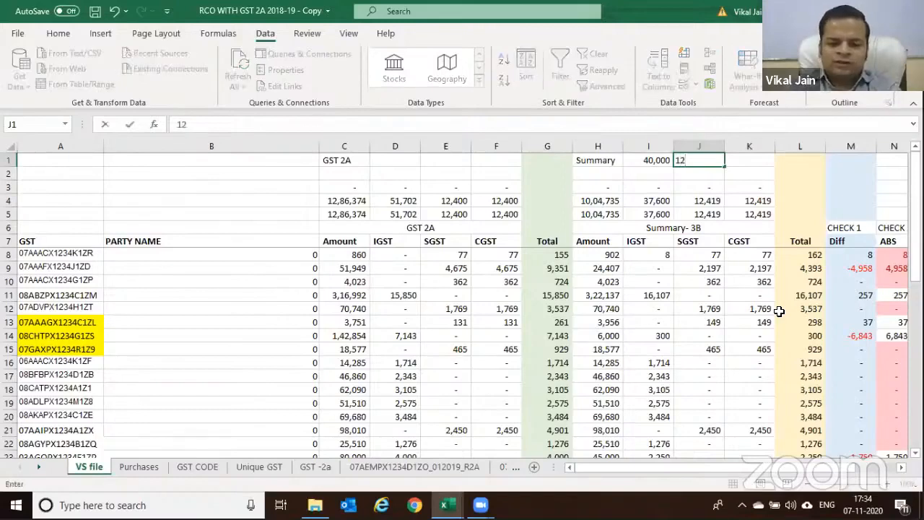
pyautogui.write(',418')
pyautogui.press('Tab')
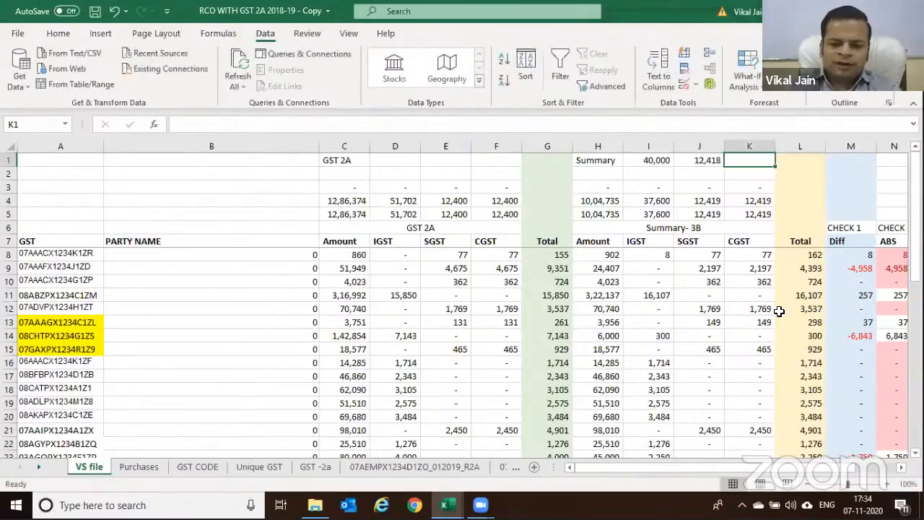
pyautogui.write('2,419')
pyautogui.press('Tab')
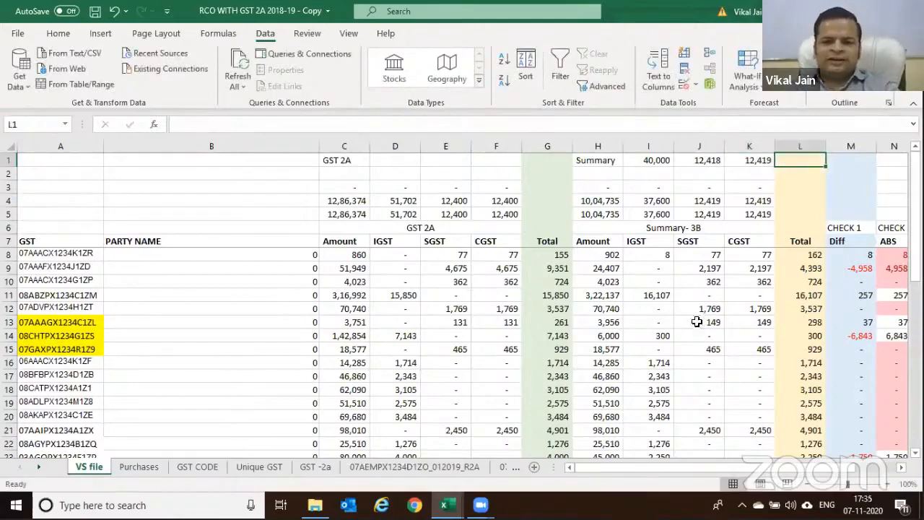
# Check the I1:K1 sum against the Summary-3B IGST total in I4
pyautogui.click(659, 202)
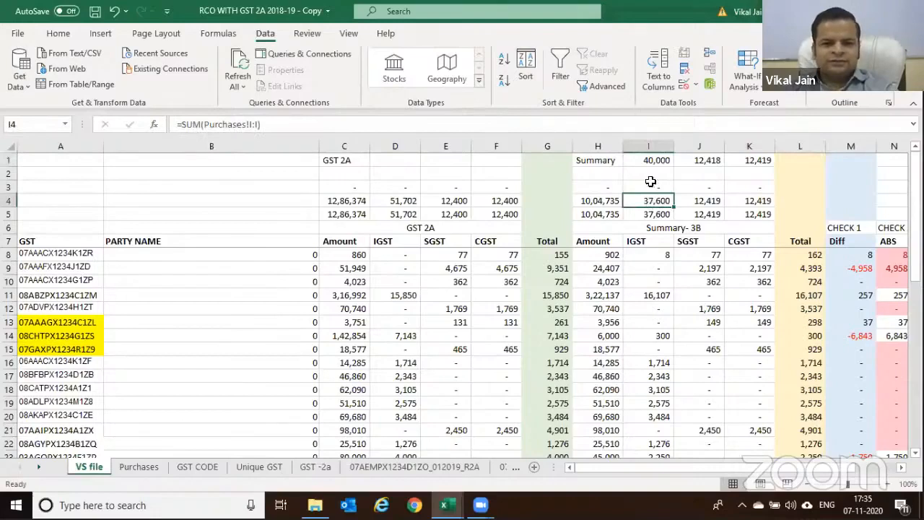
pyautogui.moveTo(652, 157); pyautogui.dragTo(750, 161)
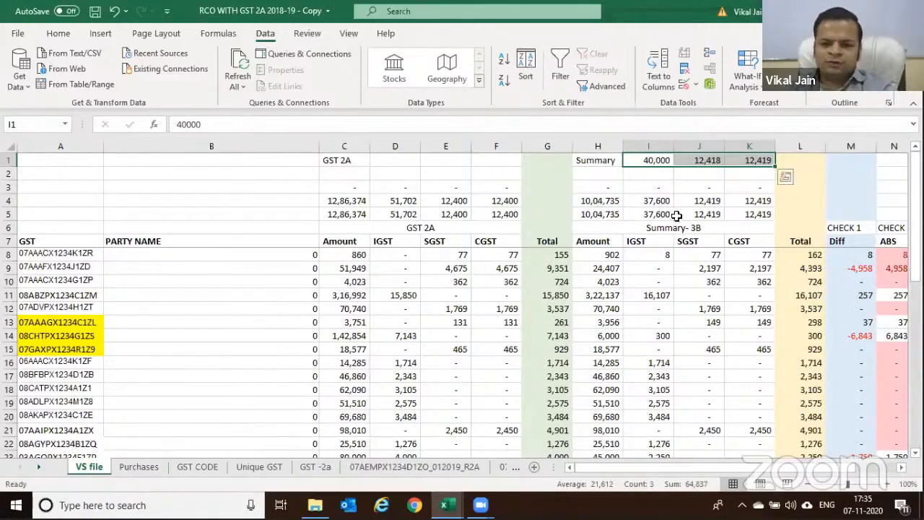
pyautogui.click(651, 161)
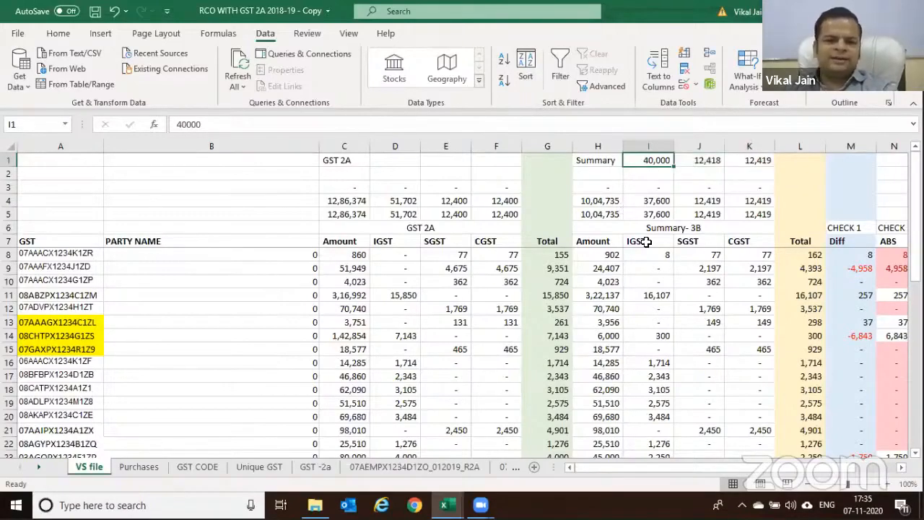
pyautogui.press('Down')
pyautogui.press('Down')
pyautogui.press('Down')
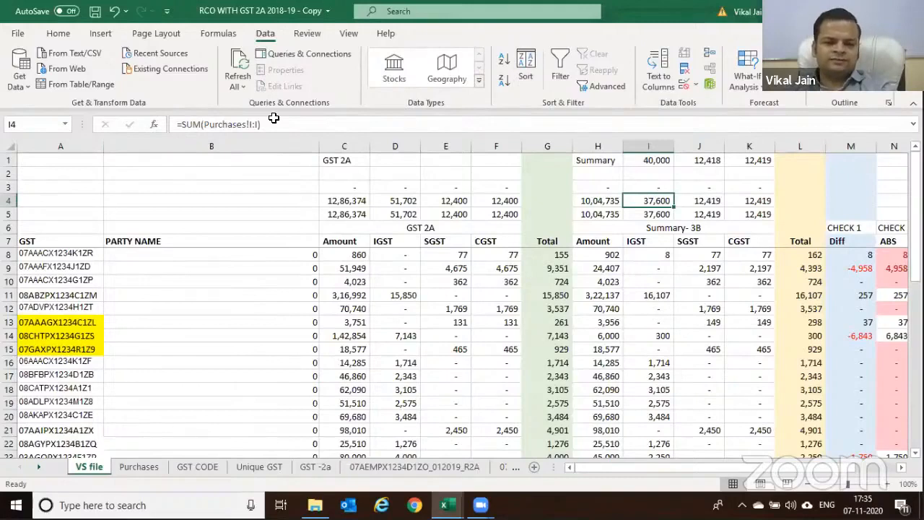
pyautogui.click(349, 247)
pyautogui.click(381, 241)
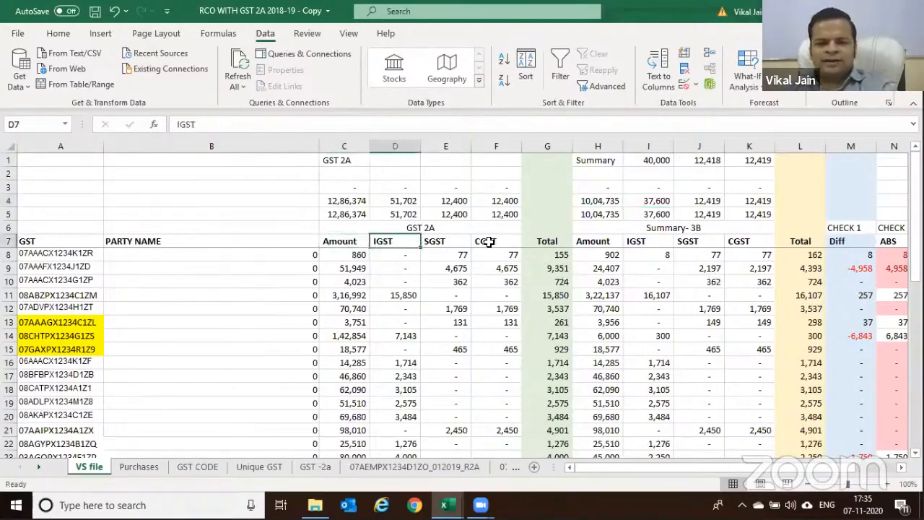
pyautogui.click(644, 244)
pyautogui.click(708, 244)
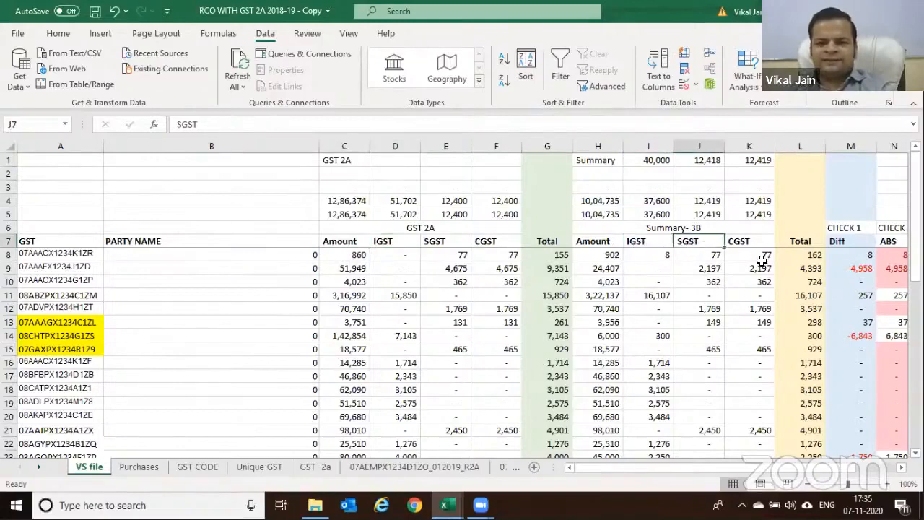
pyautogui.click(752, 244)
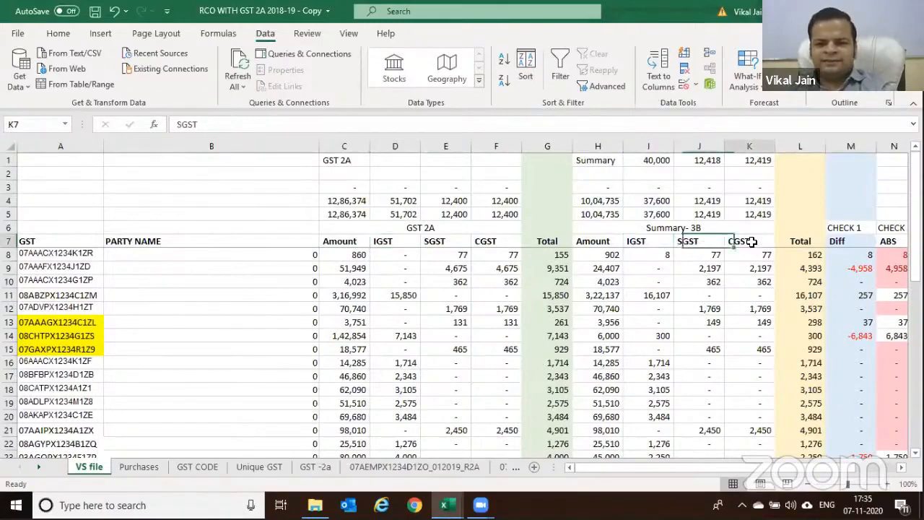
pyautogui.click(554, 255)
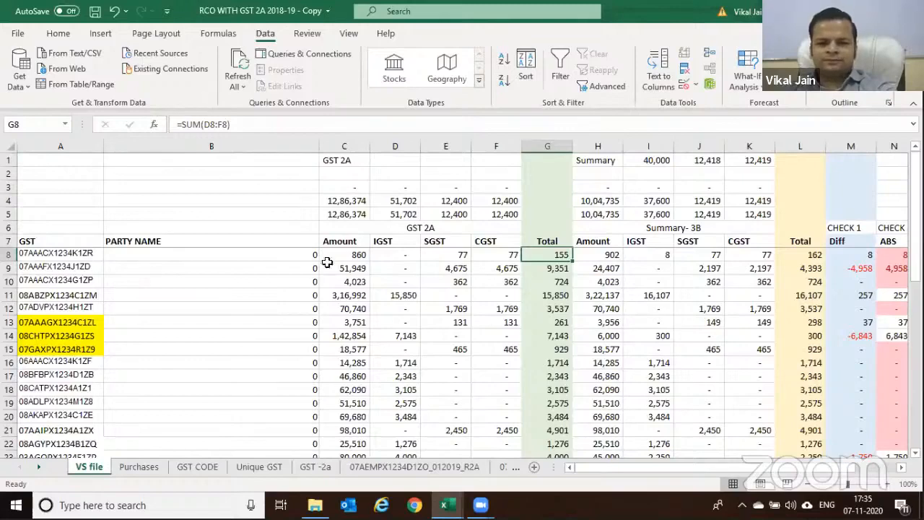
pyautogui.press('F2')
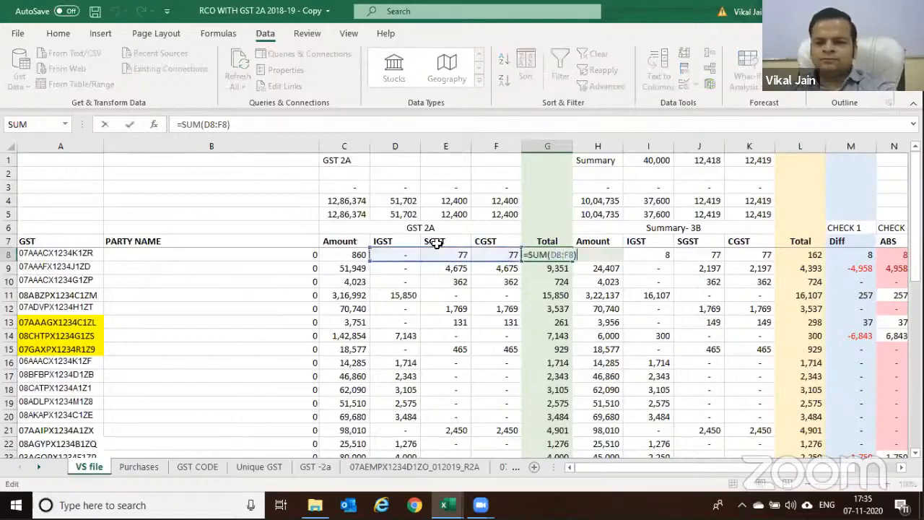
pyautogui.hotkey('ctrl', 'Return')
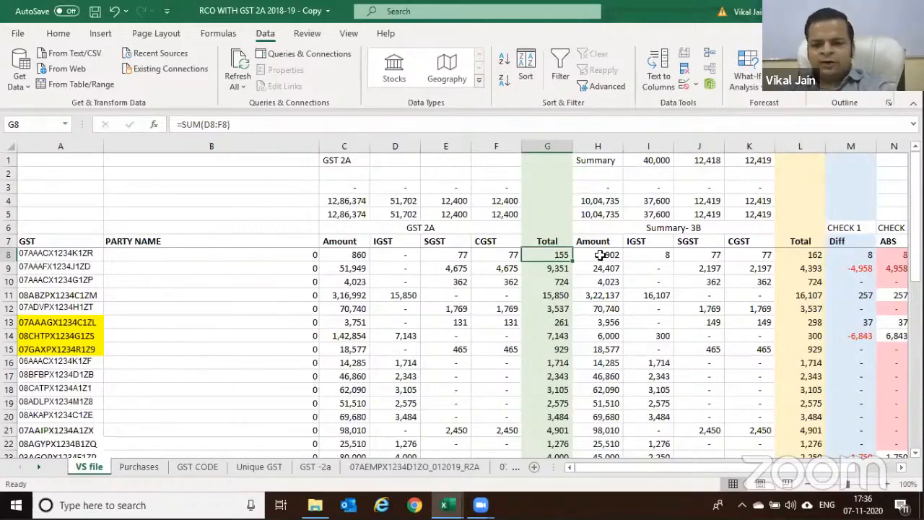
pyautogui.hotkey('ctrl', '[')
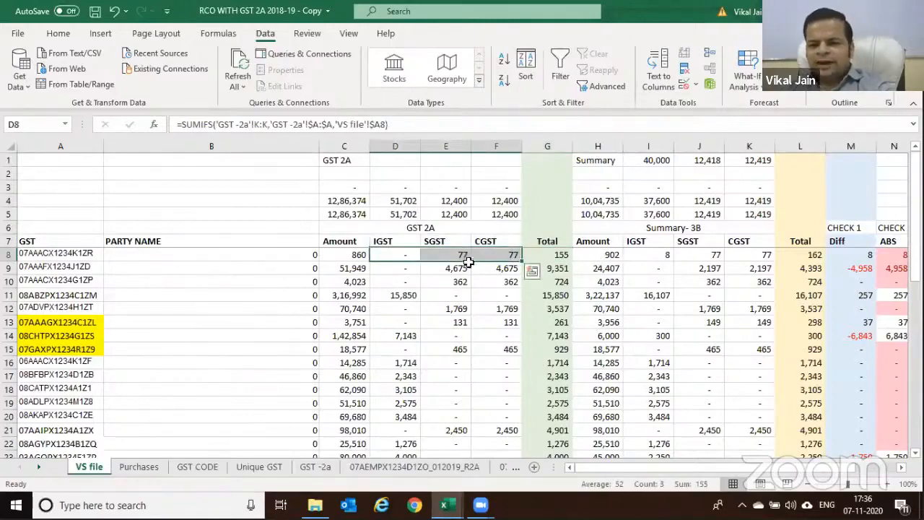
pyautogui.click(556, 255)
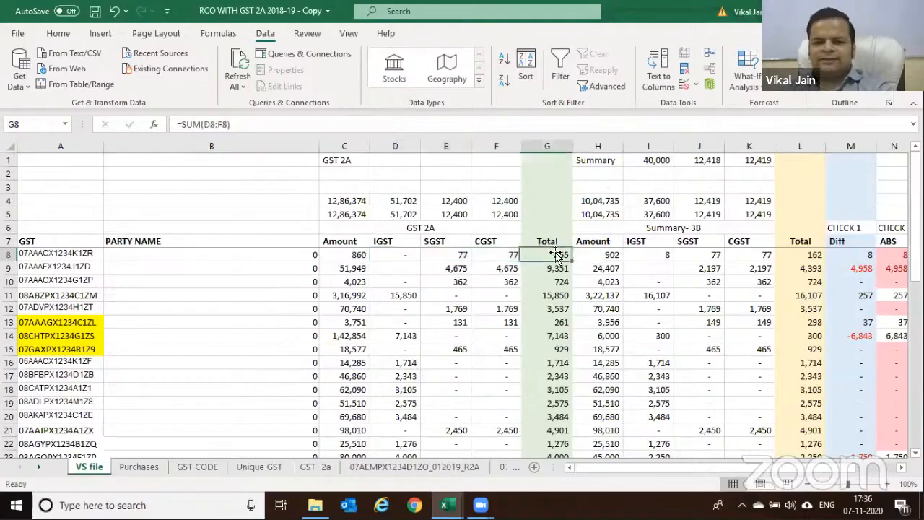
pyautogui.press('F2')
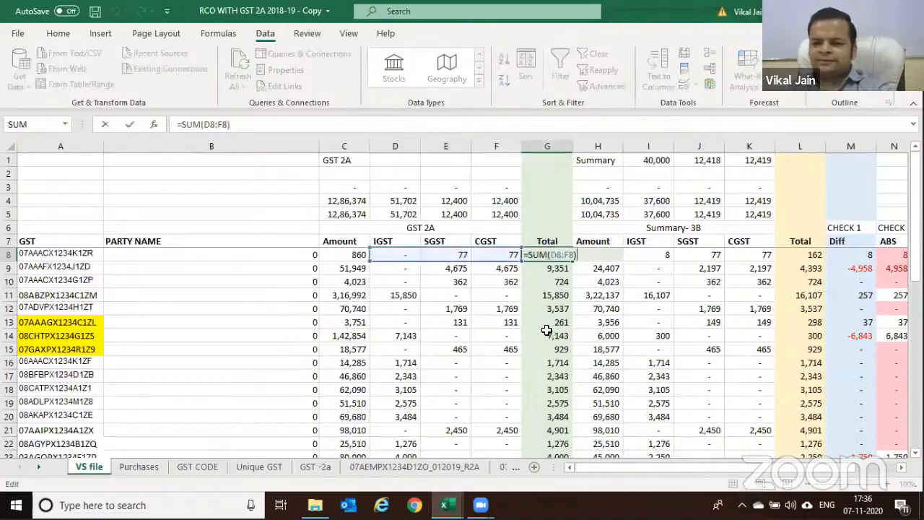
pyautogui.press('Escape')
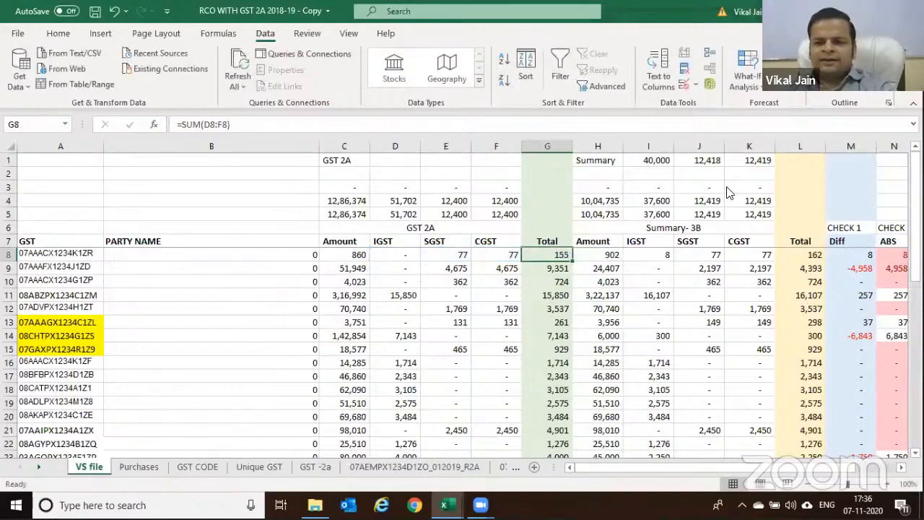
pyautogui.click(851, 255)
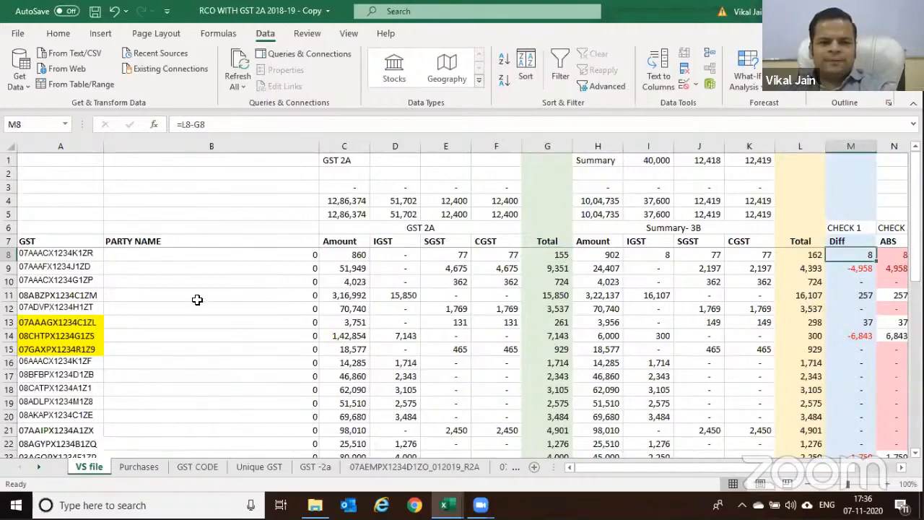
pyautogui.press('Home')
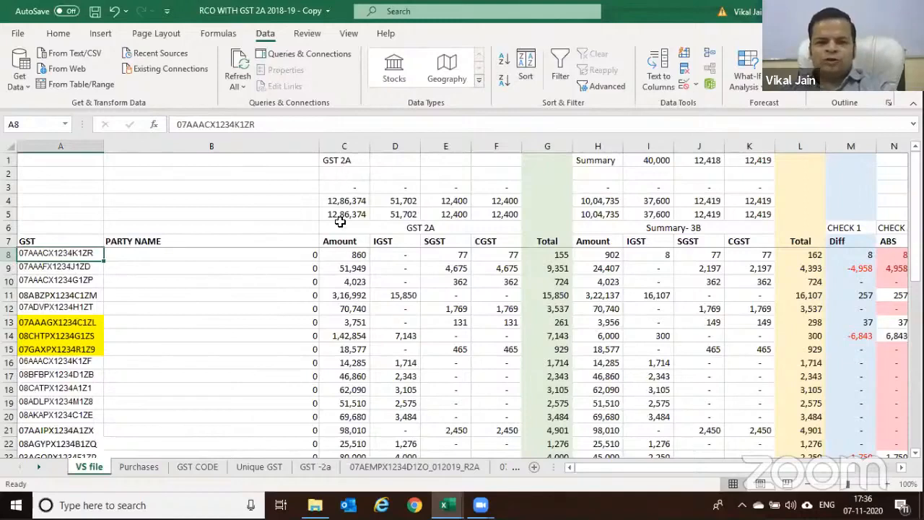
pyautogui.click(350, 255)
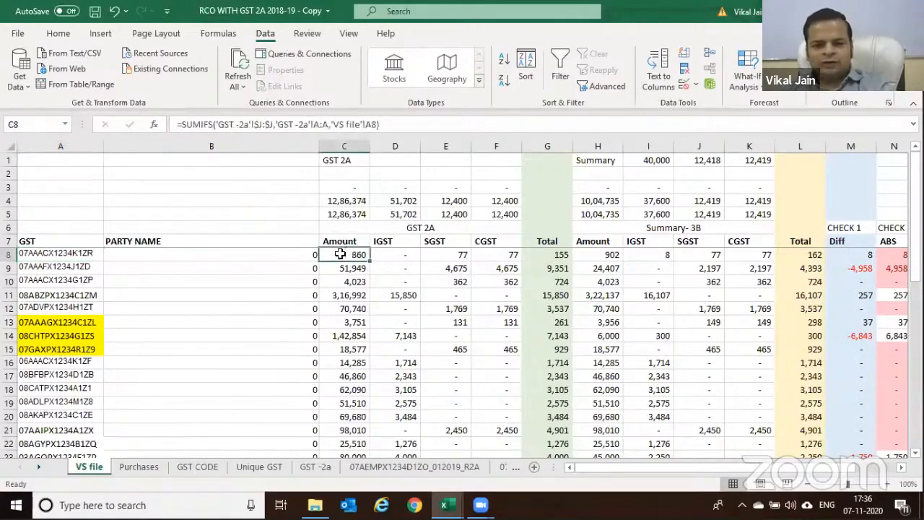
pyautogui.click(67, 252)
pyautogui.click(355, 257)
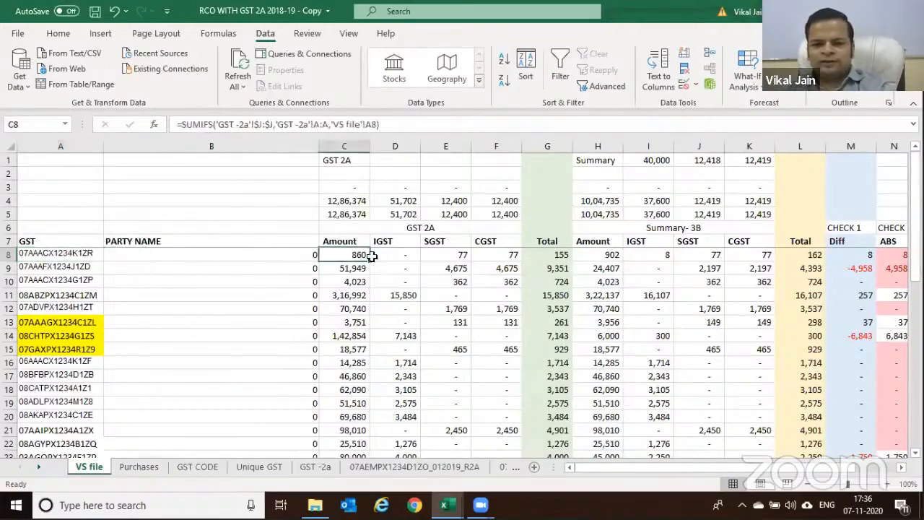
pyautogui.click(491, 255)
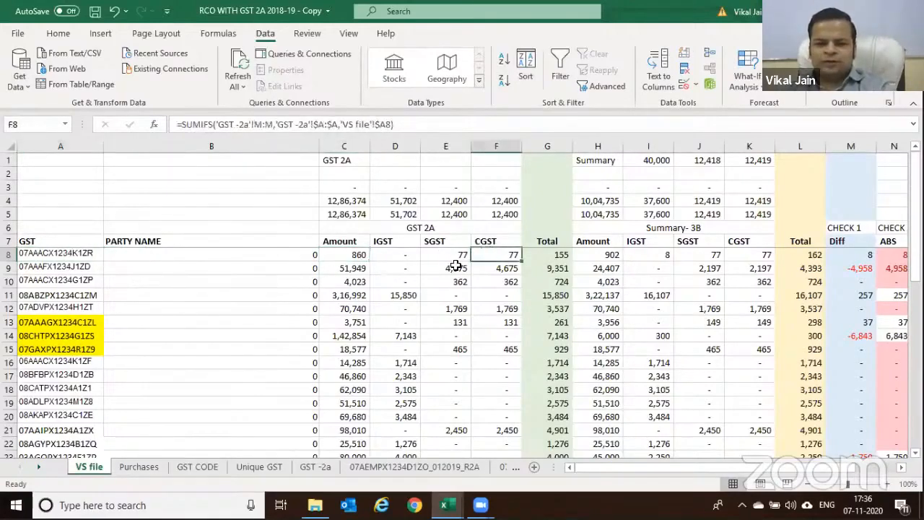
pyautogui.click(448, 260)
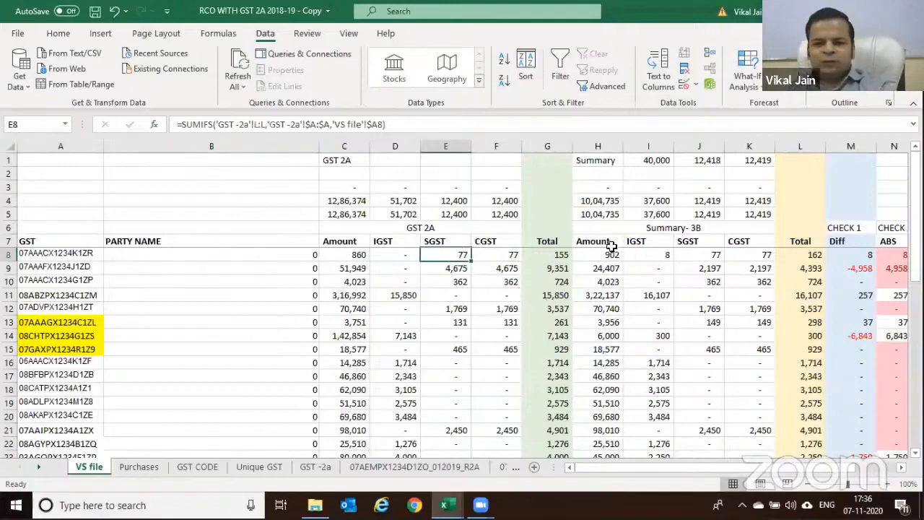
pyautogui.click(57, 255)
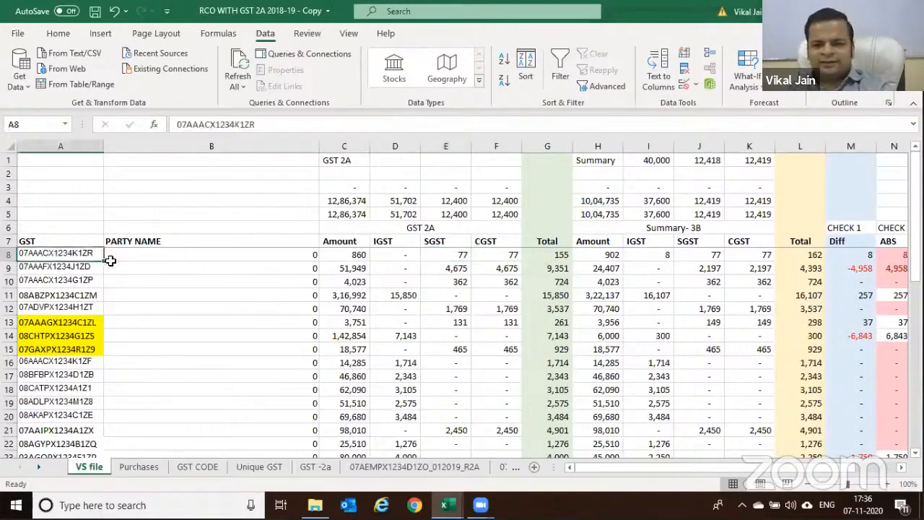
pyautogui.click(610, 254)
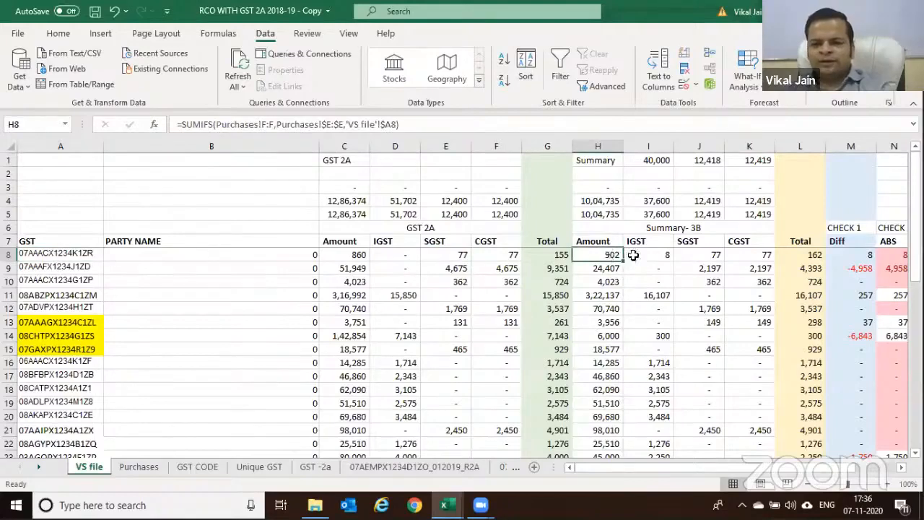
pyautogui.click(648, 254)
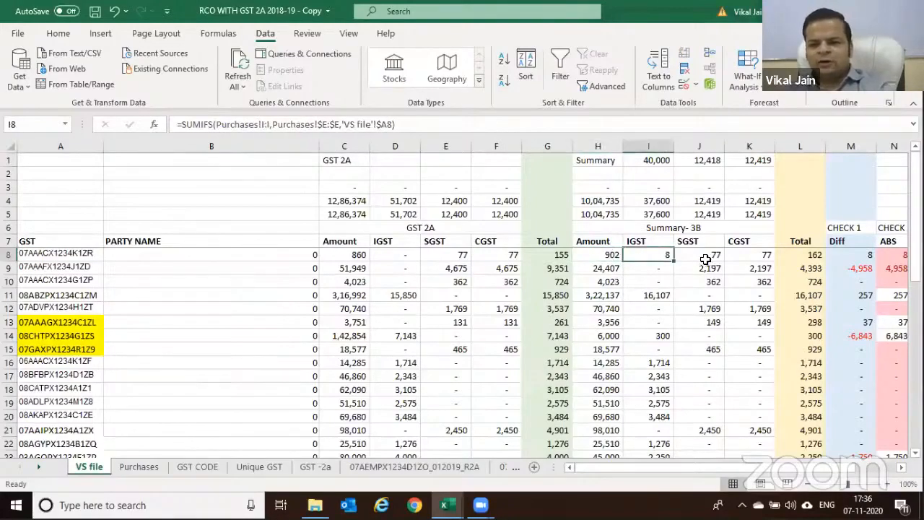
pyautogui.click(694, 257)
pyautogui.click(751, 260)
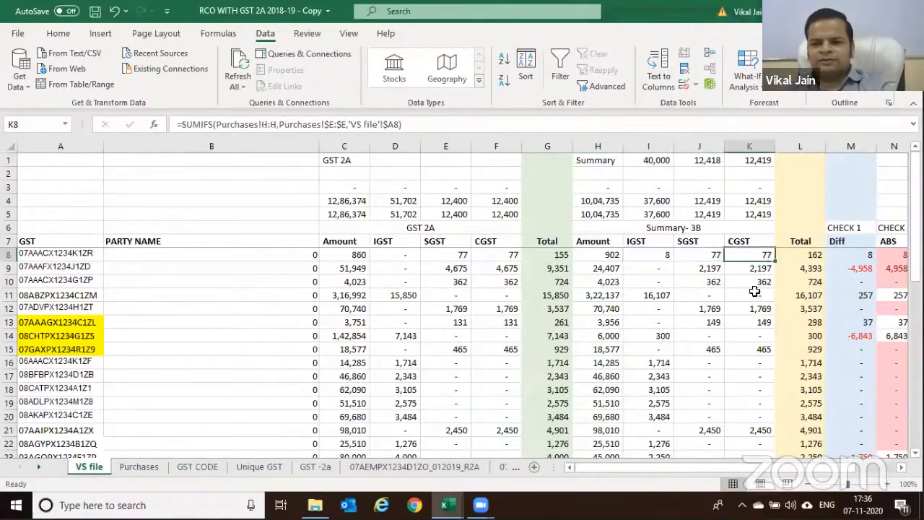
pyautogui.click(856, 259)
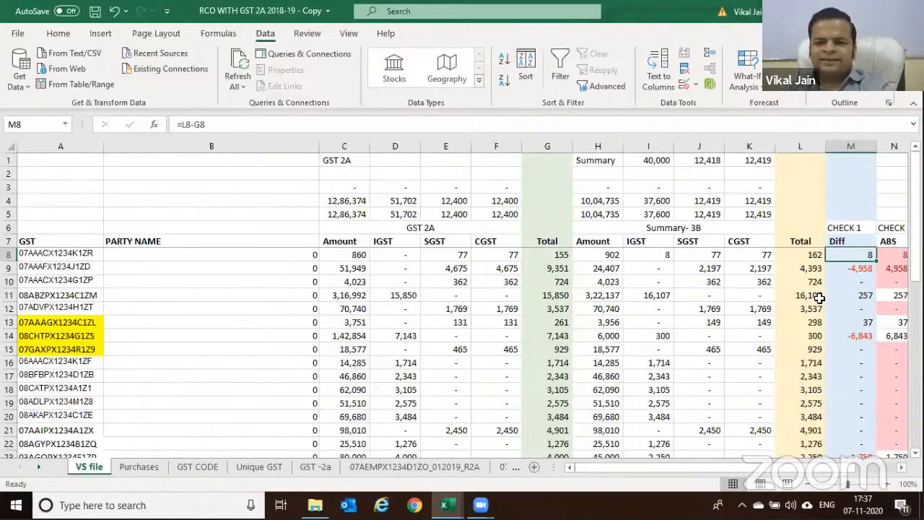
# Clear the existing Diff formulas from column M
pyautogui.scroll(-2, 819, 299)
pyautogui.scroll(2, 820, 298)
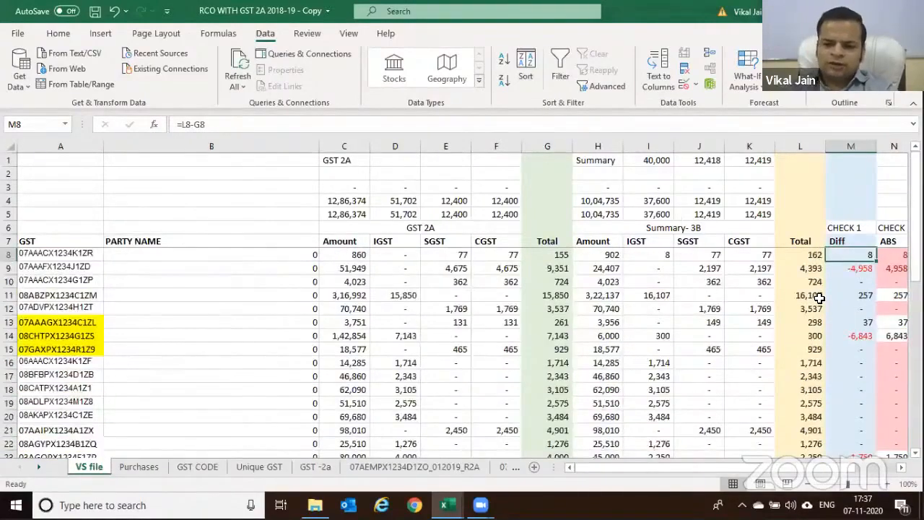
pyautogui.hotkey('shift', 'Down')
pyautogui.hotkey('shift', 'Down')
pyautogui.hotkey('shift', 'Down')
pyautogui.hotkey('shift', 'Down')
pyautogui.hotkey('shift', 'Down')
pyautogui.hotkey('shift', 'Down')
pyautogui.hotkey('shift', 'Down')
pyautogui.hotkey('shift', 'Down')
pyautogui.hotkey('shift', 'Down')
pyautogui.hotkey('shift', 'Down')
pyautogui.hotkey('shift', 'Down')
pyautogui.hotkey('shift', 'Down')
pyautogui.hotkey('shift', 'Down')
pyautogui.hotkey('shift', 'Down')
pyautogui.hotkey('shift', 'Down')
pyautogui.hotkey('shift', 'Down')
pyautogui.hotkey('shift', 'Down')
pyautogui.hotkey('shift', 'Down')
pyautogui.hotkey('shift', 'Down')
pyautogui.hotkey('shift', 'Down')
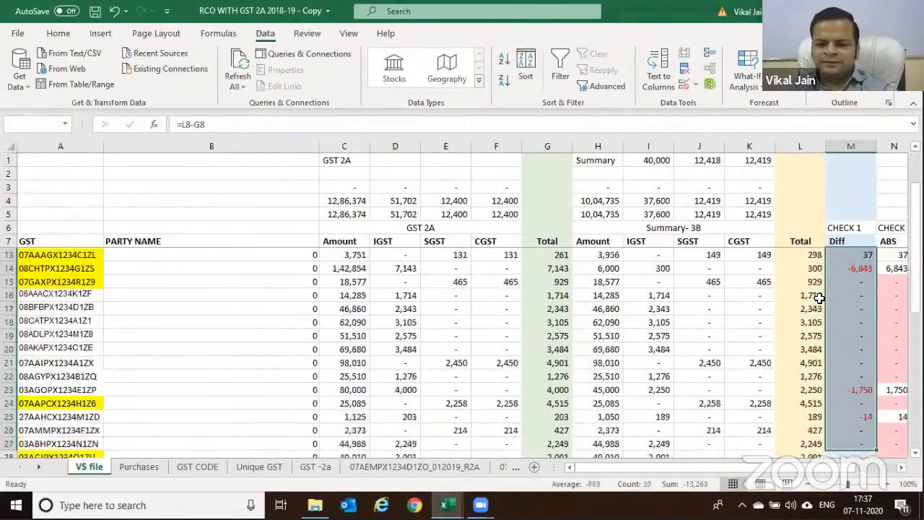
pyautogui.hotkey('shift', 'Down')
pyautogui.hotkey('shift', 'Down')
pyautogui.hotkey('shift', 'Down')
pyautogui.hotkey('shift', 'Down')
pyautogui.hotkey('shift', 'Down')
pyautogui.hotkey('shift', 'Down')
pyautogui.hotkey('shift', 'Down')
pyautogui.hotkey('shift', 'Down')
pyautogui.hotkey('shift', 'Down')
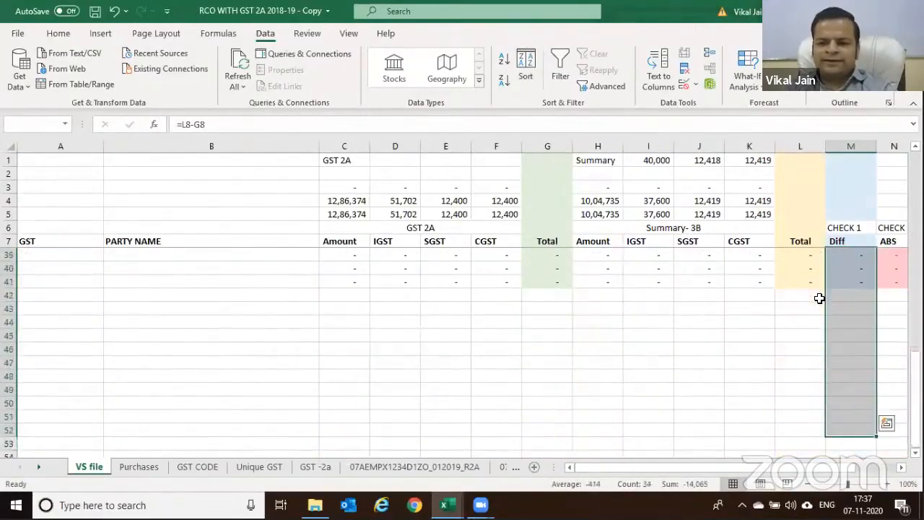
pyautogui.hotkey('shift', 'Up')
pyautogui.hotkey('shift', 'Up')
pyautogui.hotkey('shift', 'Up')
pyautogui.hotkey('shift', 'Up')
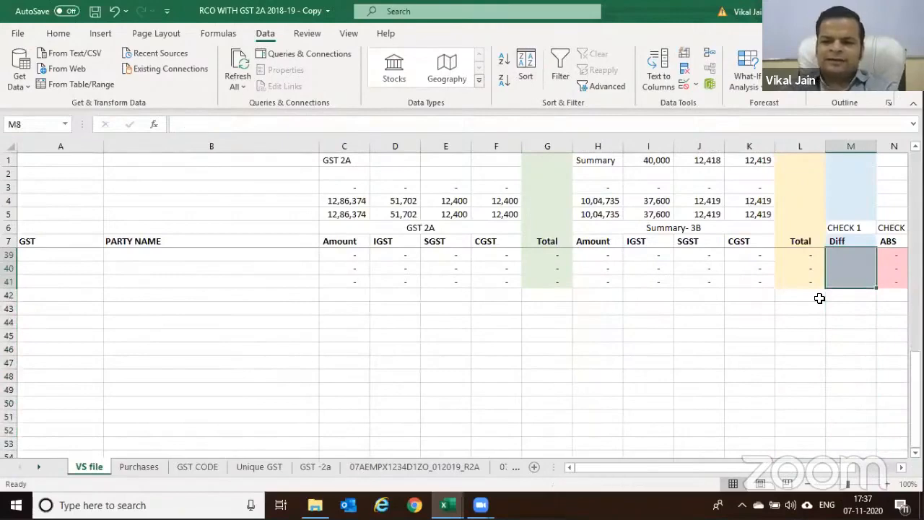
pyautogui.press('Up')
pyautogui.press('Down')
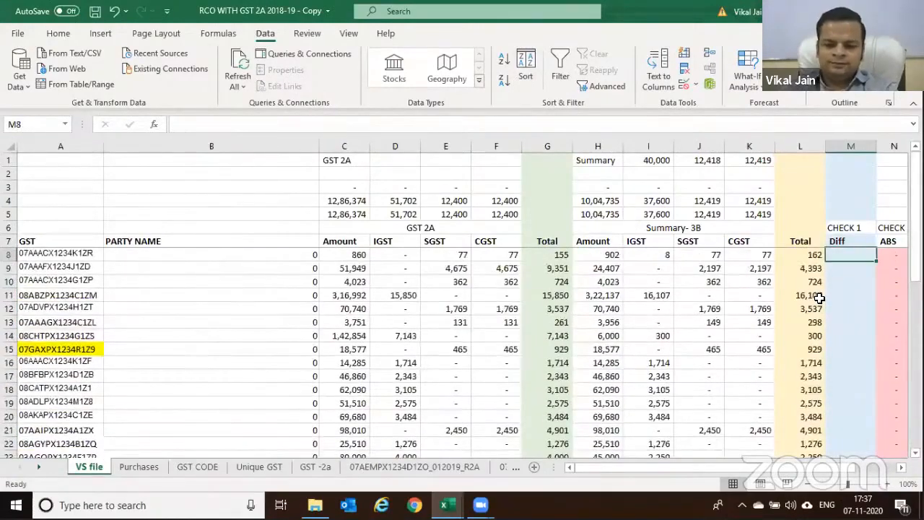
# Enter the Diff formula =L8-G8 in M8
pyautogui.write('=')
pyautogui.press('Down')
pyautogui.press('Down')
pyautogui.press('Left')
pyautogui.press('Up')
pyautogui.press('Up')
pyautogui.write('-')
pyautogui.press('Left')
pyautogui.press('Left')
pyautogui.press('Left')
pyautogui.press('Left')
pyautogui.press('Left')
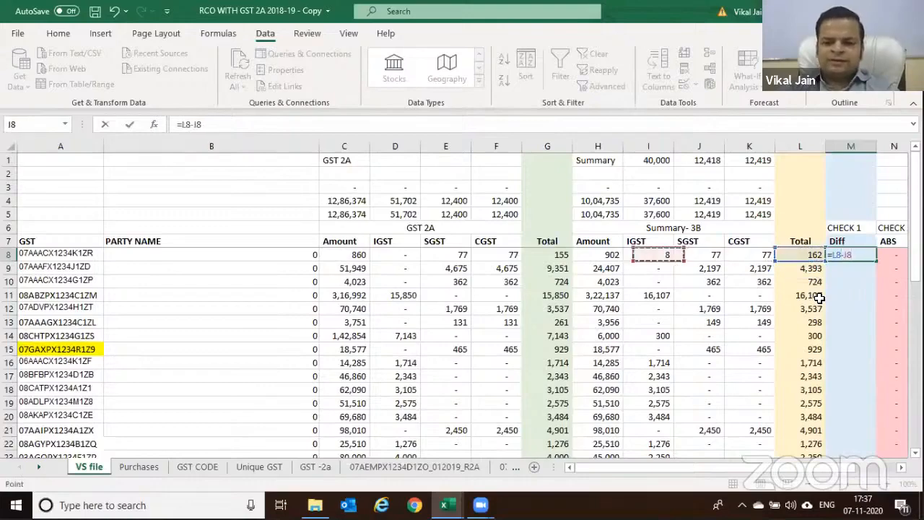
pyautogui.hotkey('ctrl', 'Return')
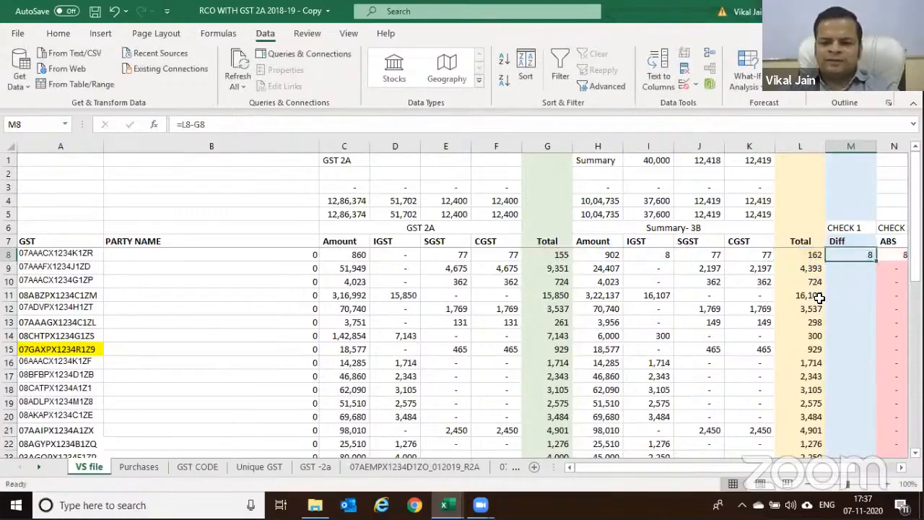
# Copy the M8 Diff formula down column M to row 41
pyautogui.hotkey('ctrl', 'c')
pyautogui.press('Left')
pyautogui.hotkey('ctrl', 'Down')
pyautogui.press('Right')
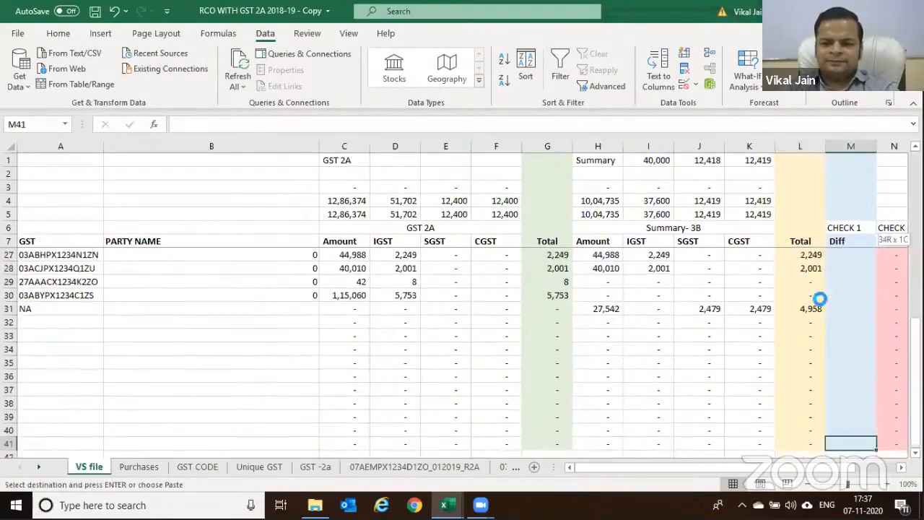
pyautogui.hotkey('ctrl', 'shift', 'Up')
pyautogui.press('Return')
pyautogui.hotkey('ctrl', 'Up')
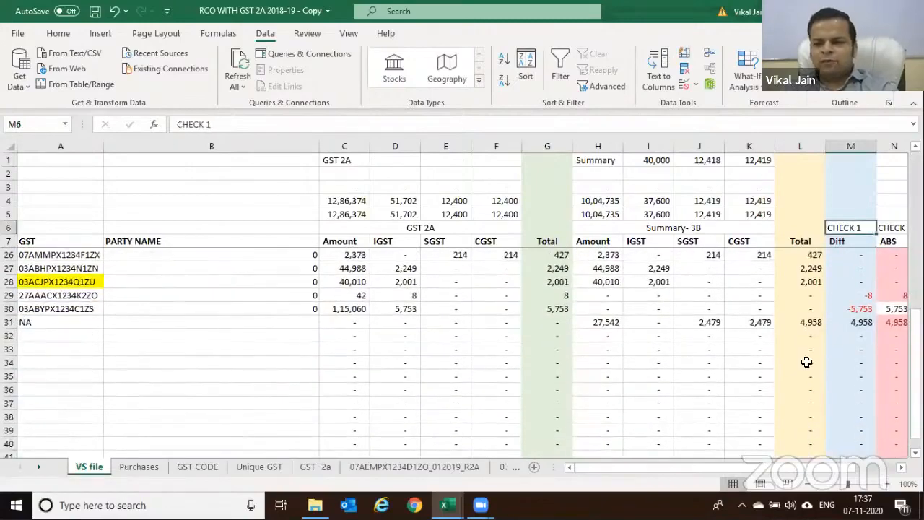
pyautogui.scroll(5, 837, 311)
pyautogui.scroll(1, 847, 292)
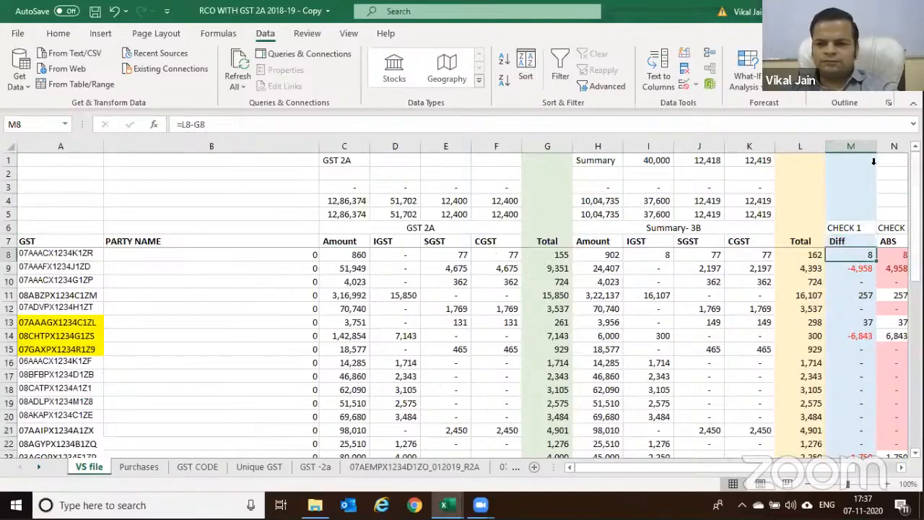
# Format Diff column M in Comma Style with zero decimal places
pyautogui.click(854, 145)
pyautogui.click(58, 33)
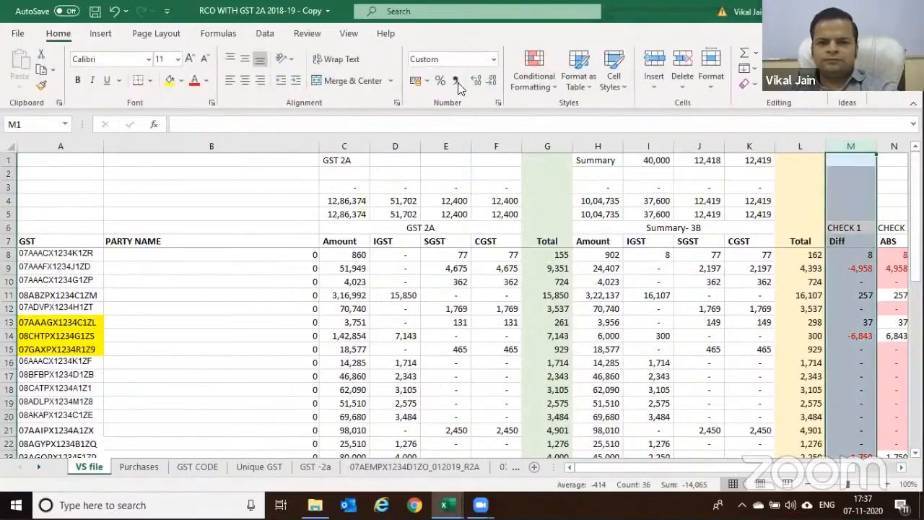
pyautogui.click(457, 81)
pyautogui.click(490, 80)
pyautogui.click(491, 80)
# Check the L15 and M9 formulas, then select the Diff range M8:M40
pyautogui.click(782, 345)
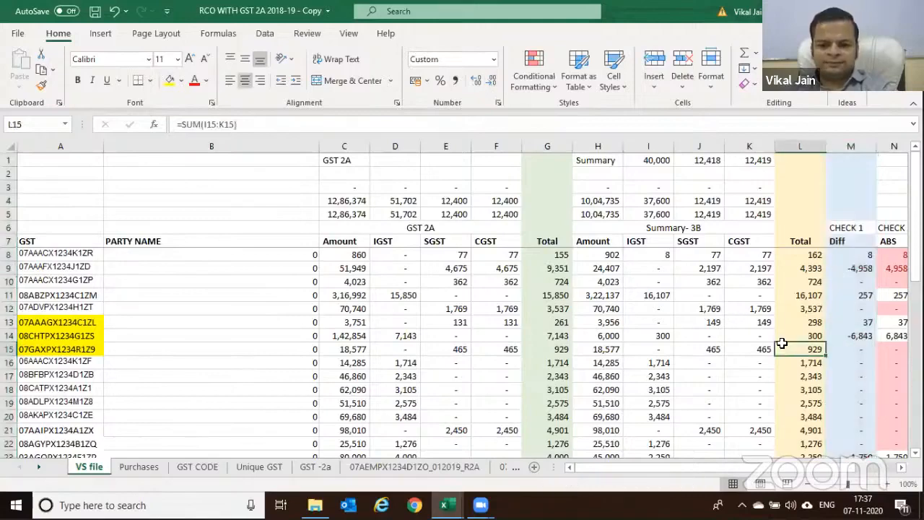
pyautogui.click(854, 267)
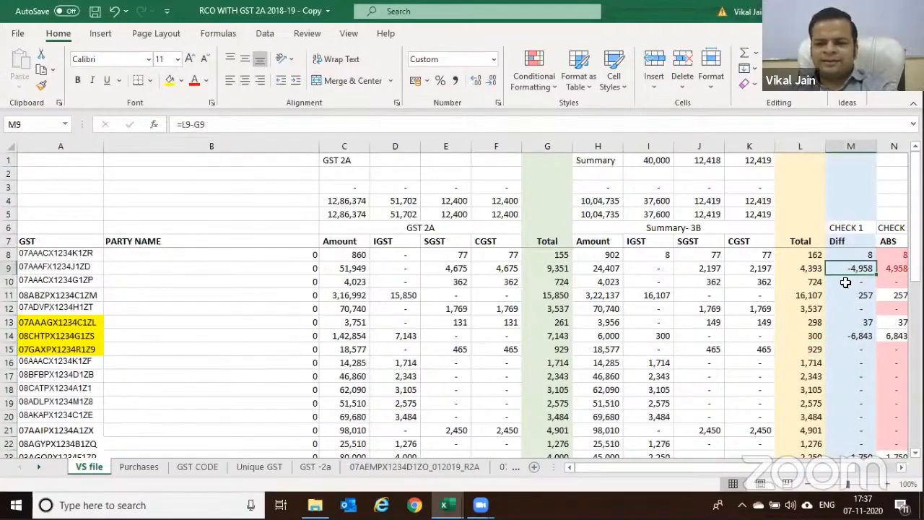
pyautogui.click(854, 255)
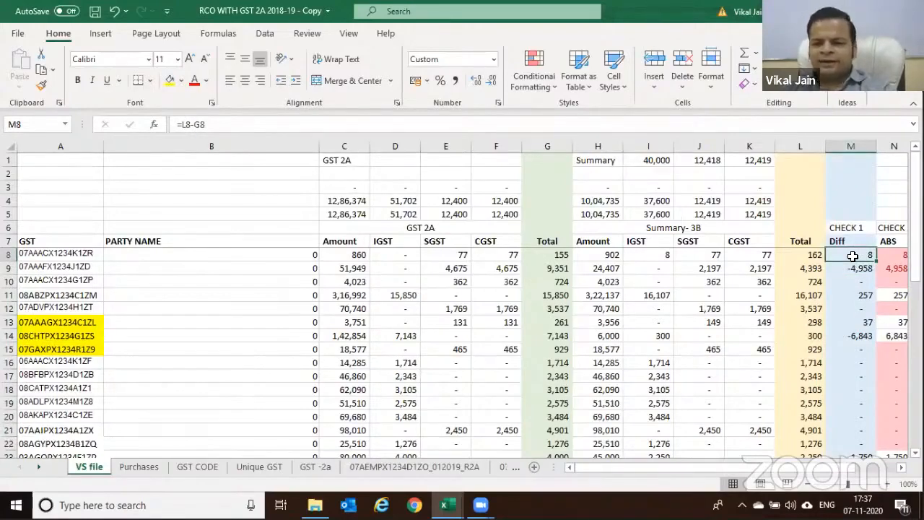
pyautogui.hotkey('shift', 'Down')
pyautogui.hotkey('shift', 'Down')
pyautogui.hotkey('shift', 'Down')
pyautogui.hotkey('shift', 'Down')
pyautogui.hotkey('shift', 'Down')
pyautogui.hotkey('shift', 'Down')
pyautogui.hotkey('shift', 'Down')
pyautogui.hotkey('shift', 'Down')
pyautogui.hotkey('shift', 'Down')
pyautogui.hotkey('shift', 'Down')
pyautogui.hotkey('shift', 'Down')
pyautogui.hotkey('shift', 'Down')
pyautogui.hotkey('shift', 'Down')
pyautogui.hotkey('shift', 'Down')
pyautogui.hotkey('shift', 'Down')
pyautogui.hotkey('shift', 'Down')
pyautogui.hotkey('shift', 'Down')
pyautogui.hotkey('shift', 'Down')
pyautogui.hotkey('shift', 'Down')
pyautogui.hotkey('shift', 'Down')
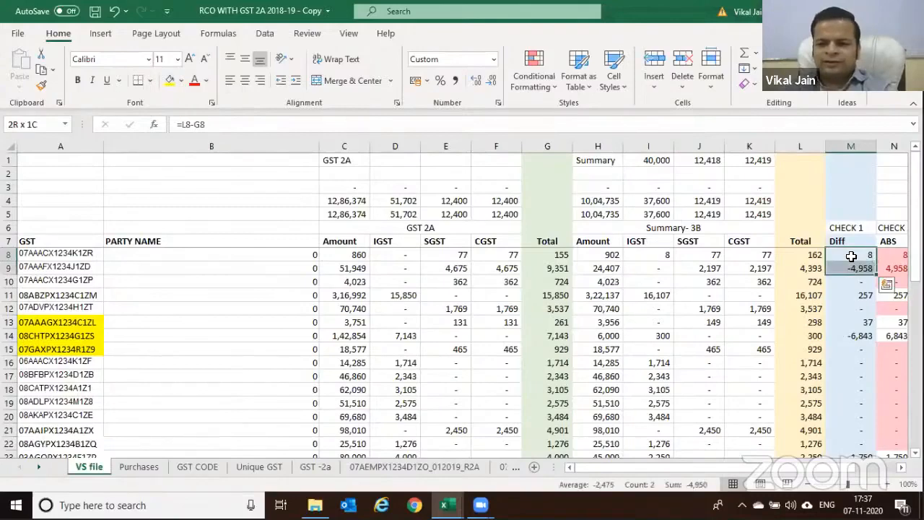
pyautogui.hotkey('shift', 'Down')
pyautogui.hotkey('shift', 'Down')
pyautogui.hotkey('shift', 'Down')
pyautogui.hotkey('shift', 'Down')
pyautogui.hotkey('shift', 'Down')
pyautogui.hotkey('shift', 'Down')
pyautogui.hotkey('shift', 'Down')
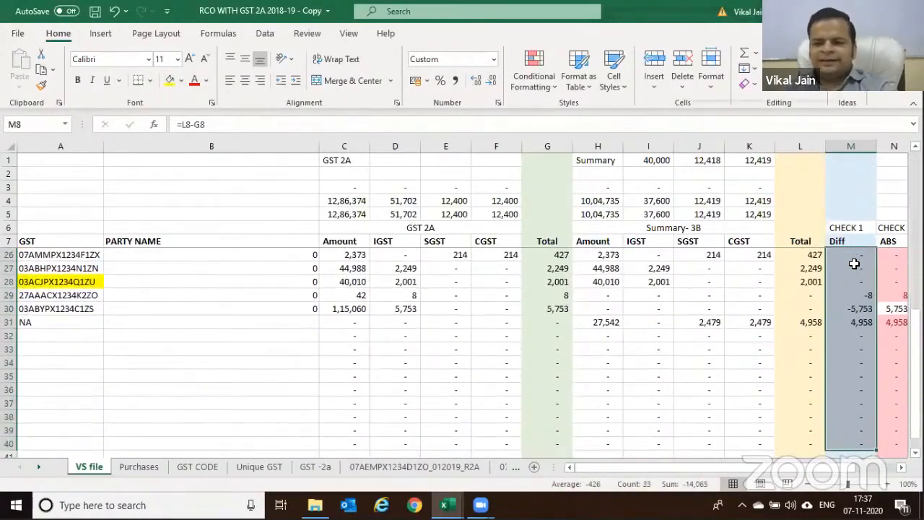
pyautogui.rightClick(855, 262)
pyautogui.moveTo(788, 332)
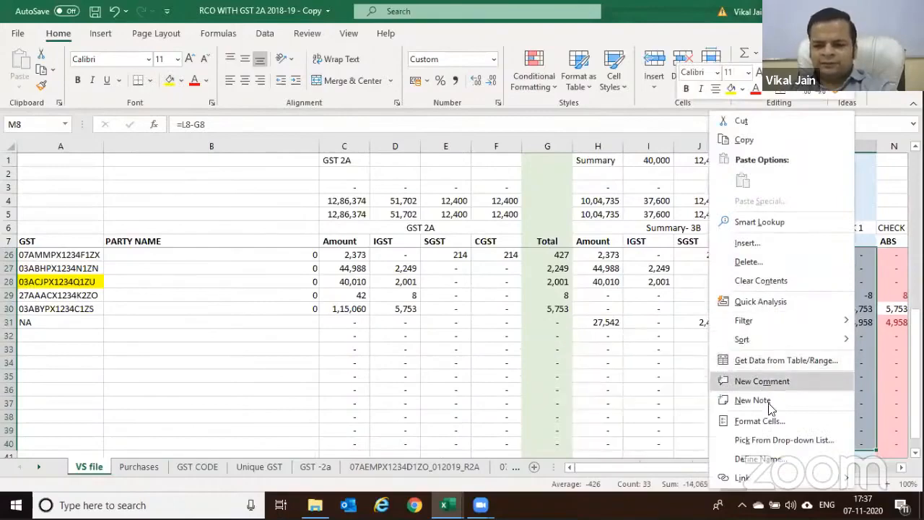
pyautogui.press('Escape')
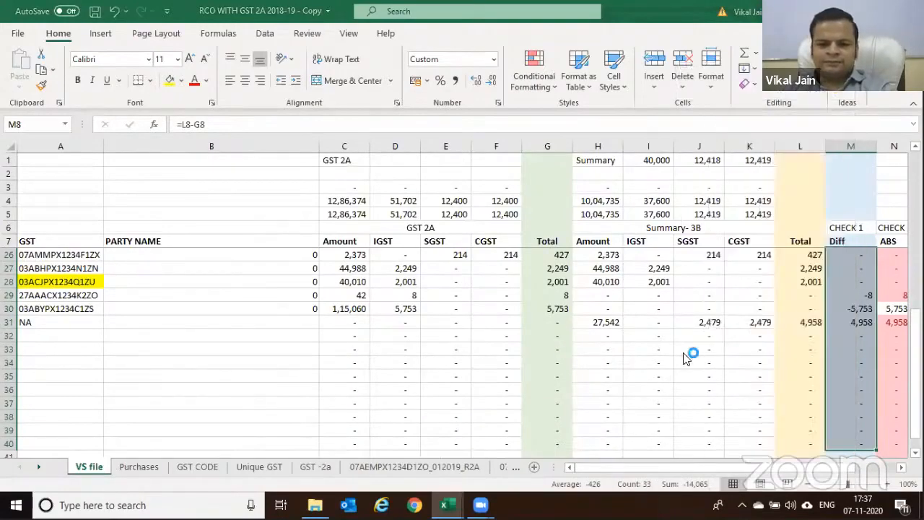
# Add [RED] to the negative section of the Diff range's custom number format
pyautogui.hotkey('ctrl', '1')
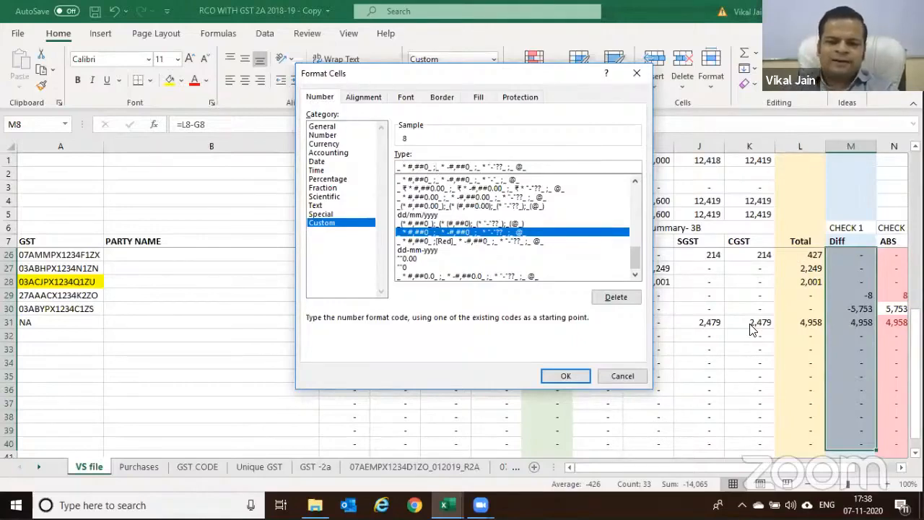
pyautogui.press('BackSpace')
pyautogui.write('[RE')
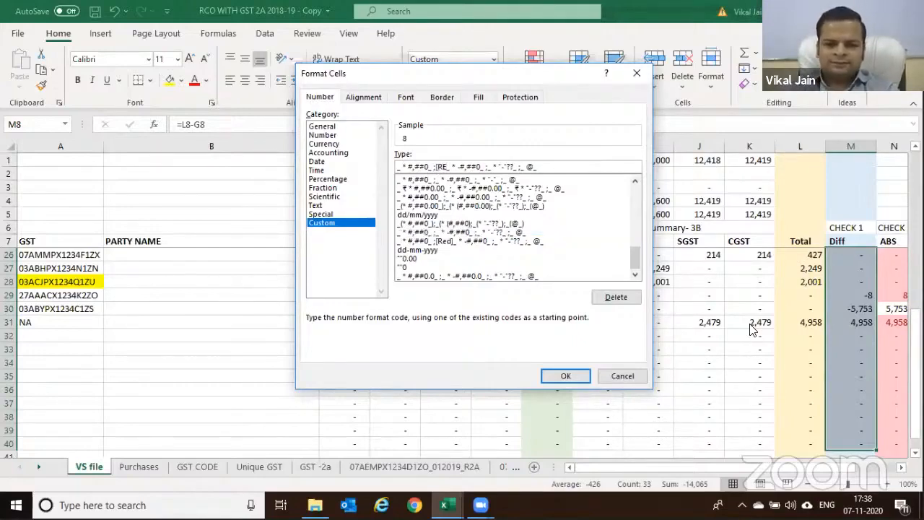
pyautogui.write('D]')
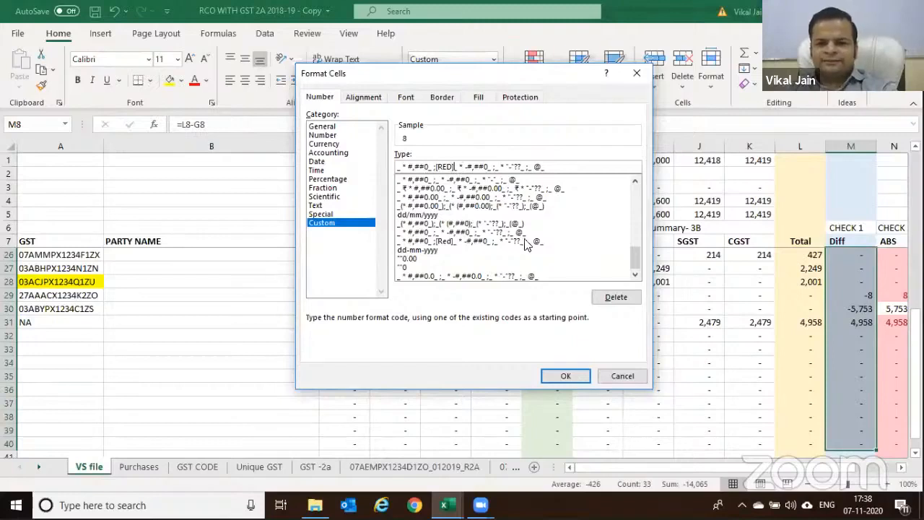
pyautogui.click(564, 376)
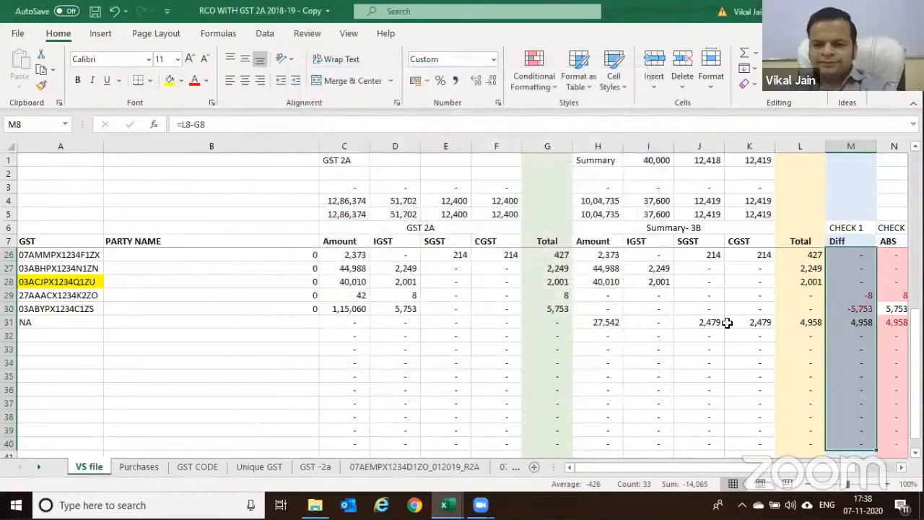
pyautogui.scroll(6, 726, 322)
pyautogui.click(853, 270)
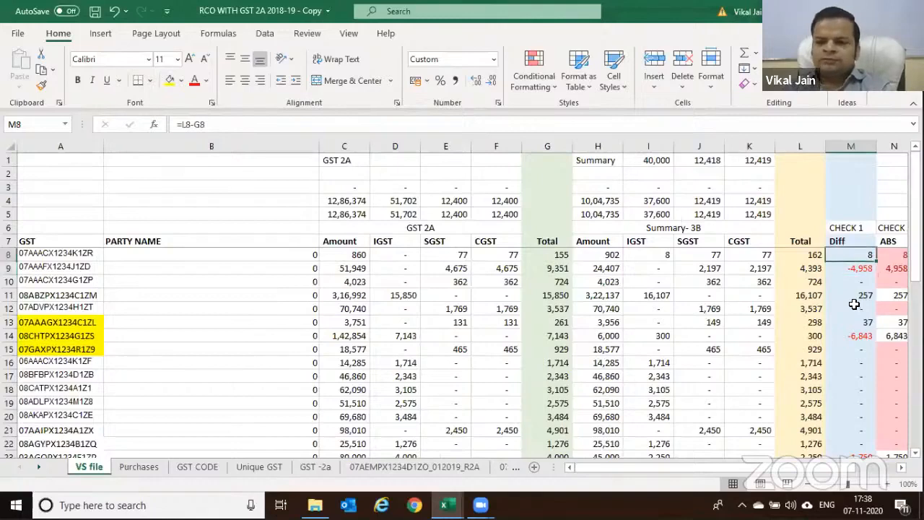
pyautogui.press('F2')
pyautogui.press('Escape')
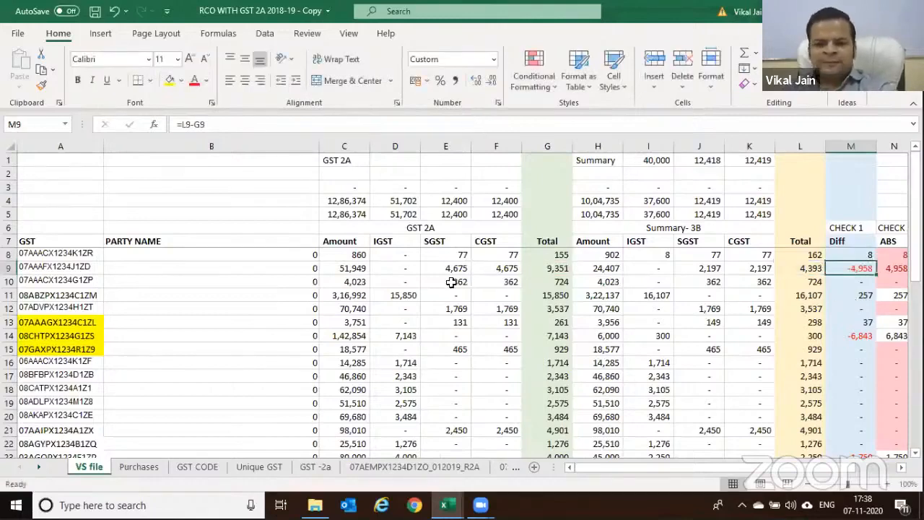
pyautogui.click(534, 268)
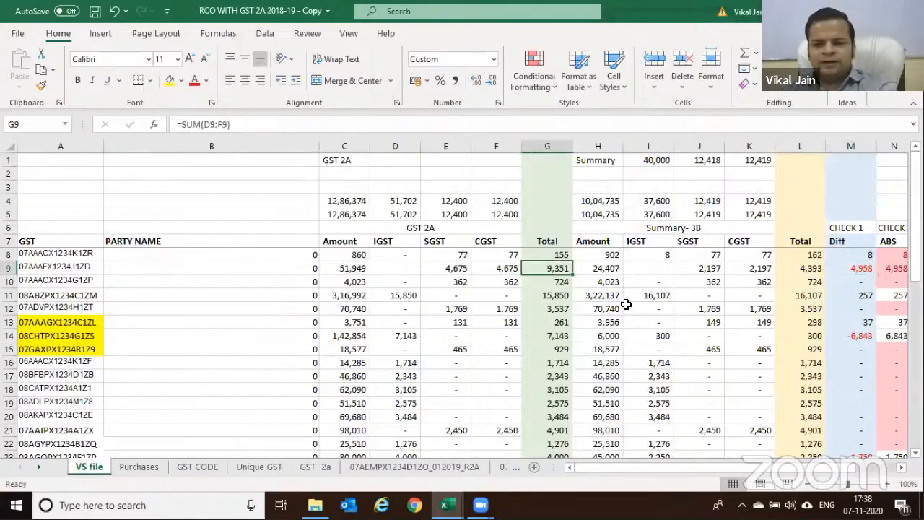
pyautogui.click(800, 268)
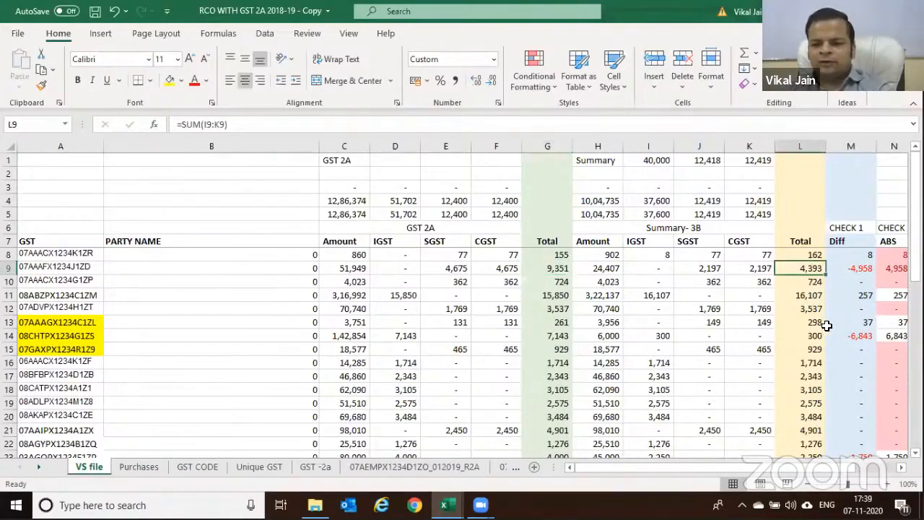
pyautogui.click(863, 267)
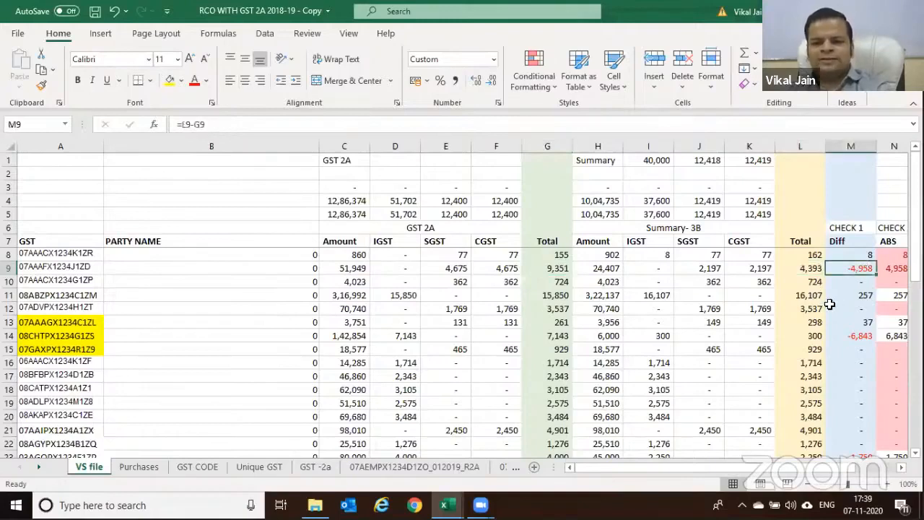
pyautogui.click(852, 281)
pyautogui.click(852, 308)
pyautogui.click(848, 349)
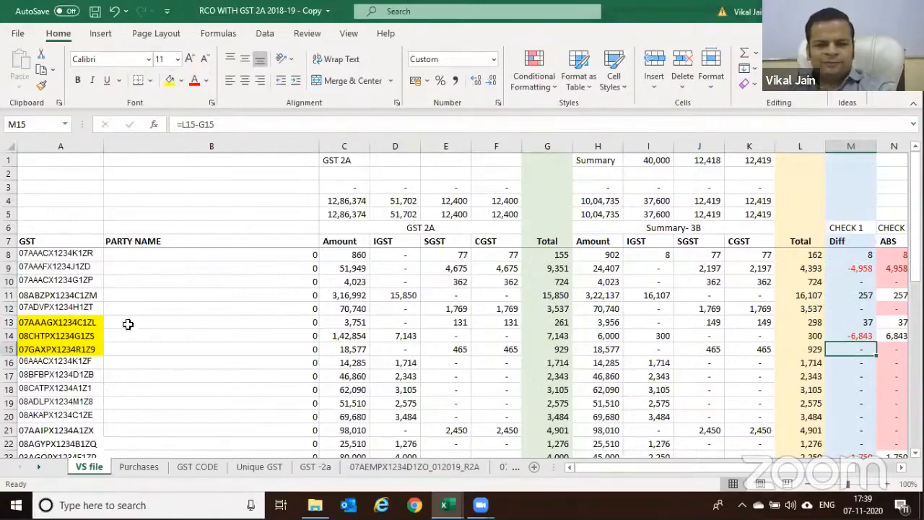
pyautogui.scroll(-2, 426, 309)
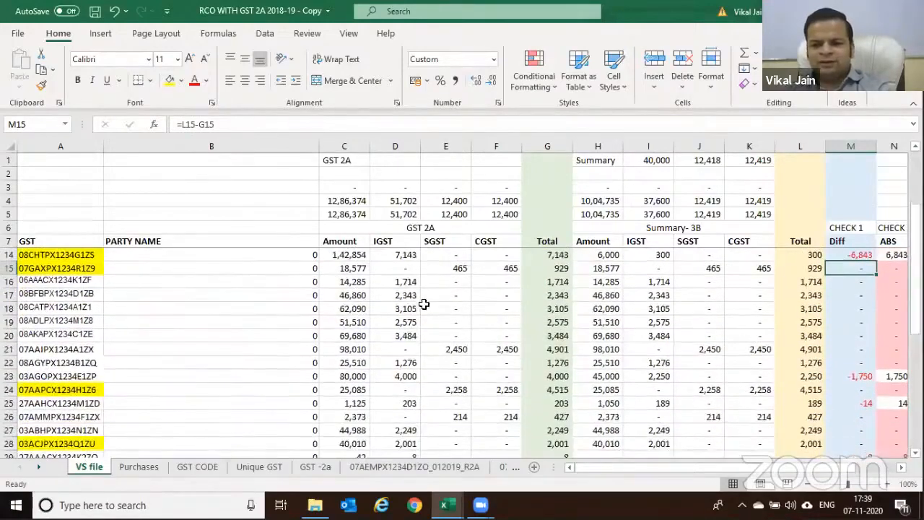
pyautogui.click(402, 285)
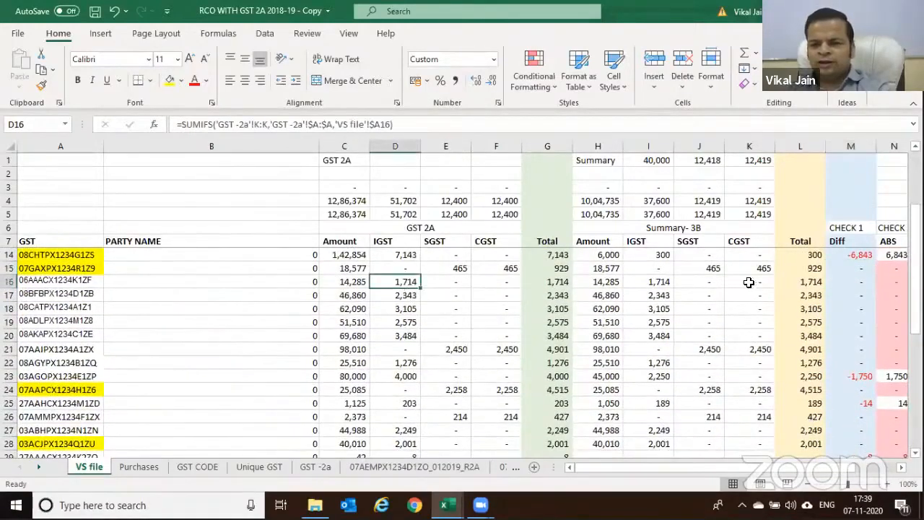
pyautogui.click(789, 281)
pyautogui.click(834, 271)
pyautogui.scroll(-2, 831, 296)
pyautogui.click(841, 279)
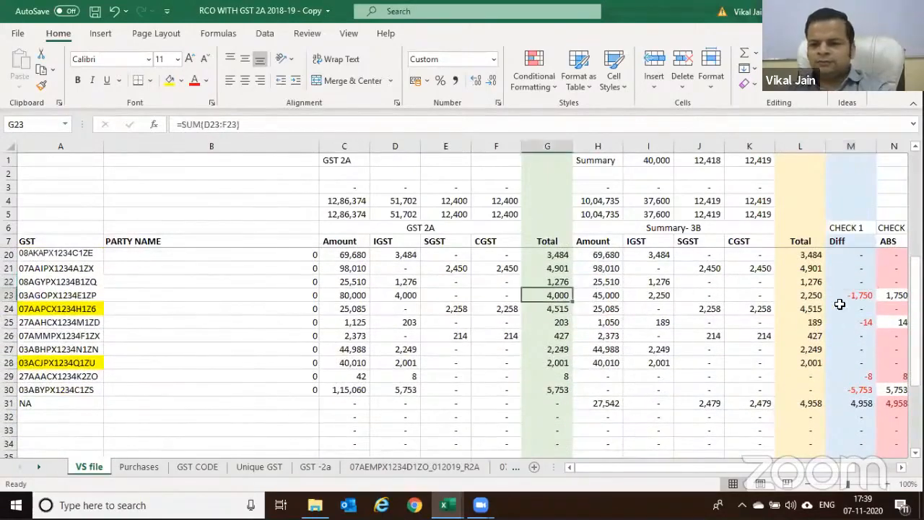
pyautogui.scroll(4, 805, 349)
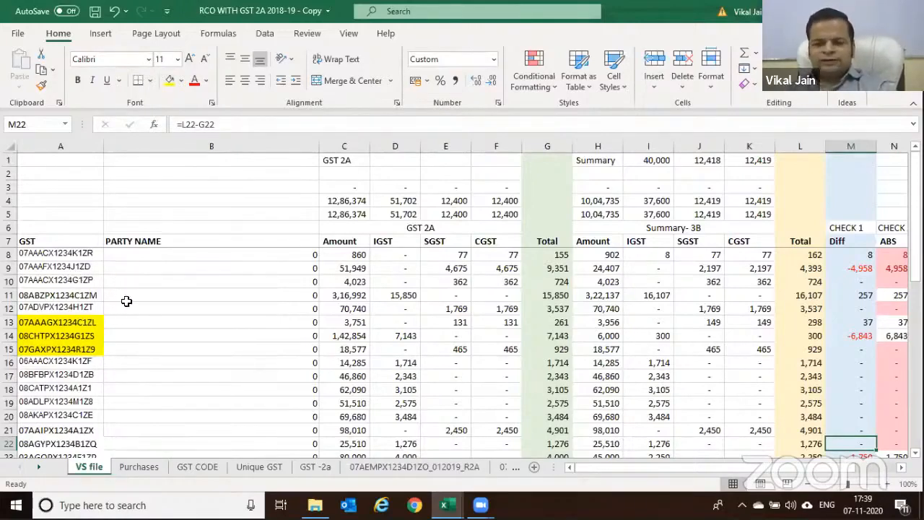
pyautogui.click(505, 334)
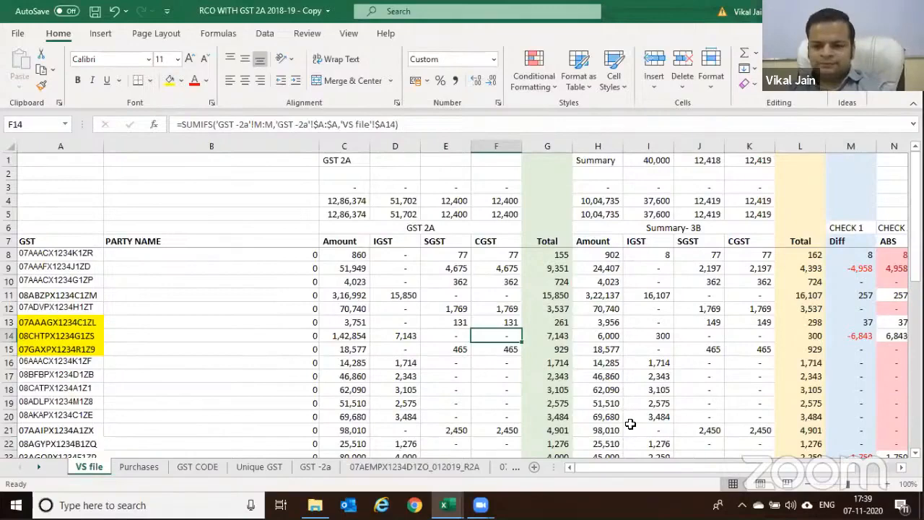
# Inspect the Diff and ABS formulas in row 8 for the first GSTIN
pyautogui.hscroll(2, 772, 467)
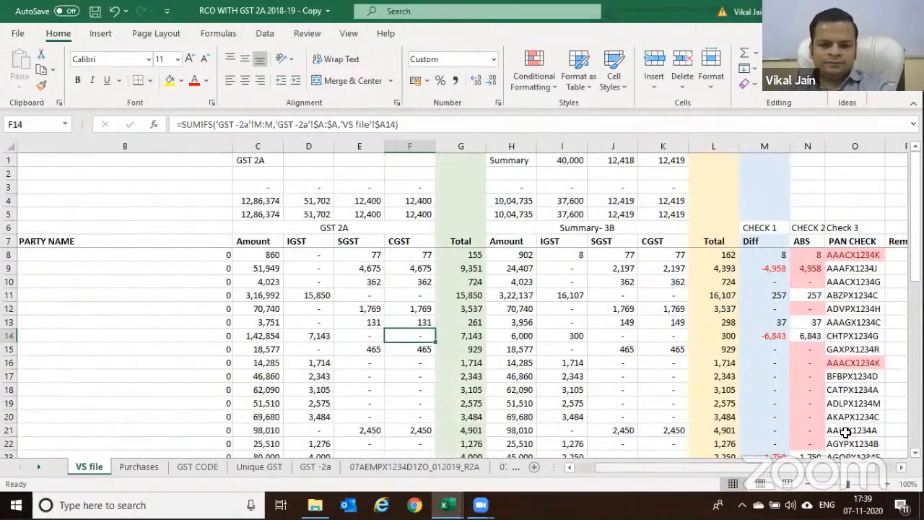
pyautogui.click(808, 255)
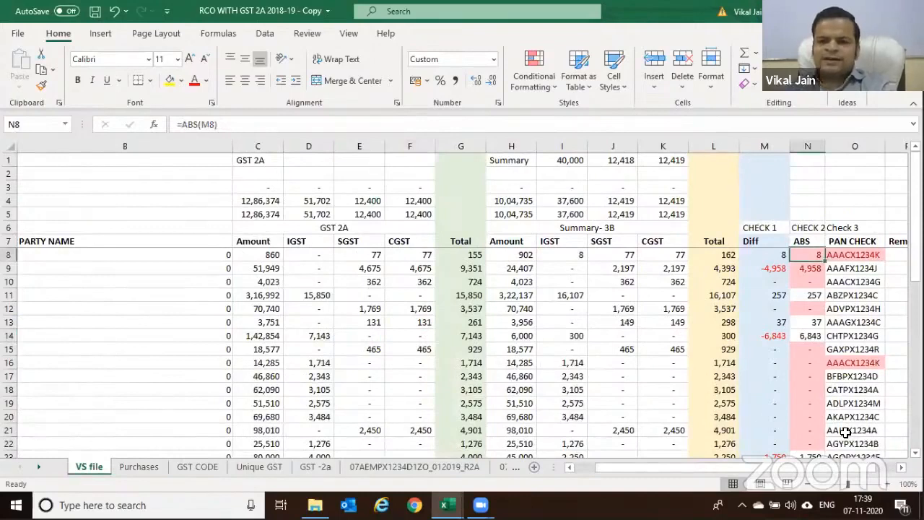
pyautogui.press('Left')
pyautogui.press('Left')
pyautogui.press('Left')
pyautogui.press('Left')
pyautogui.press('Right')
pyautogui.press('Right')
pyautogui.press('Right')
pyautogui.press('Down')
pyautogui.press('Up')
pyautogui.press('F2')
pyautogui.press('Escape')
pyautogui.press('Right')
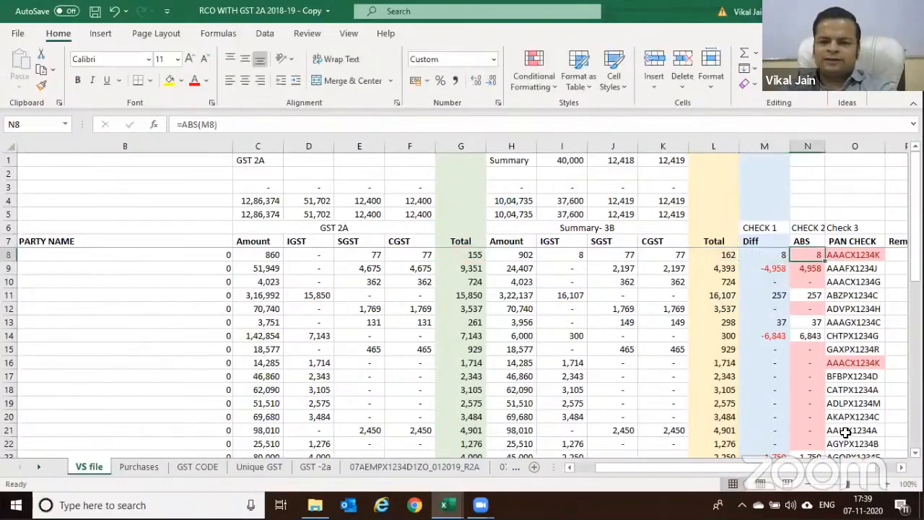
# Rewrite the N8 formula as =ABS(M8)
pyautogui.press('F2')
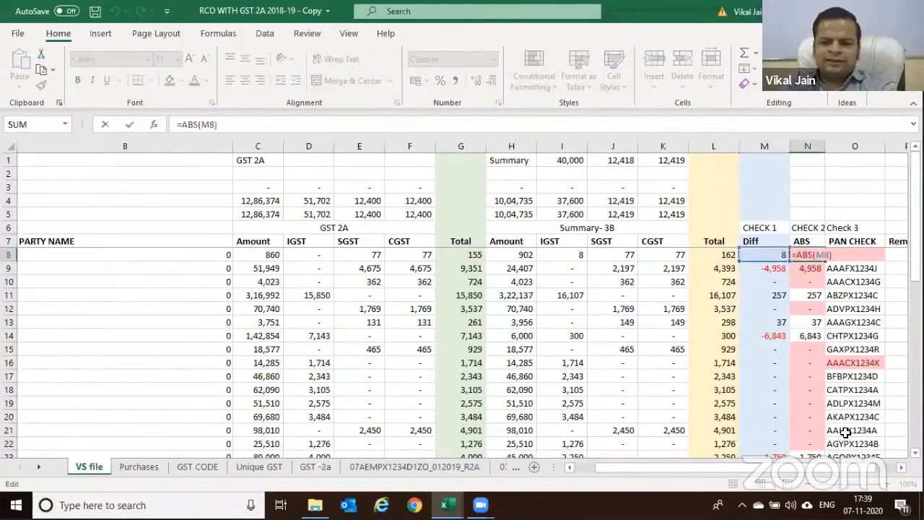
pyautogui.press('Escape')
pyautogui.press('F2')
pyautogui.press('BackSpace')
pyautogui.press('BackSpace')
pyautogui.press('BackSpace')
pyautogui.press('BackSpace')
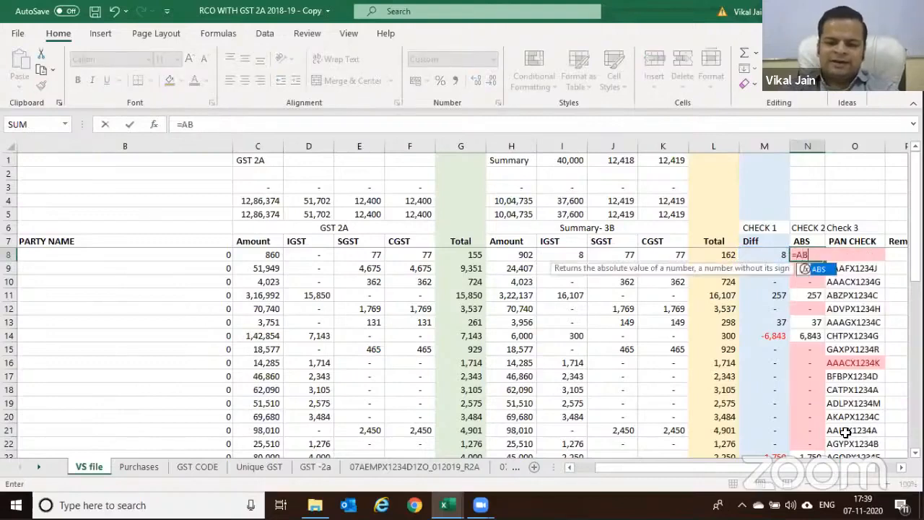
pyautogui.write('(')
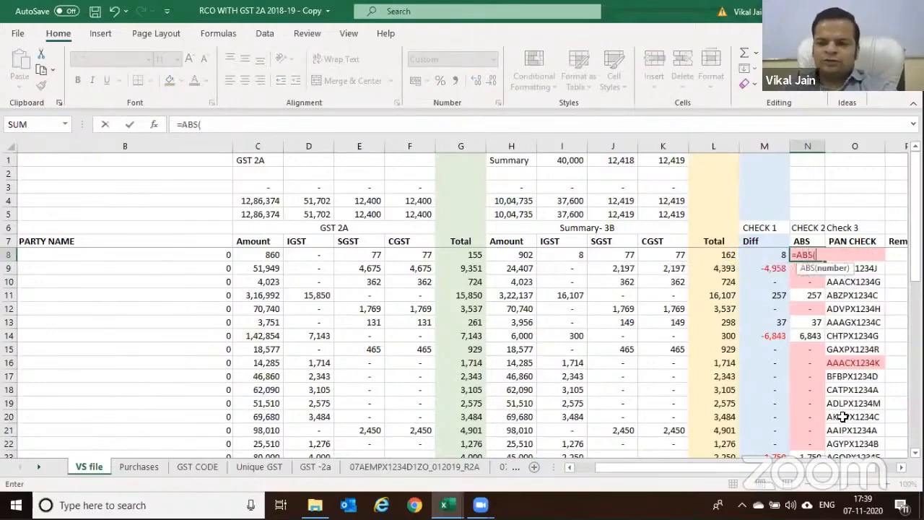
pyautogui.click(771, 254)
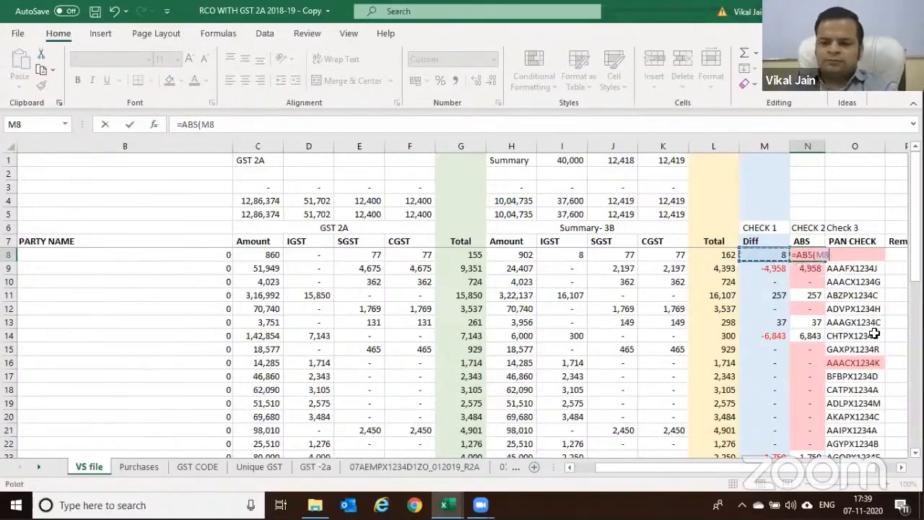
pyautogui.hotkey('ctrl', 'Return')
# Copy the ABS formula down column N to row 34
pyautogui.hotkey('ctrl', 'c')
pyautogui.hotkey('shift', 'Down')
pyautogui.hotkey('shift', 'Down')
pyautogui.hotkey('shift', 'Down')
pyautogui.hotkey('shift', 'Down')
pyautogui.hotkey('shift', 'Down')
pyautogui.hotkey('shift', 'Down')
pyautogui.hotkey('shift', 'Down')
pyautogui.hotkey('shift', 'Down')
pyautogui.hotkey('shift', 'Down')
pyautogui.hotkey('shift', 'Down')
pyautogui.hotkey('shift', 'Down')
pyautogui.hotkey('shift', 'Down')
pyautogui.hotkey('shift', 'Down')
pyautogui.hotkey('shift', 'Down')
pyautogui.hotkey('shift', 'Down')
pyautogui.hotkey('shift', 'Down')
pyautogui.hotkey('shift', 'Down')
pyautogui.hotkey('shift', 'Down')
pyautogui.hotkey('shift', 'Down')
pyautogui.hotkey('shift', 'Down')
pyautogui.hotkey('shift', 'Down')
pyautogui.hotkey('shift', 'Down')
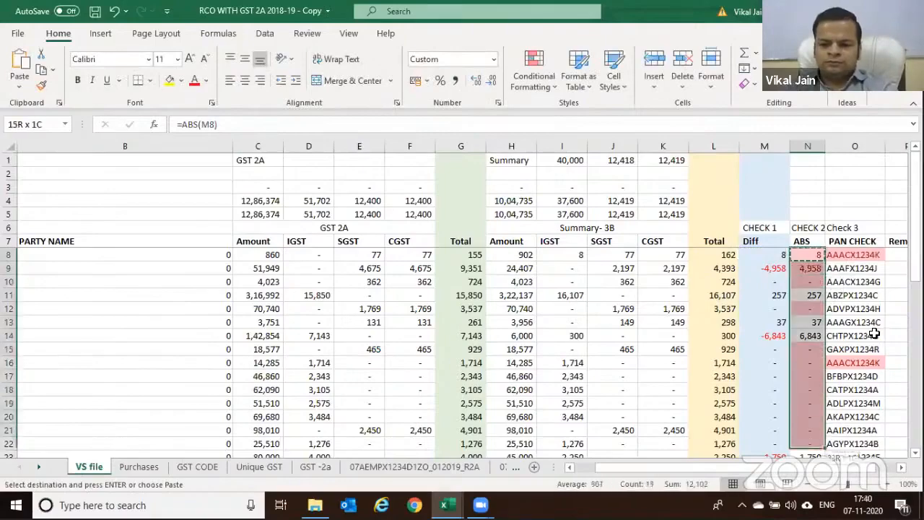
pyautogui.hotkey('shift', 'Down')
pyautogui.hotkey('shift', 'Down')
pyautogui.hotkey('shift', 'Down')
pyautogui.hotkey('shift', 'Down')
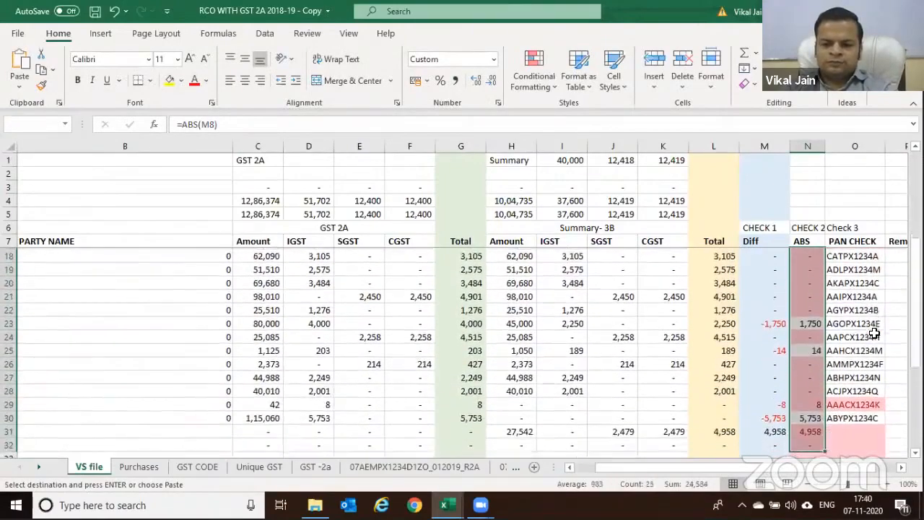
pyautogui.hotkey('ctrl', 'v')
pyautogui.press('Escape')
pyautogui.press('Up')
pyautogui.press('Down')
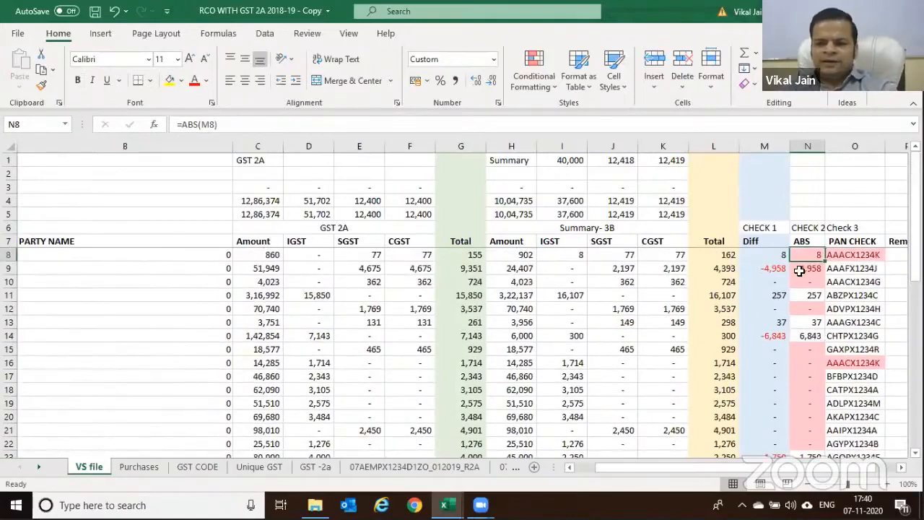
# Verify the ABS results against Diff for rows 8, 9 and the NA row
pyautogui.click(773, 260)
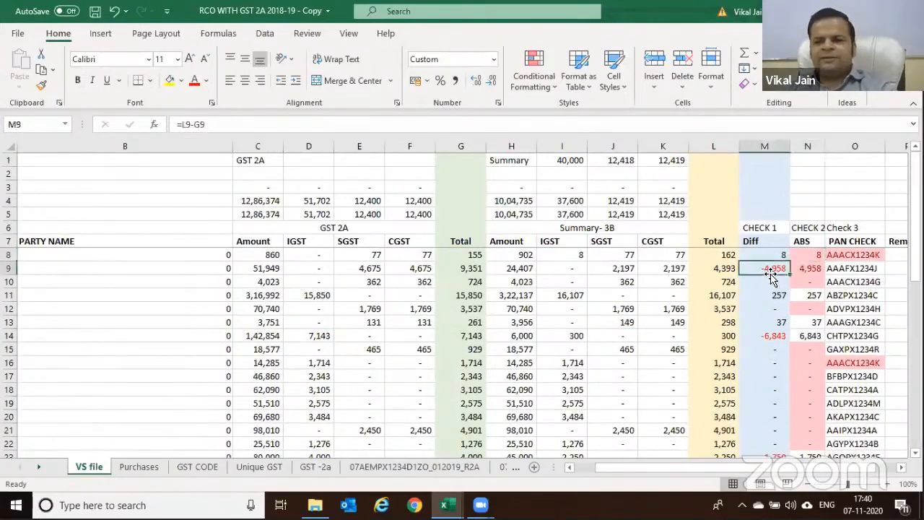
pyautogui.click(805, 256)
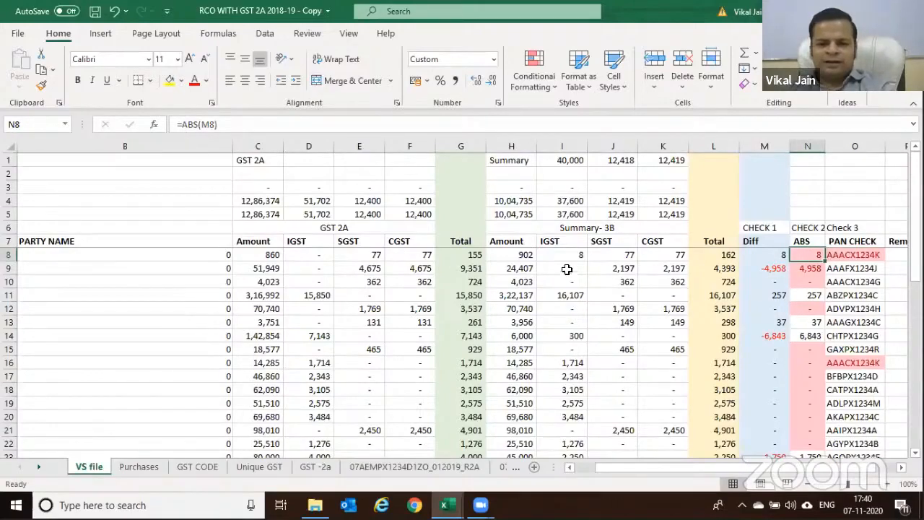
pyautogui.click(803, 270)
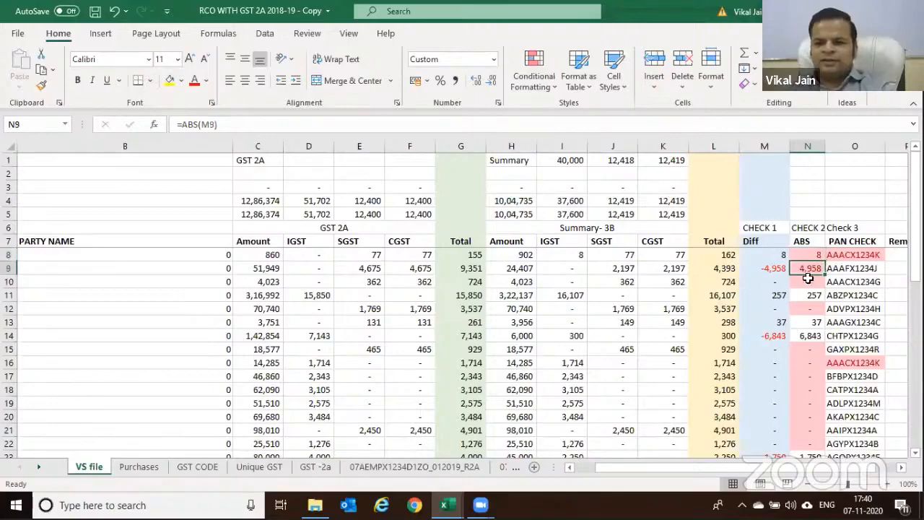
pyautogui.scroll(-3, 816, 314)
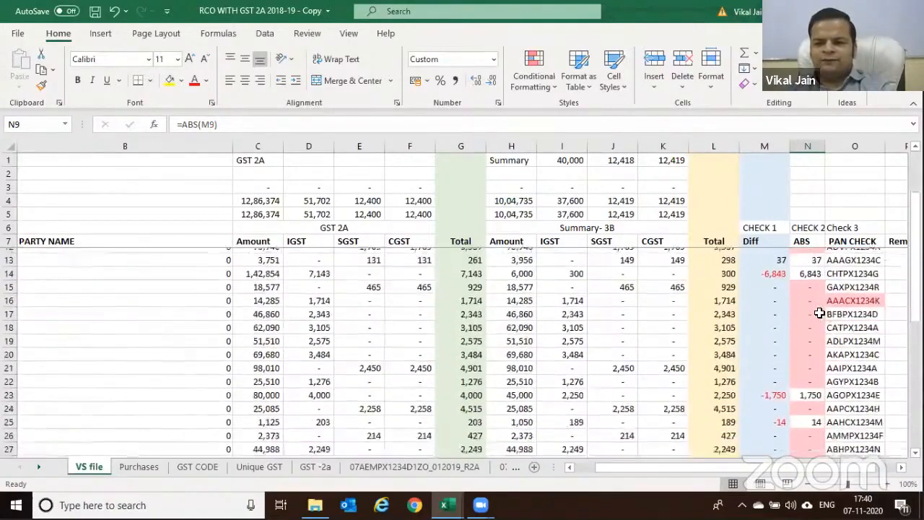
pyautogui.scroll(-1, 819, 361)
pyautogui.click(809, 404)
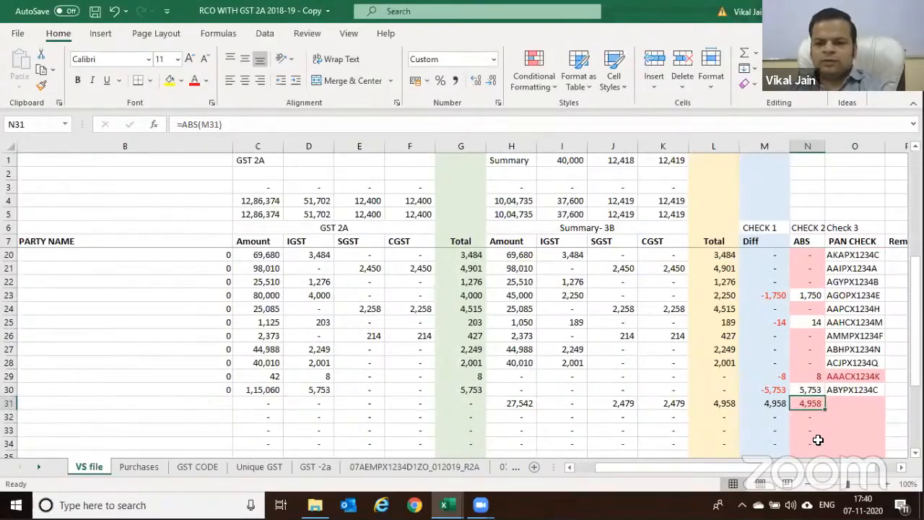
pyautogui.scroll(4, 787, 404)
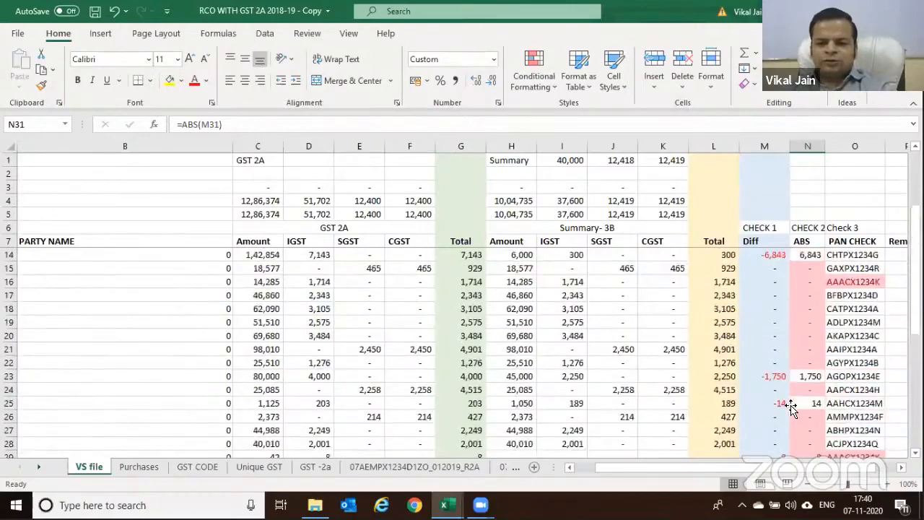
pyautogui.click(807, 268)
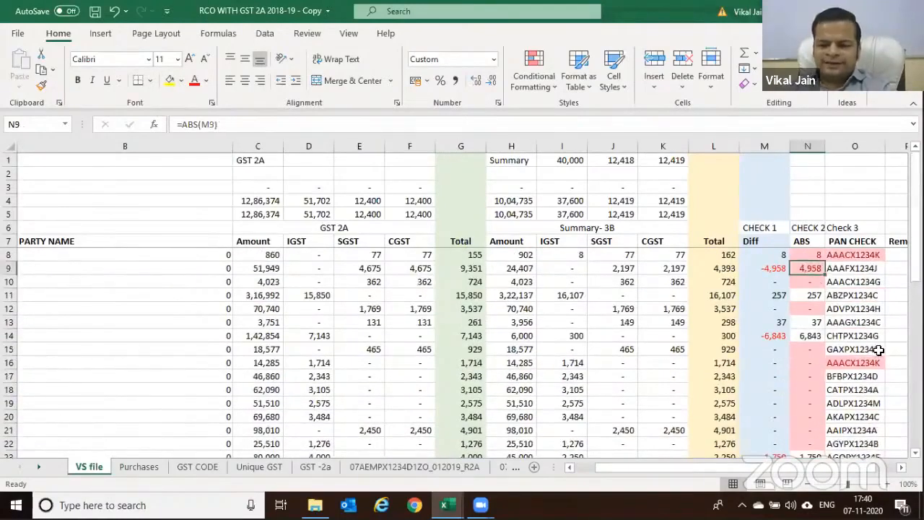
pyautogui.press('Left')
pyautogui.press('Left')
pyautogui.press('Left')
pyautogui.press('Left')
pyautogui.press('Left')
pyautogui.press('Left')
pyautogui.press('Left')
pyautogui.press('Left')
pyautogui.press('Left')
pyautogui.press('Left')
pyautogui.press('Left')
pyautogui.press('Left')
pyautogui.press('Left')
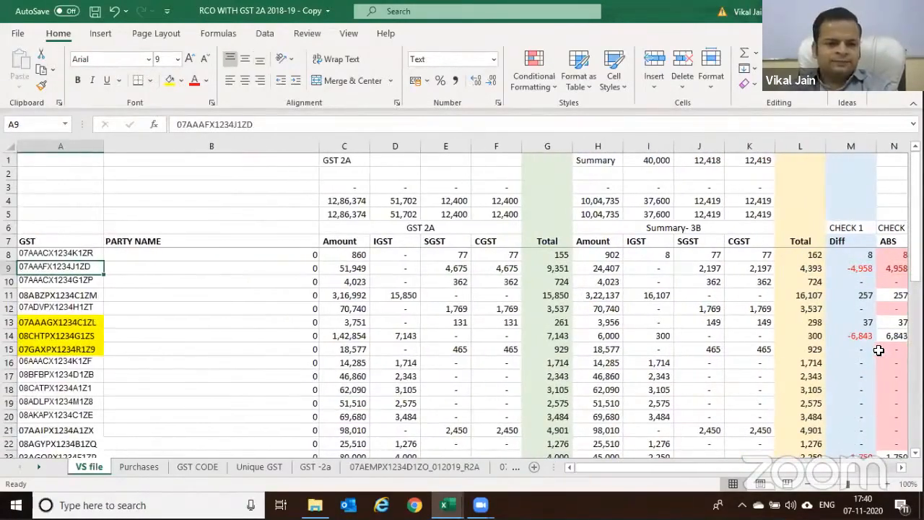
pyautogui.press('Down')
pyautogui.press('Down')
pyautogui.press('Down')
pyautogui.press('Down')
pyautogui.press('Down')
pyautogui.press('Down')
pyautogui.press('Down')
pyautogui.press('Down')
pyautogui.press('Down')
pyautogui.press('Down')
pyautogui.press('Down')
pyautogui.press('Down')
pyautogui.press('Down')
pyautogui.press('Down')
pyautogui.press('Down')
pyautogui.press('Down')
pyautogui.press('Down')
pyautogui.press('Down')
pyautogui.press('Down')
pyautogui.press('Down')
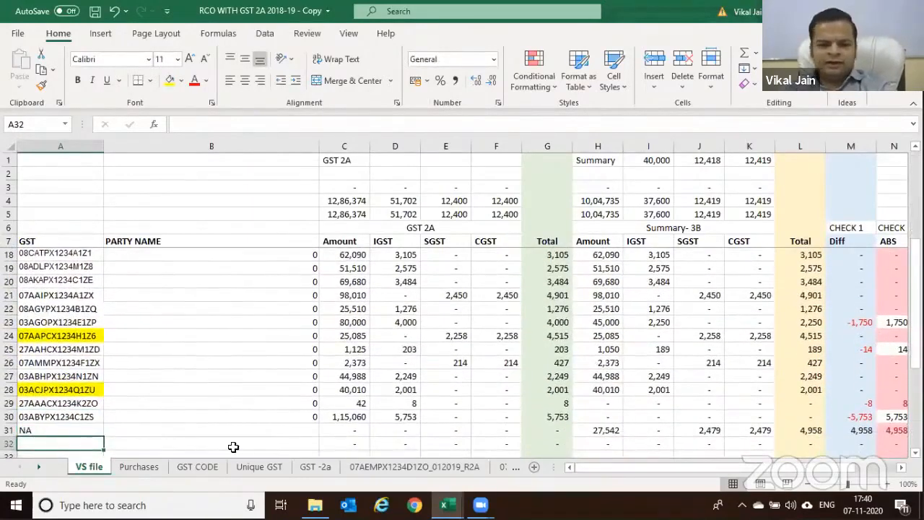
pyautogui.click(50, 429)
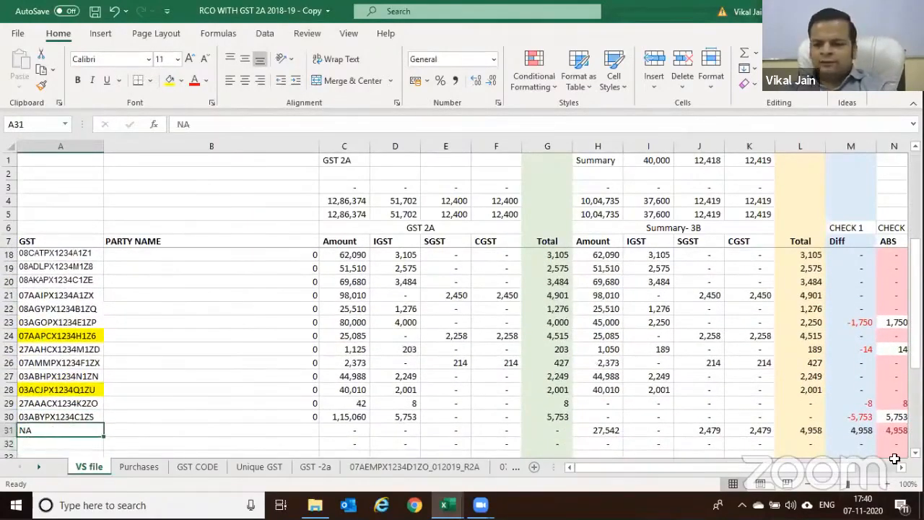
pyautogui.click(893, 430)
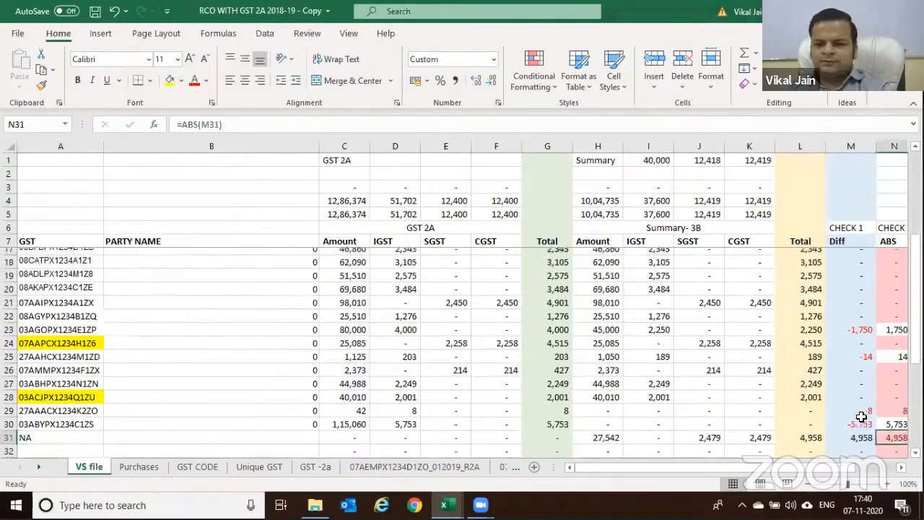
pyautogui.scroll(3, 862, 412)
pyautogui.click(864, 269)
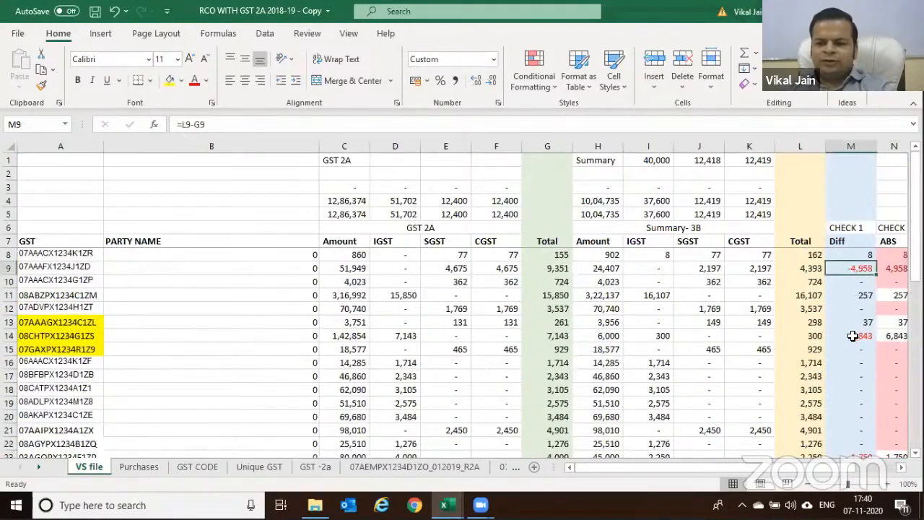
pyautogui.scroll(-4, 860, 388)
pyautogui.click(854, 403)
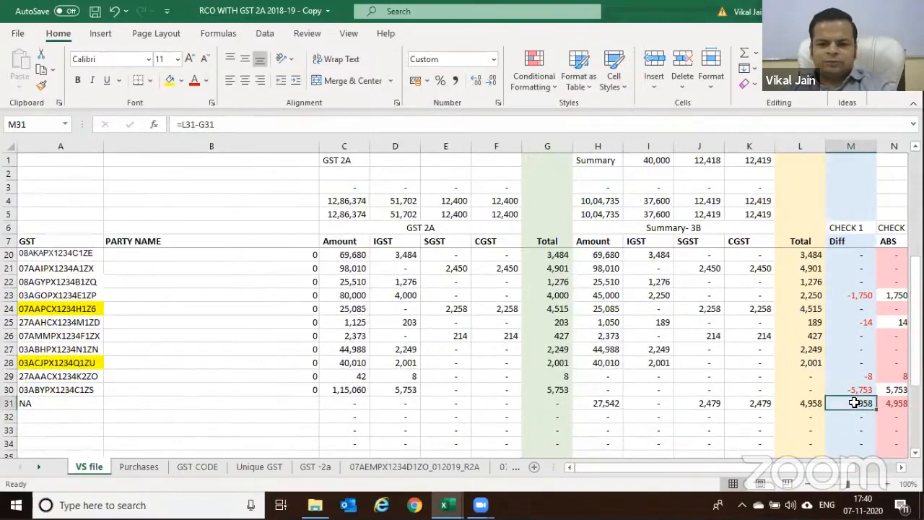
pyautogui.scroll(4, 854, 403)
pyautogui.scroll(-3, 859, 260)
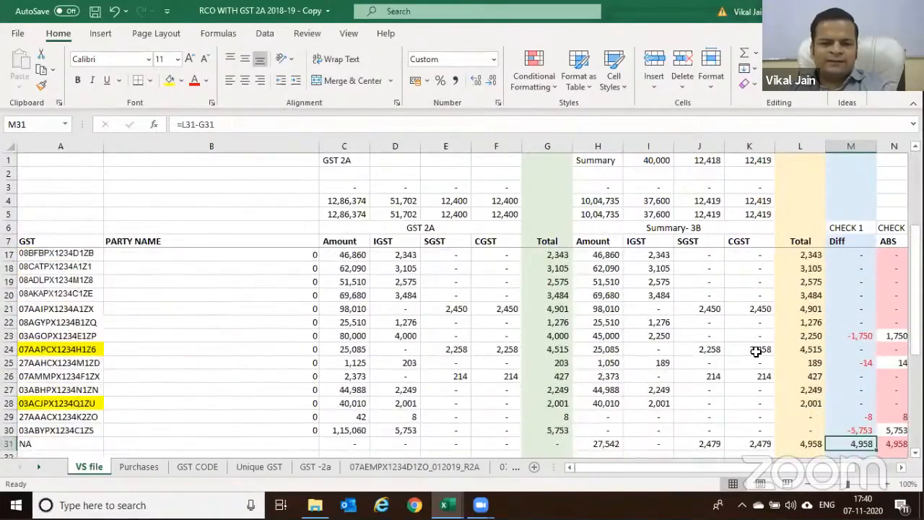
pyautogui.click(22, 444)
pyautogui.scroll(3, 21, 293)
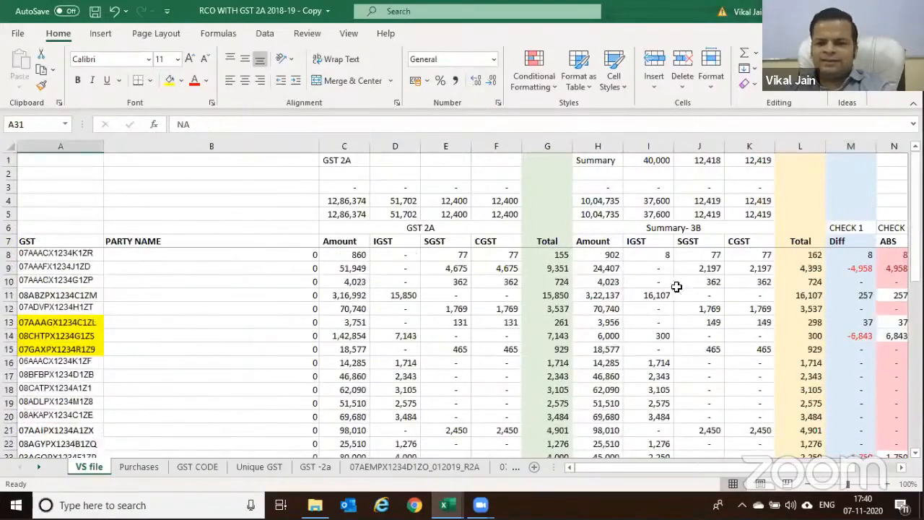
pyautogui.moveTo(808, 268); pyautogui.dragTo(127, 267)
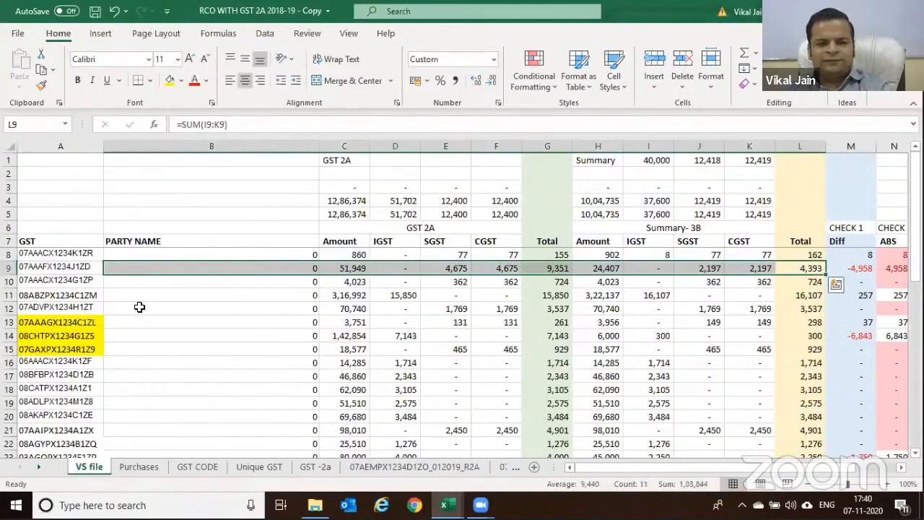
pyautogui.click(46, 267)
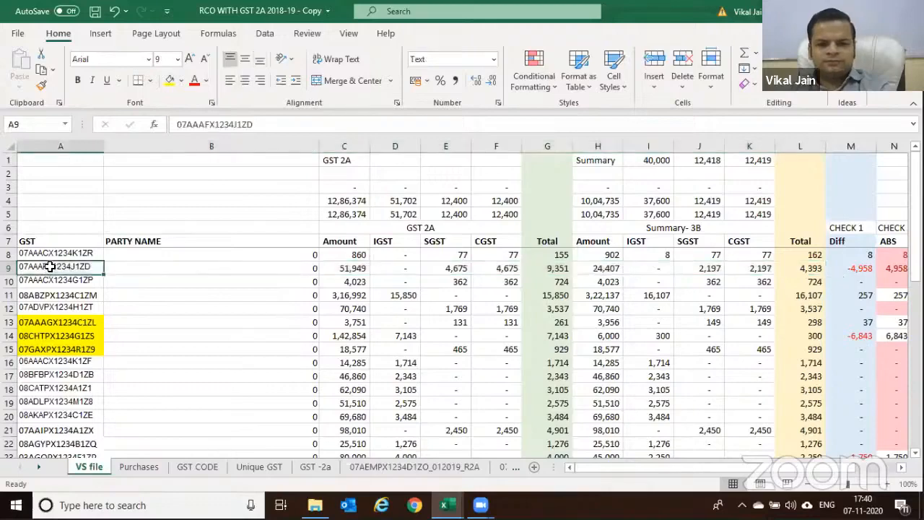
pyautogui.click(892, 268)
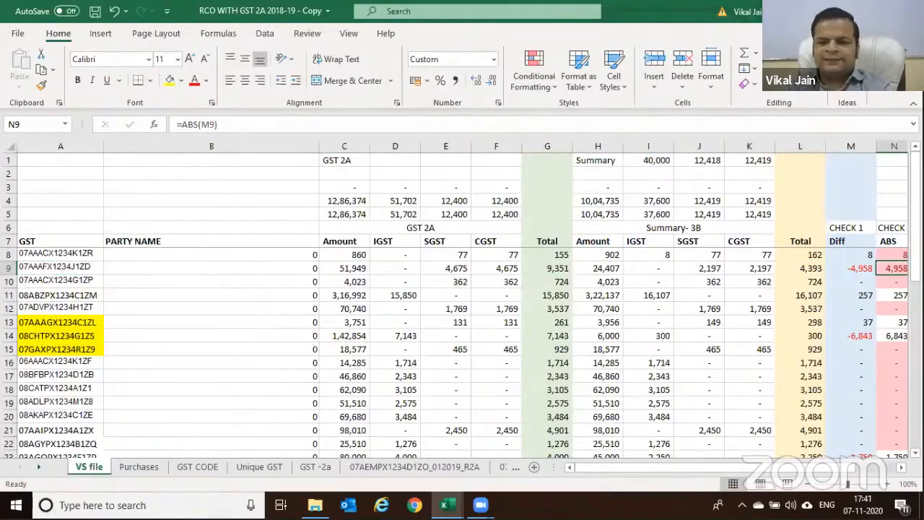
pyautogui.press('Right')
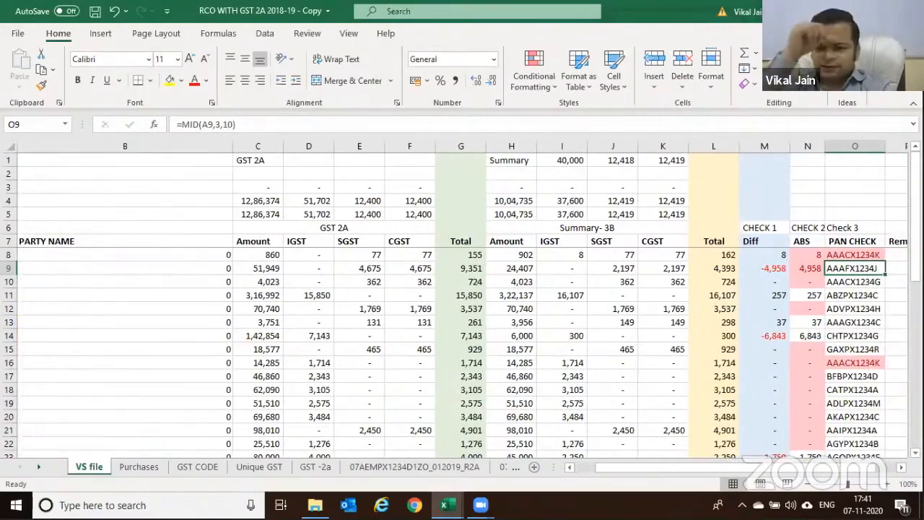
pyautogui.click(858, 253)
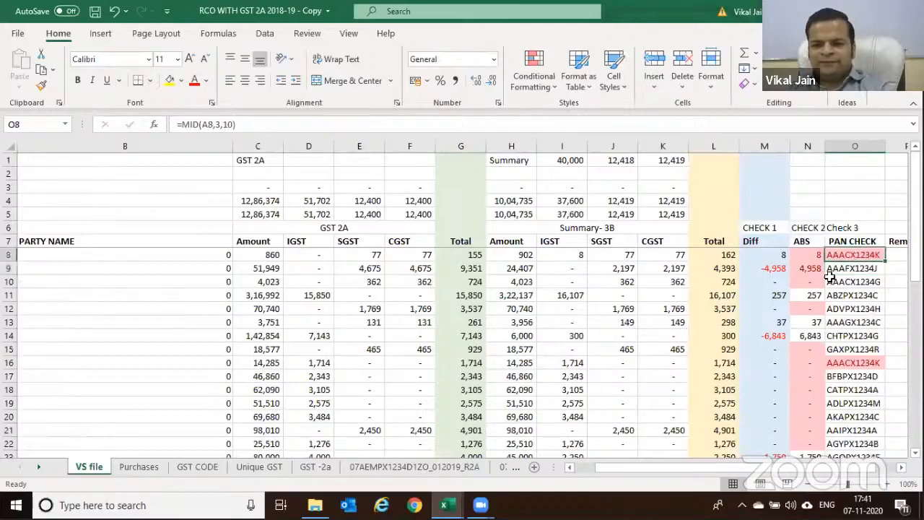
pyautogui.press('F2')
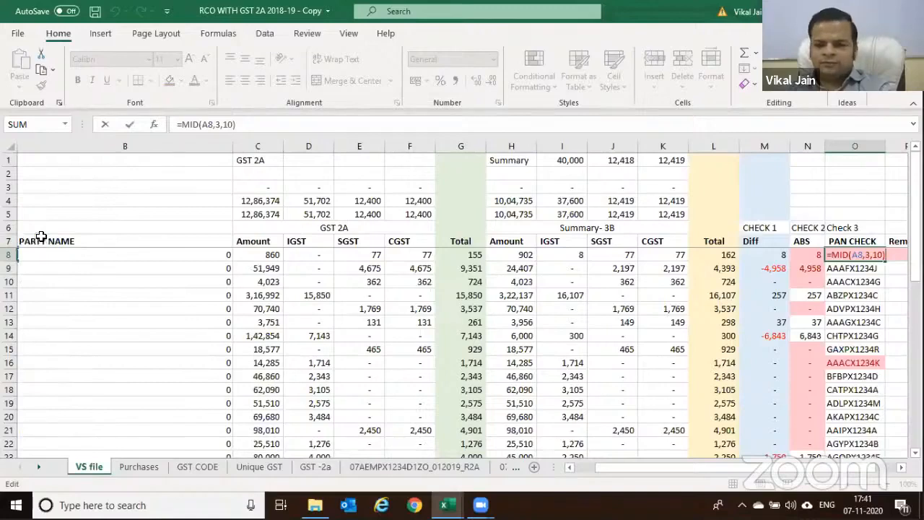
pyautogui.press('Escape')
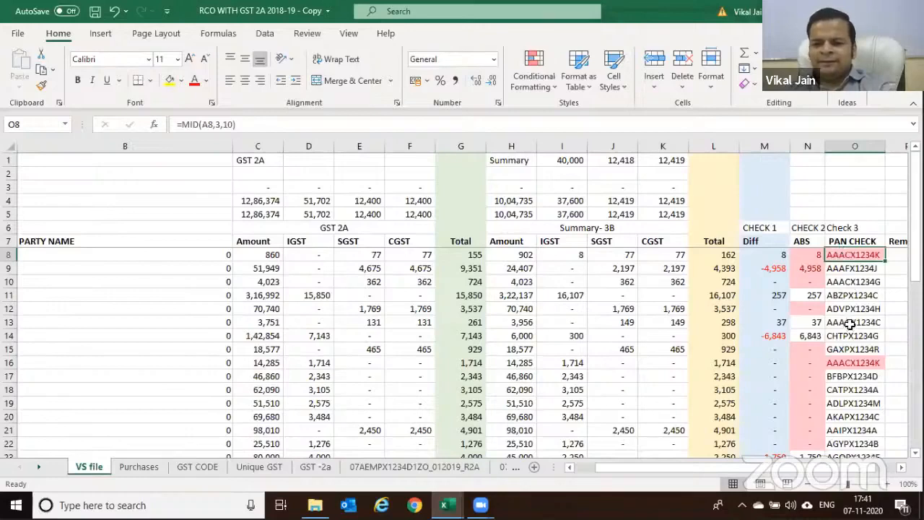
pyautogui.click(853, 361)
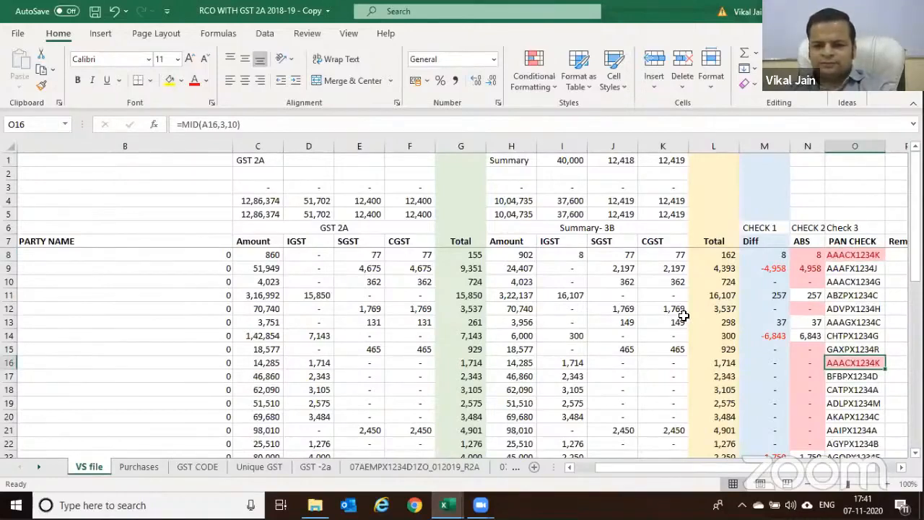
pyautogui.click(568, 365)
pyautogui.click(574, 257)
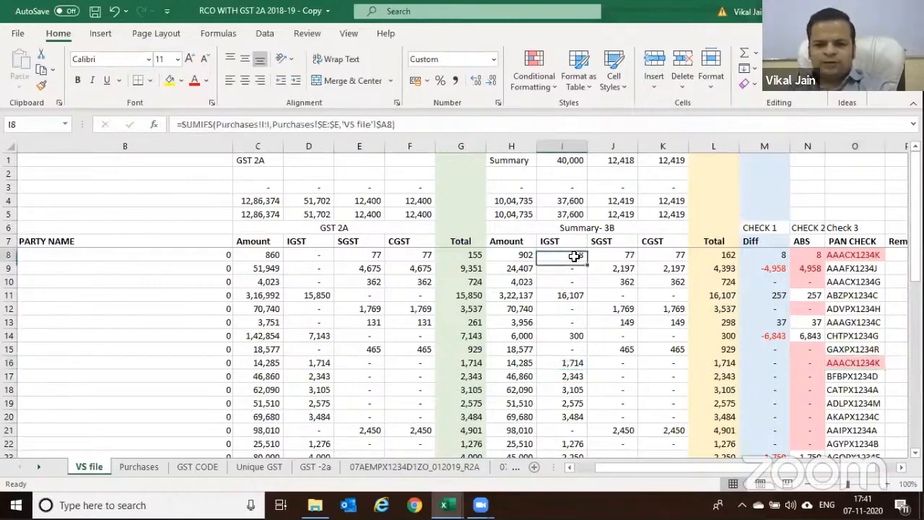
pyautogui.scroll(-2, 715, 328)
pyautogui.scroll(-1, 718, 332)
pyautogui.scroll(1, 747, 335)
pyautogui.scroll(-3, 751, 336)
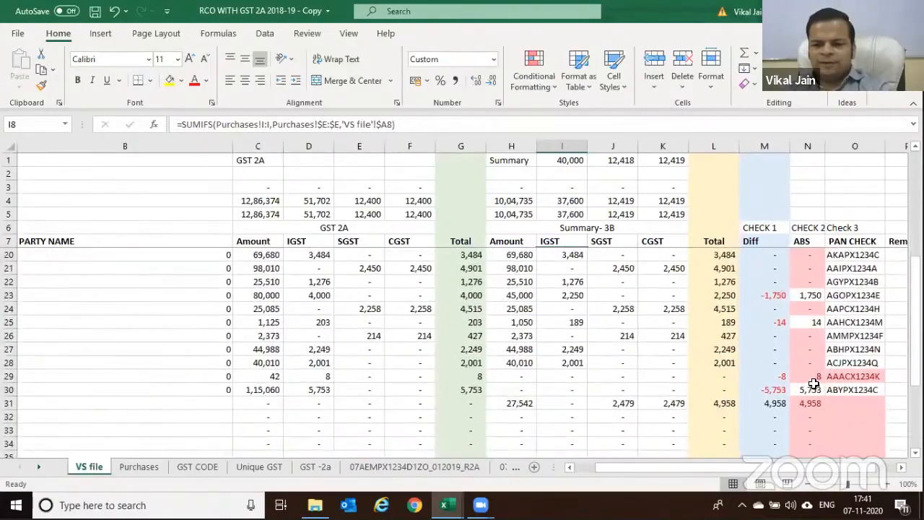
pyautogui.click(309, 376)
pyautogui.scroll(3, 548, 296)
pyautogui.scroll(1, 555, 286)
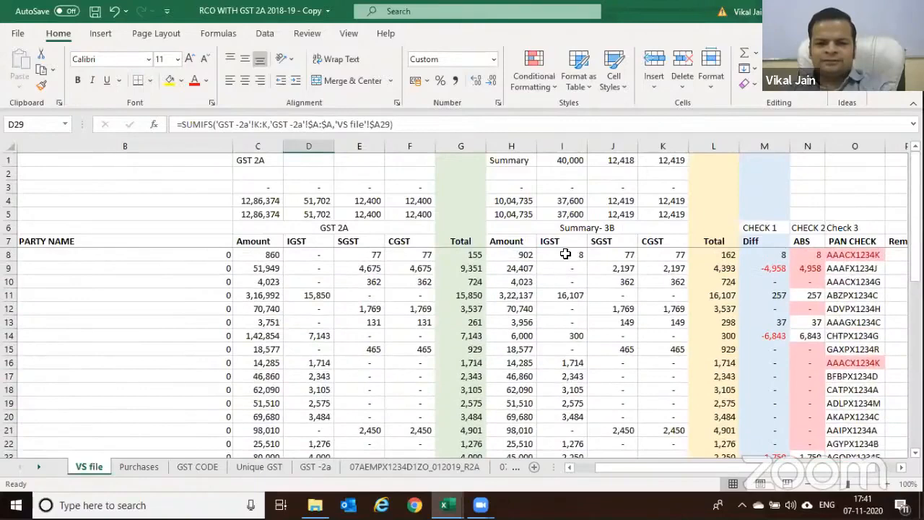
pyautogui.click(566, 255)
pyautogui.scroll(-4, 628, 307)
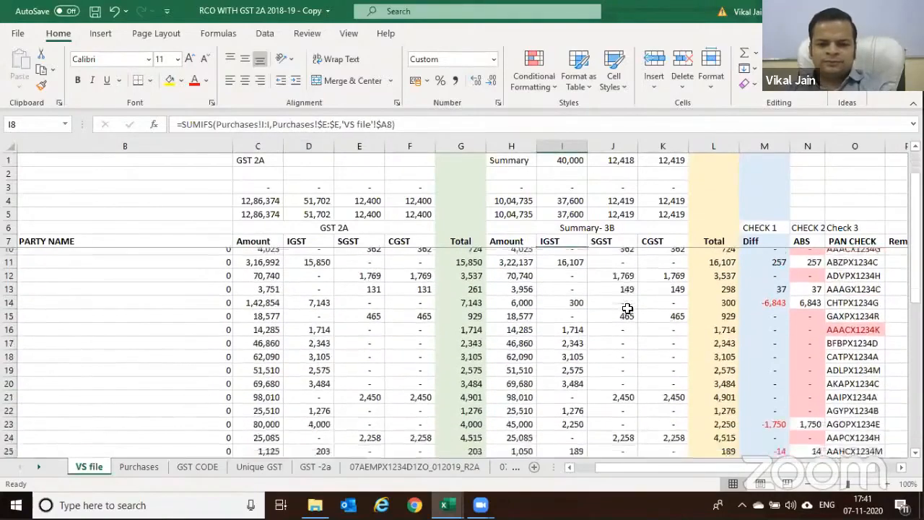
pyautogui.click(273, 376)
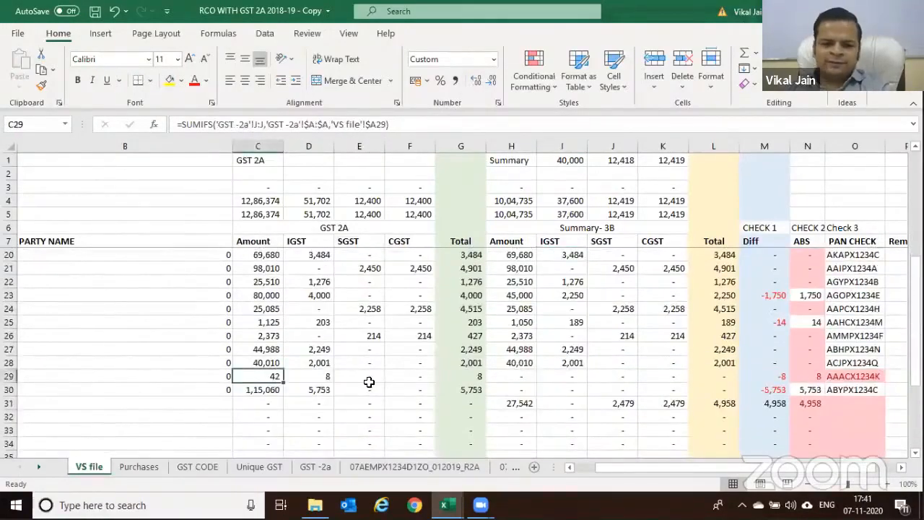
pyautogui.press('Left')
pyautogui.press('Left')
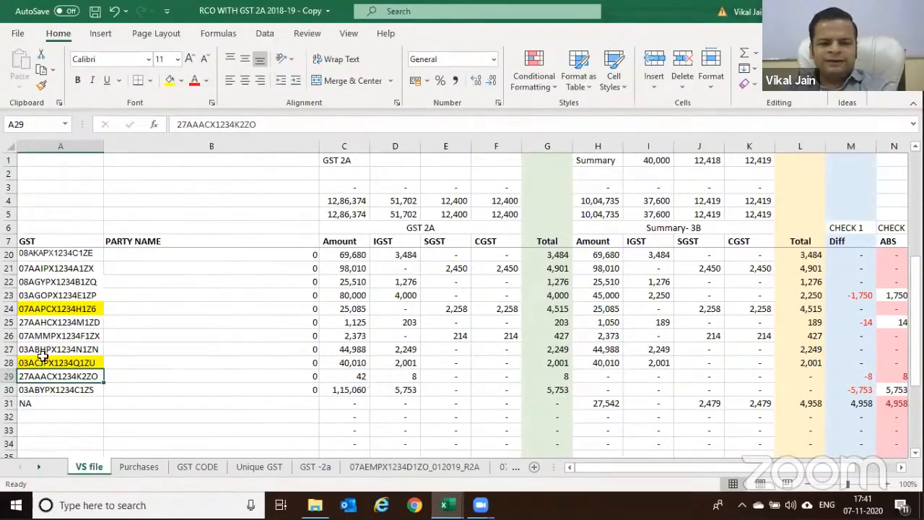
pyautogui.scroll(1, 89, 383)
pyautogui.scroll(-1, 88, 383)
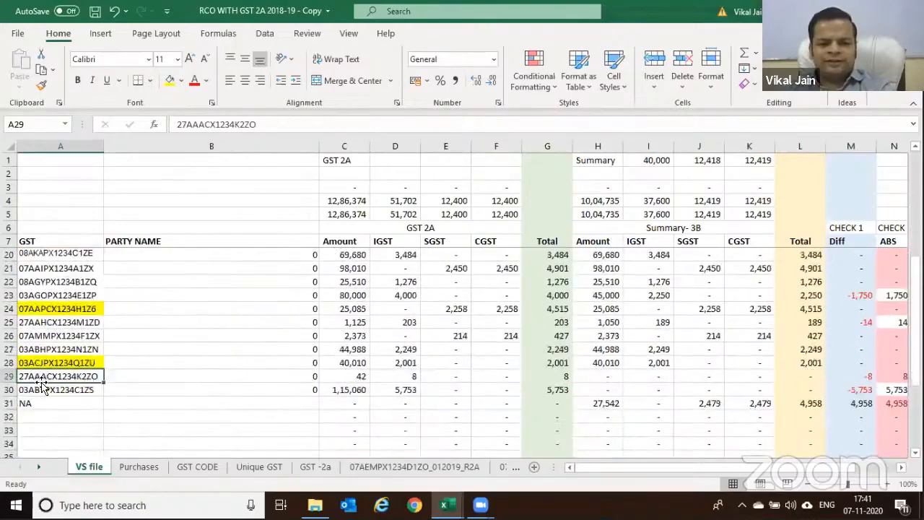
pyautogui.scroll(4, 108, 272)
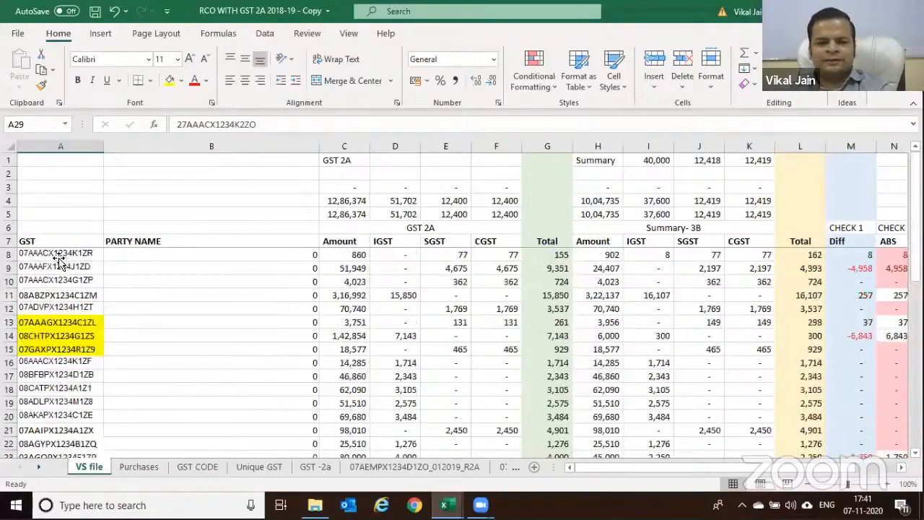
pyautogui.click(61, 257)
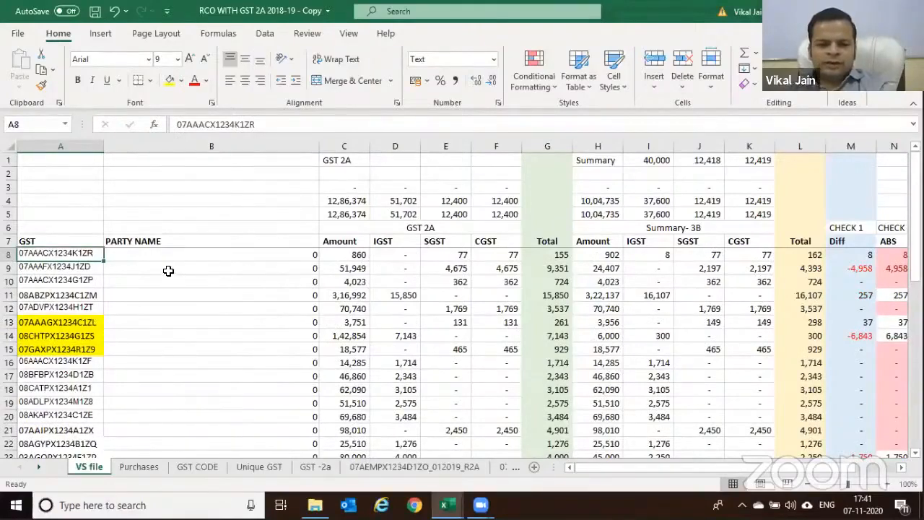
pyautogui.click(67, 245)
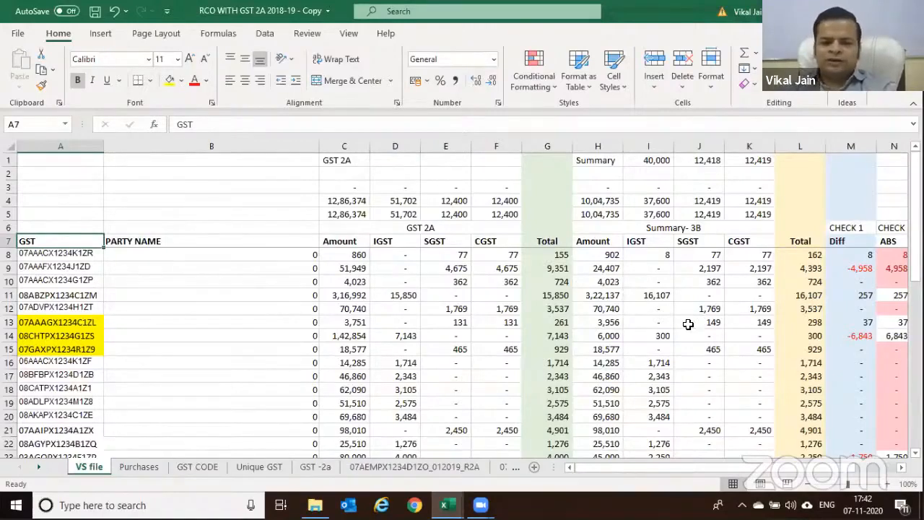
pyautogui.press('Right')
pyautogui.press('Right')
pyautogui.press('Right')
pyautogui.press('Right')
pyautogui.press('Right')
pyautogui.press('Right')
pyautogui.press('Right')
pyautogui.press('Right')
pyautogui.press('Right')
pyautogui.press('Right')
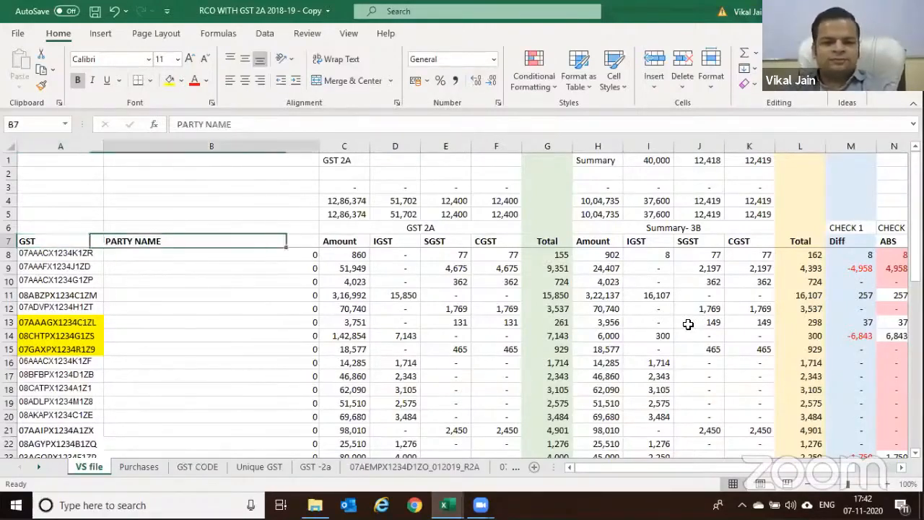
pyautogui.press('Right')
pyautogui.press('Right')
pyautogui.press('Right')
pyautogui.press('Right')
pyautogui.press('Right')
pyautogui.press('Right')
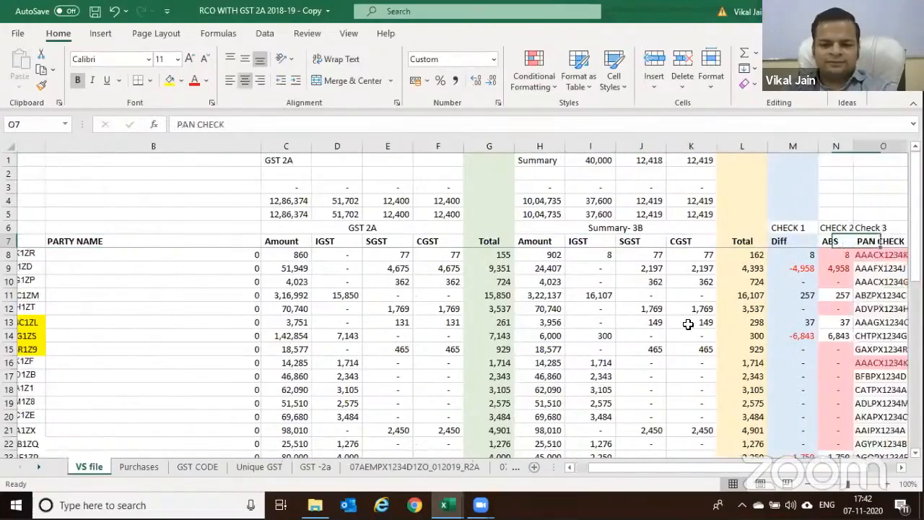
pyautogui.click(635, 308)
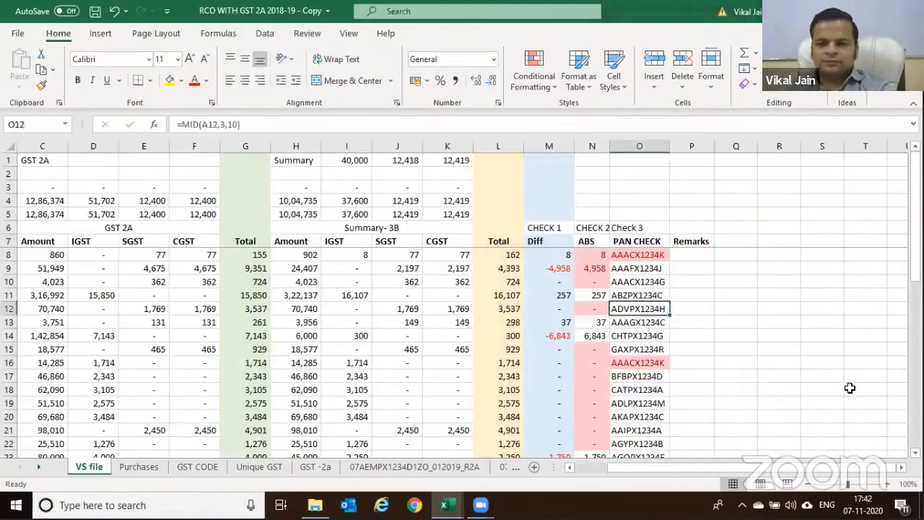
pyautogui.press('Left')
pyautogui.press('Left')
pyautogui.press('Left')
pyautogui.press('Left')
pyautogui.press('Left')
pyautogui.press('Left')
pyautogui.press('Left')
pyautogui.press('Left')
pyautogui.press('Left')
pyautogui.press('Left')
pyautogui.press('Left')
pyautogui.press('Left')
pyautogui.press('Left')
pyautogui.press('Left')
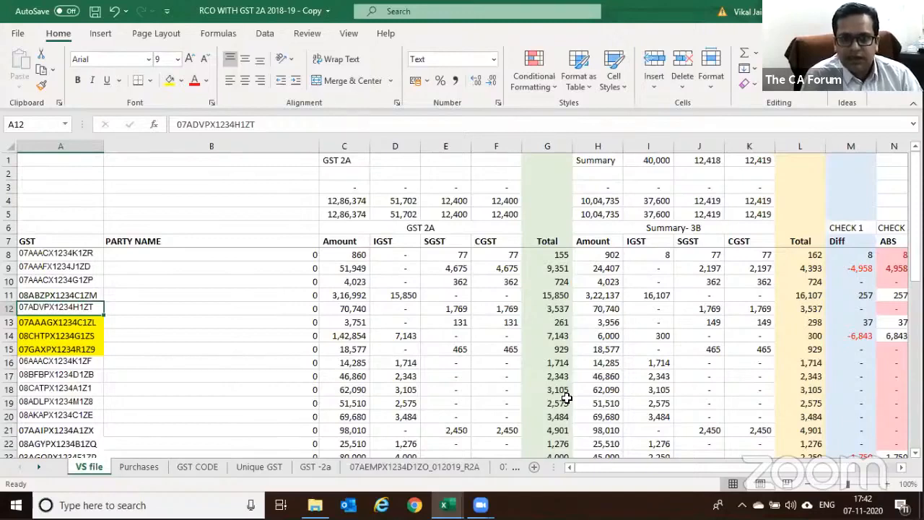
pyautogui.click(480, 504)
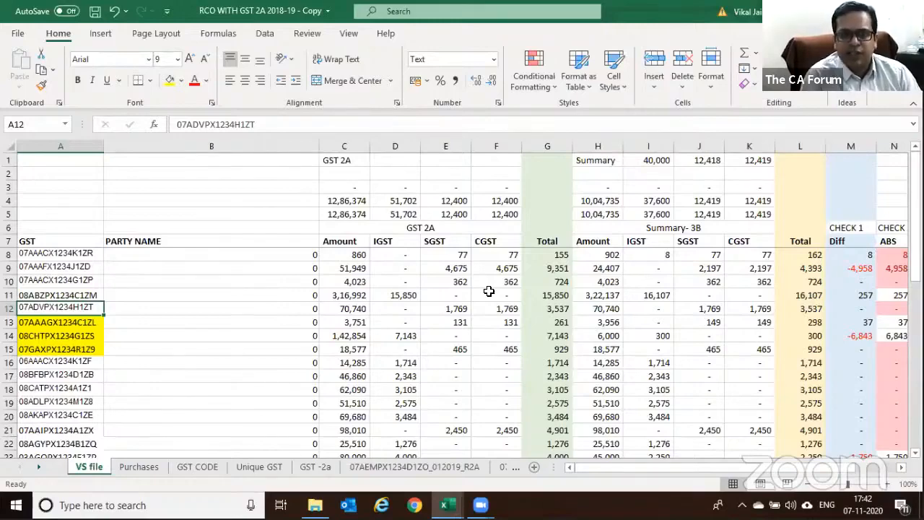
pyautogui.scroll(-1, 485, 292)
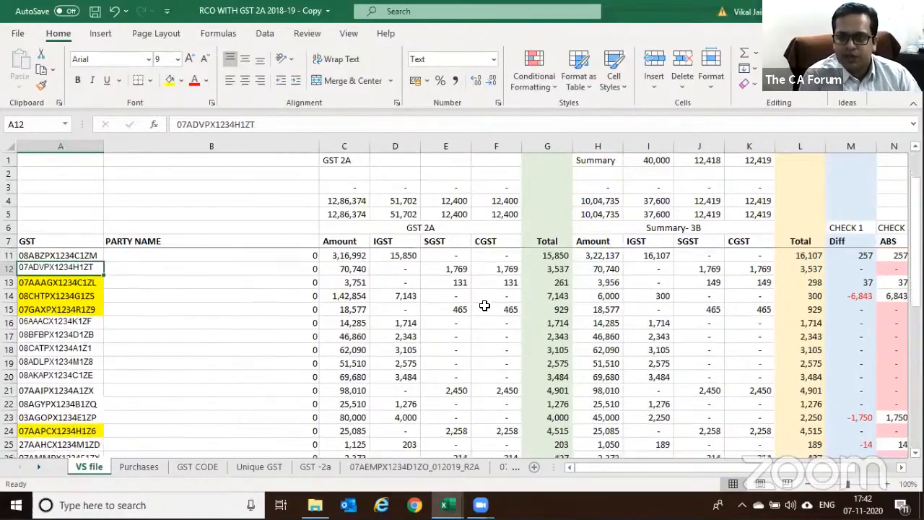
pyautogui.moveTo(480, 505)
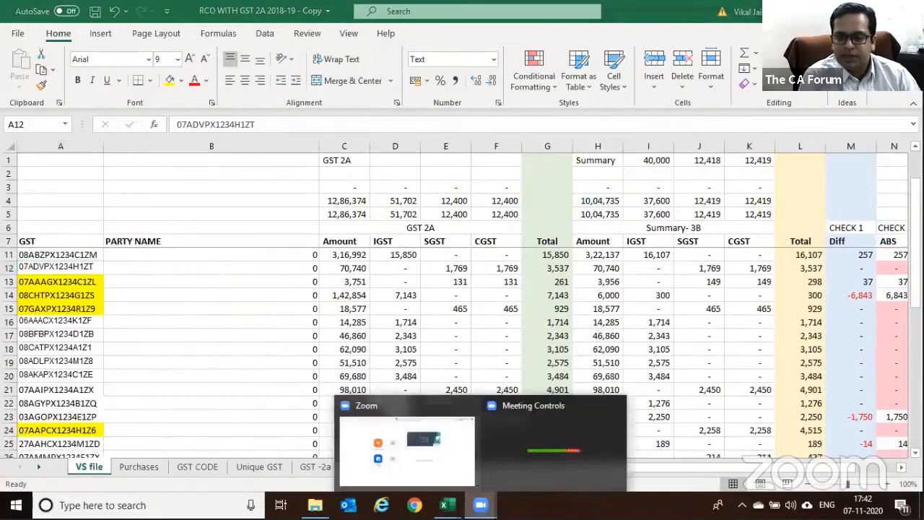
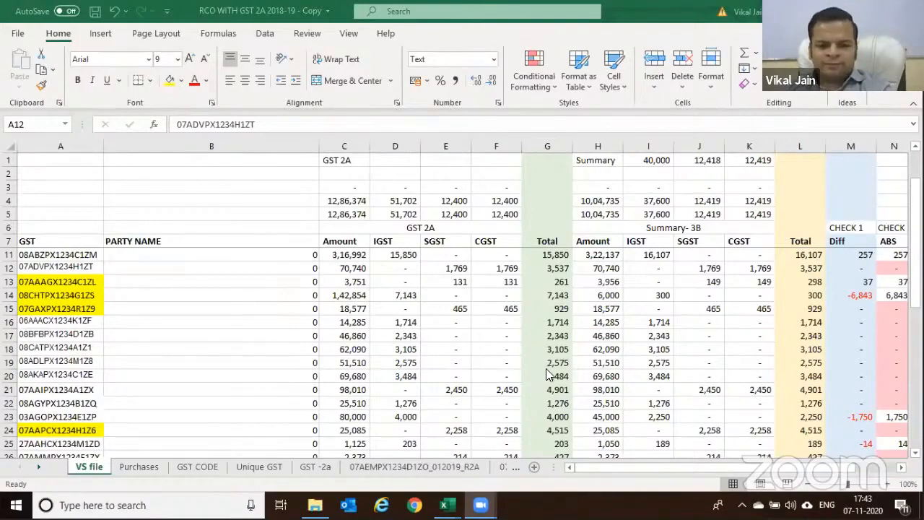
# Save the reconciliation workbook and switch to the File Explorer window for GST-2a
pyautogui.scroll(1, 547, 374)
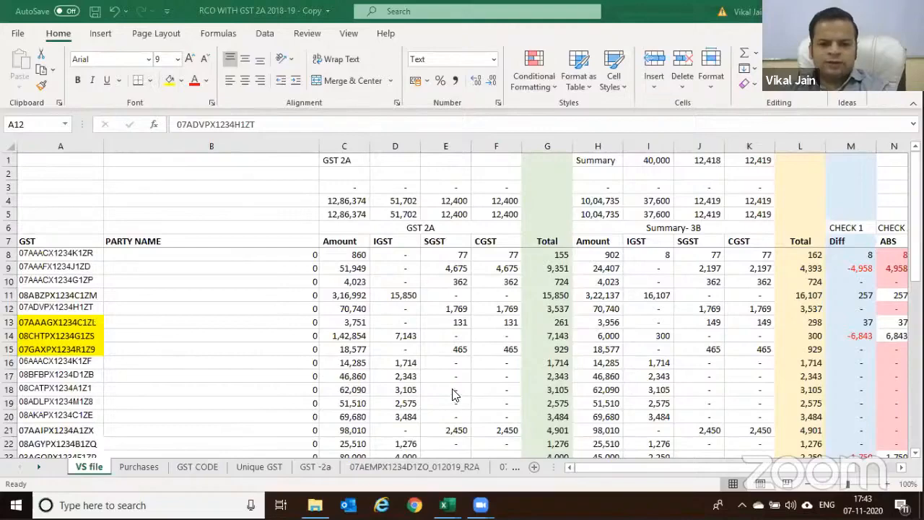
pyautogui.hotkey('ctrl', 's')
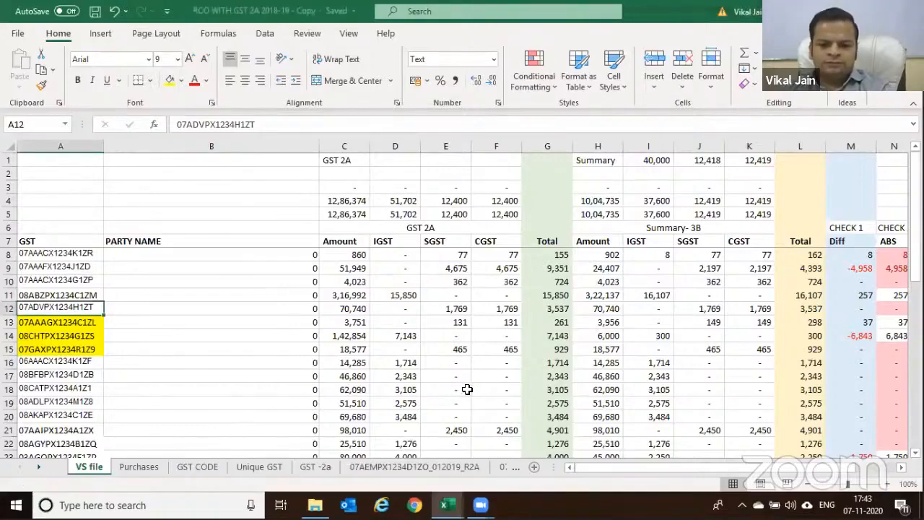
pyautogui.hotkey('alt', 'Tab')
pyautogui.hotkey('alt', 'Tab')
pyautogui.hotkey('alt', 'Tab')
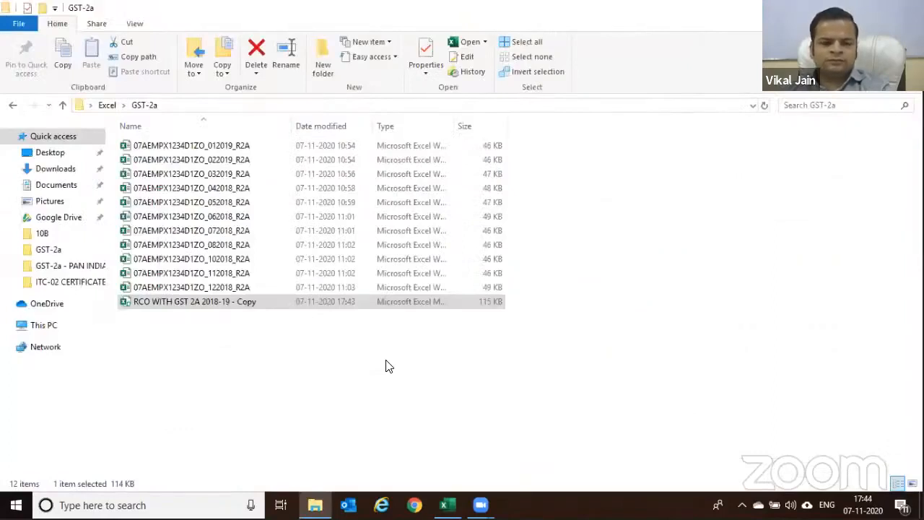
# Open 'RCO WITH GST 2A 2018-19 - Copy' from the Excel > GST-2a - PAN INDIA folder
pyautogui.click(357, 318)
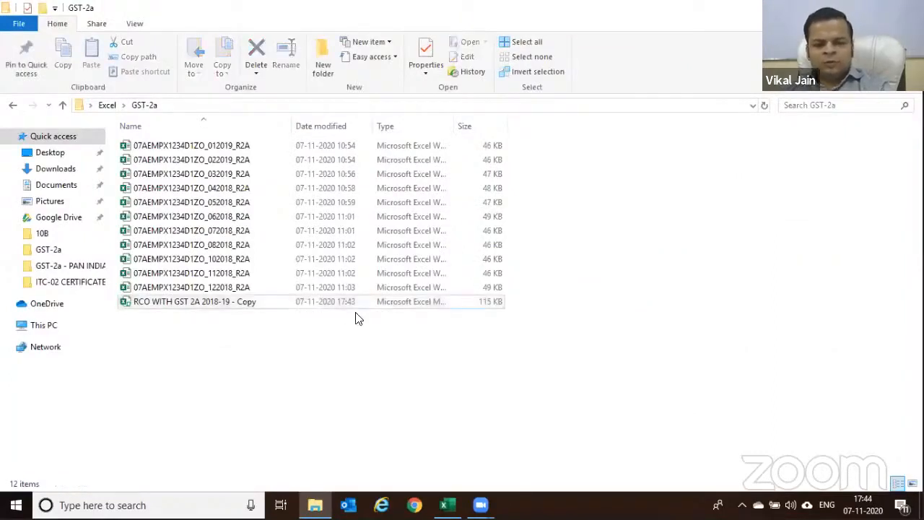
pyautogui.click(107, 106)
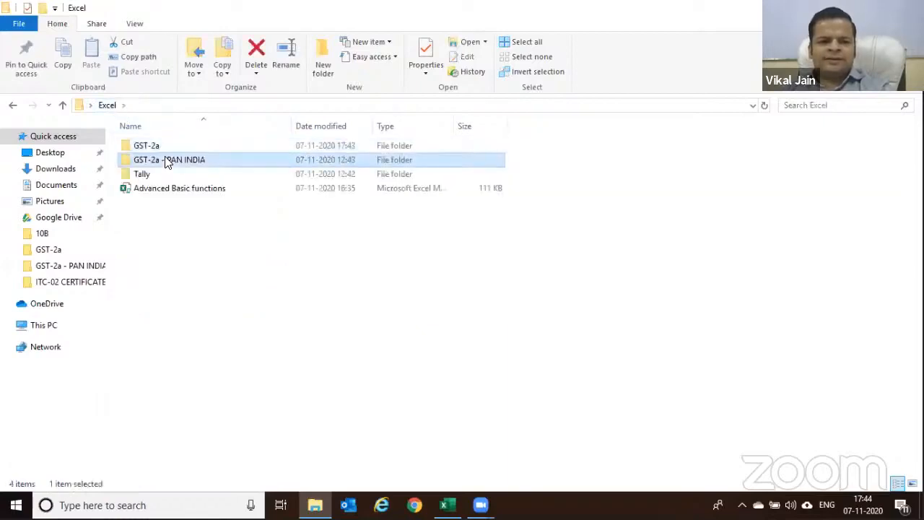
pyautogui.doubleClick(167, 160)
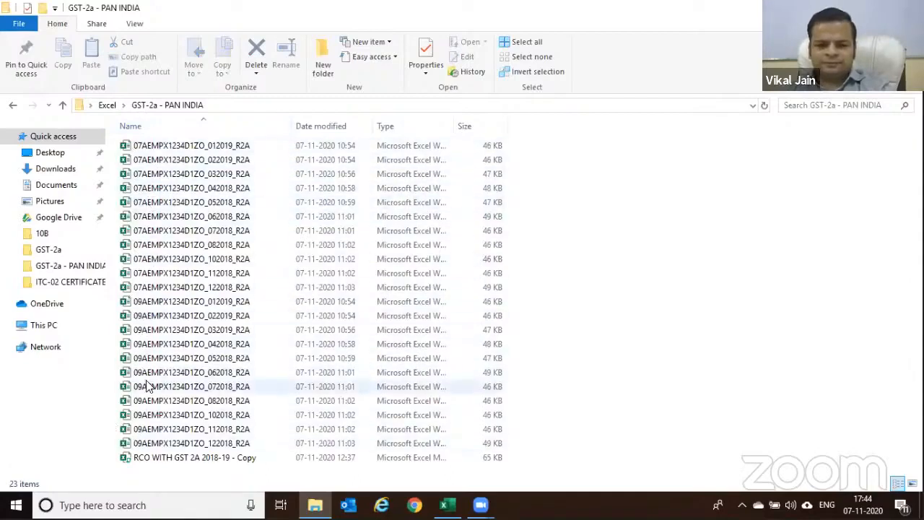
pyautogui.doubleClick(168, 459)
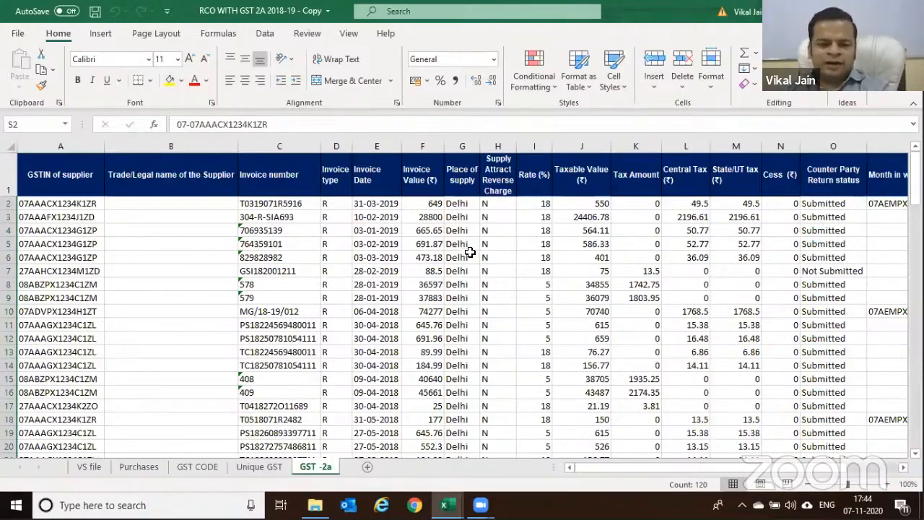
# Clear all GST -2a data from A2 to the last used cell, keeping the headers
pyautogui.click(63, 207)
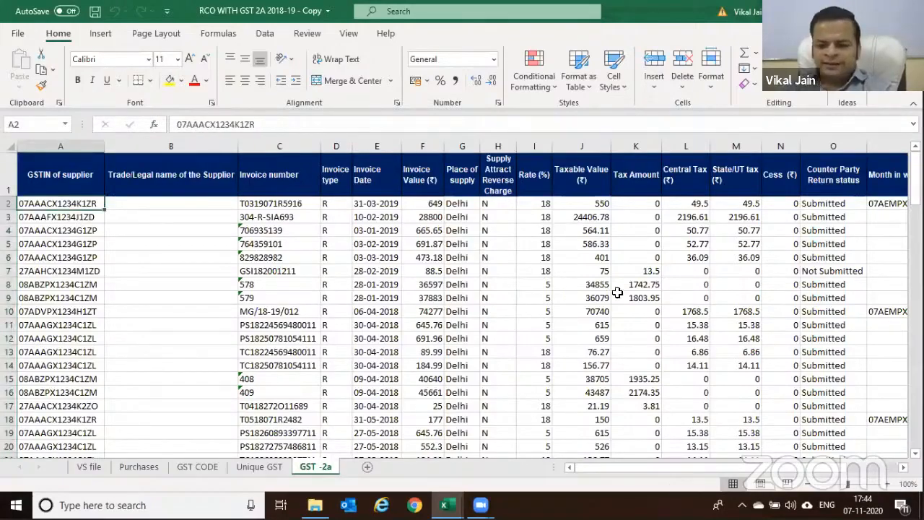
pyautogui.hotkey('ctrl', 'shift', 'End')
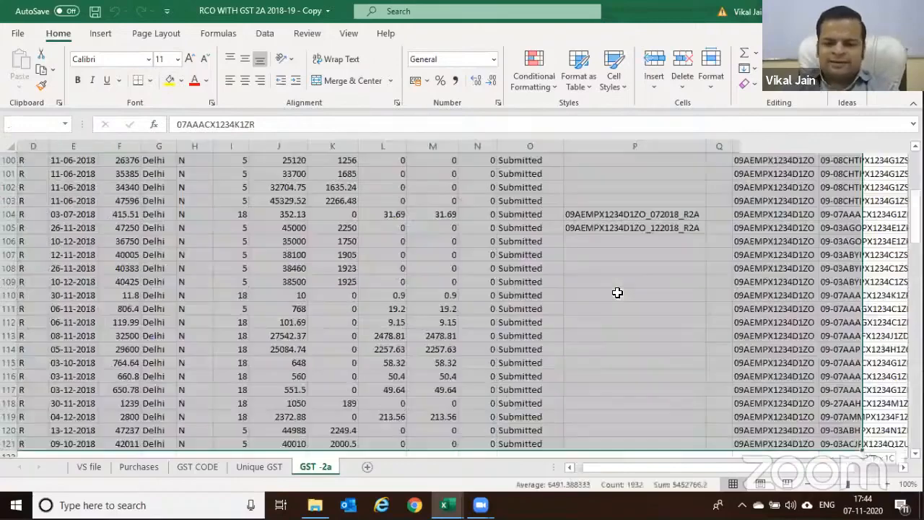
pyautogui.press('Delete')
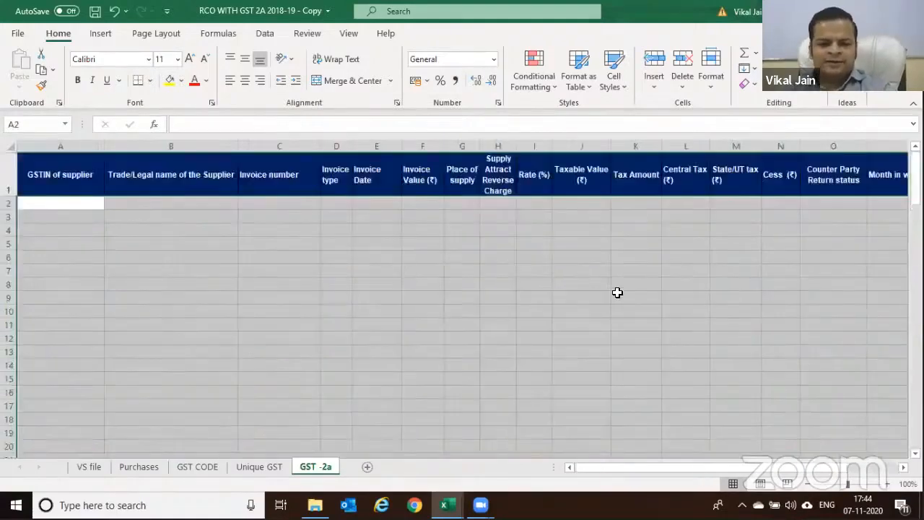
pyautogui.click(382, 251)
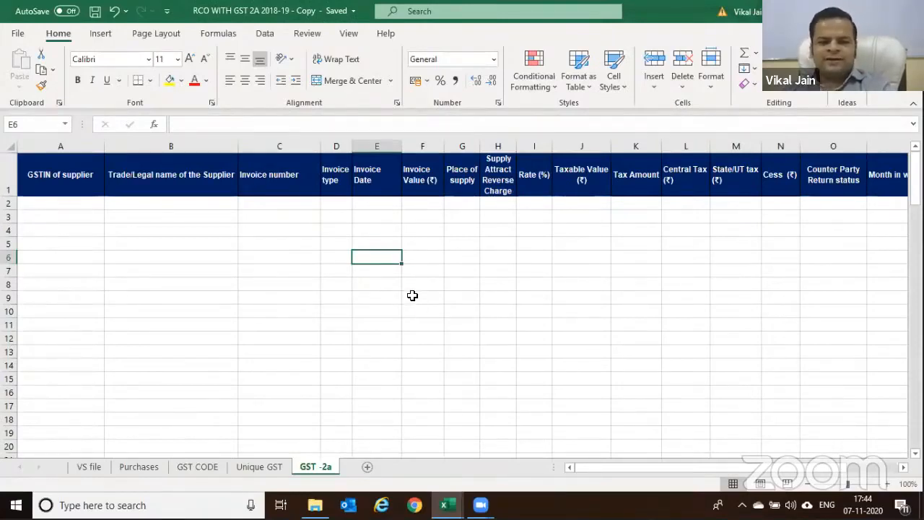
# Bring up the workbook's mymacro code in the VBA editor with Alt+F11
pyautogui.hotkey('alt', 'Tab')
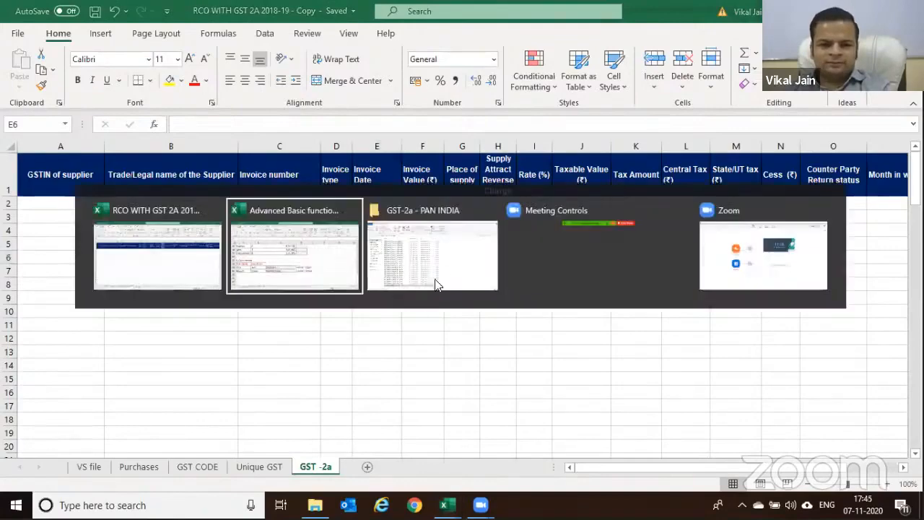
pyautogui.click(442, 287)
pyautogui.hotkey('alt', 'Tab')
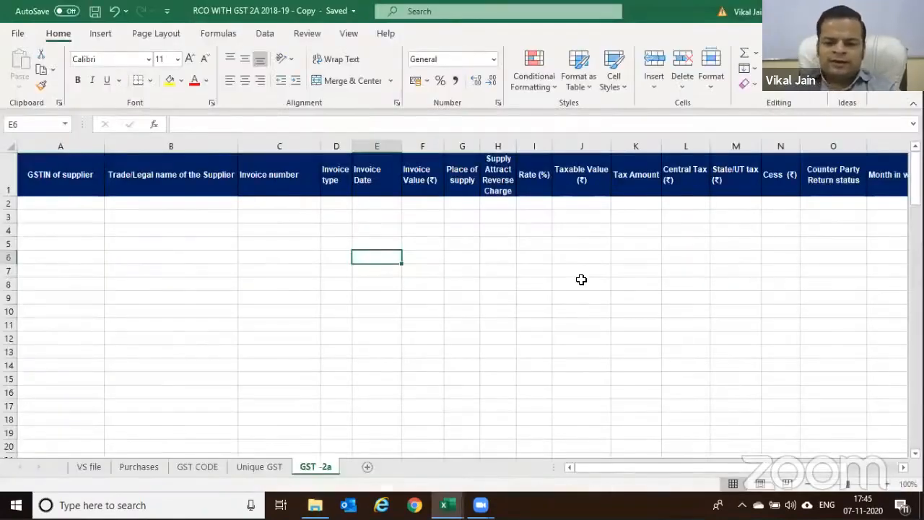
pyautogui.hotkey('alt', 'F11')
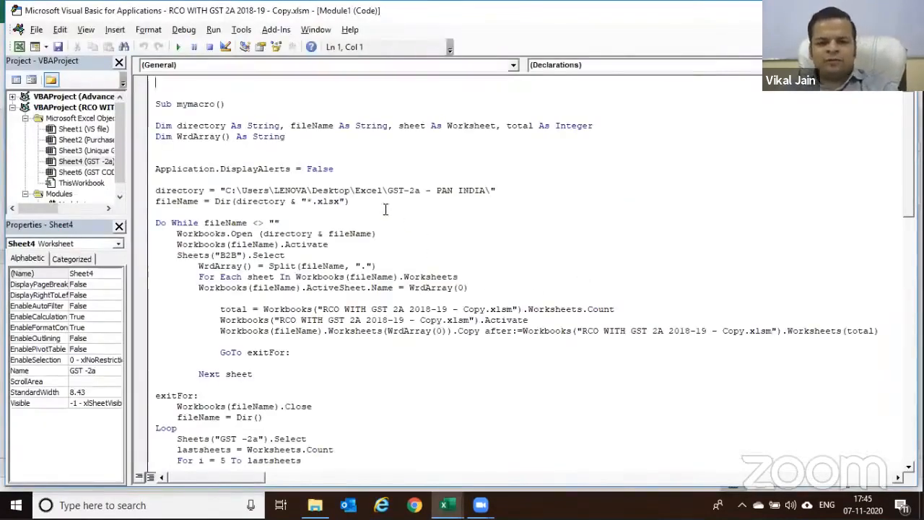
# Check Module1's directory path against the PAN INDIA folder and run mymacro
pyautogui.hotkey('alt', 'Tab')
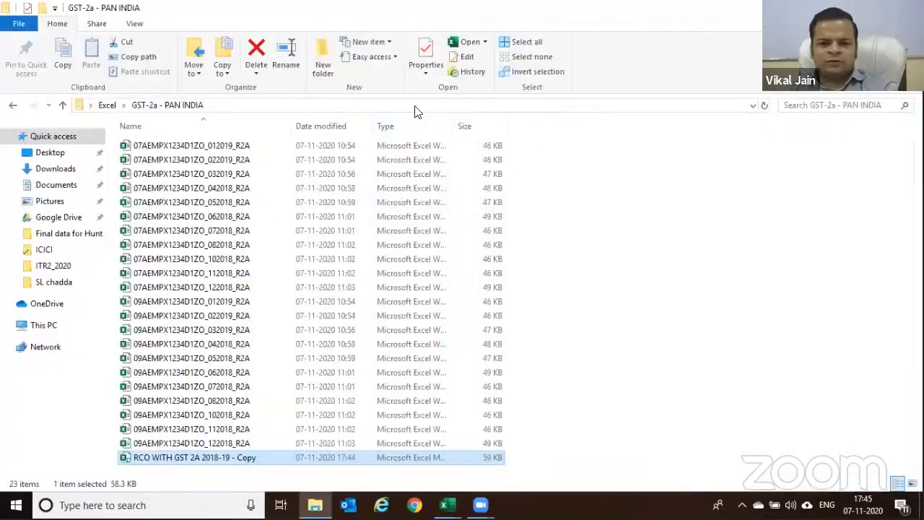
pyautogui.hotkey('alt', 'Tab')
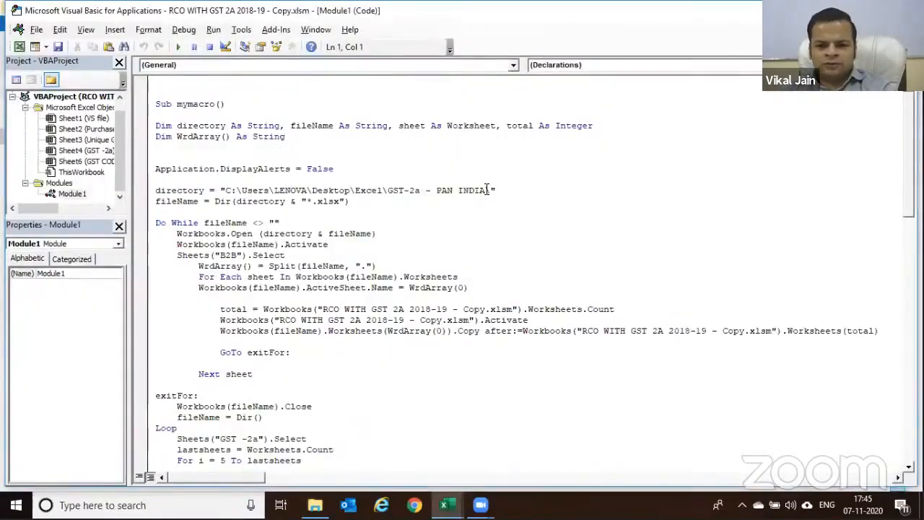
pyautogui.moveTo(332, 192); pyautogui.dragTo(227, 195)
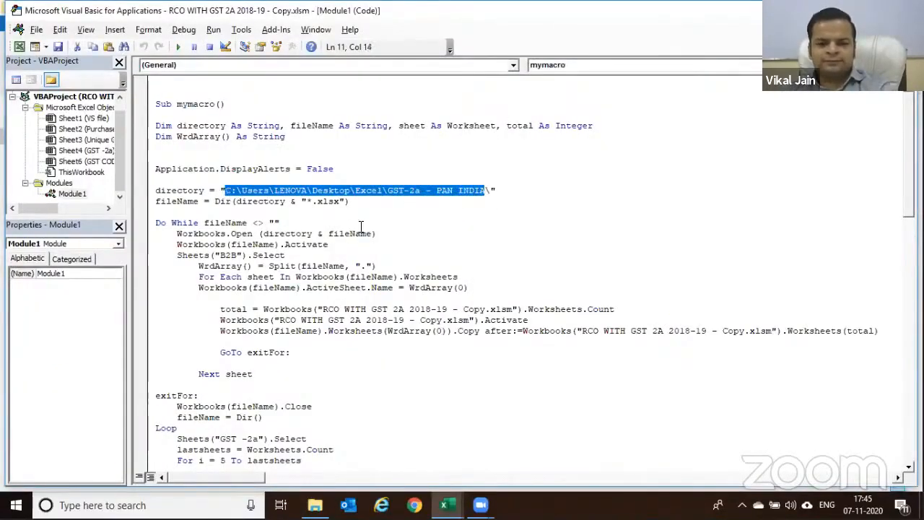
pyautogui.press('Right')
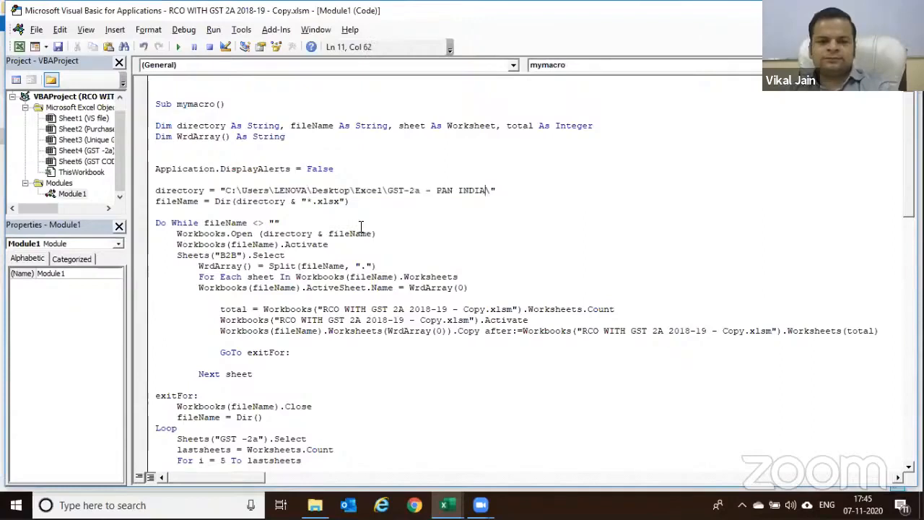
pyautogui.click(183, 49)
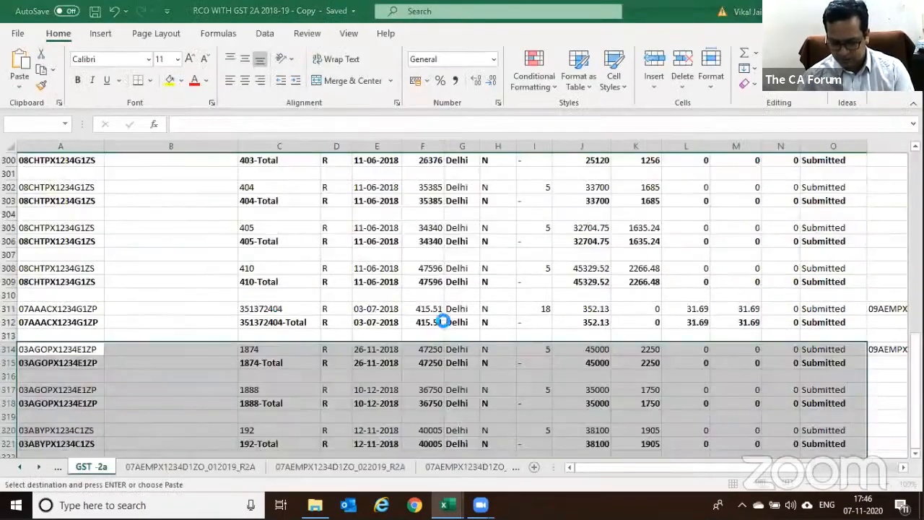
# Dismiss the report message, return to Excel's top rows and delete the extra row 3
pyautogui.press('Return')
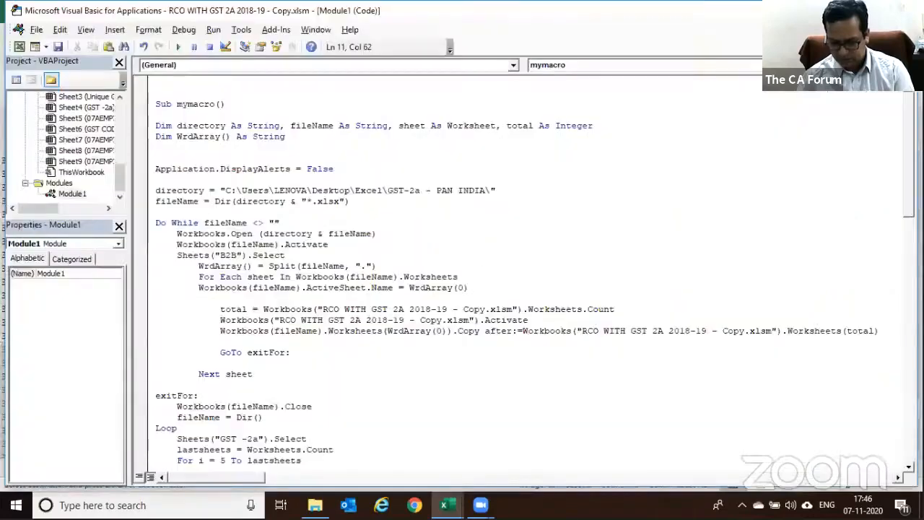
pyautogui.hotkey('alt', 'F11')
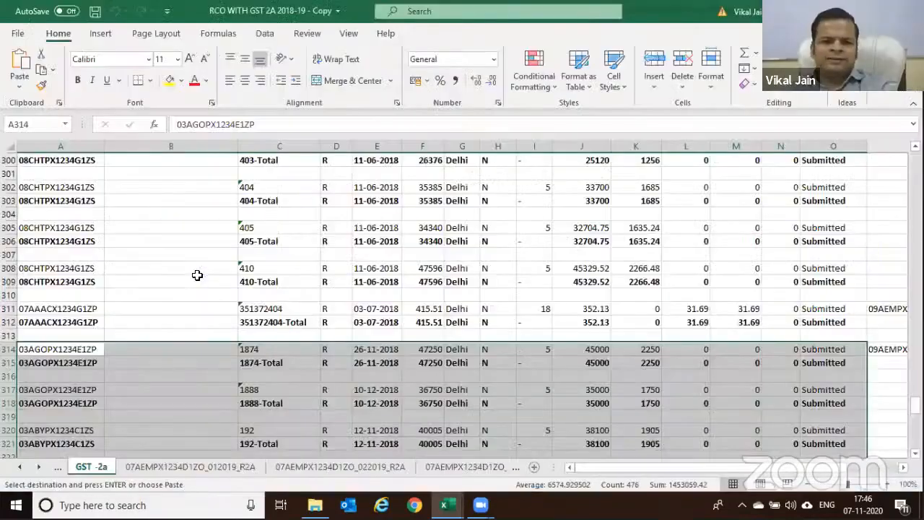
pyautogui.scroll(15, 197, 276)
pyautogui.scroll(12, 197, 277)
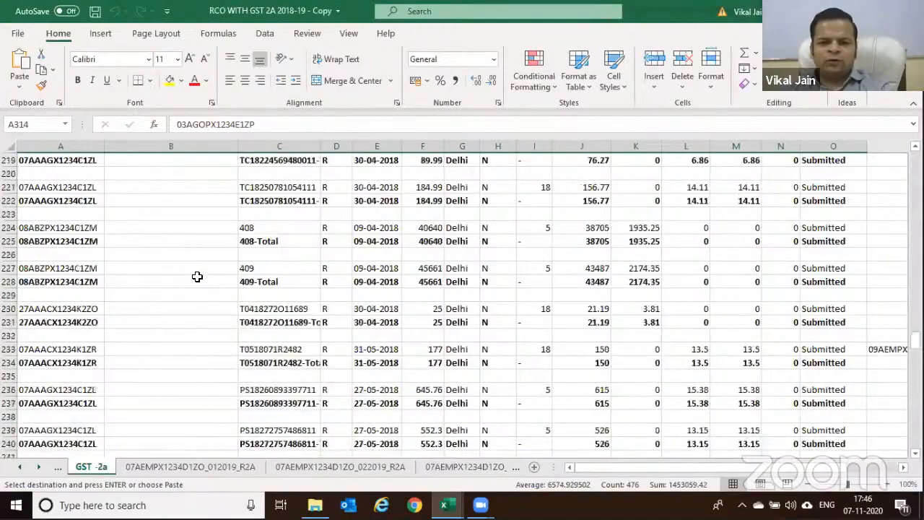
pyautogui.scroll(20, 197, 277)
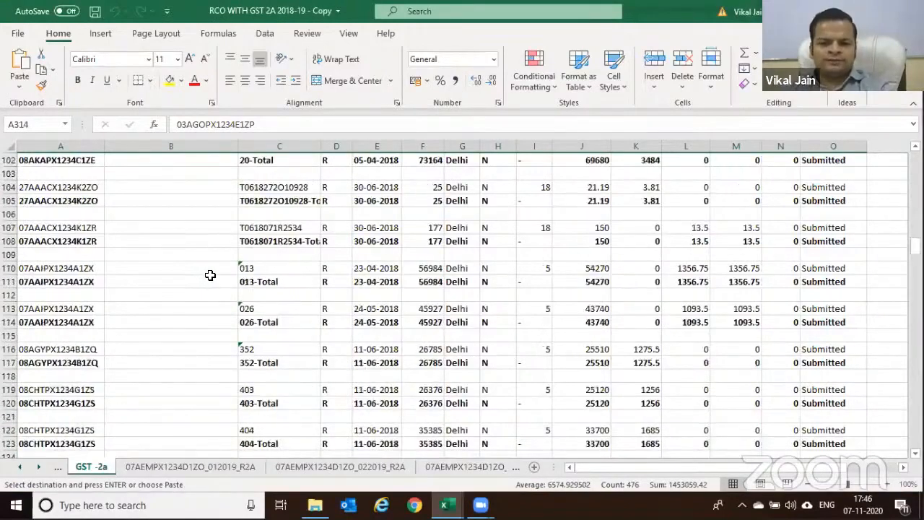
pyautogui.scroll(20, 210, 275)
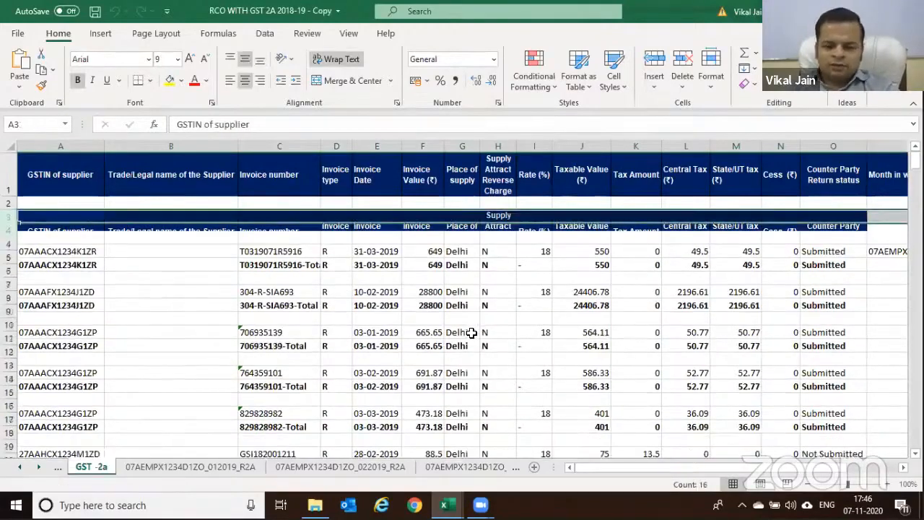
pyautogui.hotkey('ctrl', '-')
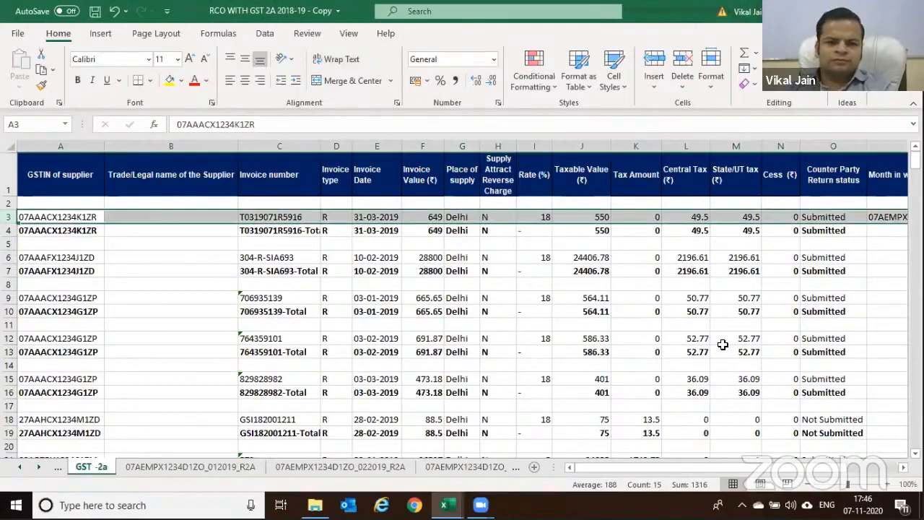
# Review the tax amount and return status columns, then copy the source file name from P3
pyautogui.click(635, 298)
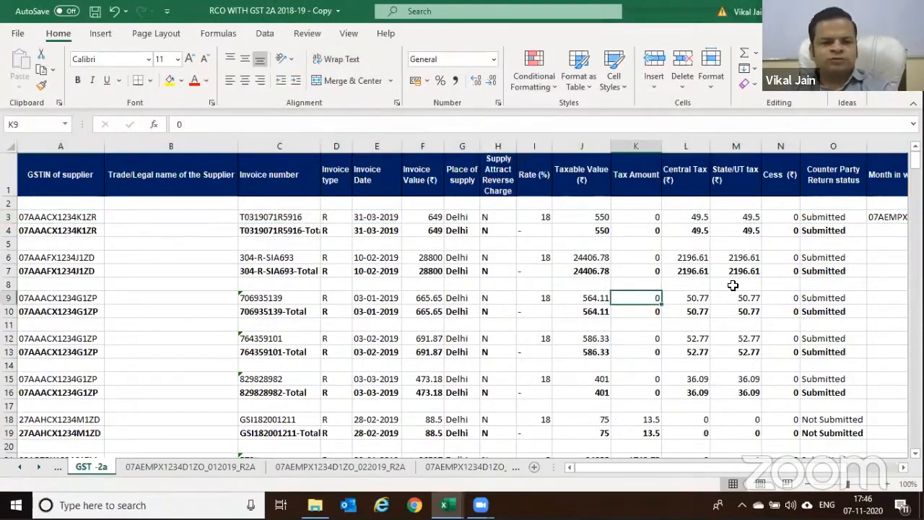
pyautogui.press('Right')
pyautogui.press('Right')
pyautogui.press('Right')
pyautogui.press('Right')
pyautogui.press('Right')
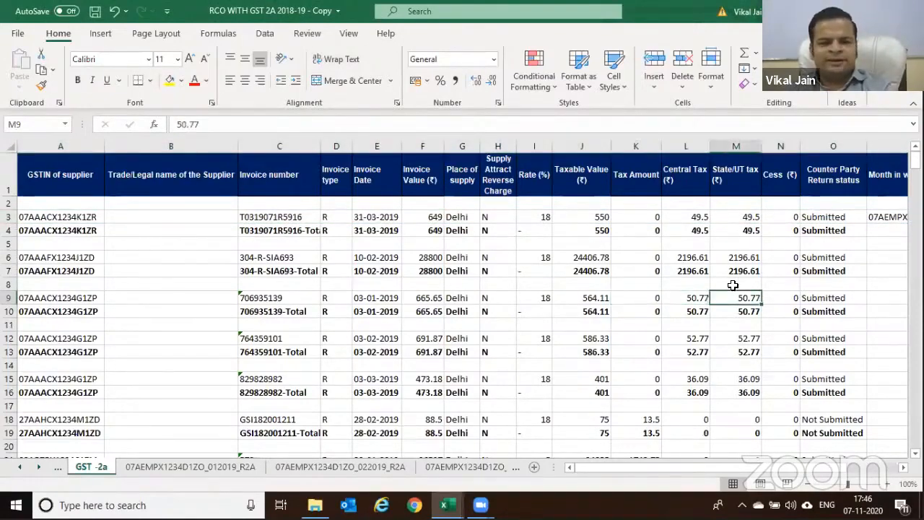
pyautogui.press('Up')
pyautogui.press('Up')
pyautogui.press('Up')
pyautogui.press('Up')
pyautogui.press('Up')
pyautogui.press('Up')
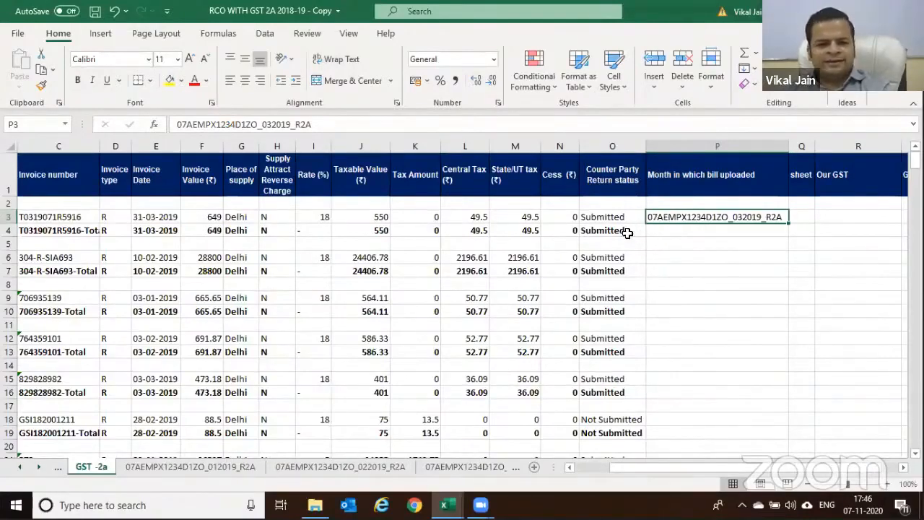
pyautogui.moveTo(618, 217); pyautogui.dragTo(612, 419)
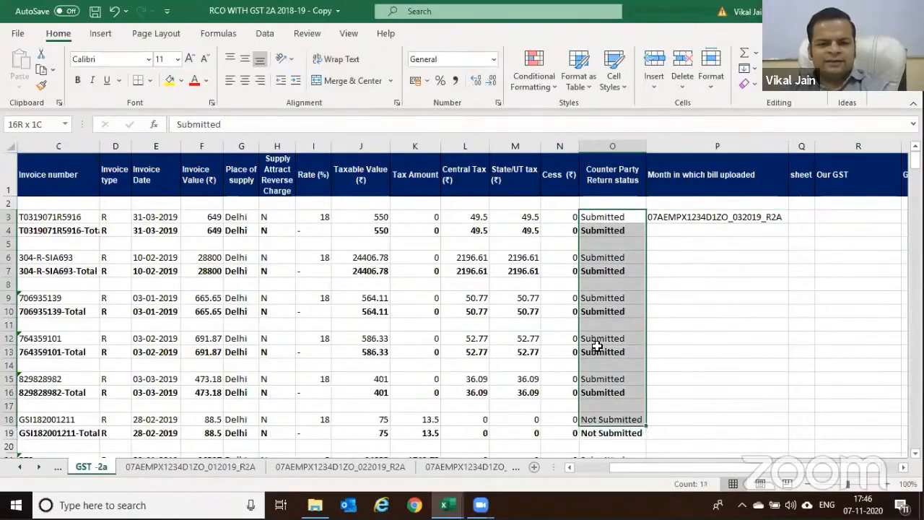
pyautogui.click(652, 217)
pyautogui.press('F2')
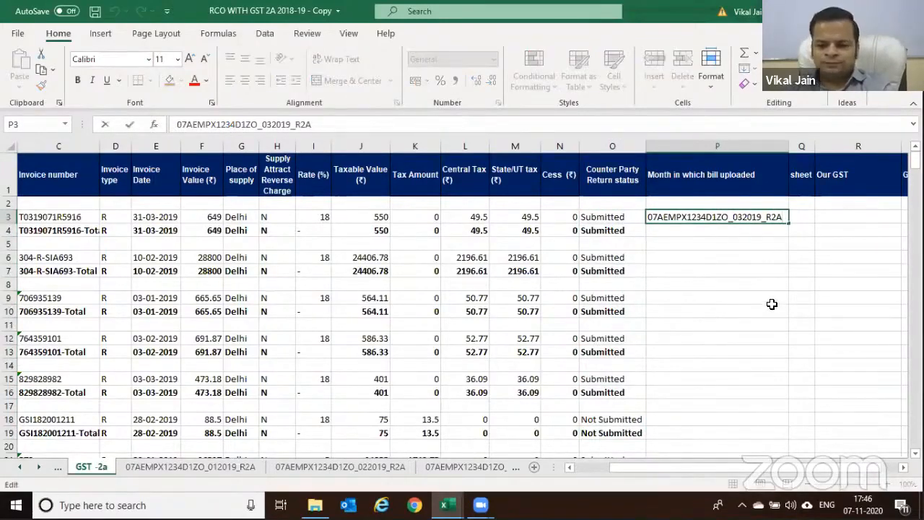
pyautogui.hotkey('shift', 'Left')
pyautogui.hotkey('shift', 'Left')
pyautogui.hotkey('shift', 'Left')
pyautogui.hotkey('shift', 'Left')
pyautogui.hotkey('shift', 'Left')
pyautogui.hotkey('shift', 'Left')
pyautogui.hotkey('shift', 'Left')
pyautogui.hotkey('shift', 'Left')
pyautogui.hotkey('shift', 'Left')
pyautogui.hotkey('shift', 'Left')
pyautogui.hotkey('shift', 'Left')
pyautogui.hotkey('shift', 'Left')
pyautogui.hotkey('shift', 'Left')
pyautogui.hotkey('shift', 'Left')
pyautogui.hotkey('shift', 'Left')
pyautogui.hotkey('shift', 'Left')
pyautogui.hotkey('shift', 'Left')
pyautogui.hotkey('shift', 'Left')
pyautogui.hotkey('shift', 'Left')
pyautogui.hotkey('shift', 'Left')
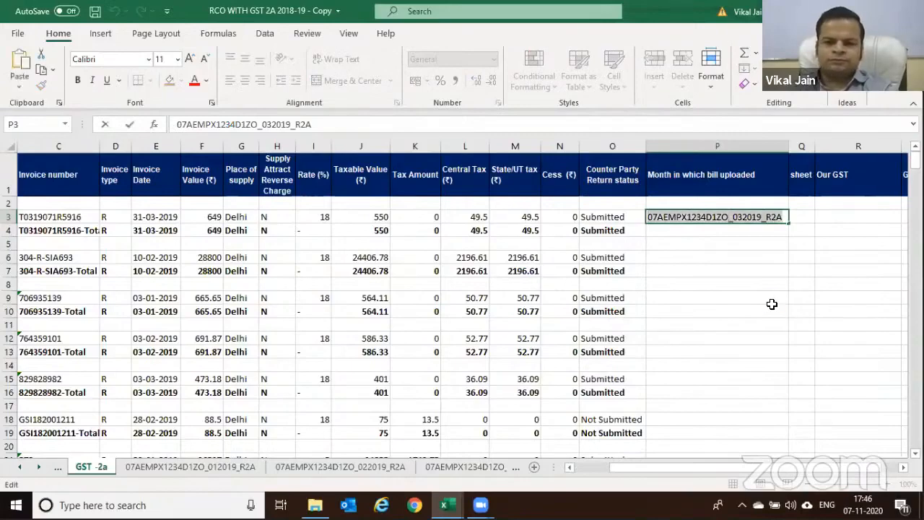
pyautogui.hotkey('ctrl', 'c')
pyautogui.press('Escape')
pyautogui.hotkey('alt', 'Tab')
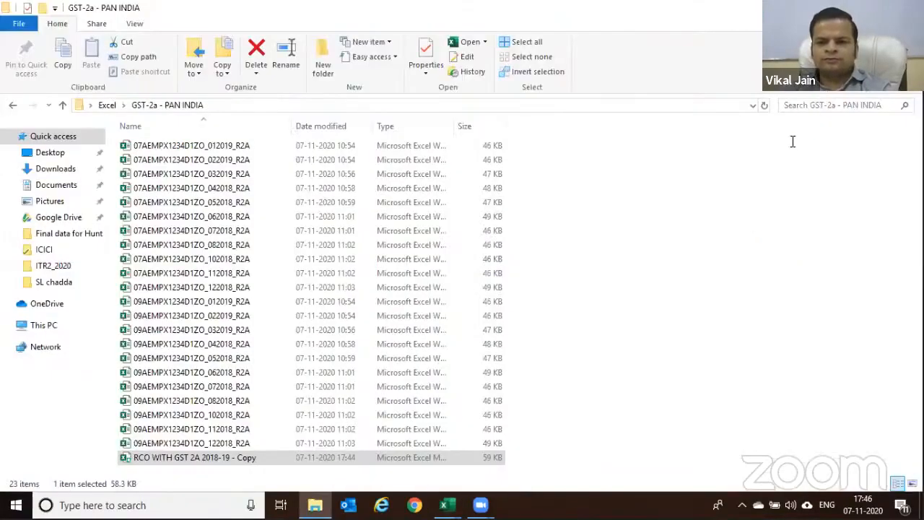
pyautogui.hotkey('ctrl', 'v')
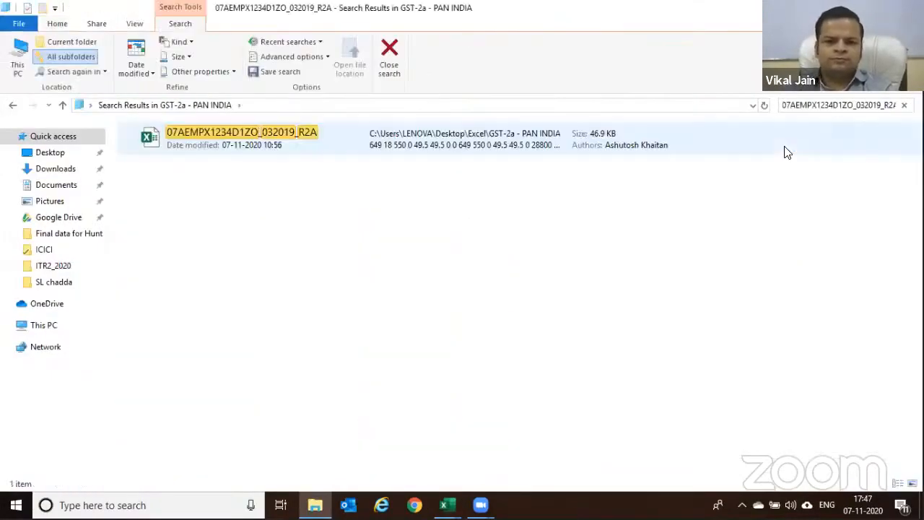
pyautogui.doubleClick(470, 146)
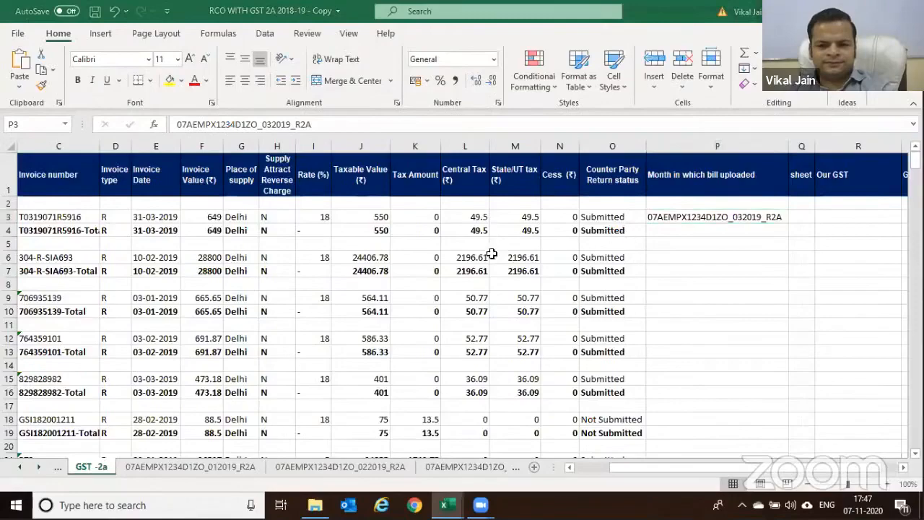
pyautogui.scroll(-4, 470, 268)
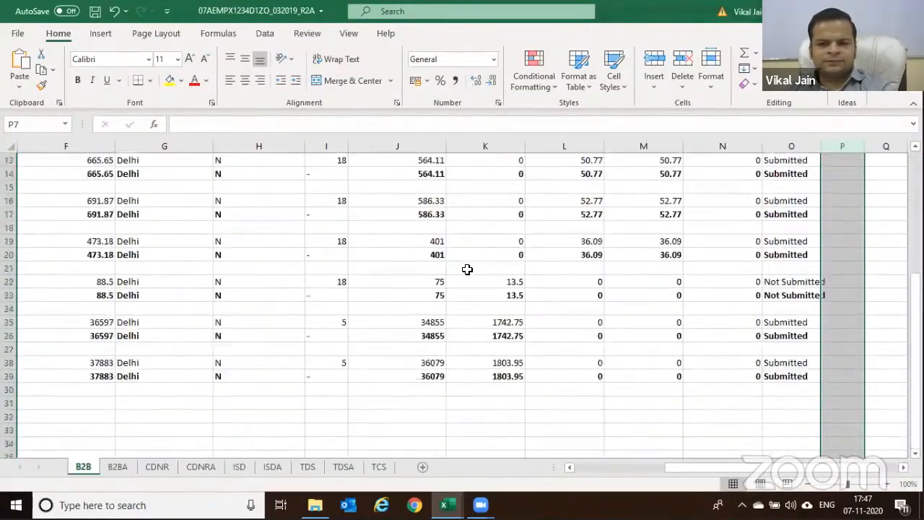
pyautogui.scroll(2, 467, 270)
# Back in the reconciliation workbook, check the file names recorded in row 27 columns O and P
pyautogui.hotkey('alt', 'Tab')
pyautogui.scroll(-1, 585, 223)
pyautogui.scroll(-1, 586, 223)
pyautogui.scroll(2, 584, 213)
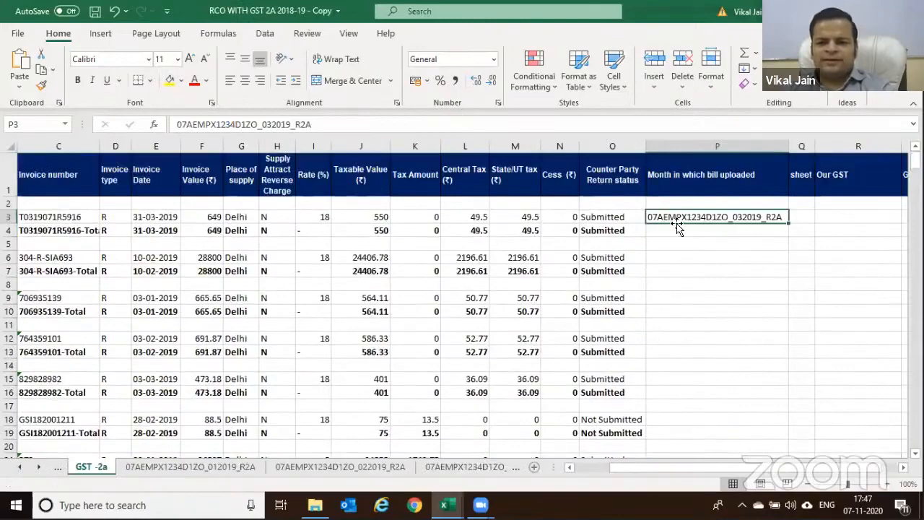
pyautogui.scroll(-7, 675, 218)
pyautogui.click(612, 229)
pyautogui.click(662, 230)
pyautogui.scroll(-2, 602, 227)
pyautogui.scroll(1, 599, 221)
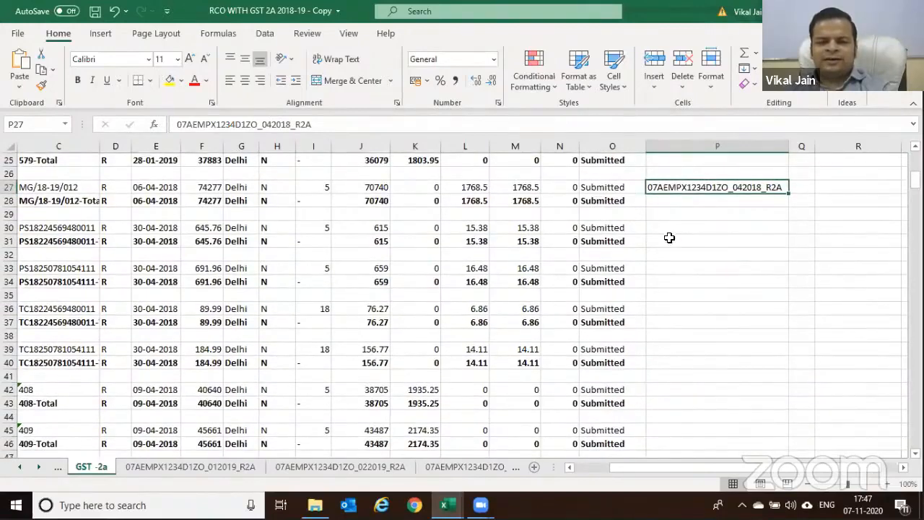
pyautogui.scroll(8, 559, 229)
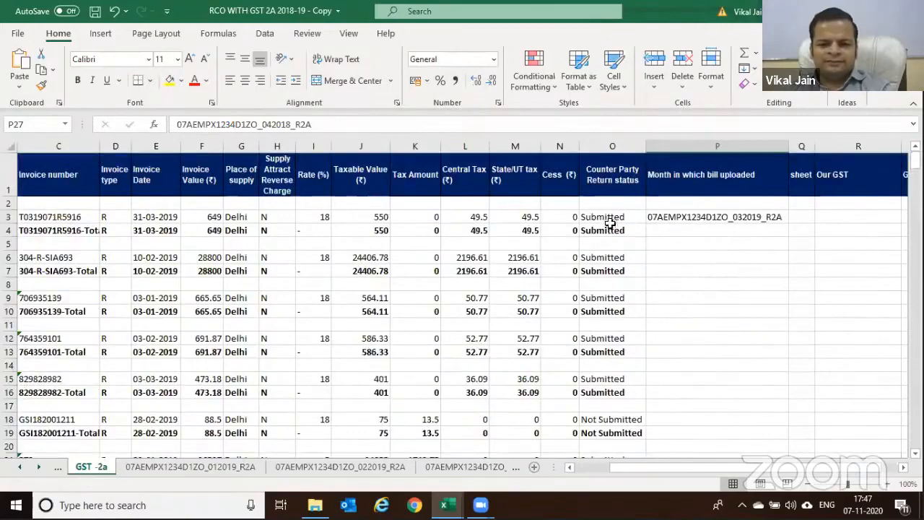
# Select the data from A2 to row 363 and filter the GSTIN column for blanks
pyautogui.click(683, 269)
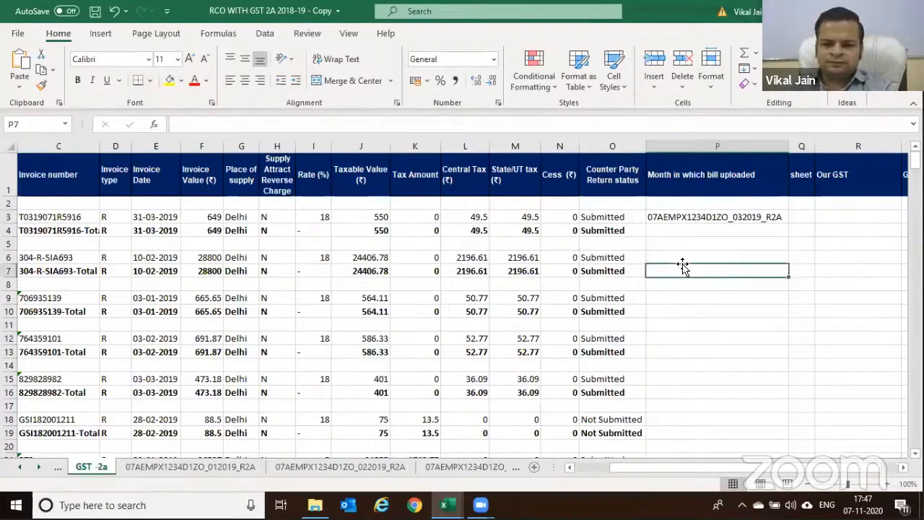
pyautogui.press('Left')
pyautogui.press('Left')
pyautogui.press('Left')
pyautogui.press('Left')
pyautogui.press('Left')
pyautogui.press('Left')
pyautogui.press('Left')
pyautogui.press('Left')
pyautogui.press('Left')
pyautogui.press('Left')
pyautogui.press('Left')
pyautogui.press('Left')
pyautogui.press('Left')
pyautogui.press('Left')
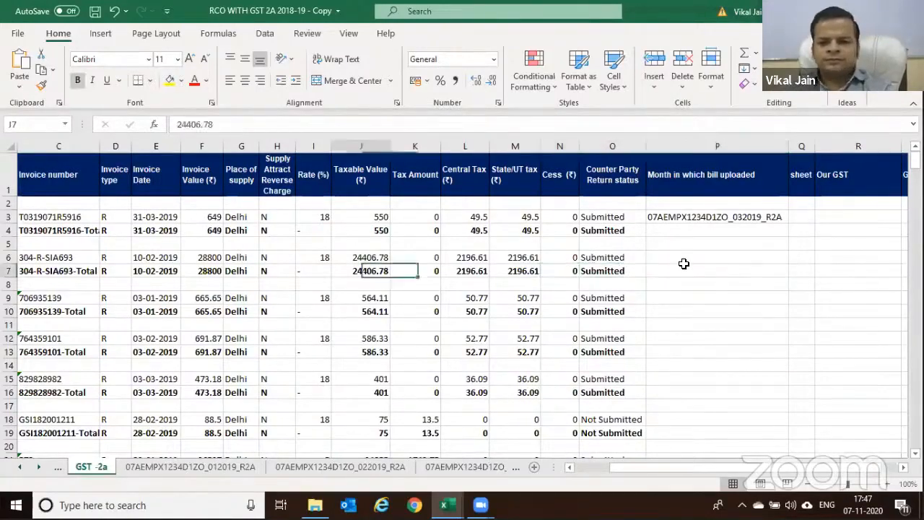
pyautogui.press('Left')
pyautogui.press('Up')
pyautogui.press('Up')
pyautogui.press('Up')
pyautogui.press('Up')
pyautogui.press('Up')
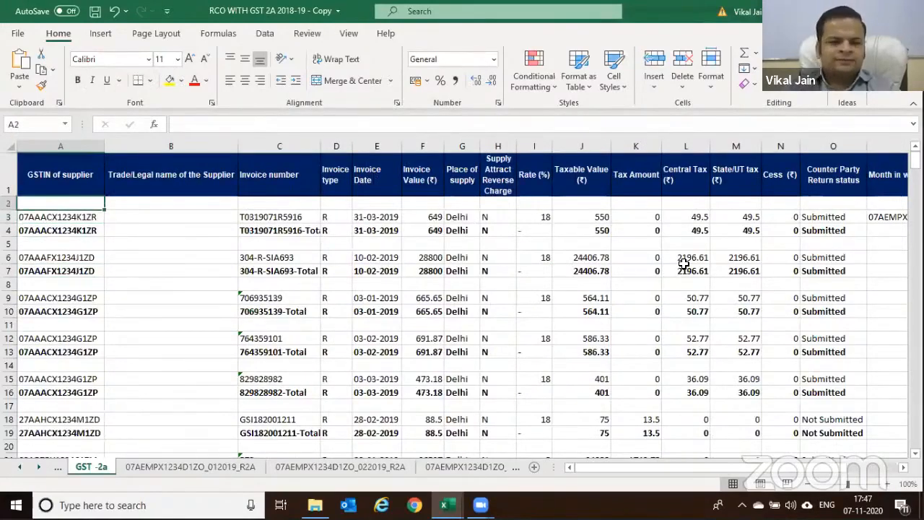
pyautogui.hotkey('ctrl', 'shift', 'End')
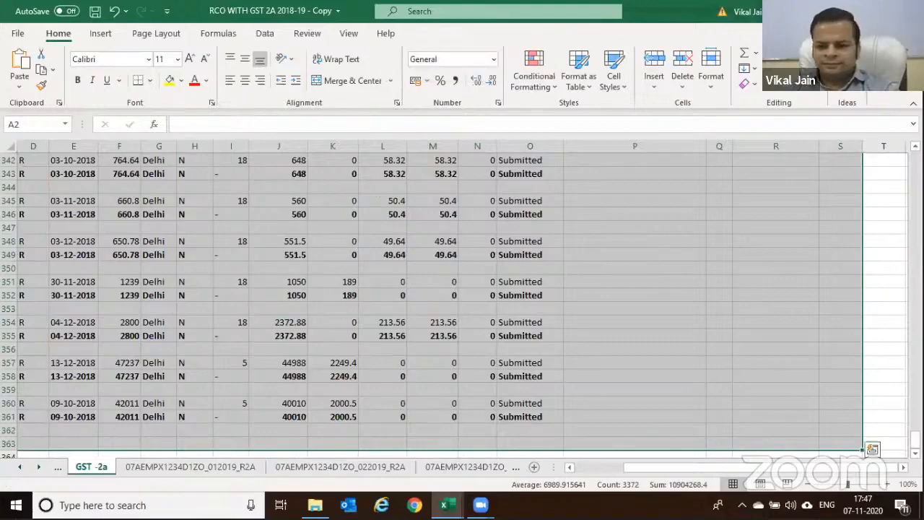
pyautogui.moveTo(915, 441); pyautogui.dragTo(915, 160)
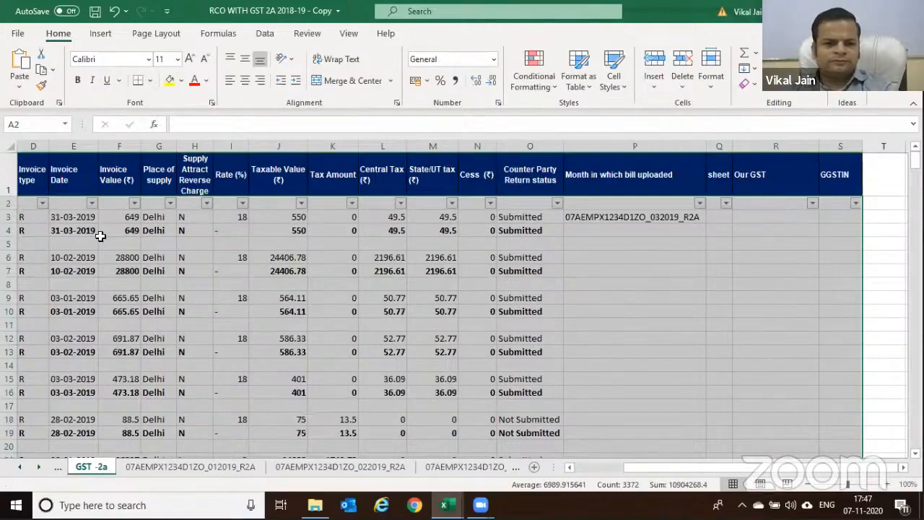
pyautogui.moveTo(650, 468); pyautogui.dragTo(601, 468)
pyautogui.click(97, 203)
pyautogui.click(163, 331)
pyautogui.write('BLANKS')
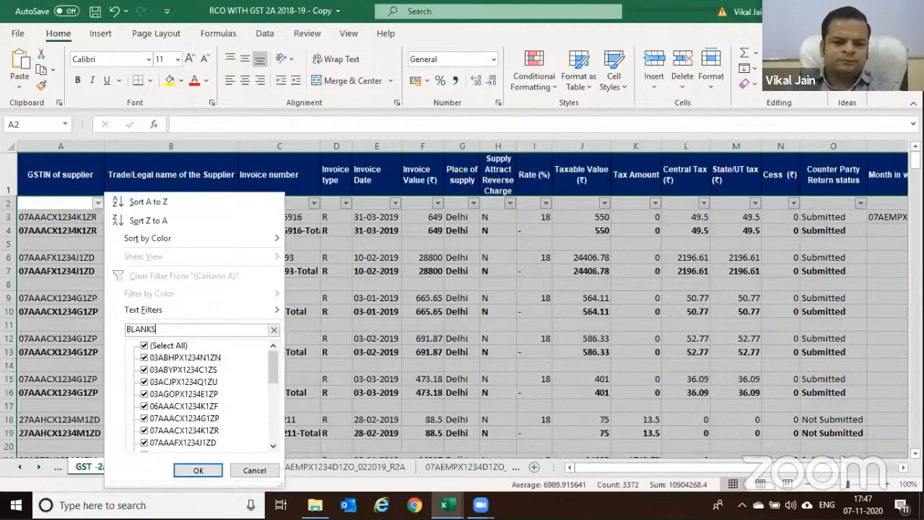
pyautogui.press('Return')
# Select all filtered blank rows from row 5 to 363 and delete them
pyautogui.press('Down')
pyautogui.press('Up')
pyautogui.press('Down')
pyautogui.hotkey('shift', 'Down')
pyautogui.hotkey('shift', 'Down')
pyautogui.hotkey('shift', 'Down')
pyautogui.hotkey('shift', 'Down')
pyautogui.hotkey('shift', 'Down')
pyautogui.hotkey('shift', 'Down')
pyautogui.hotkey('shift', 'Down')
pyautogui.hotkey('shift', 'Down')
pyautogui.hotkey('shift', 'Down')
pyautogui.hotkey('shift', 'Down')
pyautogui.hotkey('shift', 'Down')
pyautogui.hotkey('shift', 'Down')
pyautogui.hotkey('shift', 'Down')
pyautogui.hotkey('shift', 'Down')
pyautogui.hotkey('shift', 'Down')
pyautogui.hotkey('shift', 'Down')
pyautogui.hotkey('shift', 'Down')
pyautogui.hotkey('shift', 'Down')
pyautogui.hotkey('shift', 'Down')
pyautogui.hotkey('shift', 'Down')
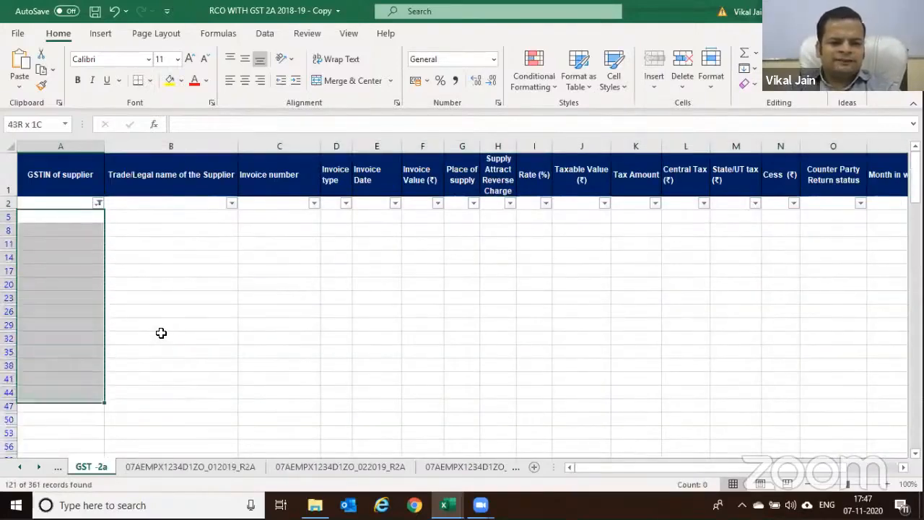
pyautogui.hotkey('shift', 'Down')
pyautogui.hotkey('shift', 'Down')
pyautogui.hotkey('shift', 'Down')
pyautogui.hotkey('shift', 'Down')
pyautogui.hotkey('shift', 'Down')
pyautogui.hotkey('shift', 'Down')
pyautogui.hotkey('shift', 'Down')
pyautogui.hotkey('shift', 'Down')
pyautogui.hotkey('shift', 'Down')
pyautogui.hotkey('shift', 'Down')
pyautogui.hotkey('shift', 'Down')
pyautogui.hotkey('shift', 'Down')
pyautogui.hotkey('shift', 'Down')
pyautogui.hotkey('shift', 'Down')
pyautogui.hotkey('shift', 'Down')
pyautogui.hotkey('shift', 'Down')
pyautogui.hotkey('shift', 'Down')
pyautogui.hotkey('shift', 'Down')
pyautogui.hotkey('shift', 'Down')
pyautogui.hotkey('shift', 'Down')
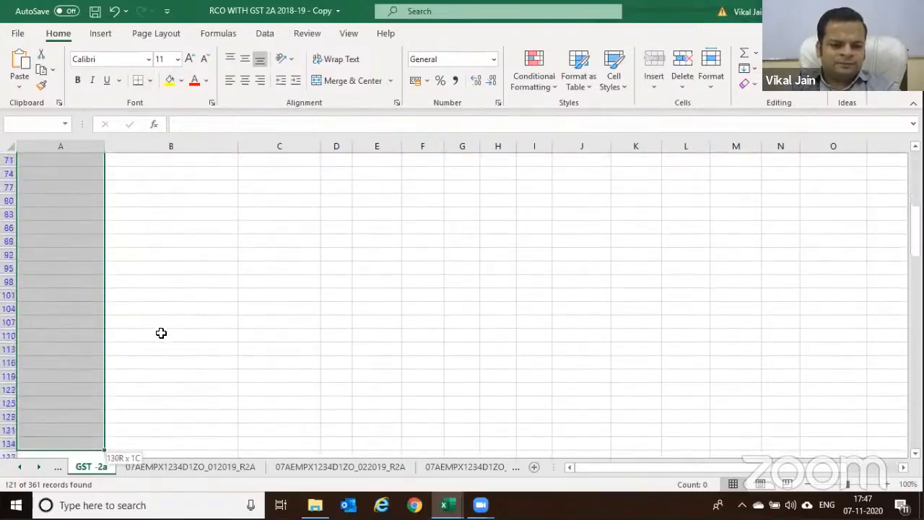
pyautogui.hotkey('shift', 'Down')
pyautogui.hotkey('shift', 'Down')
pyautogui.hotkey('shift', 'Down')
pyautogui.hotkey('shift', 'Down')
pyautogui.hotkey('shift', 'Down')
pyautogui.hotkey('shift', 'Down')
pyautogui.hotkey('shift', 'Down')
pyautogui.hotkey('shift', 'Down')
pyautogui.hotkey('shift', 'Down')
pyautogui.hotkey('shift', 'Down')
pyautogui.hotkey('shift', 'Down')
pyautogui.hotkey('shift', 'Down')
pyautogui.hotkey('shift', 'Down')
pyautogui.hotkey('shift', 'Down')
pyautogui.hotkey('shift', 'Down')
pyautogui.hotkey('shift', 'Down')
pyautogui.hotkey('shift', 'Down')
pyautogui.hotkey('shift', 'Down')
pyautogui.hotkey('shift', 'Down')
pyautogui.hotkey('shift', 'Down')
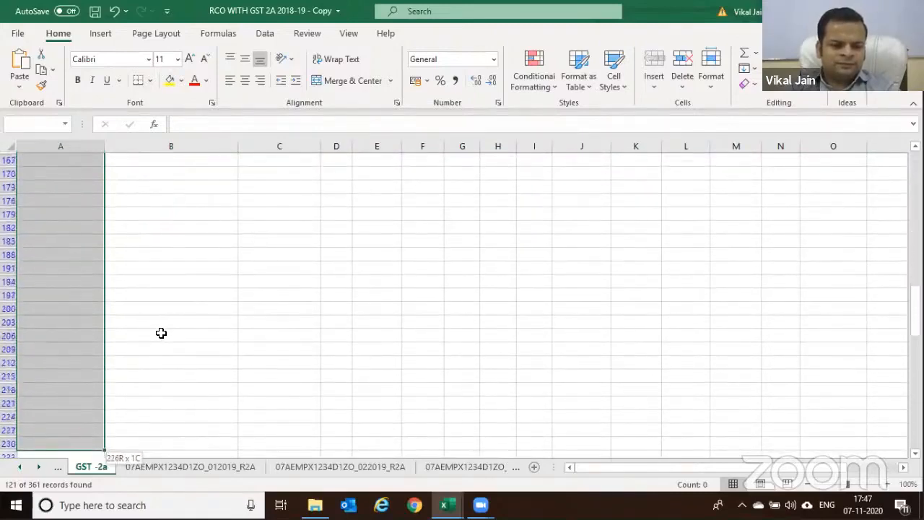
pyautogui.hotkey('shift', 'Down')
pyautogui.hotkey('shift', 'Down')
pyautogui.hotkey('shift', 'Down')
pyautogui.hotkey('shift', 'Down')
pyautogui.hotkey('shift', 'Down')
pyautogui.hotkey('shift', 'Down')
pyautogui.hotkey('shift', 'Down')
pyautogui.hotkey('shift', 'Down')
pyautogui.hotkey('shift', 'Down')
pyautogui.hotkey('shift', 'Down')
pyautogui.hotkey('shift', 'Down')
pyautogui.hotkey('shift', 'Down')
pyautogui.hotkey('shift', 'Down')
pyautogui.hotkey('shift', 'Down')
pyautogui.hotkey('shift', 'Down')
pyautogui.hotkey('shift', 'Down')
pyautogui.hotkey('shift', 'Down')
pyautogui.hotkey('shift', 'Down')
pyautogui.hotkey('shift', 'Down')
pyautogui.hotkey('shift', 'Down')
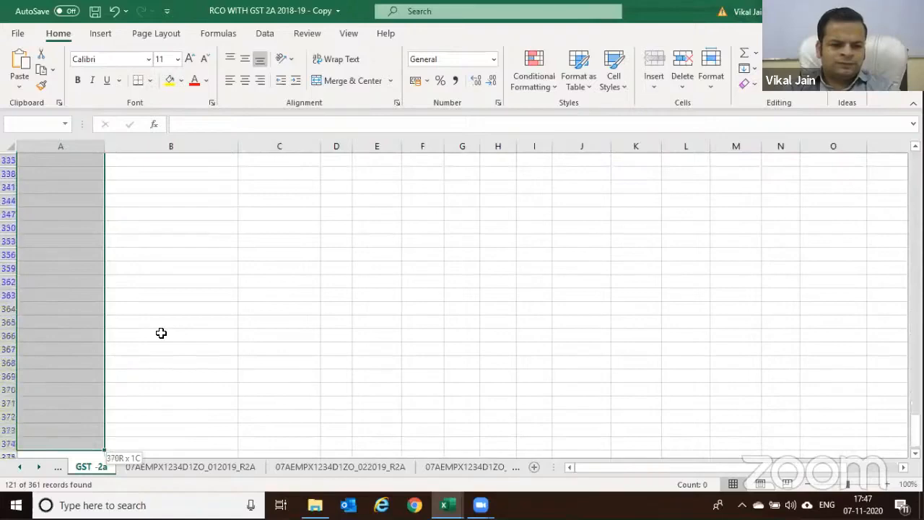
pyautogui.hotkey('shift', 'Up')
pyautogui.hotkey('shift', 'Up')
pyautogui.hotkey('shift', 'Up')
pyautogui.hotkey('shift', 'Up')
pyautogui.hotkey('shift', 'Up')
pyautogui.hotkey('shift', 'Up')
pyautogui.hotkey('shift', 'Up')
pyautogui.hotkey('shift', 'Up')
pyautogui.hotkey('shift', 'Up')
pyautogui.hotkey('shift', 'Up')
pyautogui.hotkey('shift', 'Up')
pyautogui.hotkey('shift', 'Up')
pyautogui.hotkey('shift', 'Up')
pyautogui.hotkey('shift', 'Up')
pyautogui.hotkey('shift', 'Up')
pyautogui.hotkey('shift', 'Up')
pyautogui.hotkey('shift', 'Up')
pyautogui.hotkey('shift', 'Up')
pyautogui.hotkey('shift', 'Up')
pyautogui.hotkey('shift', 'Up')
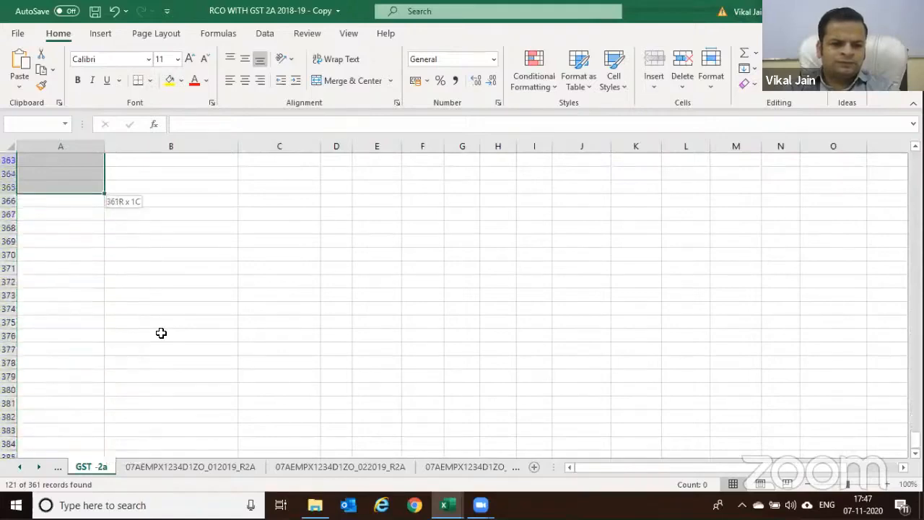
pyautogui.hotkey('shift', 'space')
pyautogui.hotkey('ctrl', 'shift', 'Up')
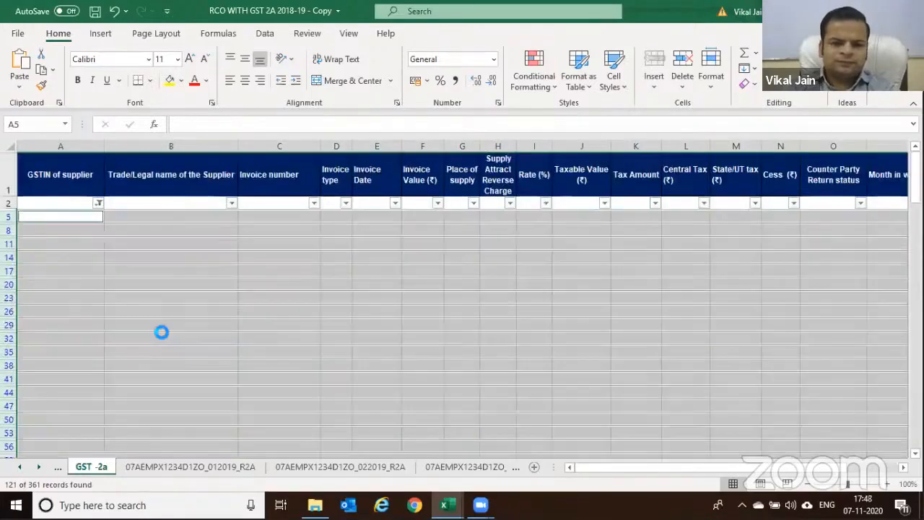
pyautogui.hotkey('ctrl', '-')
# Clear the blanks filter and delete the empty row 2
pyautogui.press('Up')
pyautogui.hotkey('alt', 'd')
pyautogui.press('f')
pyautogui.press('s')
pyautogui.hotkey('shift', 'space')
pyautogui.hotkey('ctrl', '-')
pyautogui.press('Up')
# Select the header row with all data and apply Data > Filter
pyautogui.hotkey('ctrl', 'shift', 'Right')
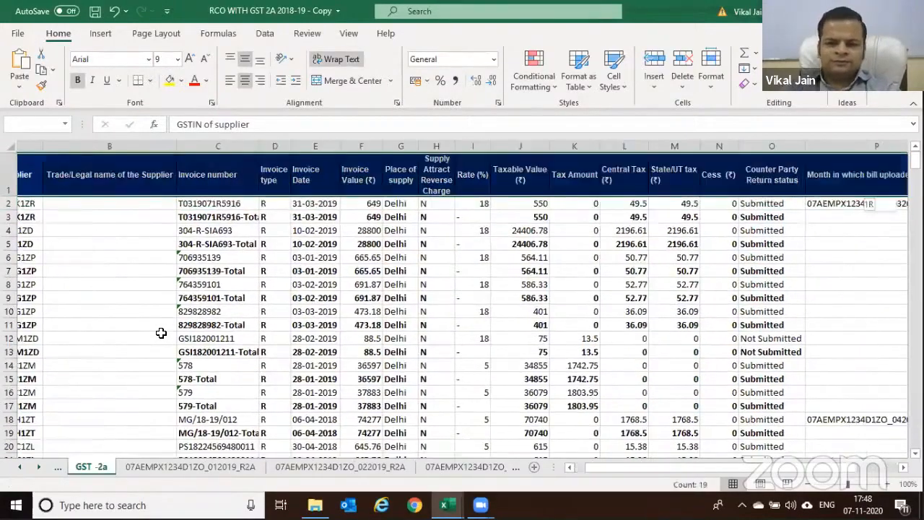
pyautogui.hotkey('ctrl', 'shift', 'Down')
pyautogui.hotkey('alt', 'd')
pyautogui.press('f')
pyautogui.press('f')
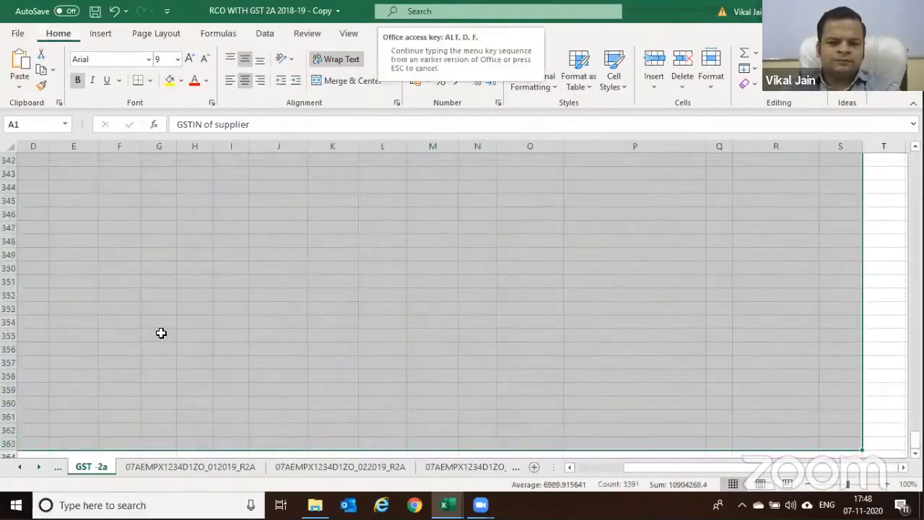
pyautogui.press('Right')
pyautogui.press('Right')
# Filter the Invoice number column to show only entries containing 'Total'
pyautogui.hotkey('alt', 'Down')
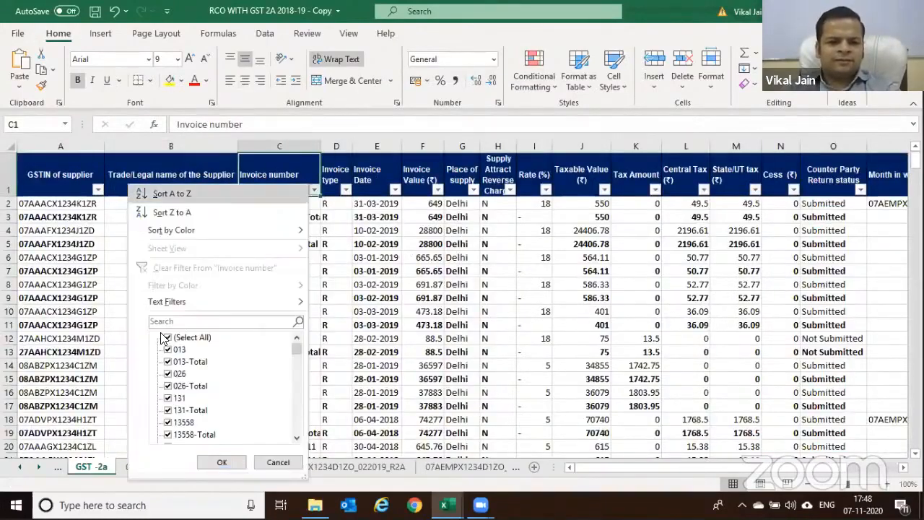
pyautogui.click(166, 338)
pyautogui.click(167, 361)
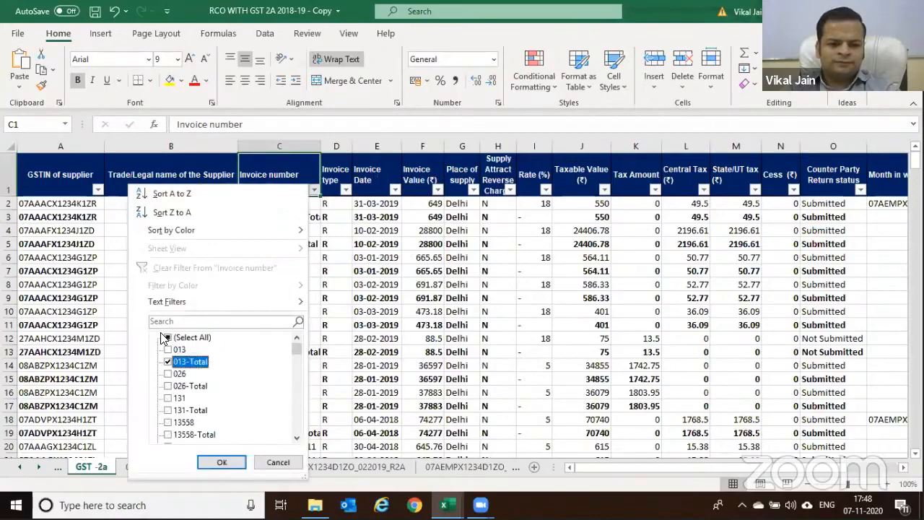
pyautogui.press('Return')
pyautogui.hotkey('alt', 'Down')
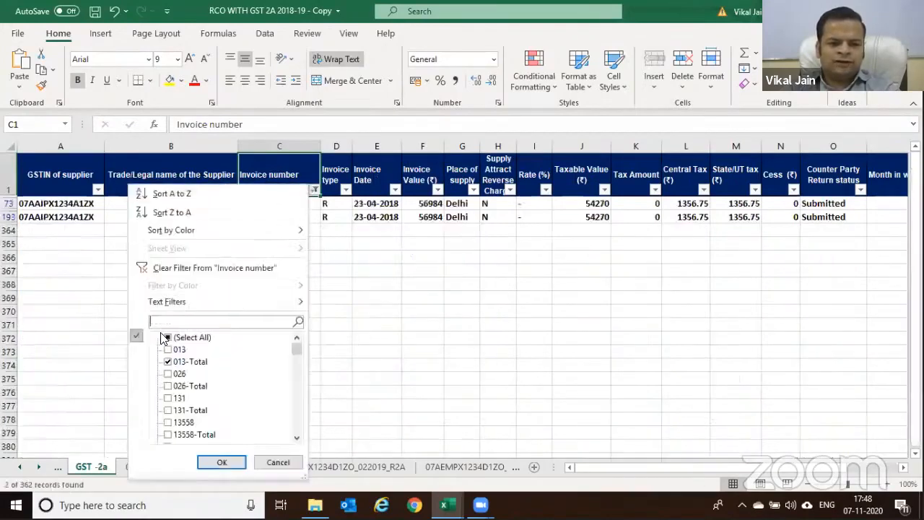
pyautogui.write('TOTAL')
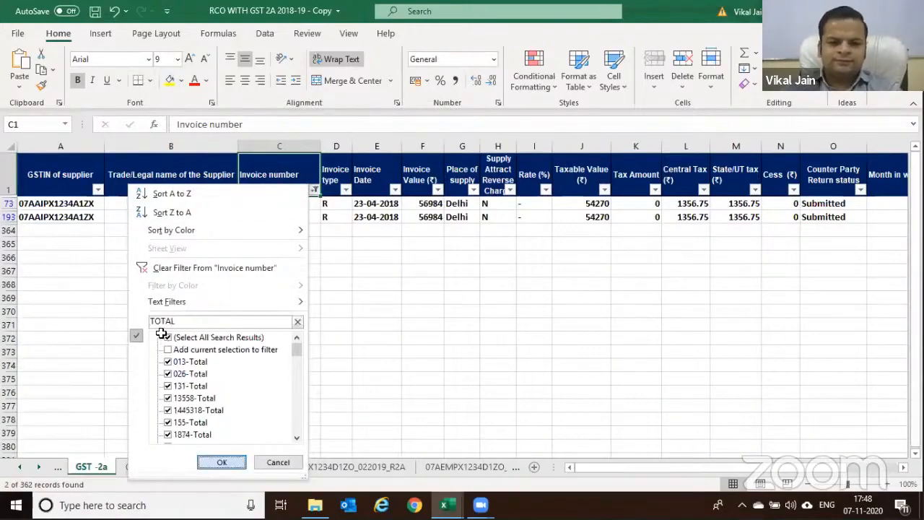
pyautogui.press('Return')
# Delete the visible Total rows and remove the filter to show all invoice lines
pyautogui.press('Down')
pyautogui.hotkey('ctrl', 'shift', 'Down')
pyautogui.hotkey('shift', 'space')
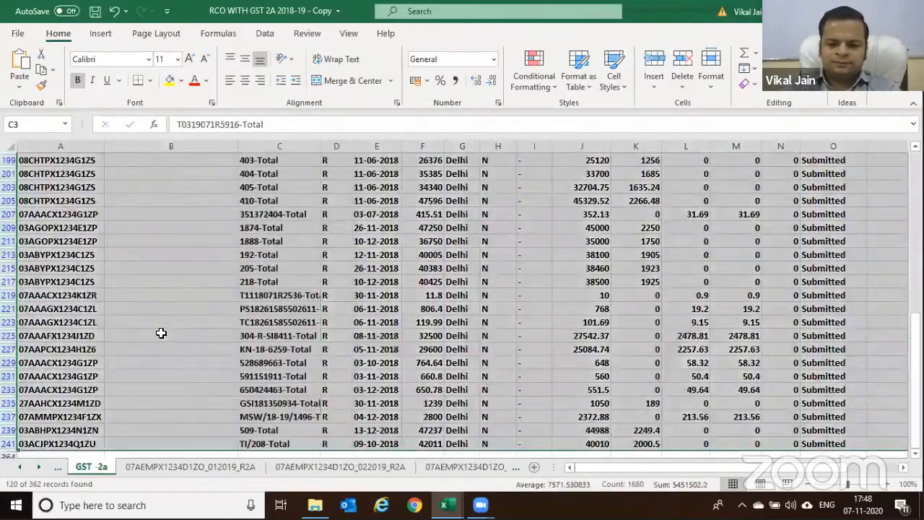
pyautogui.hotkey('alt', ';')
pyautogui.hotkey('ctrl', '-')
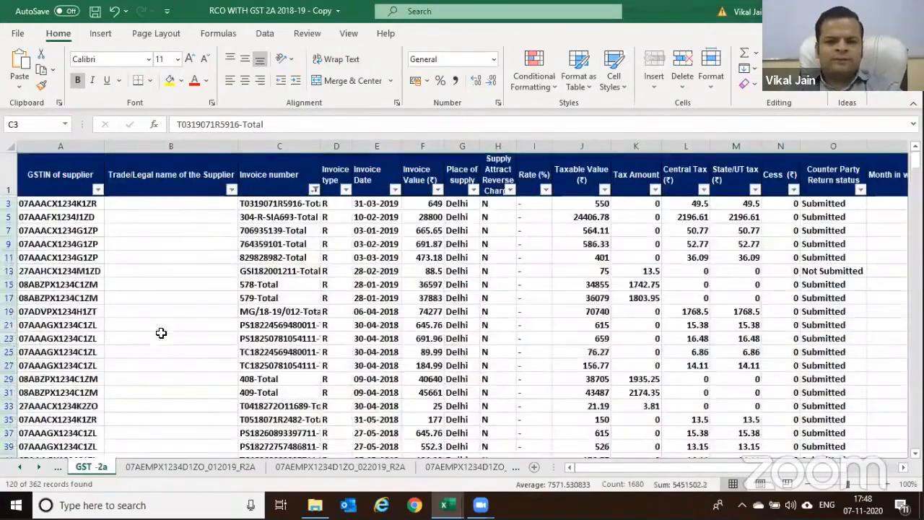
pyautogui.hotkey('alt', 'd')
pyautogui.press('f')
pyautogui.press('f')
pyautogui.hotkey('ctrl', 'Home')
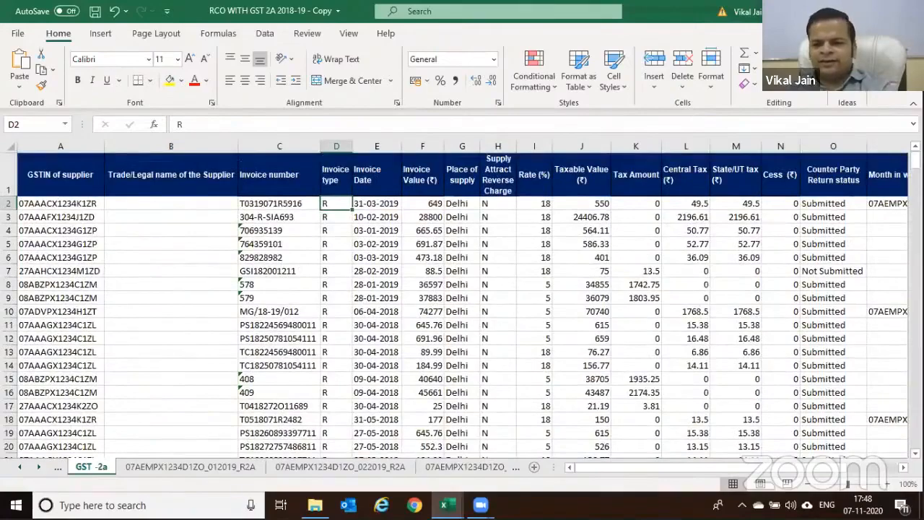
pyautogui.click(889, 203)
pyautogui.scroll(-3, 815, 247)
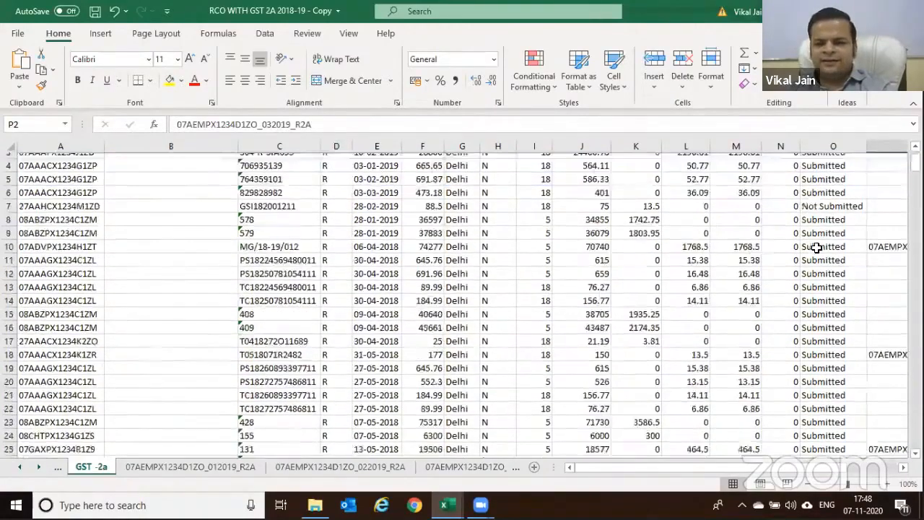
pyautogui.scroll(-17, 815, 248)
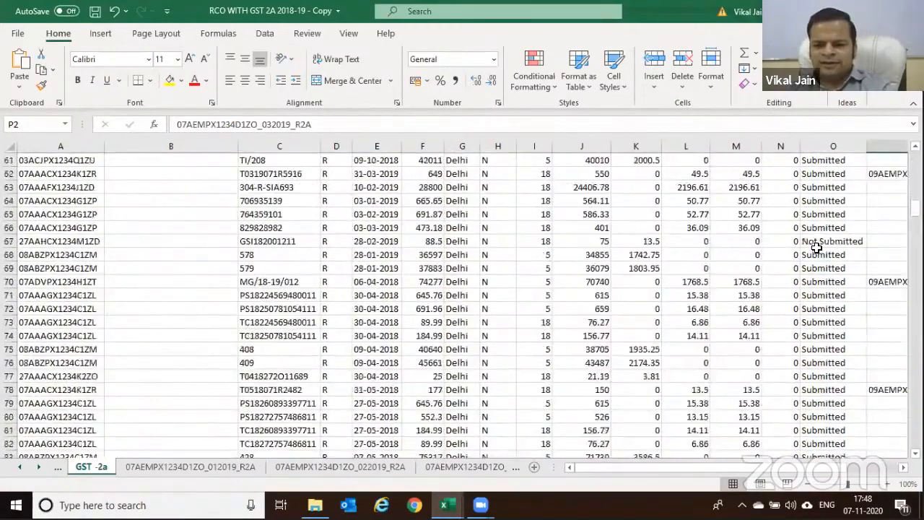
pyautogui.scroll(1, 816, 247)
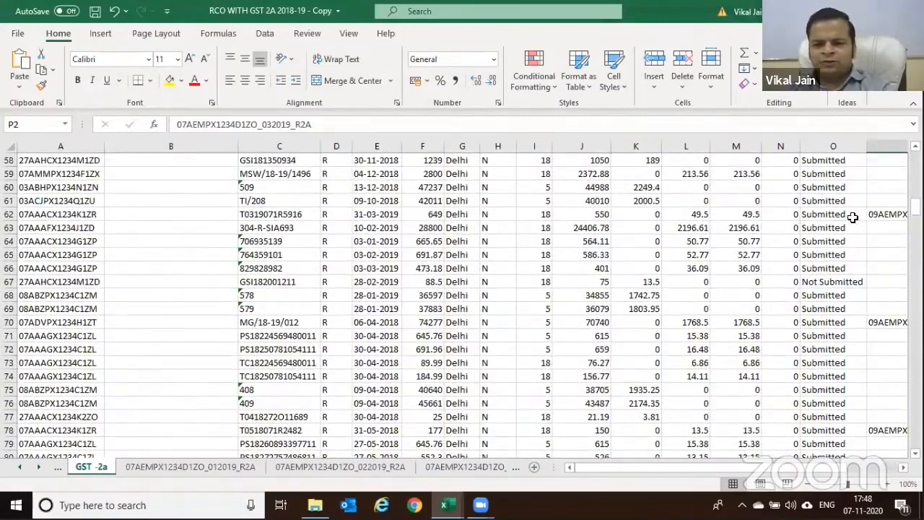
pyautogui.click(853, 218)
pyautogui.click(32, 212)
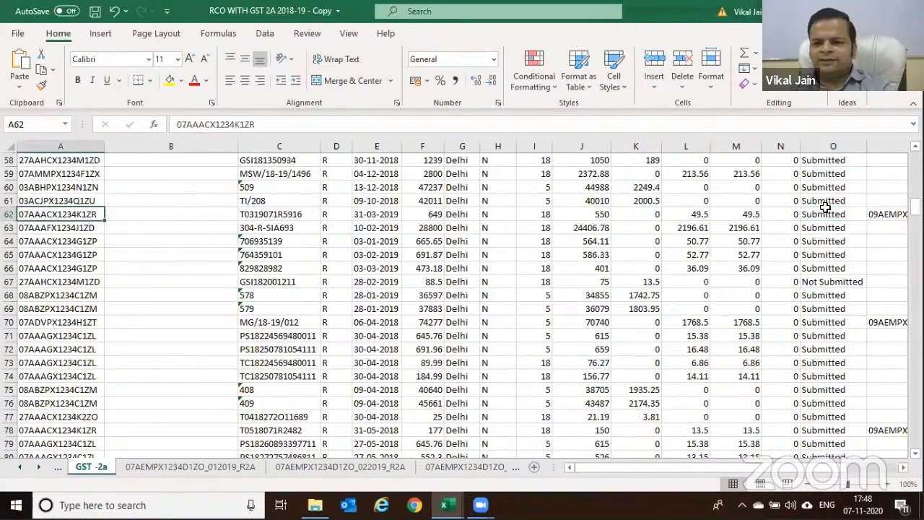
pyautogui.click(870, 213)
pyautogui.scroll(19, 791, 245)
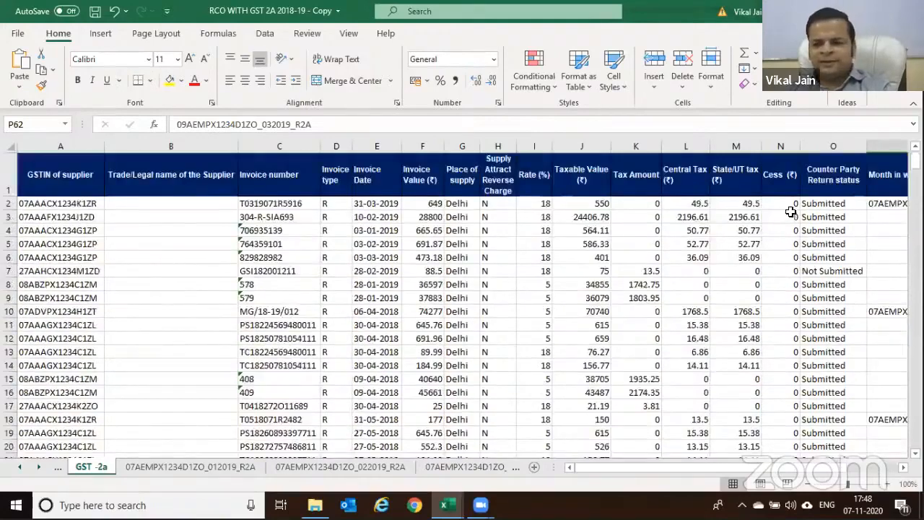
pyautogui.click(790, 214)
pyautogui.press('Up')
pyautogui.press('Right')
pyautogui.press('Right')
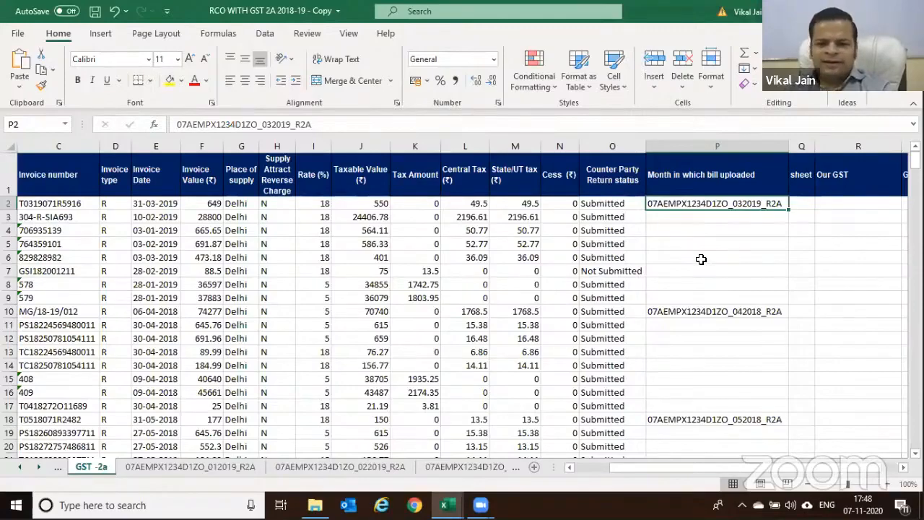
pyautogui.scroll(-17, 700, 211)
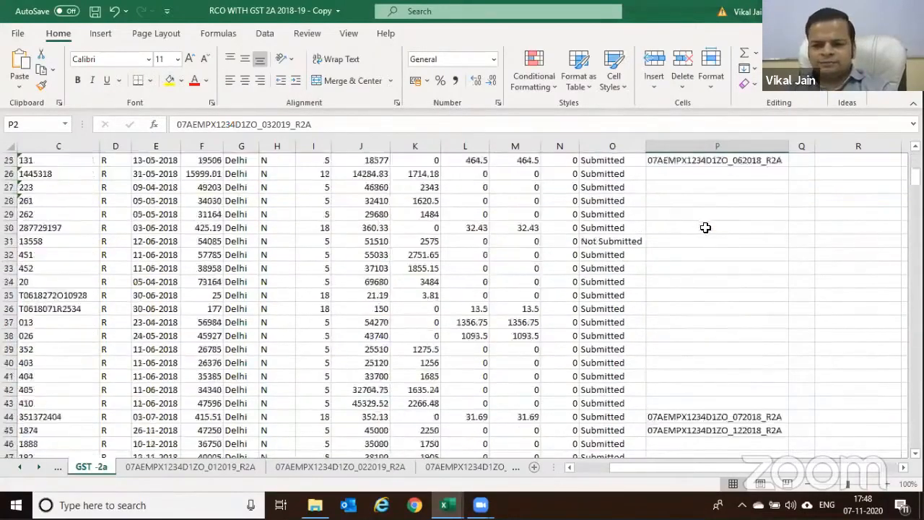
pyautogui.scroll(-10, 710, 233)
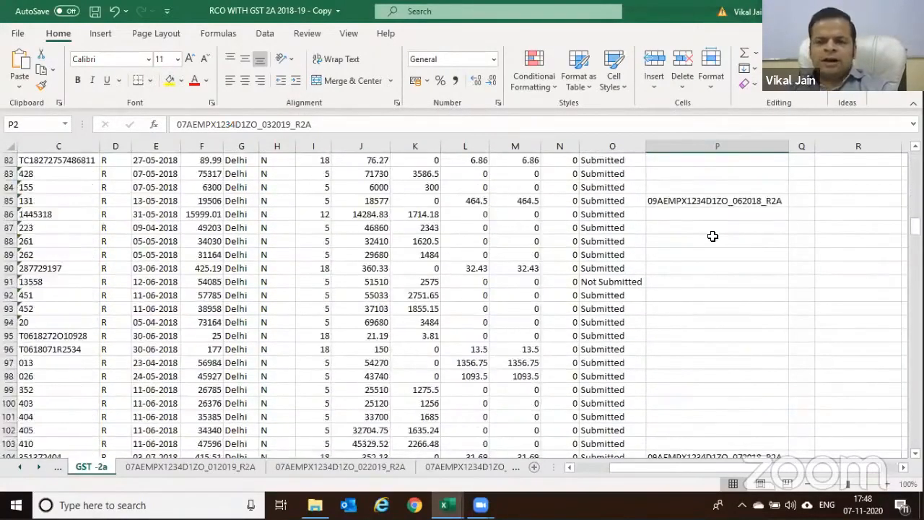
pyautogui.scroll(7, 712, 237)
pyautogui.scroll(20, 692, 234)
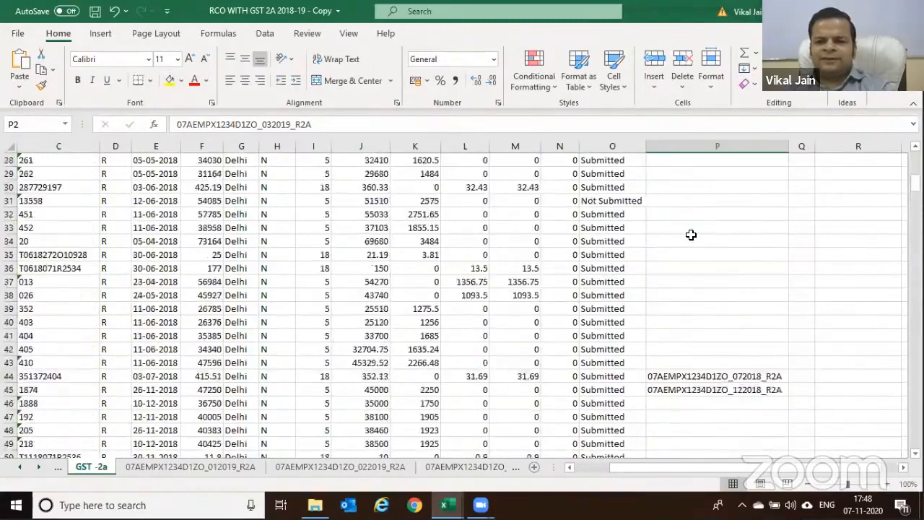
pyautogui.click(802, 205)
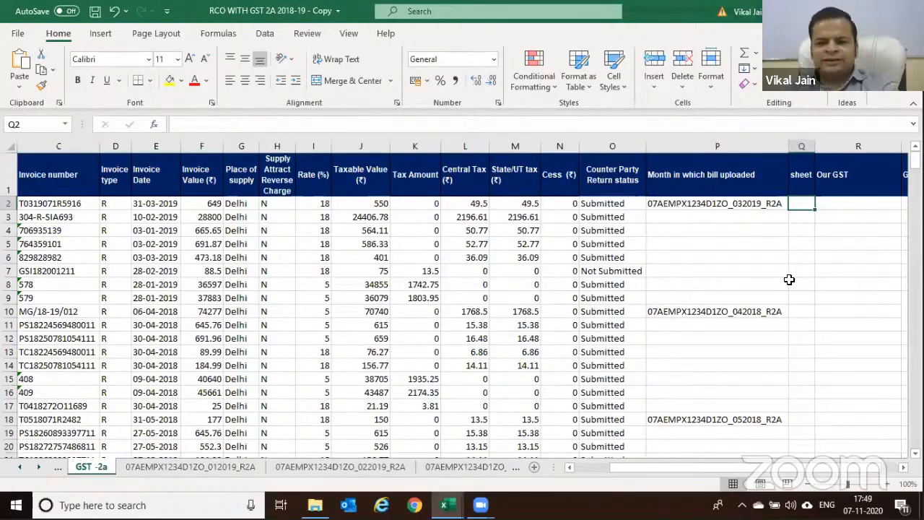
# Enter =LEFT(P2,15) in Q2 and fill it down column Q
pyautogui.write('=LEFT(')
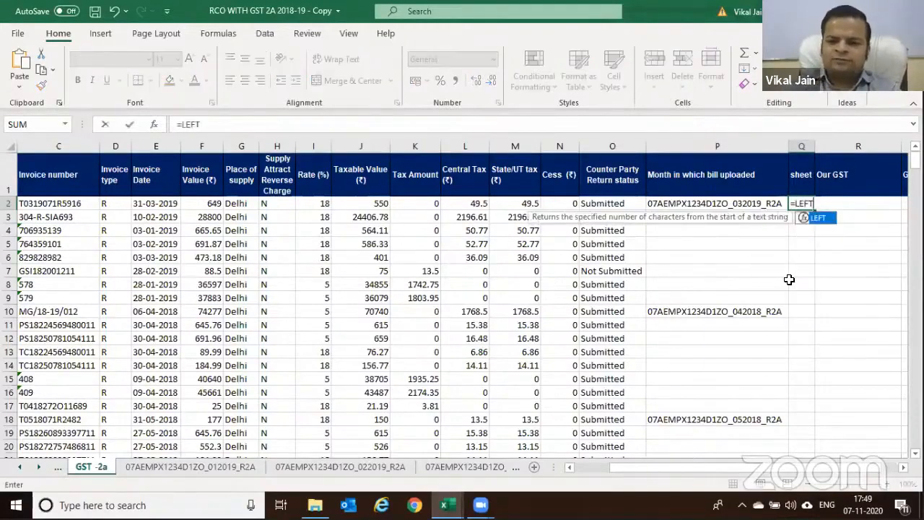
pyautogui.press('Left')
pyautogui.write(',')
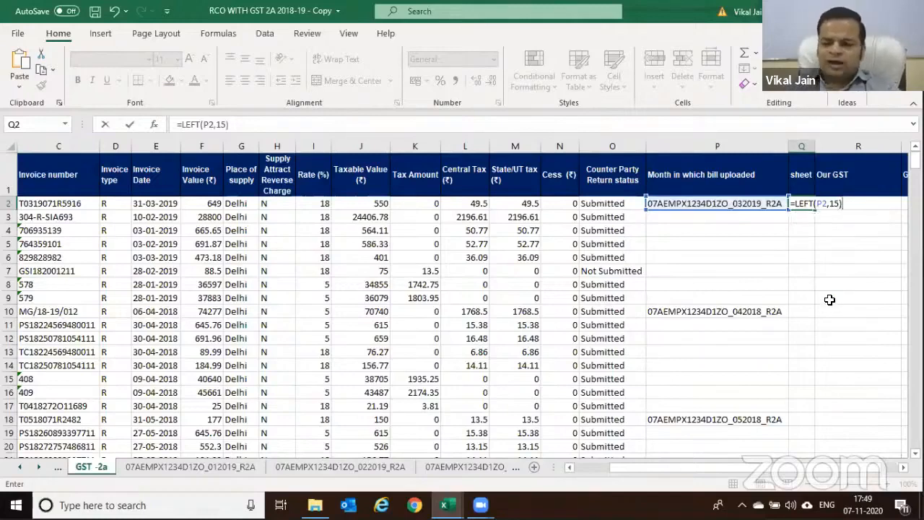
pyautogui.press('Return')
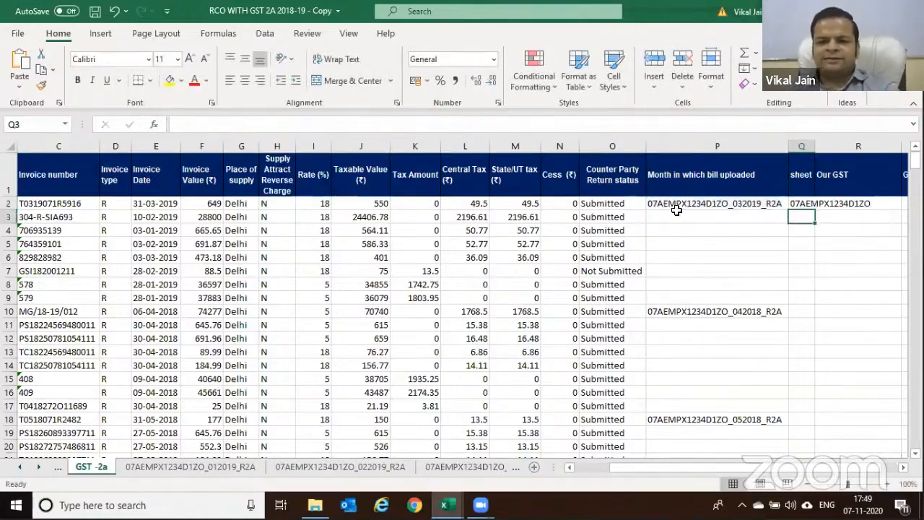
pyautogui.click(809, 205)
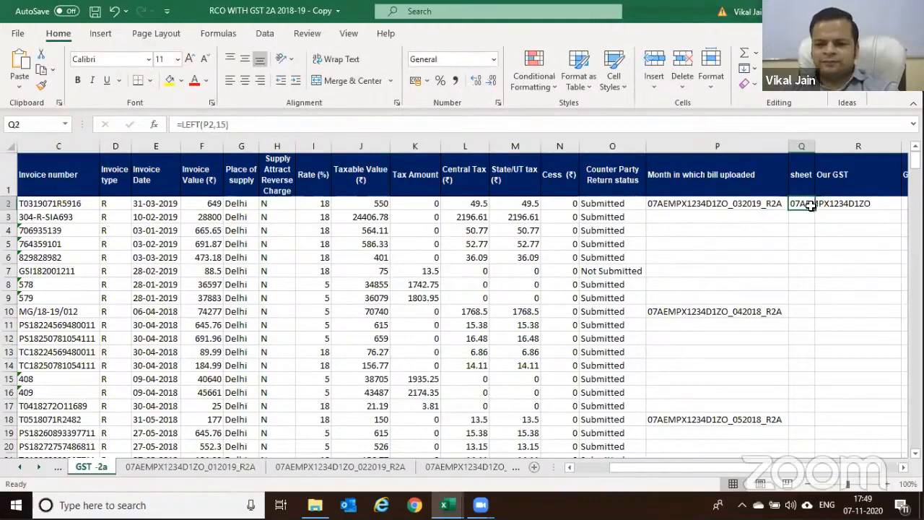
pyautogui.moveTo(816, 213); pyautogui.dragTo(827, 270)
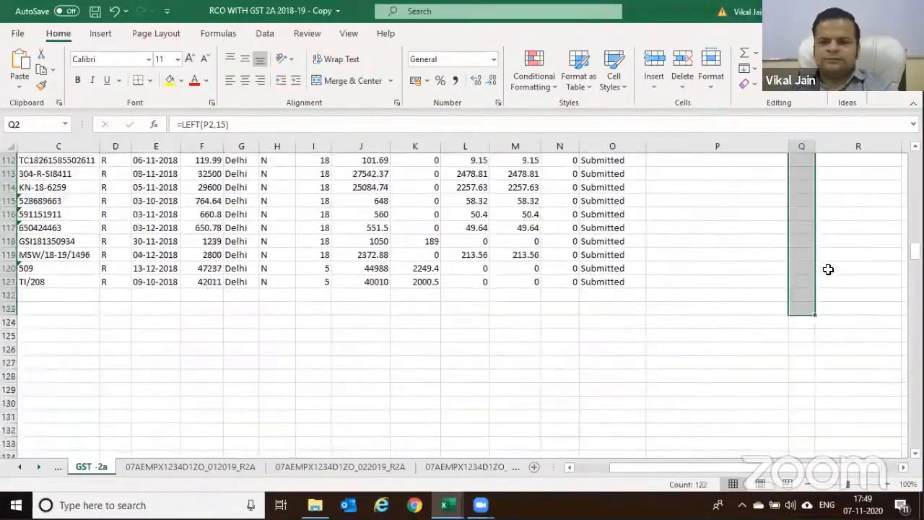
pyautogui.scroll(20, 828, 269)
pyautogui.scroll(13, 840, 247)
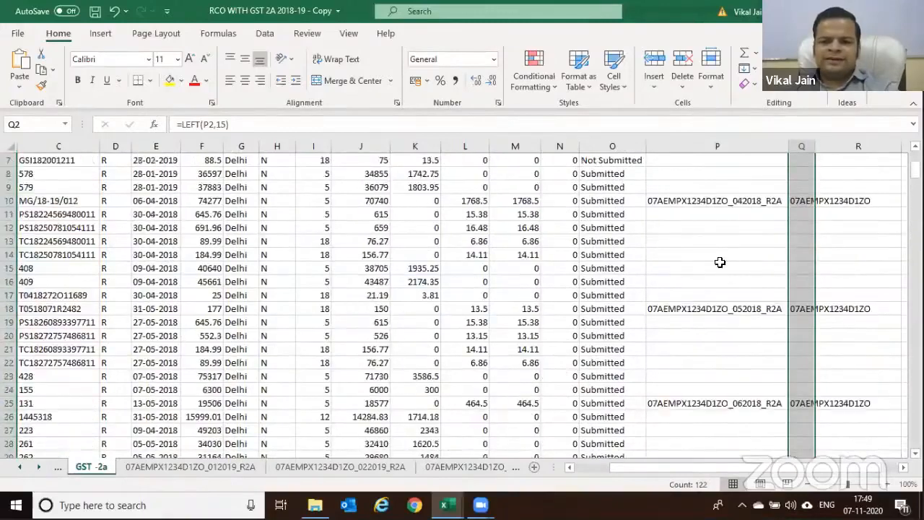
pyautogui.click(839, 246)
pyautogui.click(615, 203)
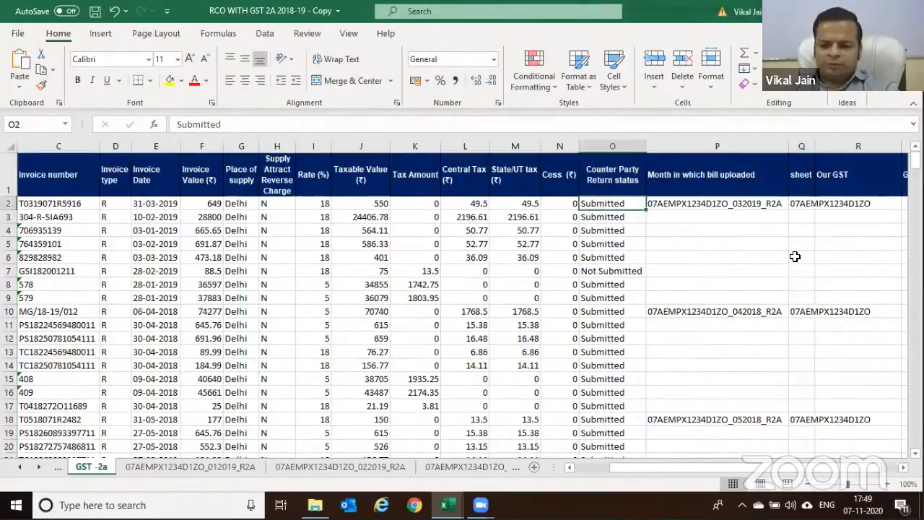
pyautogui.press('Left')
pyautogui.press('Left')
pyautogui.press('Left')
pyautogui.press('Left')
pyautogui.press('Left')
pyautogui.press('Left')
pyautogui.press('Left')
pyautogui.press('Left')
pyautogui.press('Left')
pyautogui.press('Left')
pyautogui.press('Left')
pyautogui.press('Left')
pyautogui.press('Left')
pyautogui.press('Left')
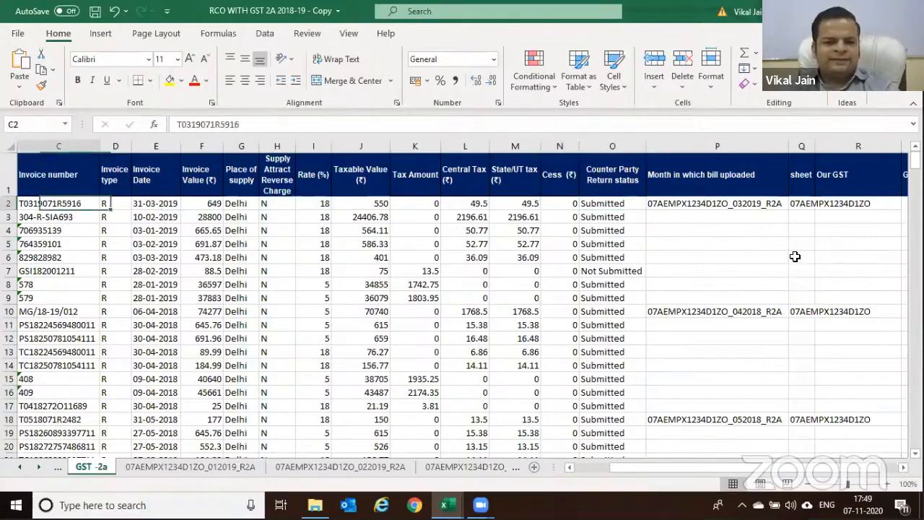
pyautogui.press('Right')
pyautogui.press('Right')
pyautogui.press('Right')
pyautogui.press('Right')
pyautogui.press('Right')
pyautogui.press('Right')
pyautogui.press('Right')
pyautogui.press('Right')
pyautogui.press('Right')
pyautogui.press('Right')
pyautogui.press('Right')
pyautogui.press('Right')
pyautogui.press('Right')
pyautogui.press('Right')
pyautogui.press('Right')
pyautogui.press('Right')
pyautogui.press('Right')
pyautogui.press('Right')
pyautogui.press('Right')
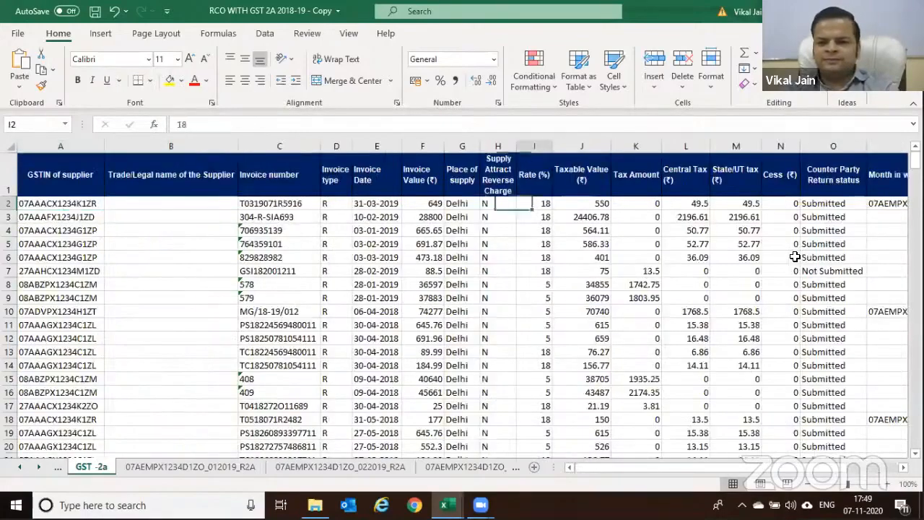
pyautogui.press('Left')
pyautogui.press('Left')
pyautogui.press('Left')
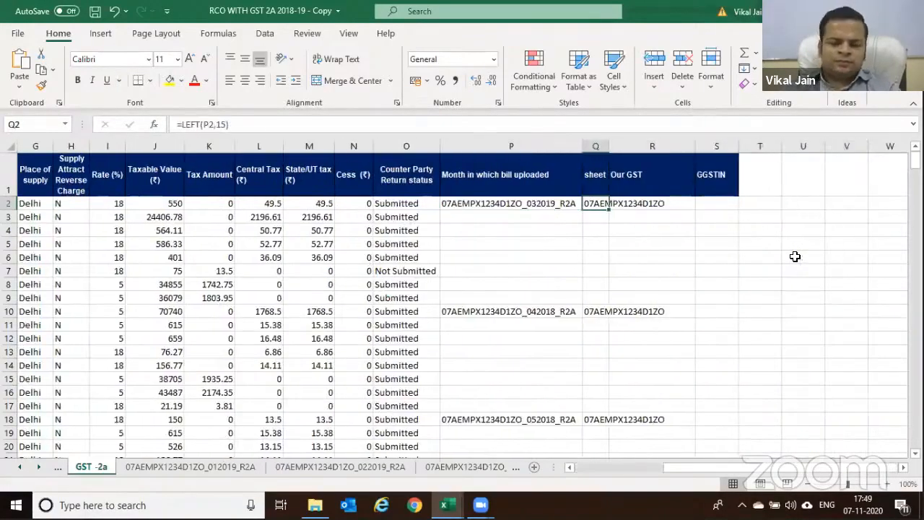
pyautogui.moveTo(591, 253); pyautogui.dragTo(592, 313)
pyautogui.click(592, 313)
pyautogui.scroll(-3, 598, 307)
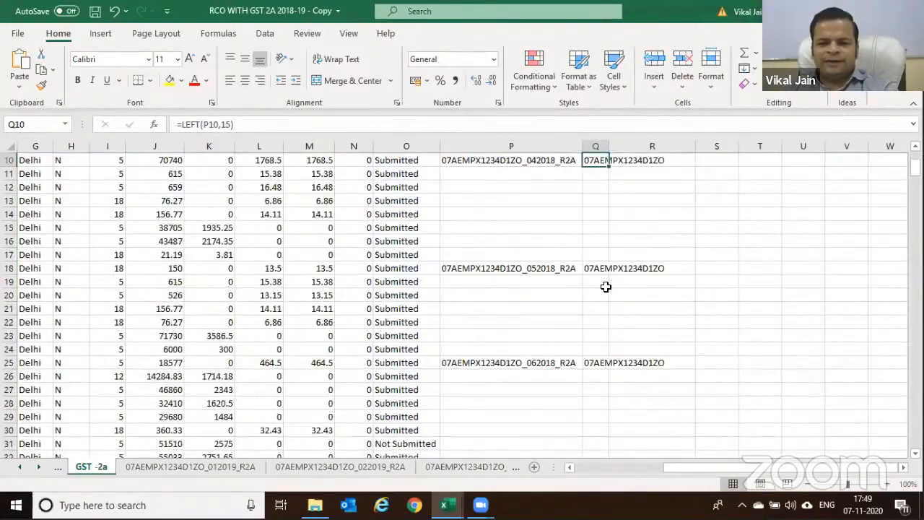
pyautogui.scroll(-4, 608, 288)
pyautogui.scroll(7, 607, 287)
pyautogui.click(402, 273)
pyautogui.press('Left')
pyautogui.press('Left')
pyautogui.press('Left')
pyautogui.press('Left')
pyautogui.press('Left')
pyautogui.press('Left')
pyautogui.press('Left')
pyautogui.press('Left')
pyautogui.press('Left')
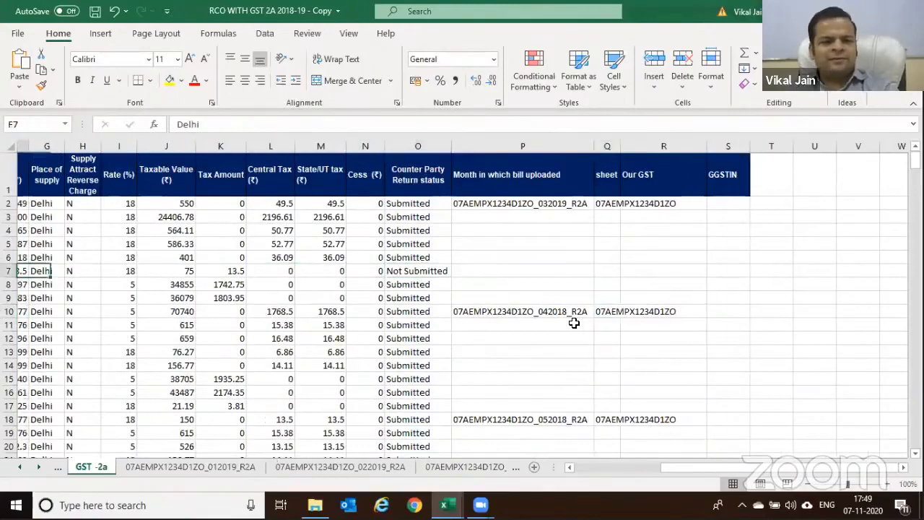
pyautogui.press('Left')
pyautogui.press('Left')
pyautogui.press('Left')
pyautogui.press('Left')
pyautogui.press('Left')
pyautogui.press('Right')
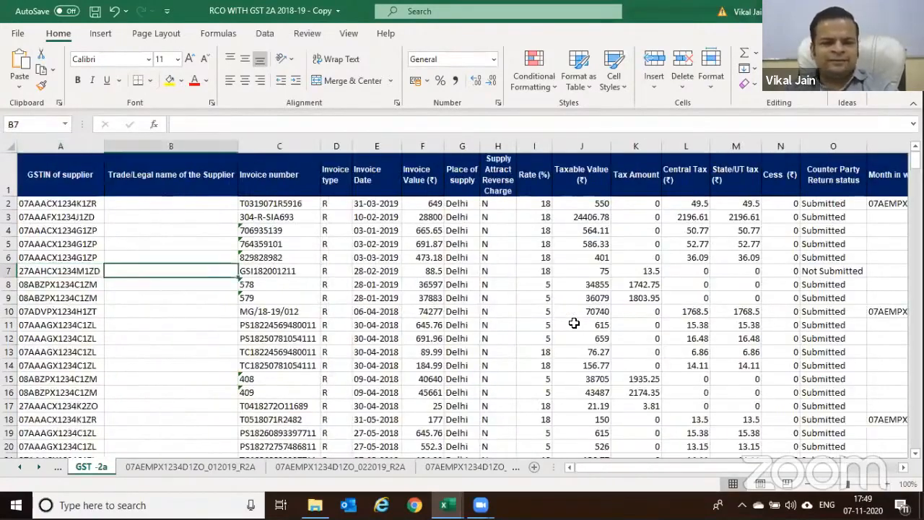
pyautogui.press('Right')
pyautogui.press('Right')
pyautogui.press('Right')
pyautogui.press('Right')
pyautogui.press('Right')
pyautogui.press('Right')
pyautogui.press('Right')
pyautogui.press('Right')
pyautogui.press('Right')
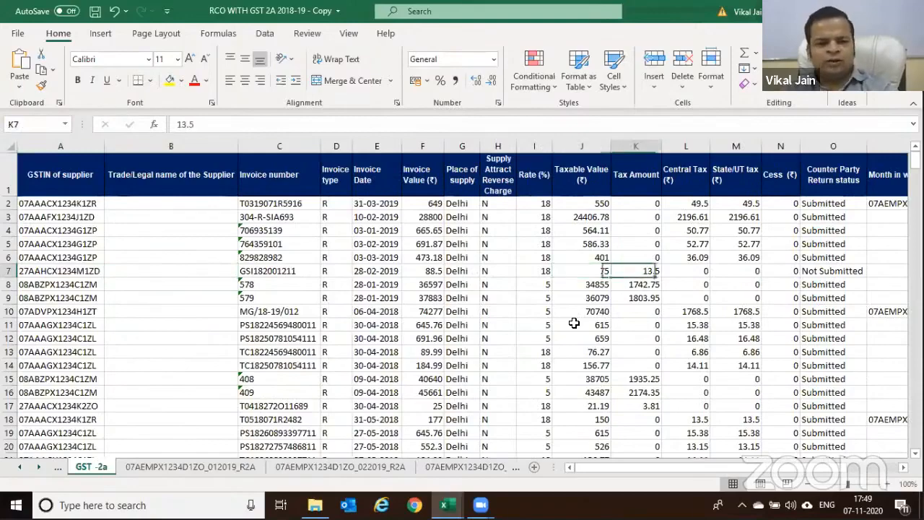
pyautogui.press('Right')
pyautogui.press('Right')
pyautogui.press('Right')
pyautogui.press('Right')
pyautogui.press('Right')
pyautogui.press('Right')
pyautogui.press('Right')
pyautogui.press('Right')
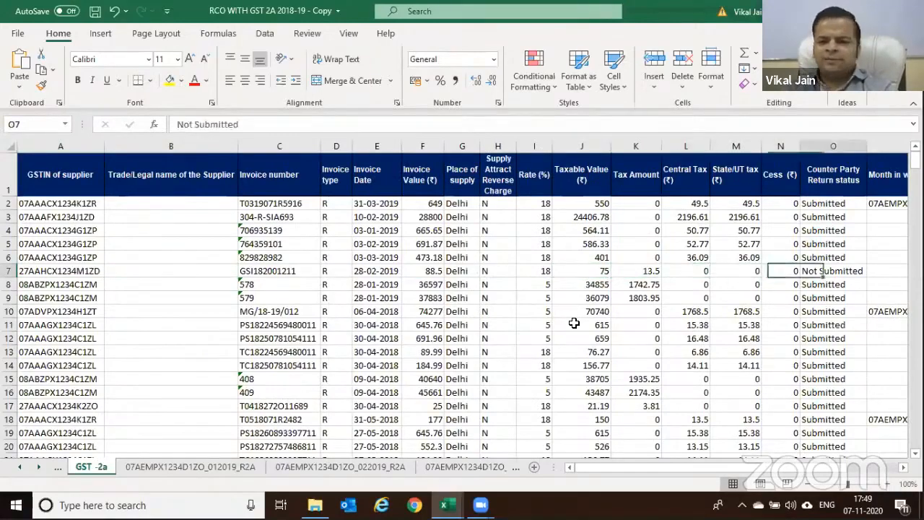
pyautogui.press('Left')
pyautogui.press('Left')
pyautogui.press('Left')
pyautogui.press('Left')
pyautogui.press('Left')
pyautogui.press('Left')
pyautogui.press('Left')
pyautogui.press('Left')
pyautogui.press('Left')
pyautogui.press('Left')
pyautogui.press('Left')
pyautogui.press('Left')
pyautogui.press('Left')
pyautogui.press('Left')
pyautogui.press('Left')
pyautogui.press('Left')
pyautogui.press('Left')
pyautogui.press('Left')
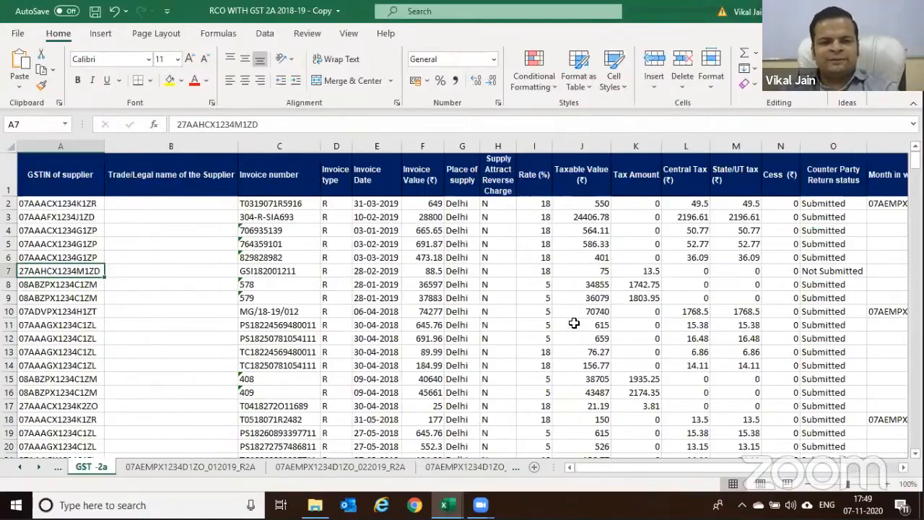
pyautogui.press('Right')
pyautogui.press('Right')
pyautogui.press('Right')
pyautogui.press('Right')
pyautogui.press('Right')
pyautogui.press('Right')
pyautogui.press('Right')
pyautogui.press('Right')
pyautogui.press('Right')
pyautogui.press('Right')
pyautogui.press('Right')
pyautogui.press('Right')
pyautogui.press('Right')
pyautogui.press('Right')
pyautogui.press('Right')
pyautogui.press('Right')
pyautogui.press('Right')
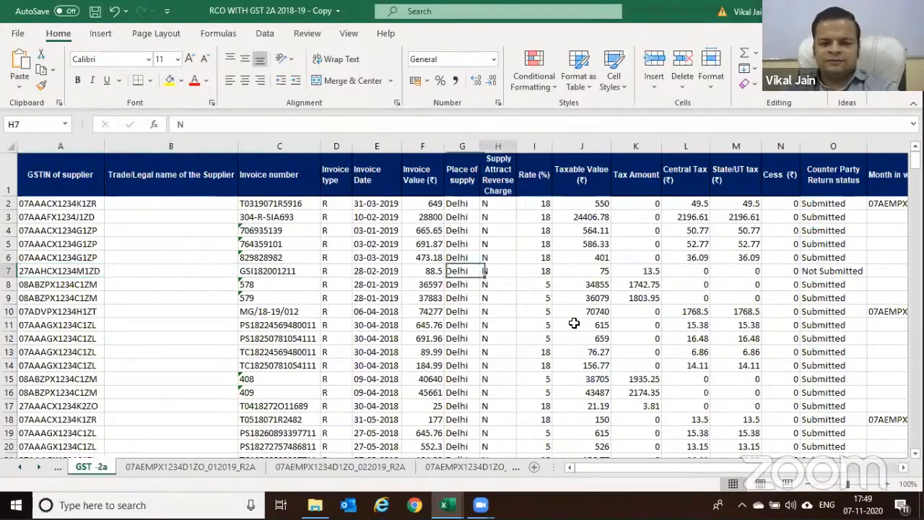
pyautogui.press('Right')
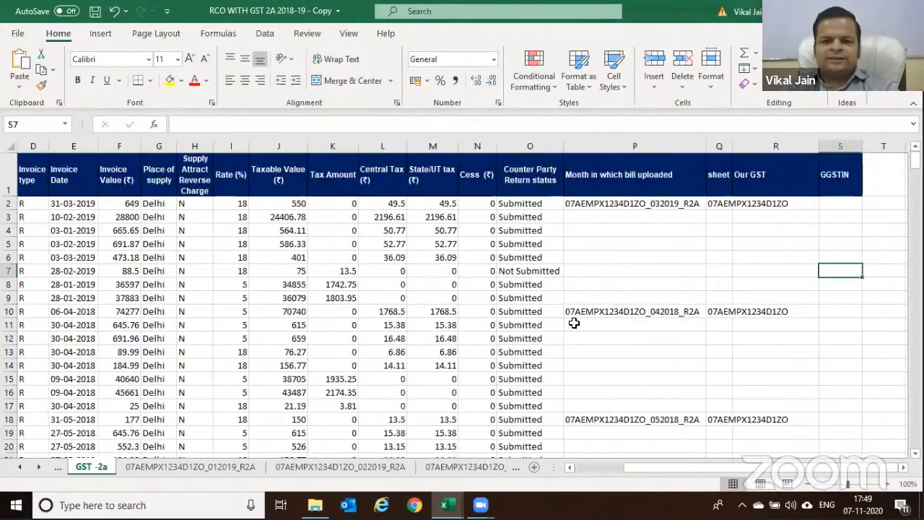
pyautogui.press('Left')
pyautogui.press('Left')
pyautogui.press('Up')
pyautogui.press('Up')
pyautogui.press('Up')
pyautogui.press('Up')
pyautogui.press('Up')
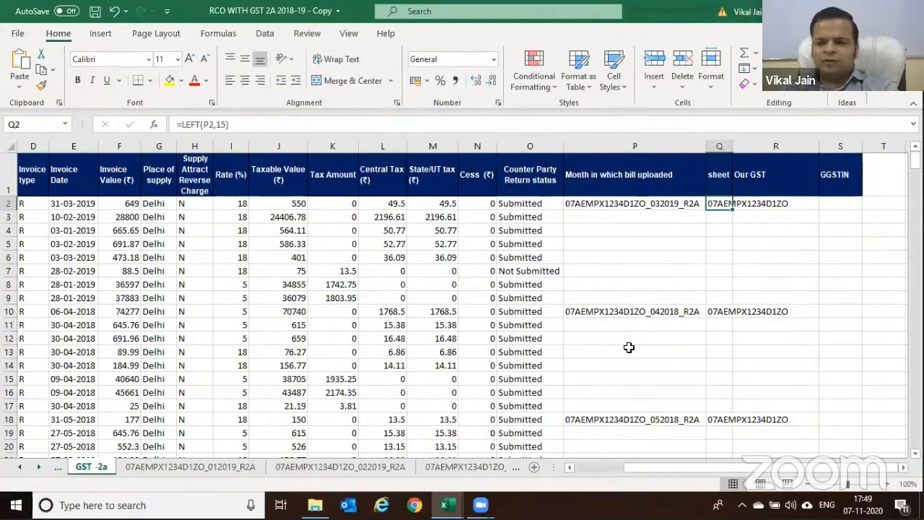
pyautogui.click(722, 148)
pyautogui.hotkey('ctrl', 'c')
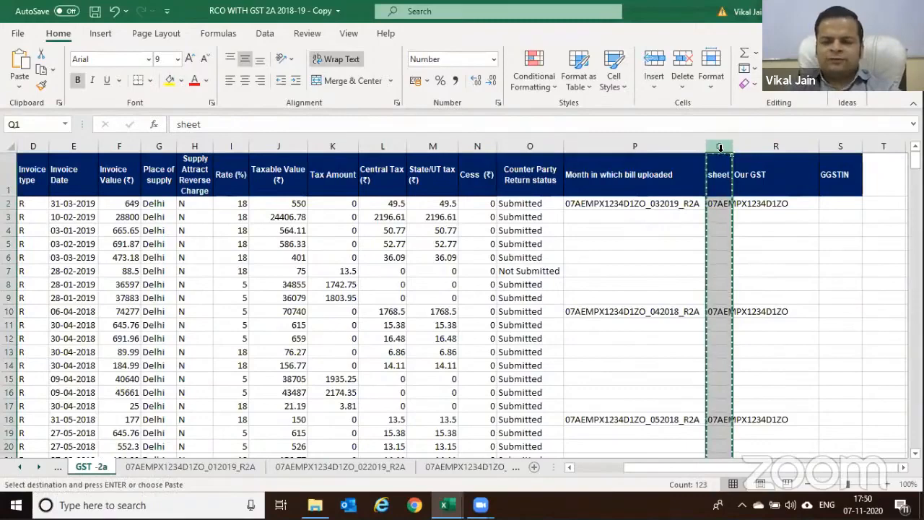
pyautogui.hotkey('ctrl', 'alt', 'v')
pyautogui.click(340, 177)
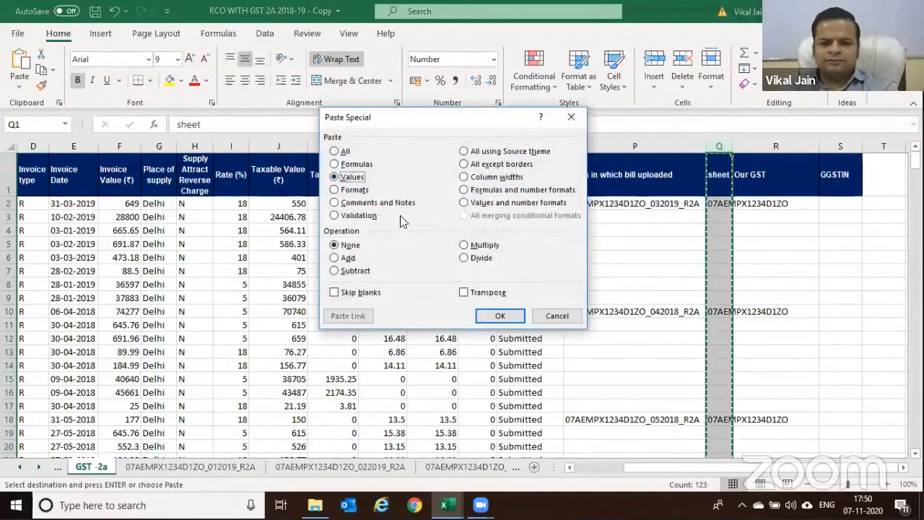
pyautogui.press('Return')
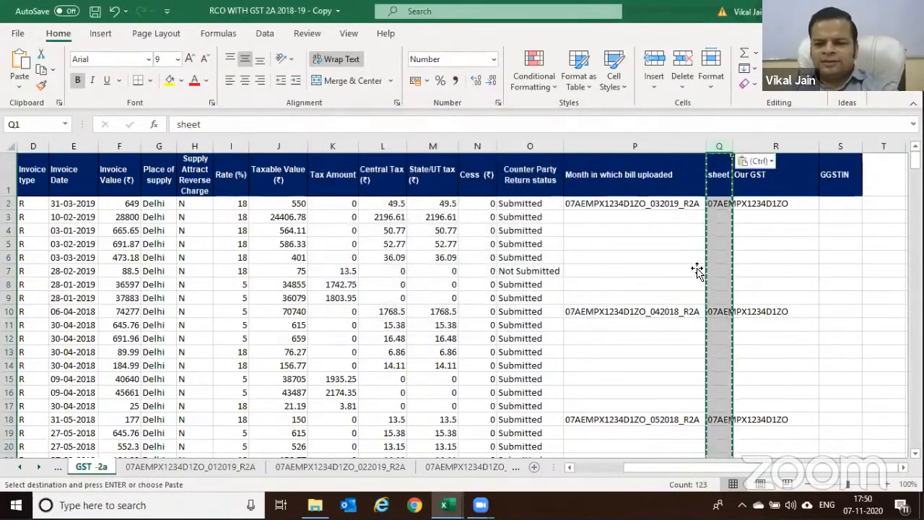
pyautogui.click(717, 239)
pyautogui.click(718, 203)
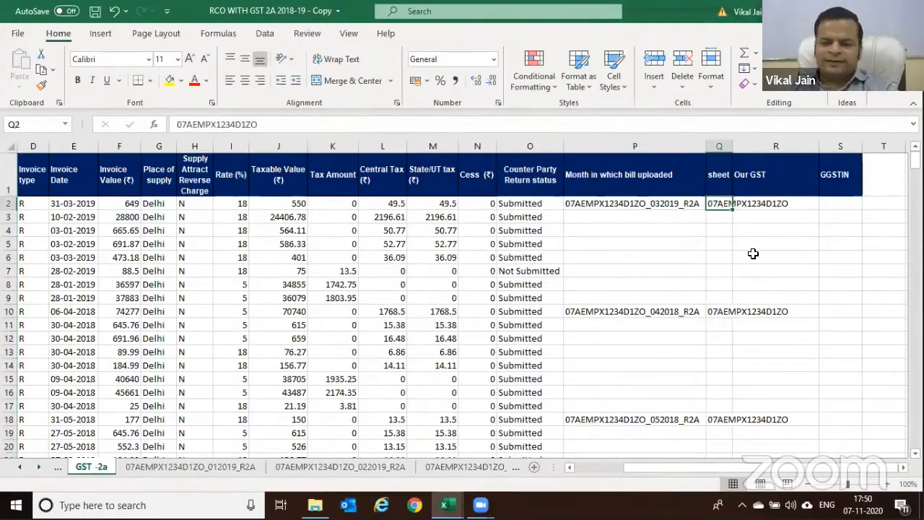
pyautogui.hotkey('ctrl', 'c')
pyautogui.moveTo(732, 210); pyautogui.dragTo(725, 301)
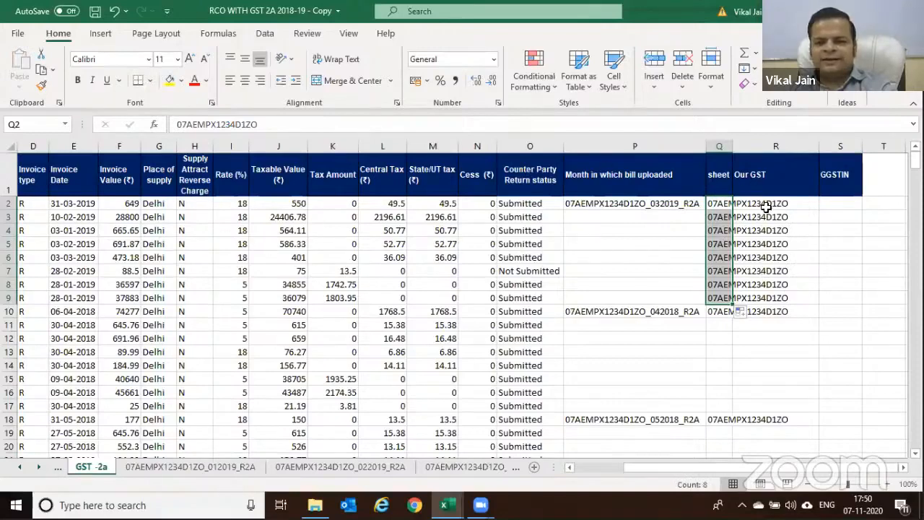
pyautogui.press('Down')
pyautogui.hotkey('shift', 'Down')
pyautogui.hotkey('shift', 'Down')
pyautogui.hotkey('shift', 'Down')
pyautogui.hotkey('shift', 'Down')
pyautogui.hotkey('shift', 'Down')
pyautogui.hotkey('shift', 'Down')
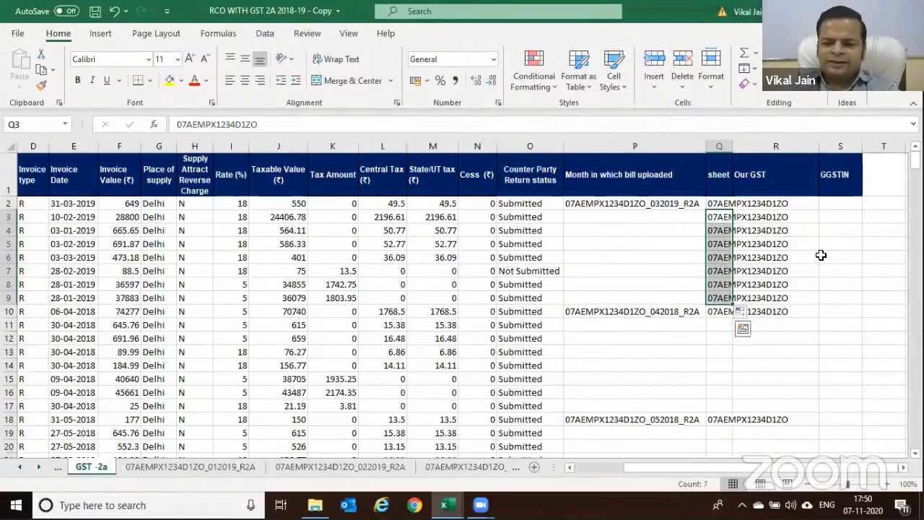
pyautogui.press('Delete')
pyautogui.scroll(-2, 806, 253)
pyautogui.scroll(2, 796, 258)
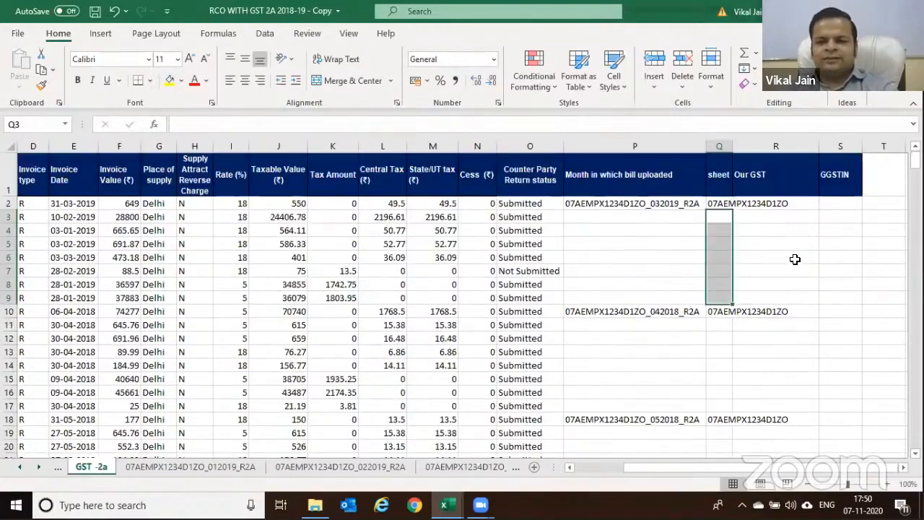
pyautogui.click(719, 175)
pyautogui.press('Down')
pyautogui.press('Down')
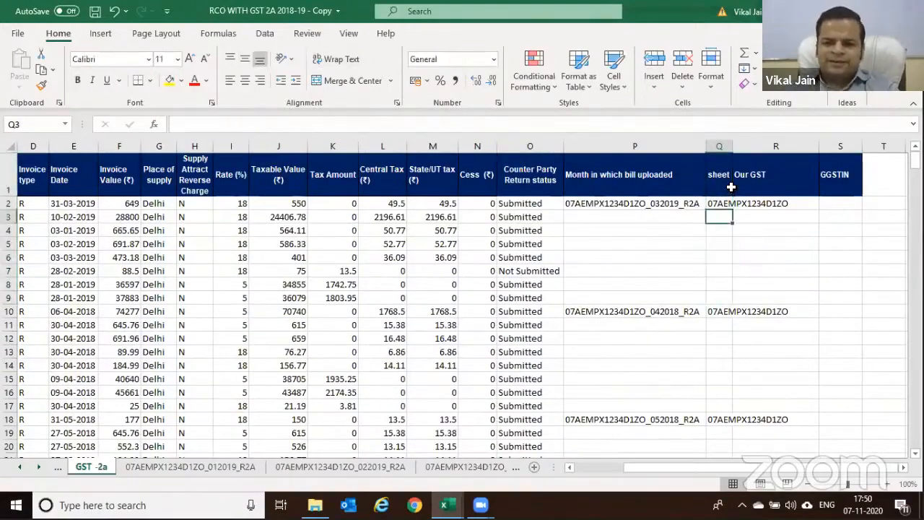
pyautogui.press('Up')
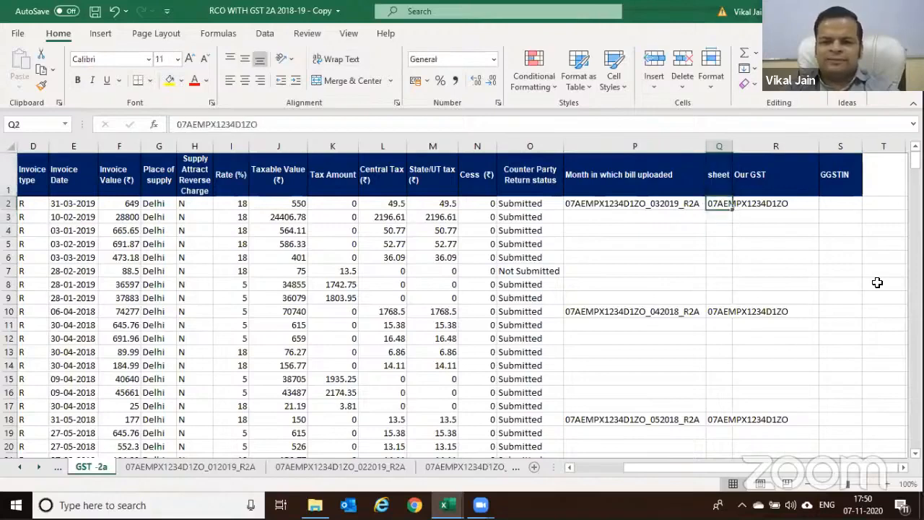
pyautogui.press('Down')
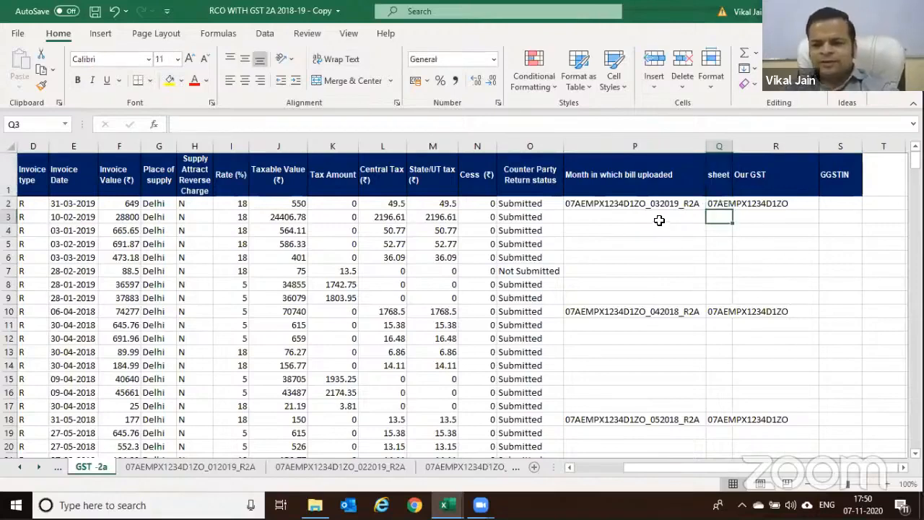
pyautogui.press('Left')
pyautogui.press('Up')
pyautogui.press('Up')
pyautogui.press('Right')
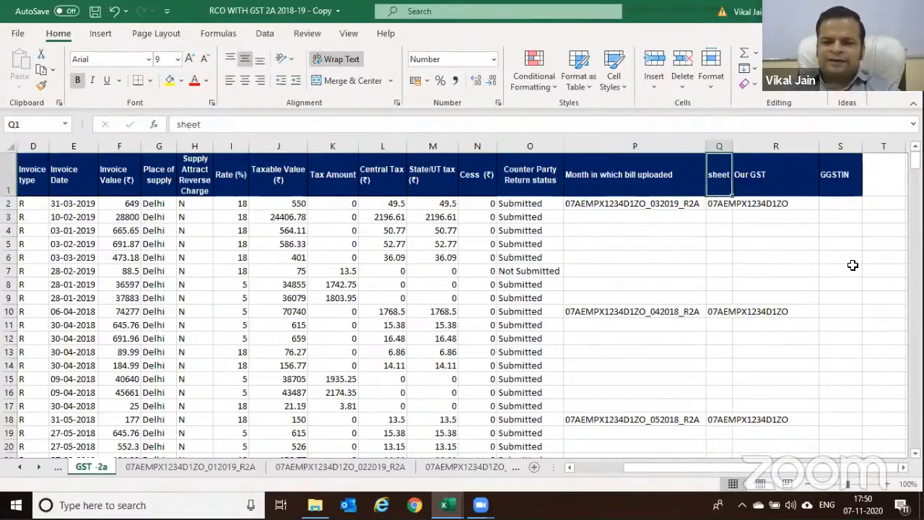
pyautogui.hotkey('shift', 'Down')
pyautogui.hotkey('shift', 'Down')
pyautogui.hotkey('shift', 'Down')
pyautogui.hotkey('shift', 'Down')
pyautogui.hotkey('shift', 'Down')
pyautogui.hotkey('shift', 'Down')
pyautogui.press('Down')
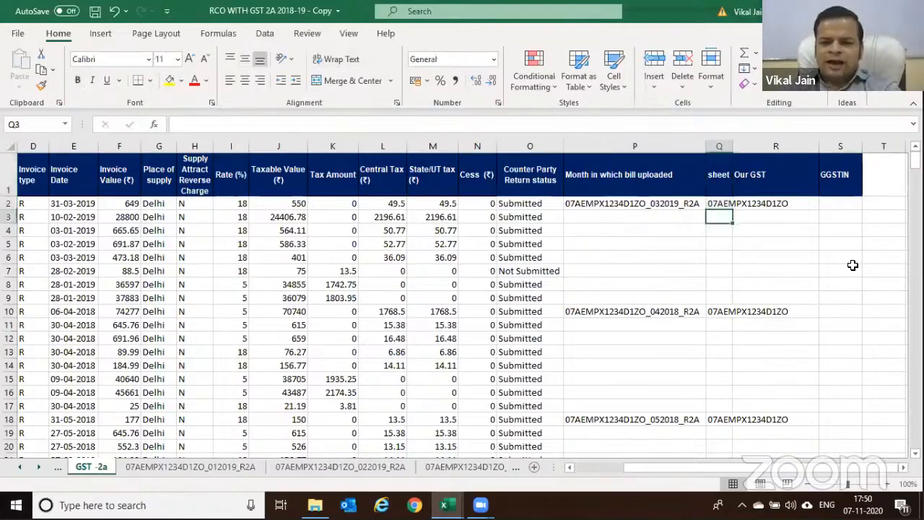
pyautogui.press('Down')
pyautogui.press('Up')
pyautogui.press('Left')
pyautogui.press('Right')
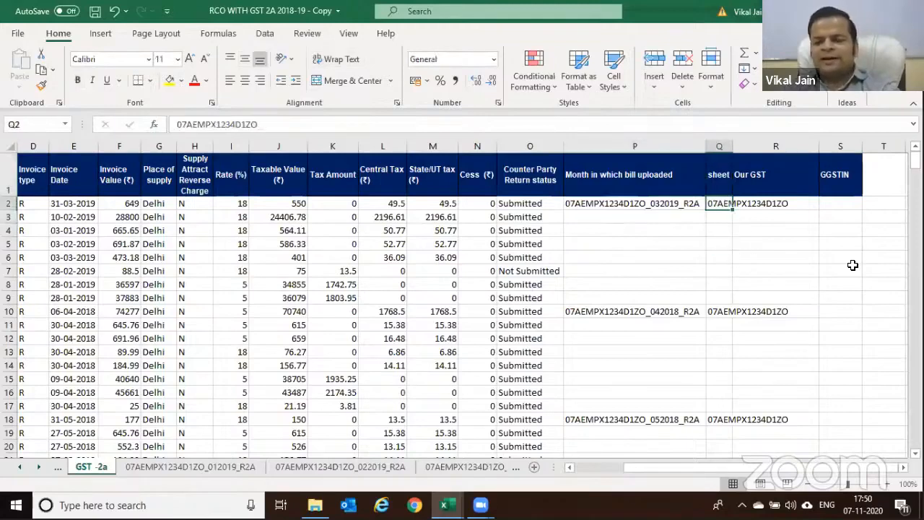
pyautogui.press('Down')
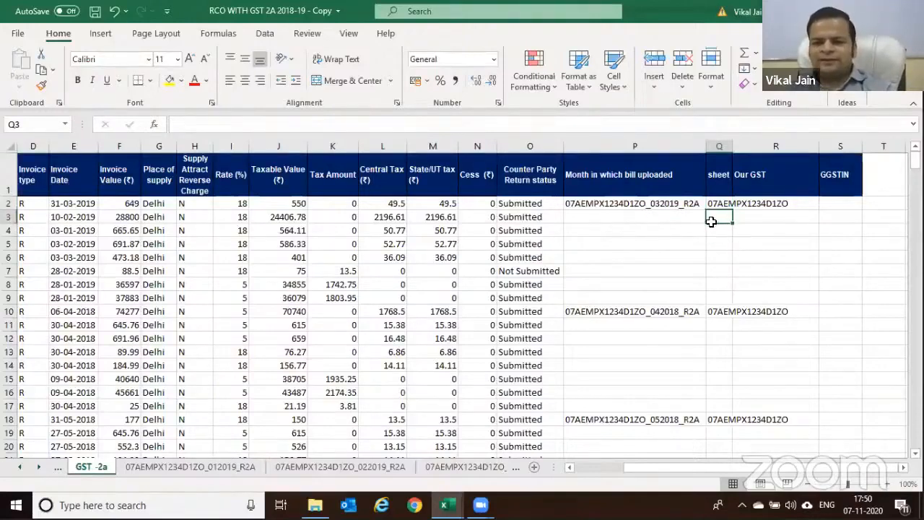
pyautogui.click(724, 178)
pyautogui.hotkey('shift', 'Down')
pyautogui.hotkey('shift', 'Down')
pyautogui.hotkey('shift', 'Down')
pyautogui.hotkey('shift', 'Down')
pyautogui.hotkey('shift', 'Down')
pyautogui.hotkey('shift', 'Down')
pyautogui.hotkey('shift', 'Down')
pyautogui.hotkey('shift', 'Down')
pyautogui.hotkey('shift', 'Down')
pyautogui.hotkey('shift', 'Down')
pyautogui.hotkey('shift', 'Down')
pyautogui.hotkey('shift', 'Down')
pyautogui.hotkey('shift', 'Down')
pyautogui.hotkey('shift', 'Down')
pyautogui.hotkey('shift', 'Down')
pyautogui.hotkey('shift', 'Down')
pyautogui.hotkey('shift', 'Down')
pyautogui.hotkey('shift', 'Down')
pyautogui.hotkey('shift', 'Down')
pyautogui.hotkey('shift', 'Down')
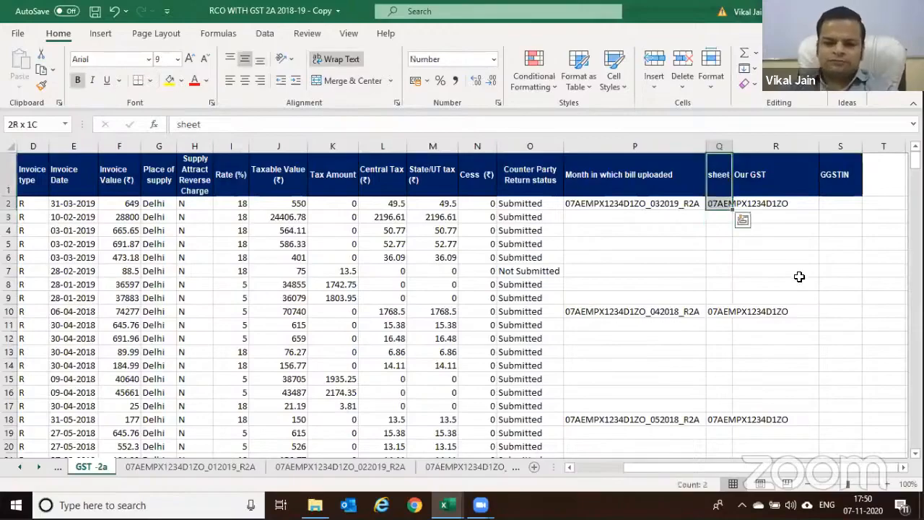
pyautogui.hotkey('shift', 'Down')
pyautogui.hotkey('shift', 'Down')
pyautogui.hotkey('shift', 'Down')
pyautogui.hotkey('shift', 'Down')
pyautogui.hotkey('shift', 'Down')
pyautogui.hotkey('shift', 'Down')
pyautogui.hotkey('shift', 'Down')
pyautogui.hotkey('shift', 'Down')
pyautogui.hotkey('shift', 'Down')
pyautogui.hotkey('shift', 'Down')
pyautogui.hotkey('shift', 'Down')
pyautogui.hotkey('shift', 'Down')
pyautogui.hotkey('shift', 'Down')
pyautogui.hotkey('shift', 'Down')
pyautogui.hotkey('shift', 'Down')
pyautogui.hotkey('shift', 'Down')
pyautogui.hotkey('shift', 'Down')
pyautogui.hotkey('shift', 'Down')
pyautogui.hotkey('shift', 'Down')
pyautogui.hotkey('shift', 'Down')
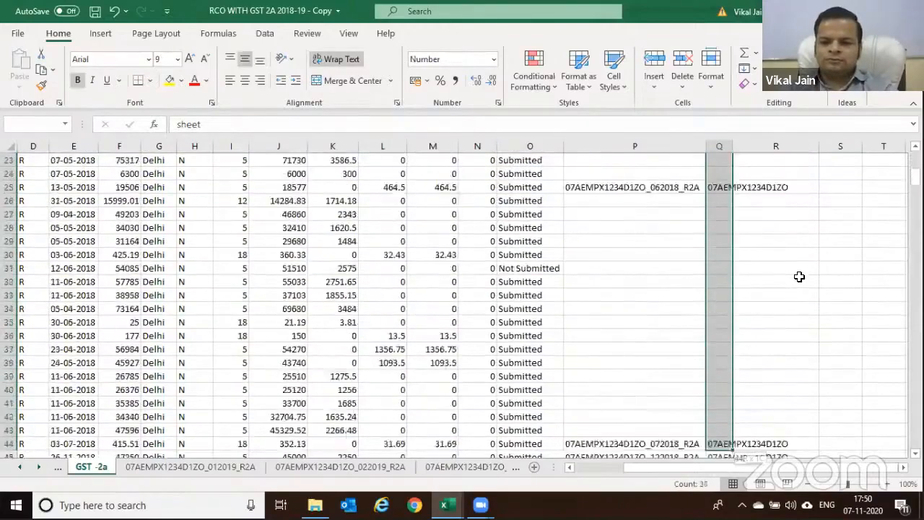
pyautogui.hotkey('shift', 'Down')
pyautogui.hotkey('shift', 'Down')
pyautogui.hotkey('shift', 'Down')
pyautogui.hotkey('shift', 'Down')
pyautogui.hotkey('shift', 'Down')
pyautogui.hotkey('shift', 'Down')
pyautogui.hotkey('shift', 'Down')
pyautogui.hotkey('shift', 'Down')
pyautogui.hotkey('shift', 'Down')
pyautogui.hotkey('shift', 'Down')
pyautogui.hotkey('shift', 'Down')
pyautogui.hotkey('shift', 'Down')
pyautogui.hotkey('shift', 'Down')
pyautogui.hotkey('shift', 'Down')
pyautogui.hotkey('shift', 'Down')
pyautogui.hotkey('shift', 'Down')
pyautogui.hotkey('shift', 'Down')
pyautogui.hotkey('shift', 'Down')
pyautogui.hotkey('shift', 'Down')
pyautogui.hotkey('shift', 'Down')
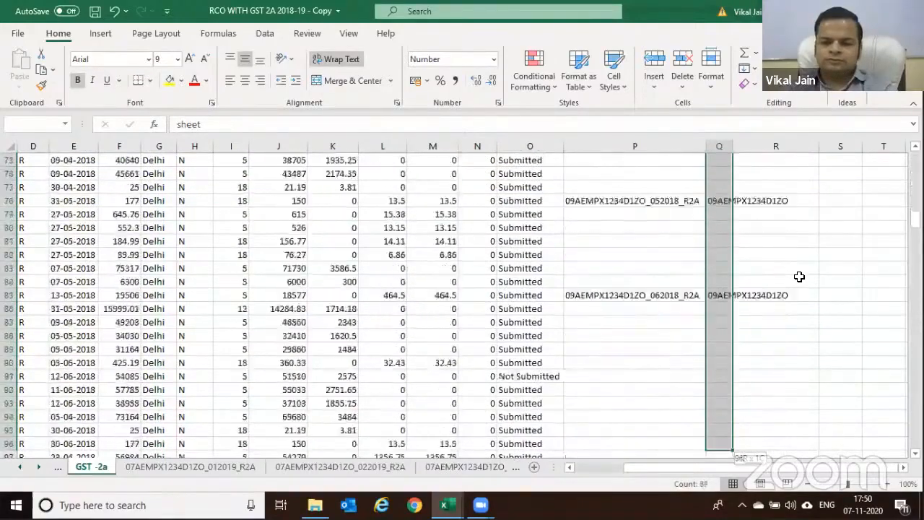
pyautogui.hotkey('shift', 'Down')
pyautogui.hotkey('shift', 'Down')
pyautogui.hotkey('shift', 'Down')
pyautogui.hotkey('shift', 'Down')
pyautogui.hotkey('shift', 'Up')
pyautogui.hotkey('shift', 'Up')
pyautogui.hotkey('shift', 'Up')
pyautogui.hotkey('shift', 'Up')
pyautogui.hotkey('shift', 'Up')
pyautogui.hotkey('shift', 'Up')
pyautogui.hotkey('shift', 'Up')
pyautogui.hotkey('shift', 'Up')
pyautogui.hotkey('shift', 'Up')
pyautogui.hotkey('shift', 'Up')
pyautogui.hotkey('shift', 'Up')
pyautogui.hotkey('shift', 'Up')
pyautogui.hotkey('shift', 'Up')
pyautogui.hotkey('shift', 'Up')
pyautogui.hotkey('shift', 'Up')
pyautogui.hotkey('shift', 'Up')
pyautogui.hotkey('shift', 'Up')
pyautogui.hotkey('shift', 'Up')
pyautogui.hotkey('shift', 'Up')
pyautogui.hotkey('shift', 'Up')
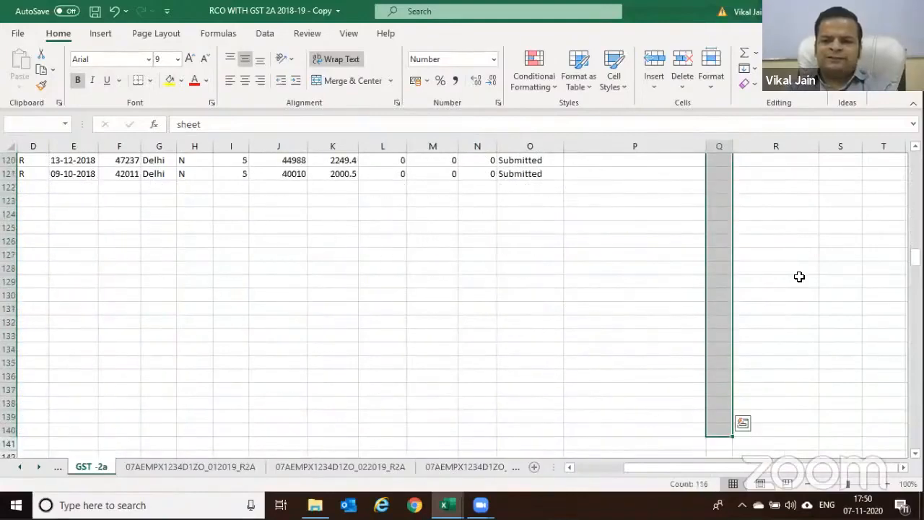
pyautogui.hotkey('shift', 'Down')
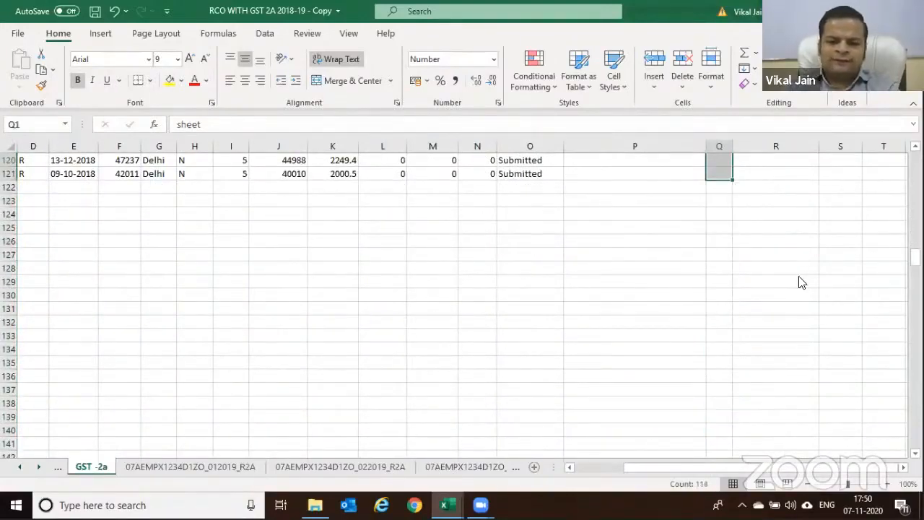
pyautogui.hotkey('ctrl', 'g')
pyautogui.click(384, 297)
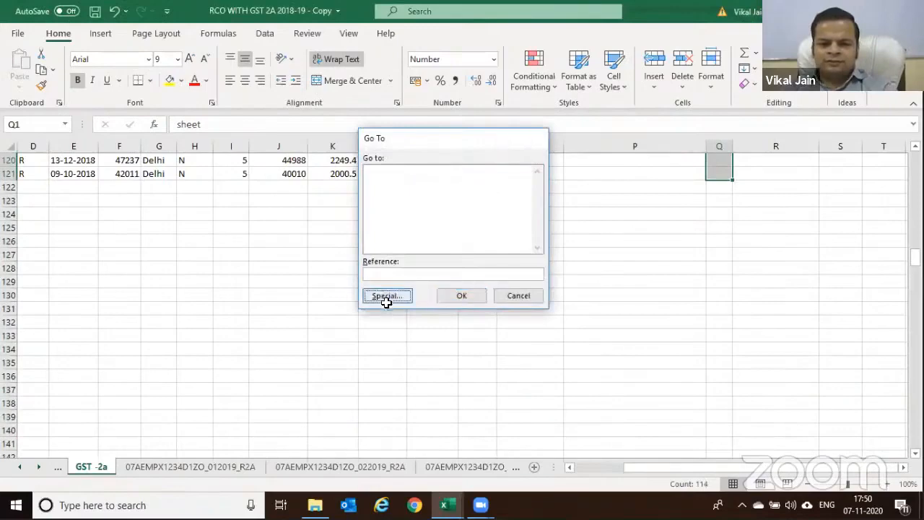
pyautogui.press('k')
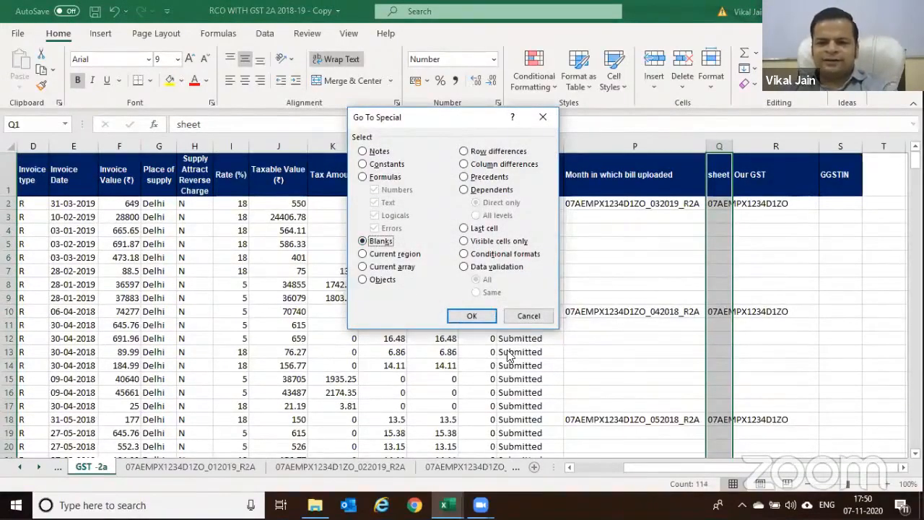
pyautogui.click(471, 315)
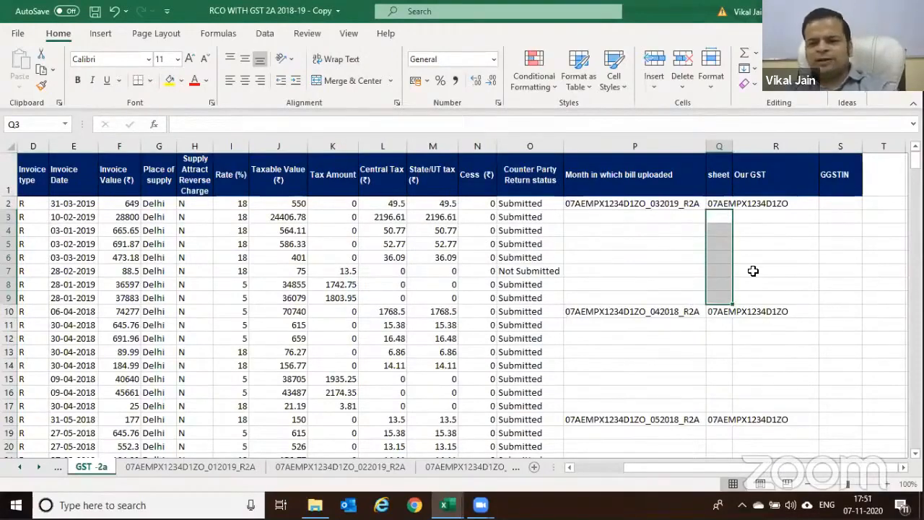
pyautogui.scroll(-2, 753, 277)
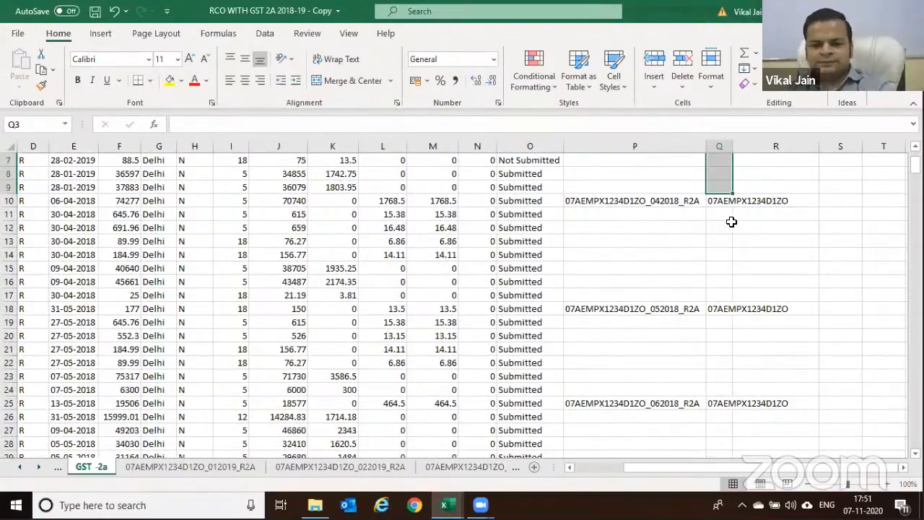
pyautogui.scroll(2, 727, 221)
pyautogui.click(721, 176)
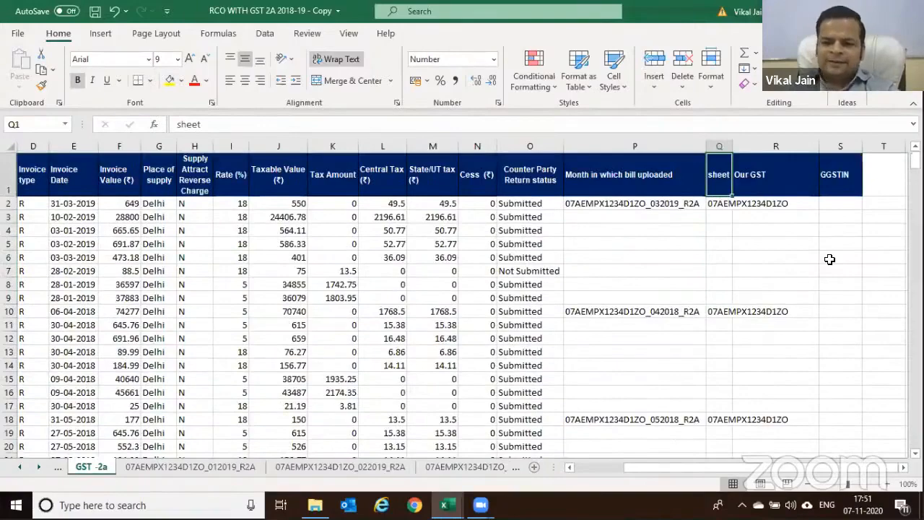
pyautogui.hotkey('ctrl', 'Home')
pyautogui.hotkey('ctrl', 'shift', 'End')
pyautogui.hotkey('alt', 'd')
pyautogui.press('f')
pyautogui.press('f')
pyautogui.hotkey('ctrl', 'Home')
pyautogui.press('Right')
pyautogui.press('Right')
pyautogui.press('Right')
pyautogui.press('Right')
pyautogui.press('Right')
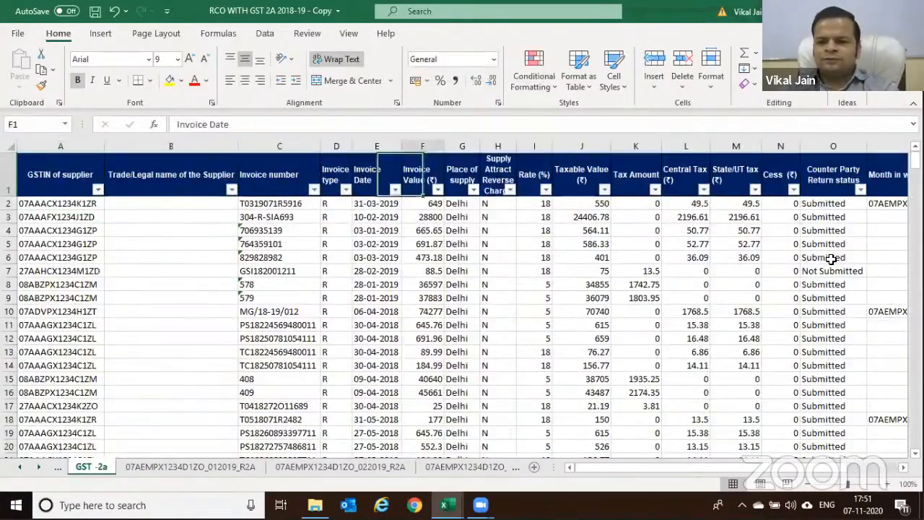
pyautogui.press('Right')
pyautogui.press('Right')
pyautogui.press('Right')
pyautogui.press('Right')
pyautogui.press('Right')
pyautogui.press('Right')
pyautogui.press('Right')
pyautogui.press('Right')
pyautogui.press('Right')
pyautogui.press('Right')
pyautogui.press('Right')
pyautogui.press('Right')
pyautogui.press('Right')
pyautogui.press('Left')
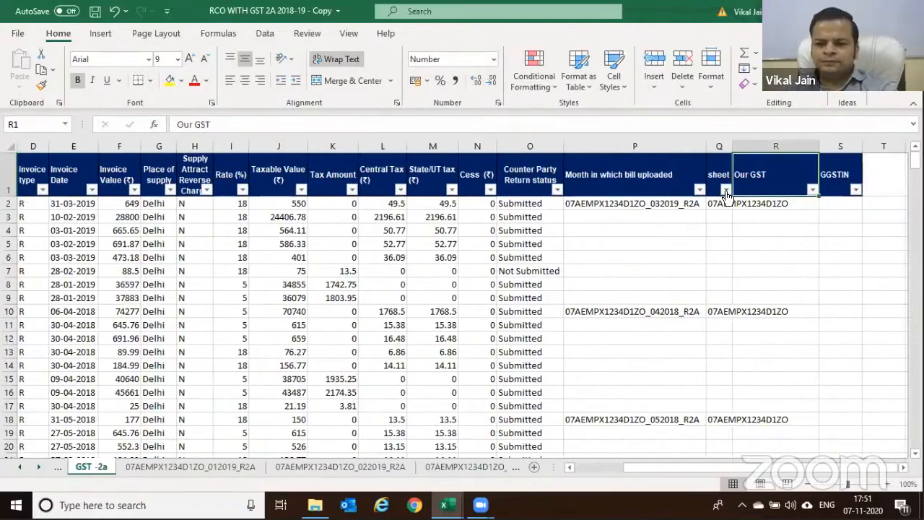
pyautogui.click(725, 190)
pyautogui.click(597, 338)
pyautogui.click(599, 373)
pyautogui.click(633, 462)
pyautogui.moveTo(719, 203); pyautogui.dragTo(708, 448)
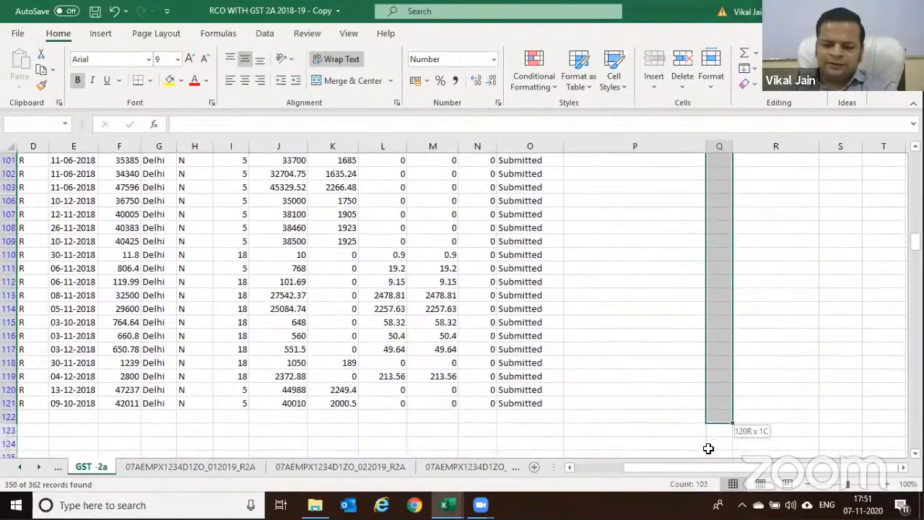
pyautogui.hotkey('alt', ';')
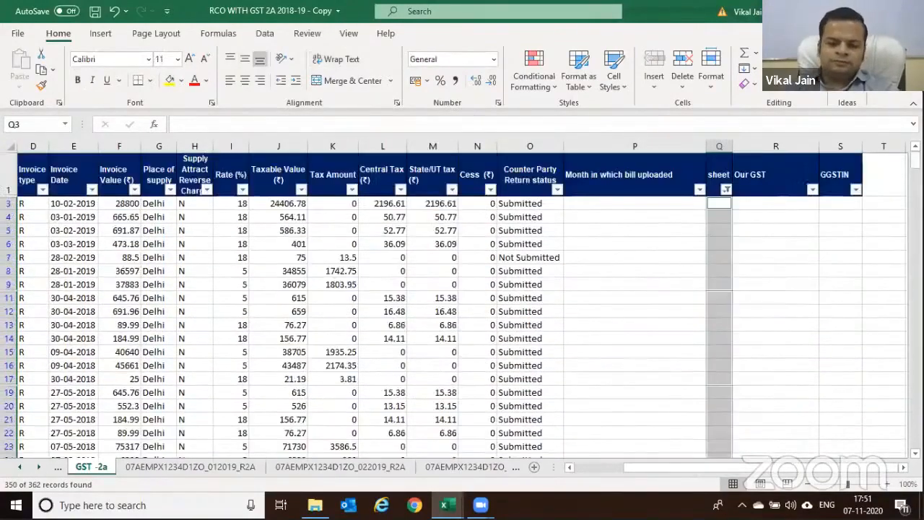
pyautogui.hotkey('alt', 'd')
pyautogui.press('f')
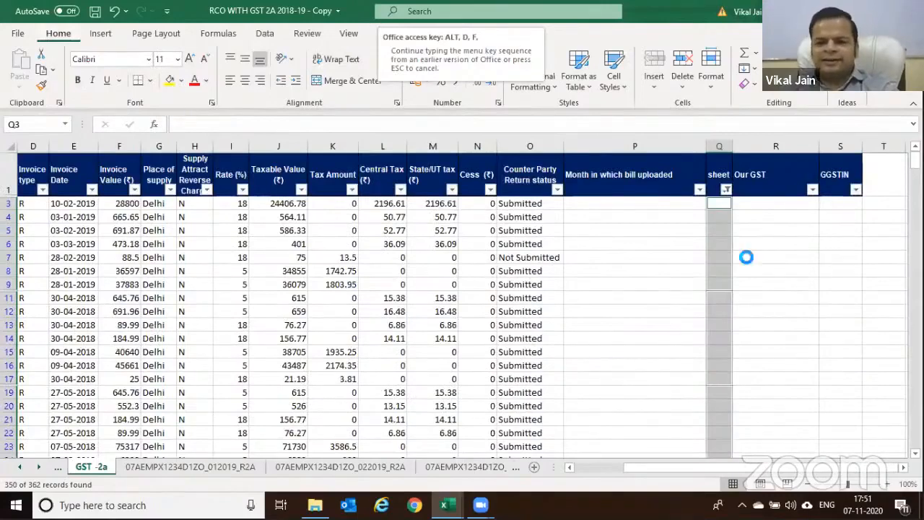
pyautogui.press('f')
pyautogui.click(719, 325)
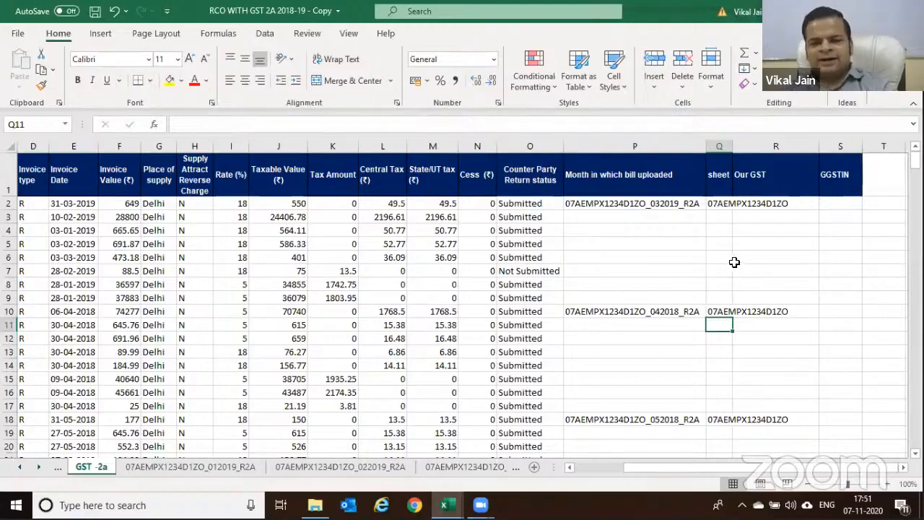
pyautogui.scroll(-1, 732, 264)
pyautogui.scroll(1, 732, 264)
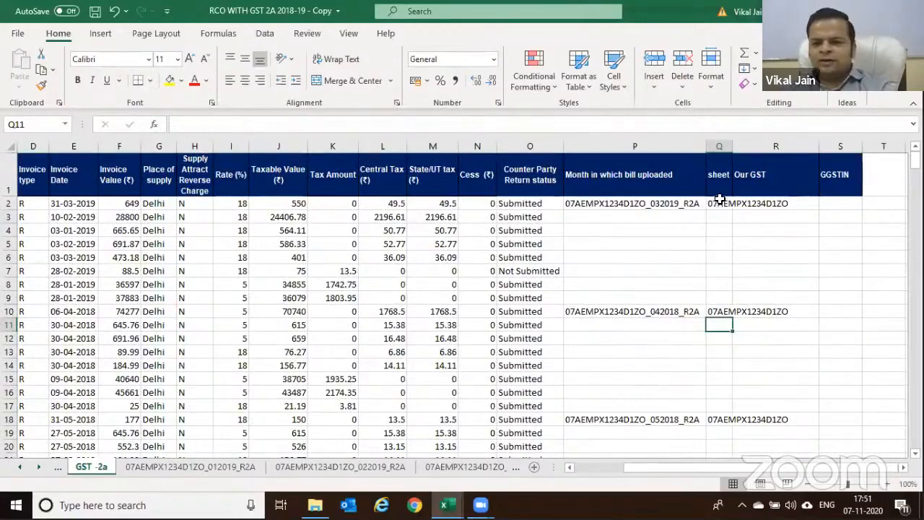
pyautogui.moveTo(719, 200); pyautogui.dragTo(719, 305)
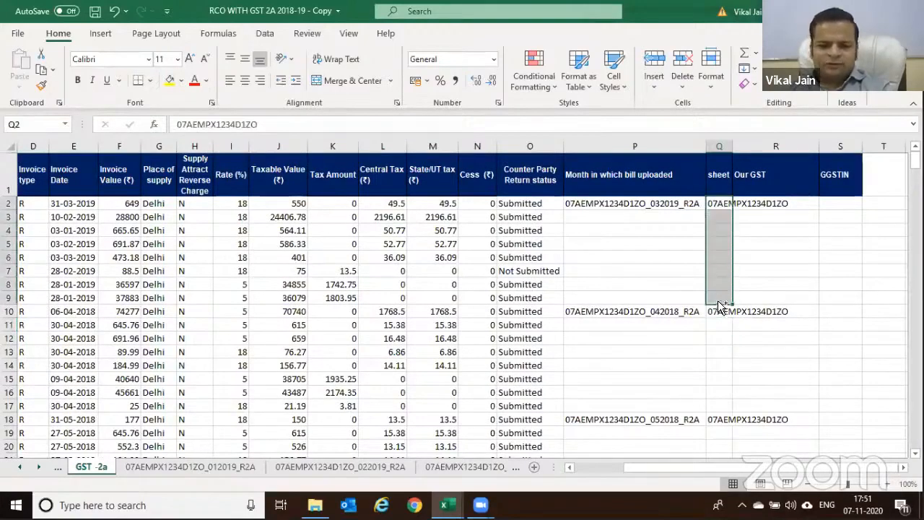
pyautogui.hotkey('ctrl', 'd')
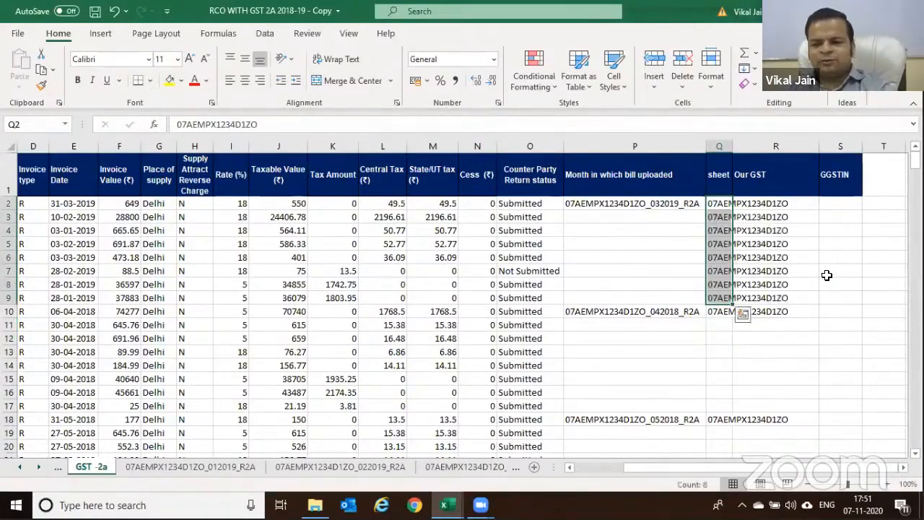
pyautogui.scroll(-2, 811, 273)
pyautogui.moveTo(720, 204); pyautogui.dragTo(721, 295)
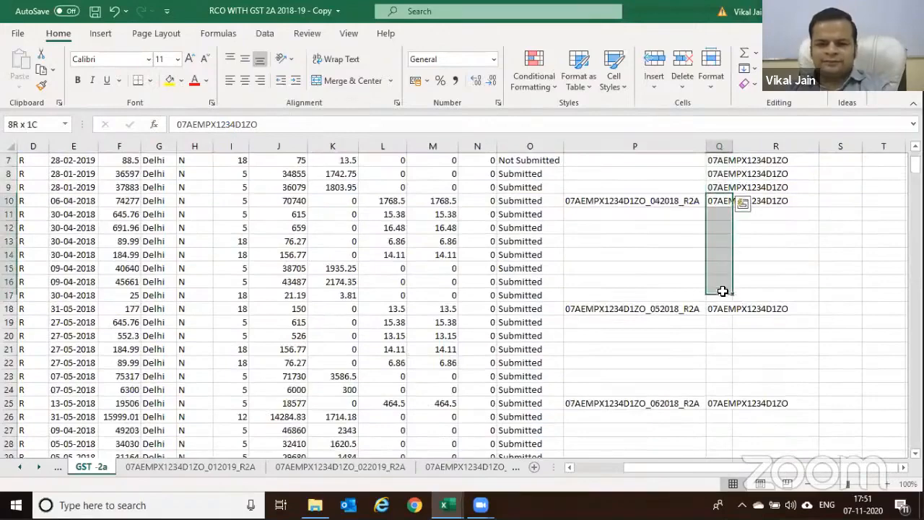
pyautogui.hotkey('ctrl', 'd')
pyautogui.hotkey('ctrl', 'z')
pyautogui.hotkey('ctrl', 'z')
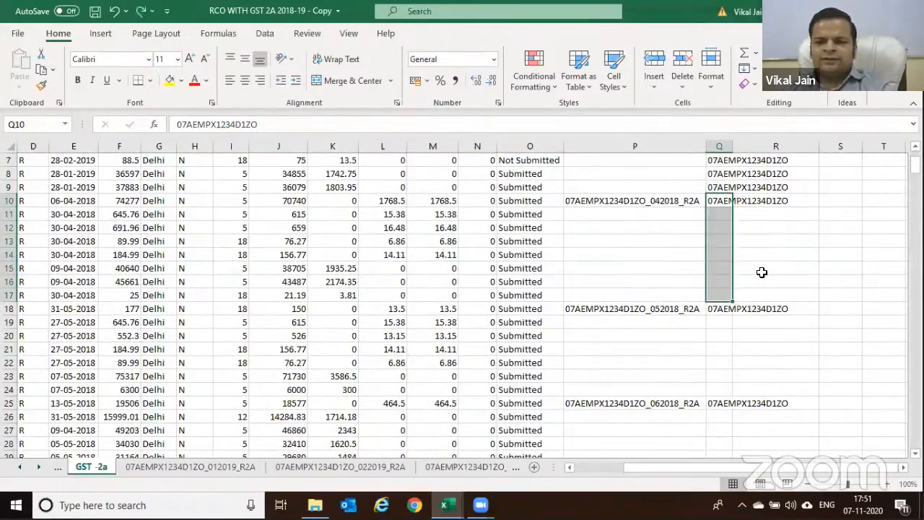
pyautogui.moveTo(724, 341); pyautogui.dragTo(724, 196)
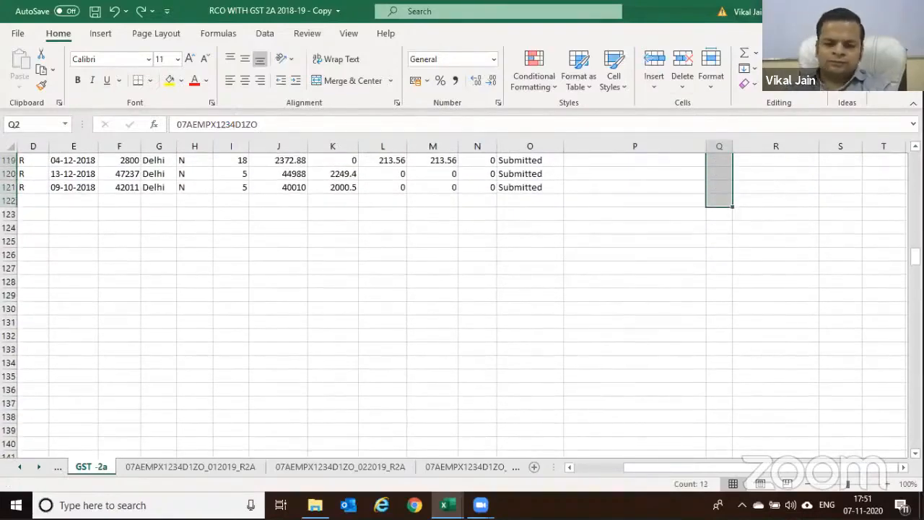
# Select column Q's blank cells via Go To Special and fill them with =Q2 using Ctrl+Enter
pyautogui.press('F5')
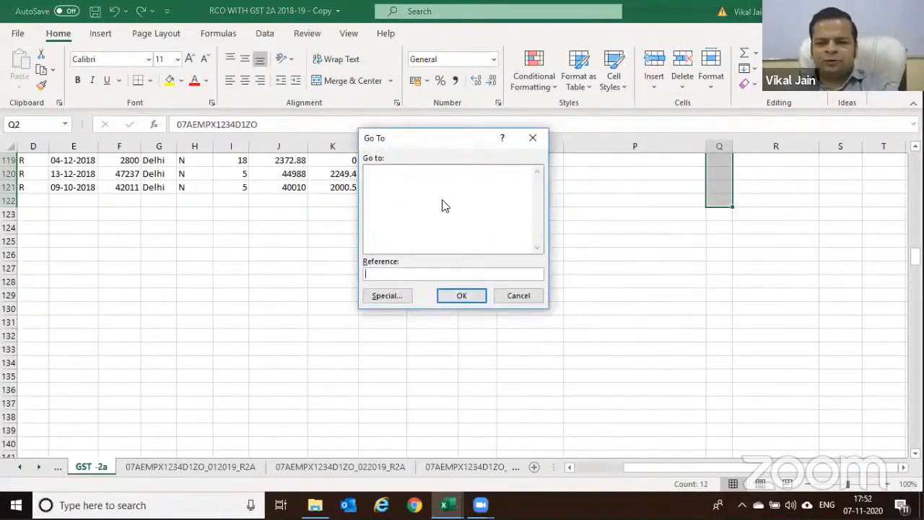
pyautogui.click(387, 296)
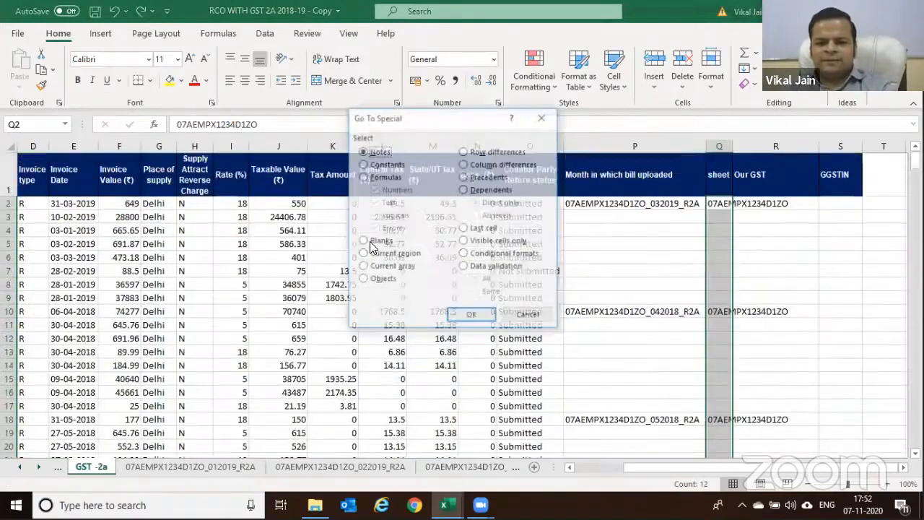
pyautogui.click(370, 243)
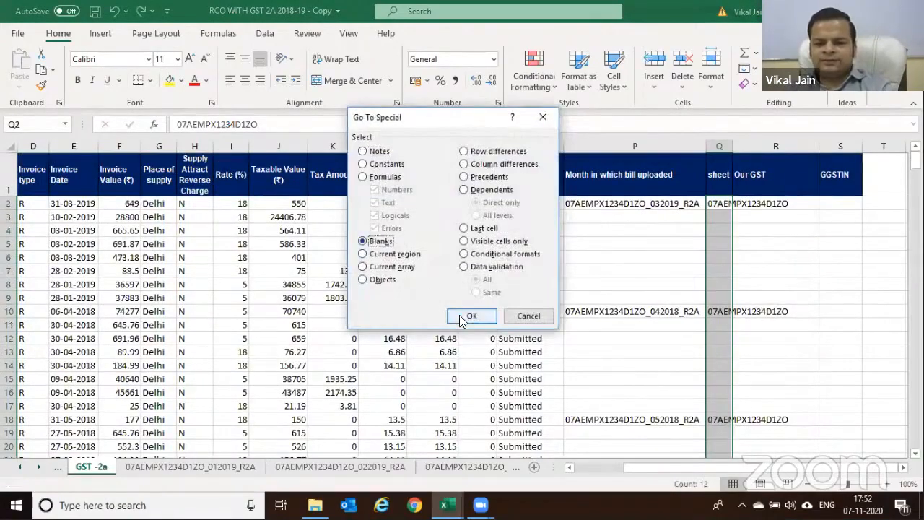
pyautogui.click(465, 317)
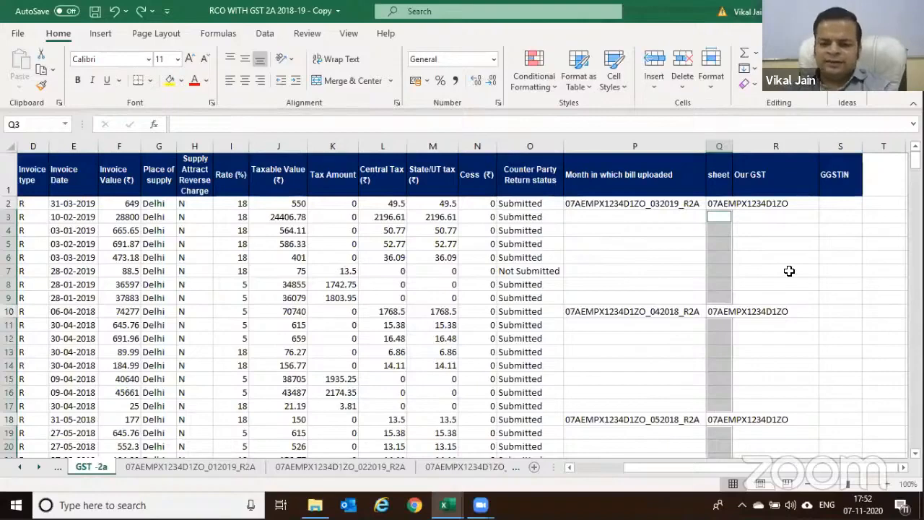
pyautogui.write('=')
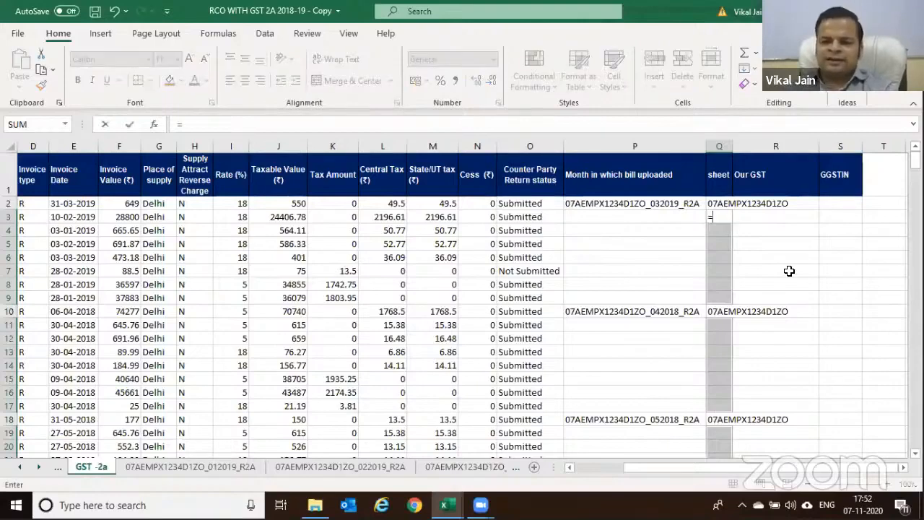
pyautogui.click(728, 203)
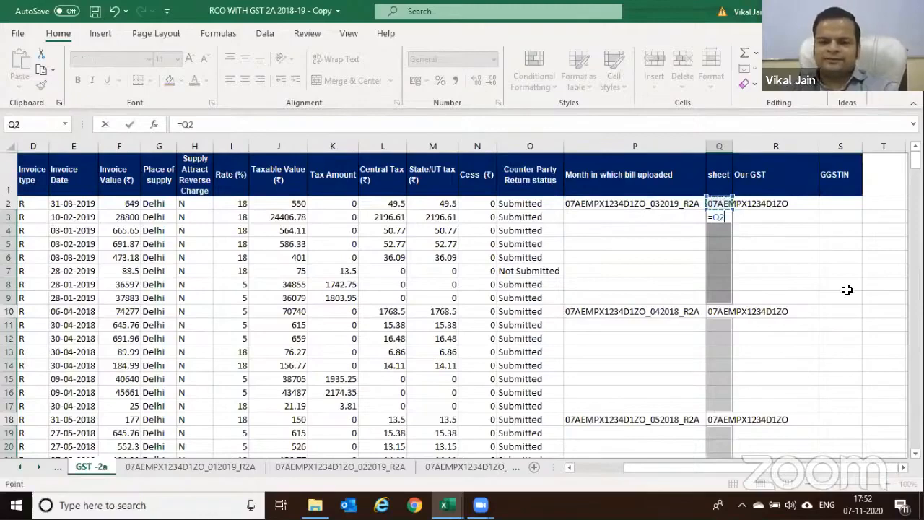
pyautogui.hotkey('ctrl', 'Return')
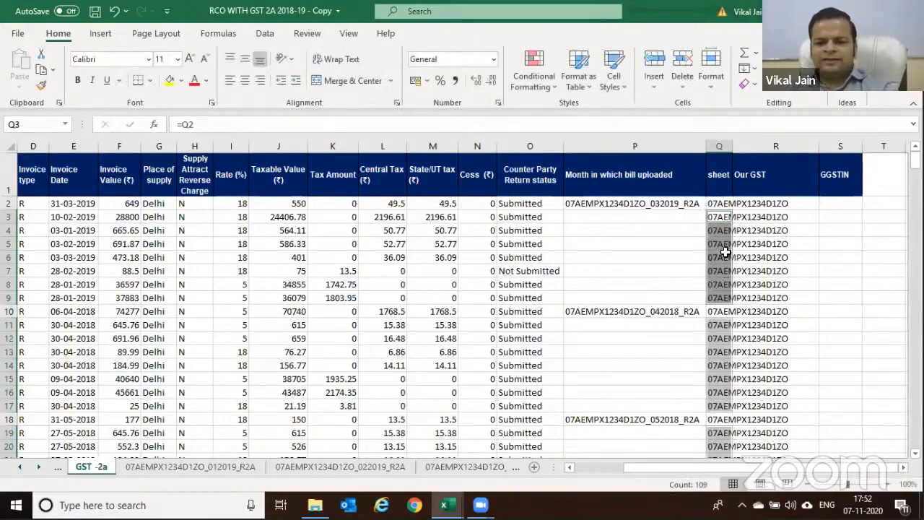
# Review the filled sheet names in column Q, checking a filled cell and the original in Q2
pyautogui.scroll(-12, 724, 254)
pyautogui.scroll(-8, 726, 254)
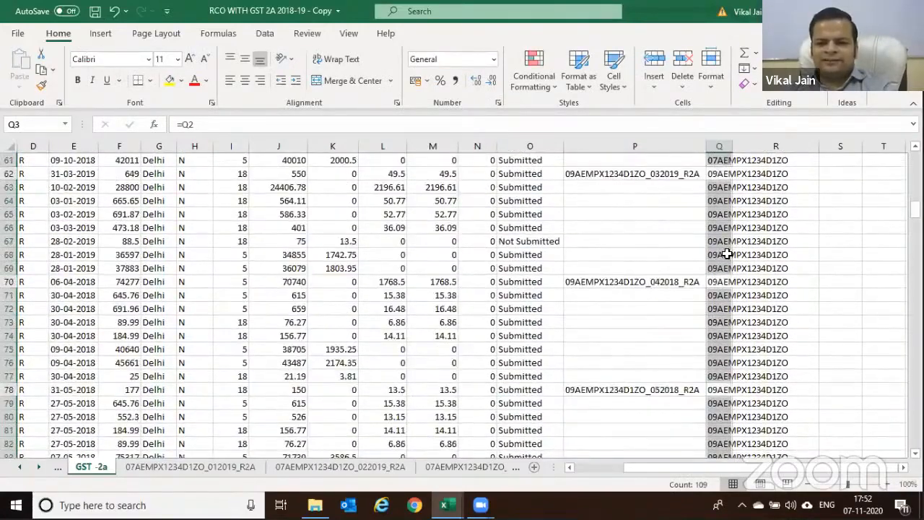
pyautogui.scroll(-3, 726, 254)
pyautogui.scroll(-8, 724, 309)
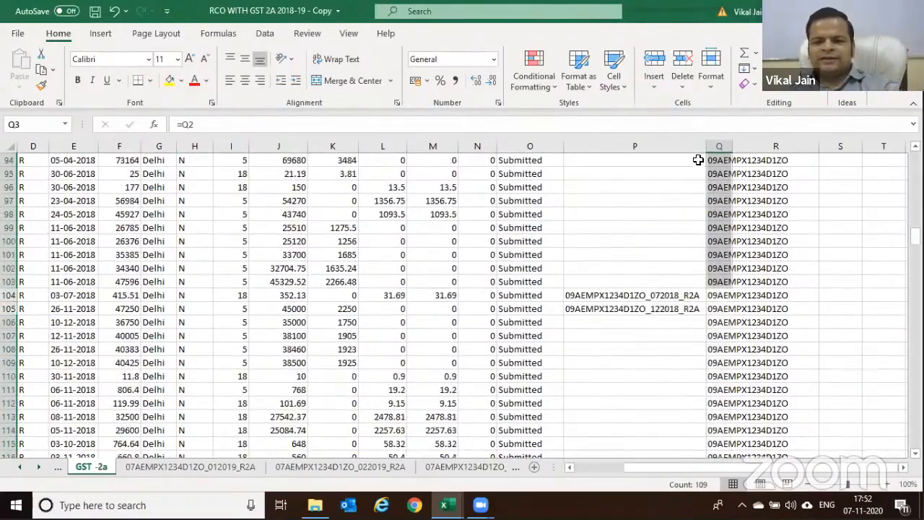
pyautogui.scroll(-5, 729, 267)
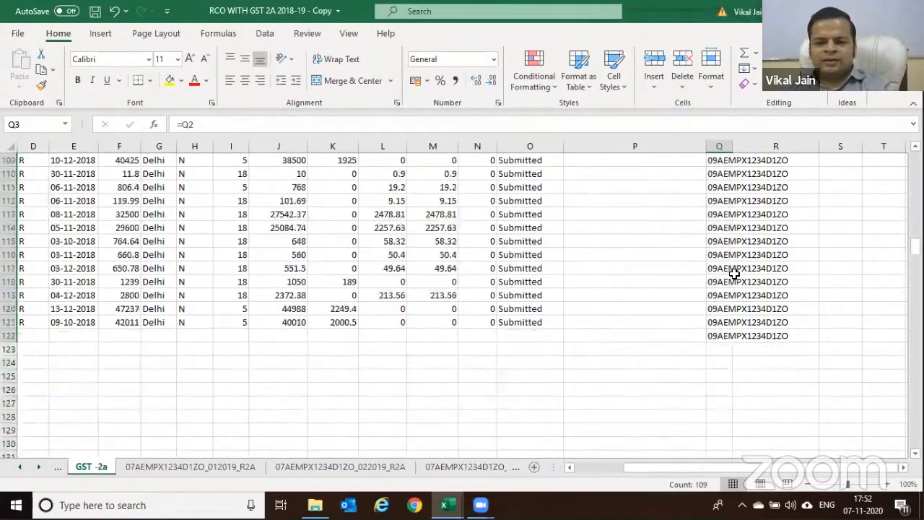
pyautogui.scroll(8, 734, 273)
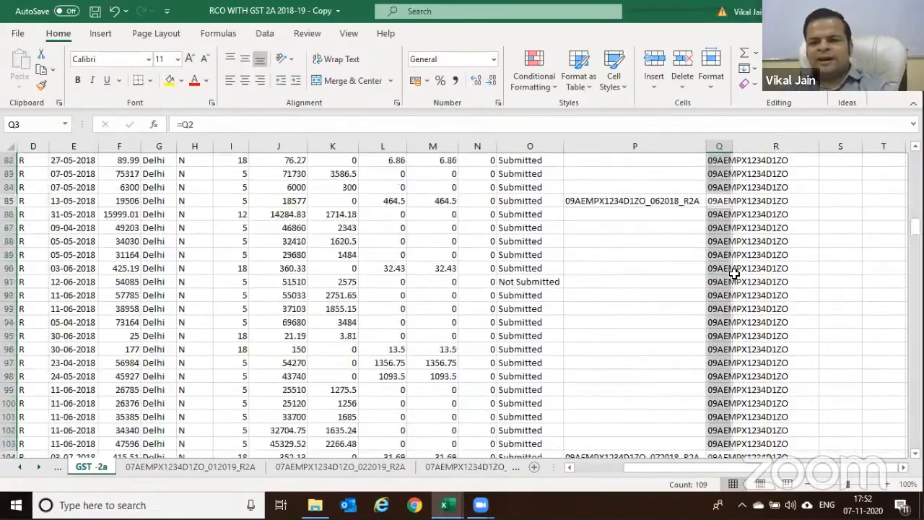
pyautogui.scroll(16, 733, 273)
pyautogui.scroll(6, 734, 274)
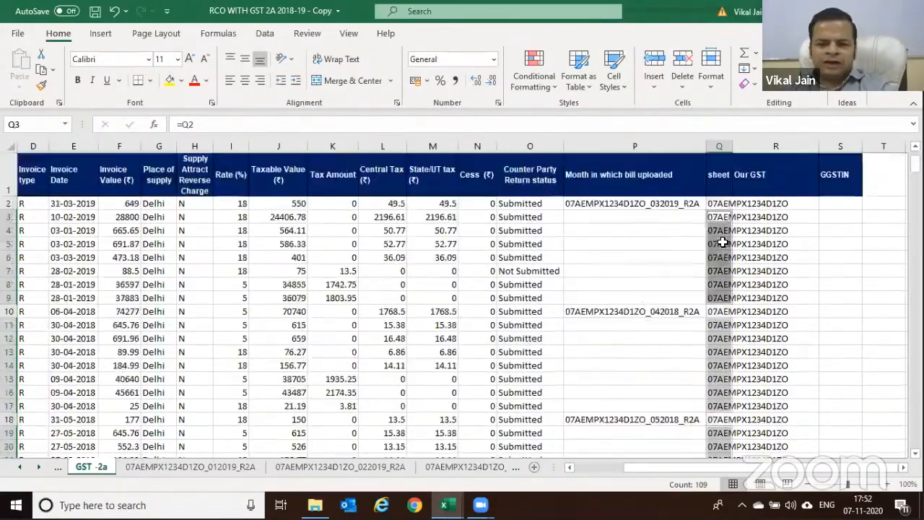
pyautogui.click(719, 244)
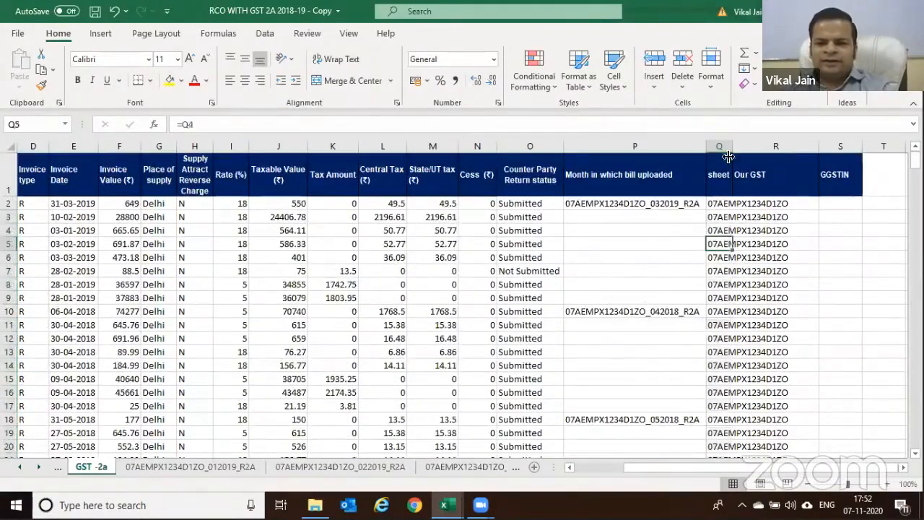
pyautogui.click(716, 206)
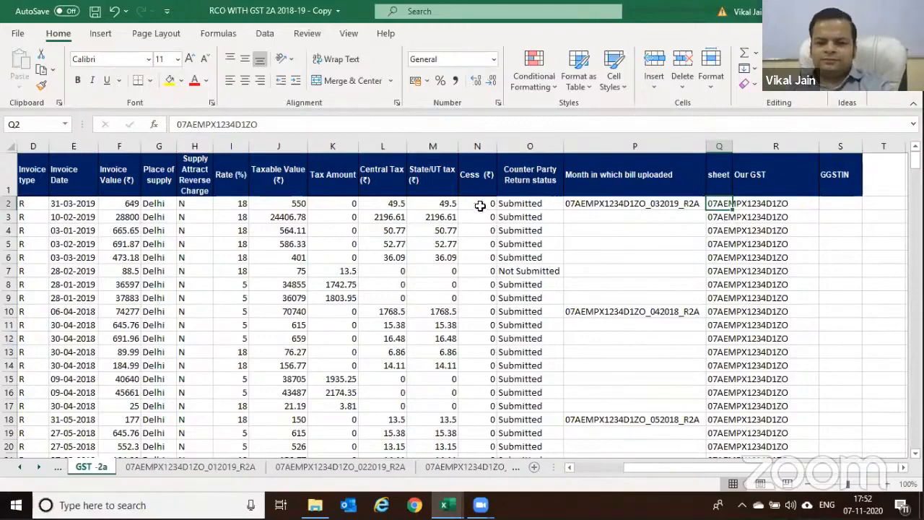
# Paste column Q over itself as values only and autofit its width
pyautogui.click(720, 146)
pyautogui.hotkey('ctrl', 'c')
pyautogui.hotkey('ctrl', 'alt', 'v')
pyautogui.press('v')
pyautogui.press('Return')
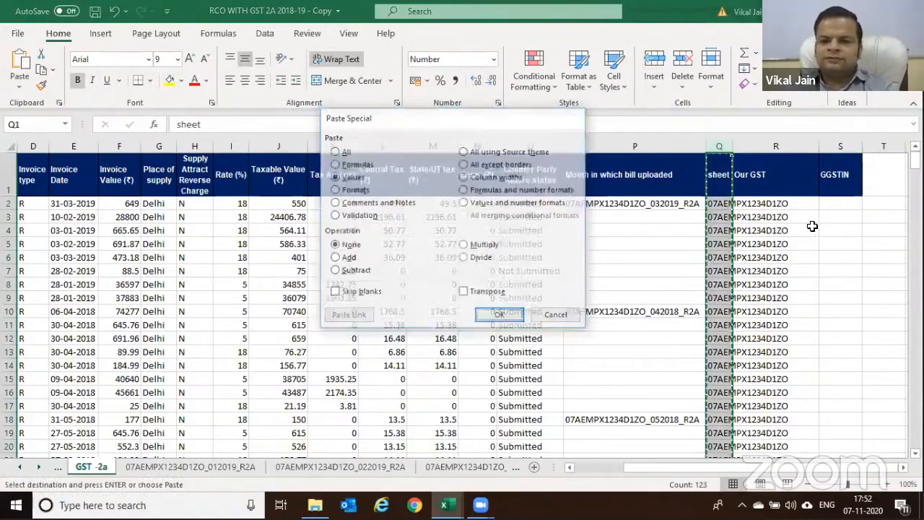
pyautogui.press('Right')
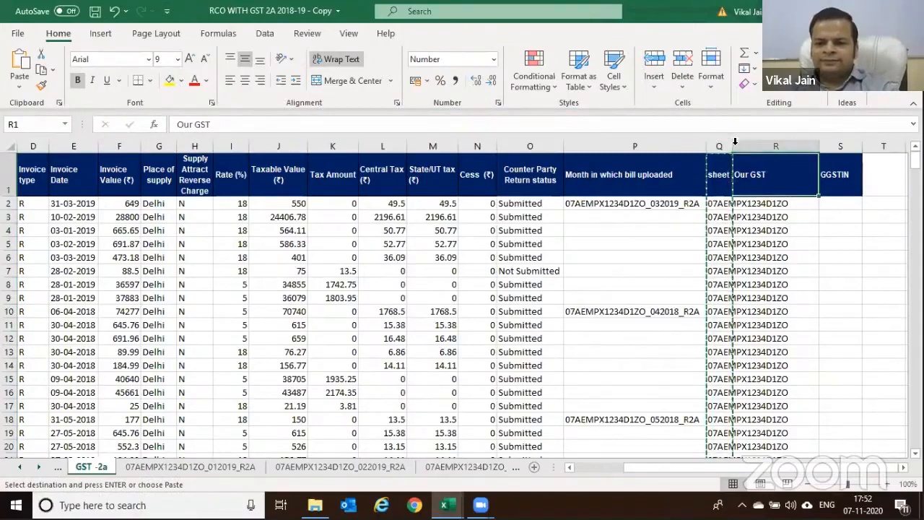
pyautogui.doubleClick(735, 146)
pyautogui.click(800, 209)
# Rename the R1 header from Our GST to GGSTIN
pyautogui.press('Escape')
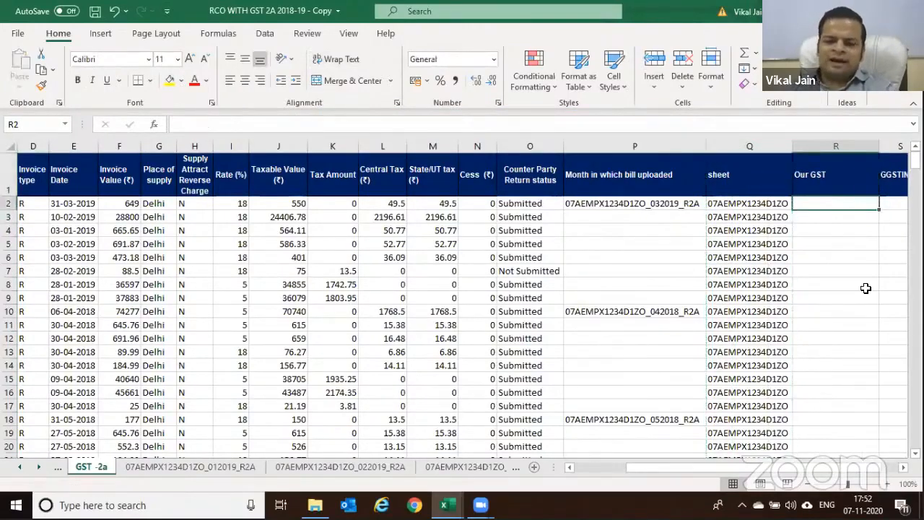
pyautogui.press('Up')
pyautogui.write('GGSTIN')
pyautogui.press('Return')
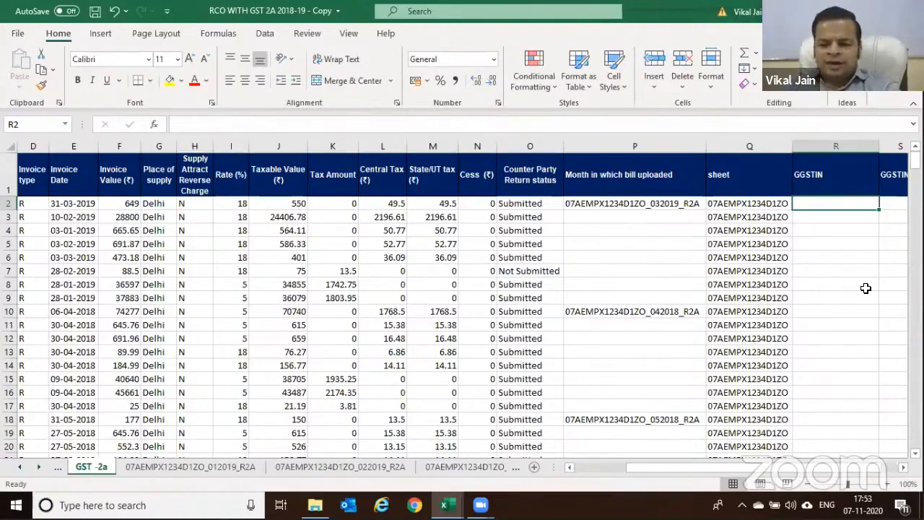
# Enter =LEFT(Q2,2) in R2 to take the state code from the sheet name
pyautogui.press('Left')
pyautogui.press('Right')
pyautogui.write('=LEFT(')
pyautogui.press('Left')
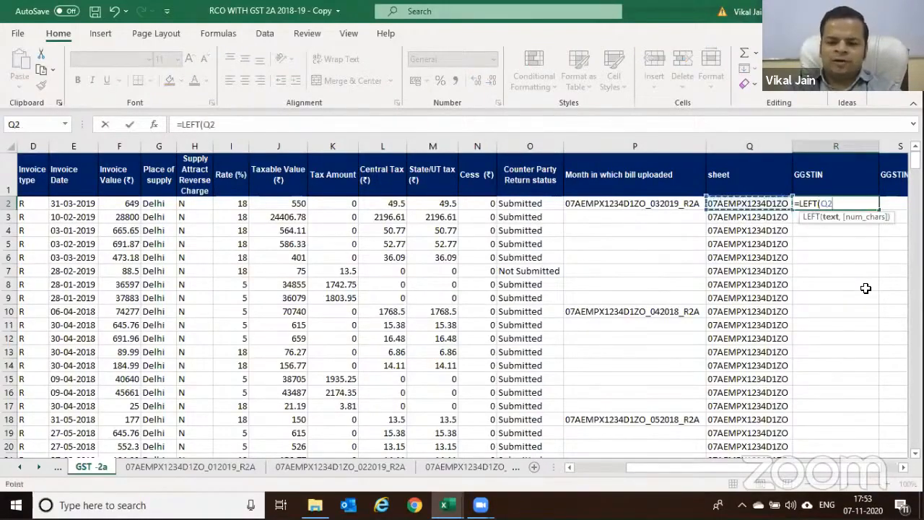
pyautogui.write('2')
pyautogui.press('BackSpace')
pyautogui.write(',2)')
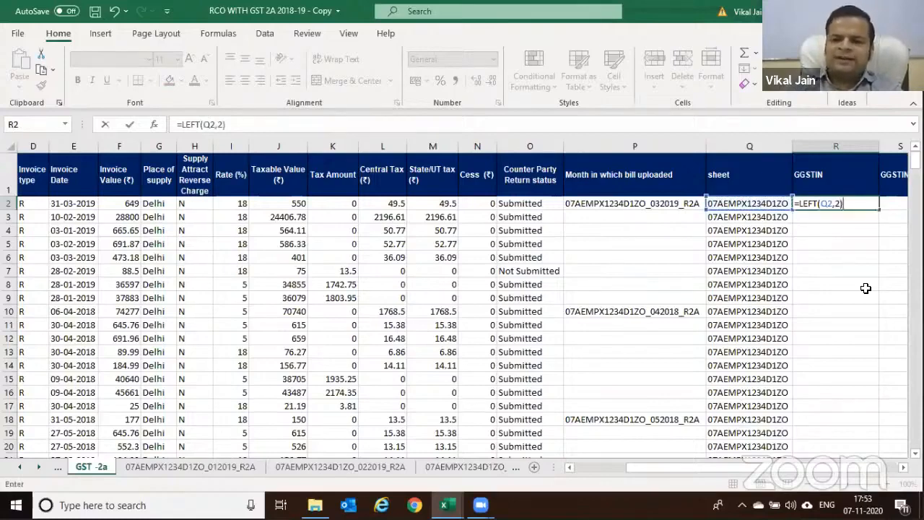
pyautogui.hotkey('ctrl', 'Return')
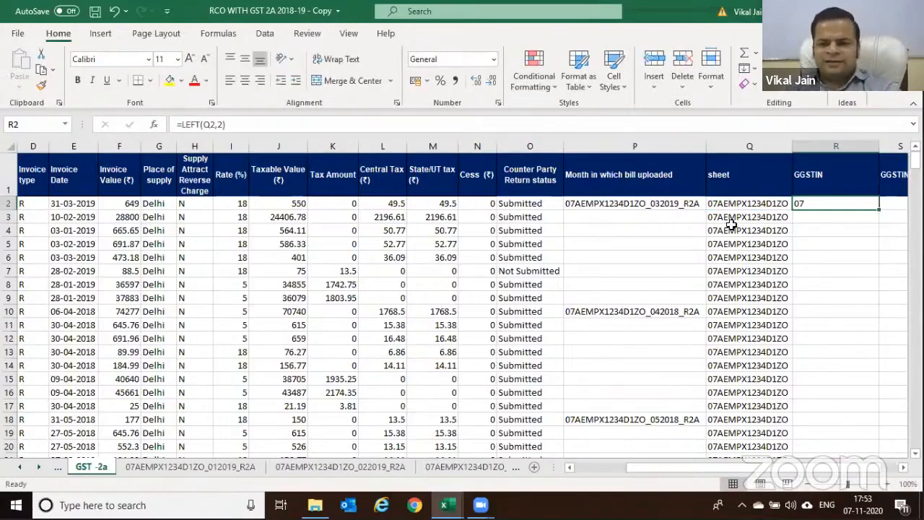
# Append the supplier GSTIN A2 to R2's formula, accepting Excel's suggested correction
pyautogui.press('F2')
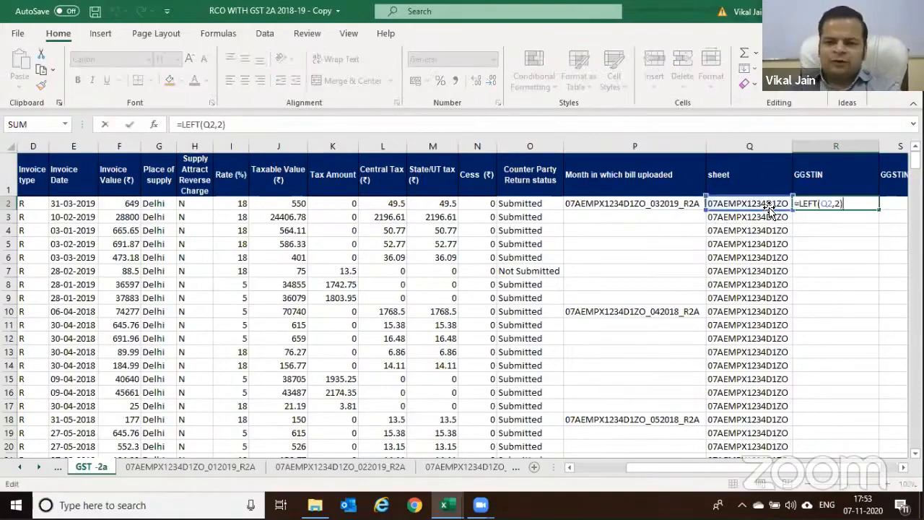
pyautogui.write('&"')
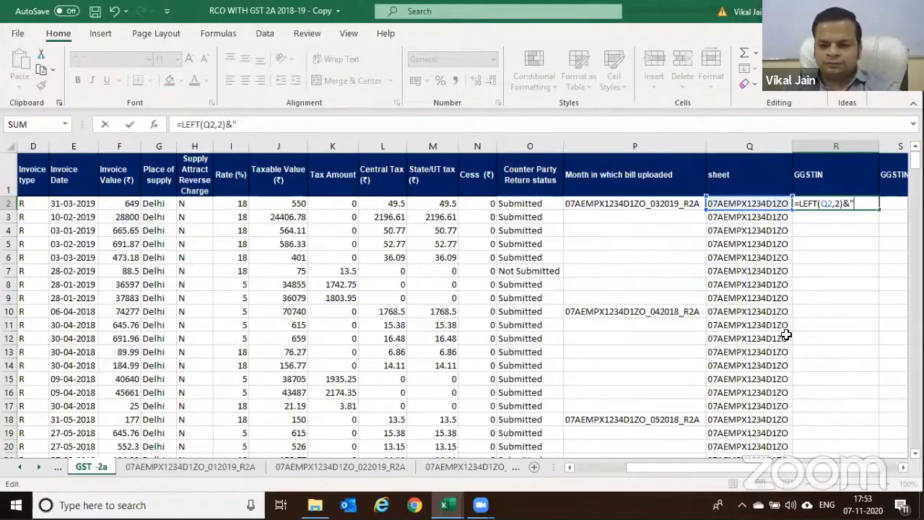
pyautogui.click(596, 467)
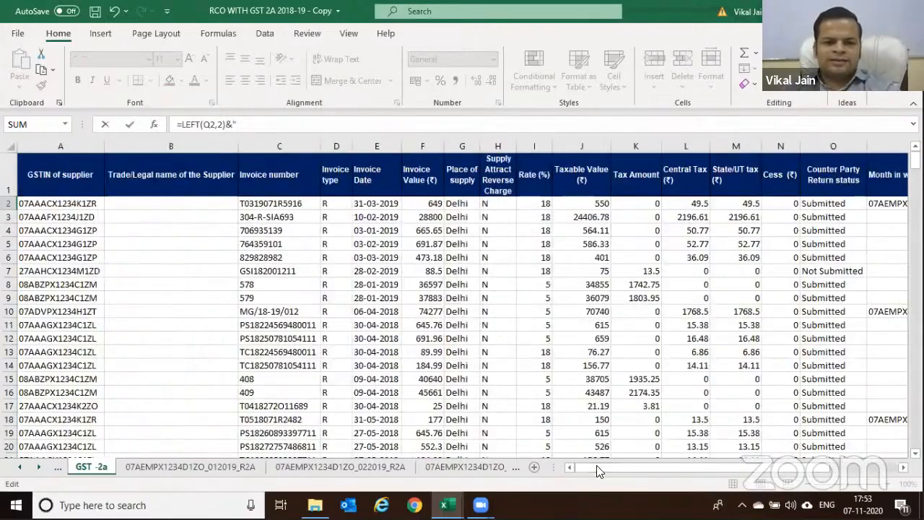
pyautogui.click(68, 208)
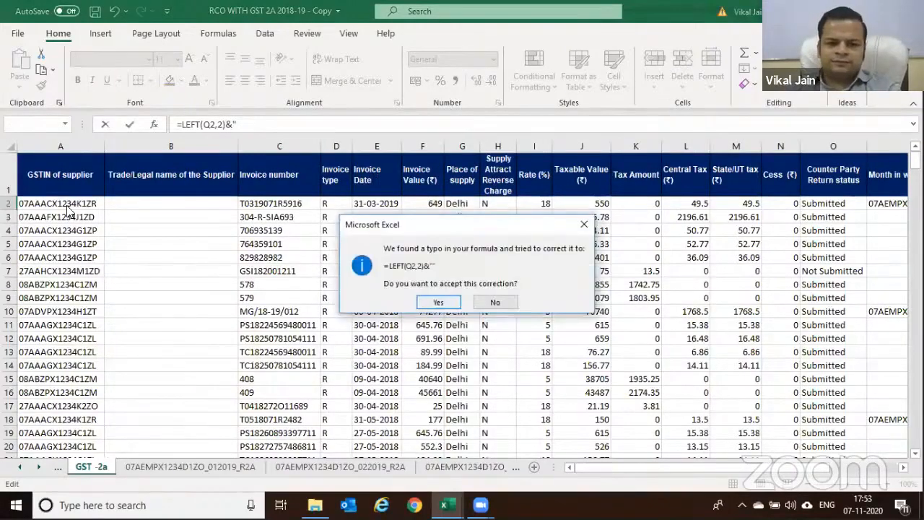
pyautogui.click(434, 302)
pyautogui.press('Right')
pyautogui.press('Right')
pyautogui.press('Right')
pyautogui.press('Right')
pyautogui.press('Right')
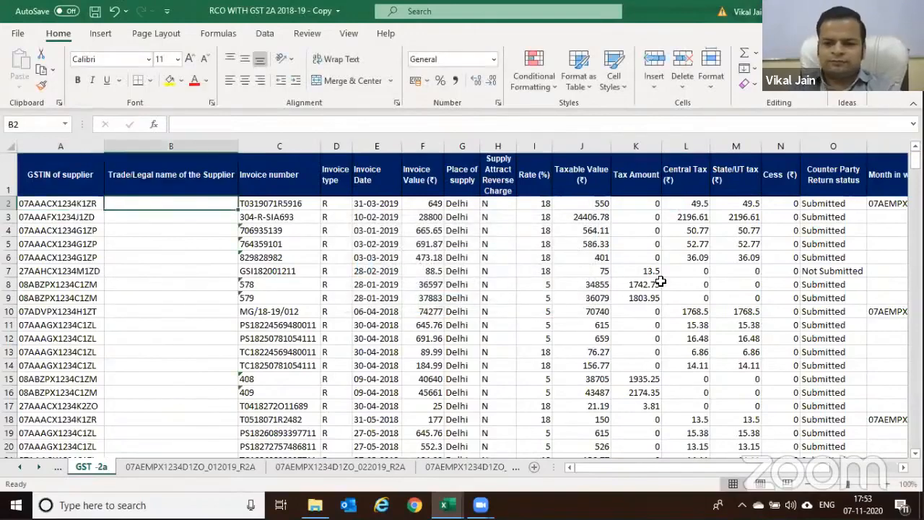
pyautogui.press('Right')
pyautogui.press('Right')
pyautogui.press('Right')
pyautogui.press('Right')
pyautogui.press('Right')
pyautogui.press('Right')
pyautogui.press('Right')
pyautogui.press('Right')
pyautogui.press('Right')
pyautogui.press('Right')
pyautogui.press('Right')
pyautogui.press('Right')
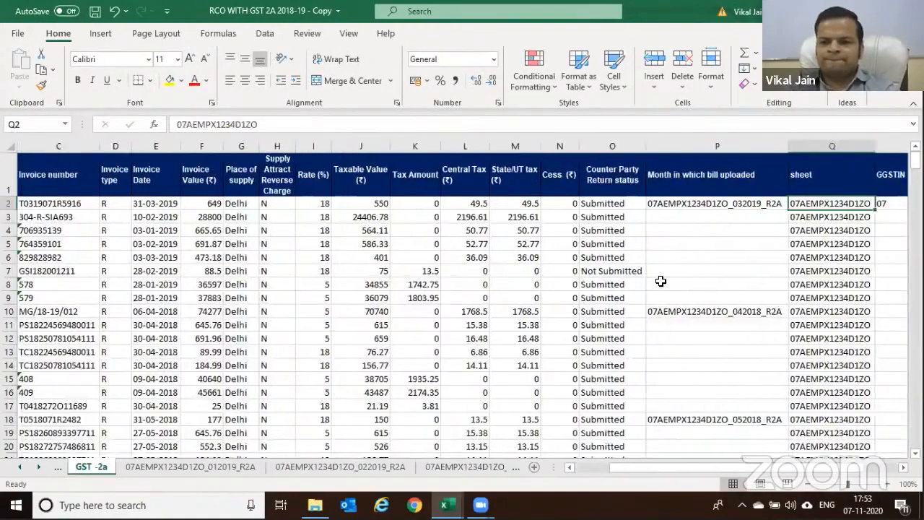
# Remove the stray quote so R2 reads =LEFT(Q2,2)&A2
pyautogui.press('F2')
pyautogui.press('BackSpace')
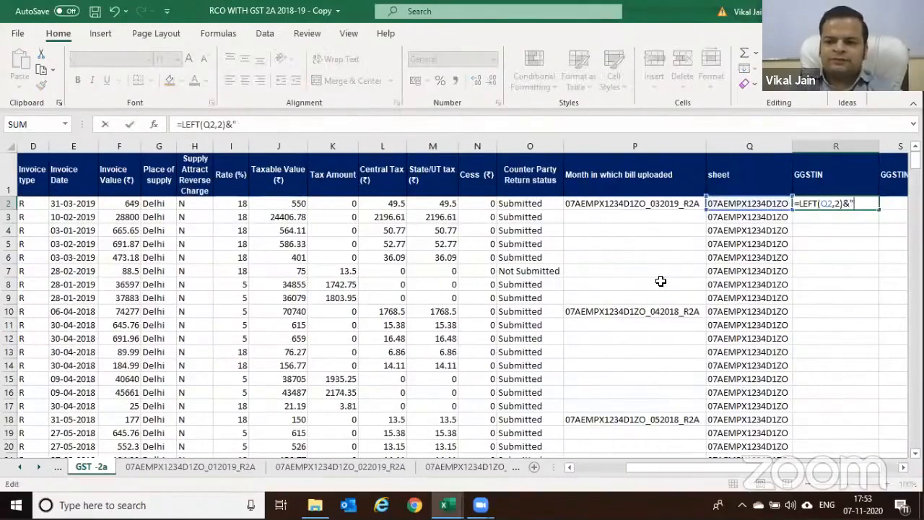
pyautogui.moveTo(635, 467); pyautogui.dragTo(557, 465)
pyautogui.write('A2')
pyautogui.press('Return')
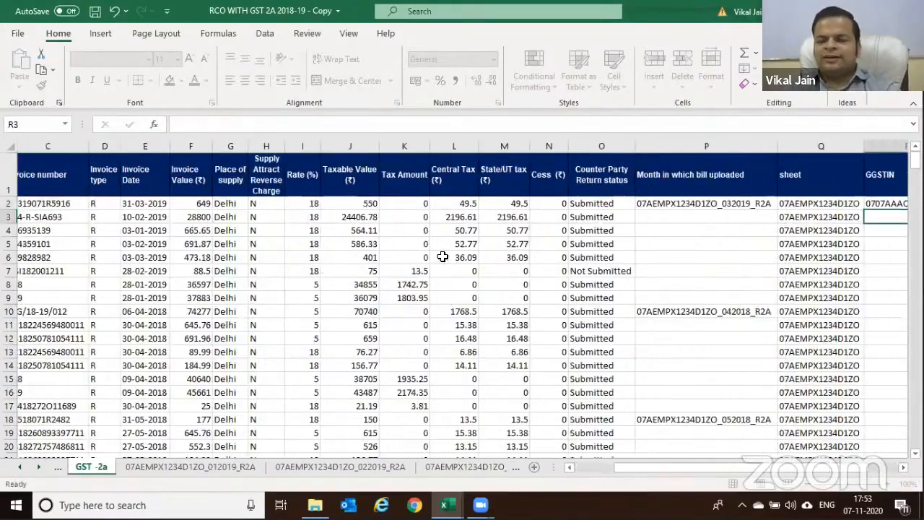
pyautogui.press('Up')
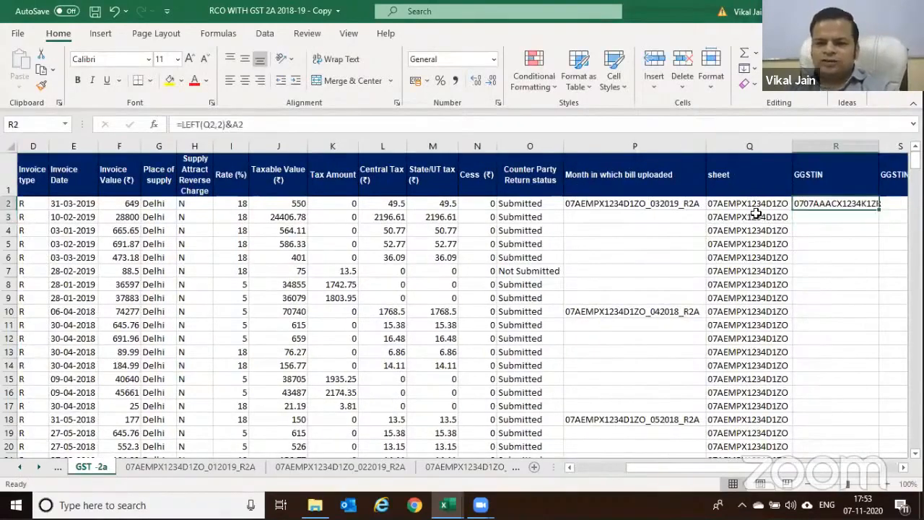
pyautogui.press('Right')
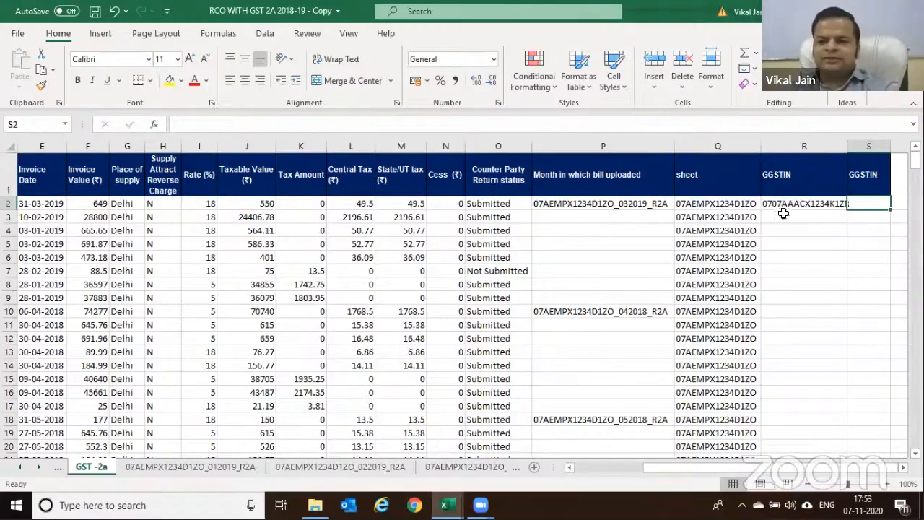
# Insert a hyphen so R2 reads =LEFT(Q2,2)&"-"&A2, then fill it down column R
pyautogui.click(767, 204)
pyautogui.doubleClick(767, 203)
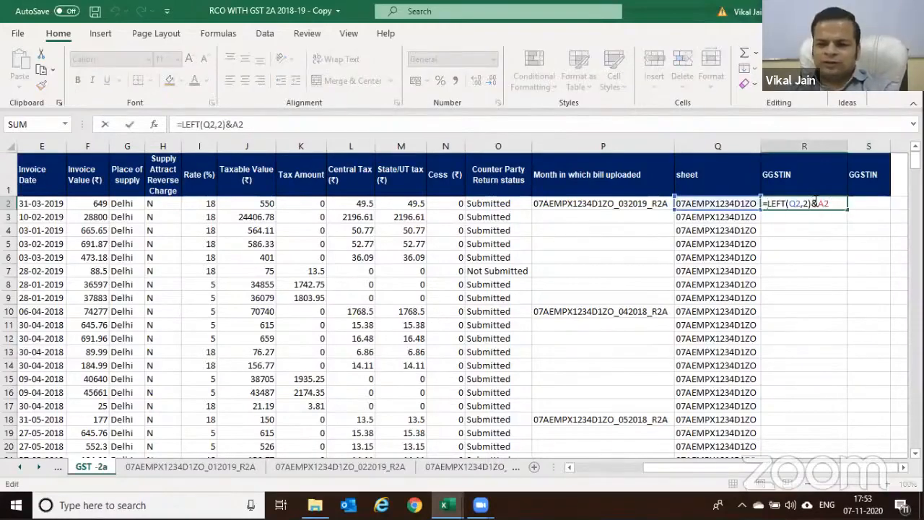
pyautogui.click(819, 203)
pyautogui.write('"-"')
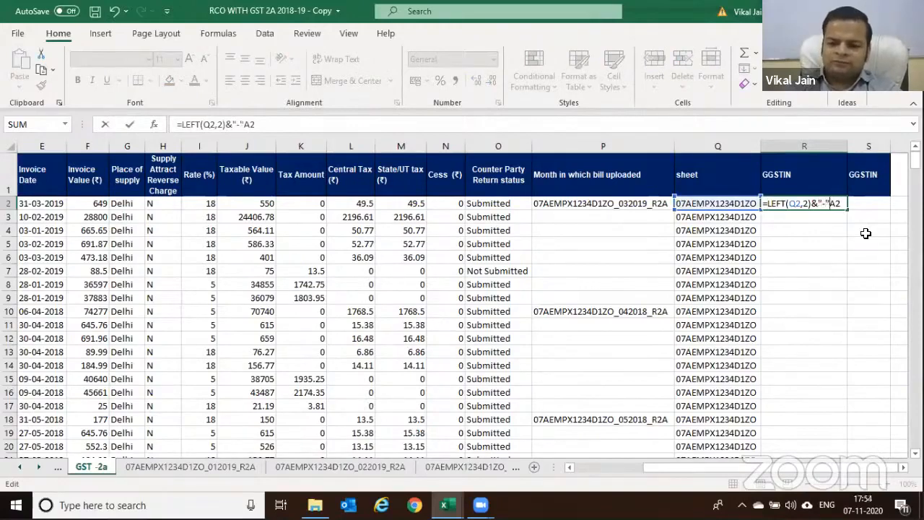
pyautogui.write('&')
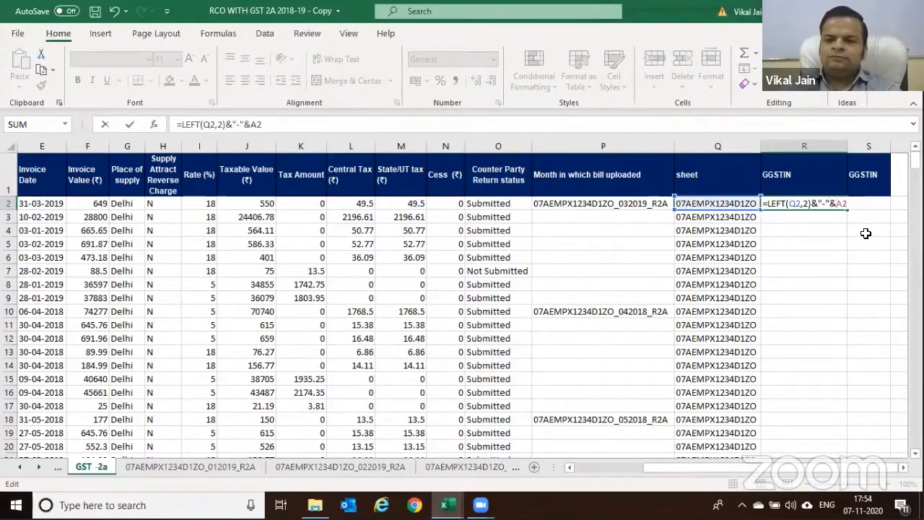
pyautogui.press('Return')
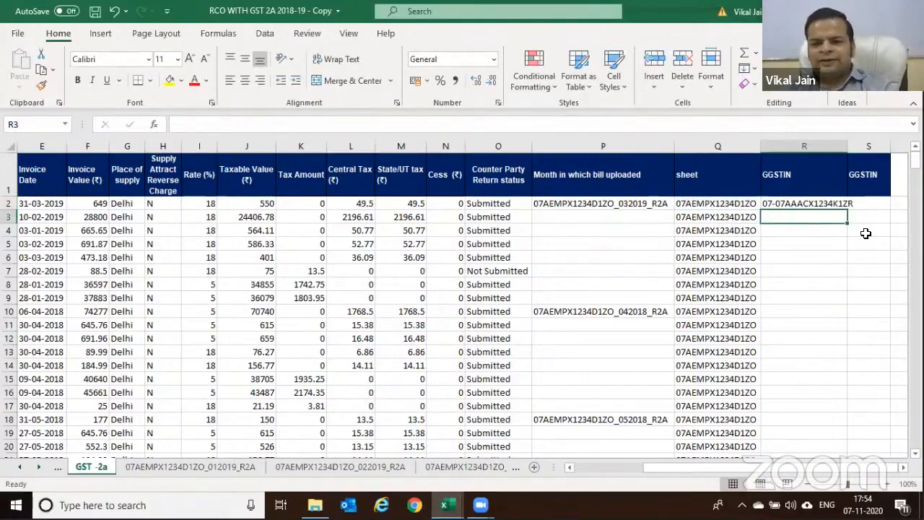
pyautogui.click(768, 203)
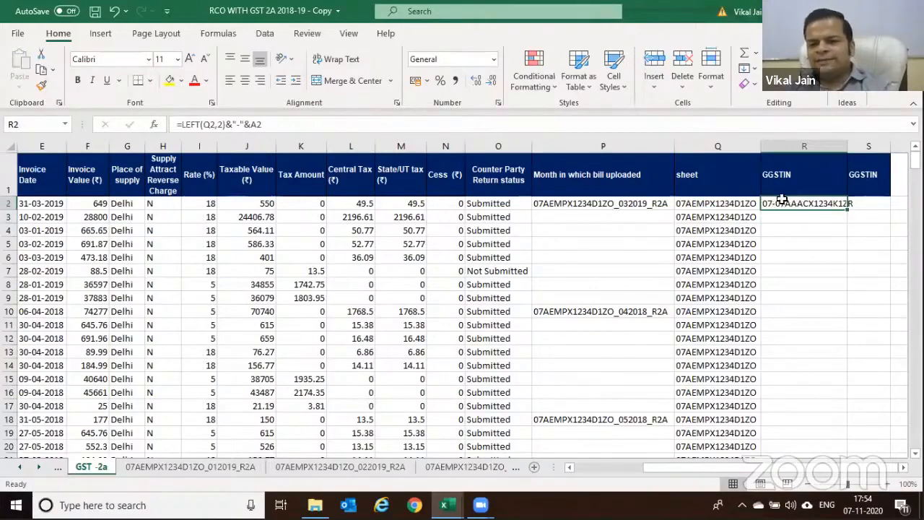
pyautogui.moveTo(849, 210); pyautogui.dragTo(792, 462)
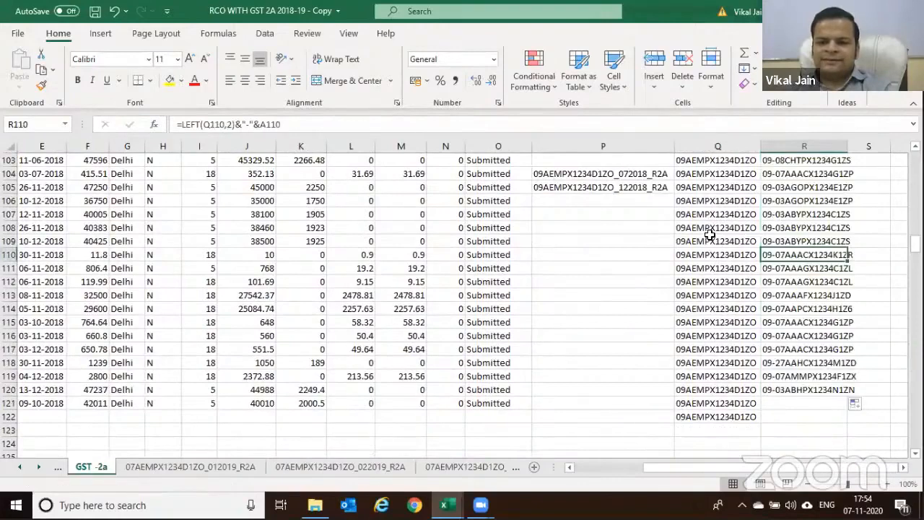
# Check the sheet name and GGSTIN key in row 108, then scroll back to the top
pyautogui.click(715, 227)
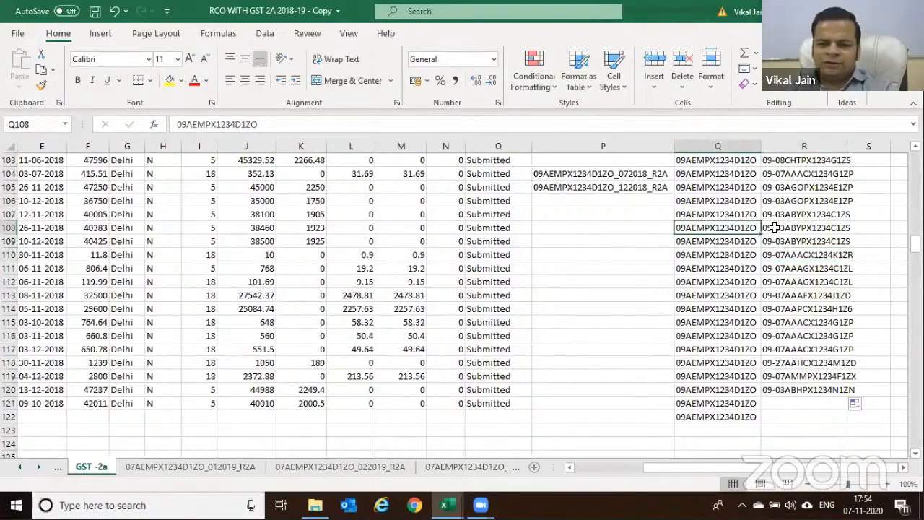
pyautogui.click(774, 227)
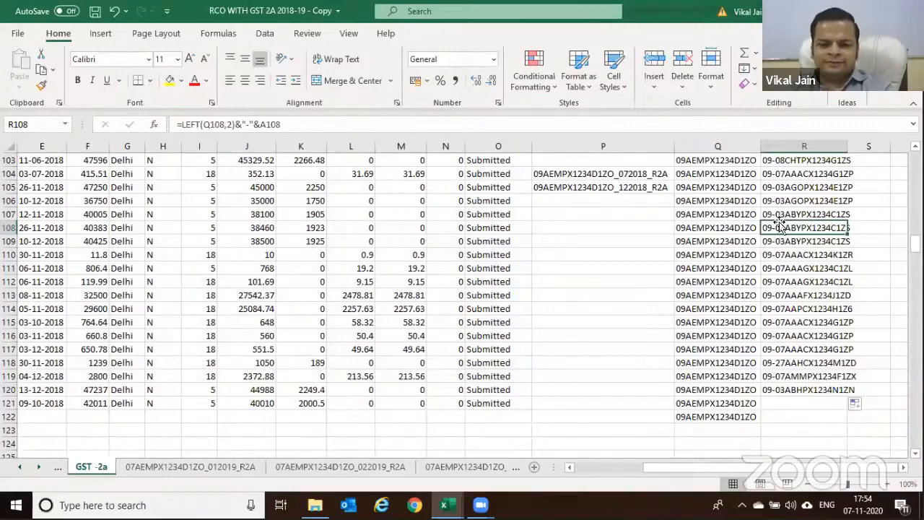
pyautogui.scroll(17, 787, 239)
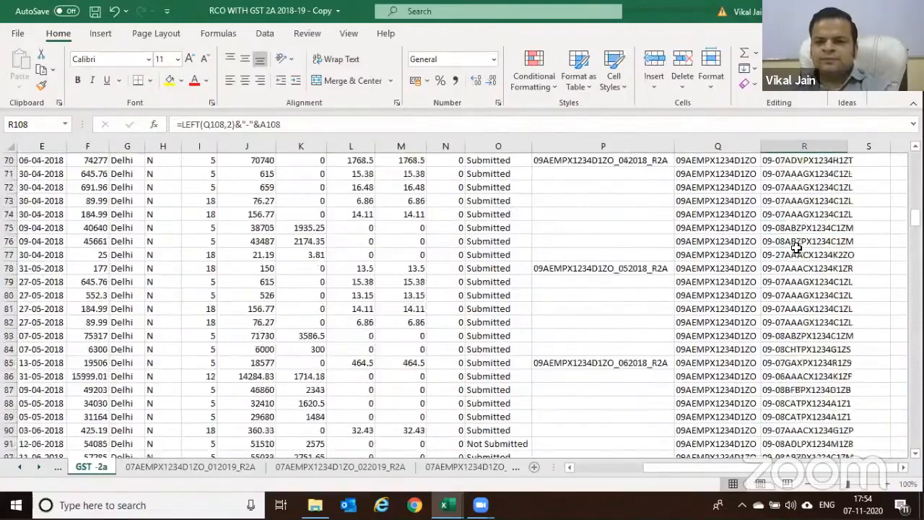
pyautogui.scroll(17, 796, 248)
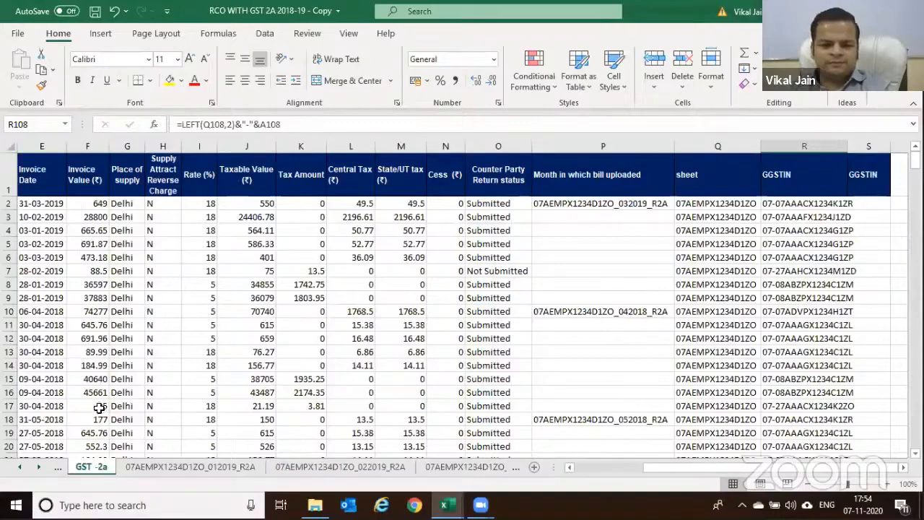
# On the Purchases sheet, delete the old GGSTIN values from M3 to the bottom
pyautogui.click(20, 468)
pyautogui.click(20, 467)
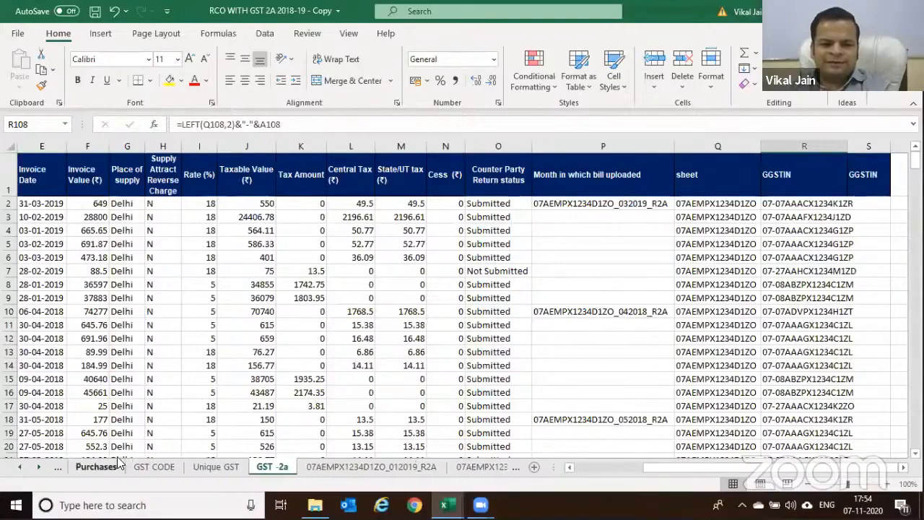
pyautogui.click(105, 468)
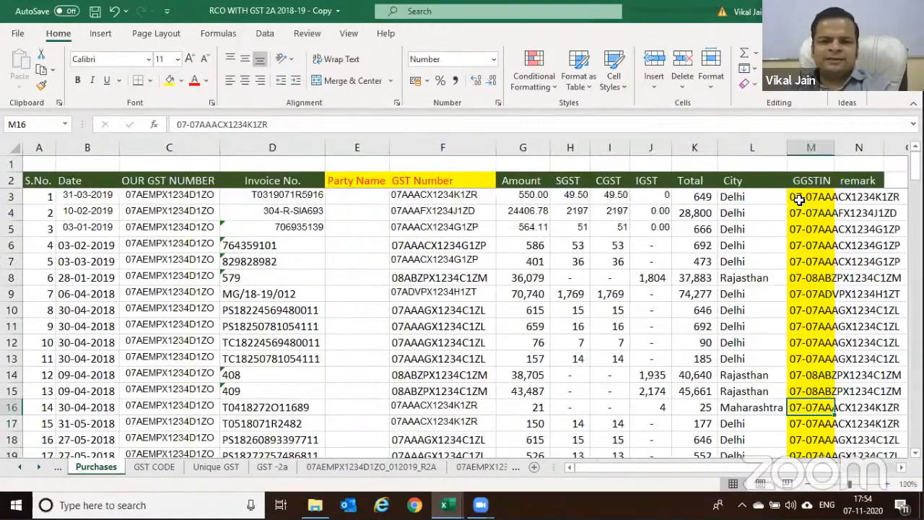
pyautogui.click(799, 200)
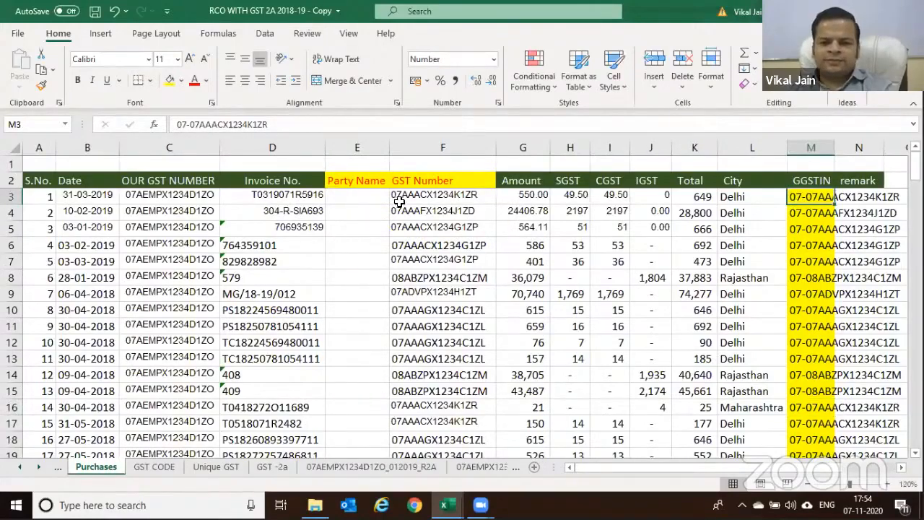
pyautogui.hotkey('ctrl', 'shift', 'Down')
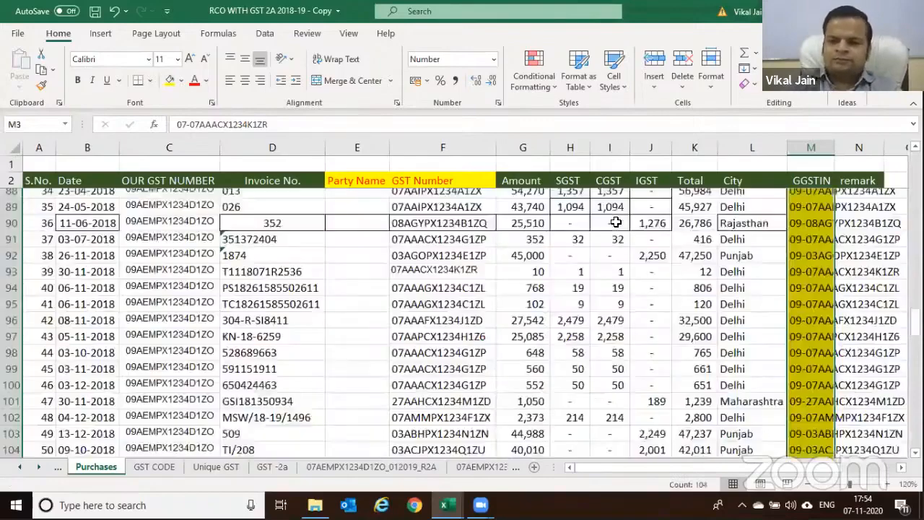
pyautogui.press('Delete')
pyautogui.scroll(20, 616, 222)
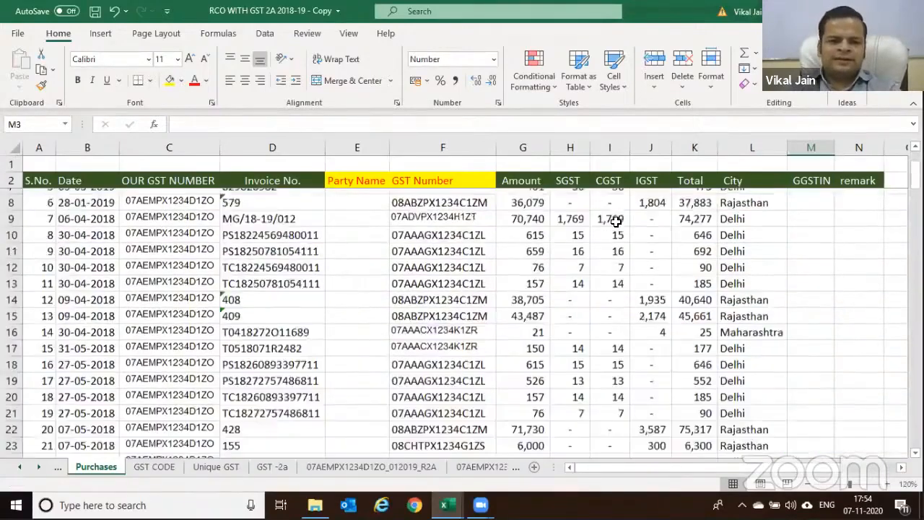
pyautogui.scroll(2, 616, 222)
pyautogui.press('Left')
pyautogui.press('Left')
pyautogui.press('Left')
pyautogui.press('Left')
pyautogui.press('Left')
pyautogui.press('Left')
pyautogui.press('Left')
pyautogui.press('Left')
pyautogui.press('Left')
pyautogui.press('Left')
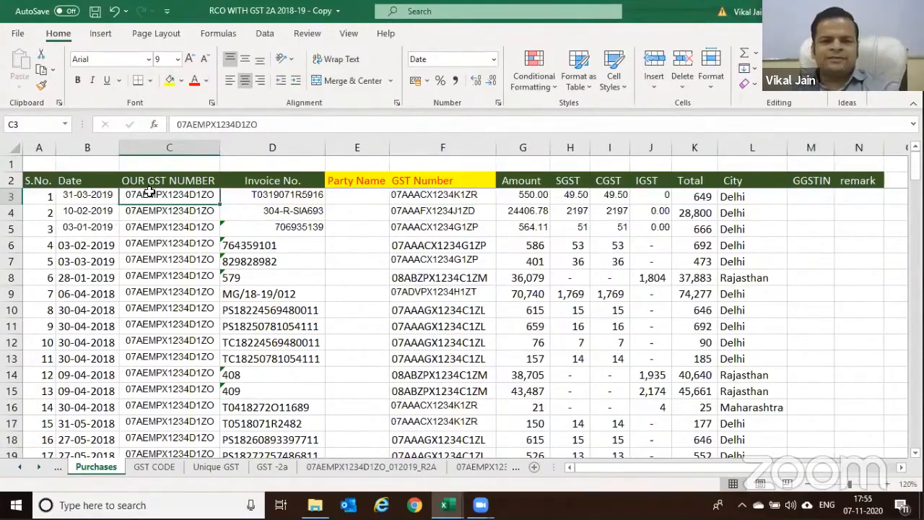
# Enter =LEFT(C3,2) in M3 to take our GST number's first two characters
pyautogui.click(803, 195)
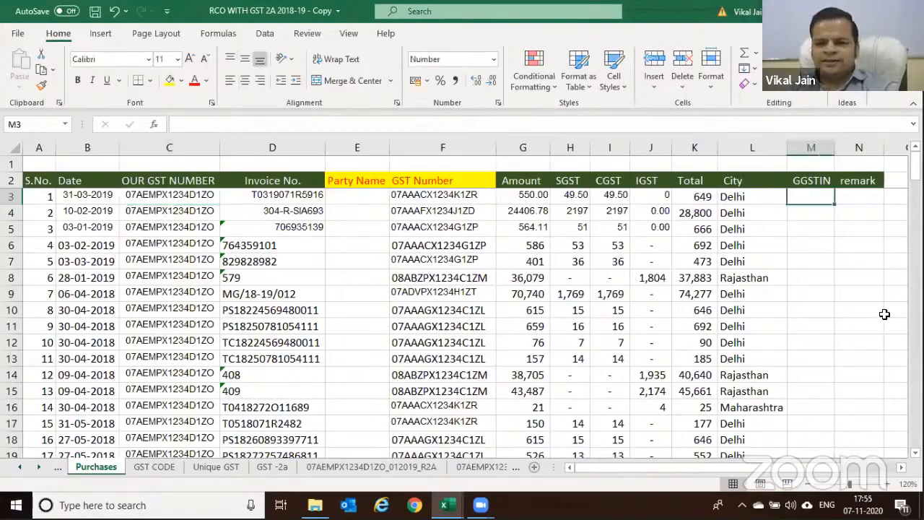
pyautogui.write('=LEFT(')
pyautogui.press('Left')
pyautogui.press('Left')
pyautogui.press('Left')
pyautogui.press('Left')
pyautogui.press('Left')
pyautogui.press('Left')
pyautogui.press('Left')
pyautogui.press('Left')
pyautogui.press('Left')
pyautogui.press('Left')
pyautogui.press('Left')
pyautogui.press('Right')
pyautogui.write(',2)')
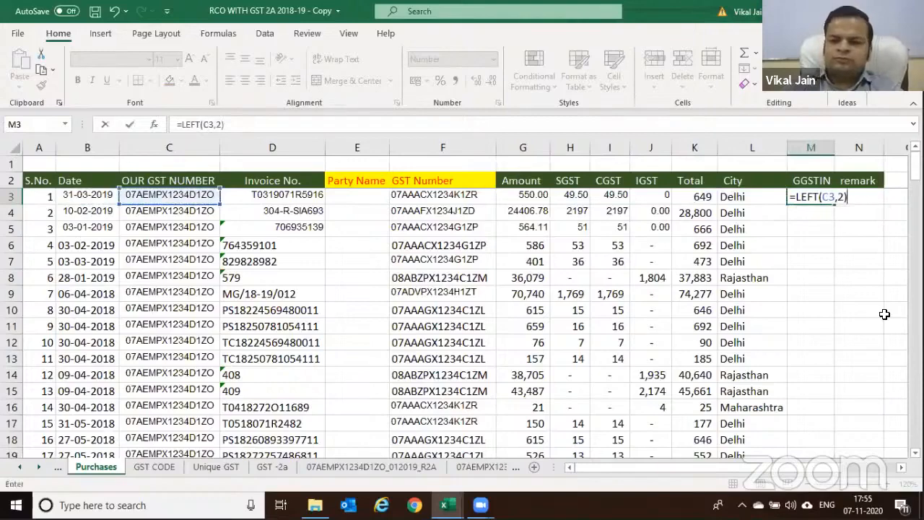
pyautogui.hotkey('ctrl', 'Return')
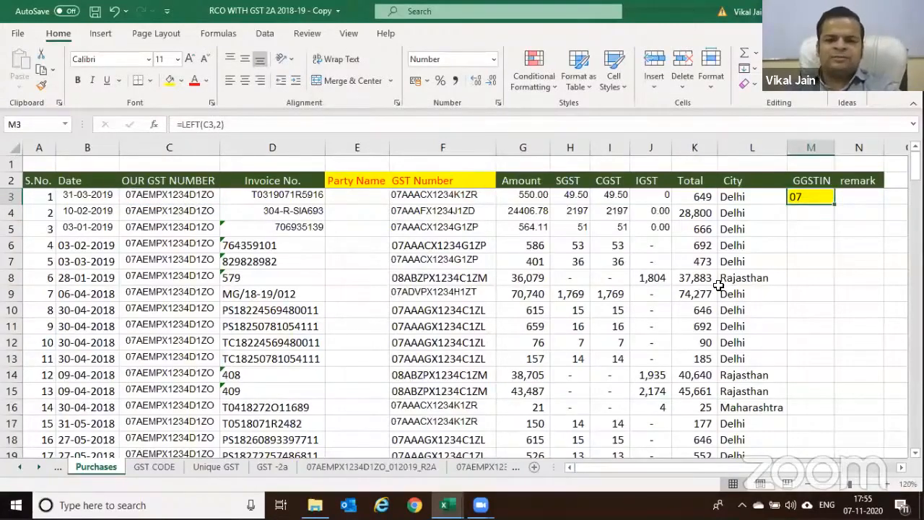
pyautogui.press('F2')
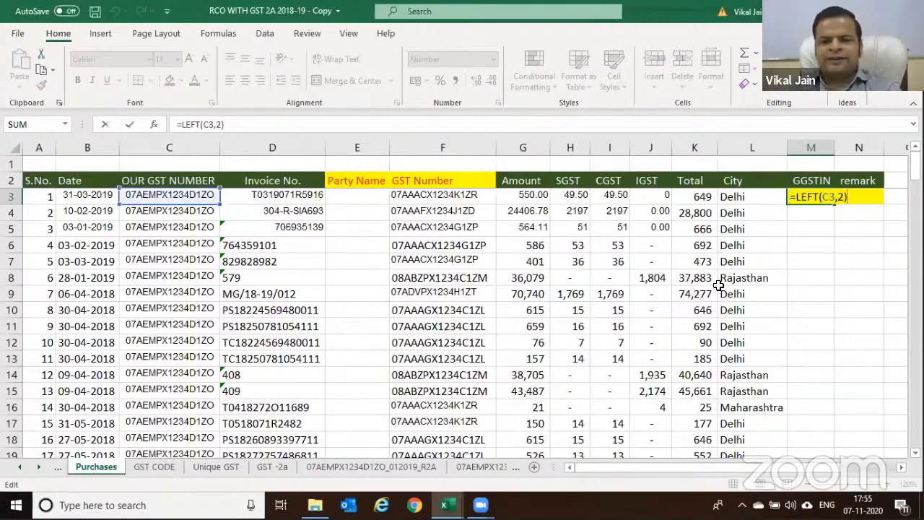
pyautogui.hotkey('ctrl', 'Return')
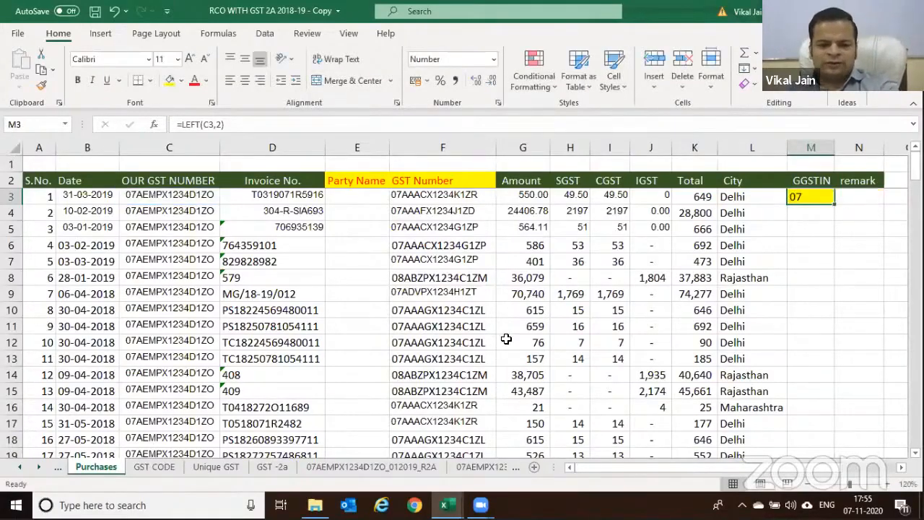
# Extend M3's formula with a hyphen and the party GST number F3
pyautogui.click(272, 466)
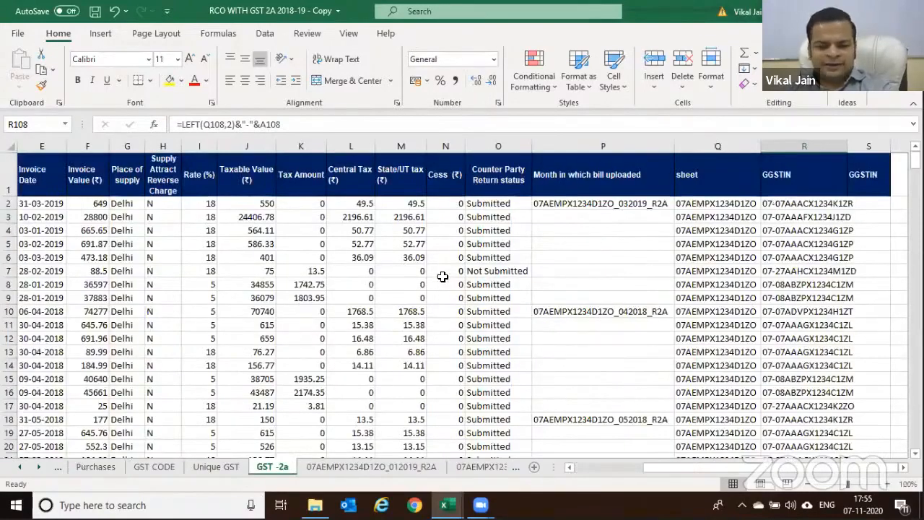
pyautogui.click(152, 468)
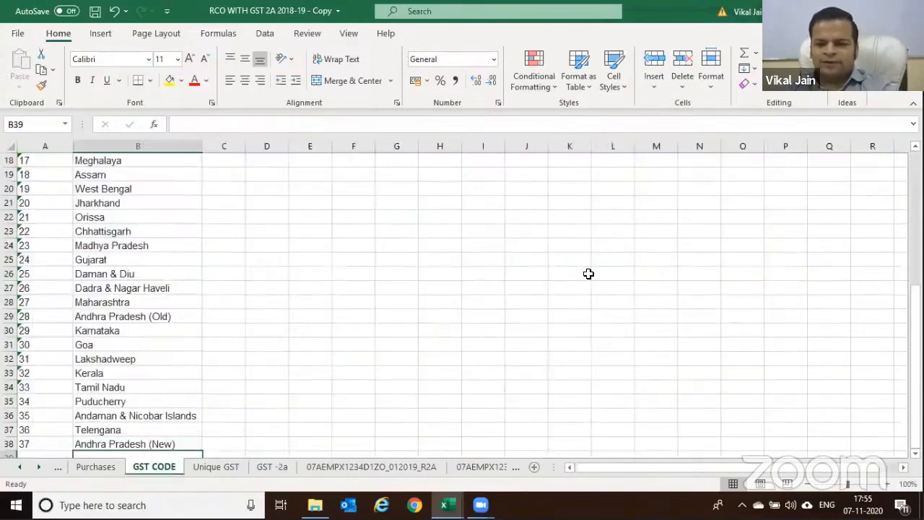
pyautogui.click(112, 468)
pyautogui.press('F2')
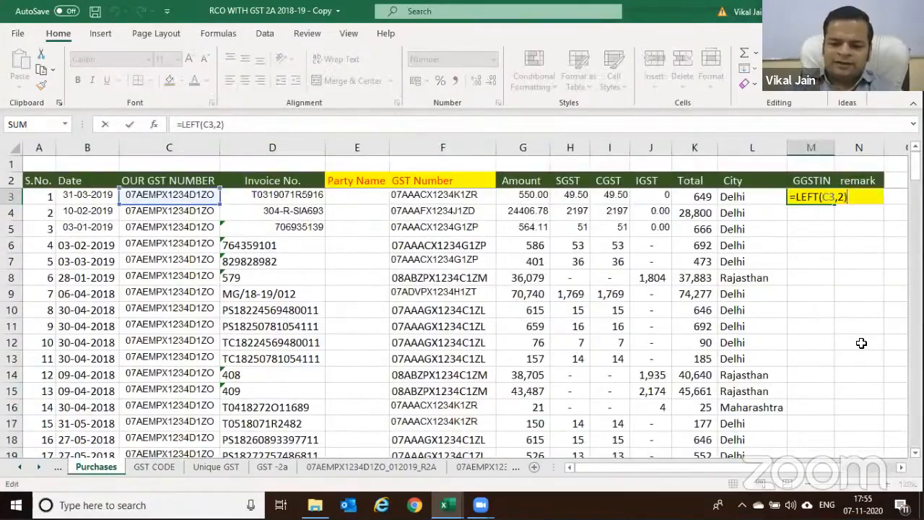
pyautogui.write('&"')
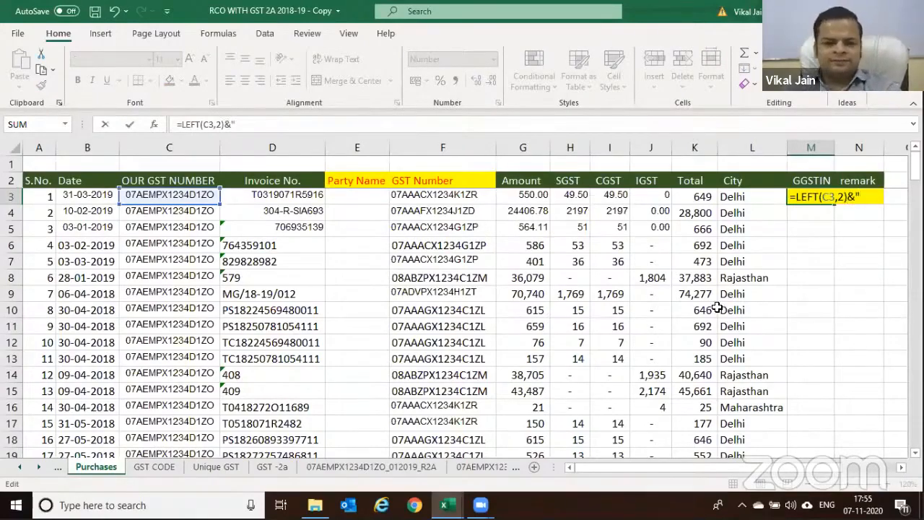
pyautogui.write('-"&')
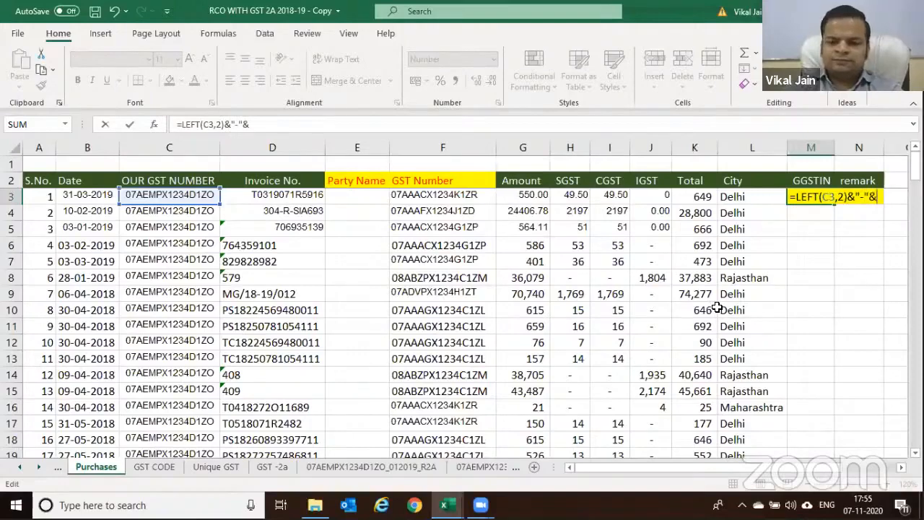
pyautogui.click(468, 197)
pyautogui.press('Return')
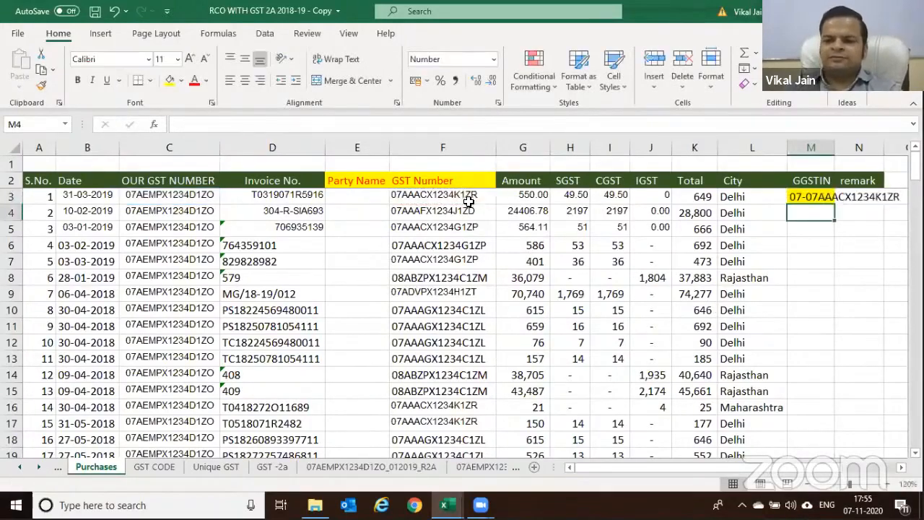
pyautogui.click(822, 198)
# Fill the M3 GGSTIN formula down to the last purchase row and copy the filled results
pyautogui.moveTo(836, 207); pyautogui.dragTo(826, 247)
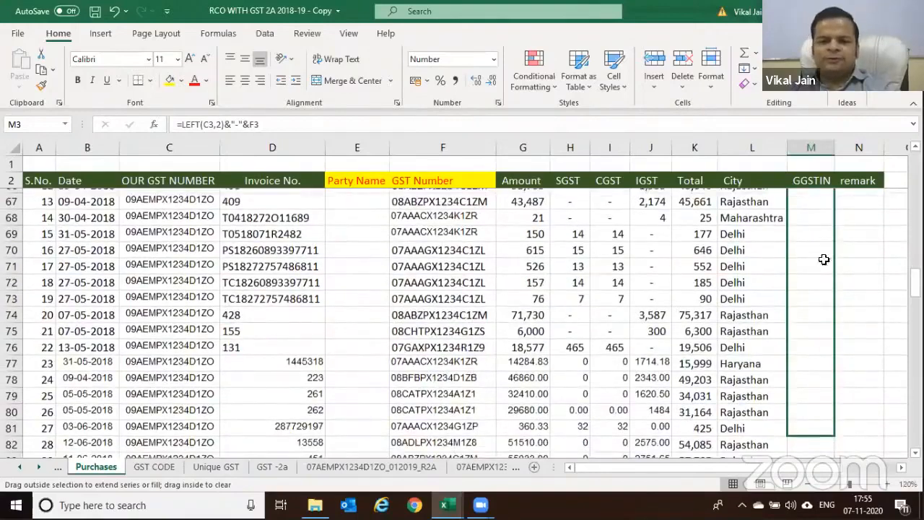
pyautogui.click(808, 250)
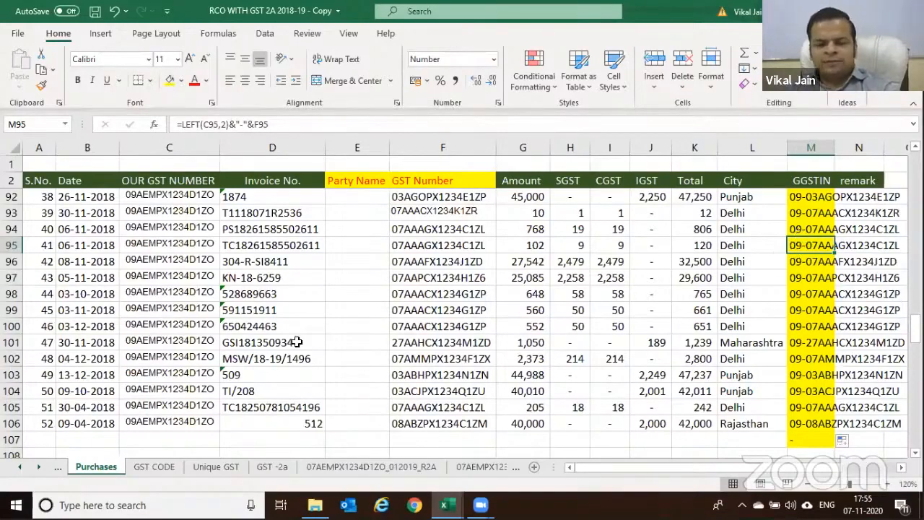
pyautogui.scroll(5, 342, 337)
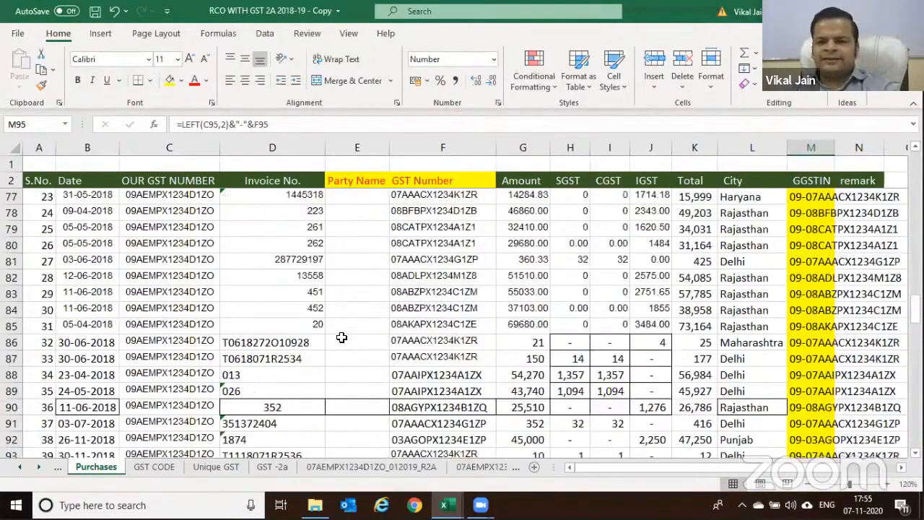
pyautogui.scroll(12, 342, 337)
pyautogui.scroll(13, 424, 334)
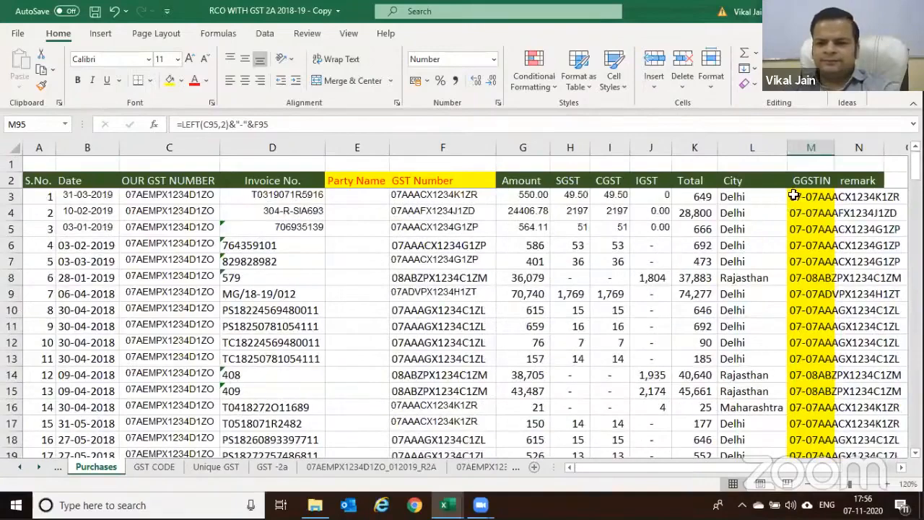
pyautogui.hotkey('ctrl', 'Up')
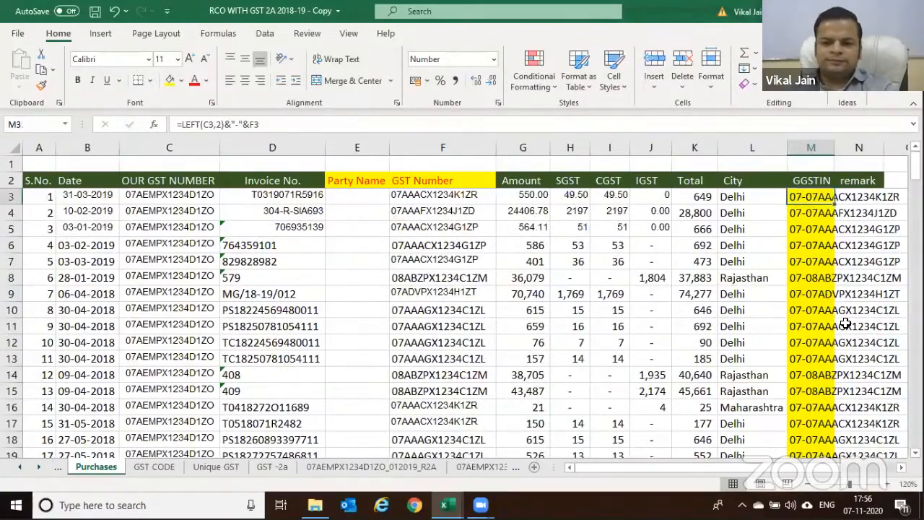
pyautogui.hotkey('ctrl', 'shift', 'Down')
pyautogui.hotkey('ctrl', 'c')
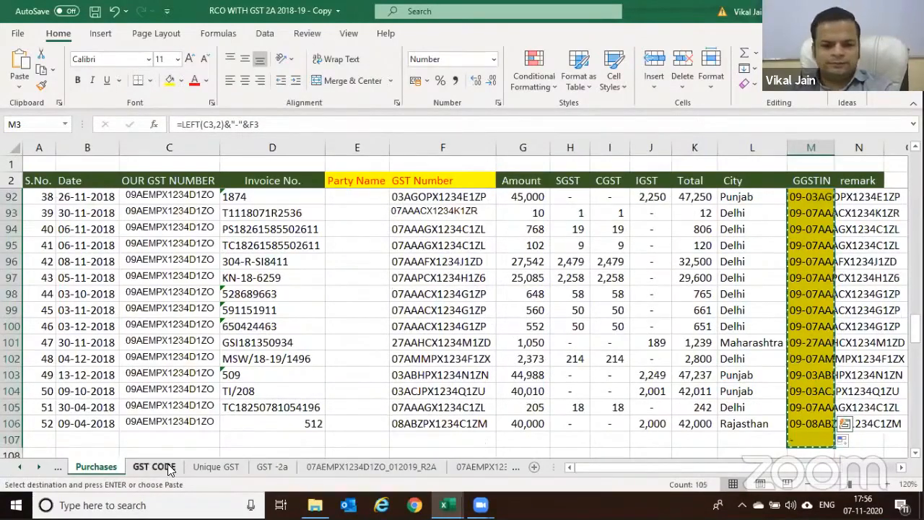
# Clear the old list on Unique GST, then select GST -2a's GGSTIN values in column R
pyautogui.click(209, 466)
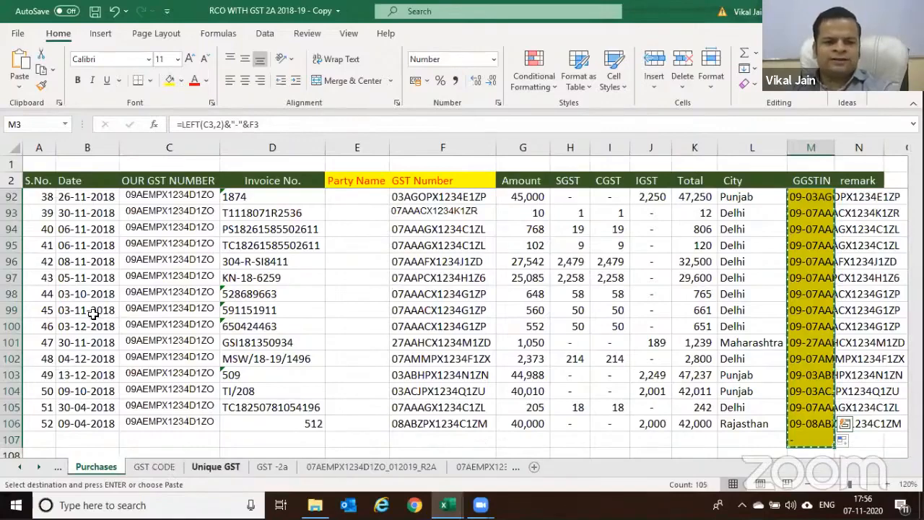
pyautogui.press('Delete')
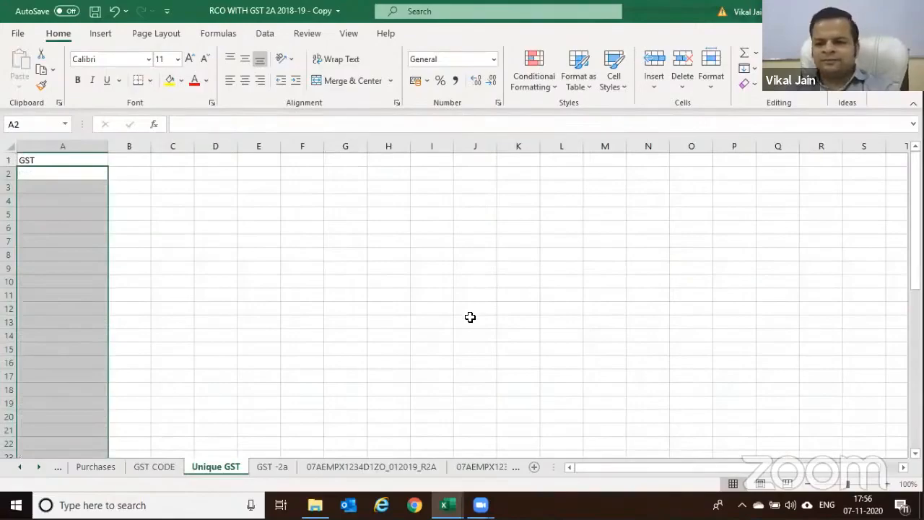
pyautogui.hotkey('ctrl', 'pagedown')
pyautogui.moveTo(775, 204); pyautogui.dragTo(790, 453)
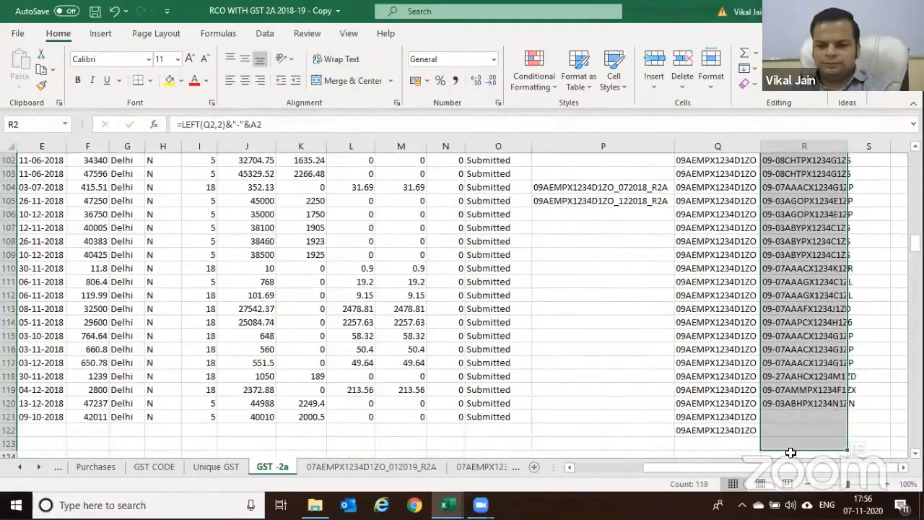
pyautogui.click(793, 417)
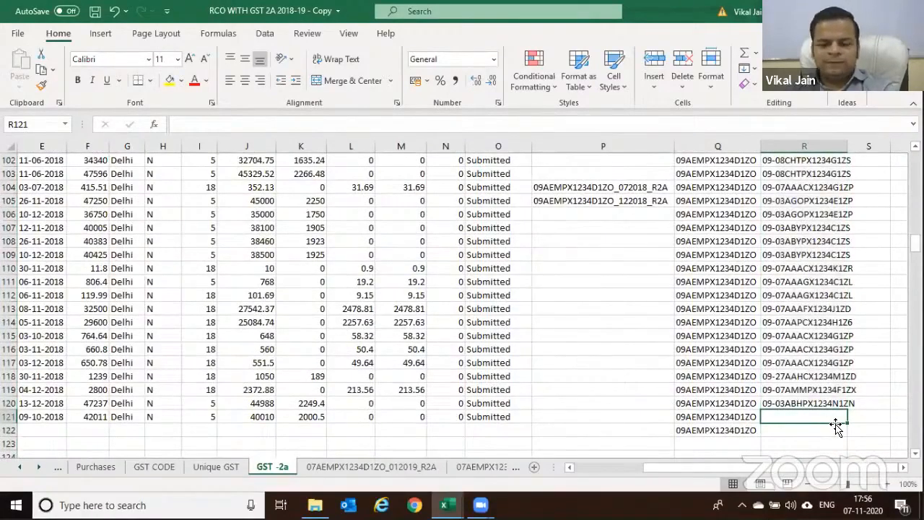
# Copy R120's GGSTIN formula into R121:R122
pyautogui.press('Left')
pyautogui.press('Right')
pyautogui.press('Up')
pyautogui.press('Down')
pyautogui.press('Up')
pyautogui.hotkey('ctrl', 'c')
pyautogui.hotkey('shift', 'Down')
pyautogui.hotkey('shift', 'Down')
pyautogui.press('Return')
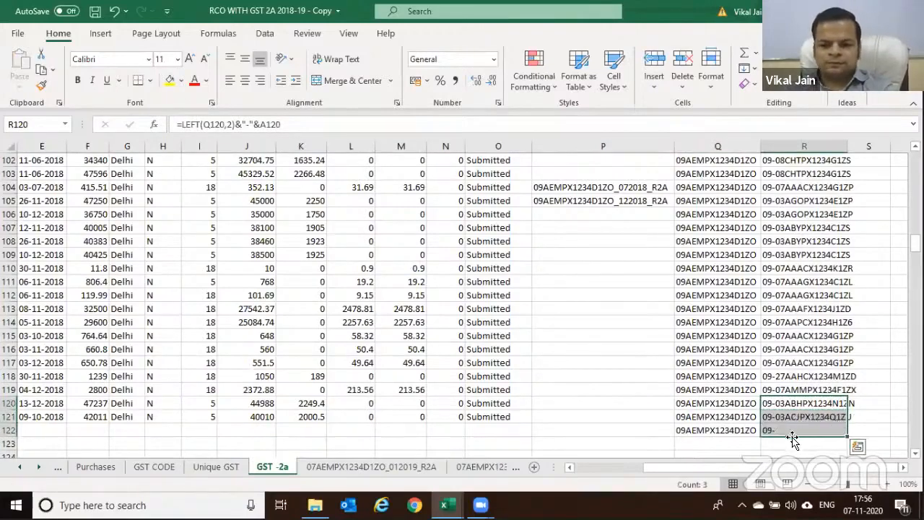
# Delete the stray entries in Q122:R122 and return to the top of the sheet
pyautogui.click(794, 432)
pyautogui.press('Left')
pyautogui.hotkey('shift', 'Right')
pyautogui.press('Delete')
pyautogui.press('Up')
pyautogui.hotkey('ctrl', 'Up')
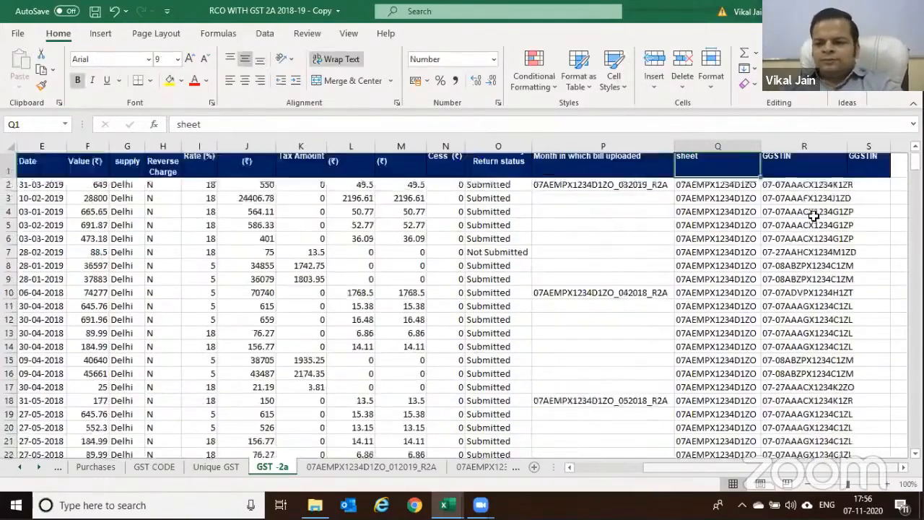
# Paste GST -2a's GGSTIN codes as values into column A of Unique GST
pyautogui.moveTo(801, 203); pyautogui.dragTo(792, 439)
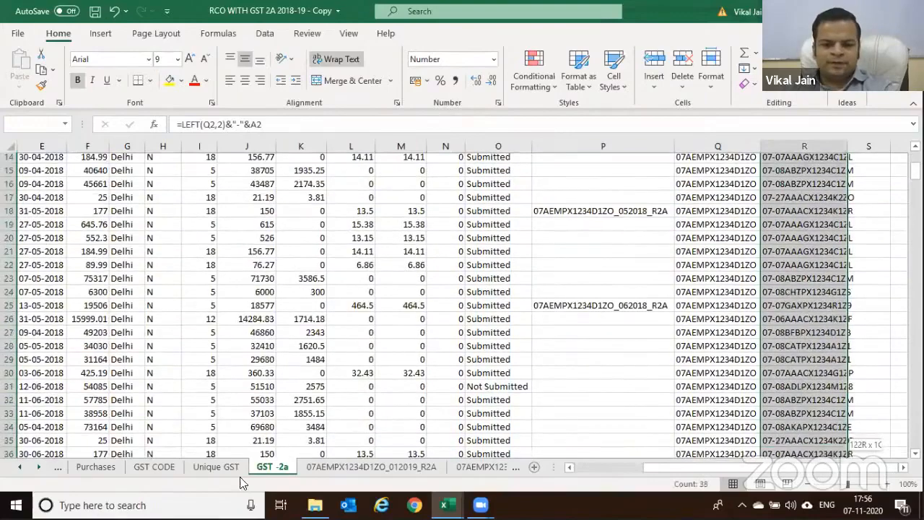
pyautogui.hotkey('shift', 'Down')
pyautogui.hotkey('shift', 'Down')
pyautogui.hotkey('shift', 'Down')
pyautogui.hotkey('shift', 'Down')
pyautogui.hotkey('shift', 'Down')
pyautogui.hotkey('shift', 'Down')
pyautogui.hotkey('shift', 'Down')
pyautogui.hotkey('shift', 'Down')
pyautogui.hotkey('shift', 'Down')
pyautogui.hotkey('ctrl', 'c')
pyautogui.hotkey('ctrl', 'pageup')
pyautogui.hotkey('ctrl', 'alt', 'v')
pyautogui.press('v')
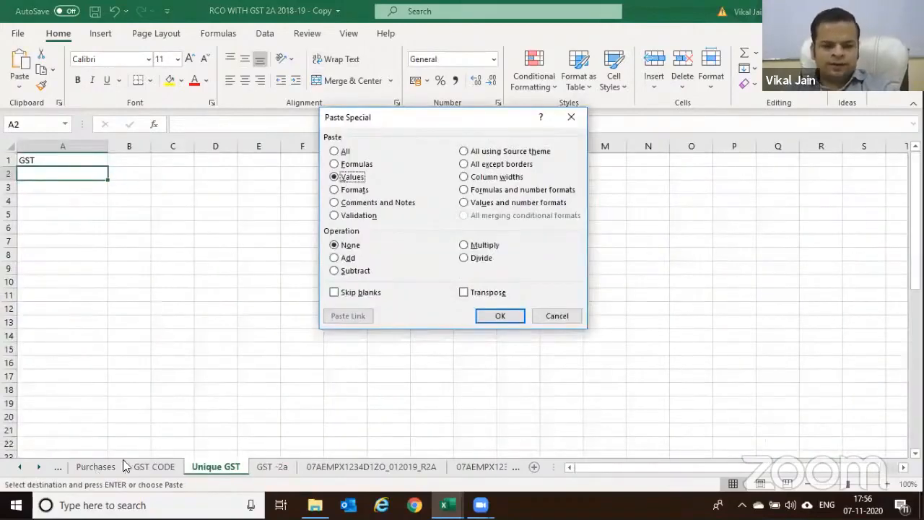
pyautogui.press('Return')
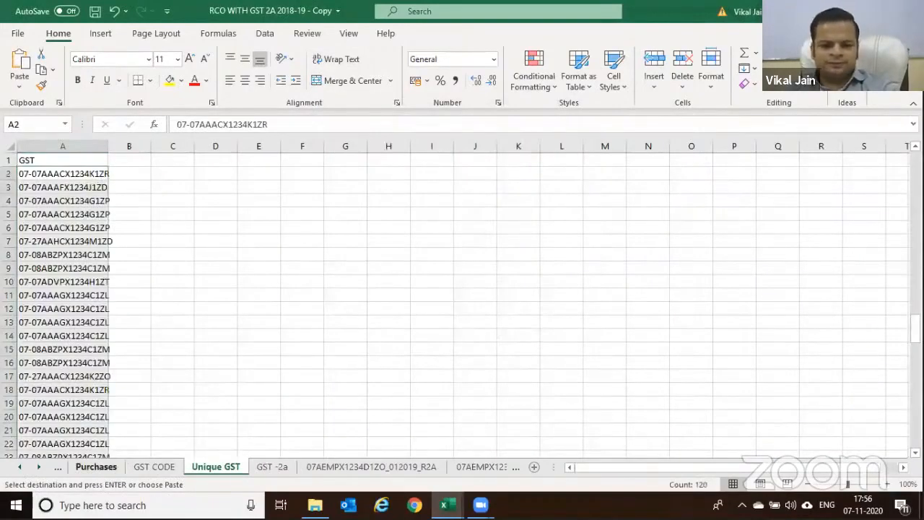
# Paste the Purchases GGSTIN codes below the existing list in column A
pyautogui.hotkey('ctrl', 'pageup')
pyautogui.hotkey('ctrl', 'pageup')
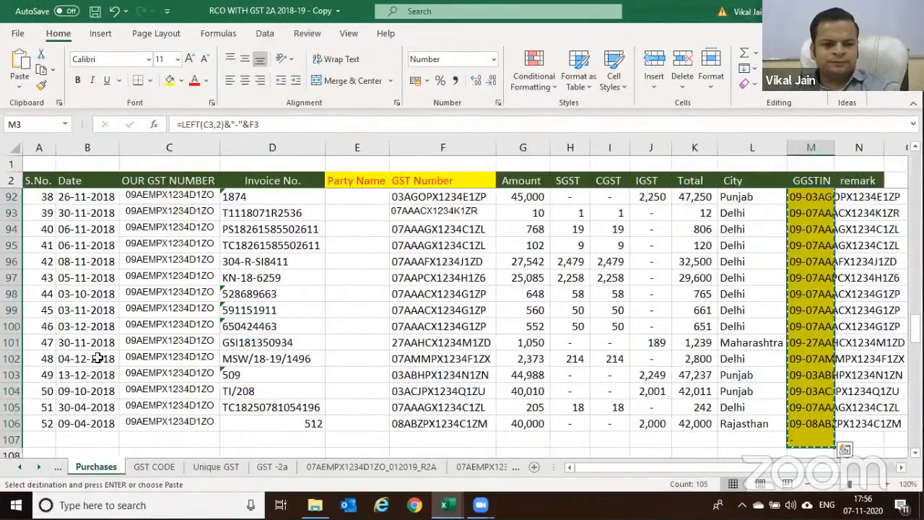
pyautogui.hotkey('ctrl', 'pagedown')
pyautogui.hotkey('ctrl', 'pagedown')
pyautogui.scroll(-20, 77, 344)
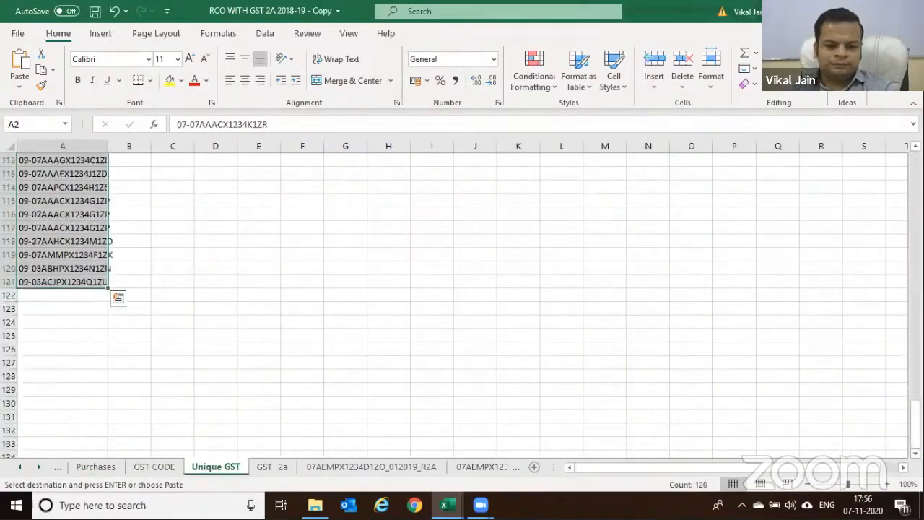
pyautogui.click(63, 295)
pyautogui.hotkey('ctrl', 'alt', 'v')
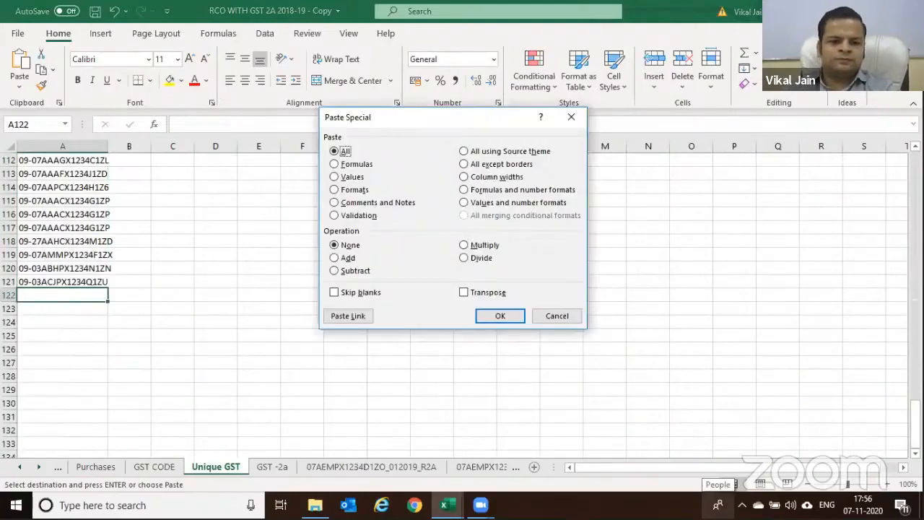
pyautogui.press('Return')
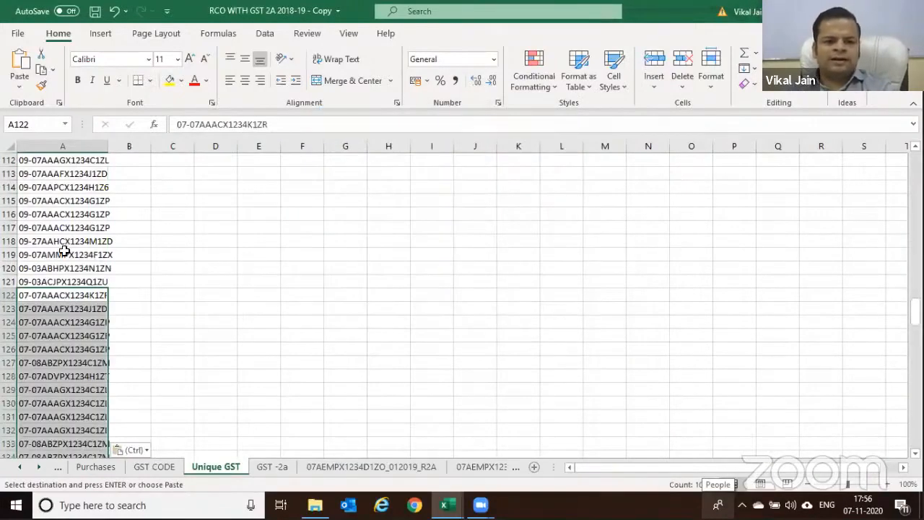
# Select column A and launch Remove Duplicates from the Data tab
pyautogui.scroll(19, 67, 159)
pyautogui.click(63, 147)
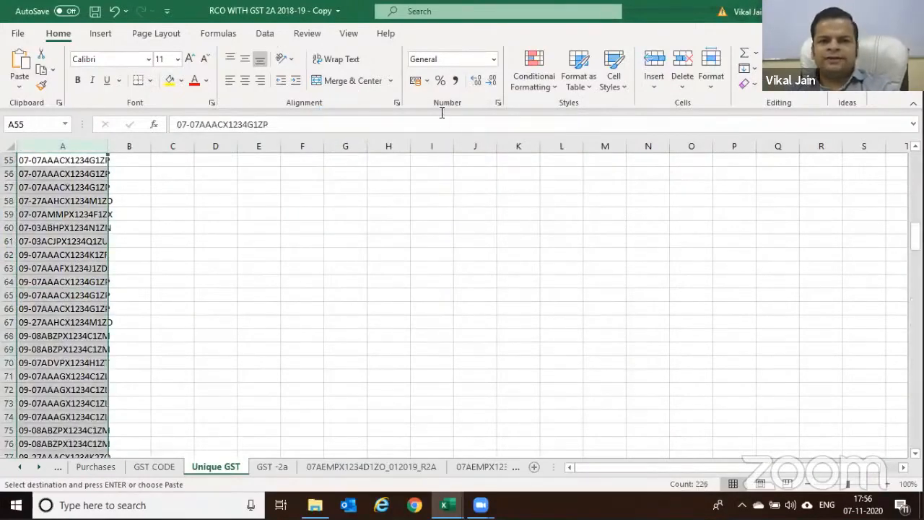
pyautogui.click(265, 34)
pyautogui.click(687, 67)
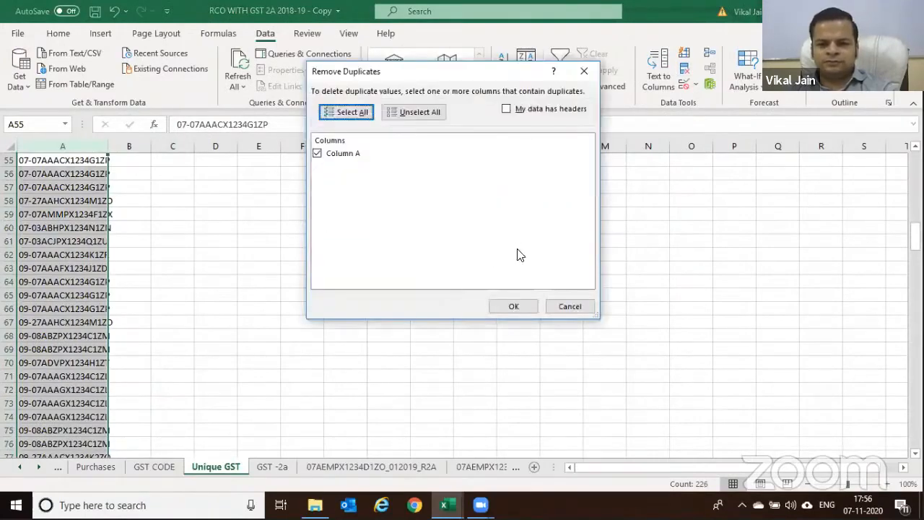
# Confirm duplicate removal, leaving 48 unique GGSTIN codes in Unique GST
pyautogui.click(514, 307)
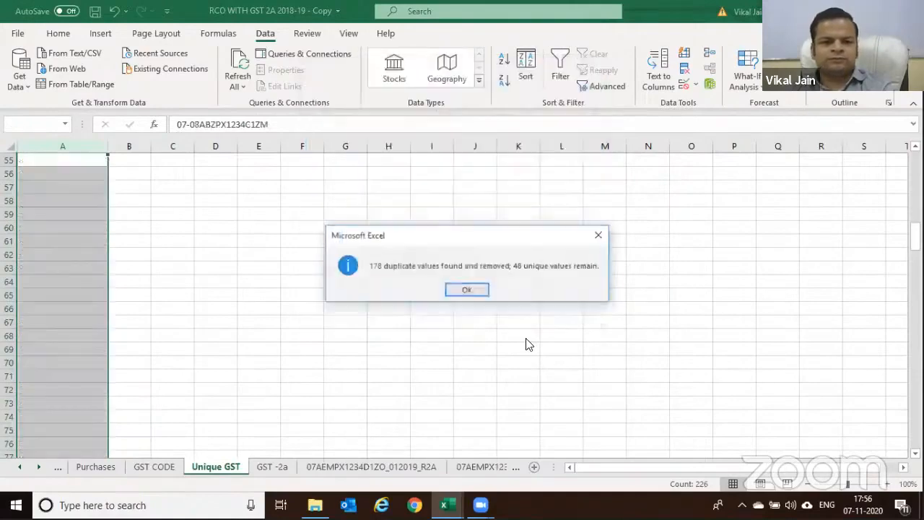
pyautogui.click(476, 290)
pyautogui.scroll(18, 268, 281)
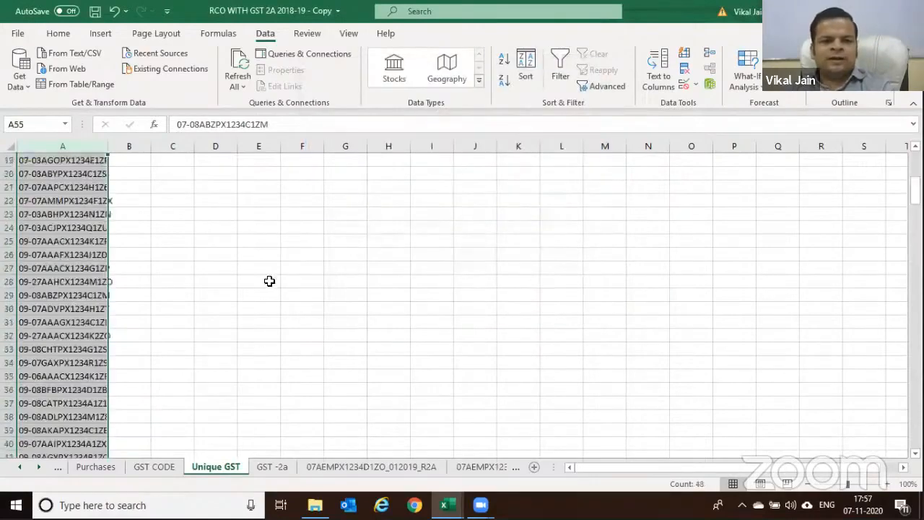
# Copy the unique GGSTIN list and select A8 on the VS file sheet
pyautogui.moveTo(77, 173); pyautogui.dragTo(62, 418)
pyautogui.hotkey('ctrl', 'c')
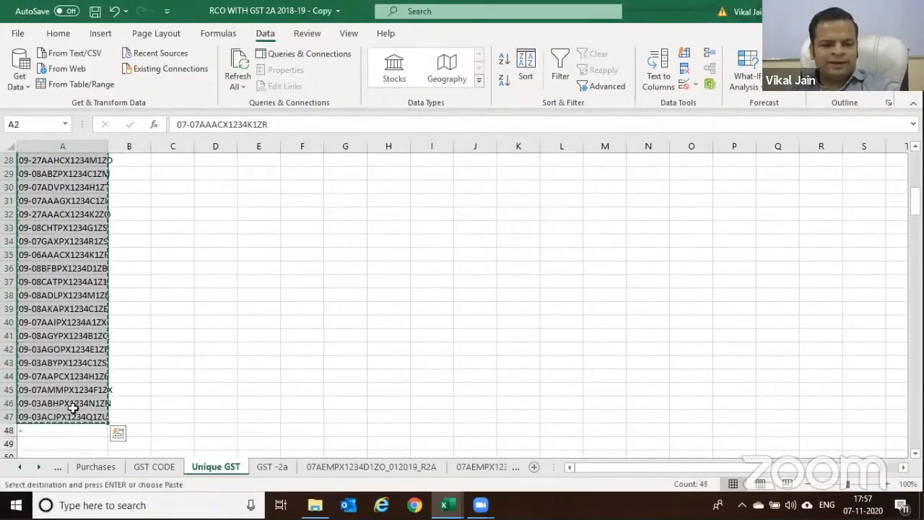
pyautogui.click(23, 469)
pyautogui.click(84, 466)
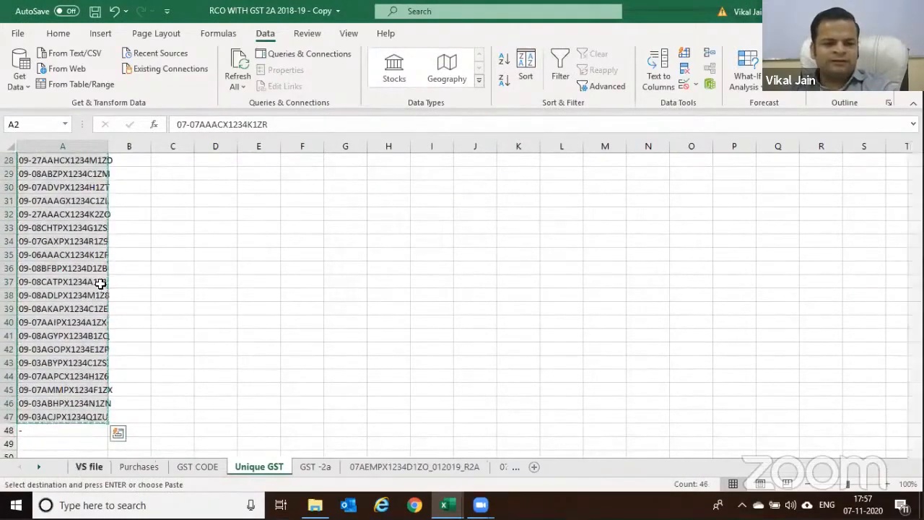
pyautogui.click(141, 257)
# Clear the mis-pasted GST block below A8 in VS file
pyautogui.press('Left')
pyautogui.hotkey('ctrl', 'v')
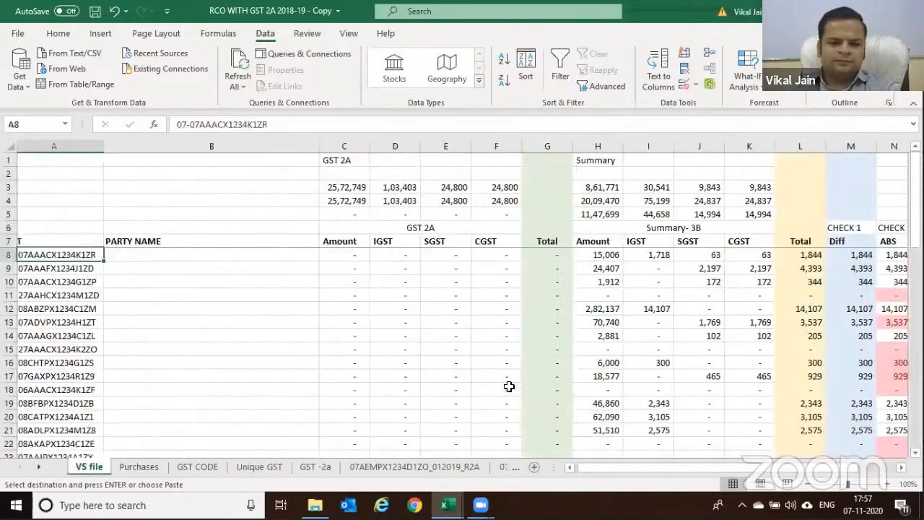
pyautogui.hotkey('ctrl', 'shift', 'Down')
pyautogui.press('Delete')
pyautogui.hotkey('ctrl', 'Up')
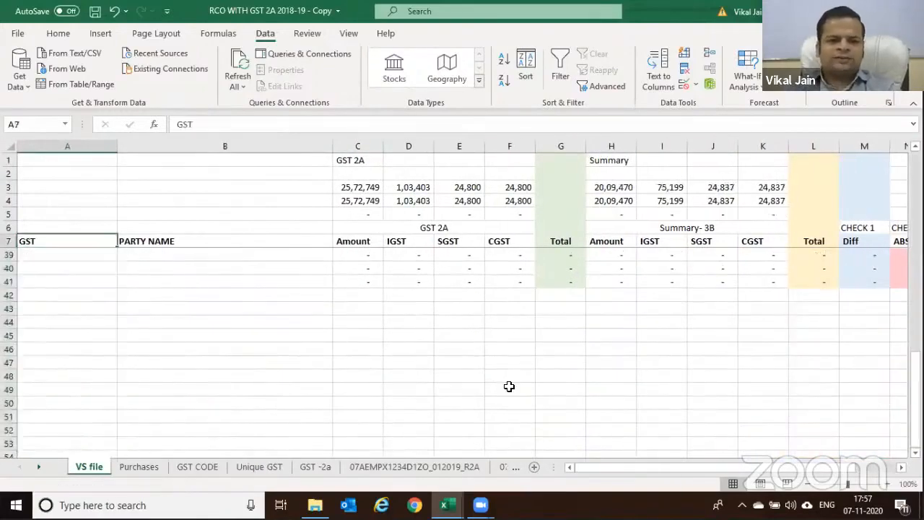
pyautogui.press('Down')
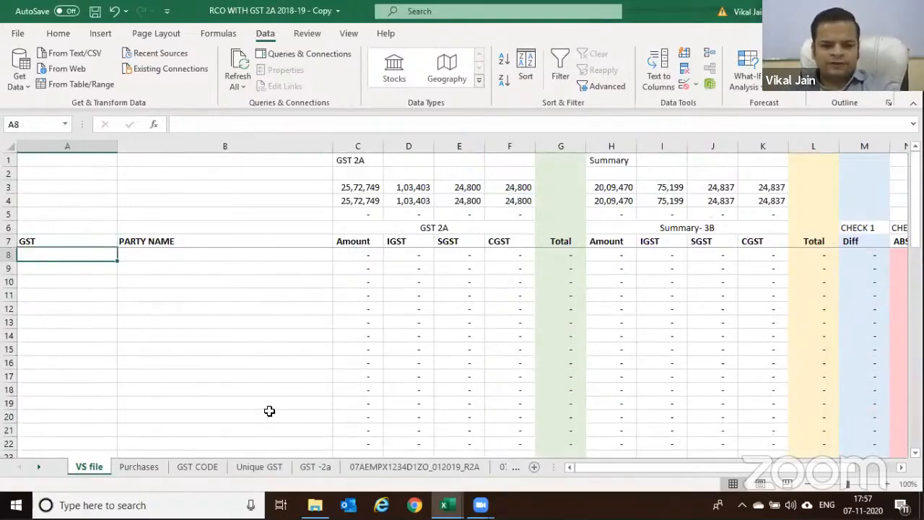
# Re-copy the Unique GST list and paste it into VS file from A8, checking C15's sum
pyautogui.hotkey('ctrl', 'pagedown')
pyautogui.hotkey('ctrl', 'pagedown')
pyautogui.hotkey('ctrl', 'pagedown')
pyautogui.hotkey('ctrl', 'c')
pyautogui.hotkey('ctrl', 'pageup')
pyautogui.hotkey('ctrl', 'pageup')
pyautogui.hotkey('ctrl', 'pageup')
pyautogui.hotkey('ctrl', 'v')
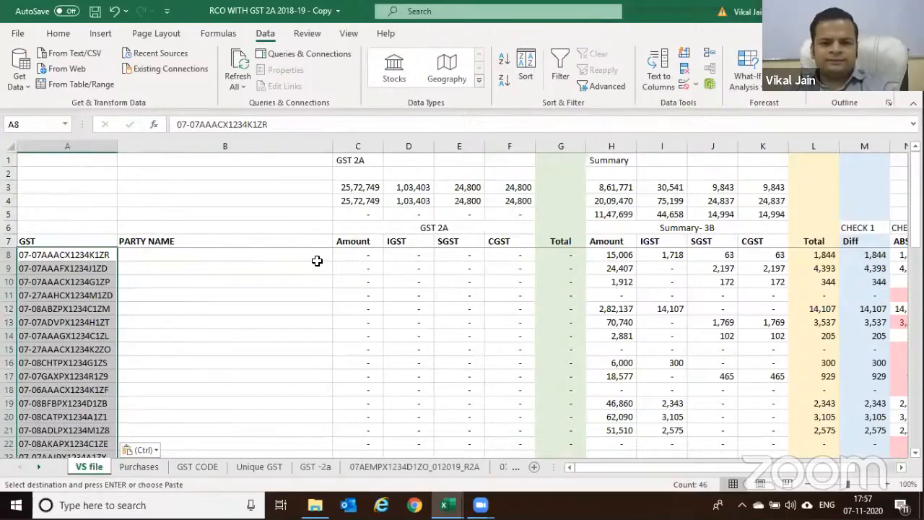
pyautogui.click(367, 273)
pyautogui.scroll(-10, 369, 275)
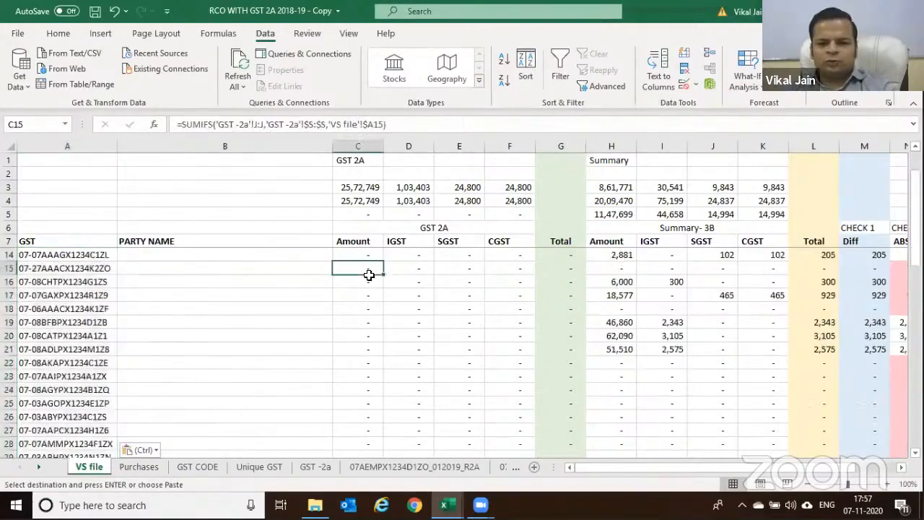
pyautogui.scroll(10, 369, 275)
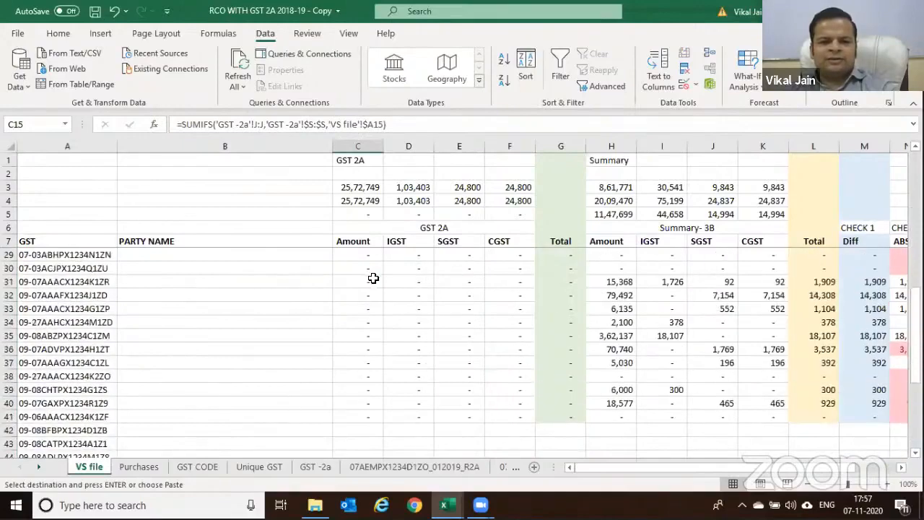
# Begin a SUMIFS formula in VS file cell C8
pyautogui.click(370, 258)
pyautogui.write('=SU')
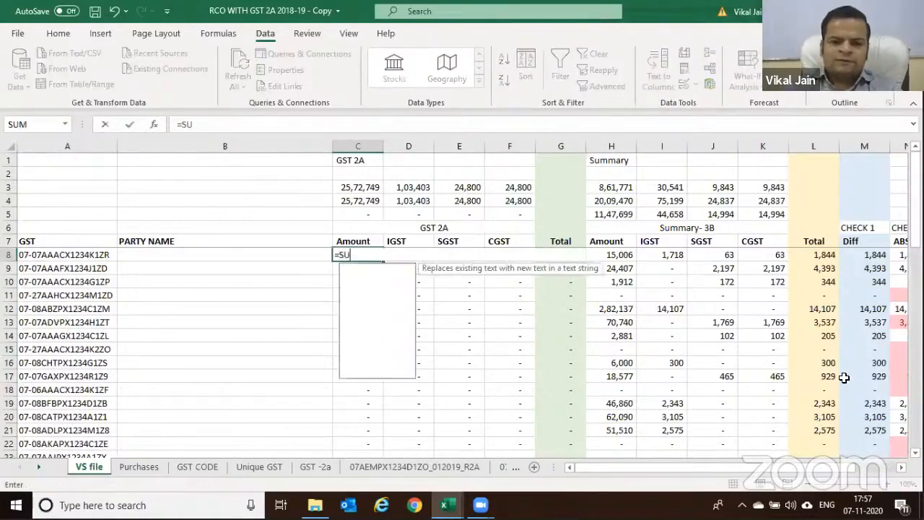
pyautogui.write('M')
pyautogui.press('Down')
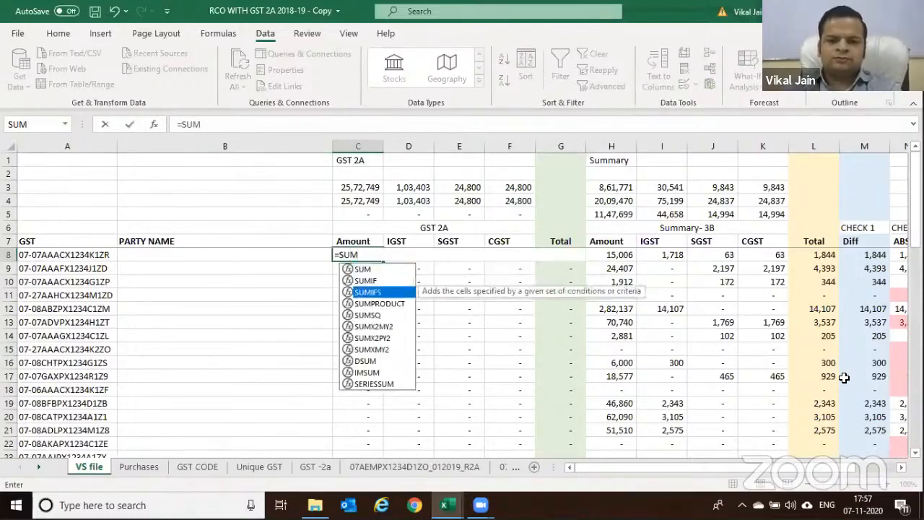
pyautogui.press('Down')
pyautogui.press('Tab')
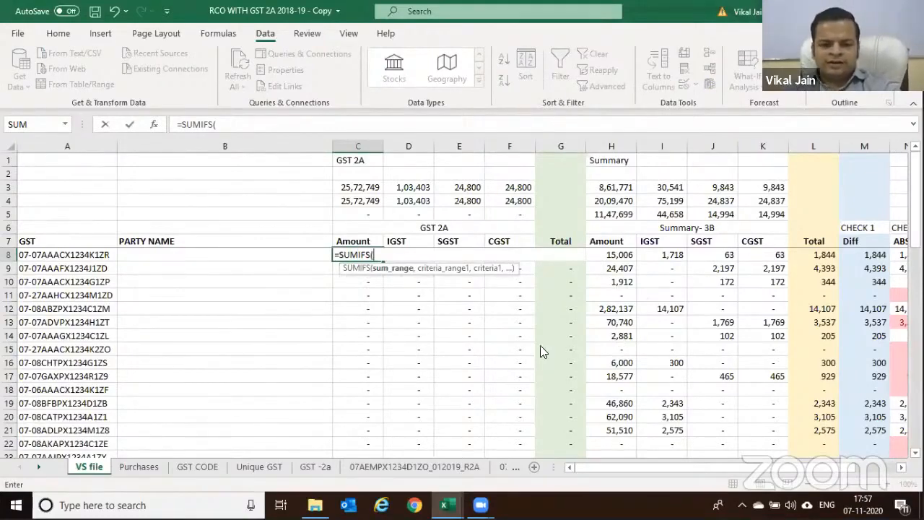
# Complete C8 as =SUMIFS('GST -2a'!J:J,'GST -2a'!R:R,'VS file'!A8), returning 860
pyautogui.hotkey('ctrl', 'pagedown')
pyautogui.hotkey('ctrl', 'pagedown')
pyautogui.hotkey('ctrl', 'pagedown')
pyautogui.hotkey('ctrl', 'pagedown')
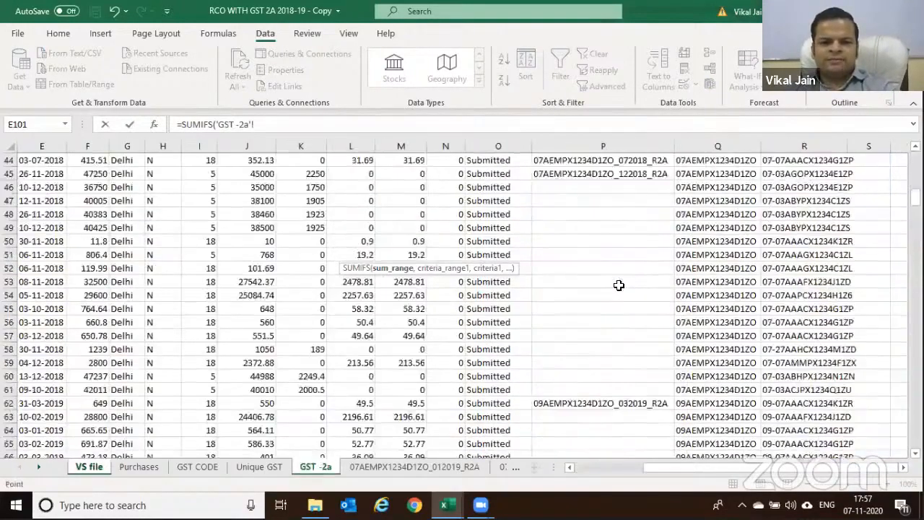
pyautogui.scroll(20, 619, 285)
pyautogui.click(250, 146)
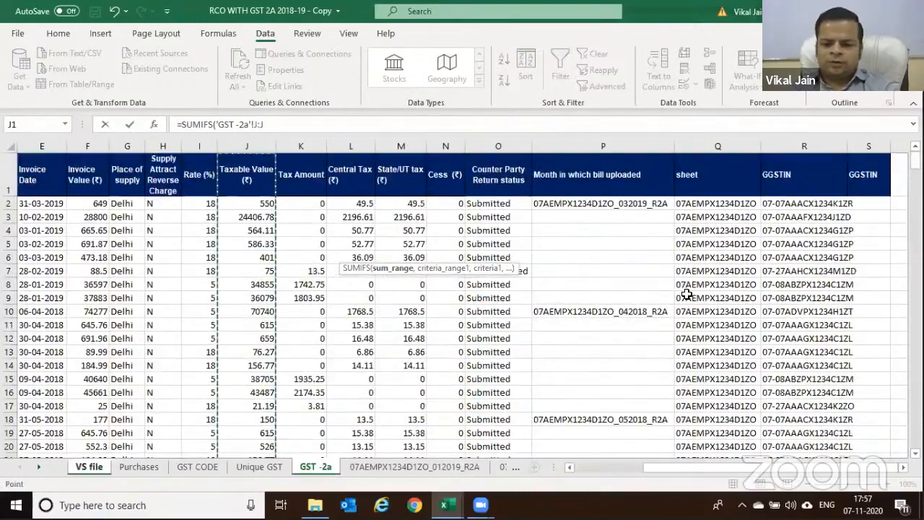
pyautogui.write(',')
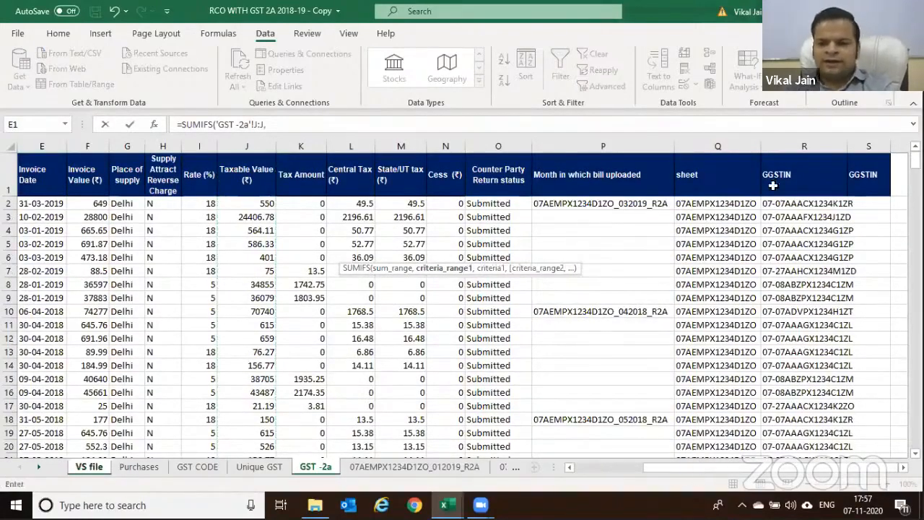
pyautogui.click(793, 145)
pyautogui.write(',')
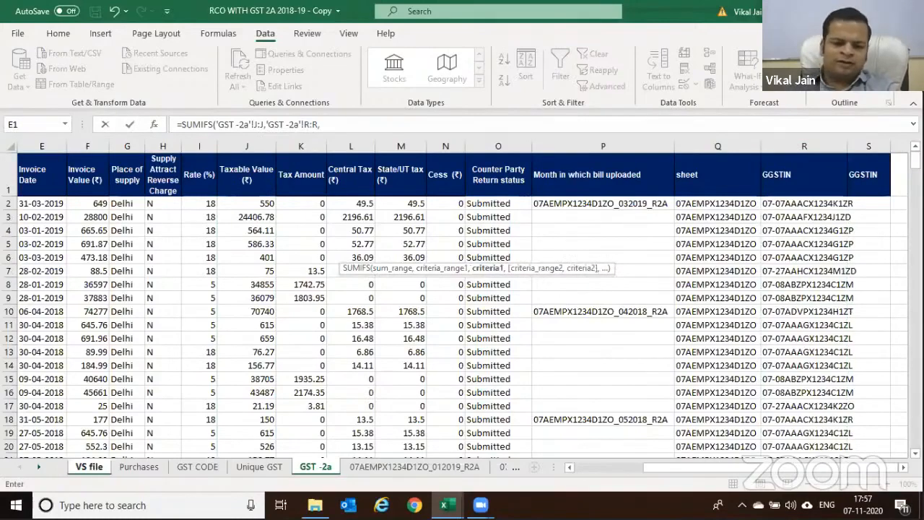
pyautogui.click(88, 466)
pyautogui.click(65, 254)
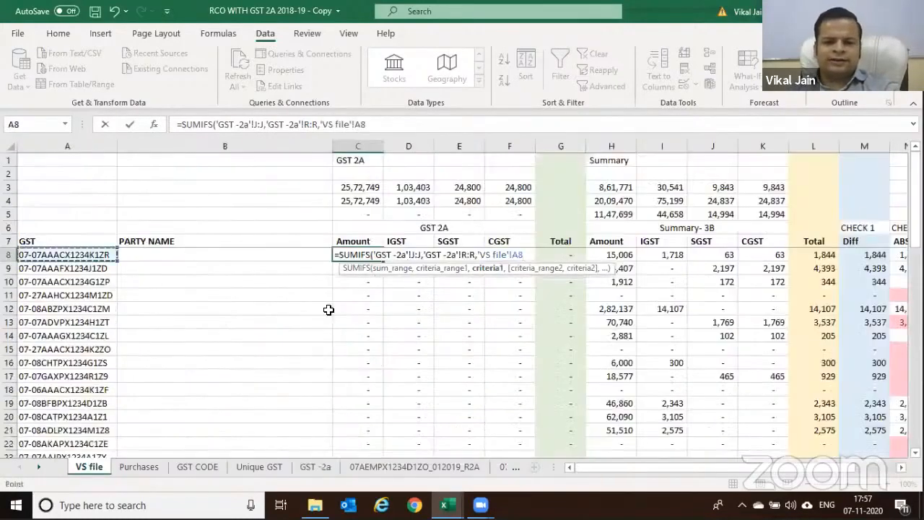
pyautogui.press('Return')
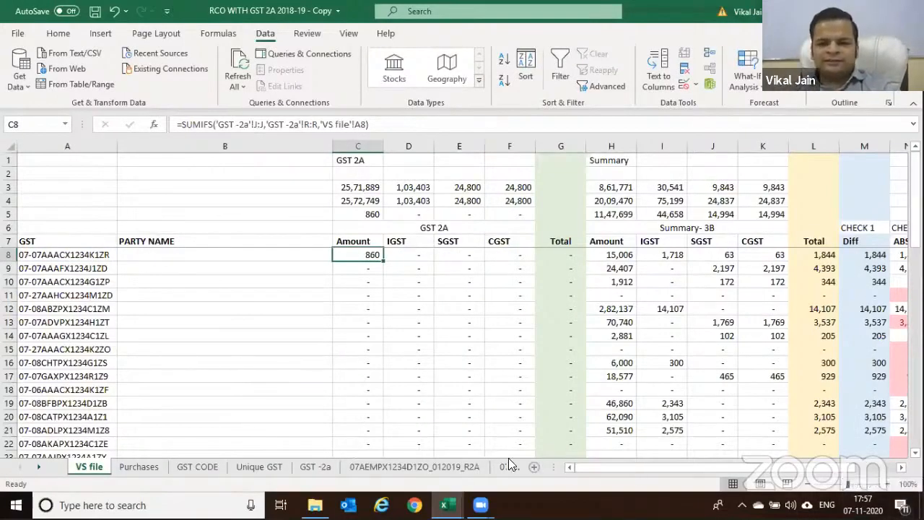
# Review C8's formula references, then return to the GST -2a sheet
pyautogui.press('F2')
pyautogui.press('Escape')
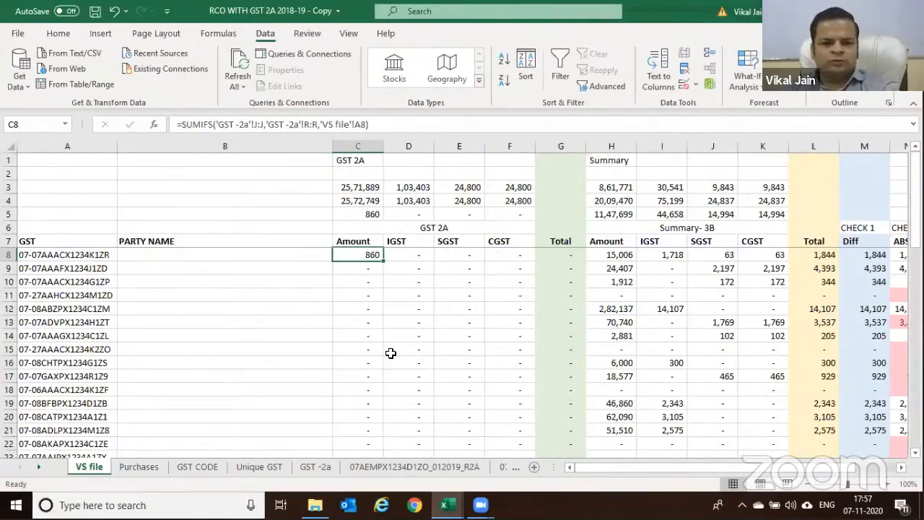
pyautogui.hotkey('ctrl', 'pagedown')
pyautogui.hotkey('ctrl', 'pagedown')
pyautogui.hotkey('ctrl', 'pagedown')
pyautogui.hotkey('ctrl', 'pagedown')
pyautogui.click(286, 179)
pyautogui.click(402, 172)
# Check the GST -2a tax headings and copy C8's SUMIFS formula text
pyautogui.click(452, 174)
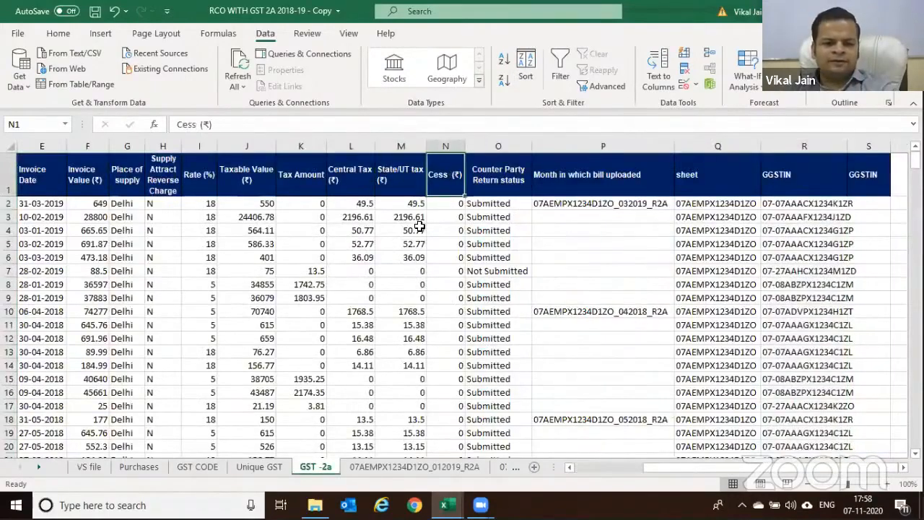
pyautogui.hotkey('ctrl', 'pageup')
pyautogui.hotkey('ctrl', 'pageup')
pyautogui.hotkey('ctrl', 'pageup')
pyautogui.hotkey('ctrl', 'pageup')
pyautogui.press('F2')
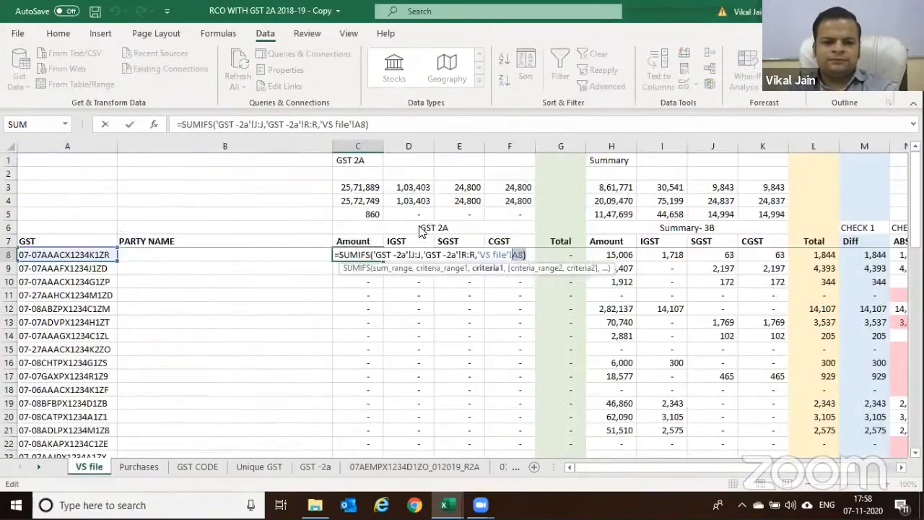
pyautogui.click(421, 254)
pyautogui.press('F2')
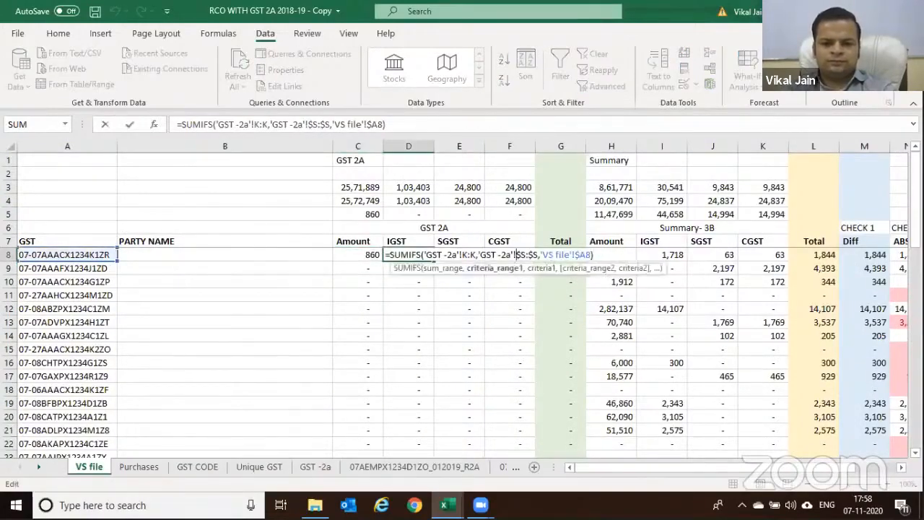
pyautogui.click(372, 256)
pyautogui.press('F2')
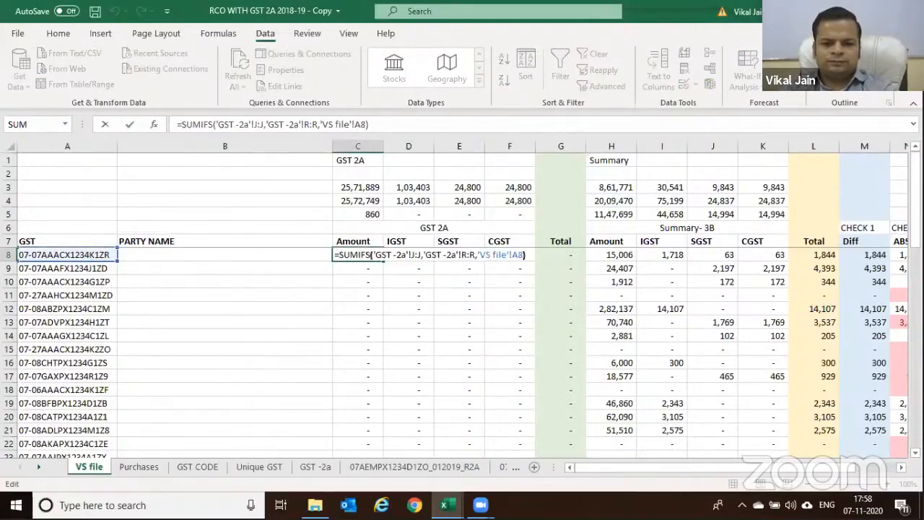
pyautogui.hotkey('shift', 'Left')
pyautogui.hotkey('shift', 'Left')
pyautogui.hotkey('shift', 'Left')
pyautogui.hotkey('shift', 'Left')
pyautogui.hotkey('shift', 'Left')
pyautogui.hotkey('shift', 'Left')
pyautogui.hotkey('shift', 'Left')
pyautogui.hotkey('shift', 'Left')
pyautogui.hotkey('shift', 'Left')
pyautogui.hotkey('shift', 'Left')
pyautogui.hotkey('shift', 'Left')
pyautogui.hotkey('shift', 'Left')
pyautogui.hotkey('shift', 'Left')
pyautogui.hotkey('shift', 'Left')
pyautogui.hotkey('shift', 'Left')
pyautogui.hotkey('shift', 'Left')
pyautogui.hotkey('shift', 'Left')
pyautogui.hotkey('shift', 'Left')
pyautogui.hotkey('shift', 'Left')
pyautogui.hotkey('shift', 'Left')
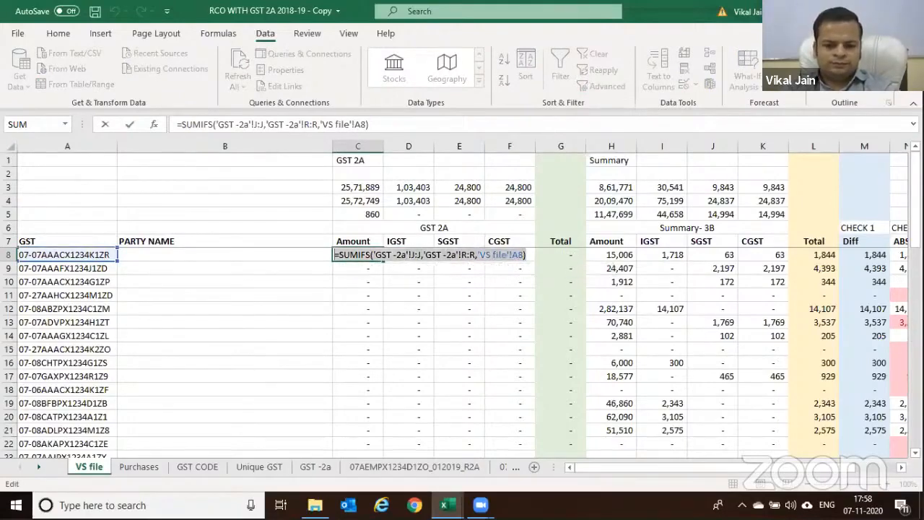
pyautogui.press('Return')
pyautogui.press('Up')
pyautogui.press('F2')
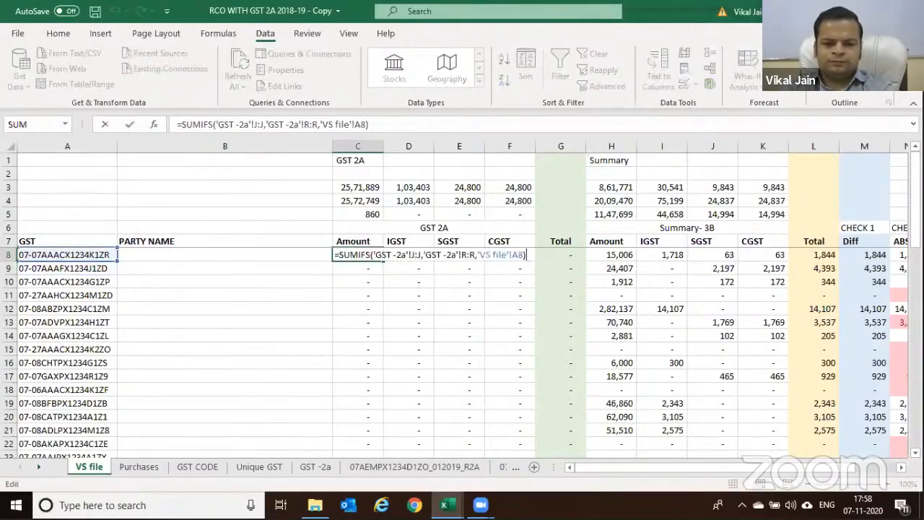
pyautogui.hotkey('shift', 'Left')
pyautogui.hotkey('shift', 'Left')
pyautogui.hotkey('shift', 'Left')
pyautogui.hotkey('shift', 'Left')
pyautogui.hotkey('shift', 'Left')
pyautogui.hotkey('shift', 'Left')
pyautogui.hotkey('shift', 'Left')
pyautogui.hotkey('shift', 'Left')
pyautogui.hotkey('shift', 'Left')
pyautogui.hotkey('shift', 'Left')
pyautogui.hotkey('shift', 'Left')
pyautogui.hotkey('shift', 'Left')
pyautogui.hotkey('shift', 'Left')
pyautogui.hotkey('shift', 'Left')
pyautogui.hotkey('shift', 'Left')
pyautogui.hotkey('shift', 'Left')
pyautogui.hotkey('shift', 'Left')
pyautogui.hotkey('shift', 'Left')
pyautogui.hotkey('shift', 'Left')
pyautogui.hotkey('shift', 'Left')
pyautogui.press('Escape')
# Paste C8's SUMIFS into D8 and change its sum range to column L
pyautogui.press('F2')
pyautogui.press('Tab')
pyautogui.press('F2')
pyautogui.hotkey('shift', 'Home')
pyautogui.hotkey('ctrl', 'v')
pyautogui.press('Left')
pyautogui.press('Left')
pyautogui.press('Left')
pyautogui.press('Left')
pyautogui.press('Left')
pyautogui.press('Left')
pyautogui.press('Left')
pyautogui.press('Left')
pyautogui.press('Left')
pyautogui.press('Left')
pyautogui.press('Left')
pyautogui.press('Left')
pyautogui.press('Left')
pyautogui.press('Left')
pyautogui.press('Left')
pyautogui.press('Left')
pyautogui.press('Left')
pyautogui.press('Left')
pyautogui.press('Left')
pyautogui.press('Left')
pyautogui.press('Delete')
pyautogui.write('Il')
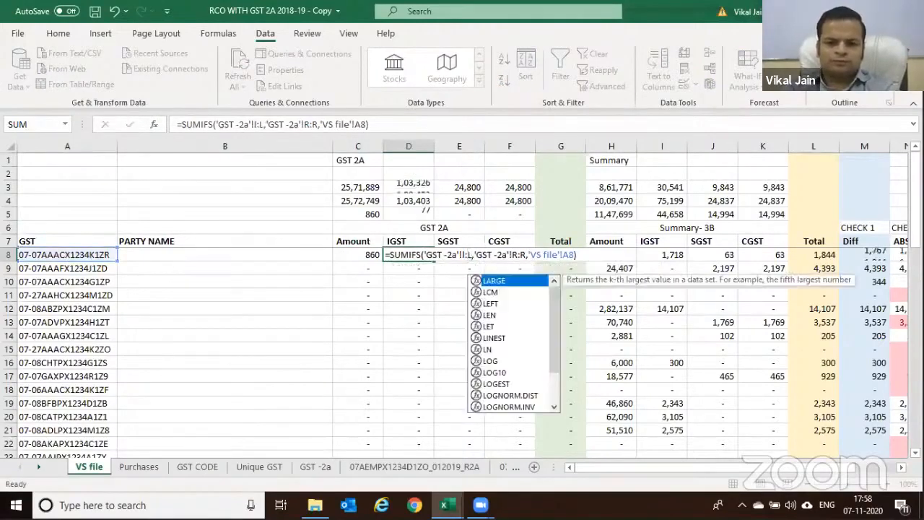
pyautogui.press('Return')
pyautogui.press('Up')
pyautogui.press('Right')
# Put the SUMIFS into E8 with its sum range changed to column M
pyautogui.press('F2')
pyautogui.press('Left')
pyautogui.moveTo(640, 255); pyautogui.dragTo(436, 254)
pyautogui.hotkey('ctrl', 'v')
pyautogui.press('Left')
pyautogui.press('Left')
pyautogui.press('Left')
pyautogui.press('Left')
pyautogui.press('Left')
pyautogui.press('Left')
pyautogui.press('Left')
pyautogui.press('Left')
pyautogui.press('Left')
pyautogui.press('Left')
pyautogui.press('Left')
pyautogui.press('Left')
pyautogui.press('Left')
pyautogui.press('Left')
pyautogui.press('Left')
pyautogui.press('Left')
pyautogui.press('Left')
pyautogui.press('Left')
pyautogui.press('Left')
pyautogui.press('Left')
pyautogui.press('BackSpace')
pyautogui.write('M:')
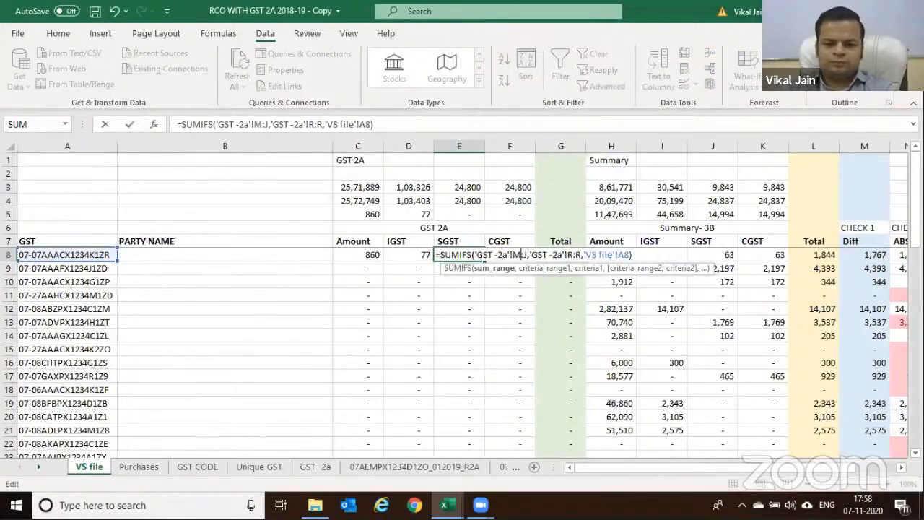
pyautogui.write('M')
pyautogui.press('Return')
pyautogui.press('Up')
pyautogui.press('Right')
pyautogui.press('F2')
# Copy the D8:E8 formulas one column right into E8:F8
pyautogui.press('Escape')
pyautogui.press('Left')
pyautogui.press('Left')
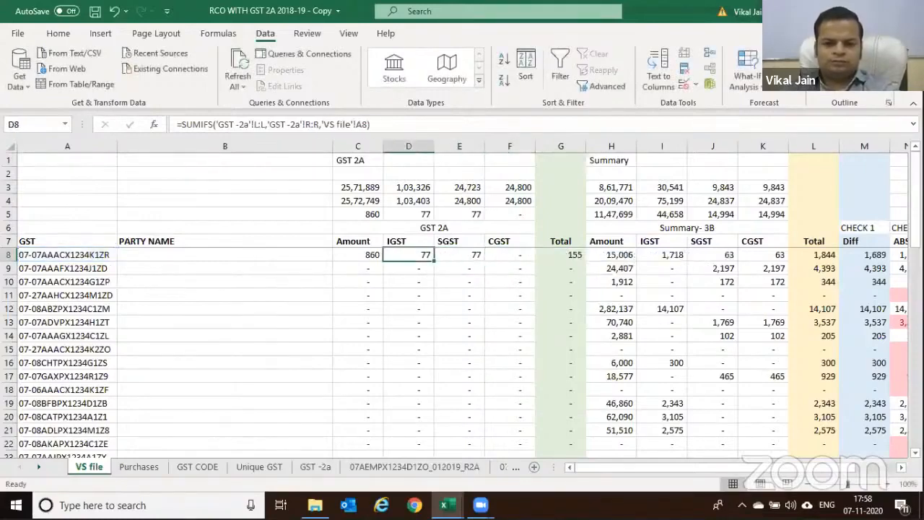
pyautogui.hotkey('shift', 'Right')
pyautogui.hotkey('ctrl', 'c')
pyautogui.press('Right')
pyautogui.hotkey('ctrl', 'v')
pyautogui.press('Left')
pyautogui.press('Delete')
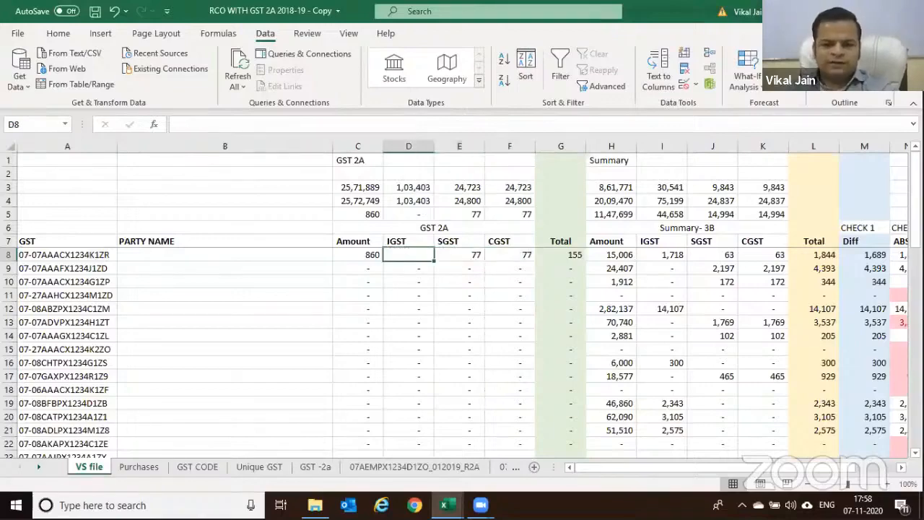
# Confirm Tax Amount is column K in GST -2a and redo D8's SUMIFS to sum K:K
pyautogui.click(316, 467)
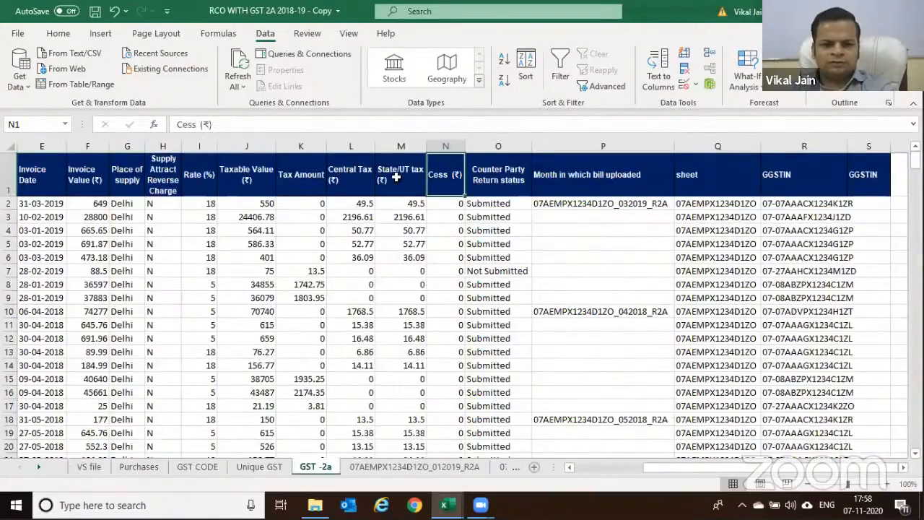
pyautogui.click(306, 186)
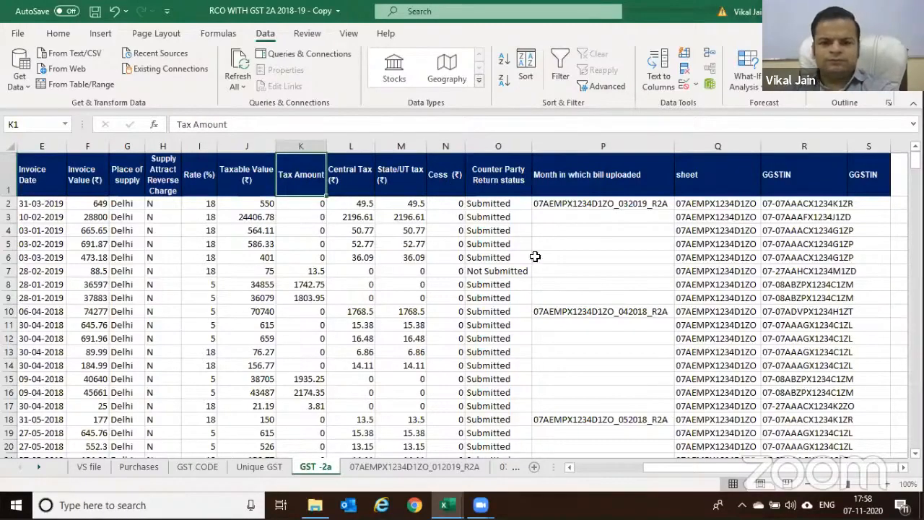
pyautogui.hotkey('ctrl', 'pageup')
pyautogui.hotkey('ctrl', 'pageup')
pyautogui.hotkey('ctrl', 'pageup')
pyautogui.hotkey('ctrl', 'pageup')
pyautogui.press('Left')
pyautogui.press('F2')
pyautogui.hotkey('shift', 'Home')
pyautogui.hotkey('ctrl', 'c')
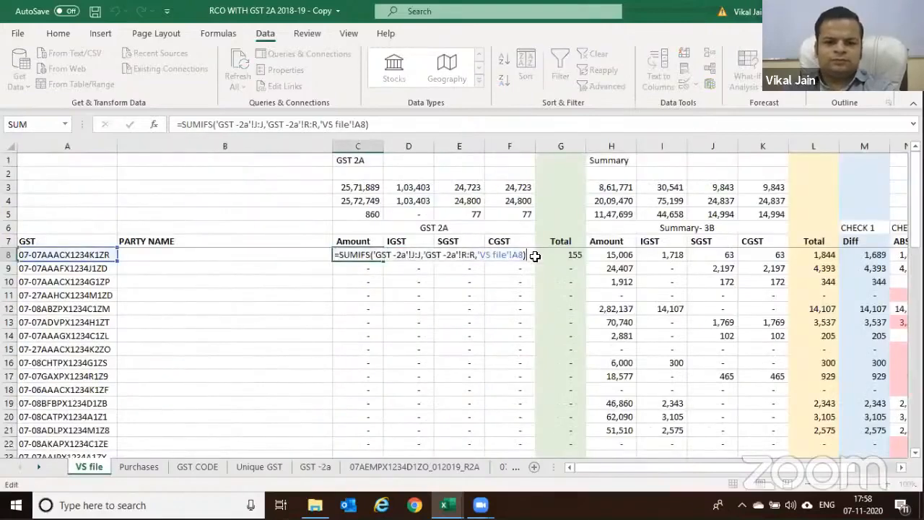
pyautogui.press('Tab')
pyautogui.press('F2')
pyautogui.hotkey('ctrl', 'v')
pyautogui.press('Left')
pyautogui.press('Left')
pyautogui.press('Left')
pyautogui.press('Left')
pyautogui.press('Left')
pyautogui.press('Left')
pyautogui.press('Left')
pyautogui.press('Left')
pyautogui.press('Left')
pyautogui.press('Left')
pyautogui.press('Left')
pyautogui.press('Left')
pyautogui.press('Left')
pyautogui.press('Left')
pyautogui.press('Left')
pyautogui.press('Left')
pyautogui.press('Left')
pyautogui.press('Left')
pyautogui.press('Left')
pyautogui.press('Left')
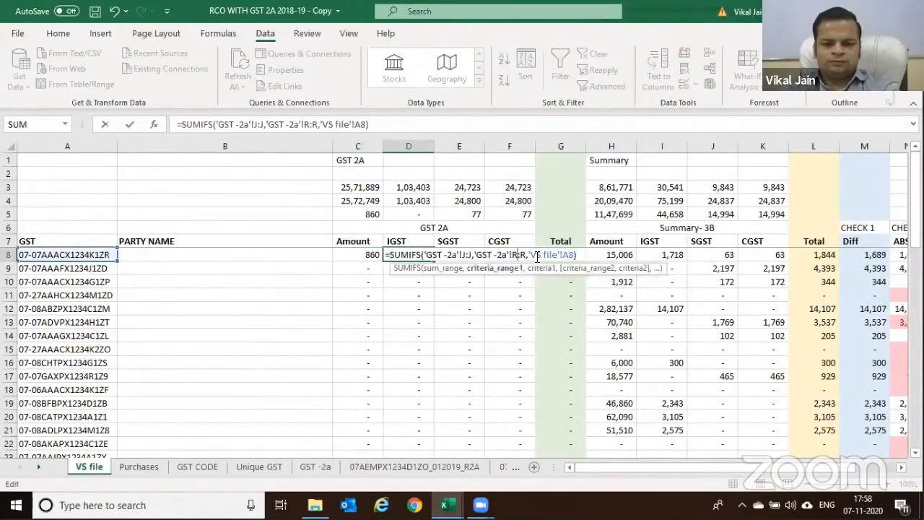
pyautogui.press('BackSpace')
pyautogui.write('k')
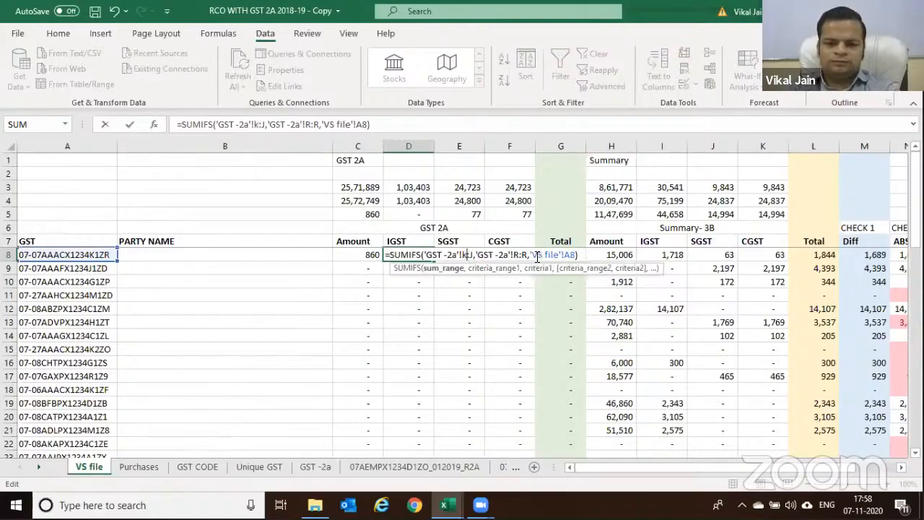
pyautogui.write('k')
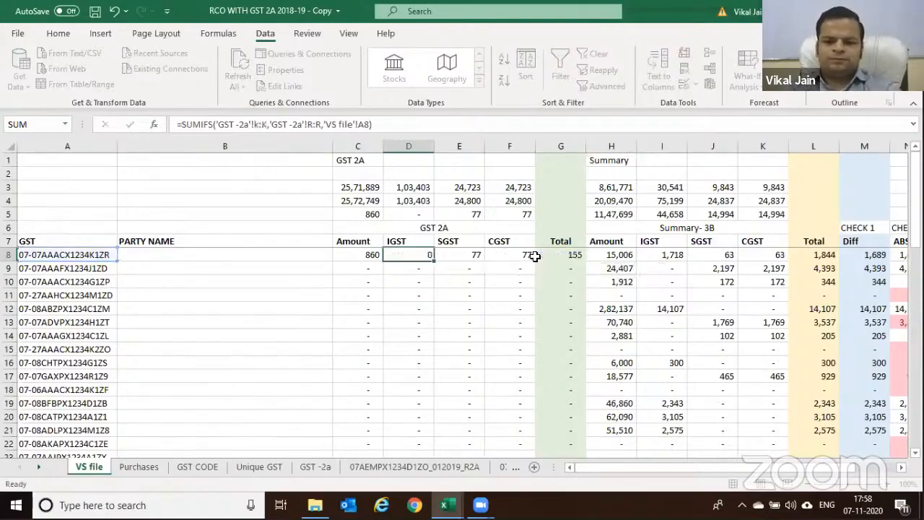
pyautogui.hotkey('shift', 'Tab')
# Fill the C8:F8 SUMIFS formulas down to row 41 and spot-check A8, C8, E8, F8
pyautogui.hotkey('shift', 'Right')
pyautogui.hotkey('shift', 'Right')
pyautogui.hotkey('shift', 'Right')
pyautogui.doubleClick(535, 259)
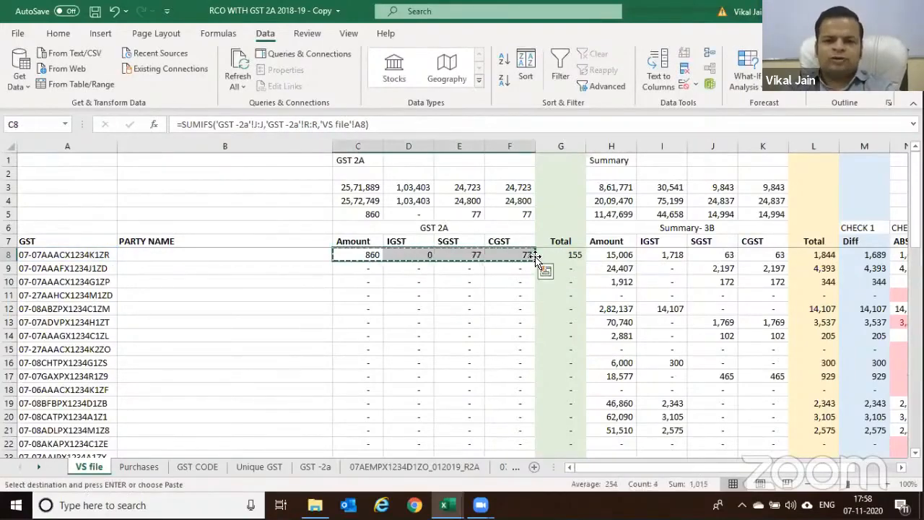
pyautogui.scroll(2, 535, 256)
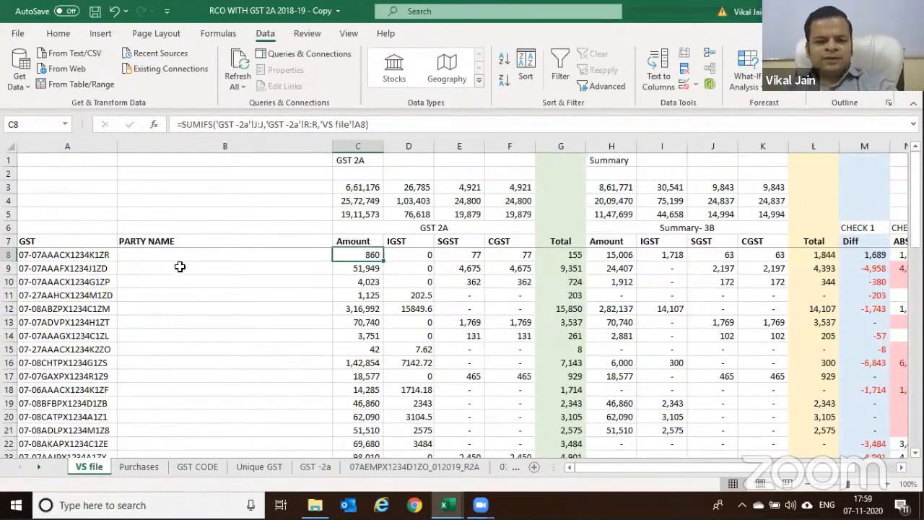
pyautogui.click(65, 255)
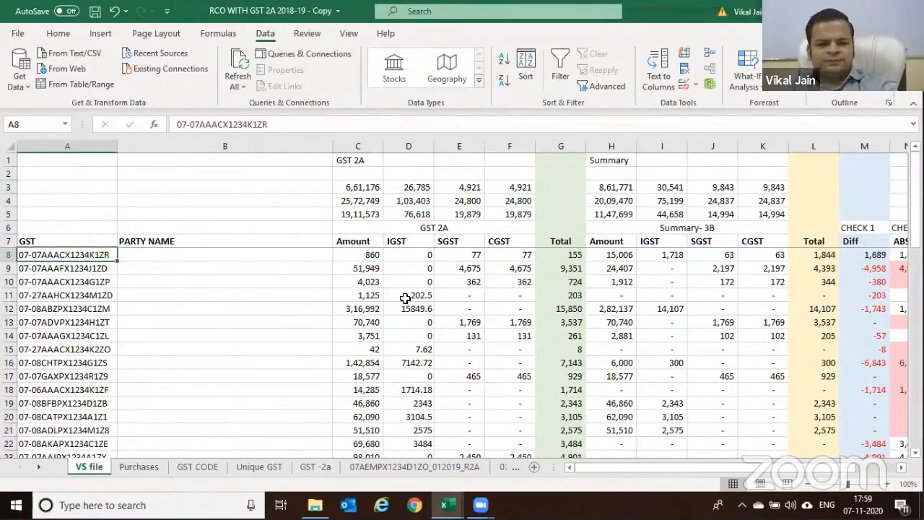
pyautogui.click(368, 254)
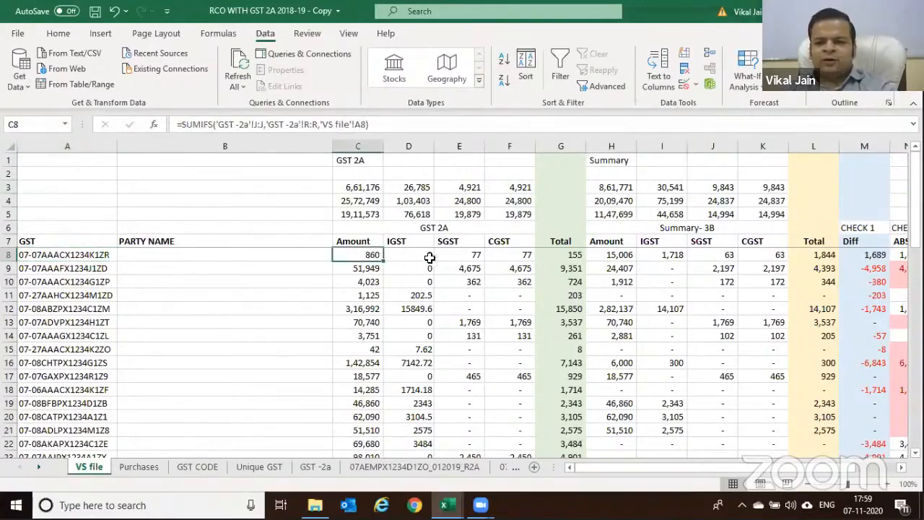
pyautogui.click(459, 254)
pyautogui.click(498, 255)
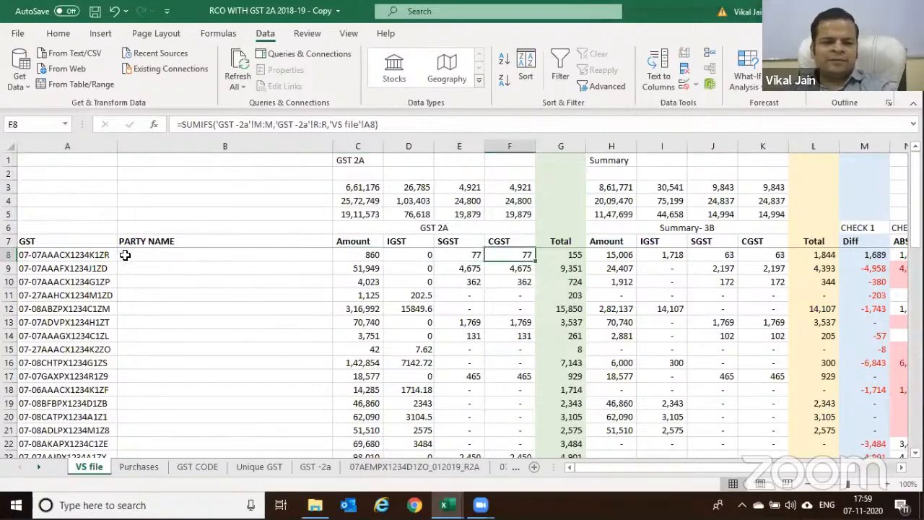
pyautogui.scroll(-6, 126, 260)
pyautogui.scroll(-3, 127, 267)
pyautogui.scroll(-2, 357, 293)
# Copy row 41's C41:O41 formulas and select the rows below, hitting an overlap error
pyautogui.scroll(1, 366, 280)
pyautogui.moveTo(364, 295); pyautogui.dragTo(642, 296)
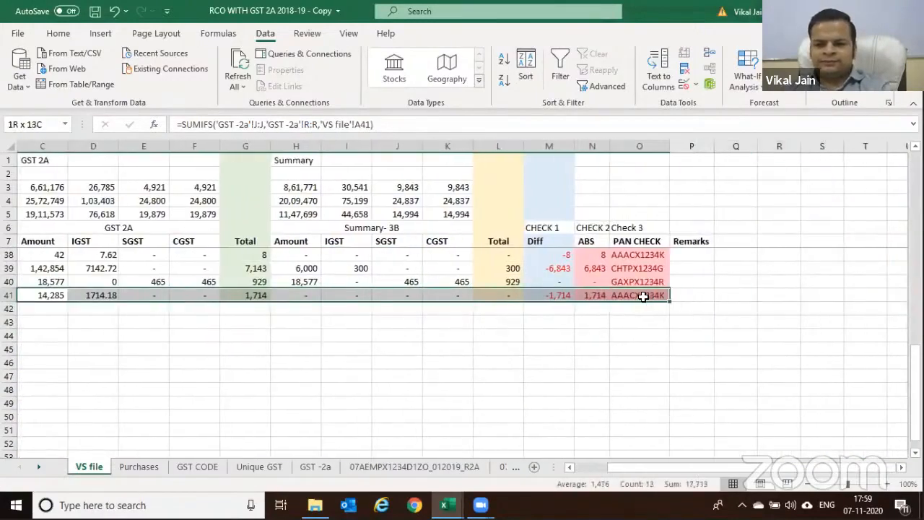
pyautogui.hotkey('ctrl', 'c')
pyautogui.press('Home')
pyautogui.press('Down')
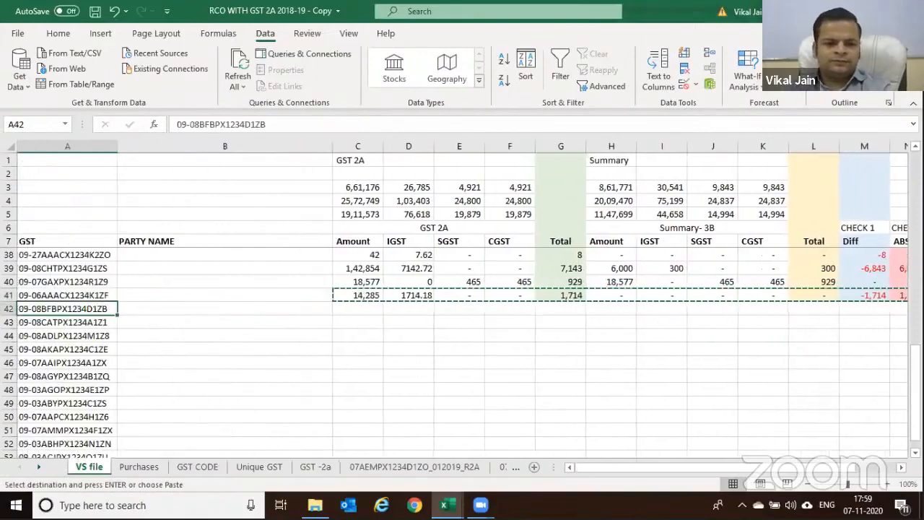
pyautogui.hotkey('ctrl', 'Down')
pyautogui.press('Right')
pyautogui.press('Right')
pyautogui.press('Right')
pyautogui.press('Right')
pyautogui.press('Left')
pyautogui.press('Right')
pyautogui.hotkey('ctrl', 'shift', 'Up')
pyautogui.hotkey('ctrl', 'shift', 'Right')
pyautogui.hotkey('ctrl', 'v')
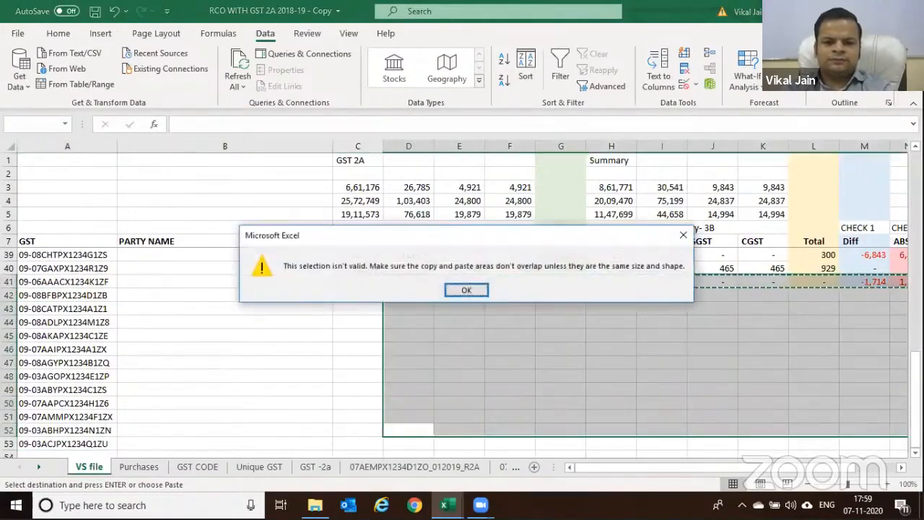
# Reselect C42:O52 and paste row 41's formulas, then inspect row 12's Total
pyautogui.press('Return')
pyautogui.press('Left')
pyautogui.hotkey('ctrl', 'shift', 'Up')
pyautogui.hotkey('ctrl', 'shift', 'Right')
pyautogui.hotkey('ctrl', 'v')
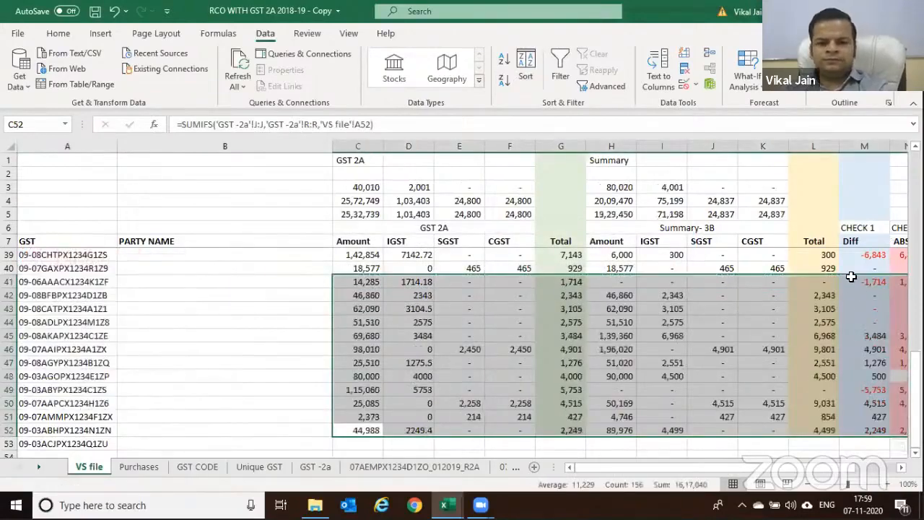
pyautogui.scroll(10, 563, 292)
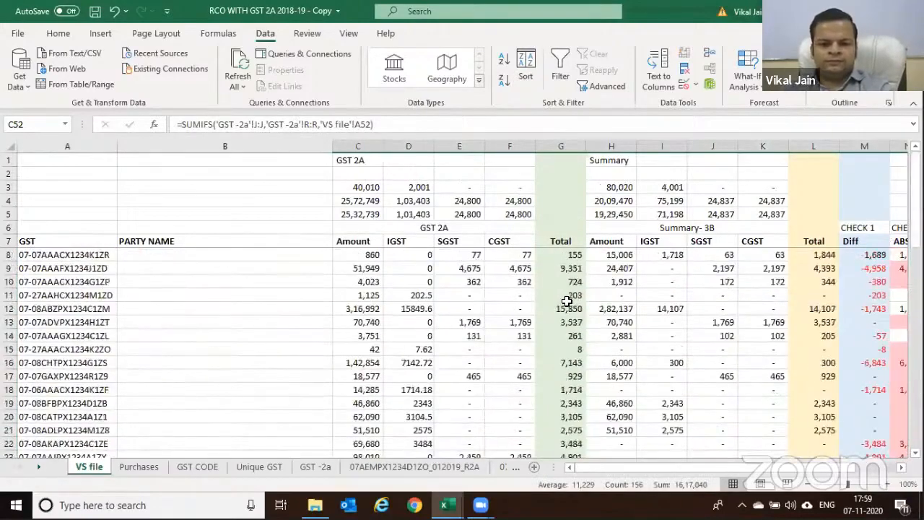
pyautogui.click(566, 307)
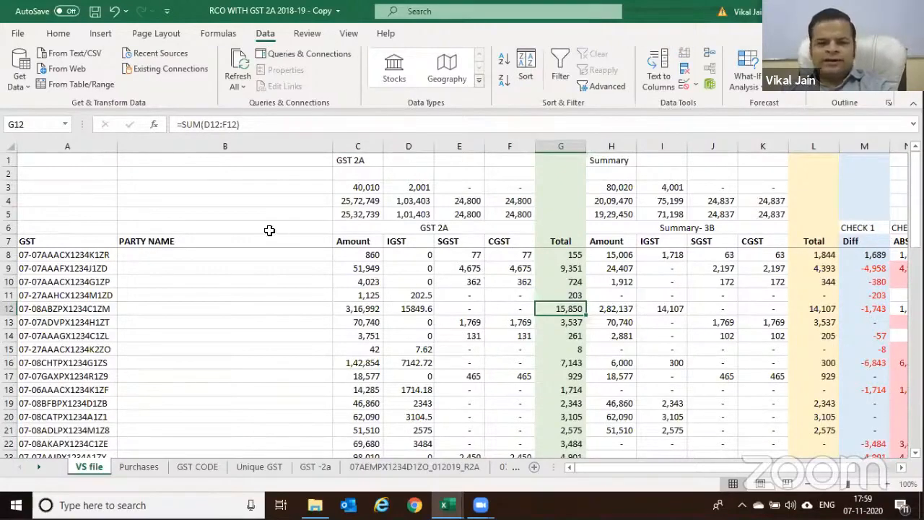
pyautogui.press('Right')
pyautogui.press('Right')
pyautogui.press('Right')
pyautogui.press('Right')
pyautogui.press('Right')
pyautogui.press('Right')
pyautogui.press('Right')
pyautogui.press('Right')
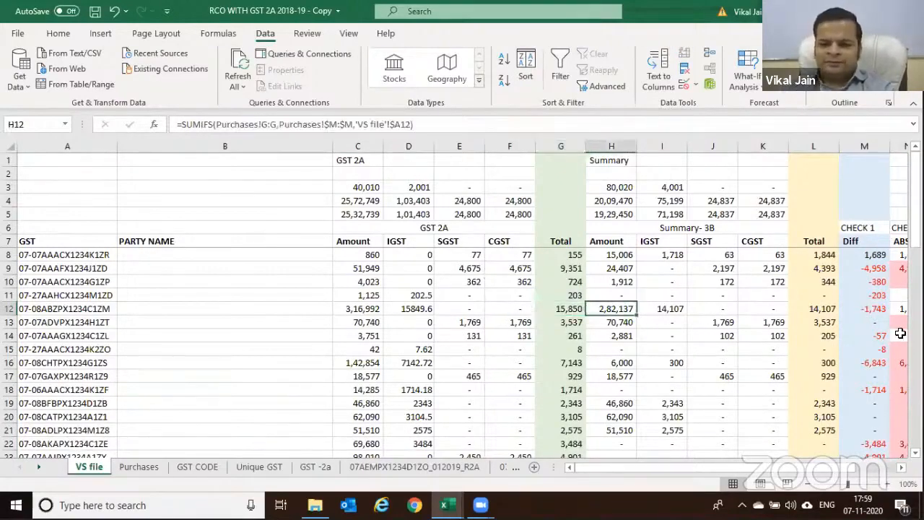
pyautogui.press('F2')
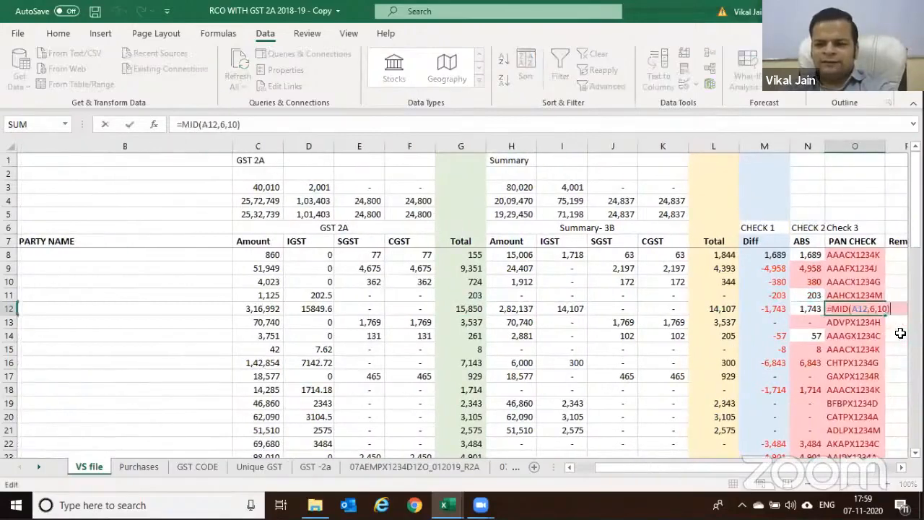
pyautogui.press('Home')
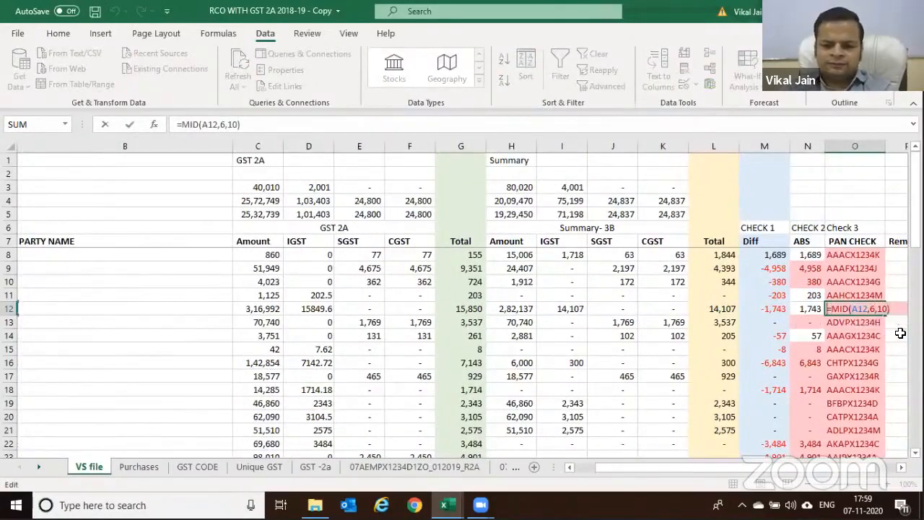
pyautogui.press('Escape')
pyautogui.press('Up')
pyautogui.press('Up')
pyautogui.press('Up')
pyautogui.press('Up')
pyautogui.press('Up')
pyautogui.press('Up')
pyautogui.press('Down')
pyautogui.hotkey('shift', 'space')
pyautogui.hotkey('ctrl', 'shift', 'l')
pyautogui.press('Up')
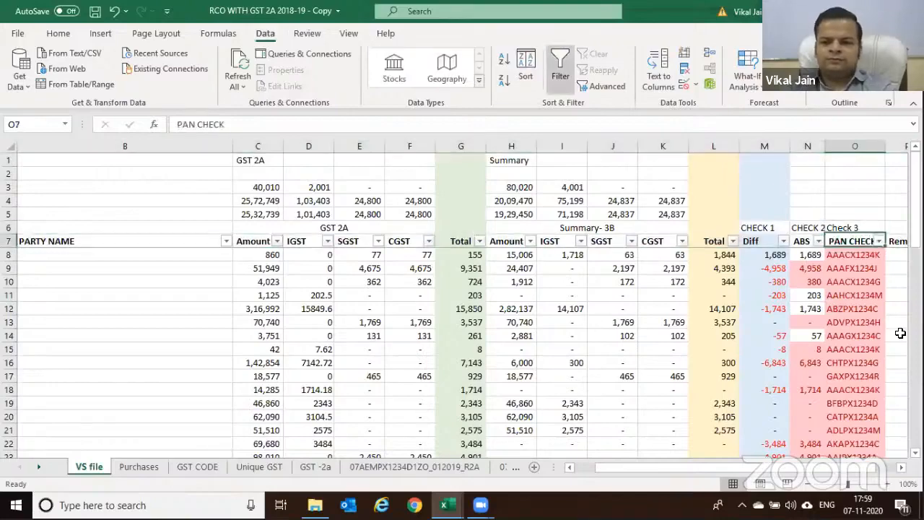
pyautogui.press('Down')
pyautogui.hotkey('alt', 'Down')
pyautogui.press('e')
pyautogui.hotkey('ctrl', 'v')
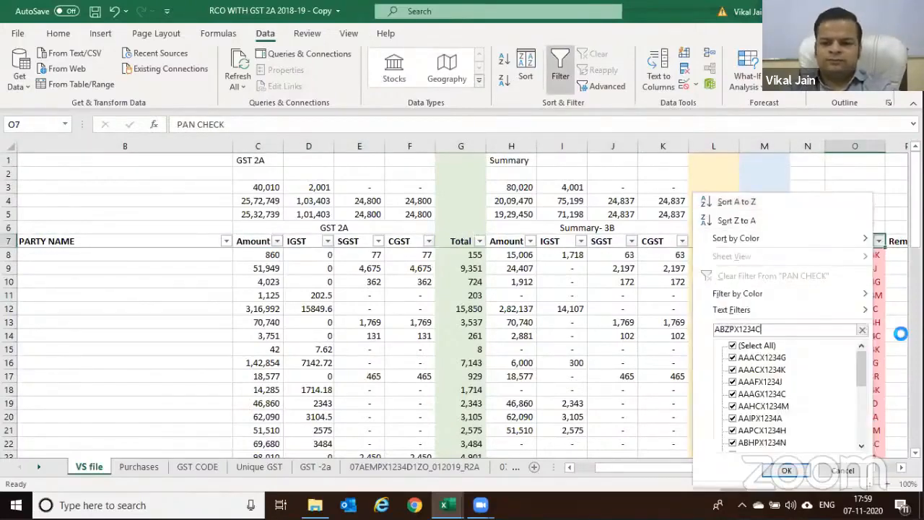
pyautogui.press('Return')
pyautogui.press('Left')
pyautogui.press('Home')
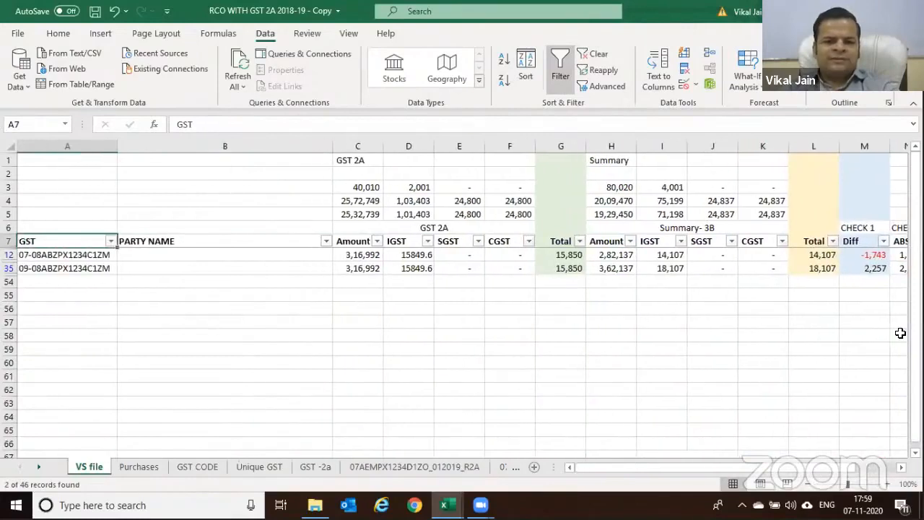
pyautogui.press('Down')
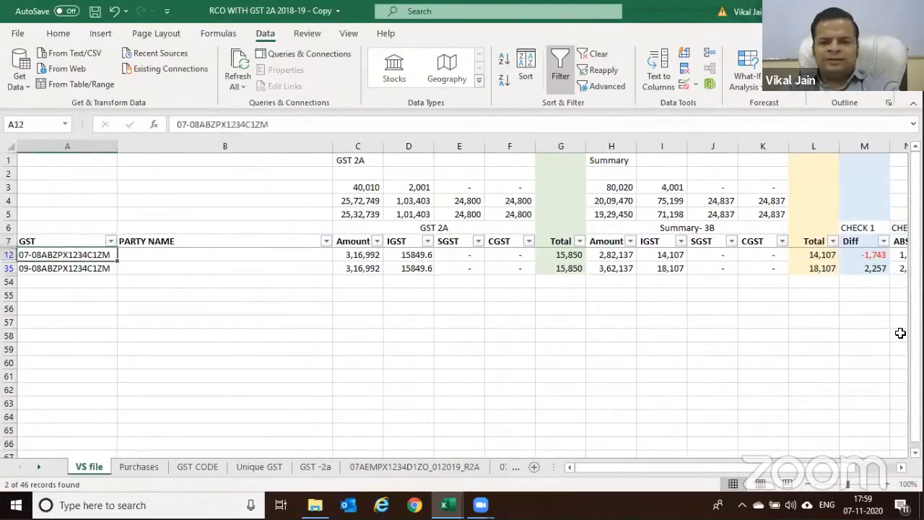
pyautogui.press('Right')
pyautogui.press('Right')
pyautogui.press('Right')
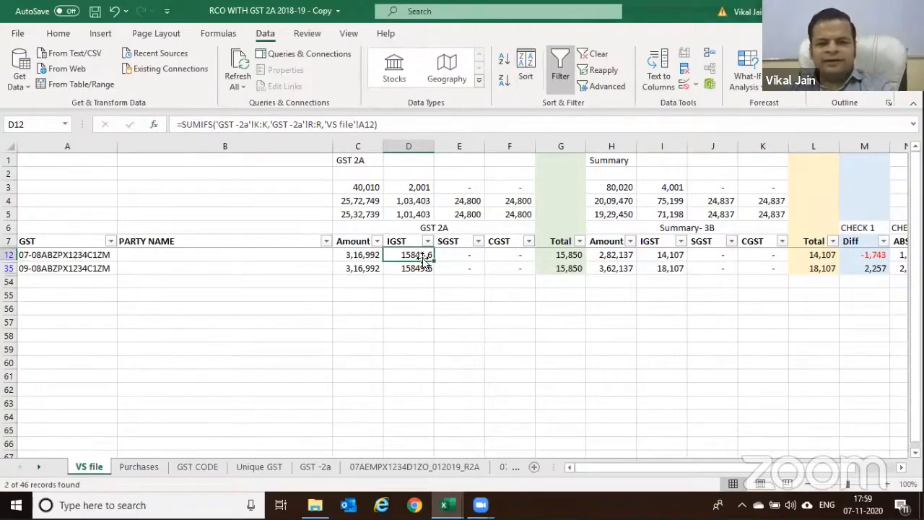
pyautogui.click(670, 254)
pyautogui.click(423, 255)
pyautogui.click(418, 280)
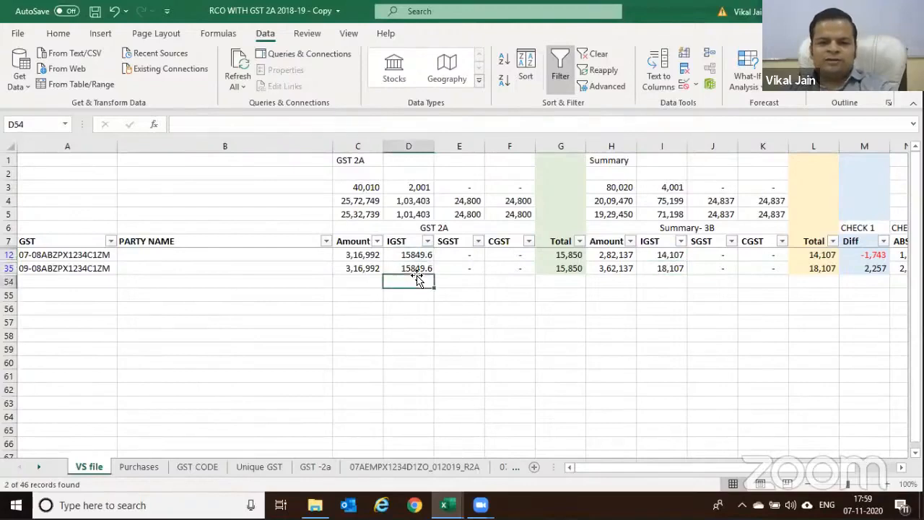
pyautogui.click(415, 267)
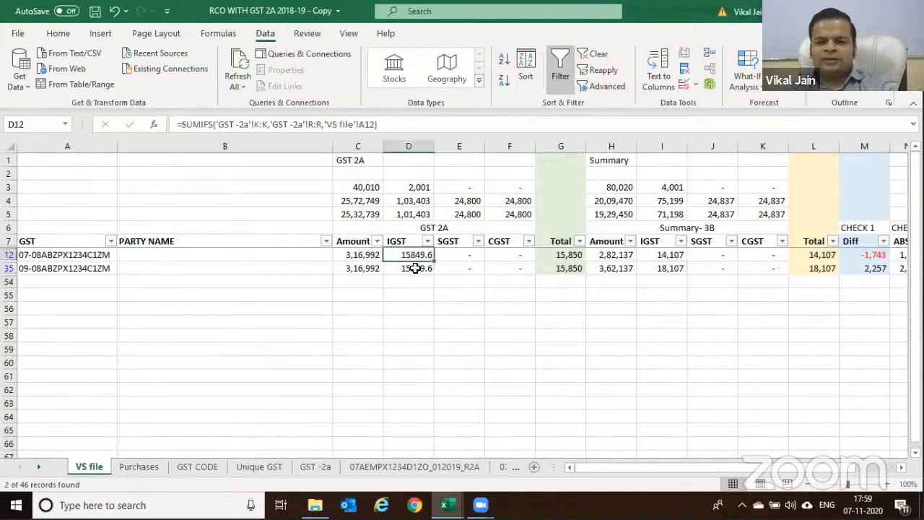
pyautogui.click(870, 257)
pyautogui.click(868, 267)
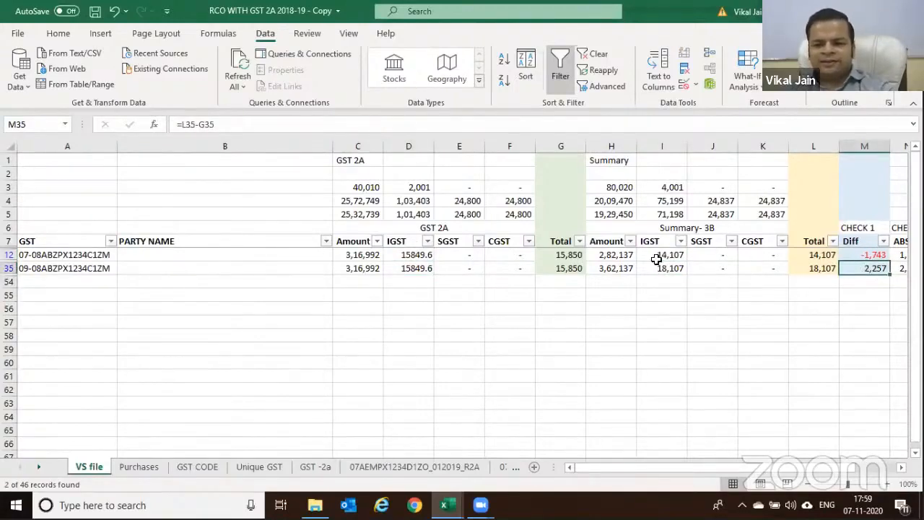
pyautogui.click(30, 273)
pyautogui.click(34, 254)
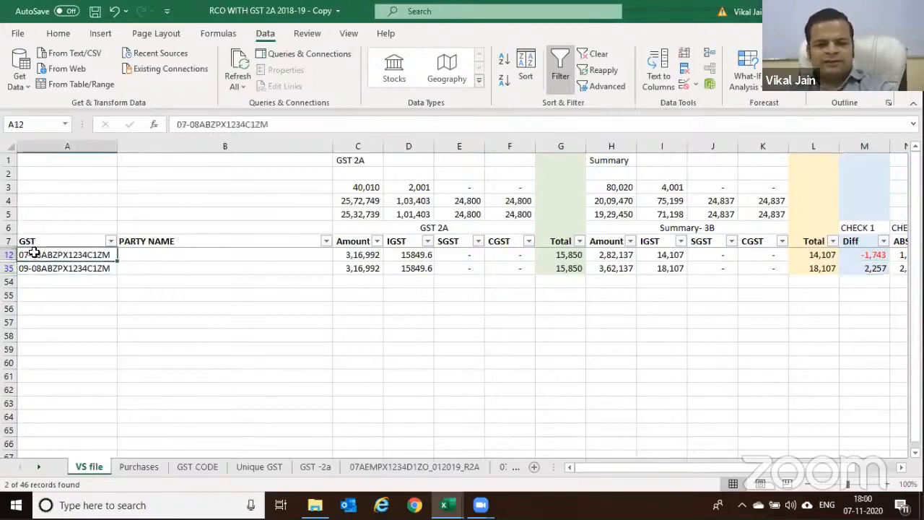
pyautogui.click(663, 257)
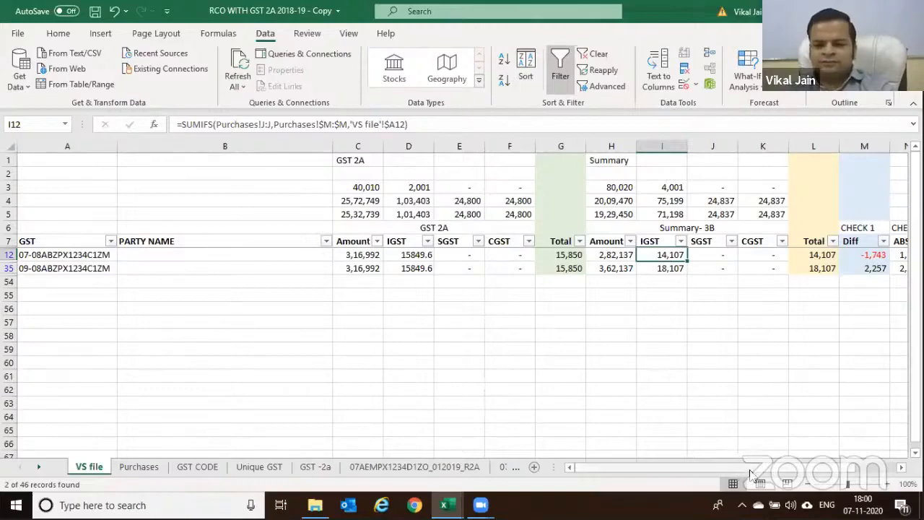
pyautogui.hscroll(3, 732, 459)
pyautogui.hscroll(-3, 722, 462)
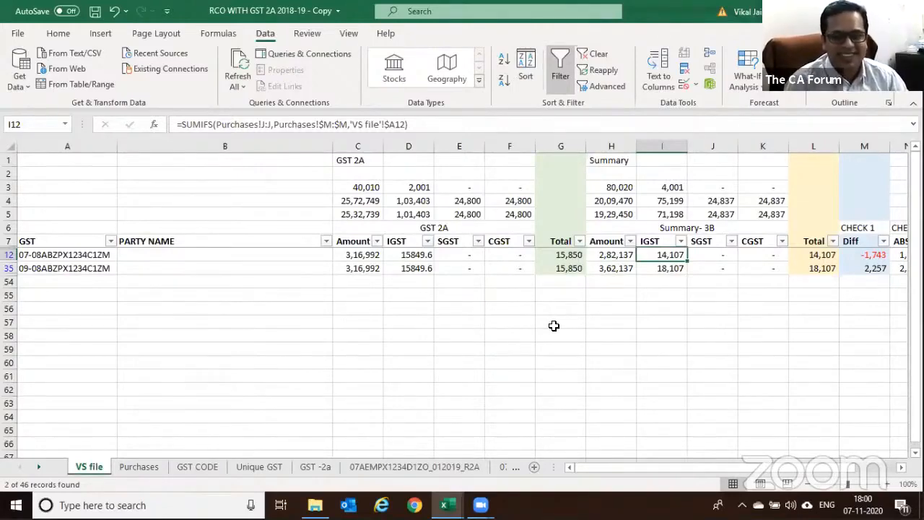
pyautogui.press('Left')
pyautogui.press('Left')
pyautogui.press('Left')
pyautogui.press('Left')
pyautogui.press('Left')
pyautogui.press('Left')
pyautogui.press('Left')
pyautogui.press('Left')
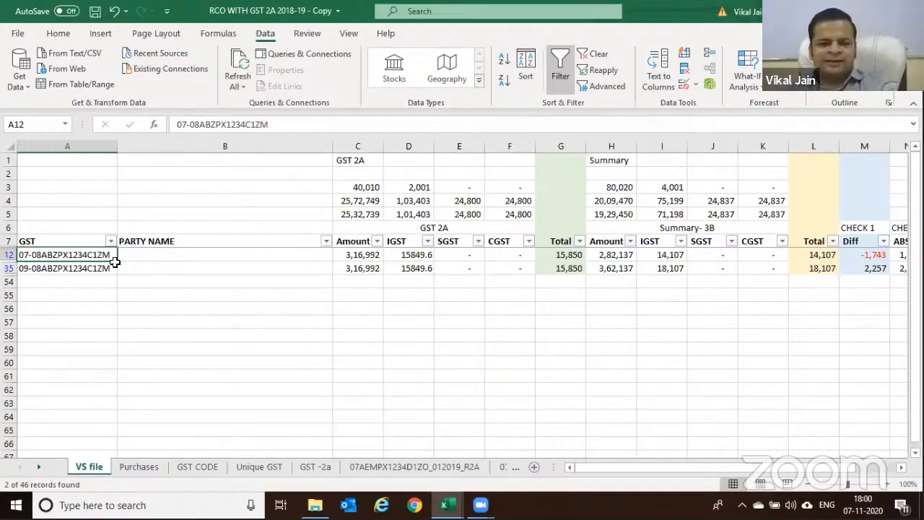
pyautogui.click(23, 270)
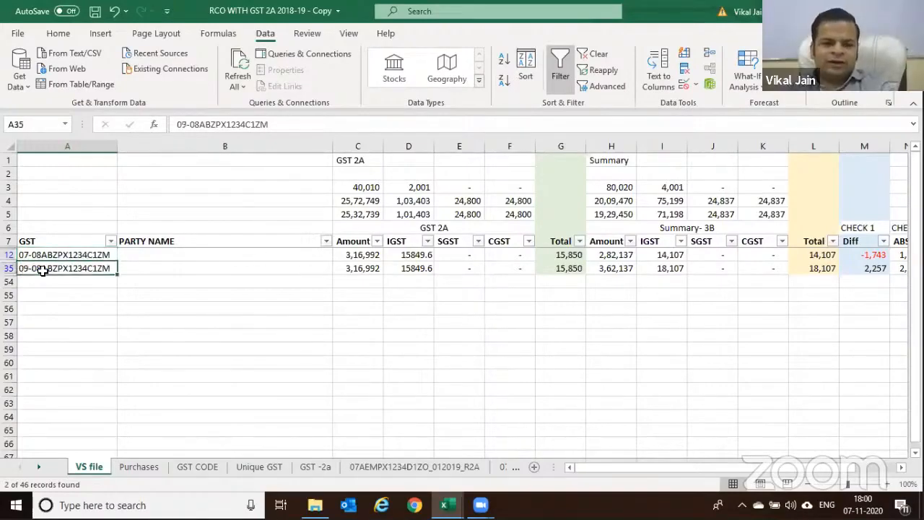
pyautogui.click(25, 255)
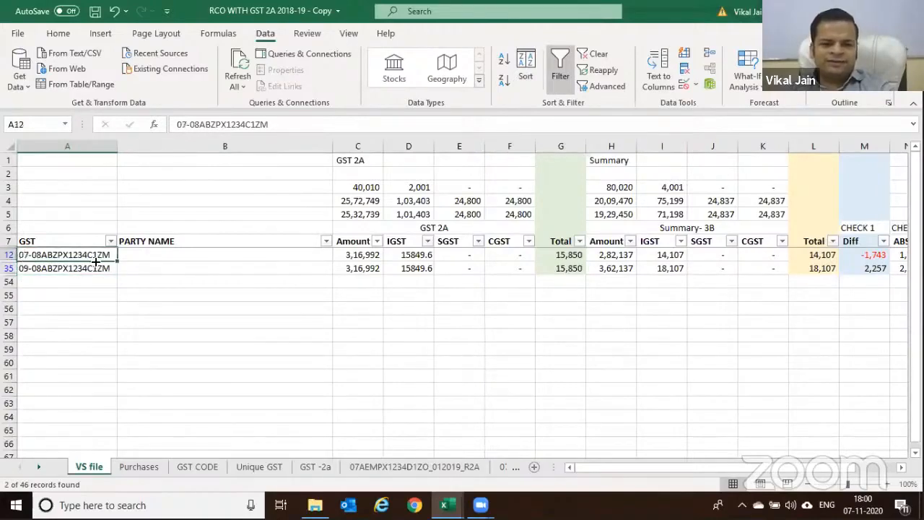
pyautogui.click(29, 268)
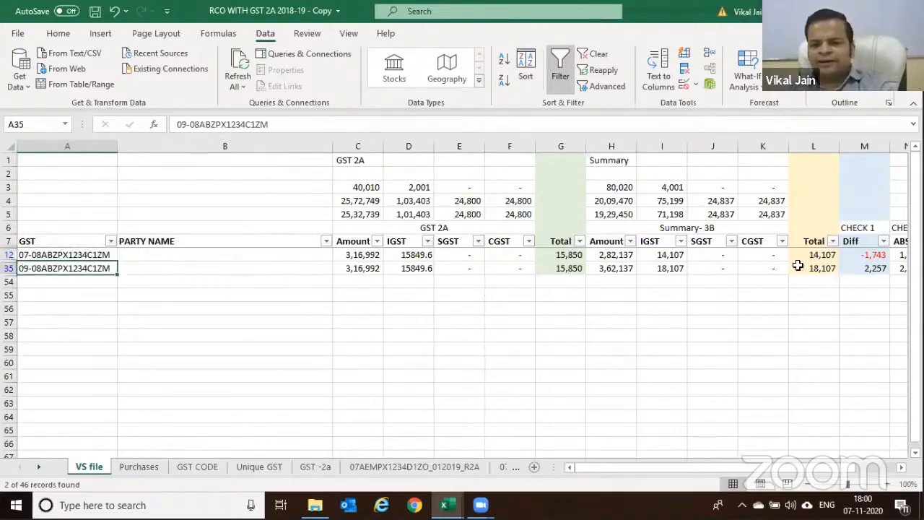
pyautogui.click(658, 268)
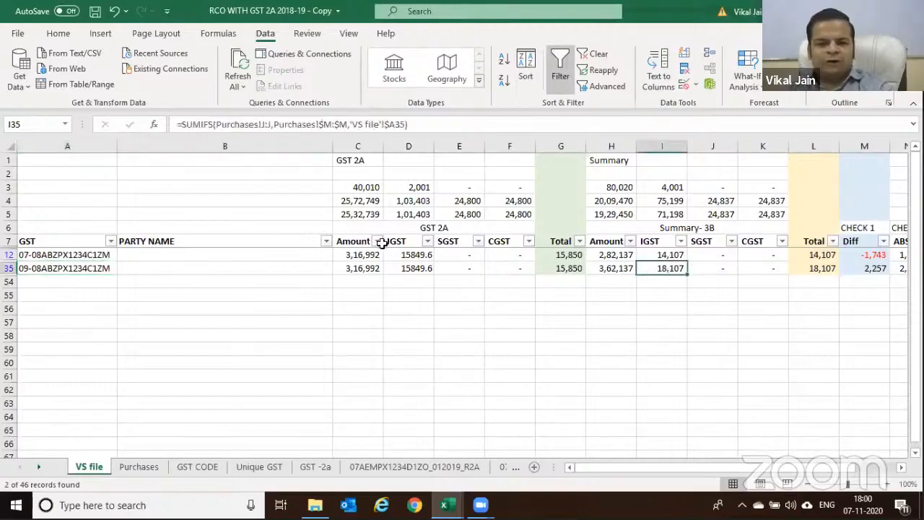
pyautogui.click(45, 257)
pyautogui.click(670, 255)
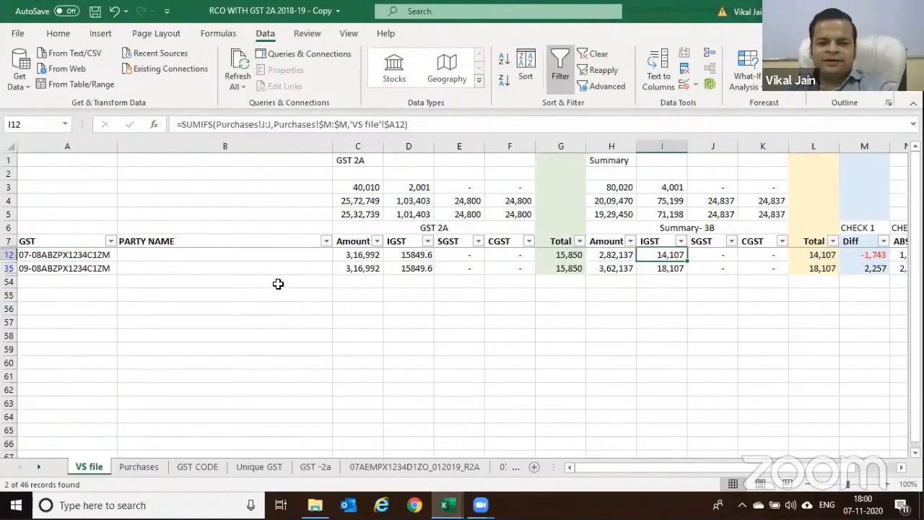
pyautogui.click(407, 255)
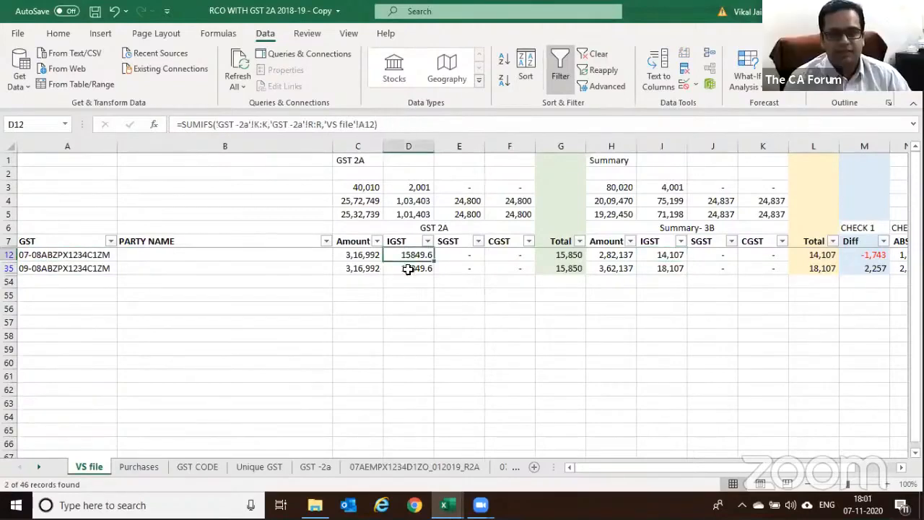
pyautogui.click(417, 271)
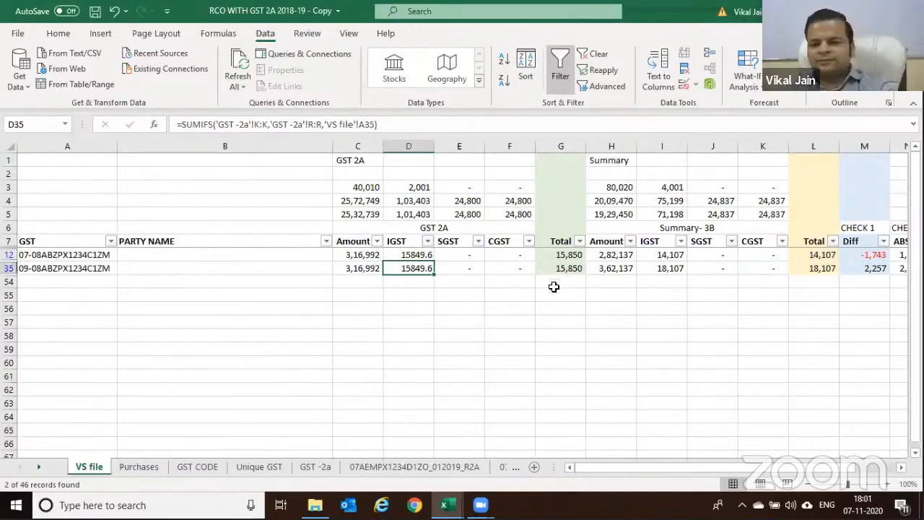
pyautogui.click(851, 257)
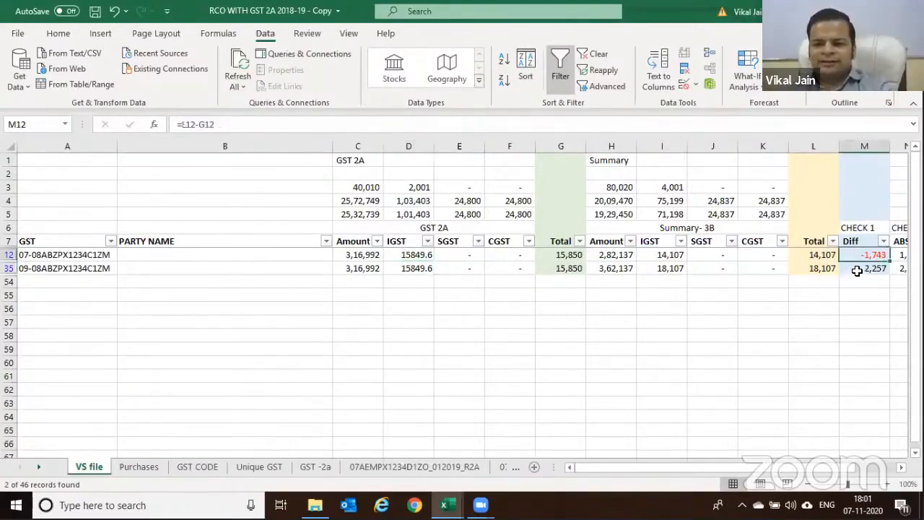
pyautogui.click(857, 270)
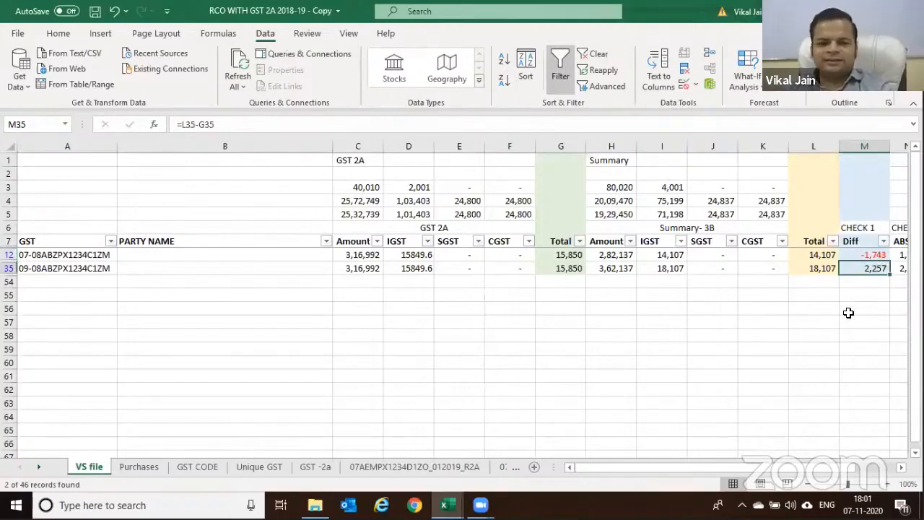
pyautogui.press('Right')
pyautogui.press('Right')
pyautogui.press('Up')
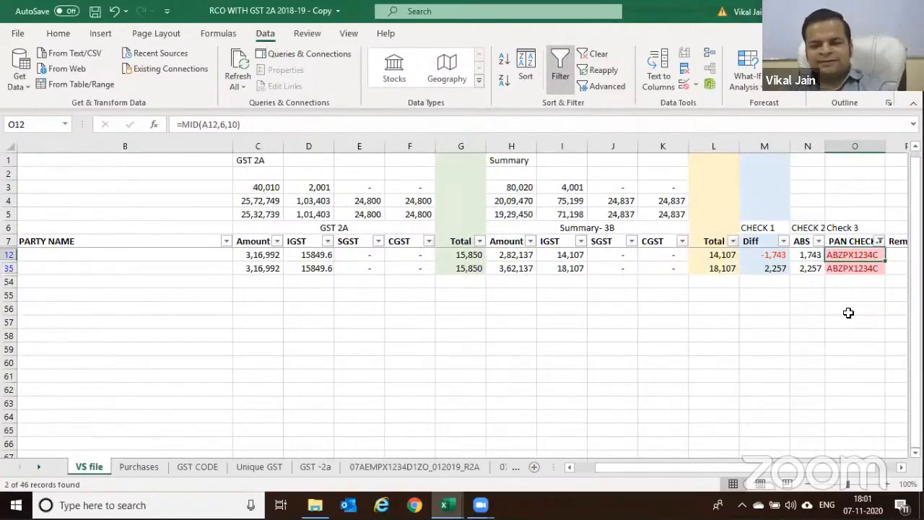
pyautogui.press('Left')
pyautogui.press('Left')
pyautogui.press('Left')
pyautogui.press('Left')
pyautogui.press('Left')
pyautogui.press('Left')
pyautogui.press('Left')
pyautogui.press('Left')
pyautogui.press('Left')
pyautogui.press('Left')
pyautogui.press('Left')
pyautogui.press('Left')
pyautogui.press('Left')
pyautogui.press('Left')
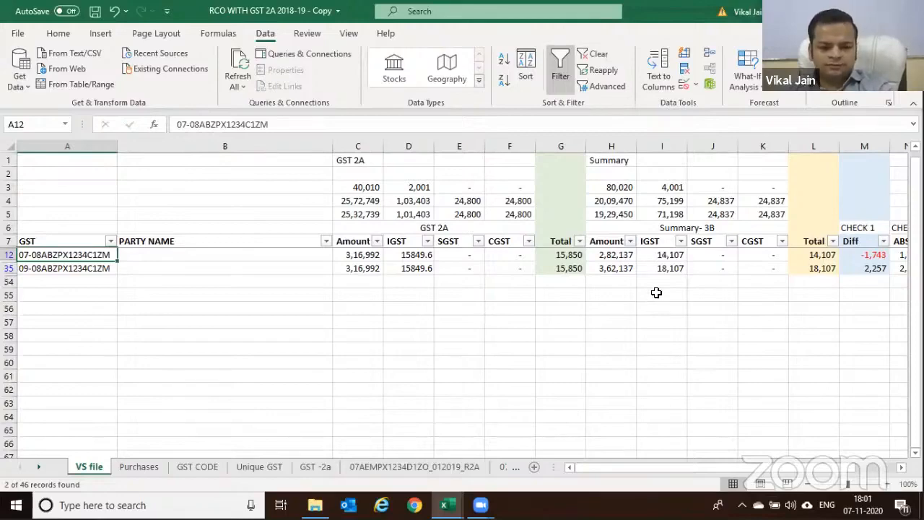
# Clear the VS file filter with Ctrl+Shift+L and scroll through all GSTIN rows
pyautogui.hotkey('ctrl', 'shift', 'l')
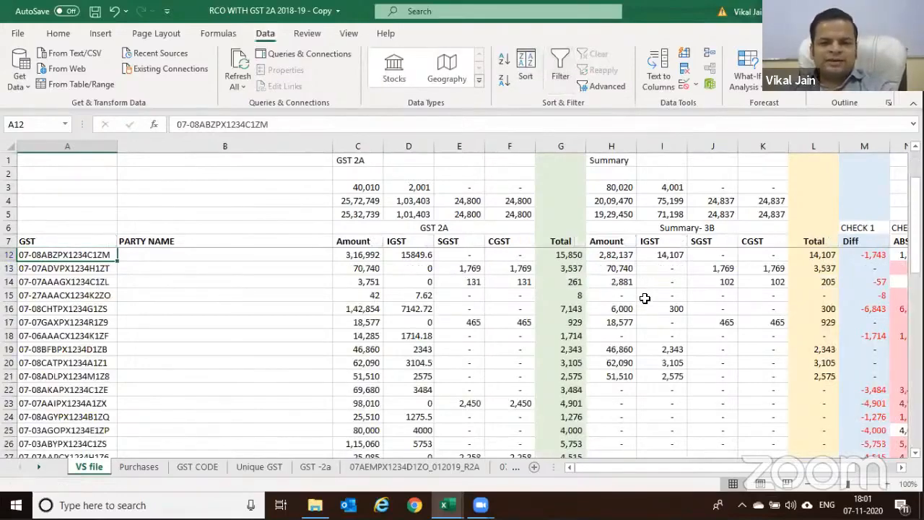
pyautogui.scroll(2, 644, 297)
pyautogui.scroll(-2, 643, 297)
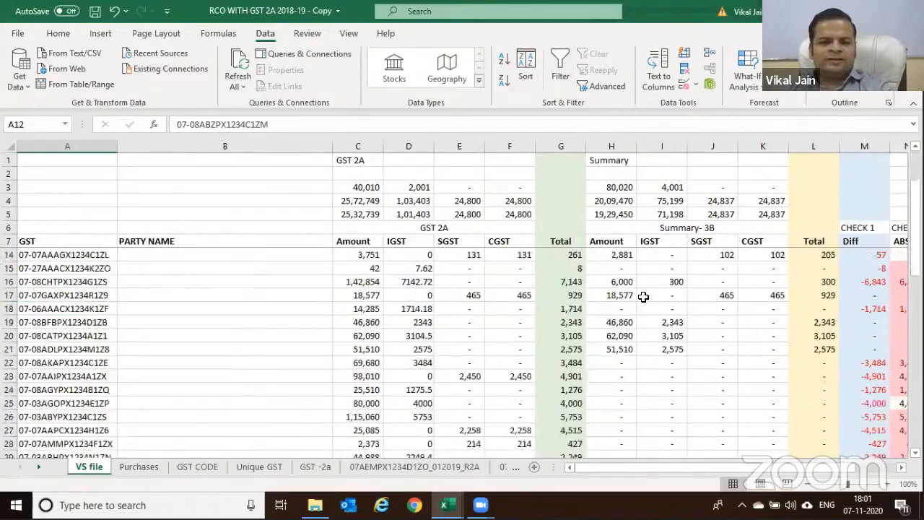
pyautogui.scroll(-1, 644, 294)
pyautogui.scroll(3, 242, 239)
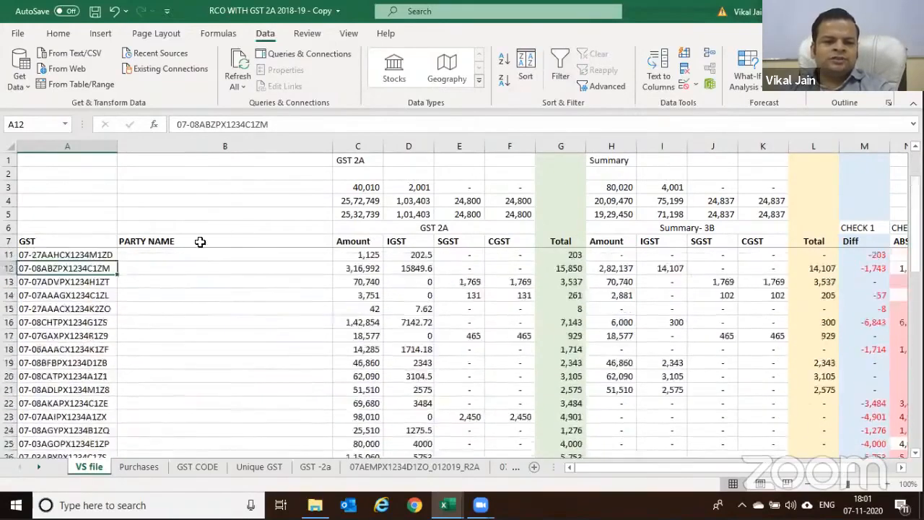
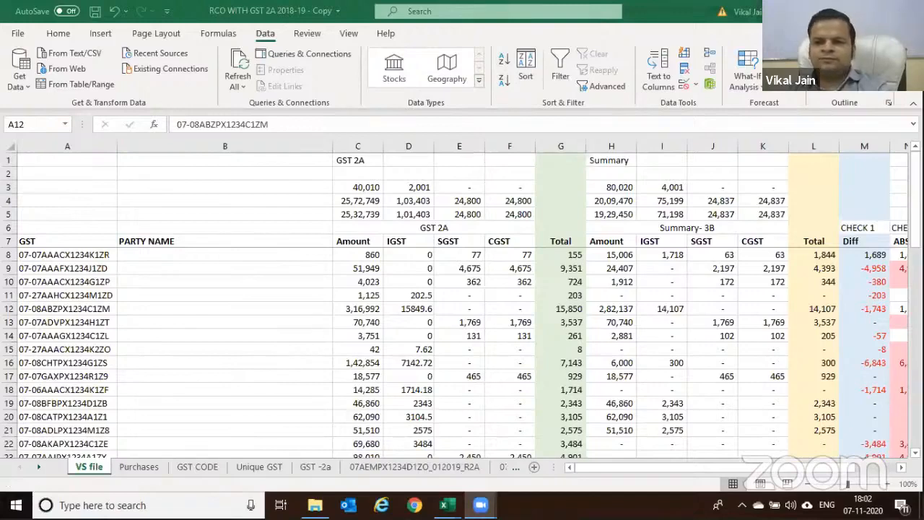
# Close both GST workbooks, saving the RCO copy, and bring up File Explorer
pyautogui.click(908, 11)
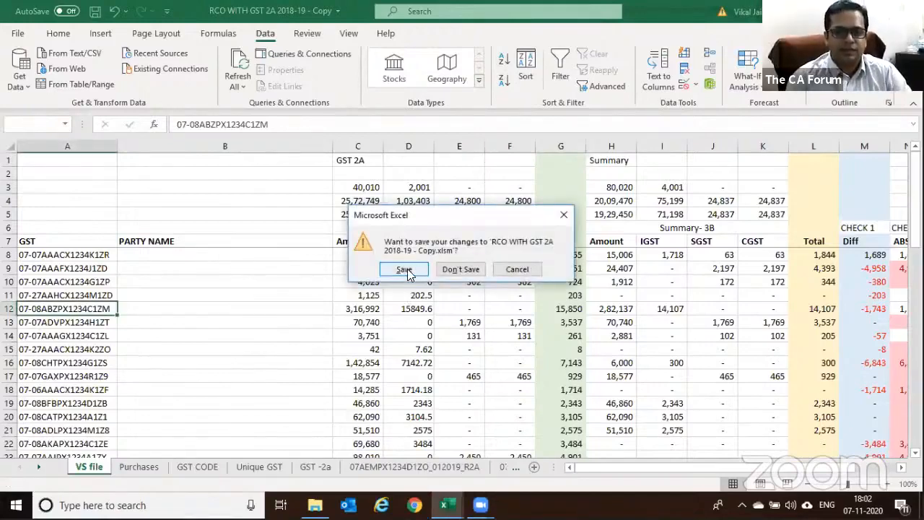
pyautogui.click(405, 269)
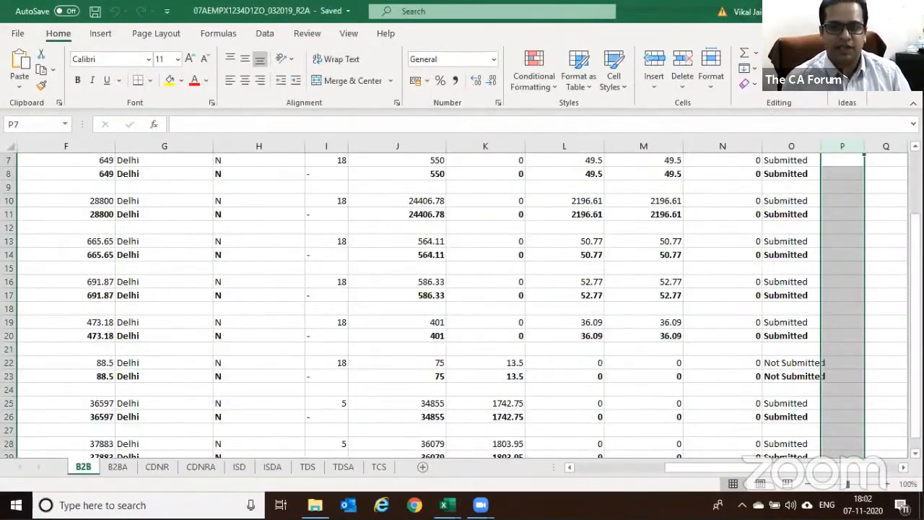
pyautogui.click(908, 11)
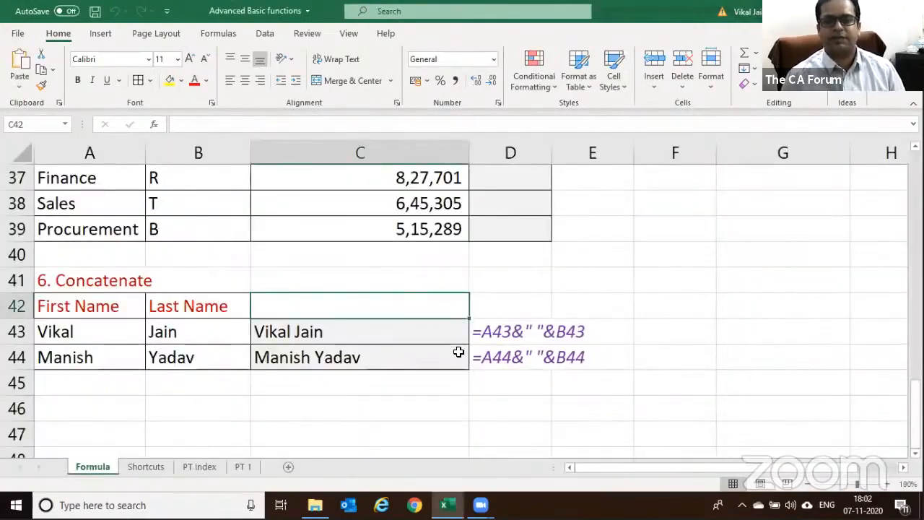
pyautogui.click(315, 505)
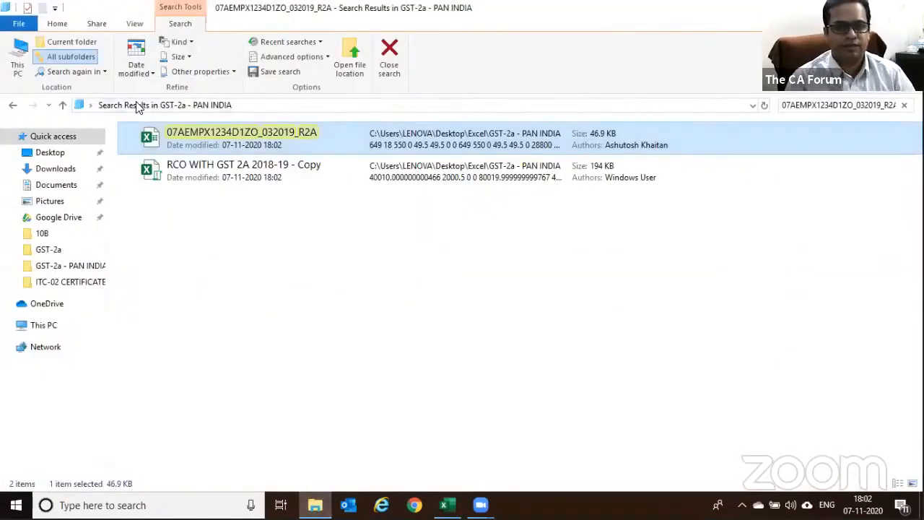
# Go from the search results up to Excel\Tally and open 'Tally balance sheet 19-20 - with formula'
pyautogui.click(12, 105)
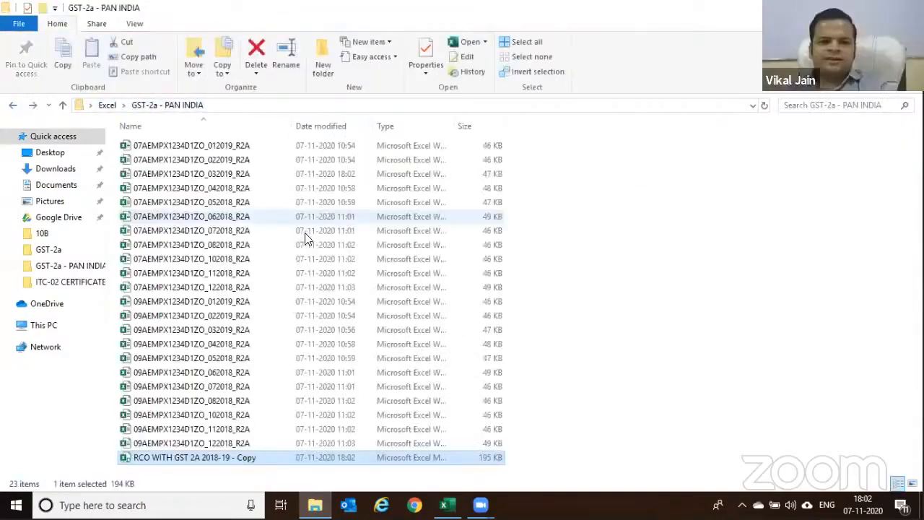
pyautogui.hotkey('alt', 'Up')
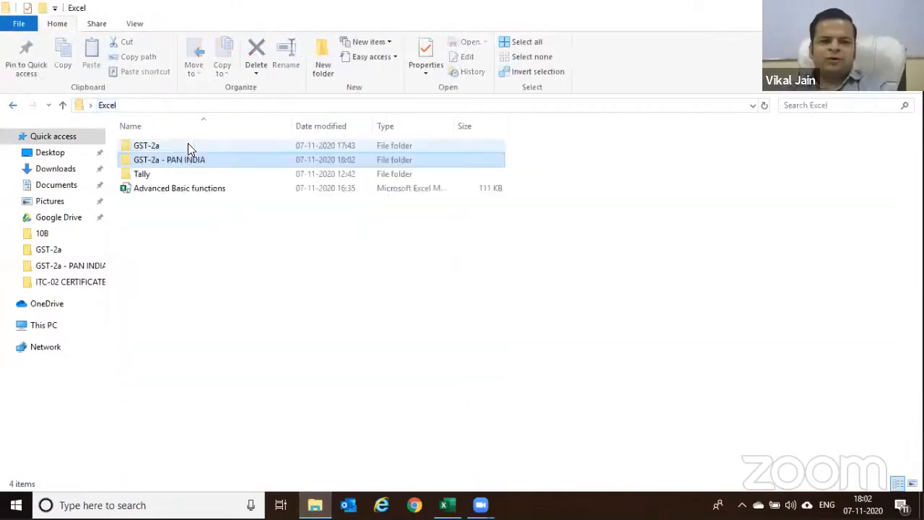
pyautogui.doubleClick(145, 176)
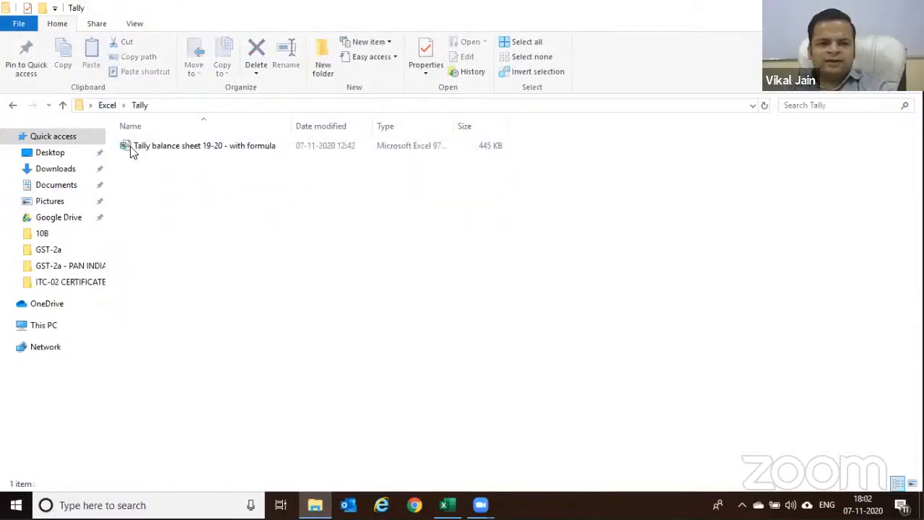
pyautogui.doubleClick(221, 152)
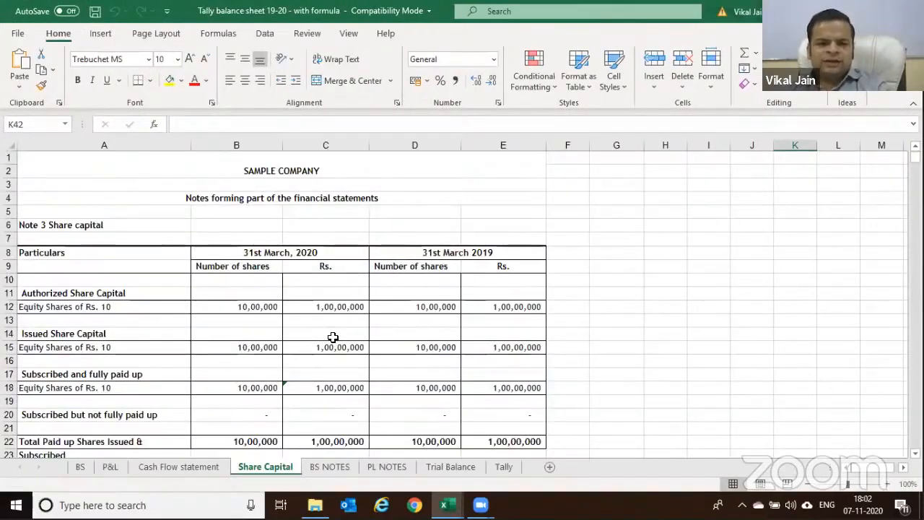
# Flip through the BS, P&L and Cash Flow statement sheets to reach Trial Balance
pyautogui.click(80, 467)
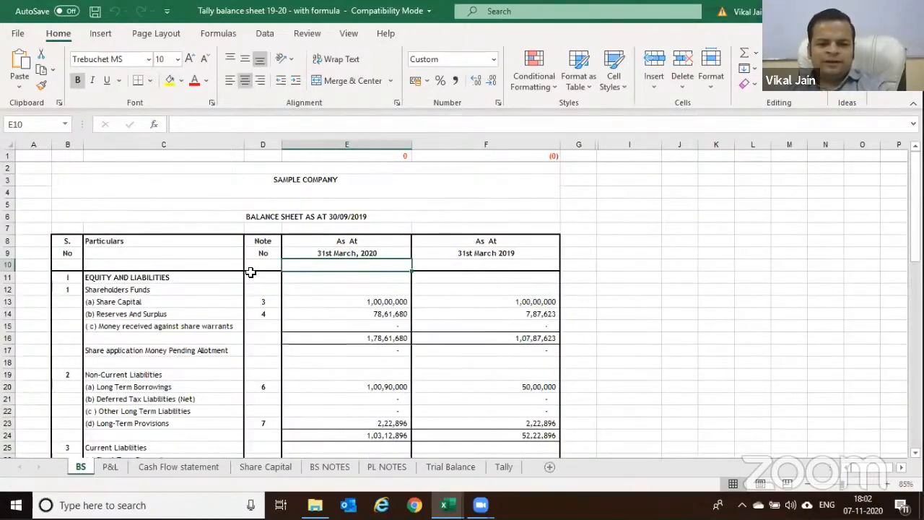
pyautogui.click(109, 467)
pyautogui.click(155, 467)
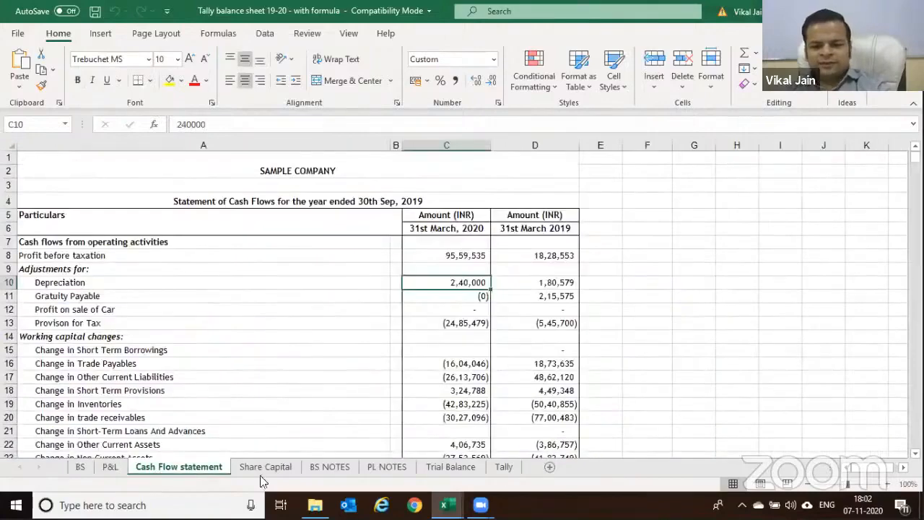
pyautogui.click(435, 467)
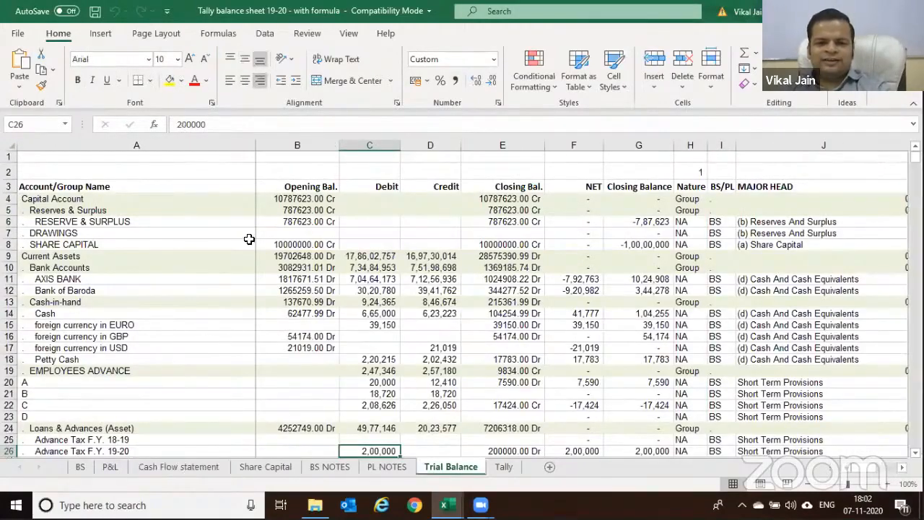
# Select the A3:E3 headers, columns A–E and the closing balances E4:E12
pyautogui.moveTo(108, 190); pyautogui.dragTo(553, 195)
pyautogui.moveTo(174, 144)
pyautogui.mouseDown()
pyautogui.moveTo(486, 144)
pyautogui.moveTo(180, 141)
pyautogui.mouseUp()
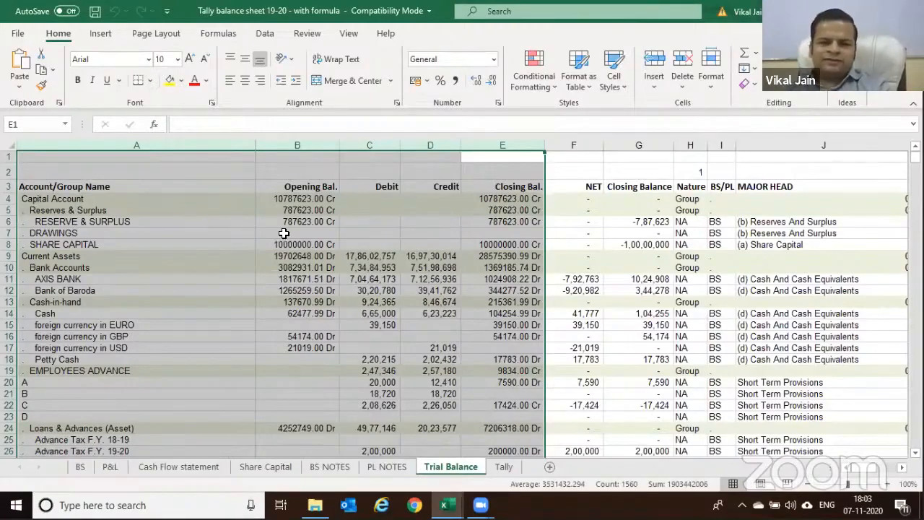
pyautogui.click(516, 209)
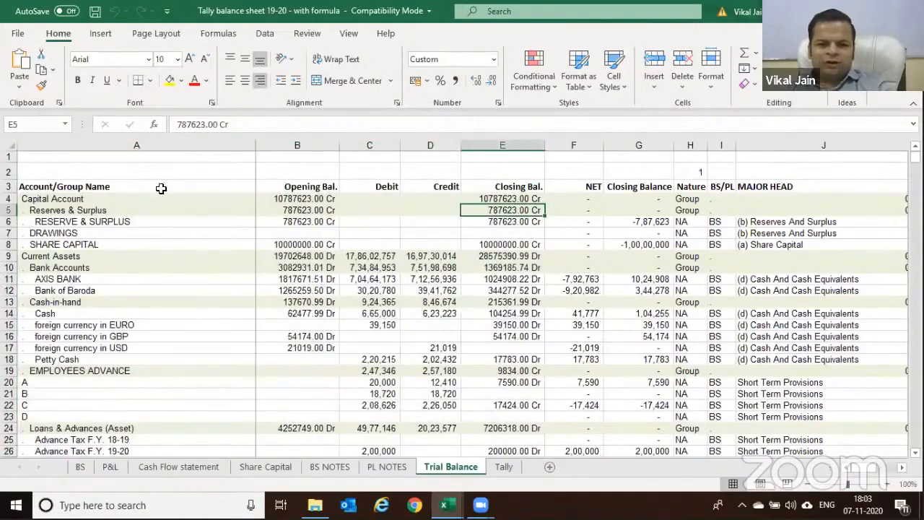
pyautogui.click(482, 221)
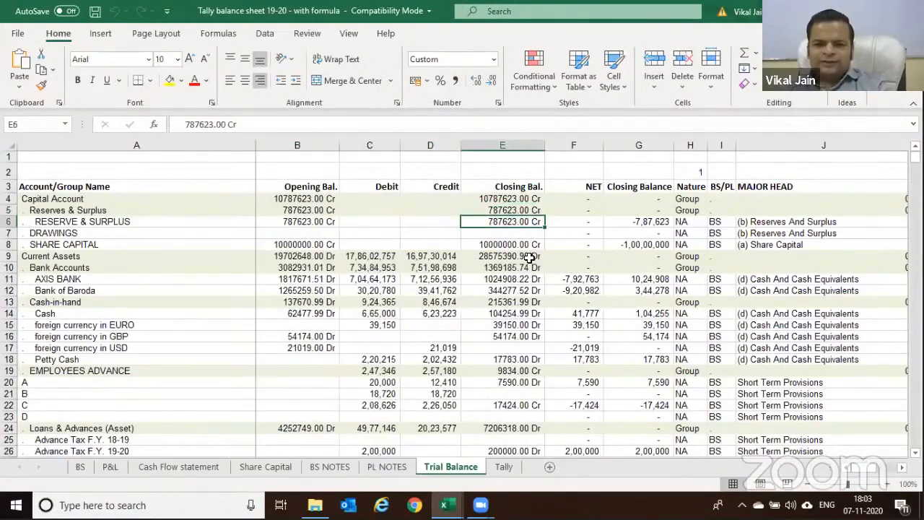
pyautogui.moveTo(520, 196); pyautogui.dragTo(521, 291)
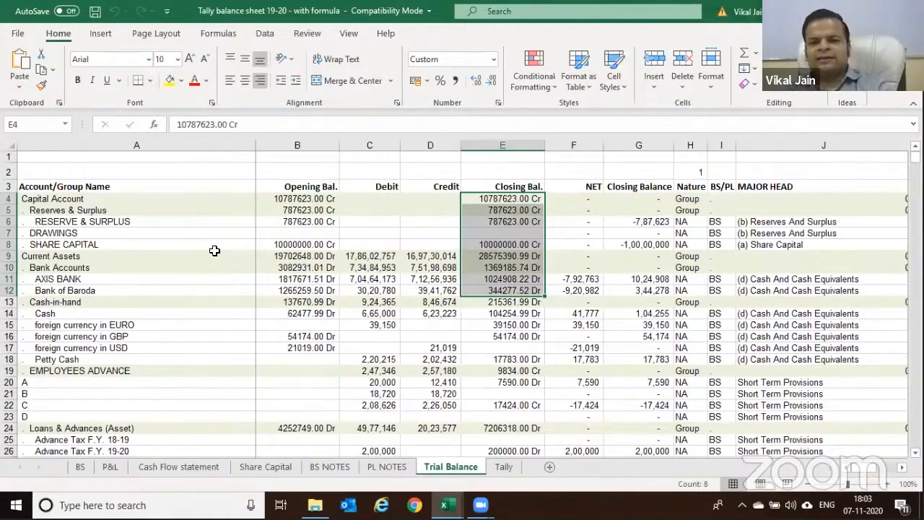
pyautogui.click(103, 198)
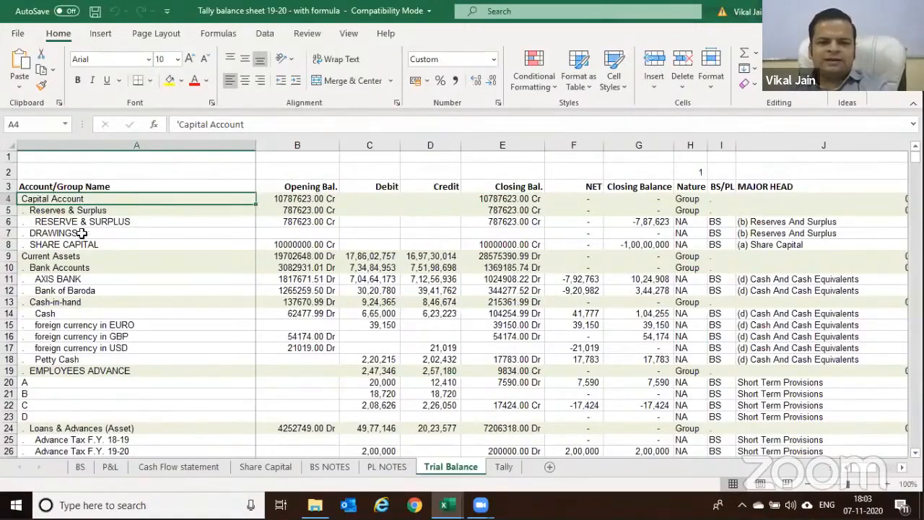
# Review account names in A8, A4, A6 and closing balances E6:E9, then go to the Tally sheet
pyautogui.click(134, 249)
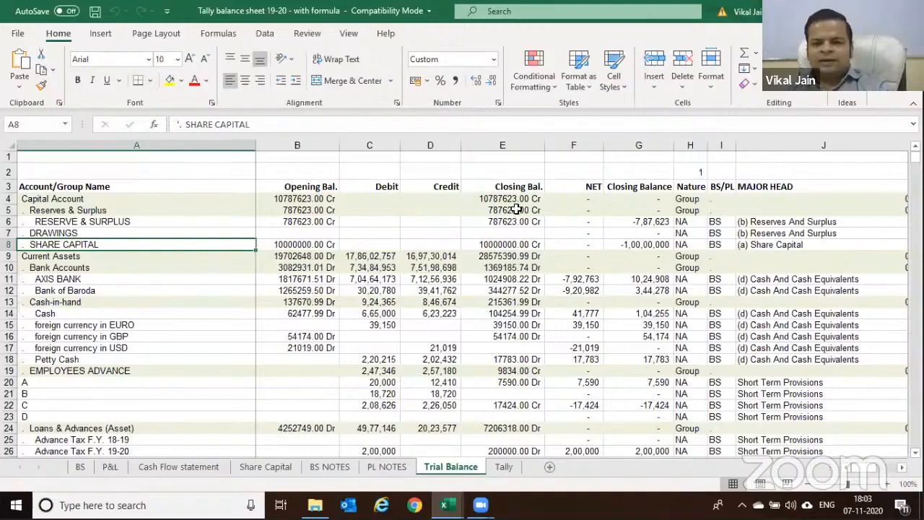
pyautogui.click(58, 197)
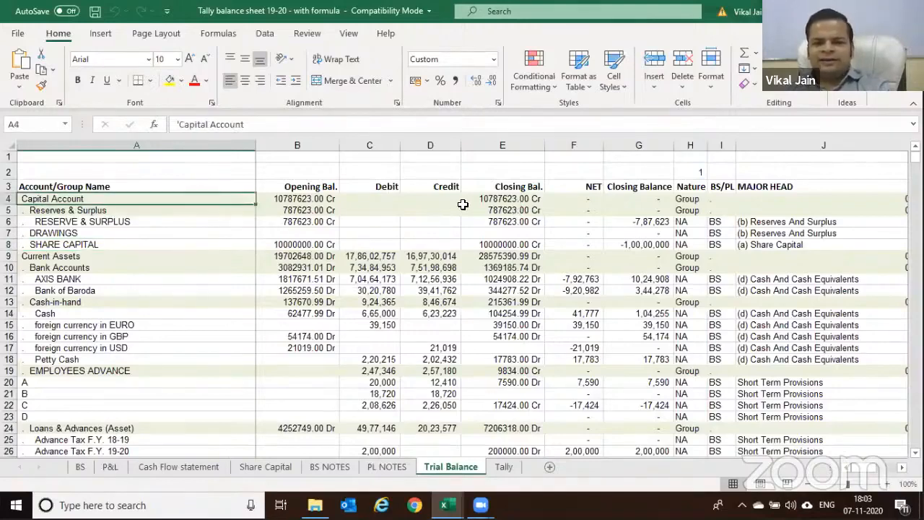
pyautogui.click(81, 222)
pyautogui.moveTo(491, 220); pyautogui.dragTo(487, 243)
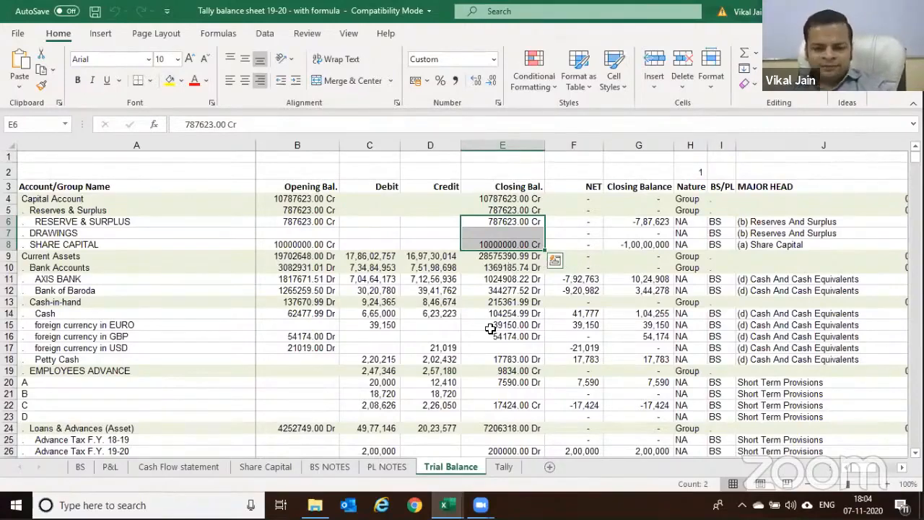
pyautogui.click(504, 467)
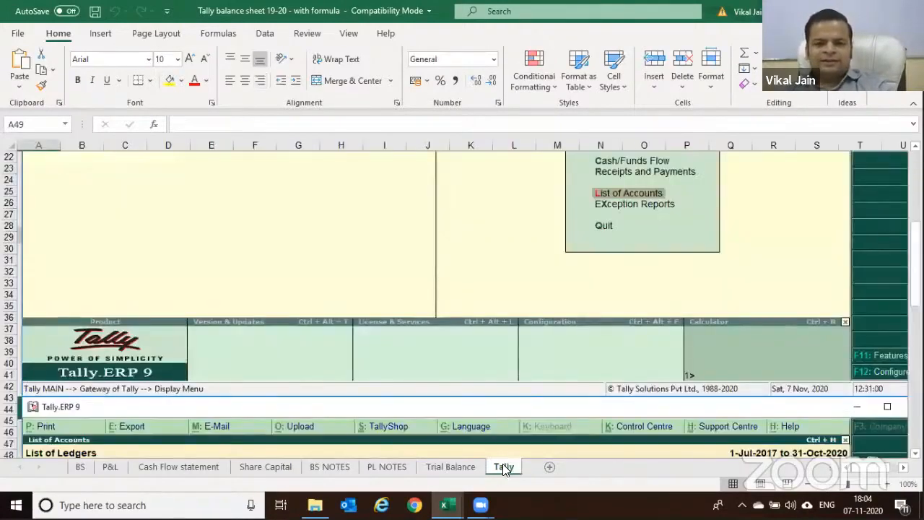
# Scroll through the Tally List of Ledgers capture (49 groups, 290 ledgers), then return to Trial Balance
pyautogui.scroll(7, 404, 289)
pyautogui.scroll(-6, 370, 282)
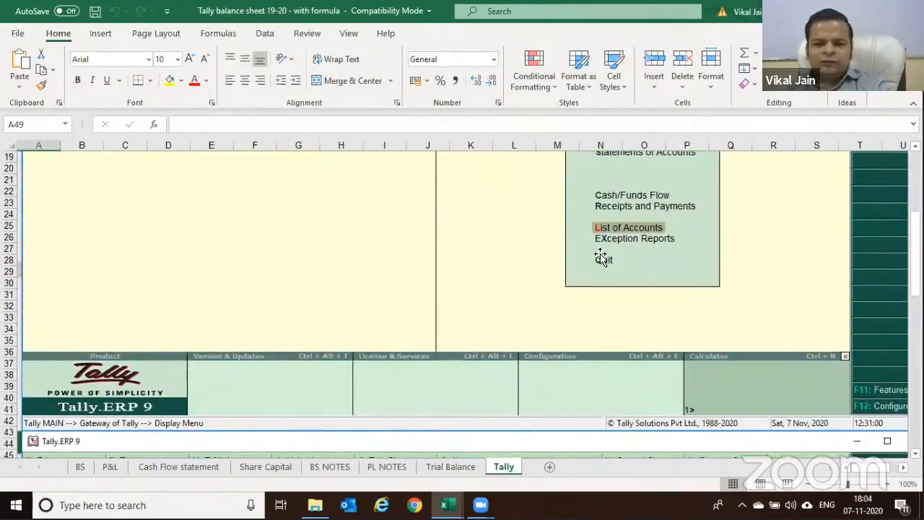
pyautogui.scroll(-4, 592, 246)
pyautogui.scroll(-3, 592, 246)
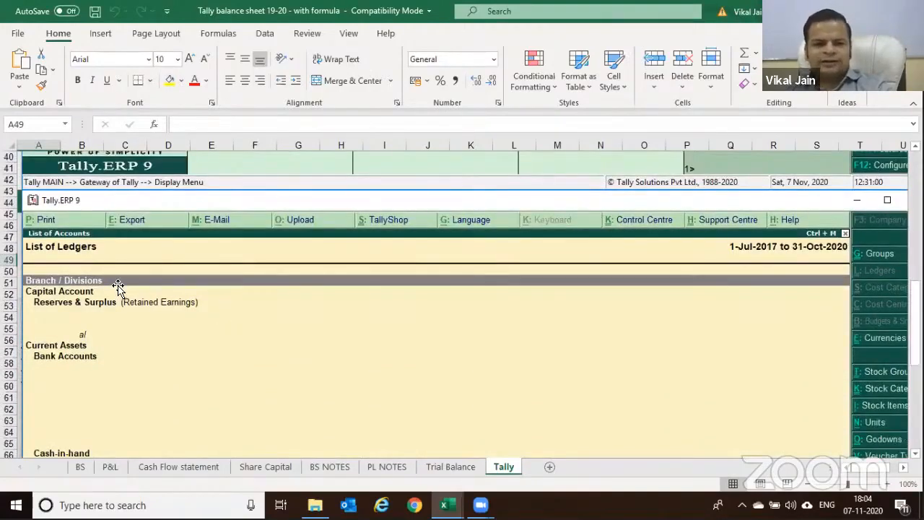
pyautogui.scroll(-1, 119, 291)
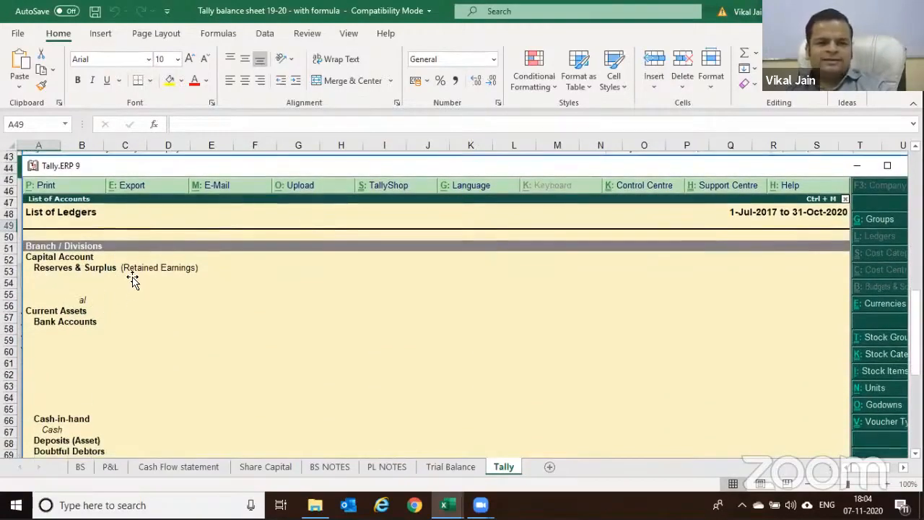
pyautogui.scroll(-2, 126, 286)
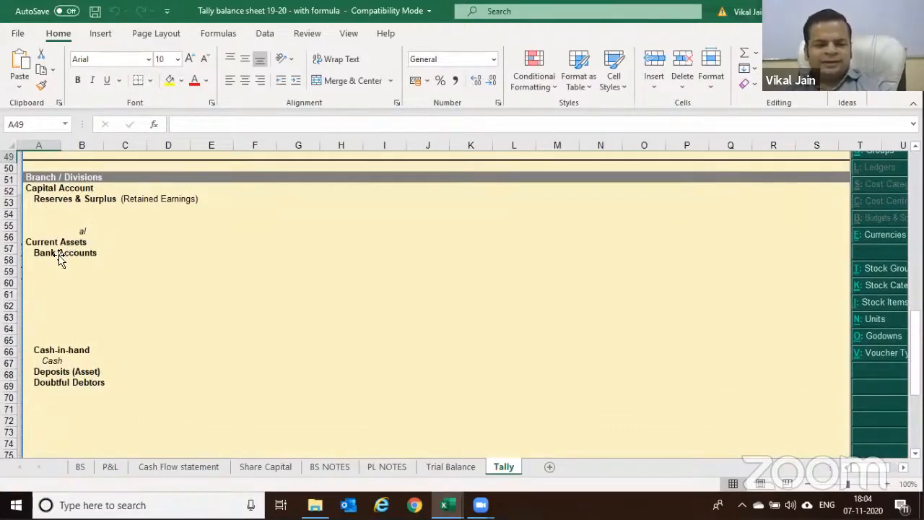
pyautogui.scroll(-1, 132, 310)
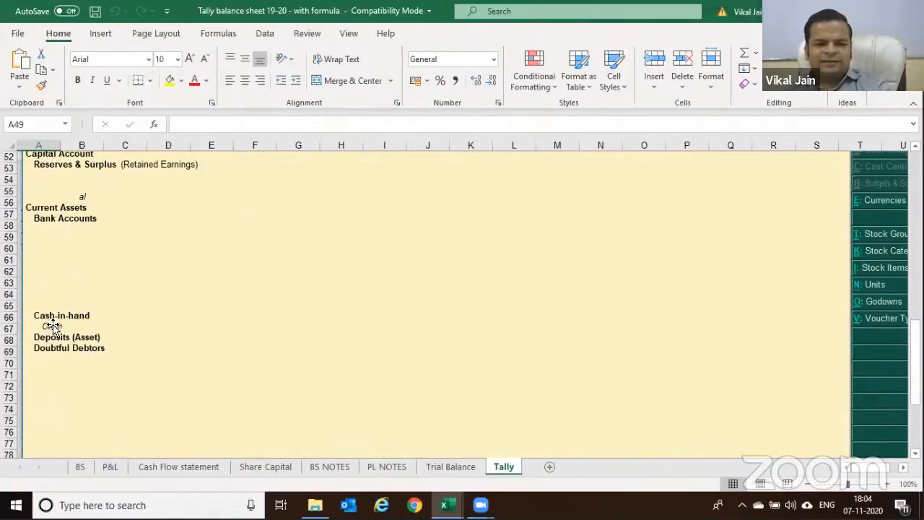
pyautogui.scroll(-2, 65, 303)
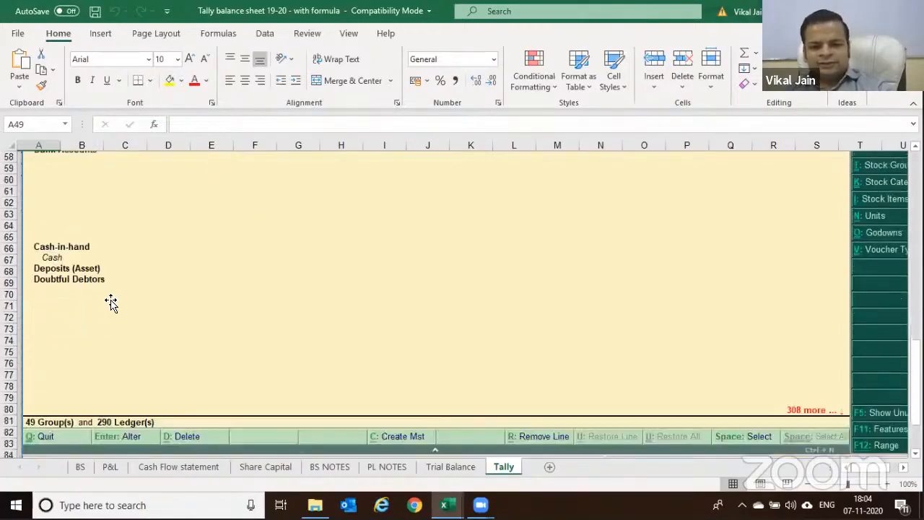
pyautogui.scroll(8, 163, 299)
pyautogui.scroll(-2, 305, 322)
pyautogui.scroll(10, 306, 311)
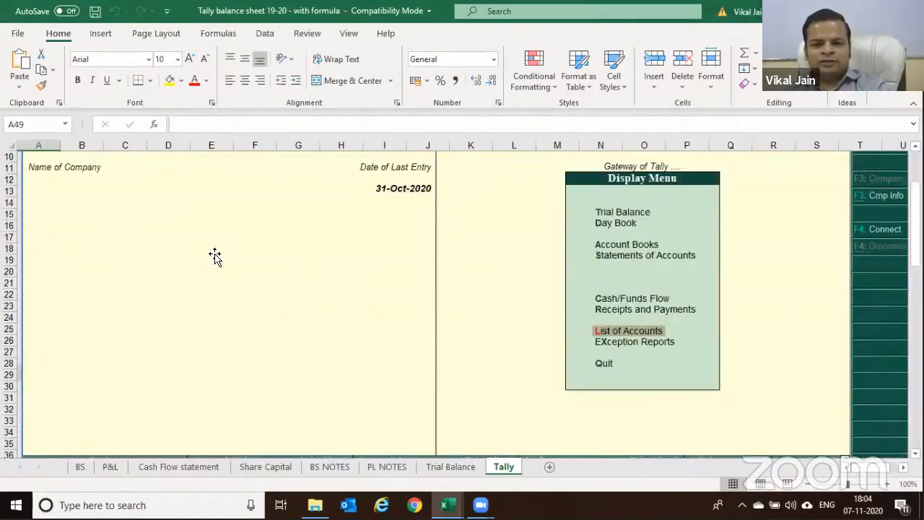
pyautogui.scroll(3, 252, 256)
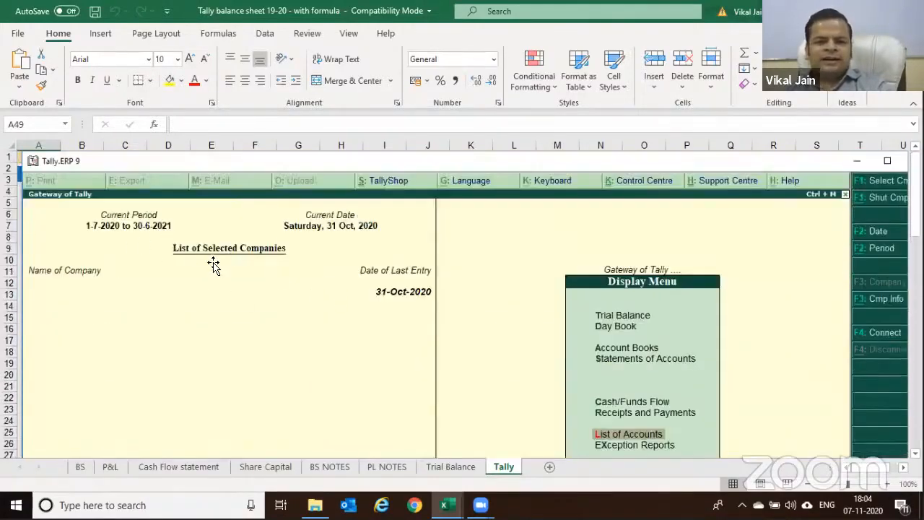
pyautogui.scroll(-3, 454, 299)
pyautogui.scroll(3, 476, 295)
pyautogui.scroll(-3, 476, 295)
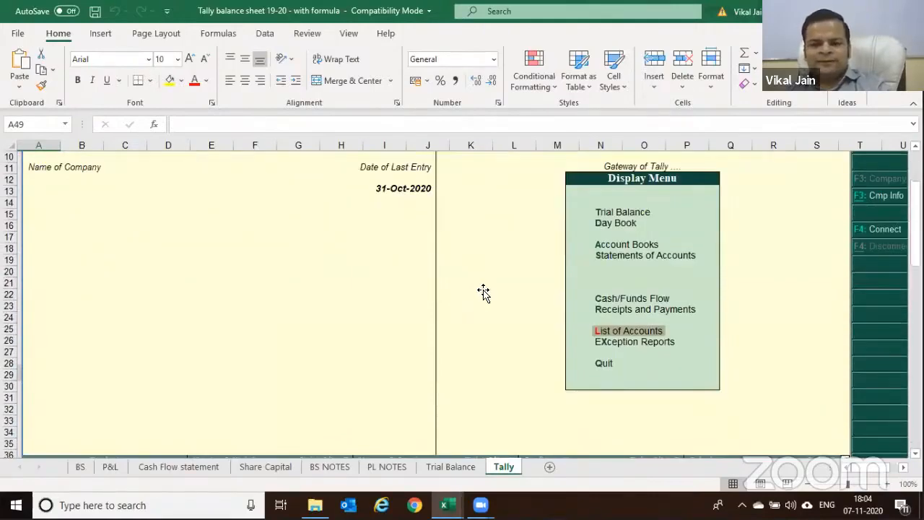
pyautogui.scroll(-3, 502, 278)
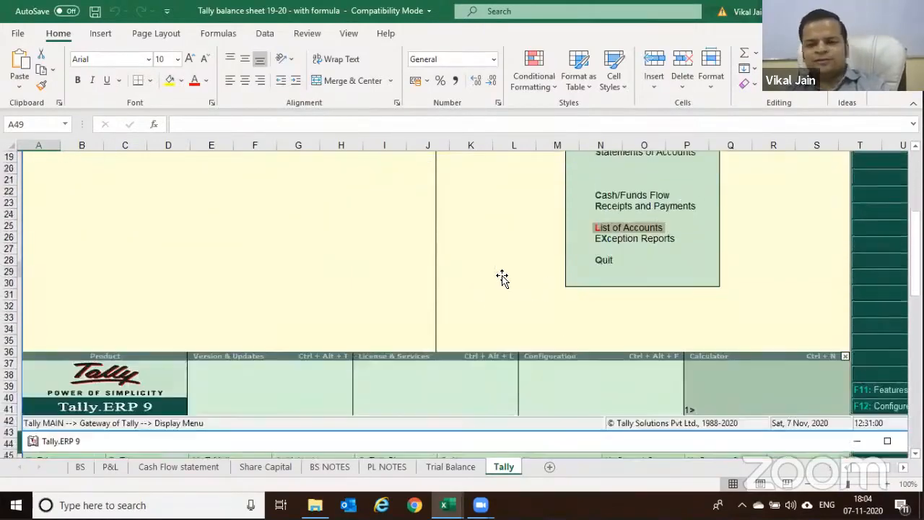
pyautogui.scroll(-4, 502, 278)
pyautogui.scroll(-3, 502, 278)
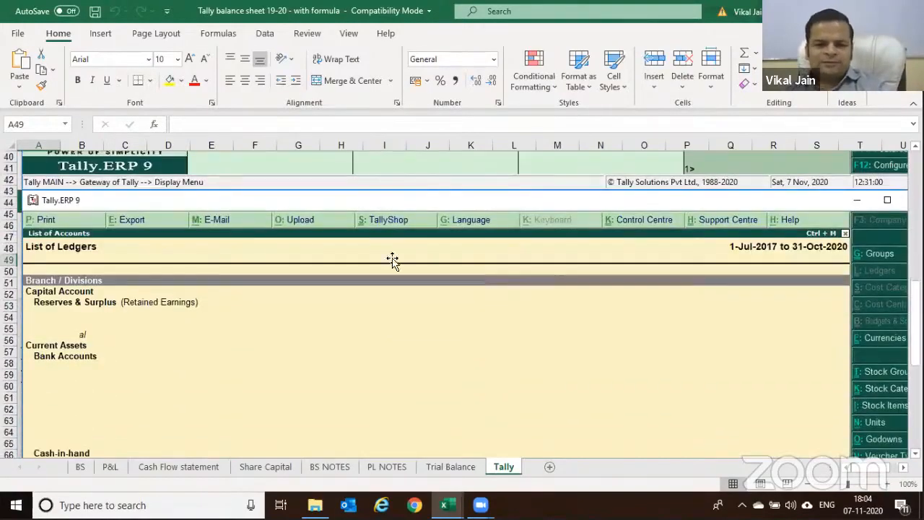
pyautogui.scroll(-3, 81, 284)
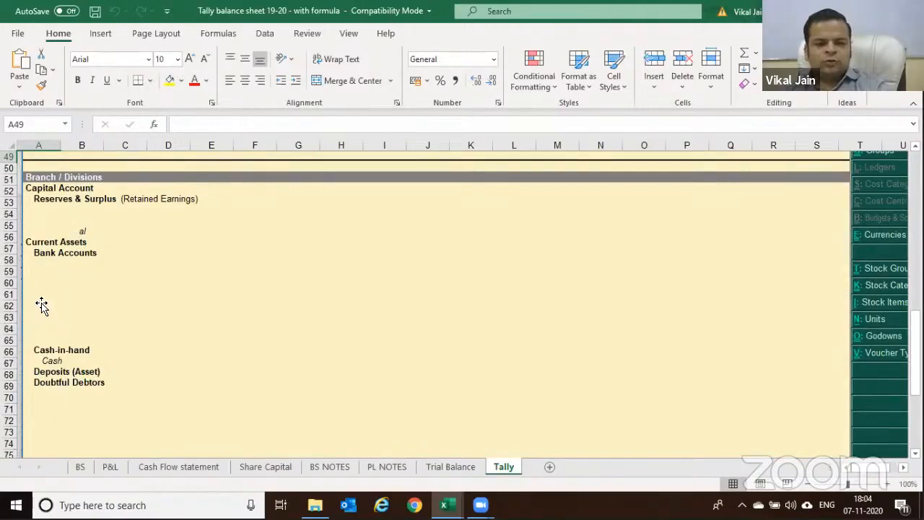
pyautogui.scroll(-3, 129, 303)
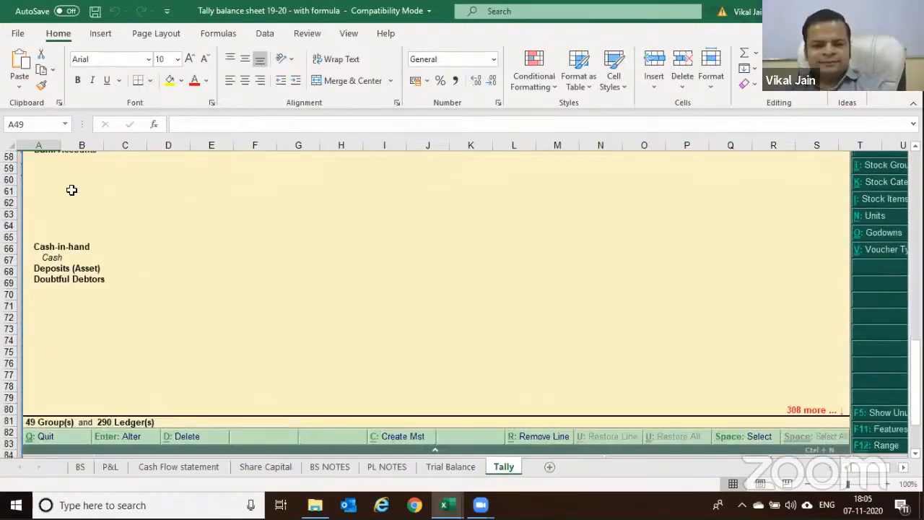
pyautogui.hotkey('ctrl', 'pageup')
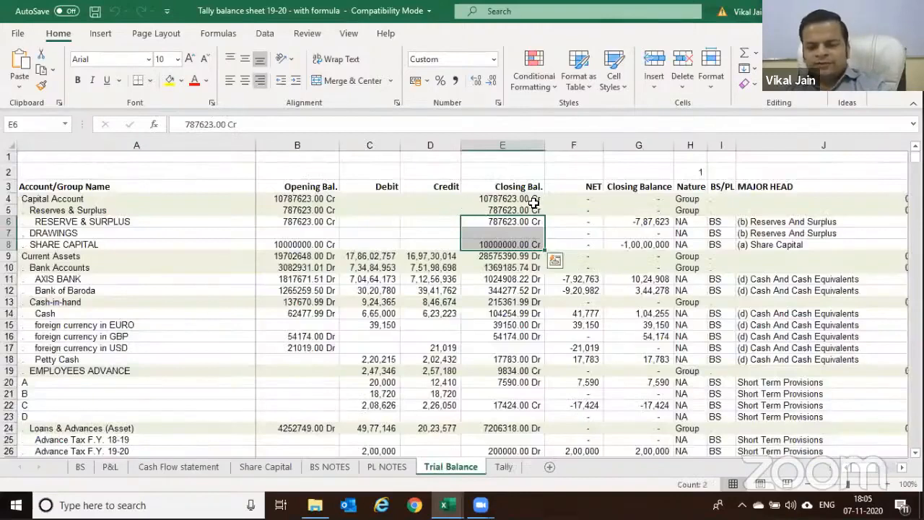
pyautogui.click(155, 202)
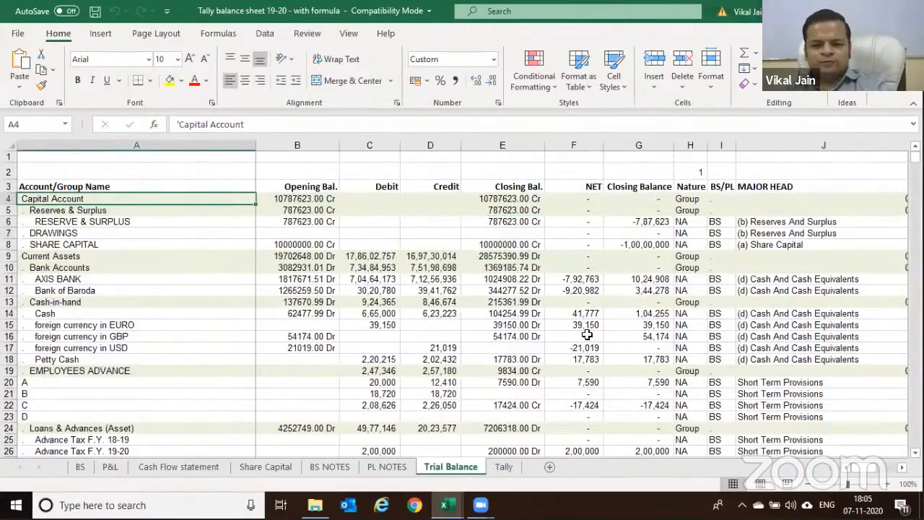
pyautogui.click(504, 467)
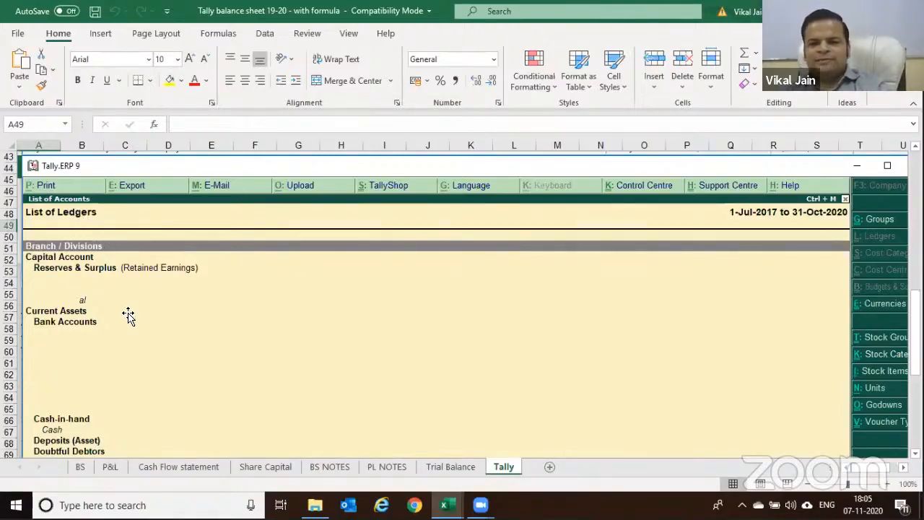
pyautogui.click(450, 467)
pyautogui.moveTo(689, 199); pyautogui.dragTo(691, 291)
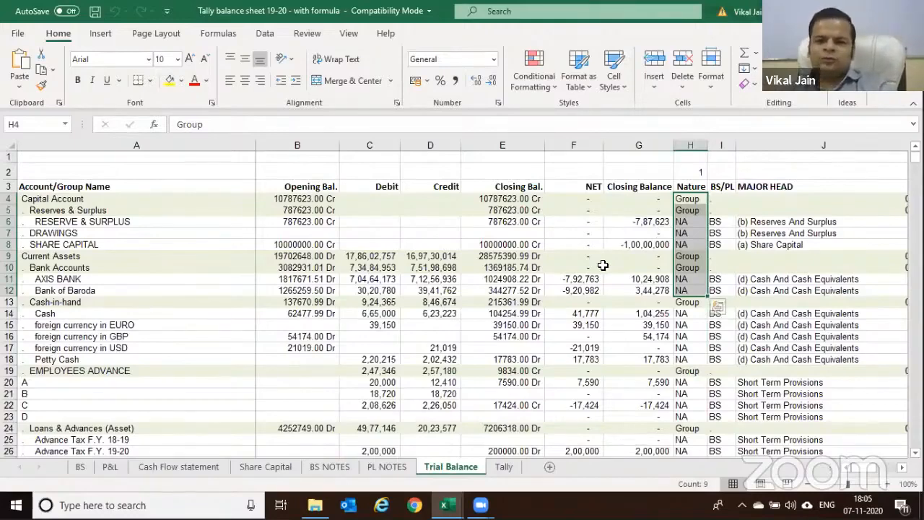
pyautogui.click(586, 187)
# Enter =SUM(F4:F673) in F2 to total the NET column, which gives -0
pyautogui.press('Up')
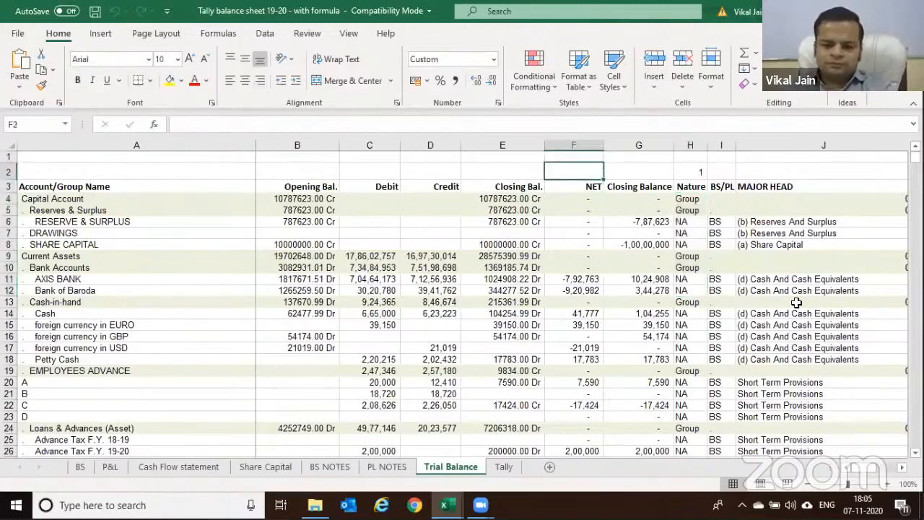
pyautogui.write('=SUM(')
pyautogui.press('Down')
pyautogui.press('Down')
pyautogui.hotkey('ctrl', 'shift', 'Down')
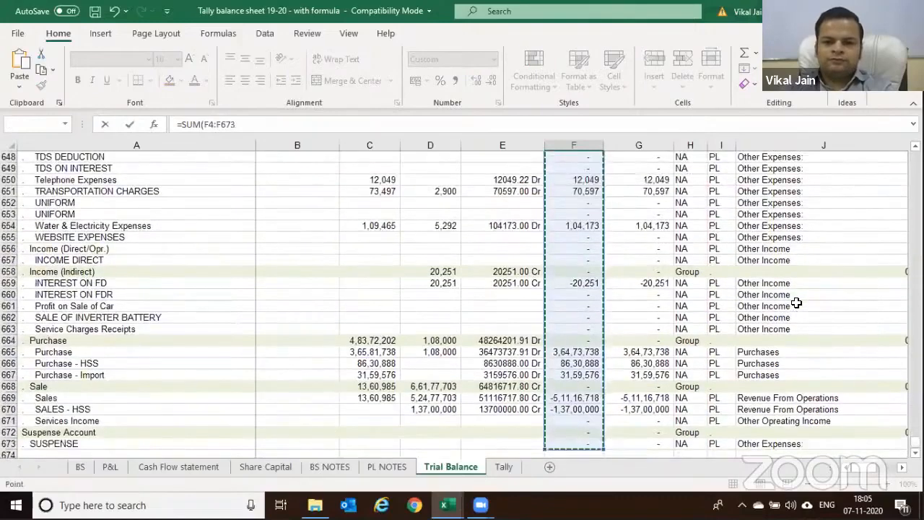
pyautogui.press('Return')
pyautogui.press('Up')
pyautogui.press('Right')
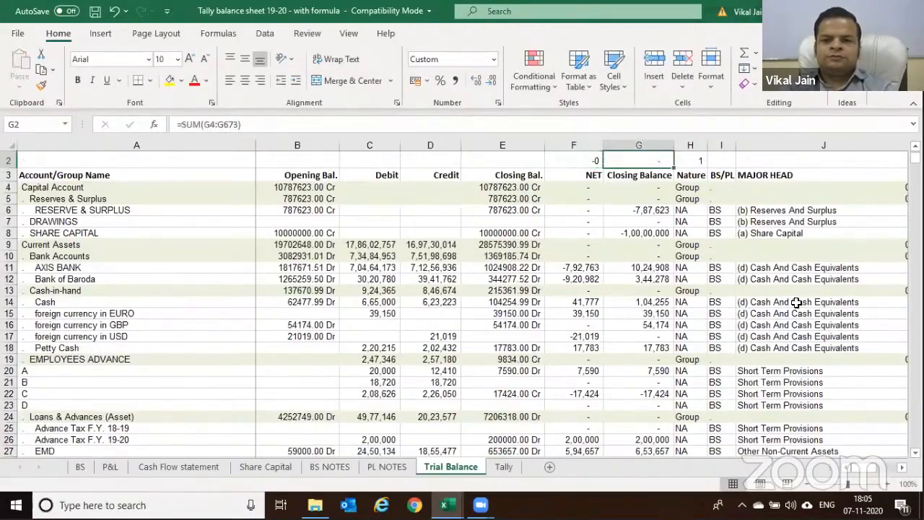
pyautogui.press('Left')
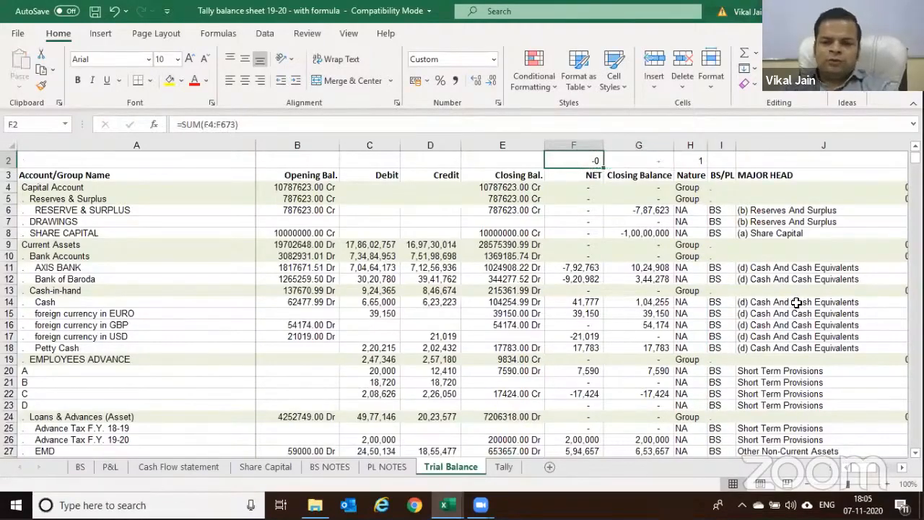
# Inspect the NET, Closing Bal. and Nature values and account names in rows 3–9
pyautogui.click(588, 197)
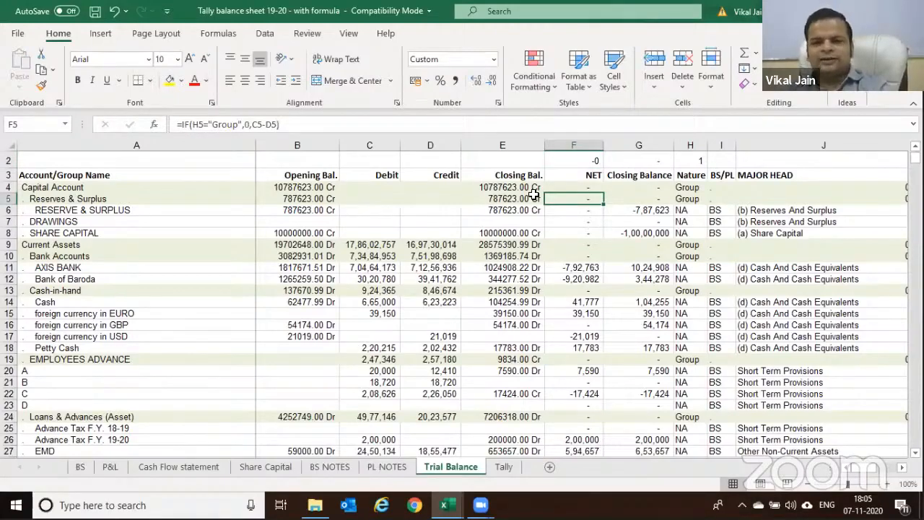
pyautogui.click(384, 187)
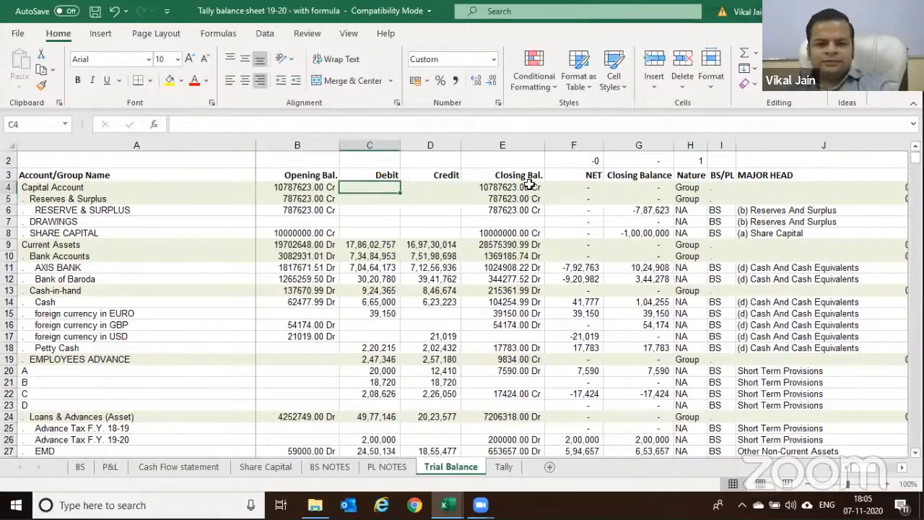
pyautogui.click(523, 187)
pyautogui.click(524, 246)
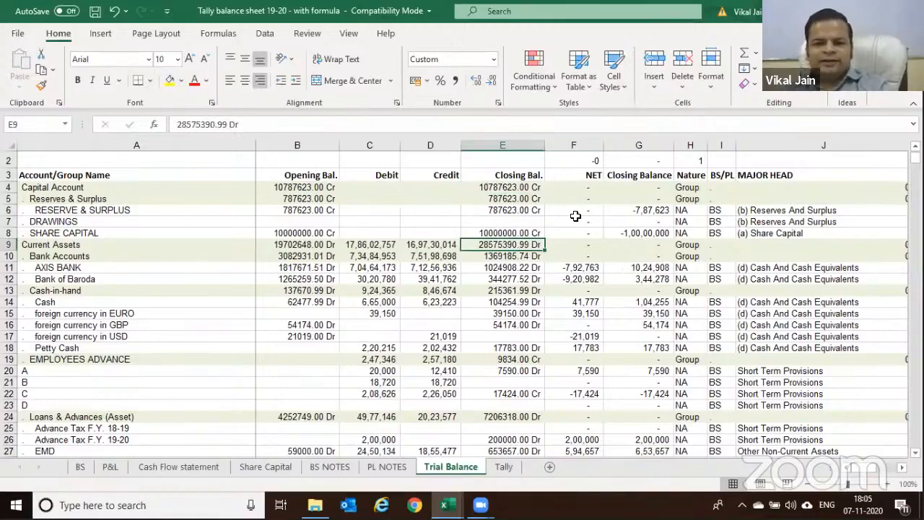
pyautogui.click(686, 188)
pyautogui.click(691, 210)
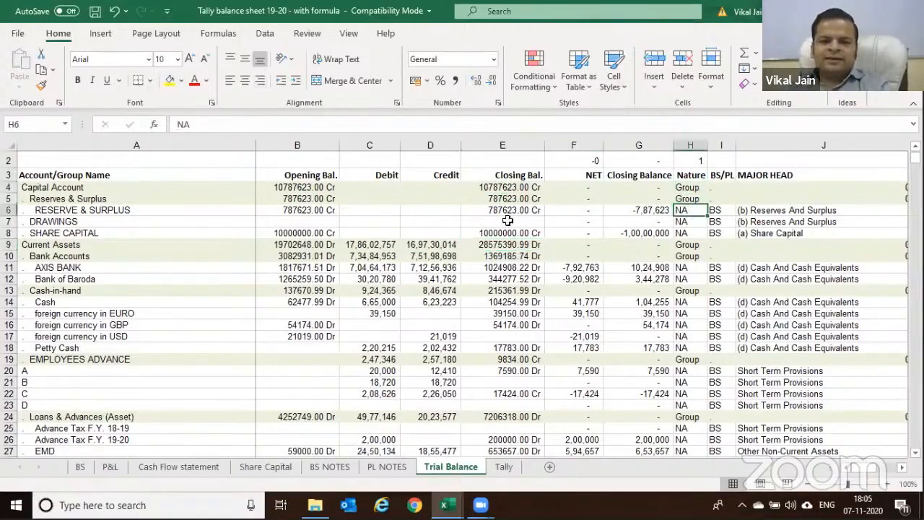
pyautogui.click(127, 191)
pyautogui.click(118, 220)
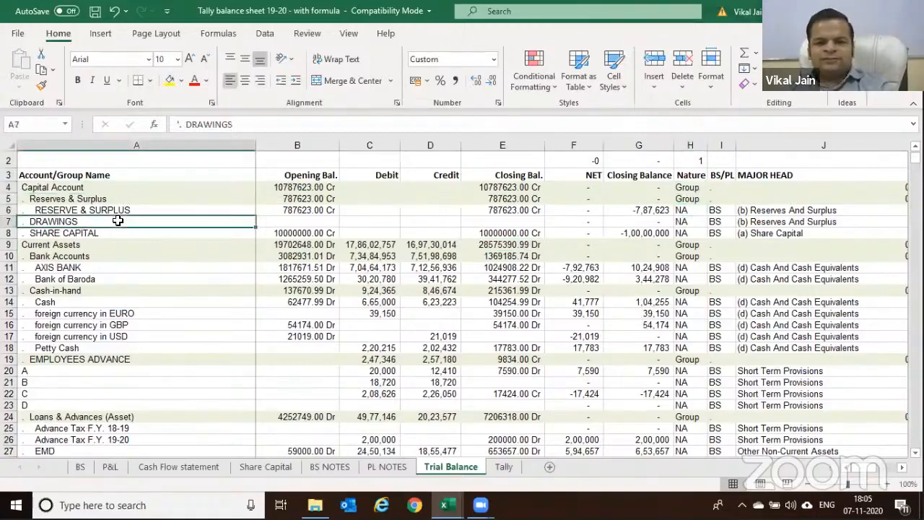
pyautogui.click(116, 176)
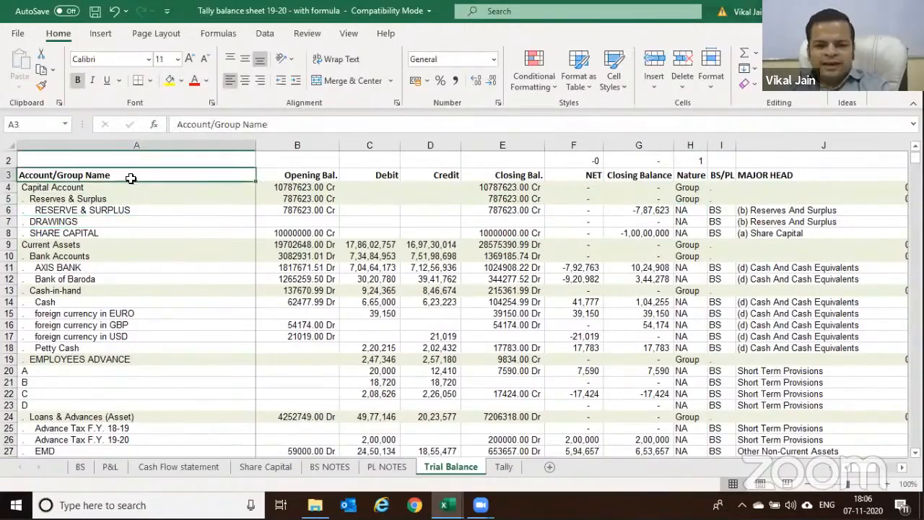
pyautogui.click(528, 189)
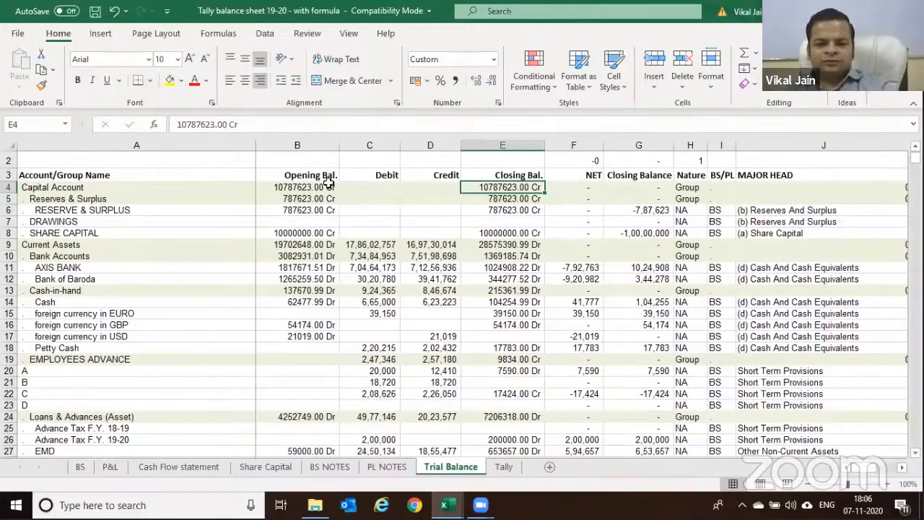
pyautogui.click(91, 186)
pyautogui.press('Up')
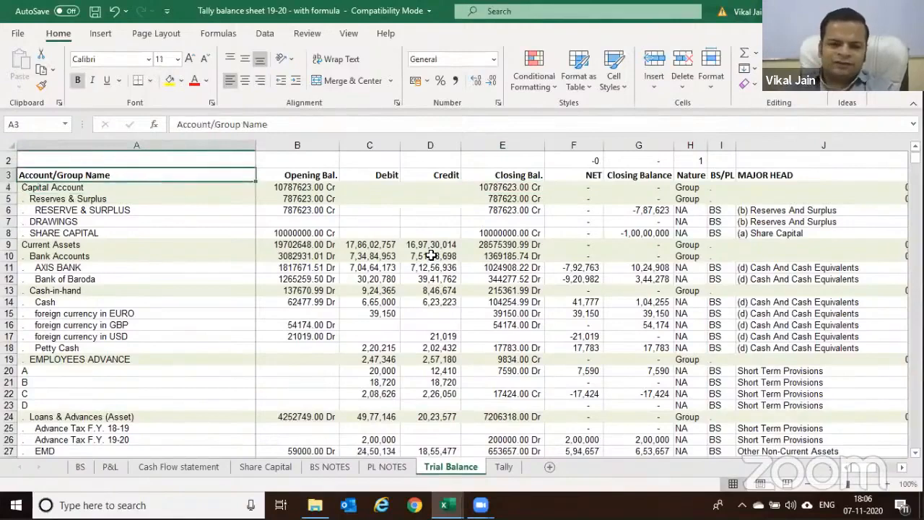
pyautogui.hotkey('ctrl', 'shift', 'End')
pyautogui.hotkey('ctrl', 'shift', 'l')
pyautogui.press('Right')
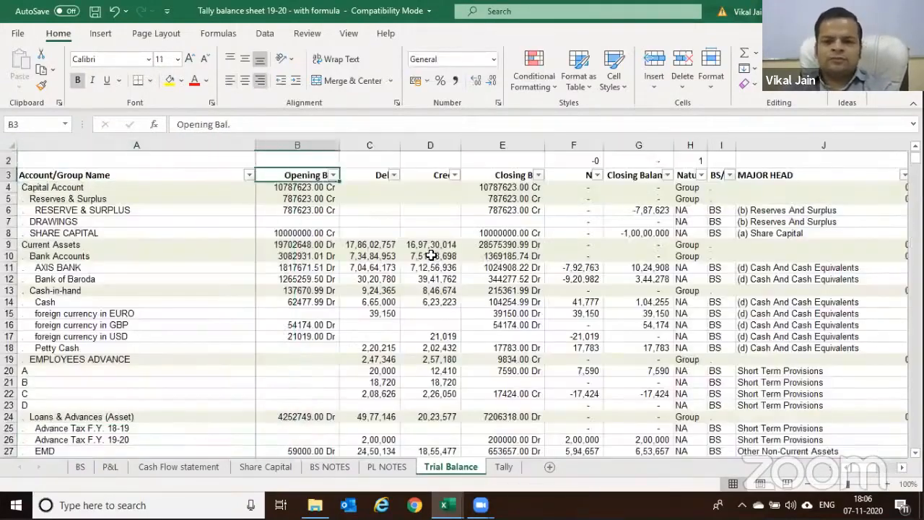
pyautogui.press('Right')
pyautogui.press('Right')
pyautogui.press('Right')
pyautogui.press('Right')
pyautogui.press('Right')
pyautogui.press('Left')
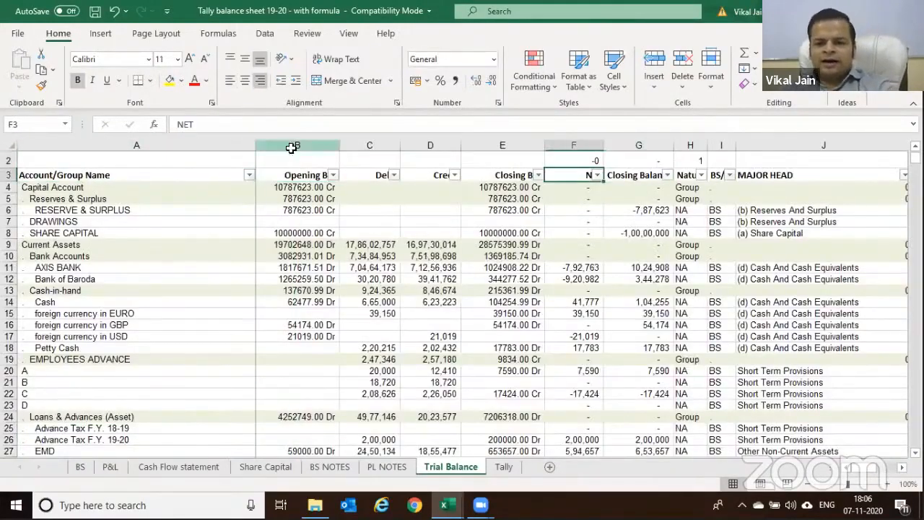
pyautogui.press('Down')
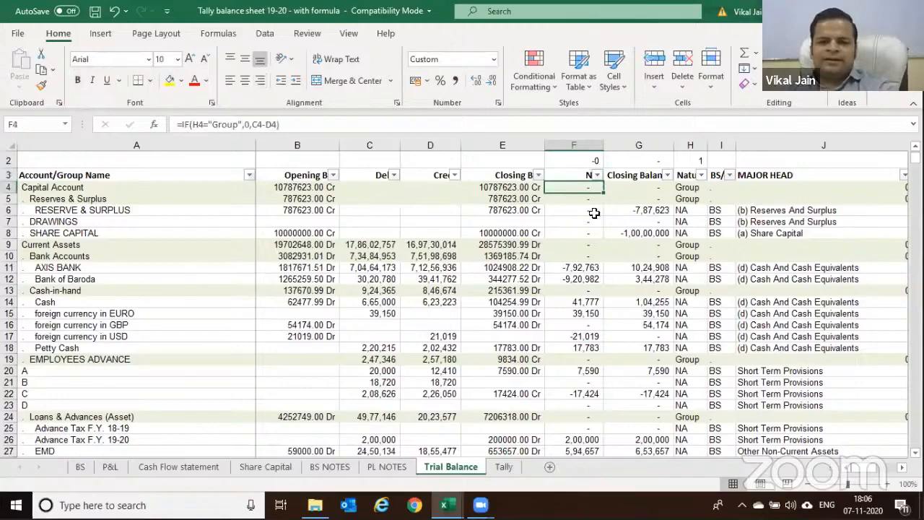
pyautogui.press('Right')
pyautogui.press('F2')
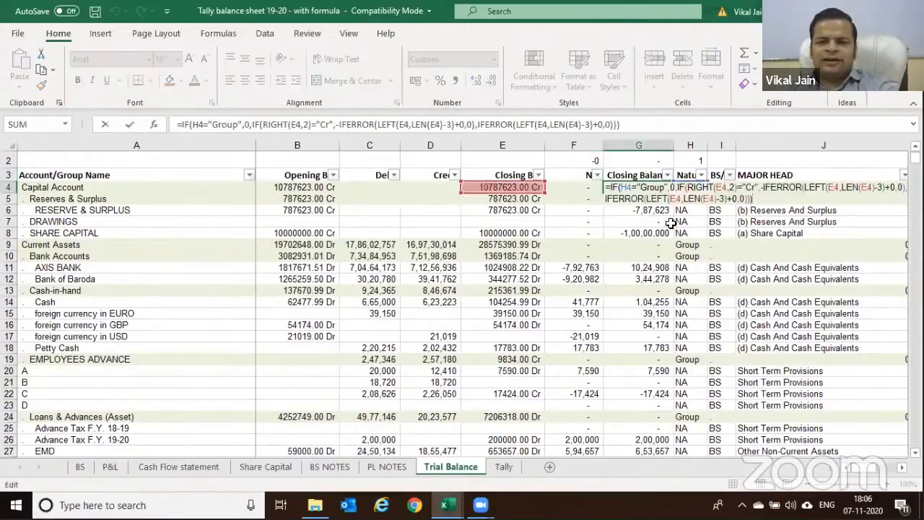
pyautogui.press('Escape')
pyautogui.press('Right')
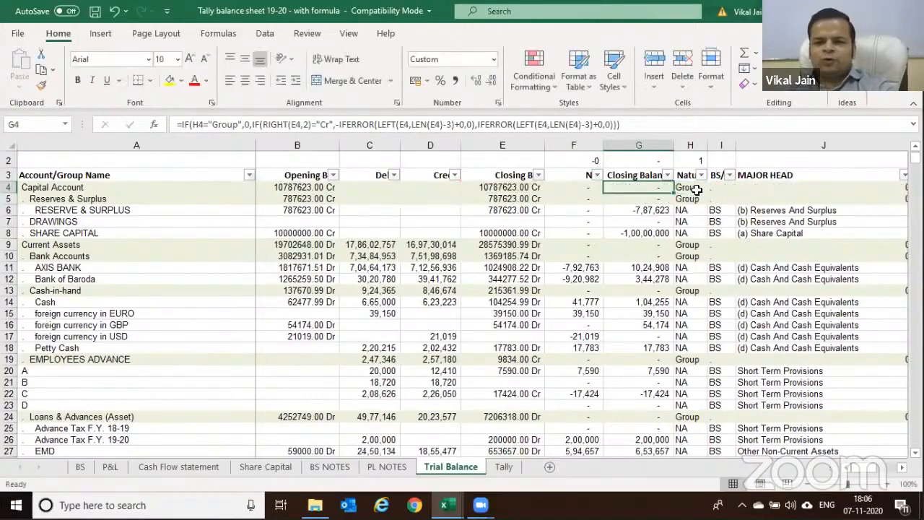
pyautogui.click(653, 187)
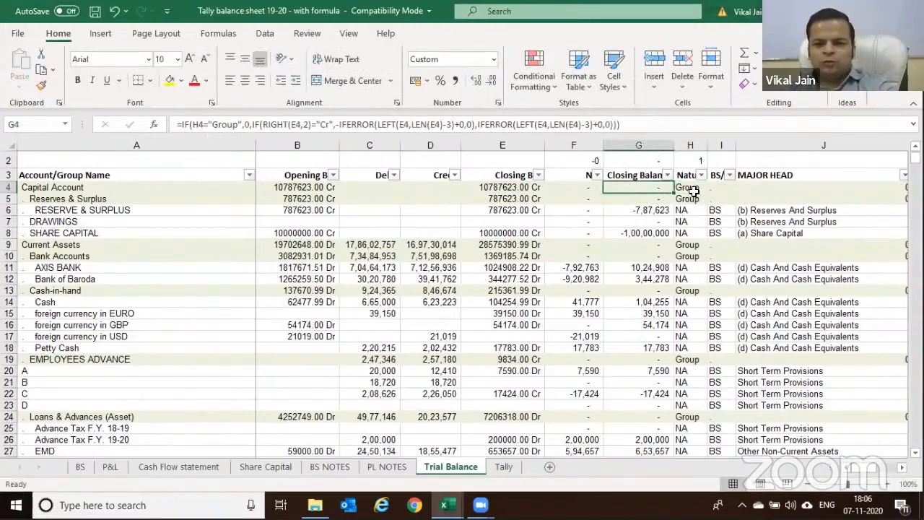
pyautogui.click(693, 189)
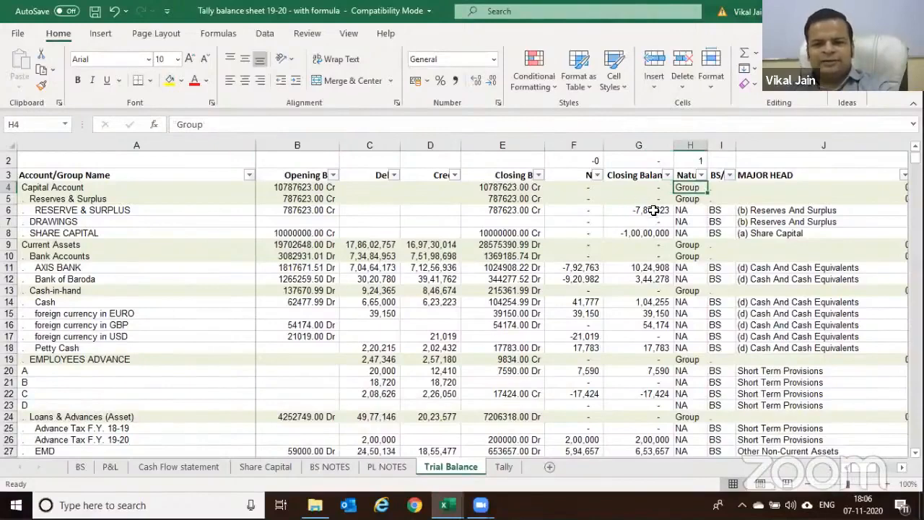
pyautogui.click(645, 210)
pyautogui.click(647, 232)
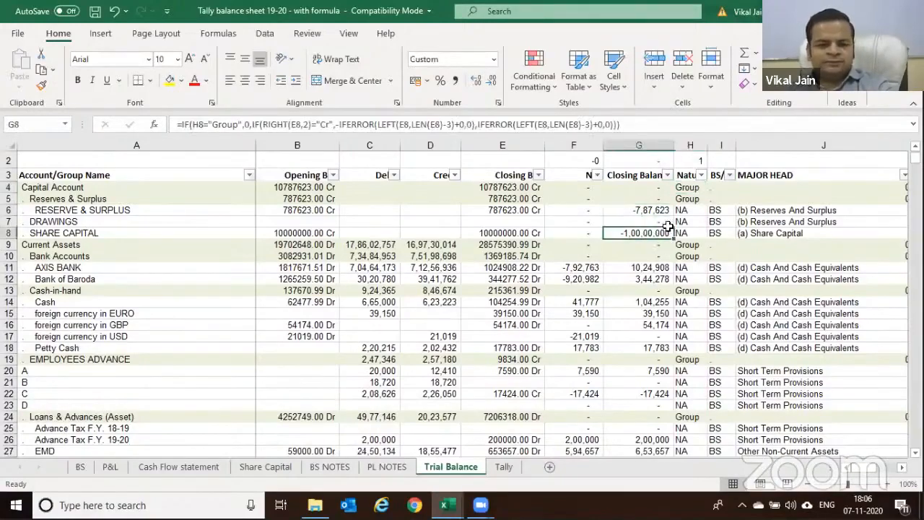
pyautogui.click(652, 186)
pyautogui.press('F2')
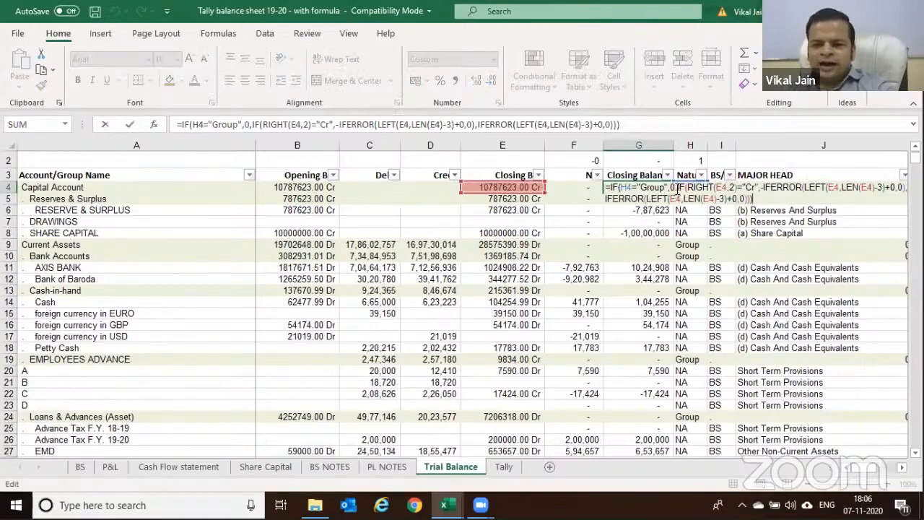
pyautogui.press('Escape')
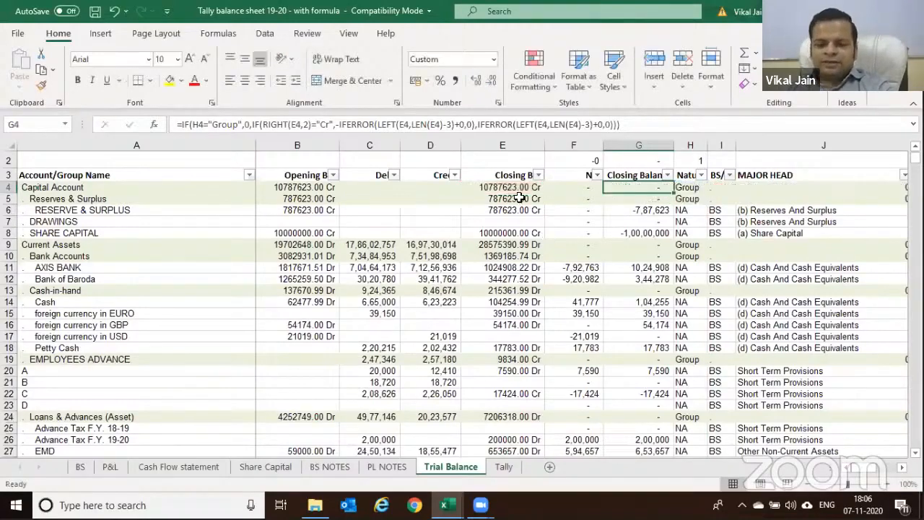
pyautogui.click(514, 187)
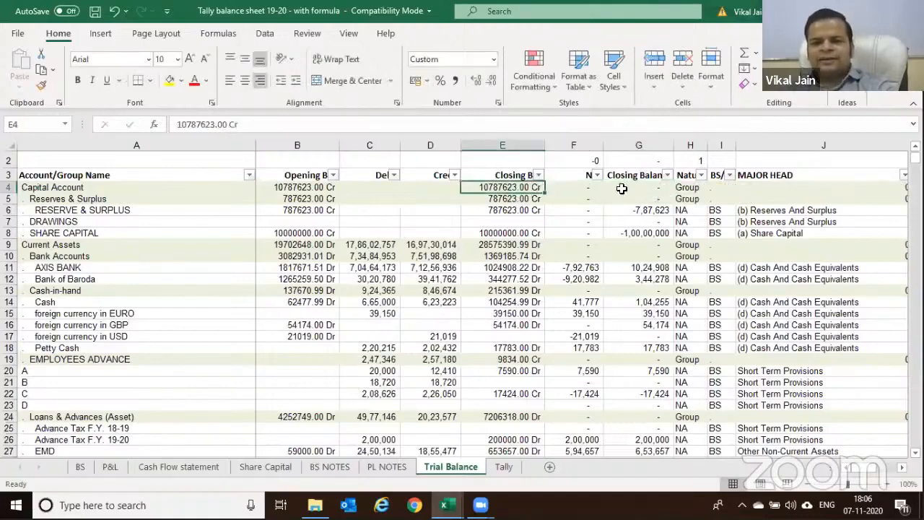
pyautogui.click(639, 210)
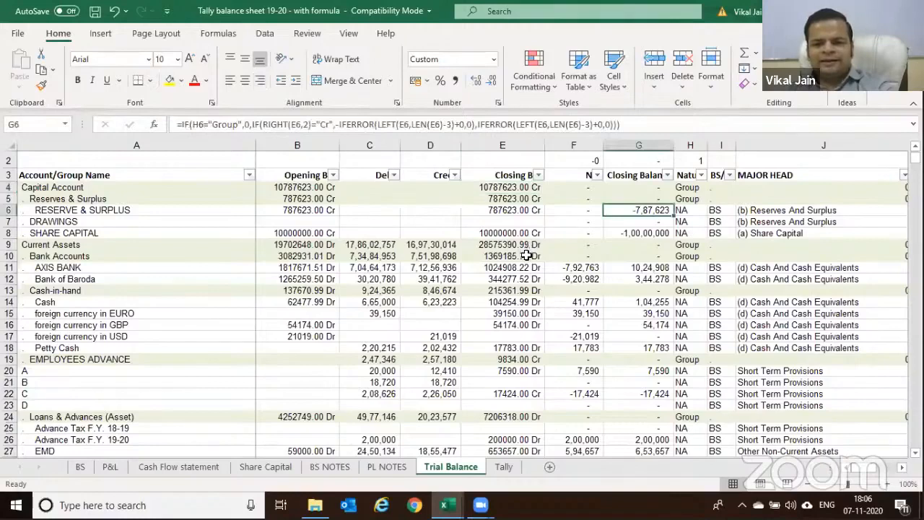
pyautogui.click(521, 269)
pyautogui.click(652, 267)
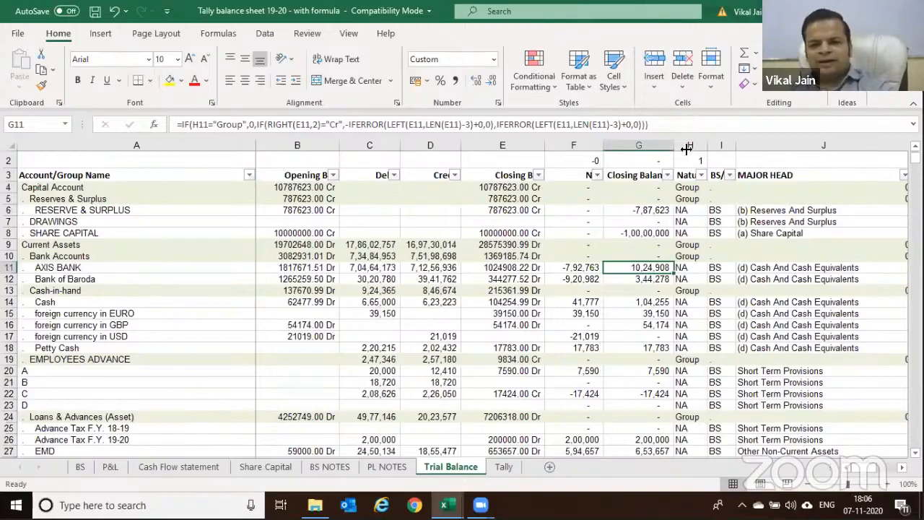
pyautogui.click(651, 160)
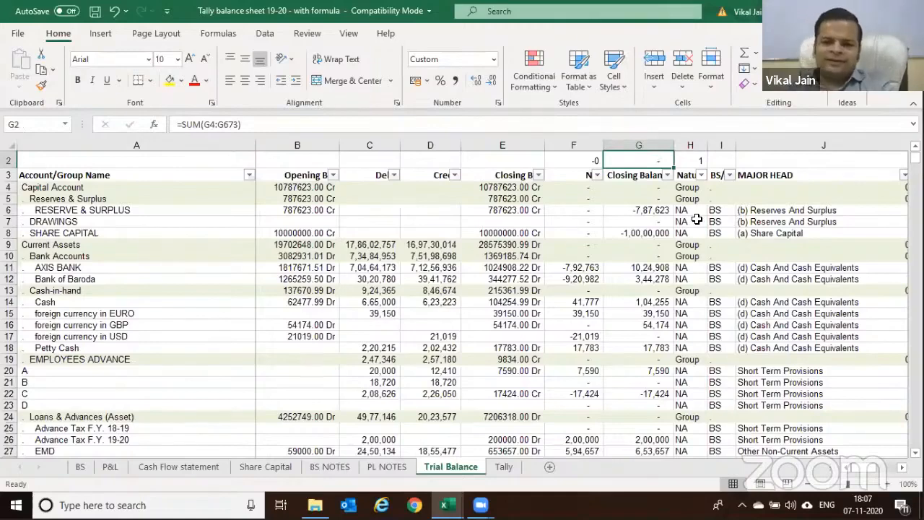
pyautogui.moveTo(72, 175); pyautogui.dragTo(590, 186)
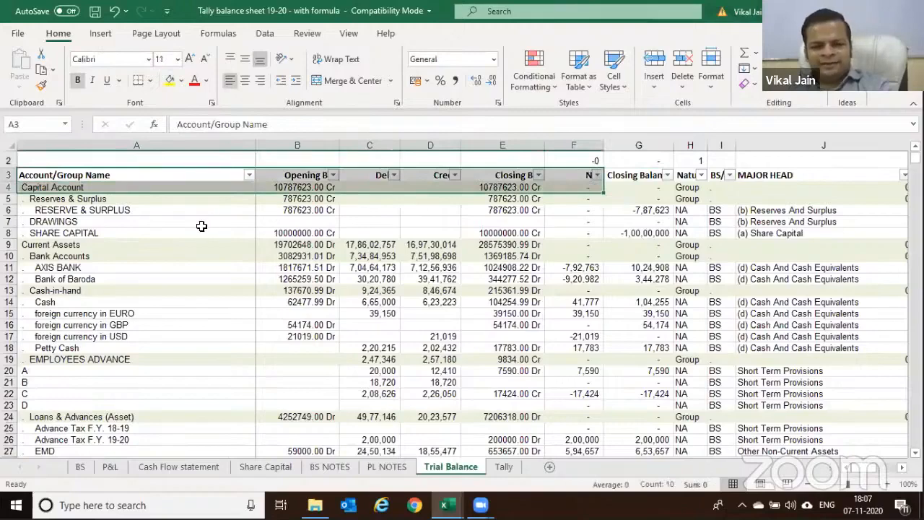
pyautogui.moveTo(136, 175); pyautogui.dragTo(244, 176)
# Remove the table filters and inspect Closing Balance formulas for Capital Account, Reserves and AXIS BANK
pyautogui.hotkey('ctrl', 'z')
pyautogui.click(78, 175)
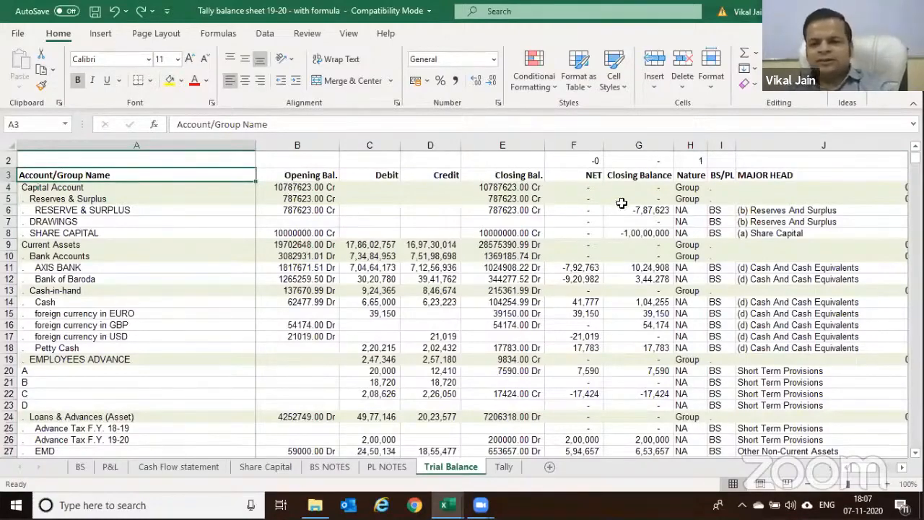
pyautogui.click(649, 210)
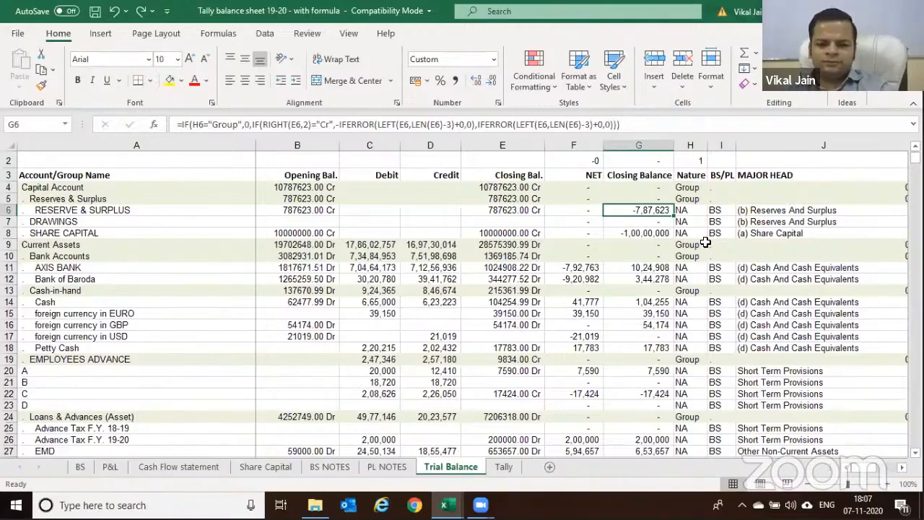
pyautogui.click(650, 187)
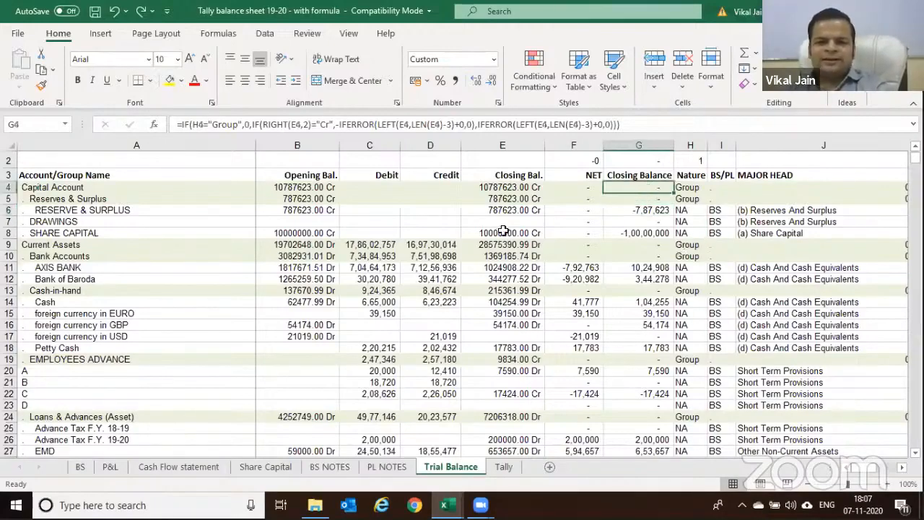
pyautogui.click(497, 210)
pyautogui.click(641, 210)
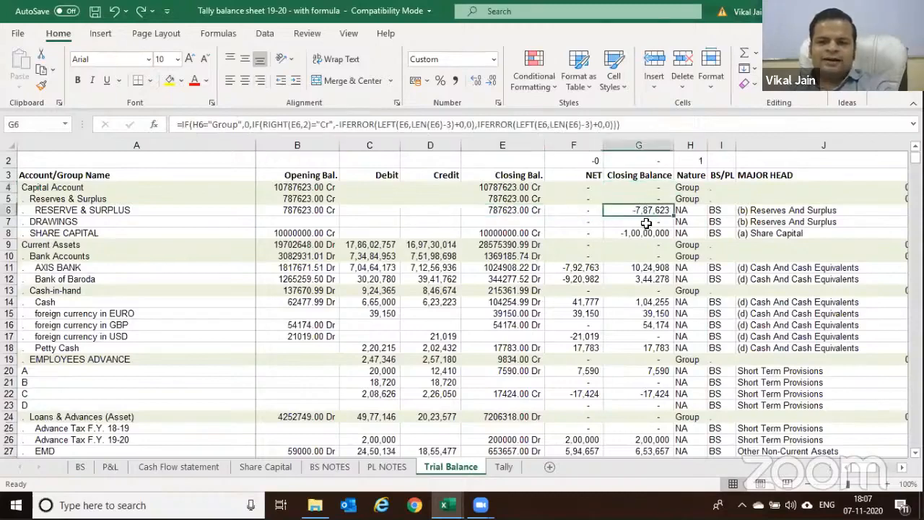
pyautogui.click(511, 268)
pyautogui.click(639, 267)
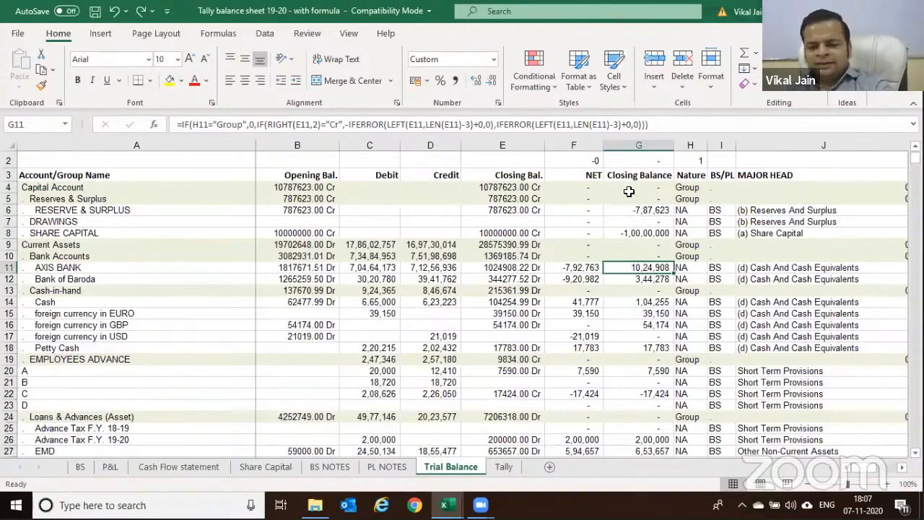
# Select G4:G8 and I6:I16, compare Bank of Baroda debit/credit with NET, and show G4's formula references
pyautogui.moveTo(630, 187); pyautogui.dragTo(623, 318)
pyautogui.moveTo(715, 210); pyautogui.dragTo(705, 325)
pyautogui.click(578, 231)
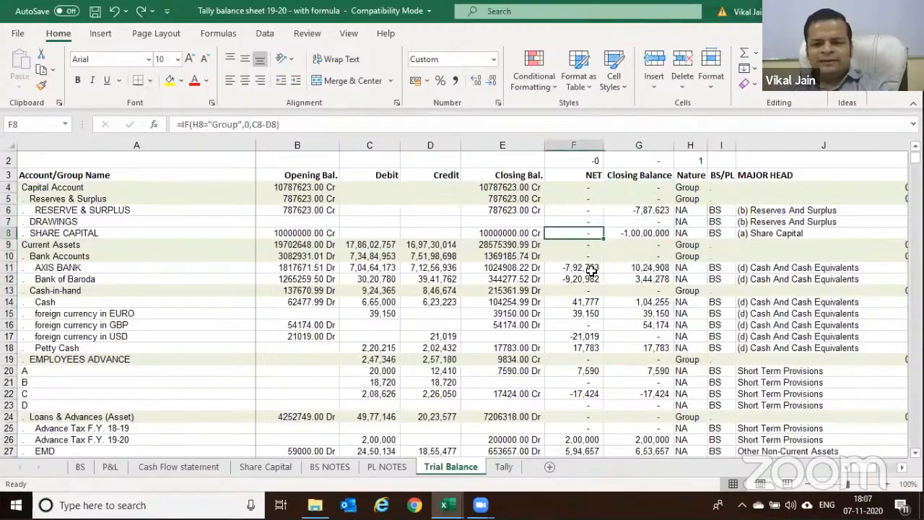
pyautogui.click(359, 279)
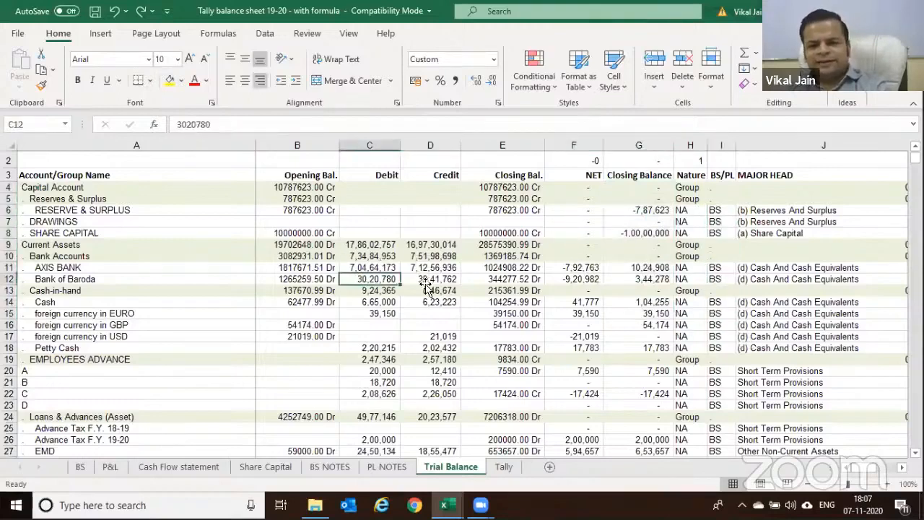
pyautogui.click(427, 281)
pyautogui.click(581, 280)
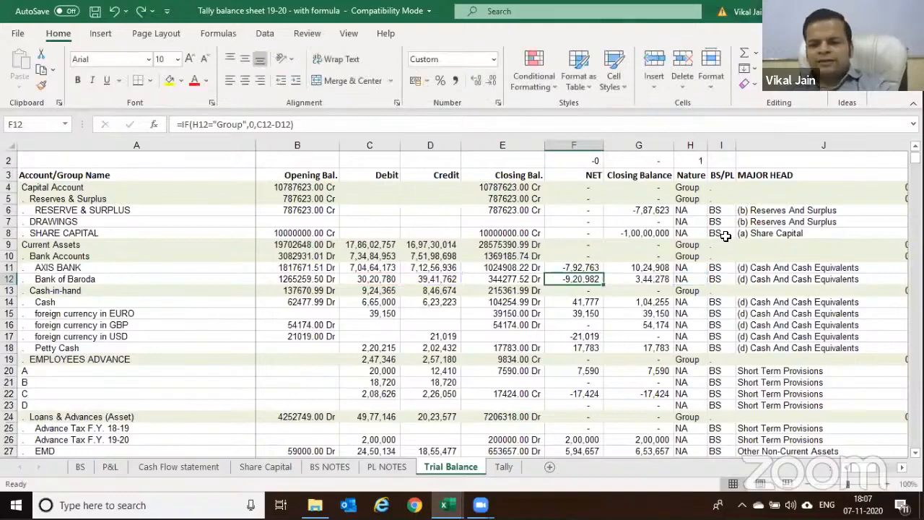
pyautogui.click(576, 190)
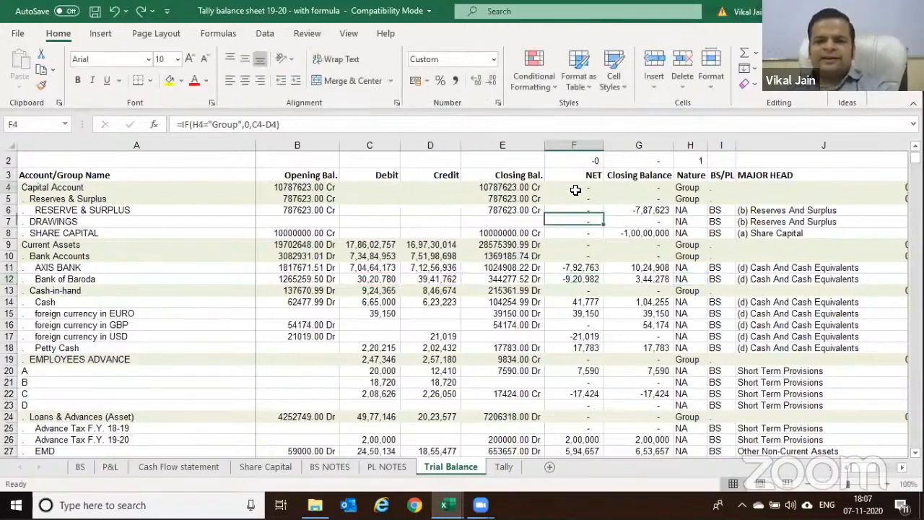
pyautogui.click(649, 189)
pyautogui.press('F2')
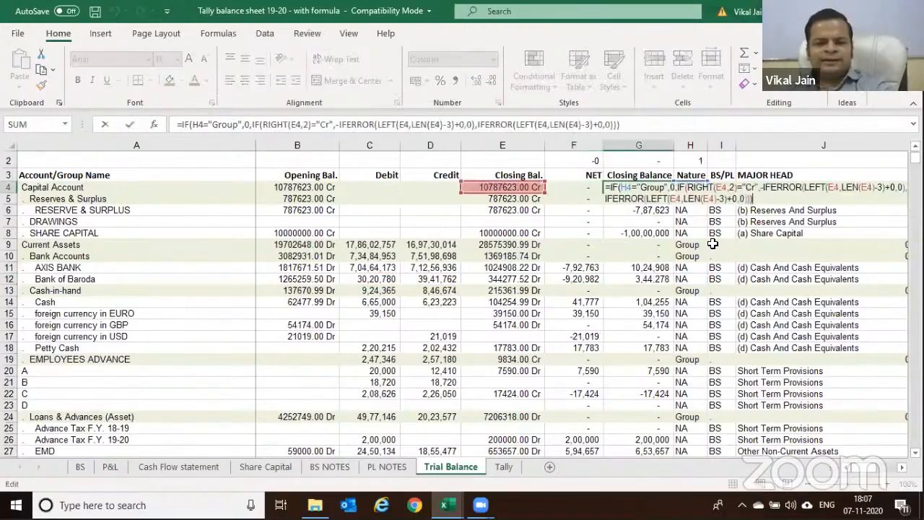
pyautogui.press('Escape')
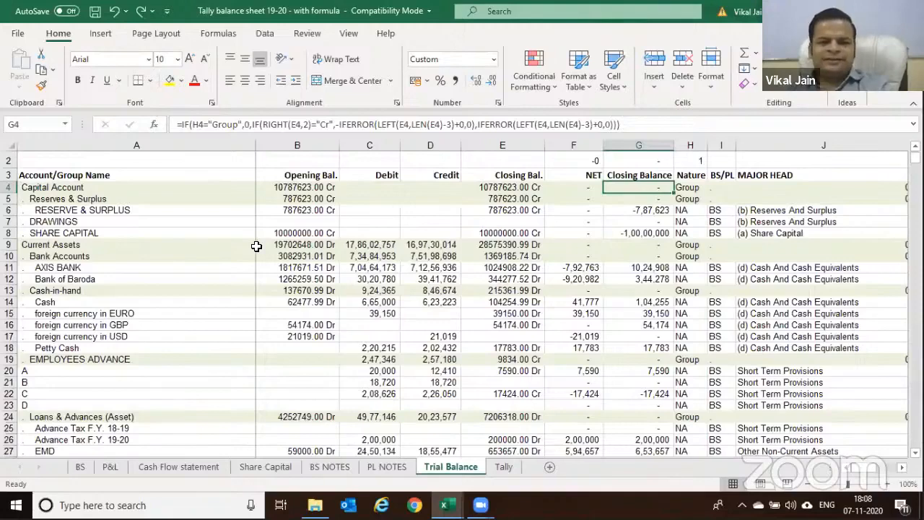
# Check the BS/PL tags for RESERVE & SURPLUS, DRAWINGS and a DIRECT EXPENSE row
pyautogui.scroll(1, 347, 252)
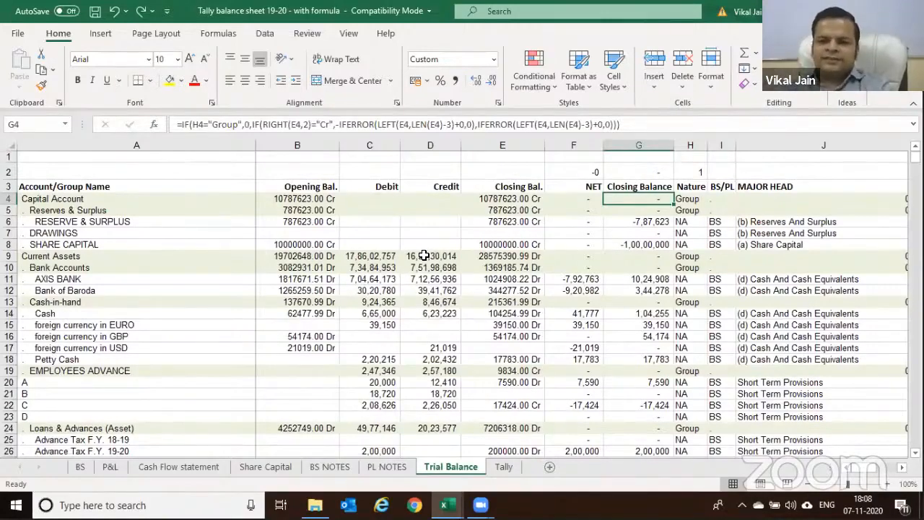
pyautogui.press('Right')
pyautogui.press('Right')
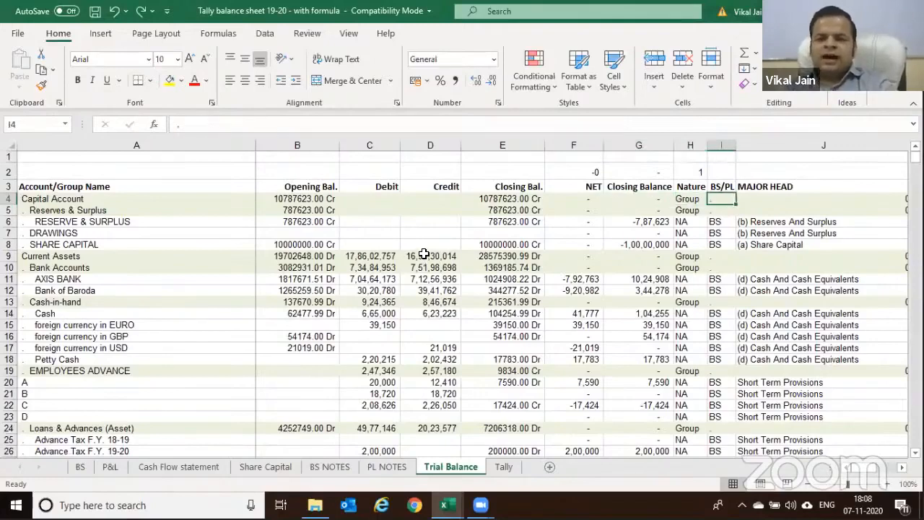
pyautogui.click(134, 221)
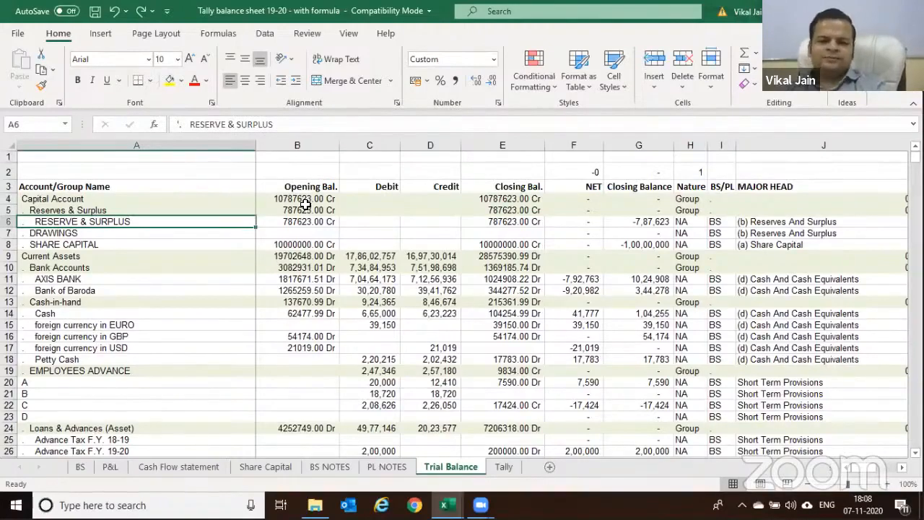
pyautogui.scroll(-1, 306, 205)
pyautogui.scroll(1, 677, 221)
pyautogui.click(714, 233)
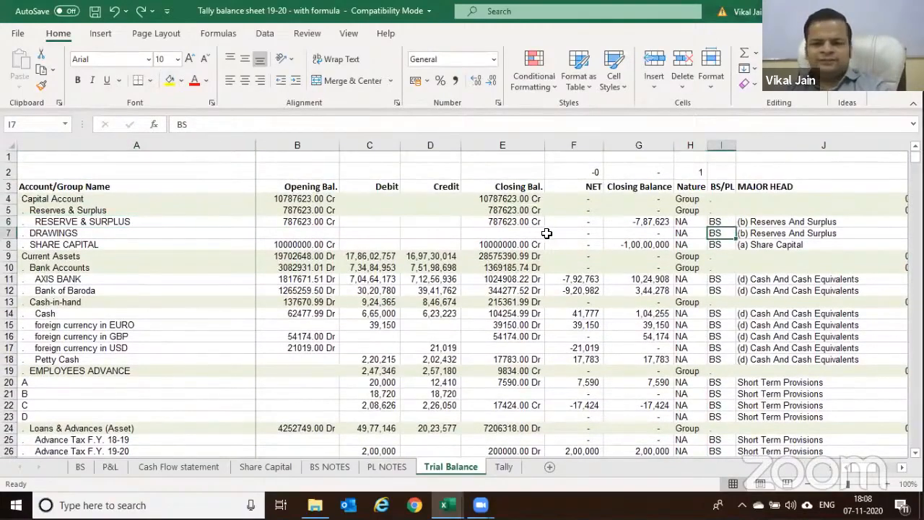
pyautogui.scroll(-20, 547, 233)
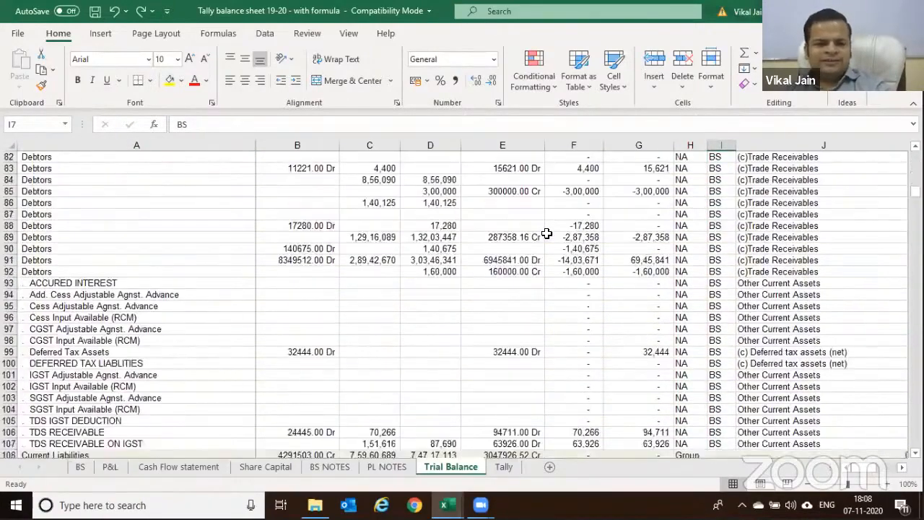
pyautogui.scroll(-20, 547, 234)
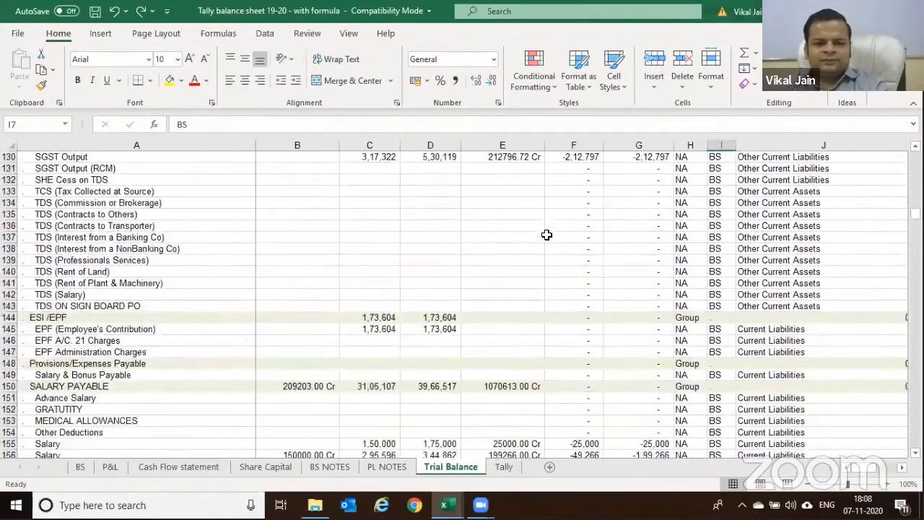
pyautogui.scroll(-14, 578, 242)
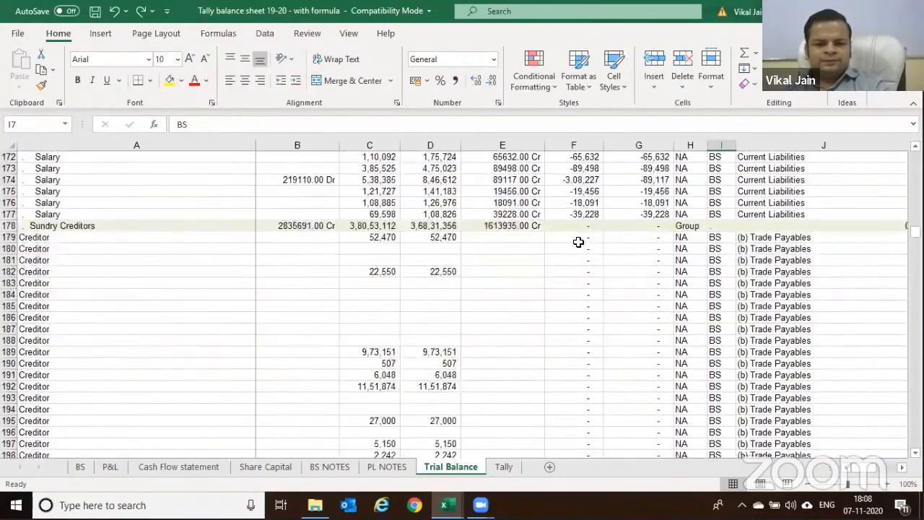
pyautogui.scroll(-20, 578, 242)
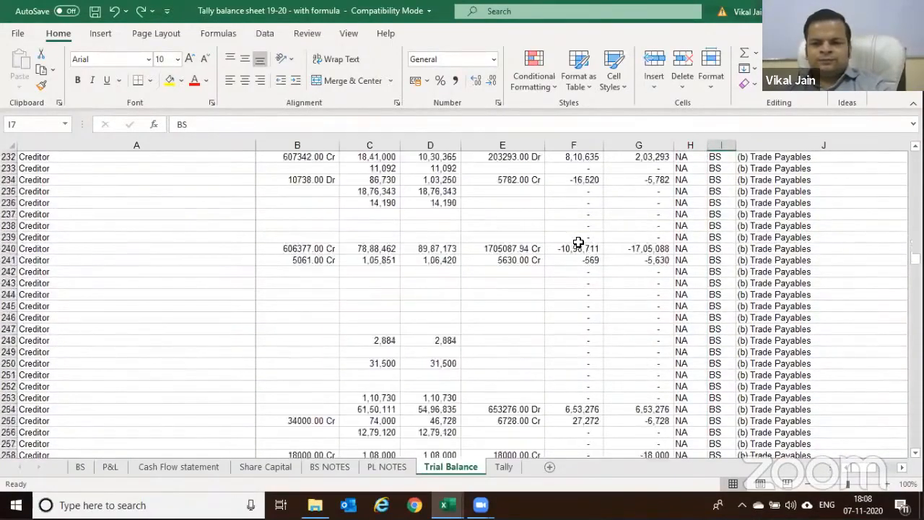
pyautogui.scroll(-20, 578, 242)
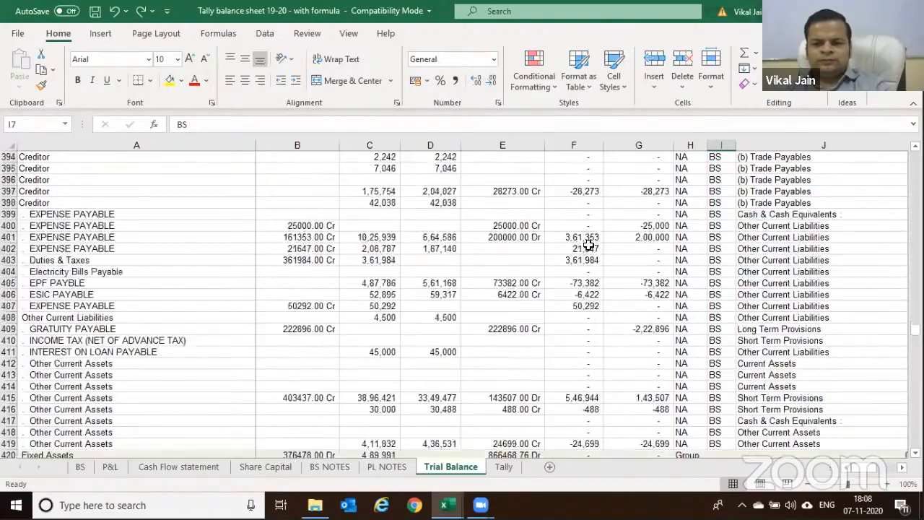
pyautogui.scroll(-17, 154, 246)
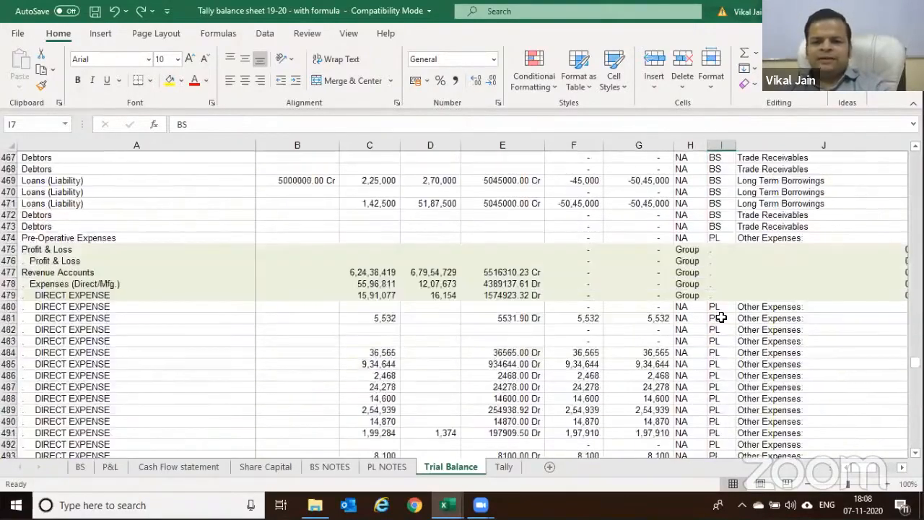
pyautogui.click(722, 237)
# Scroll back to row 1 and select the NET, Closing Balance and BS cells for Reserves & Surplus
pyautogui.scroll(8, 731, 295)
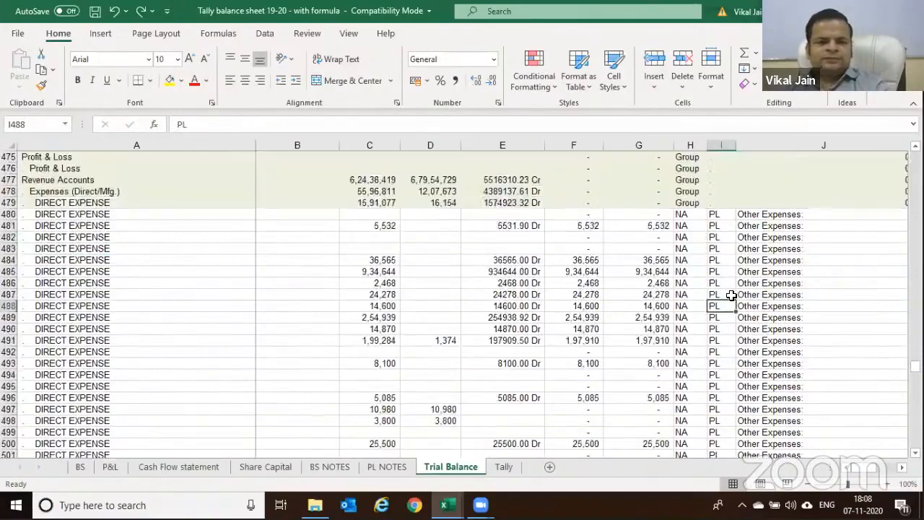
pyautogui.scroll(20, 731, 295)
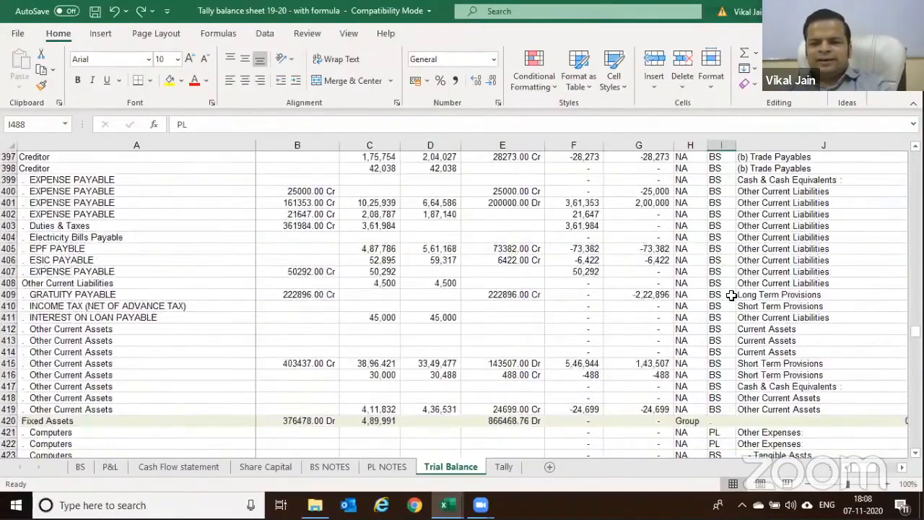
pyautogui.scroll(20, 730, 295)
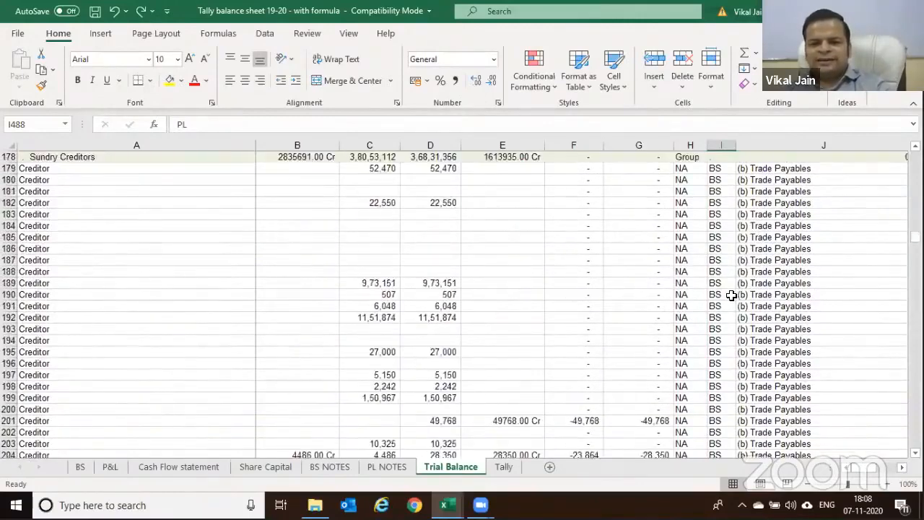
pyautogui.scroll(13, 731, 295)
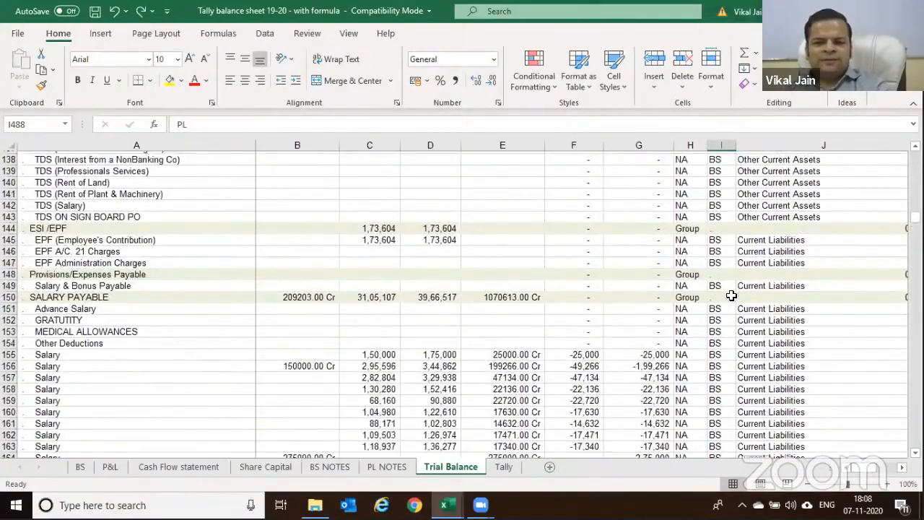
pyautogui.scroll(7, 730, 295)
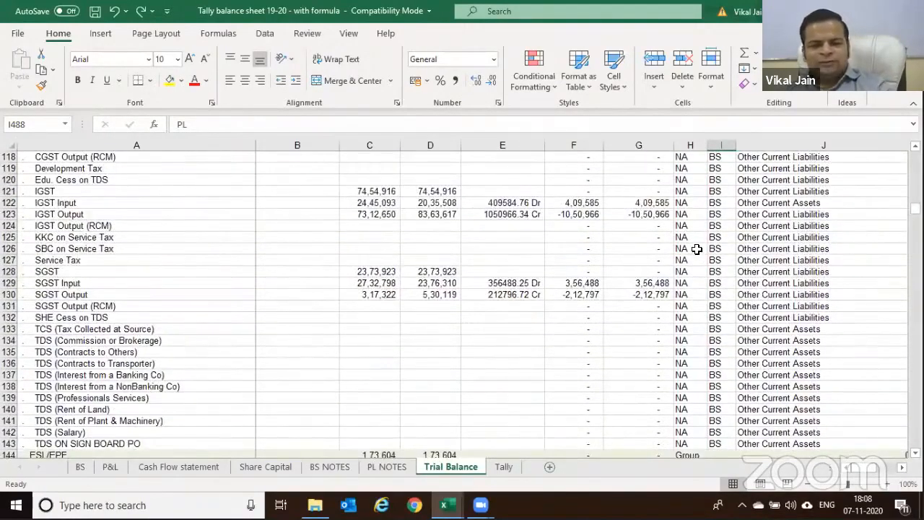
pyautogui.scroll(20, 697, 249)
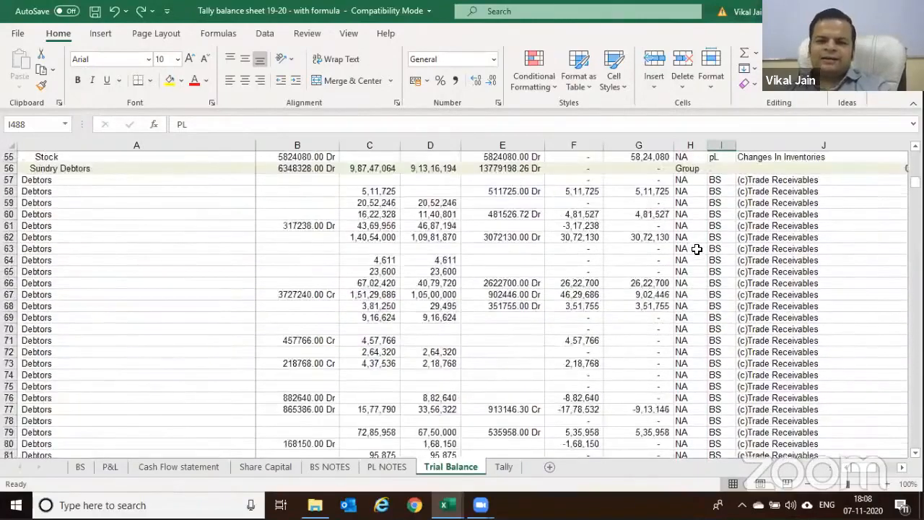
pyautogui.scroll(4, 696, 249)
pyautogui.scroll(14, 658, 213)
pyautogui.click(689, 199)
pyautogui.click(583, 206)
pyautogui.click(673, 210)
pyautogui.click(718, 223)
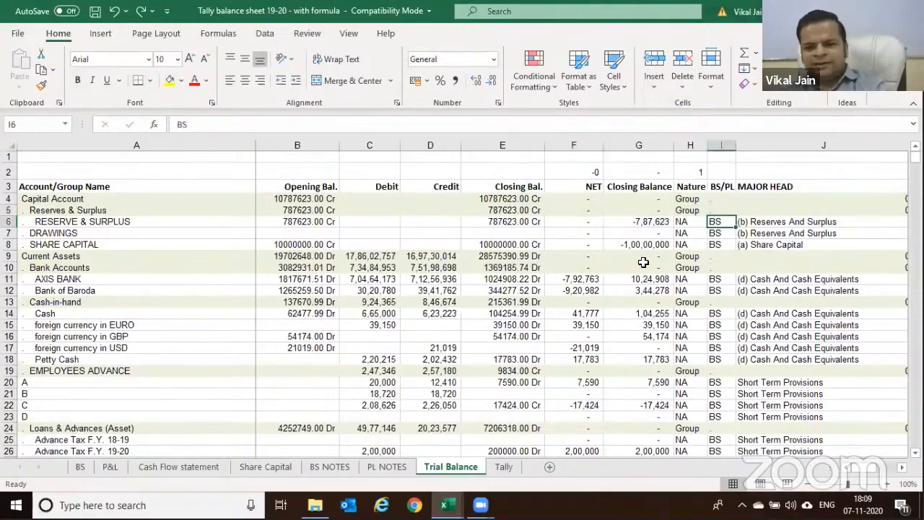
# From Capital Account's BS/PL cell I4, view the SUB HEAD column beside MAJOR HEAD in J4
pyautogui.scroll(-1, 517, 234)
pyautogui.scroll(-3, 518, 233)
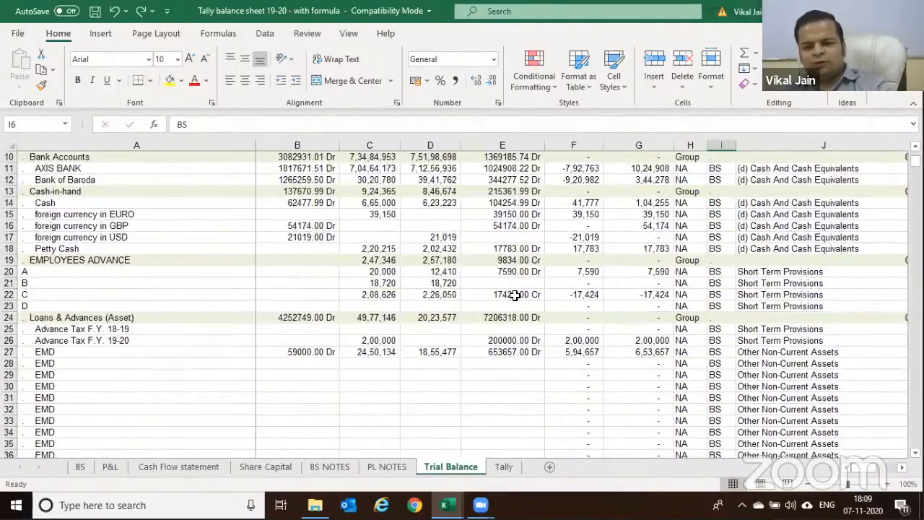
pyautogui.scroll(3, 707, 264)
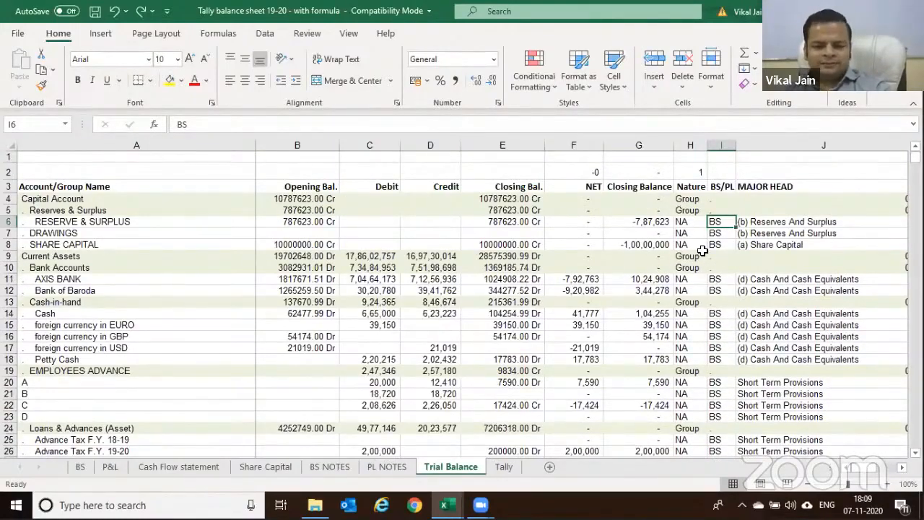
pyautogui.click(721, 198)
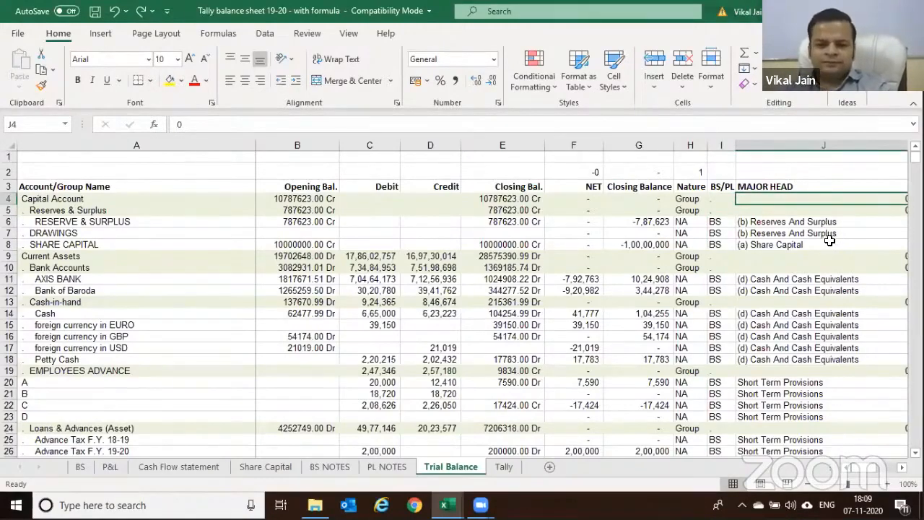
pyautogui.press('Right')
pyautogui.press('Left')
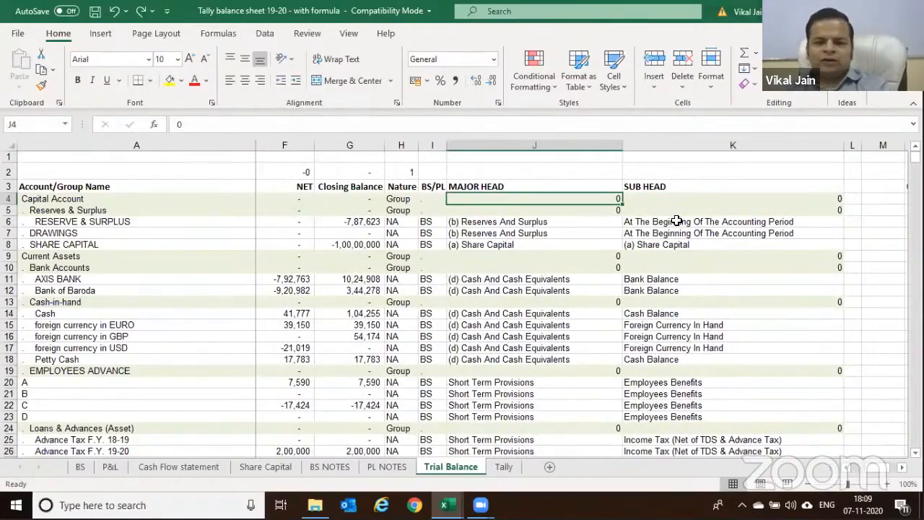
# Copy '(b) Reserves And Surplus' from BS cell C14 into Trial Balance J6
pyautogui.click(524, 222)
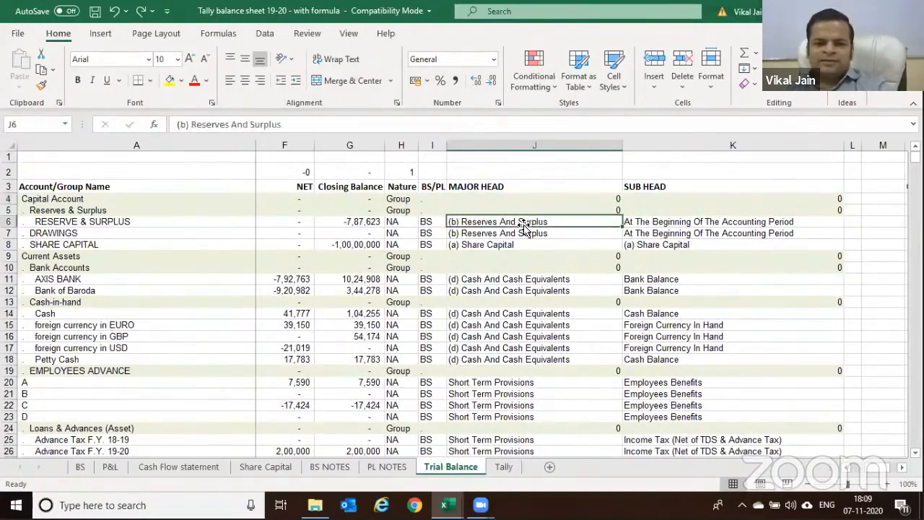
pyautogui.press('Left')
pyautogui.press('Left')
pyautogui.press('Left')
pyautogui.press('Left')
pyautogui.press('Left')
pyautogui.press('Left')
pyautogui.press('Left')
pyautogui.press('Left')
pyautogui.press('Left')
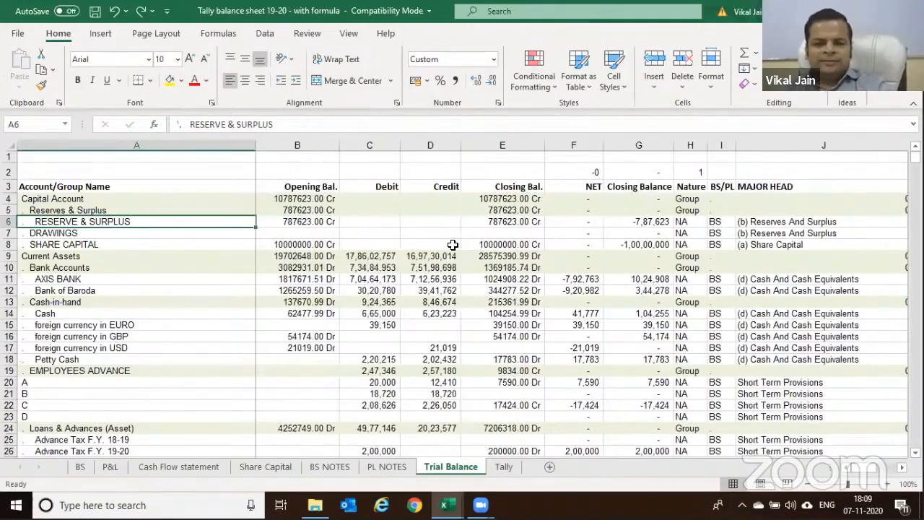
pyautogui.click(80, 467)
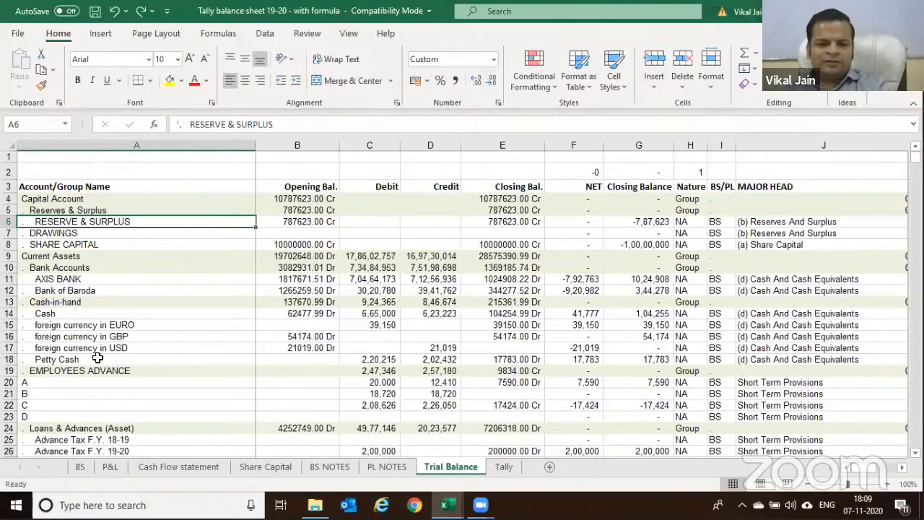
pyautogui.click(113, 314)
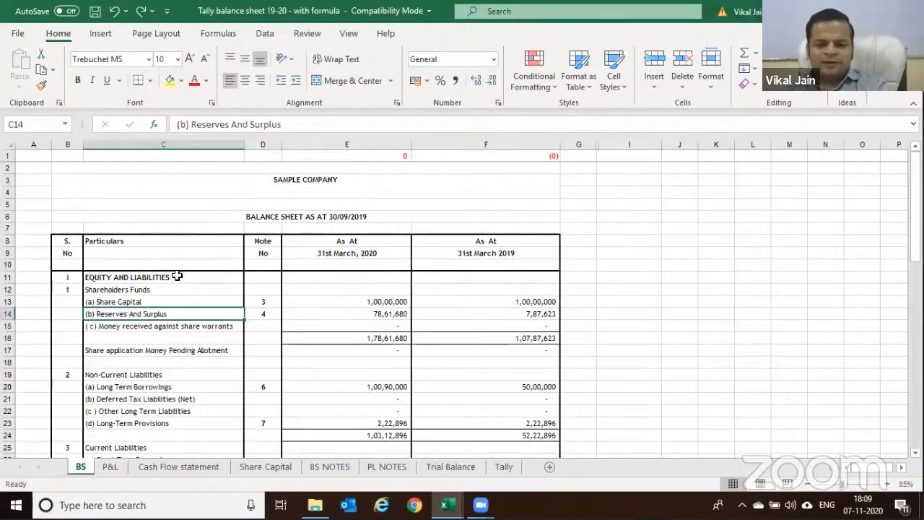
pyautogui.hotkey('ctrl', 'c')
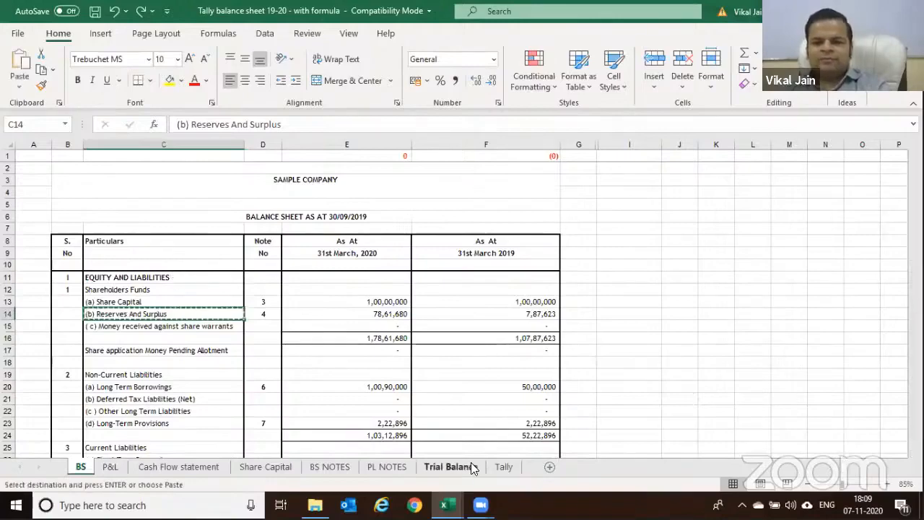
pyautogui.click(470, 462)
pyautogui.click(783, 225)
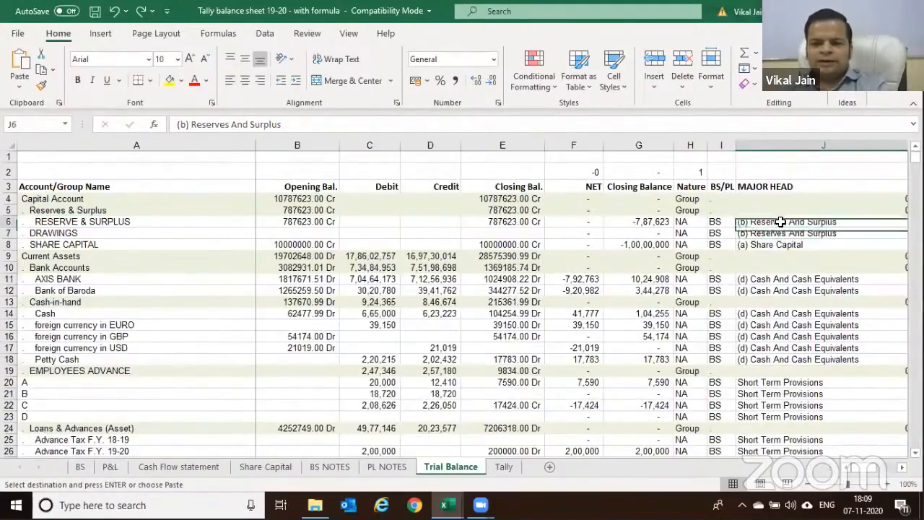
pyautogui.hotkey('ctrl', 'v')
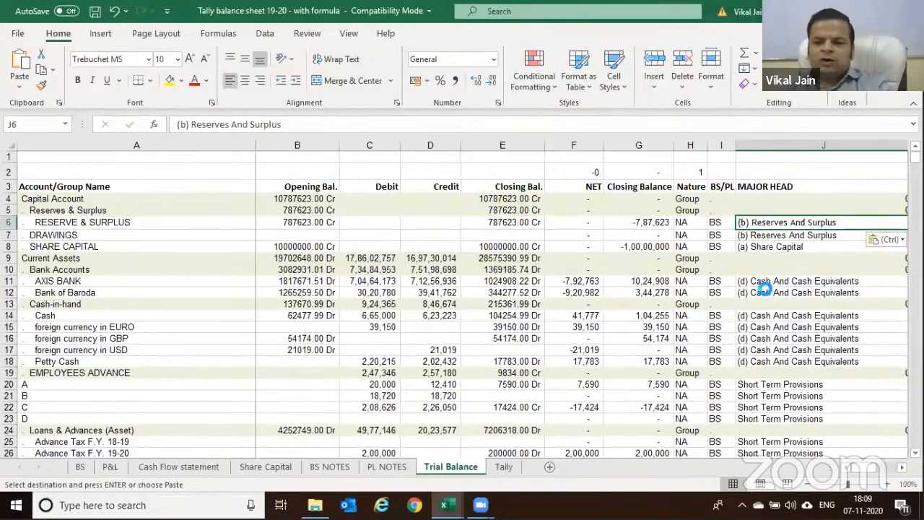
# Compare RESERVE & SURPLUS's sub head with the BS NOTES 'Additions During The Year' line
pyautogui.hscroll(1, 765, 288)
pyautogui.click(852, 223)
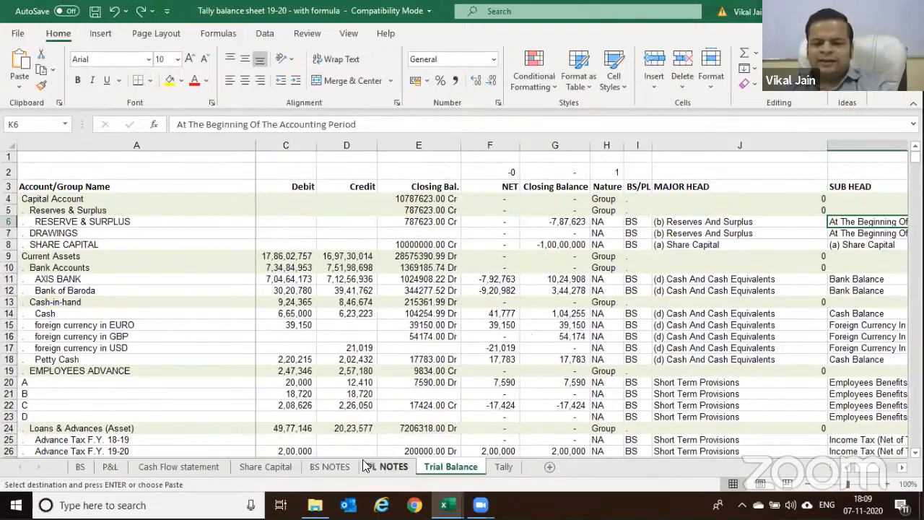
pyautogui.click(337, 464)
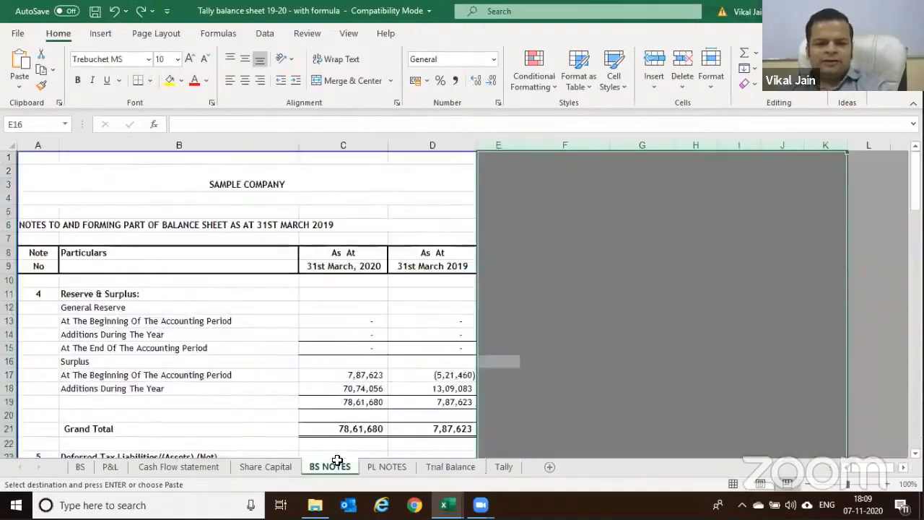
pyautogui.scroll(-2, 211, 306)
pyautogui.click(170, 311)
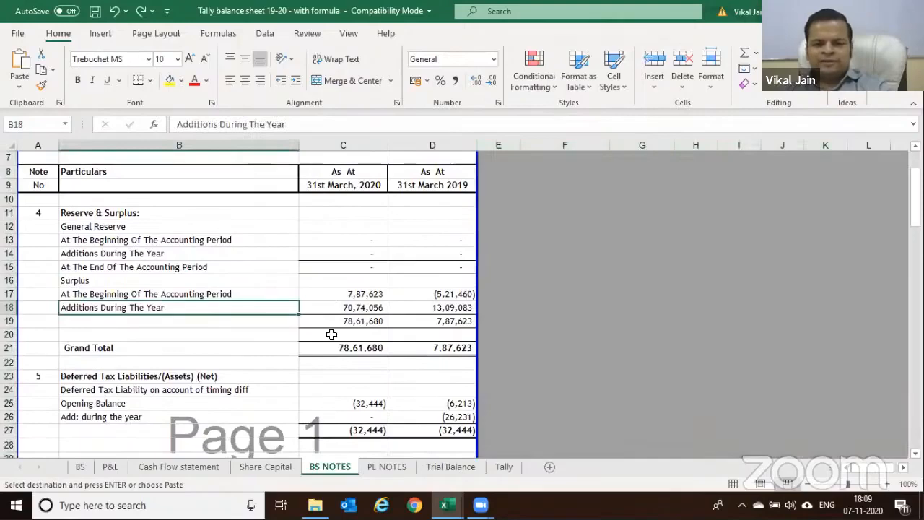
pyautogui.hotkey('ctrl', 'pagedown')
pyautogui.hotkey('ctrl', 'pagedown')
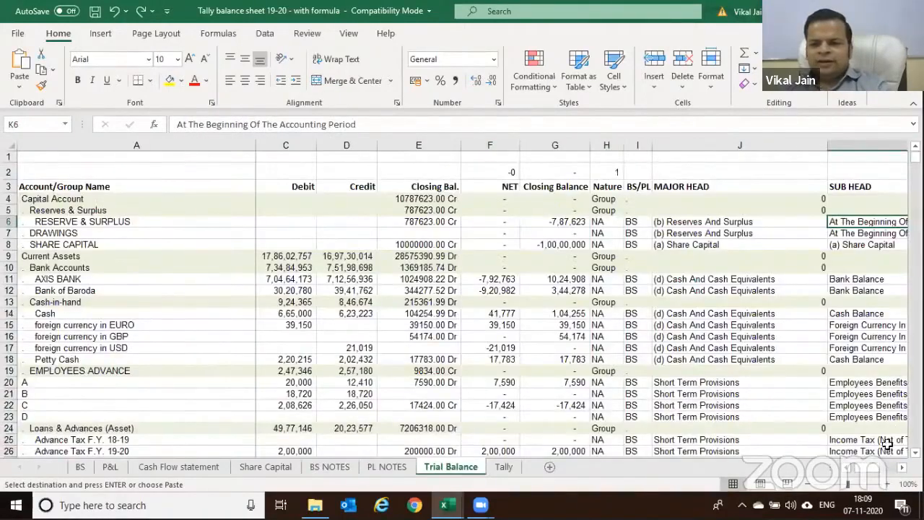
pyautogui.click(901, 467)
pyautogui.click(901, 467)
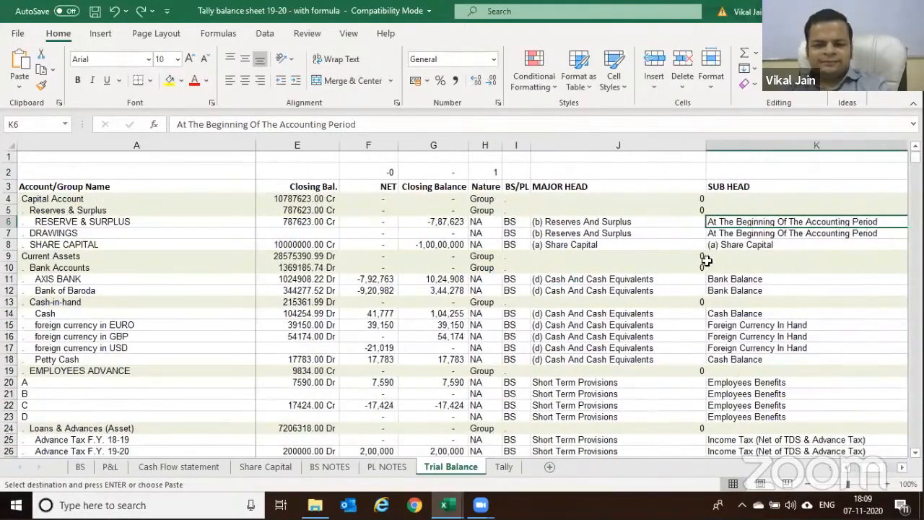
# Browse the PL NOTES, Cash Flow, P&L, BS NOTES and Tally sheets, then return to Trial Balance
pyautogui.click(373, 467)
pyautogui.click(180, 465)
pyautogui.hotkey('ctrl', 'pageup')
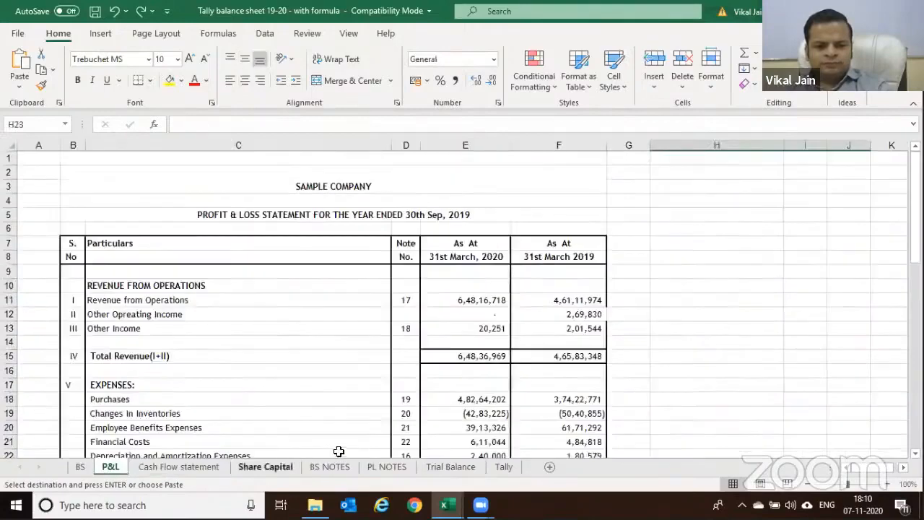
pyautogui.click(367, 467)
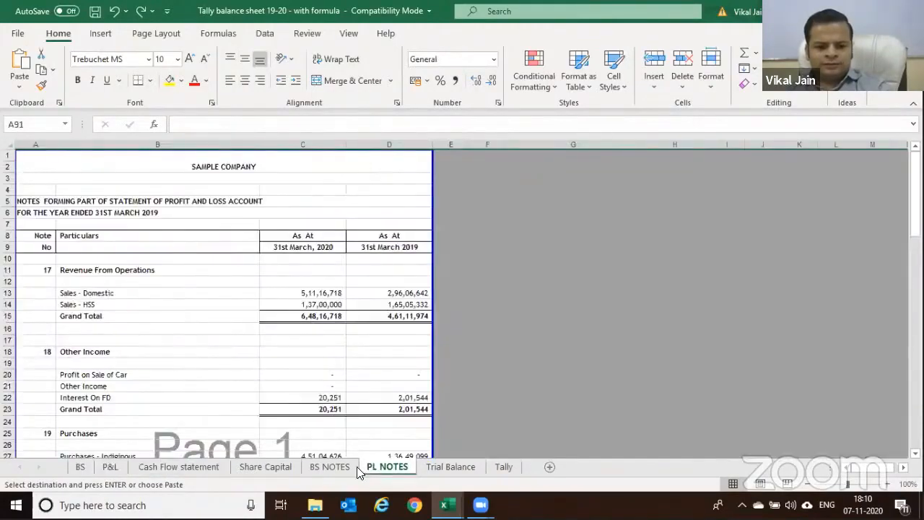
pyautogui.hotkey('ctrl', 'pageup')
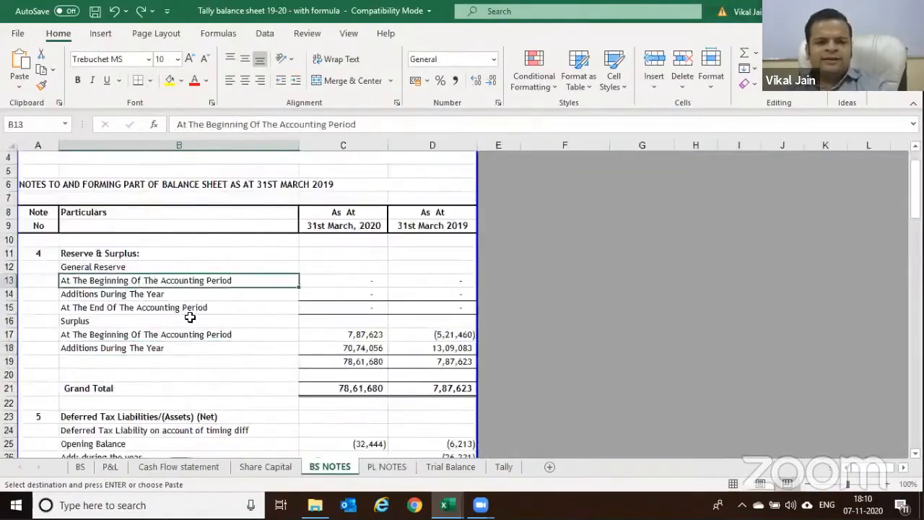
pyautogui.scroll(-2, 209, 265)
pyautogui.click(148, 250)
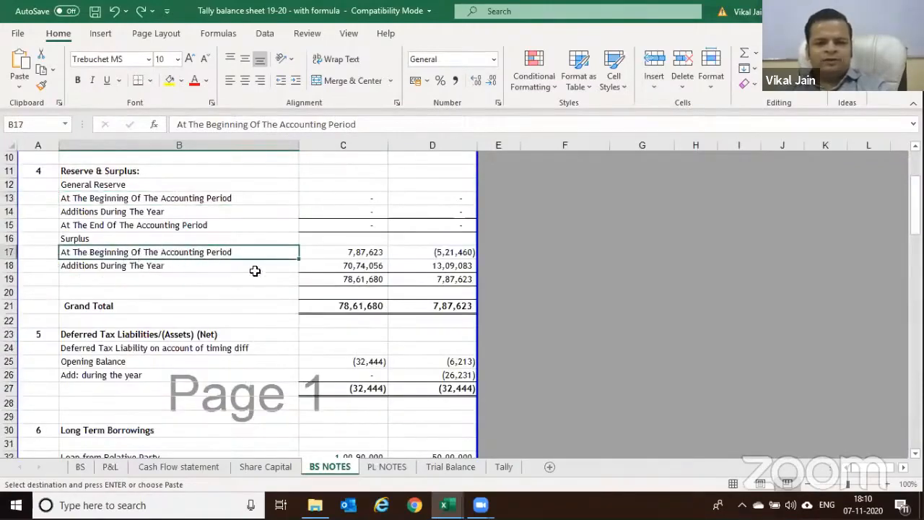
pyautogui.click(499, 467)
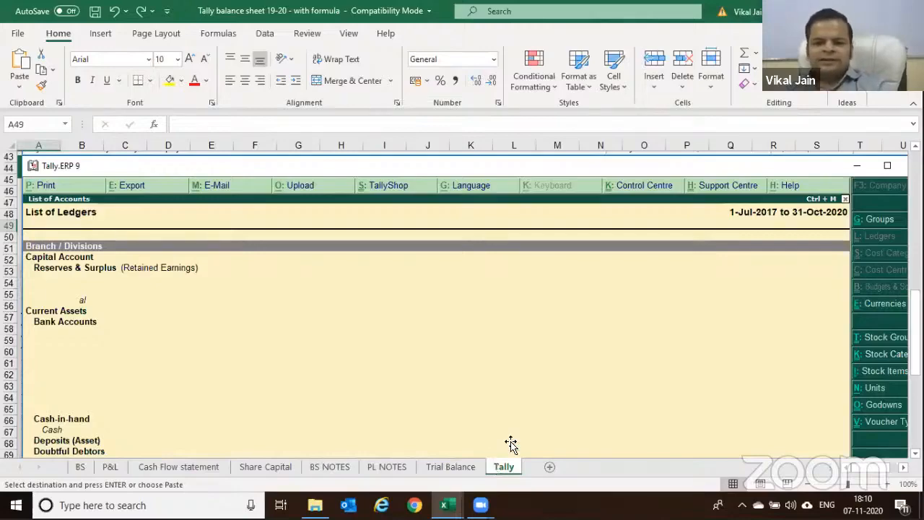
pyautogui.hotkey('ctrl', 'pageup')
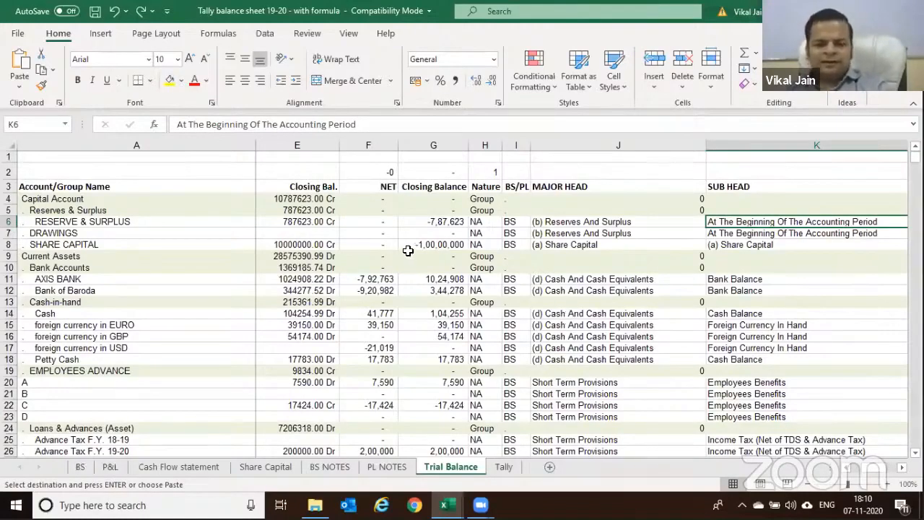
pyautogui.press('Up')
pyautogui.press('Up')
pyautogui.press('Up')
# Turn on AutoFilter for the trial balance table and clear all MAJOR HEAD filter values
pyautogui.press('Left')
pyautogui.press('Left')
pyautogui.press('Left')
pyautogui.press('Left')
pyautogui.press('Left')
pyautogui.press('Left')
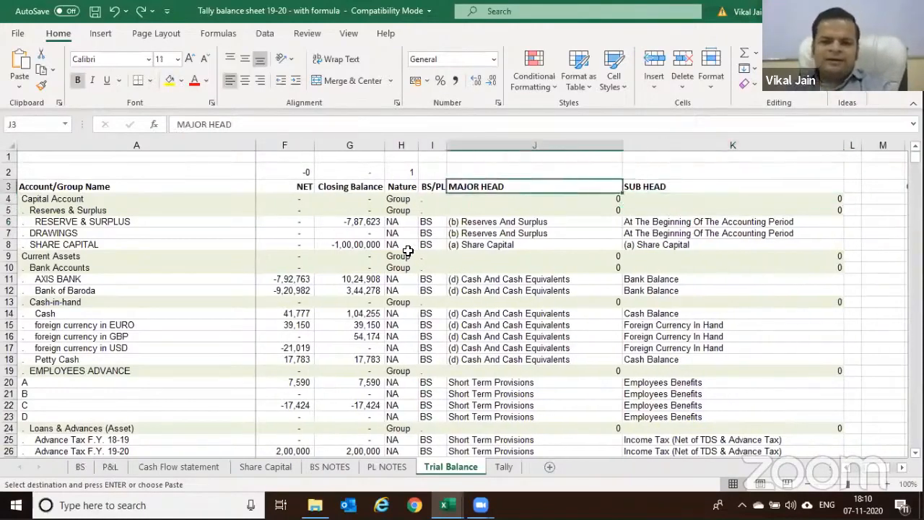
pyautogui.press('Left')
pyautogui.press('Left')
pyautogui.press('Left')
pyautogui.press('Left')
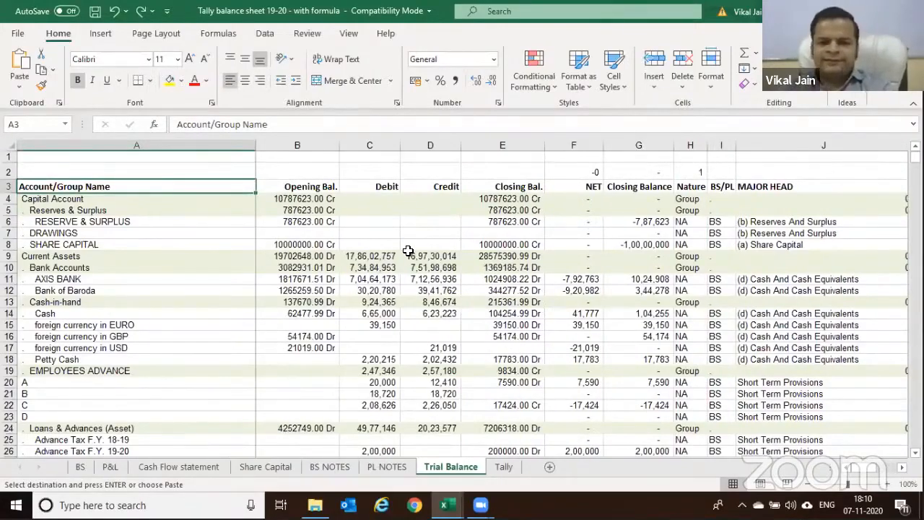
pyautogui.hotkey('ctrl', 'shift', 'End')
pyautogui.hotkey('alt', 'd')
pyautogui.press('f')
pyautogui.press('f')
pyautogui.press('Up')
pyautogui.press('Down')
pyautogui.press('Right')
pyautogui.press('Right')
pyautogui.press('Right')
pyautogui.press('Right')
pyautogui.press('Right')
pyautogui.press('Right')
pyautogui.press('Right')
pyautogui.press('Right')
pyautogui.press('Right')
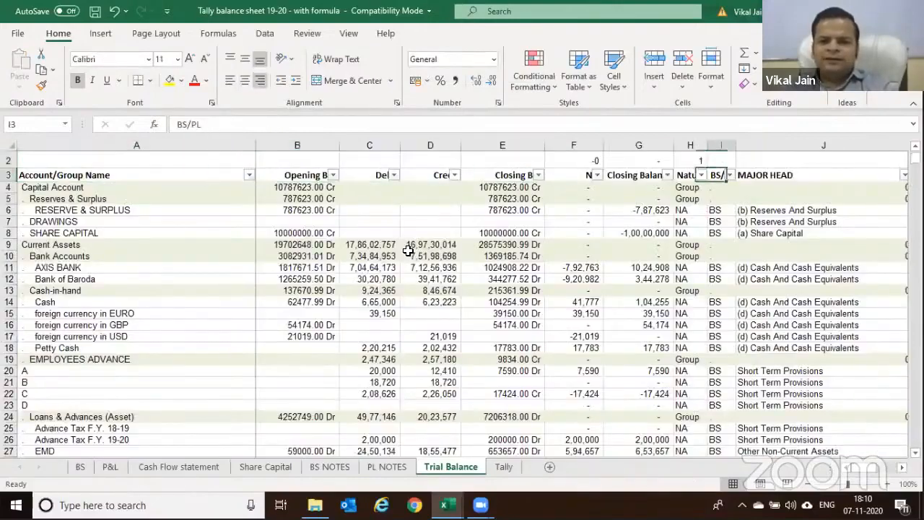
pyautogui.hotkey('alt', 'Down')
pyautogui.press('Down')
pyautogui.press('Down')
pyautogui.press('Down')
pyautogui.press('Down')
pyautogui.press('Down')
pyautogui.press('Down')
pyautogui.press('Down')
pyautogui.press('Down')
pyautogui.press('space')
# Filter MAJOR HEAD to show only the (c)Trade Receivables rows
pyautogui.press('Up')
pyautogui.write('T')
pyautogui.press('Down')
pyautogui.press('Down')
pyautogui.press('Down')
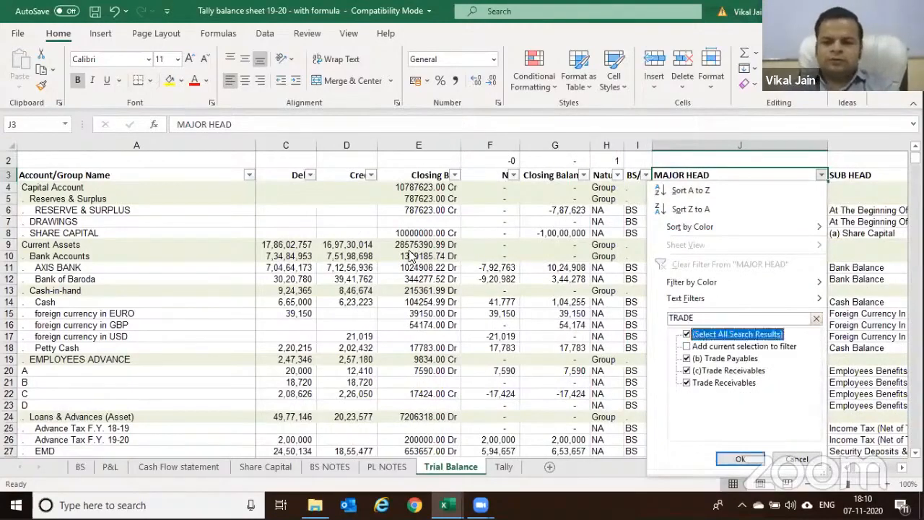
pyautogui.press('space')
pyautogui.press('Down')
pyautogui.press('Down')
pyautogui.press('space')
pyautogui.press('Return')
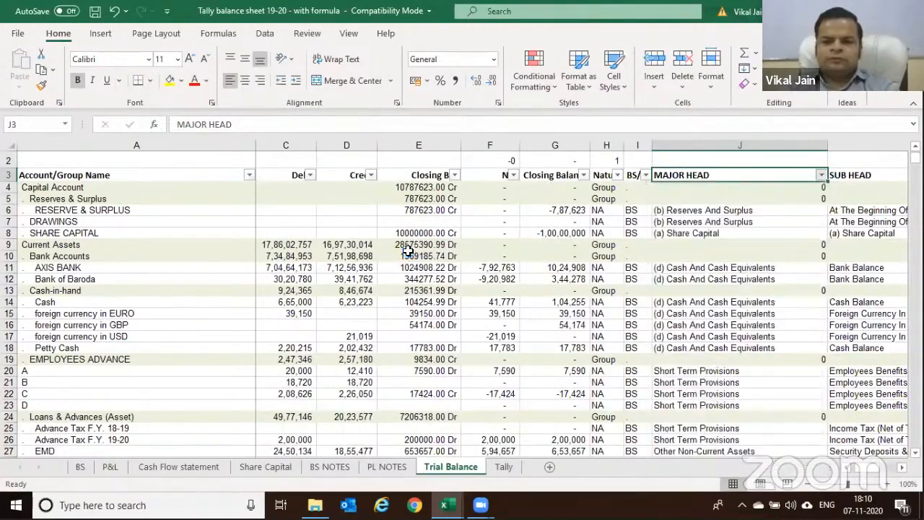
pyautogui.press('Left')
pyautogui.press('Left')
pyautogui.press('Left')
pyautogui.press('Left')
pyautogui.press('Left')
pyautogui.press('Left')
pyautogui.press('Left')
pyautogui.press('Left')
pyautogui.press('Left')
# Review the filtered Debtors rows starting at A57
pyautogui.press('Down')
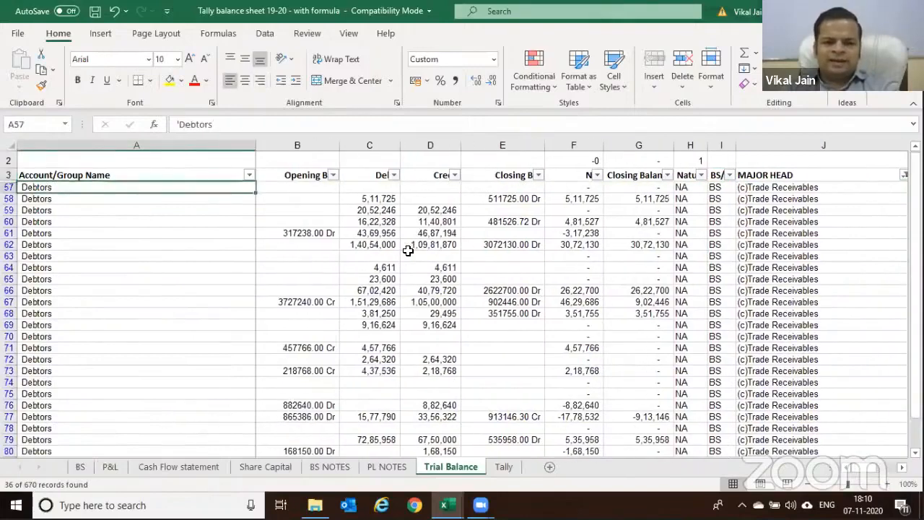
pyautogui.hotkey('shift', 'Right')
pyautogui.hotkey('shift', 'Right')
pyautogui.hotkey('shift', 'Left')
pyautogui.hotkey('shift', 'Left')
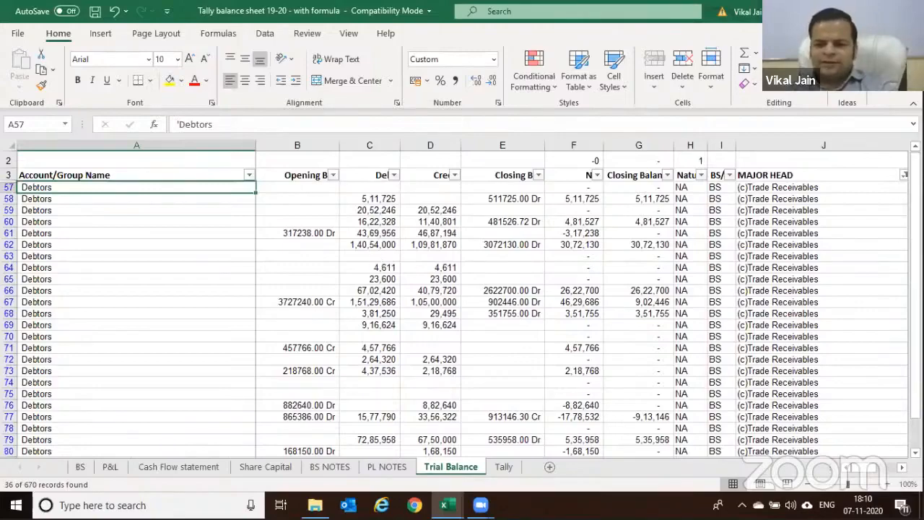
pyautogui.hscroll(2, 818, 331)
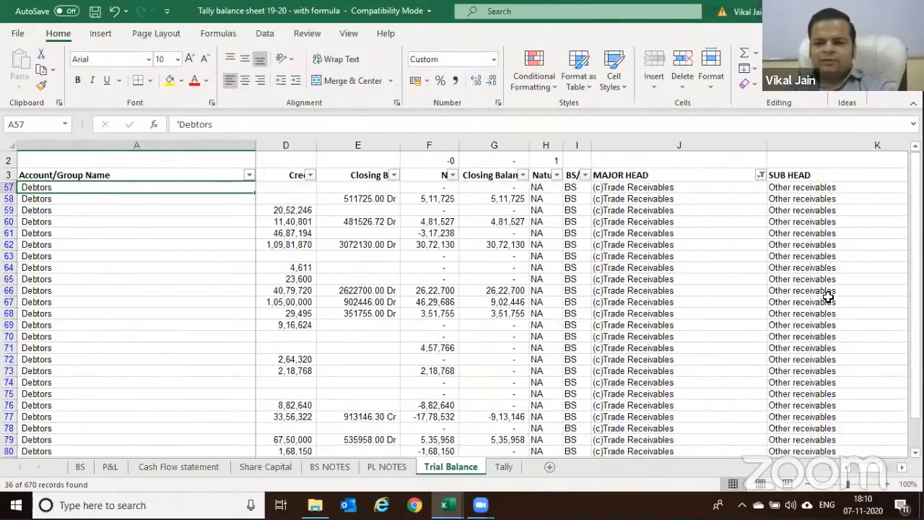
pyautogui.scroll(-5, 823, 318)
pyautogui.scroll(5, 830, 305)
pyautogui.scroll(1, 830, 305)
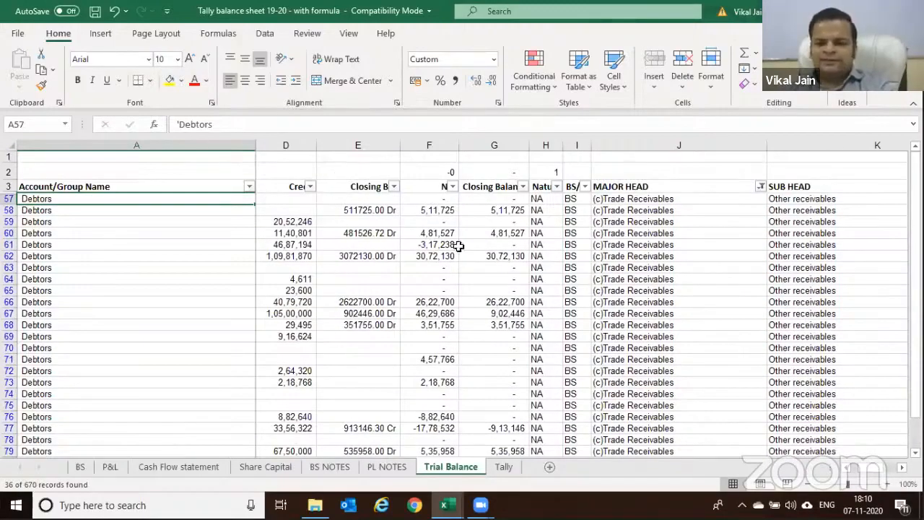
# Turn off AutoFilter, then select across the SHARE CAPITAL row to check its balances
pyautogui.hotkey('alt', 'd')
pyautogui.press('f')
pyautogui.press('s')
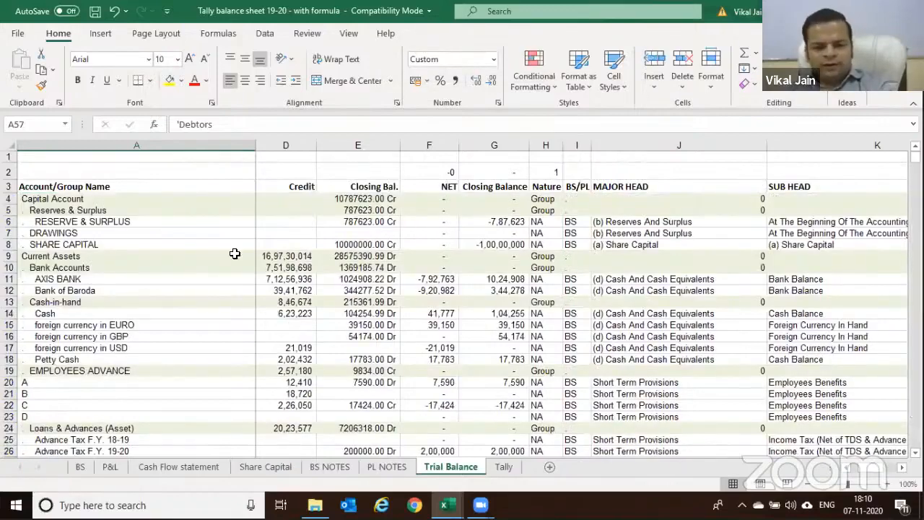
pyautogui.click(220, 245)
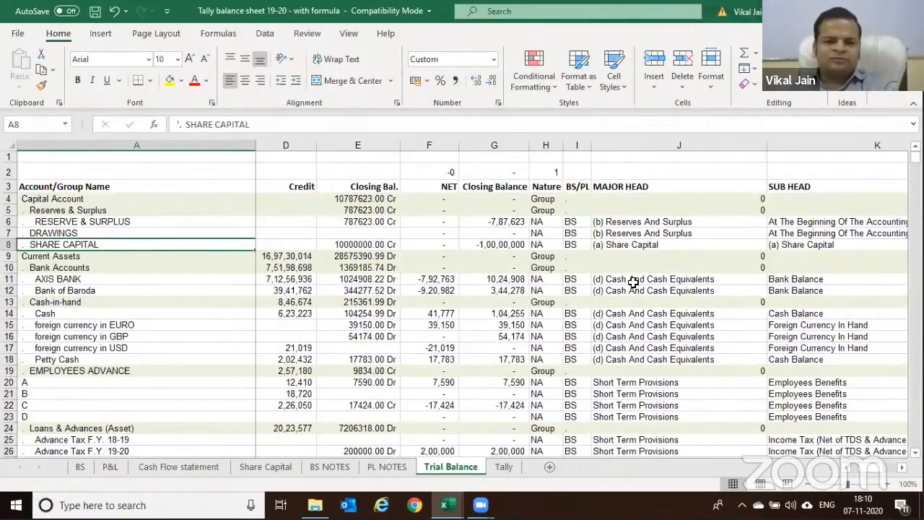
pyautogui.press('Right')
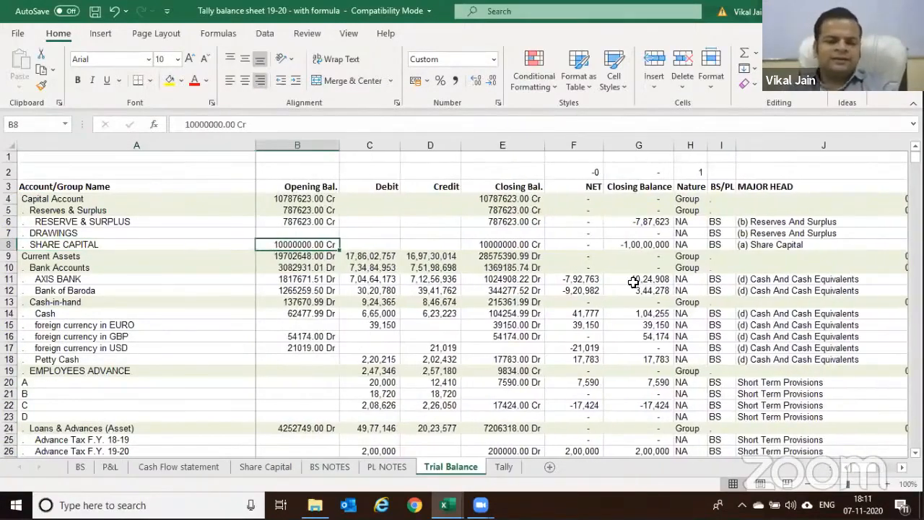
pyautogui.press('Left')
pyautogui.hotkey('shift', 'Right')
pyautogui.hotkey('shift', 'Right')
pyautogui.hotkey('shift', 'Right')
pyautogui.hotkey('shift', 'Right')
pyautogui.hotkey('shift', 'Right')
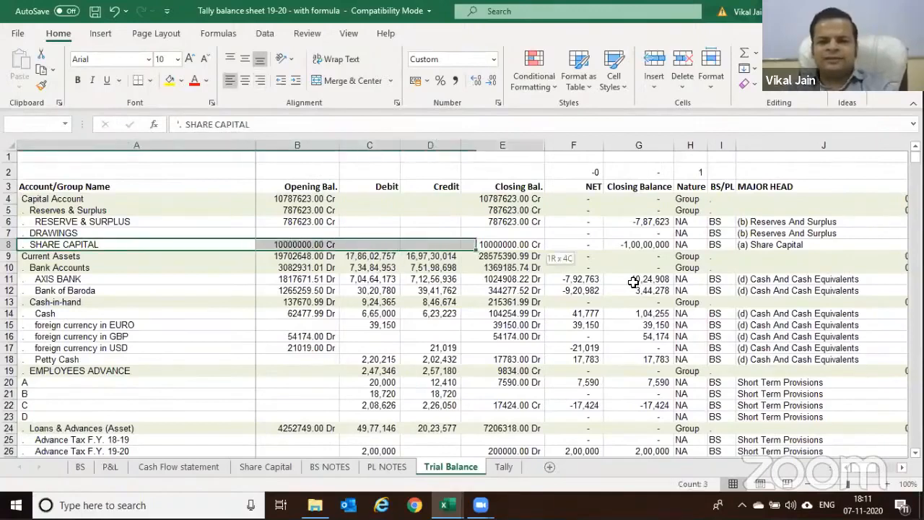
pyautogui.hotkey('shift', 'Right')
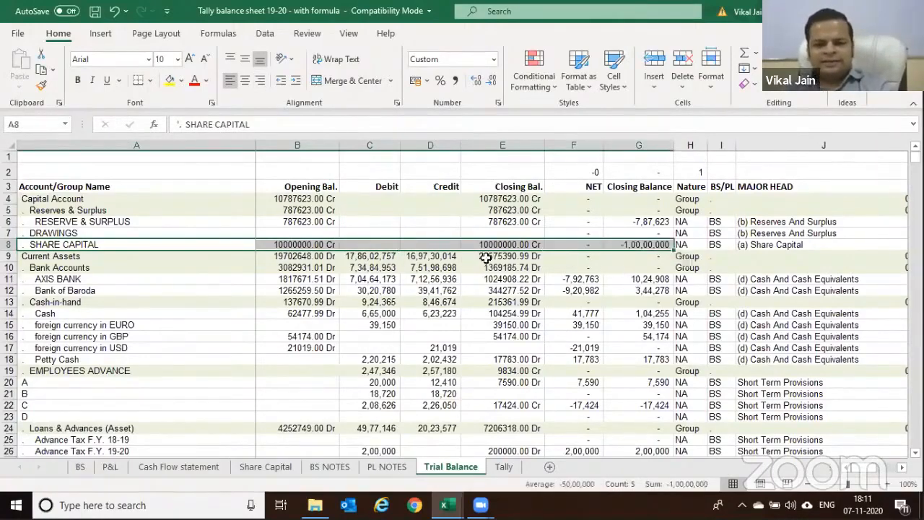
pyautogui.click(504, 256)
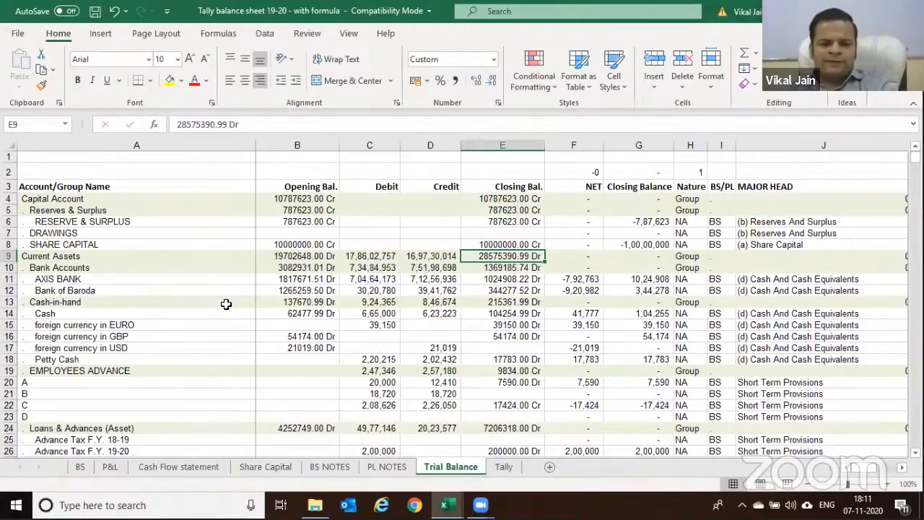
# Review BS and BS NOTES figures, inspecting the Loan from Relative Party SUMIFS formula unchanged
pyautogui.click(80, 468)
pyautogui.click(348, 316)
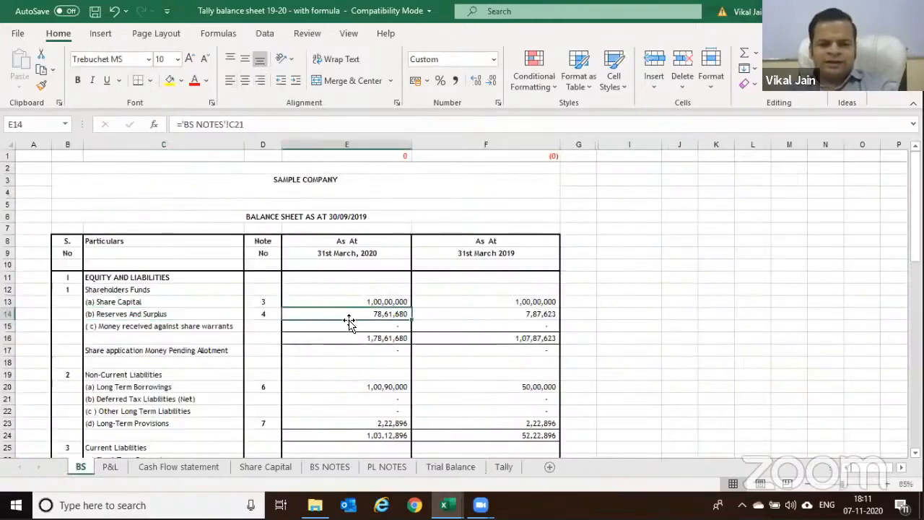
pyautogui.click(329, 467)
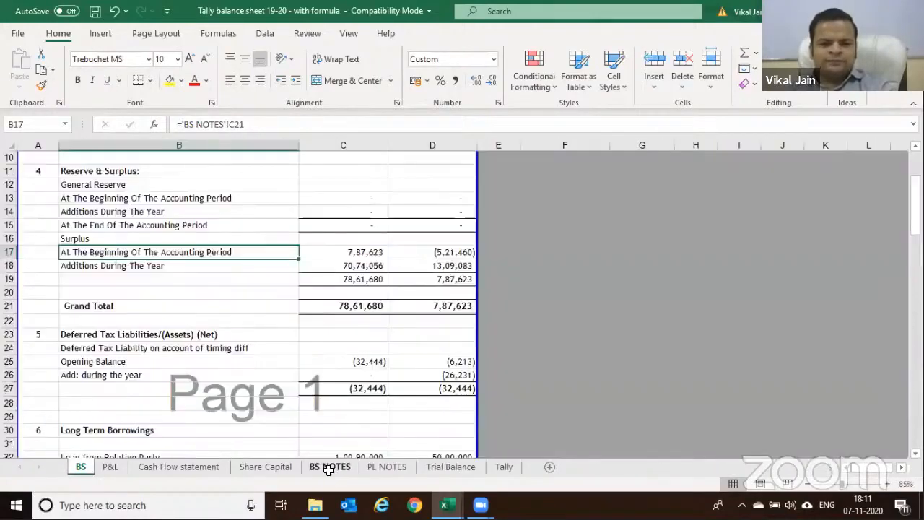
pyautogui.scroll(-1, 332, 293)
pyautogui.click(344, 225)
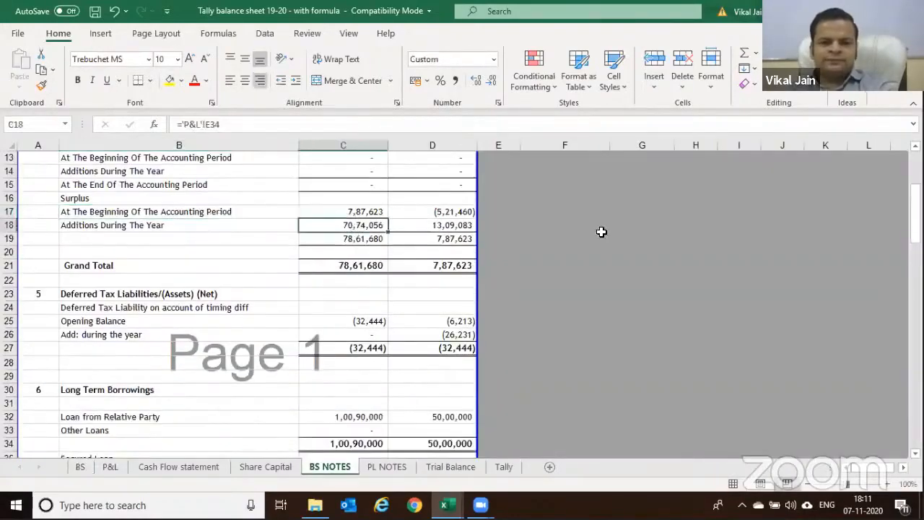
pyautogui.scroll(-2, 434, 261)
pyautogui.click(371, 239)
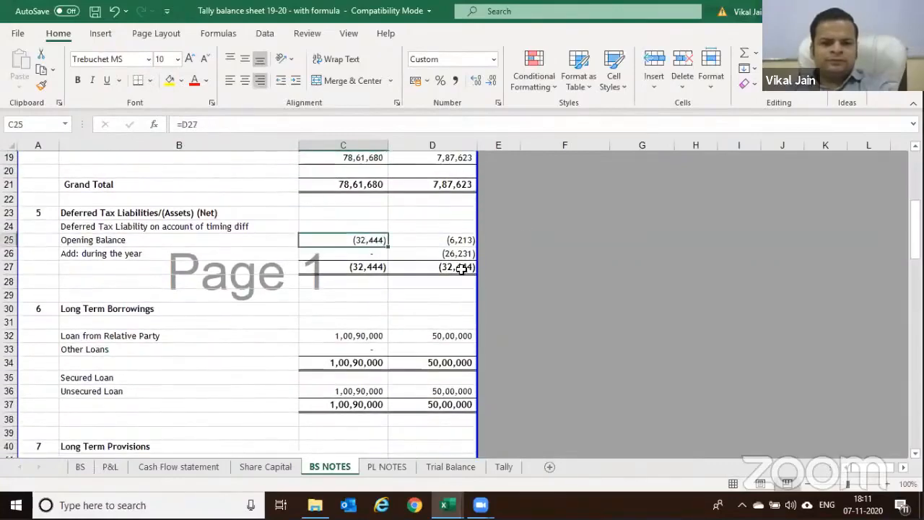
pyautogui.scroll(-3, 405, 256)
pyautogui.click(361, 213)
pyautogui.press('F2')
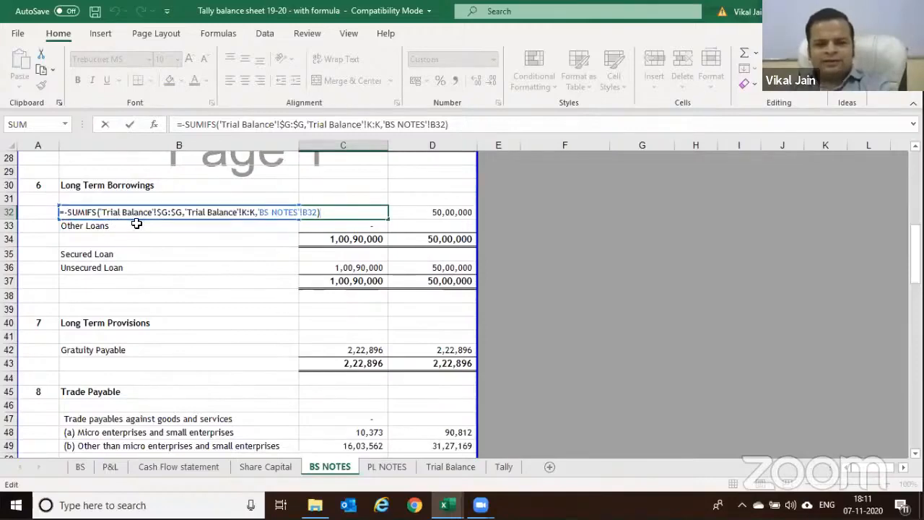
pyautogui.press('Escape')
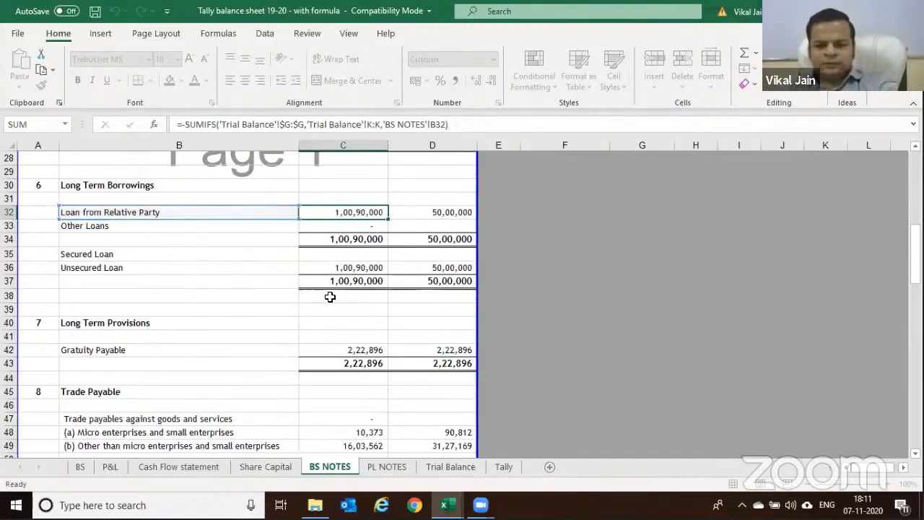
# Check the Trial Balance Closing Balance column, then the BS NOTES C32 formula and Gratuity Payable
pyautogui.click(450, 467)
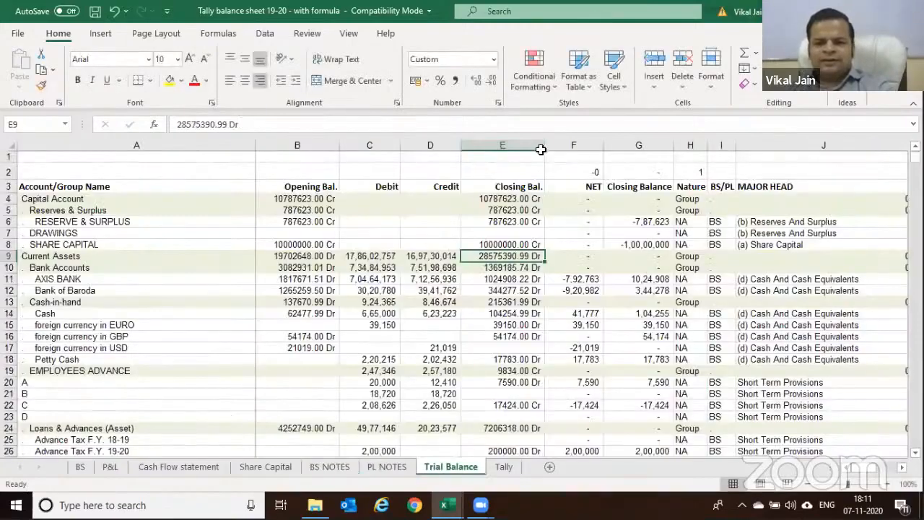
pyautogui.click(641, 146)
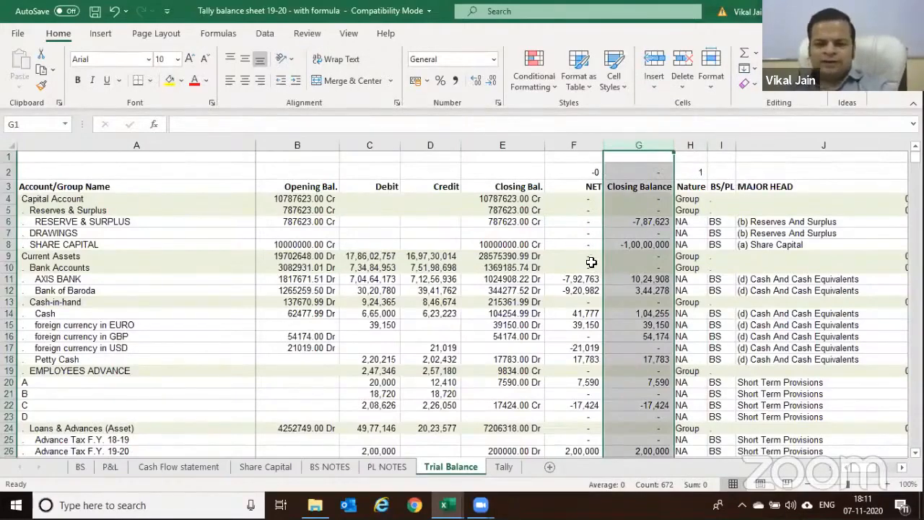
pyautogui.scroll(-5, 598, 260)
pyautogui.scroll(-19, 599, 259)
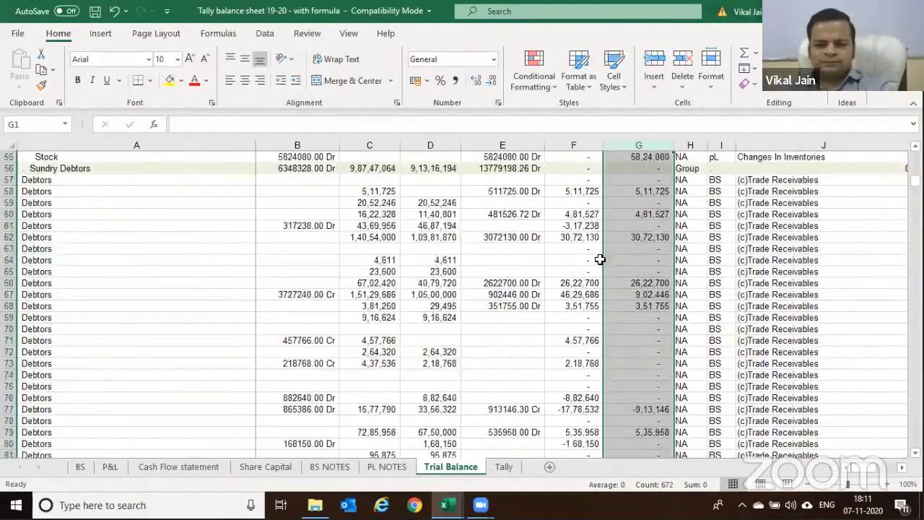
pyautogui.click(102, 466)
pyautogui.click(280, 467)
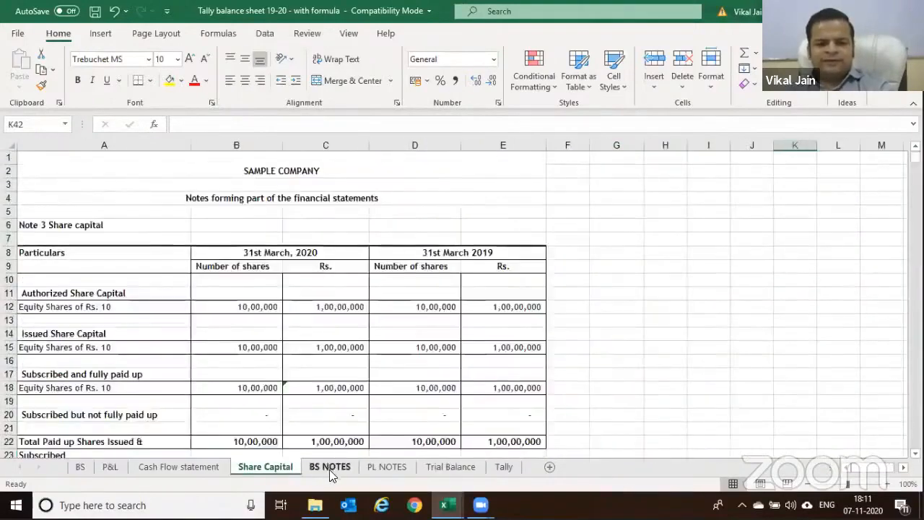
pyautogui.click(329, 470)
pyautogui.press('F2')
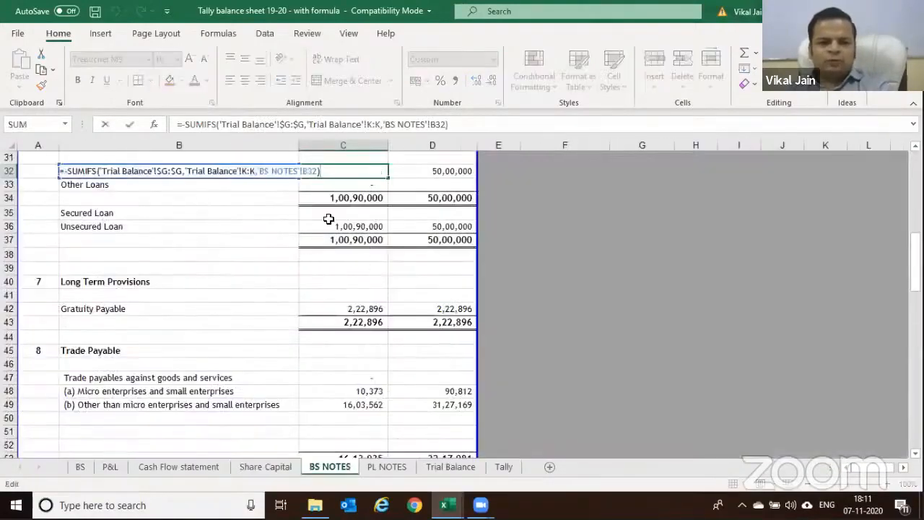
pyautogui.click(366, 310)
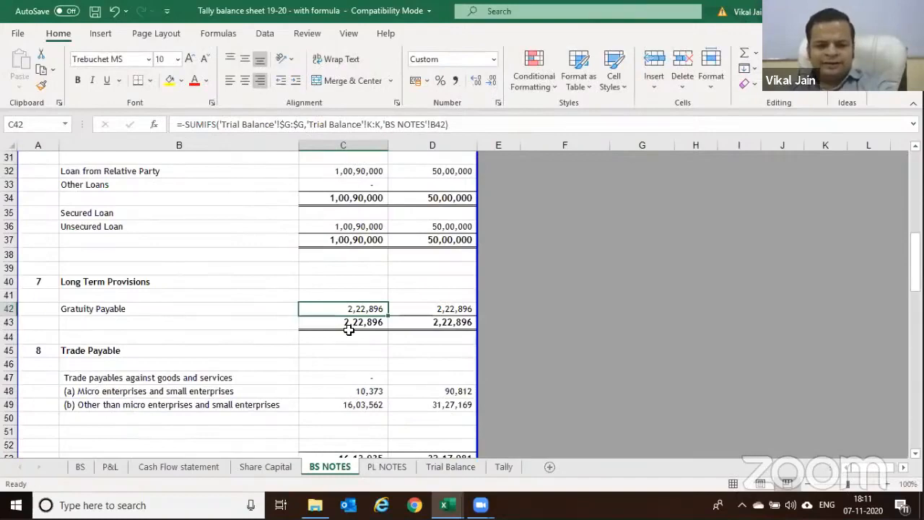
# Check the BS 2020 and 2019 balance differences in E1 and F1, then view Cash Flow
pyautogui.click(80, 467)
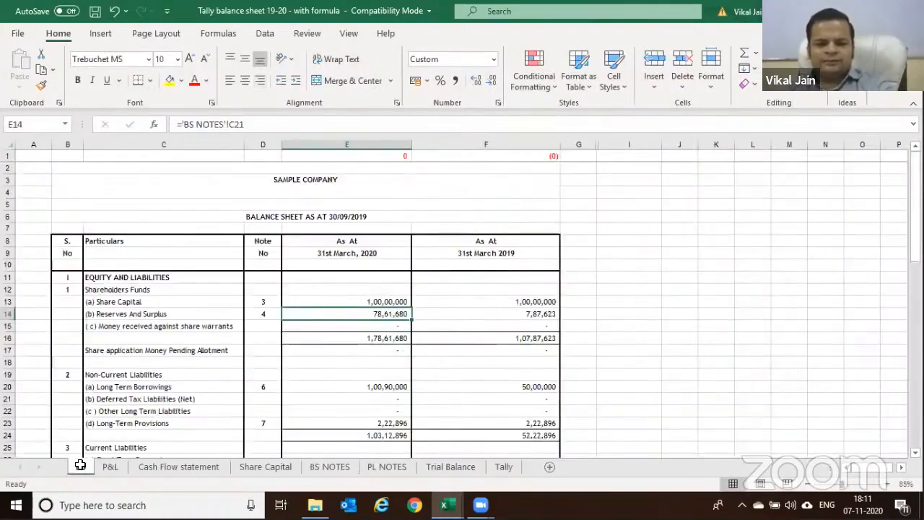
pyautogui.scroll(-14, 361, 278)
pyautogui.click(377, 266)
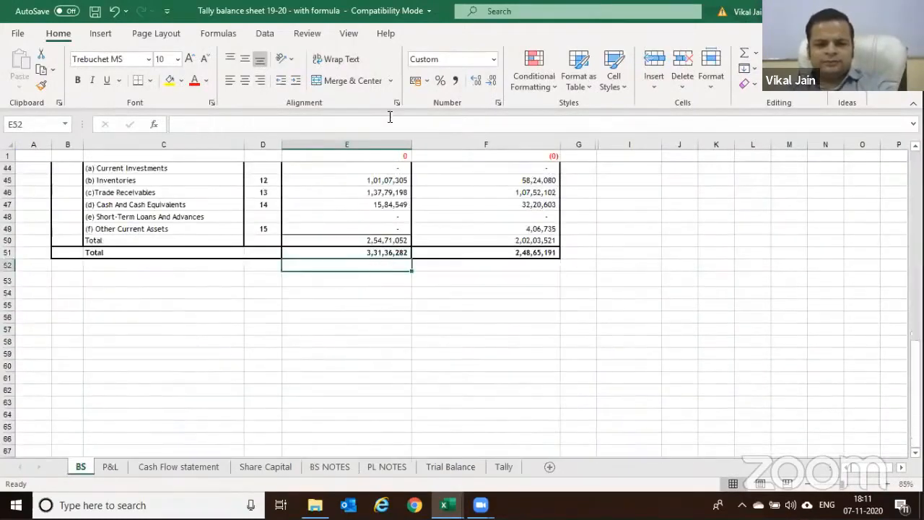
pyautogui.click(393, 157)
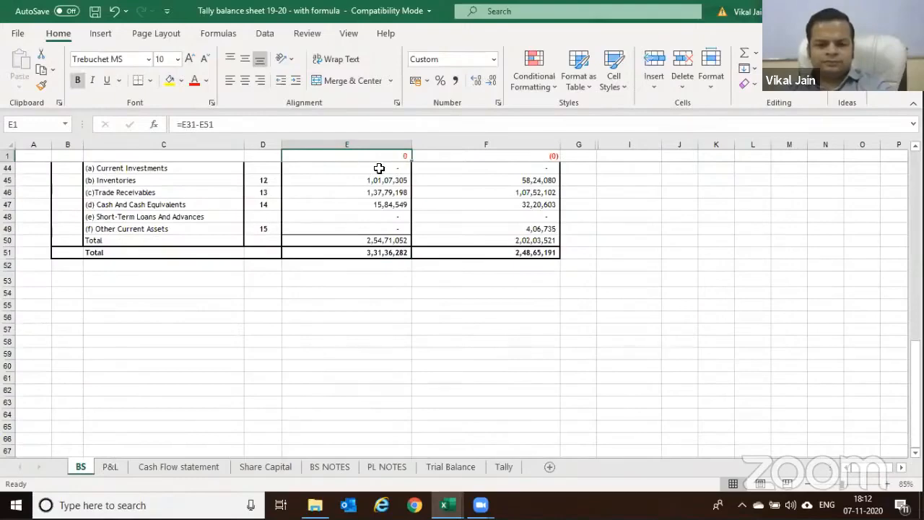
pyautogui.scroll(14, 434, 202)
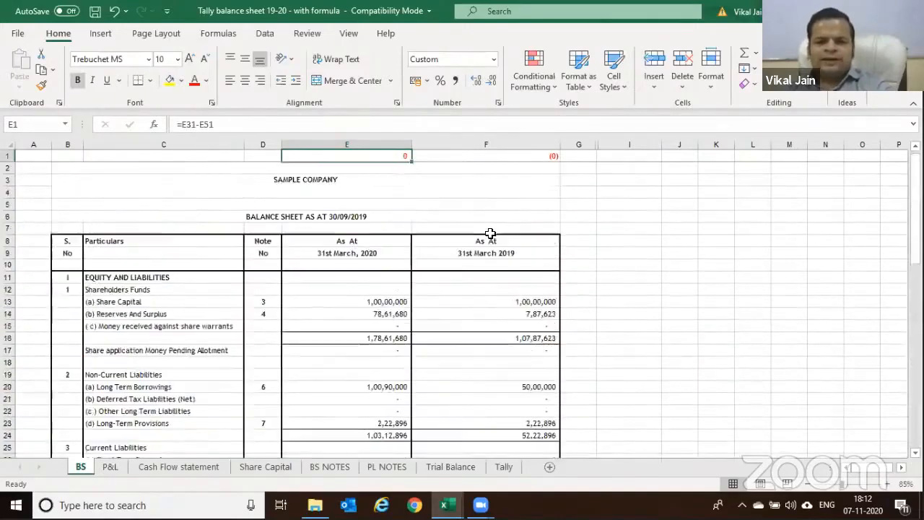
pyautogui.click(525, 156)
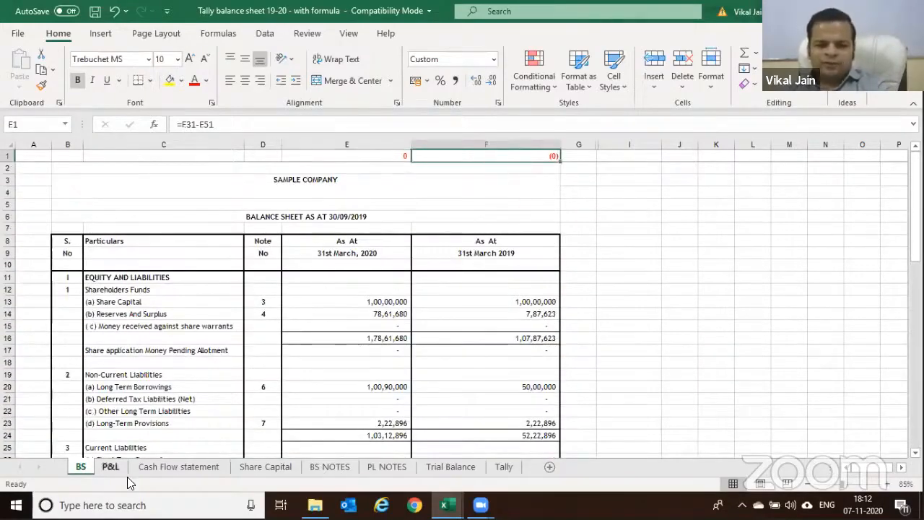
pyautogui.click(170, 468)
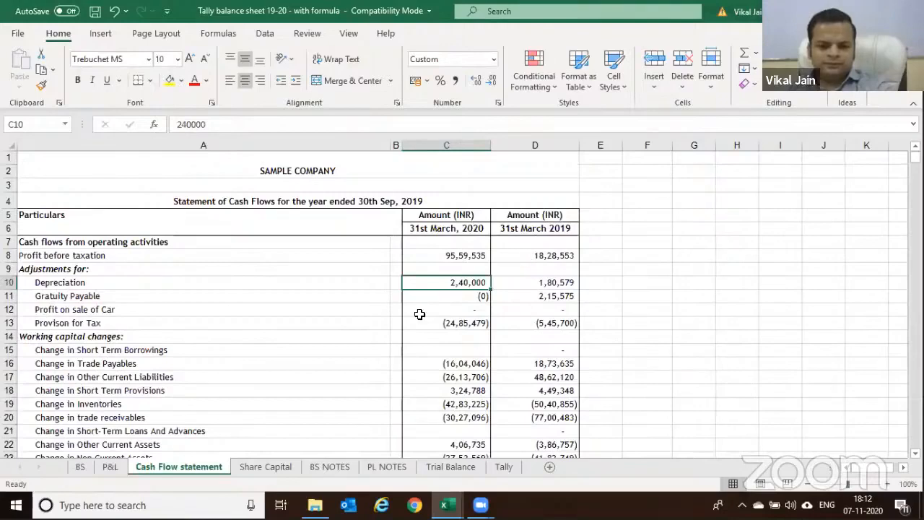
# Inspect the Sales - Domestic SUMIFS formula in PL NOTES C13 unchanged, then return to Trial Balance
pyautogui.hotkey('ctrl', 'pageup')
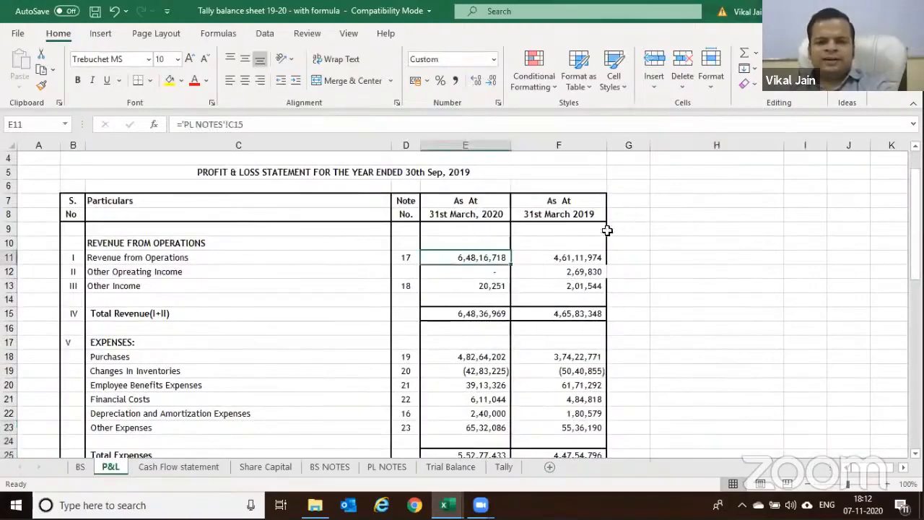
pyautogui.hotkey('ctrl', '[')
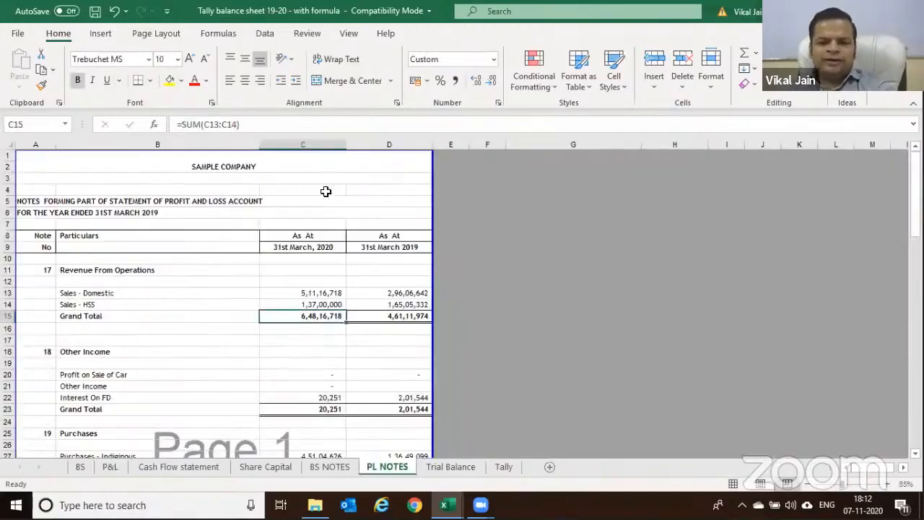
pyautogui.click(287, 292)
pyautogui.press('F2')
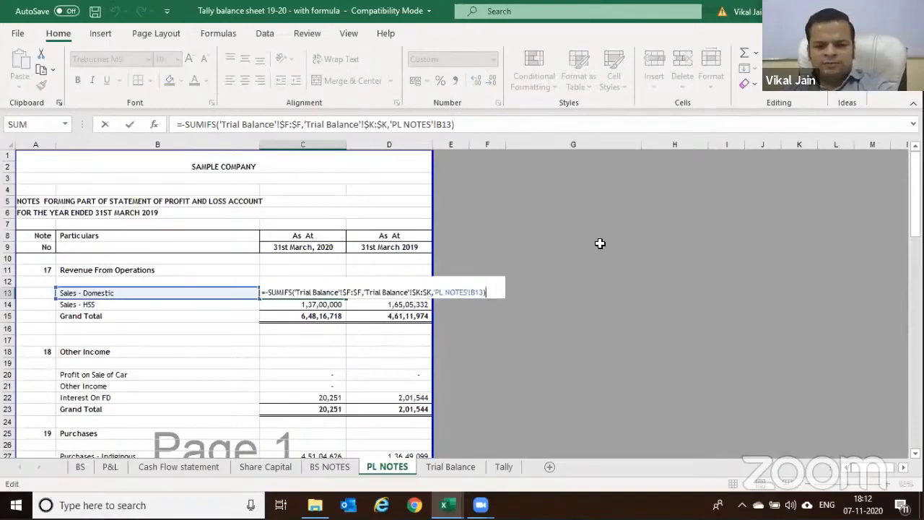
pyautogui.press('Escape')
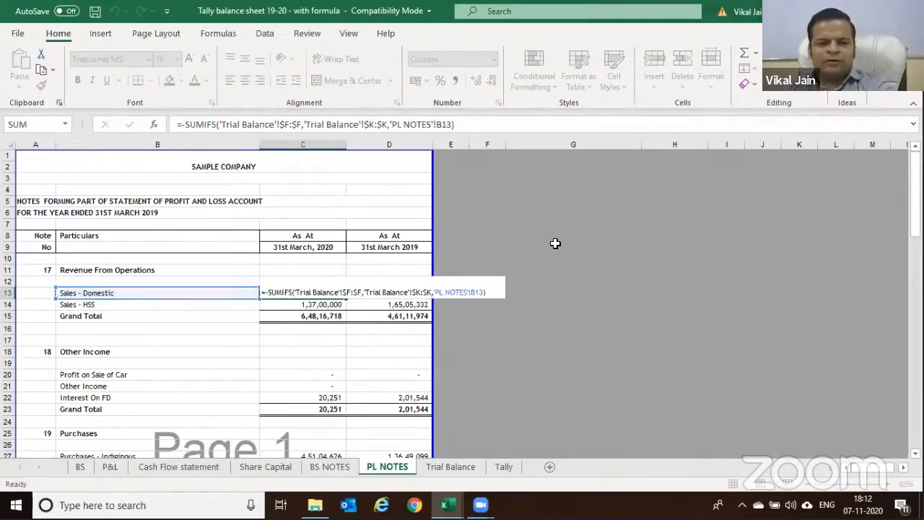
pyautogui.hotkey('ctrl', 'pagedown')
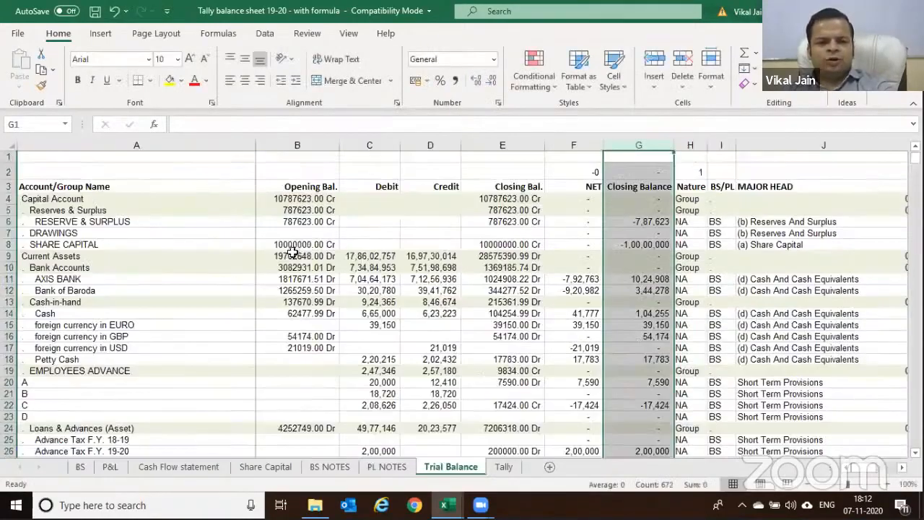
# Select A3 on Trial Balance, then bring up the Tally folder window from the taskbar
pyautogui.click(108, 189)
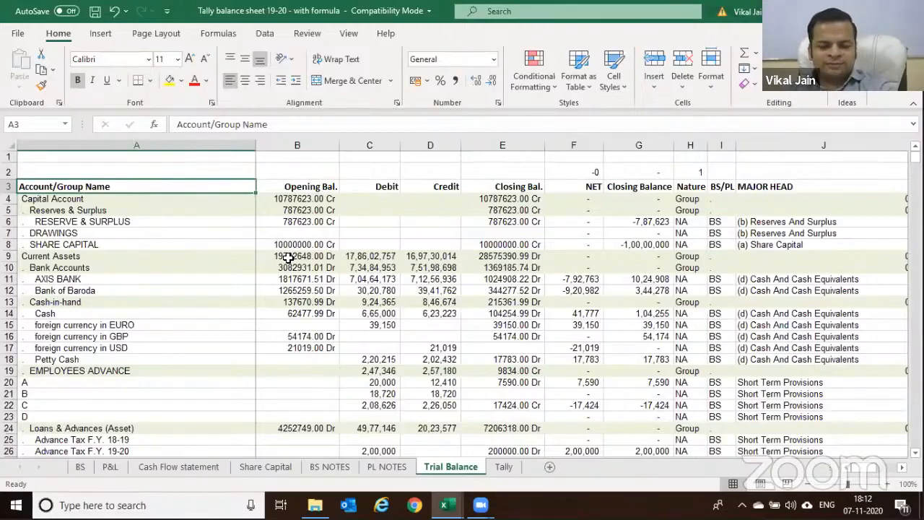
pyautogui.scroll(-1, 293, 269)
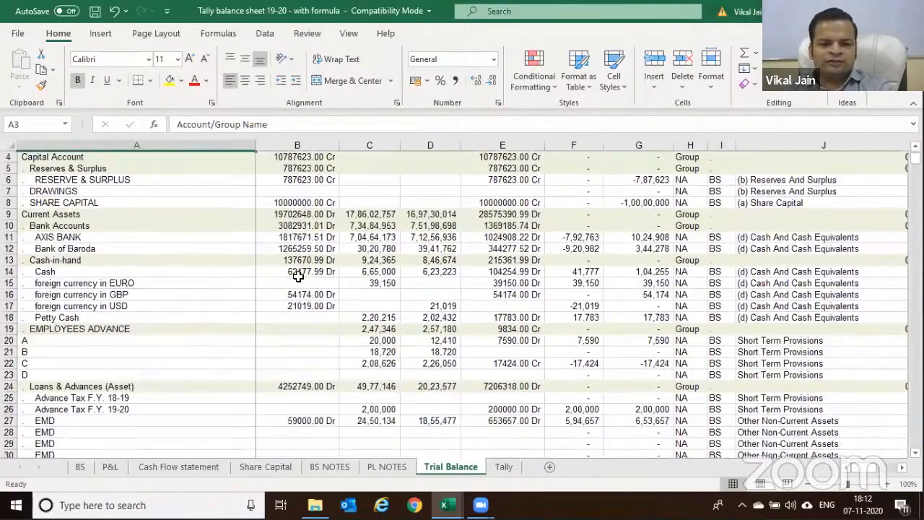
pyautogui.scroll(1, 299, 278)
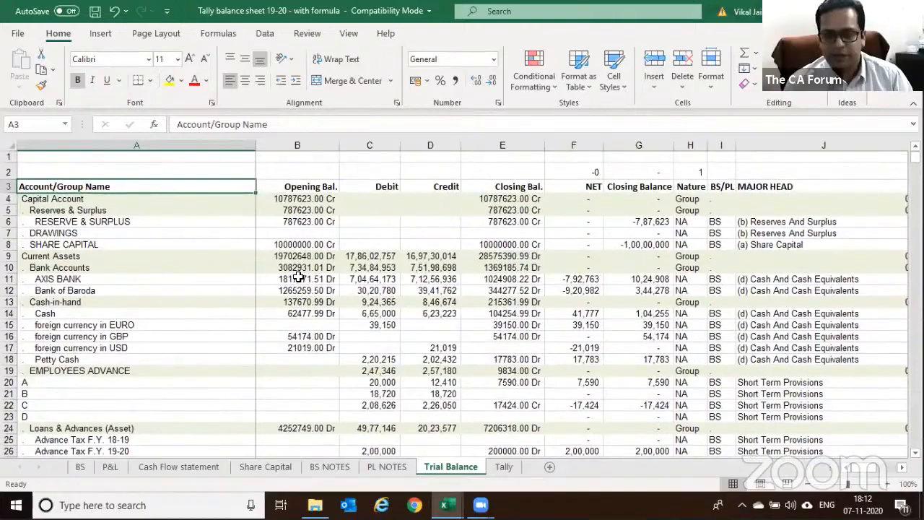
pyautogui.moveTo(480, 505)
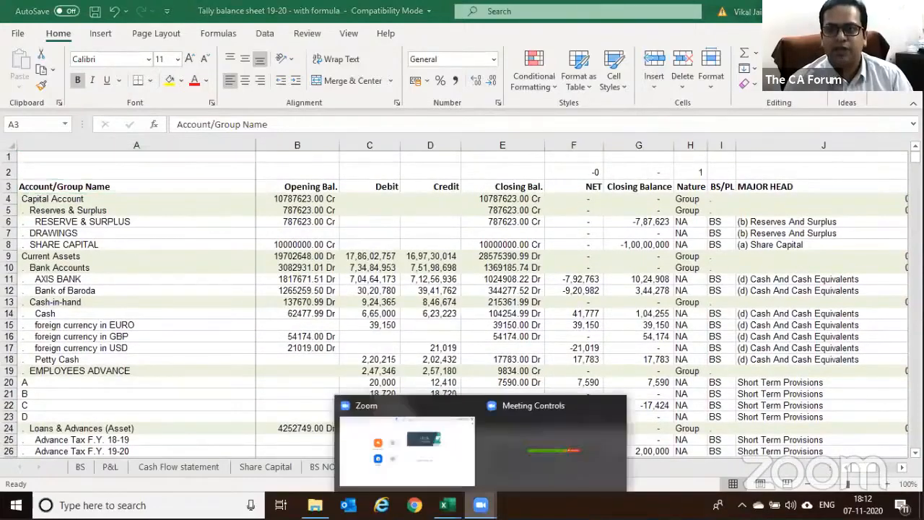
pyautogui.click(430, 466)
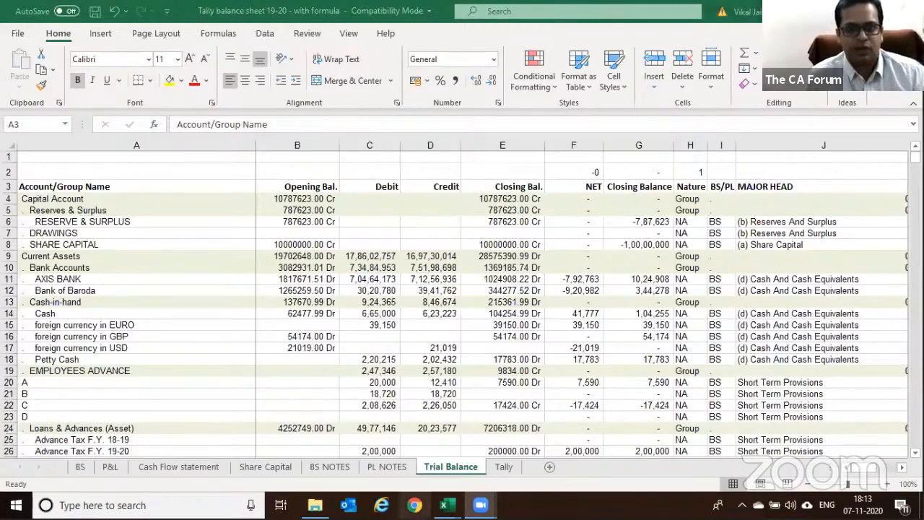
pyautogui.moveTo(445, 505)
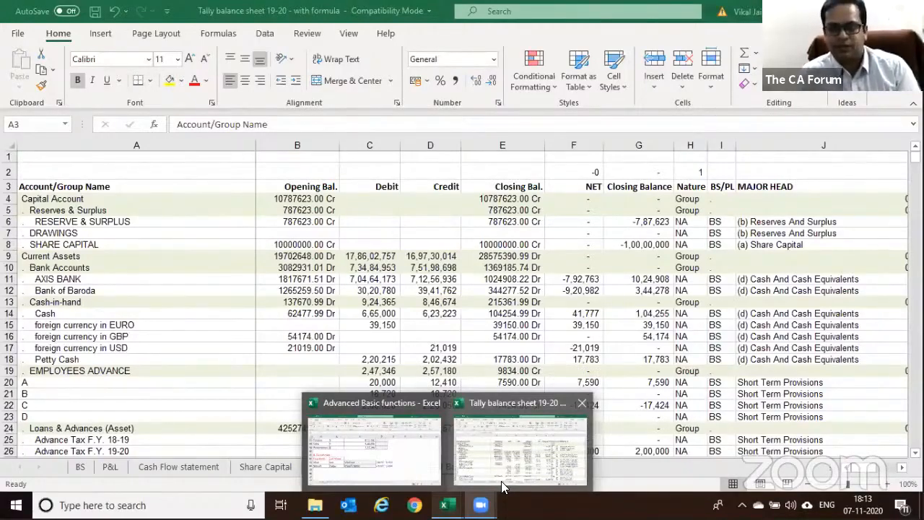
pyautogui.moveTo(315, 504)
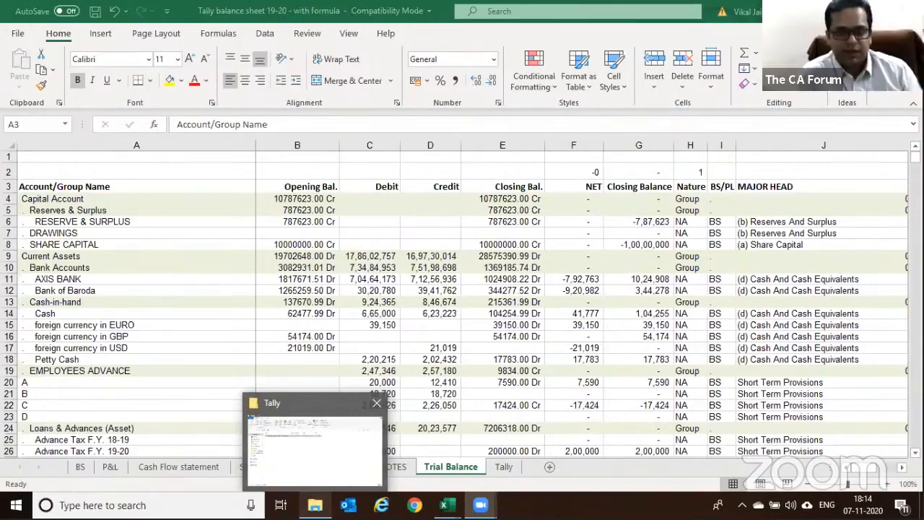
# From the Tally folder window, go up to Excel and open the Advanced Basic functions workbook
pyautogui.click(354, 448)
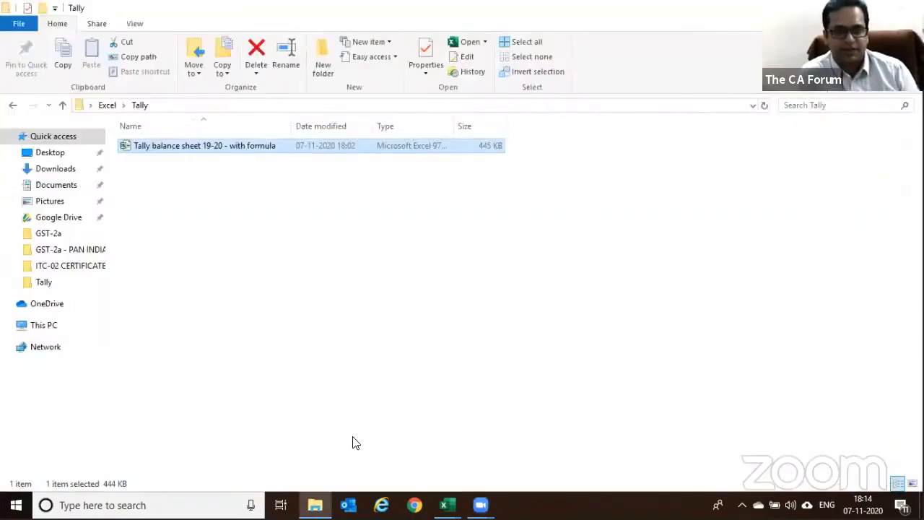
pyautogui.click(104, 106)
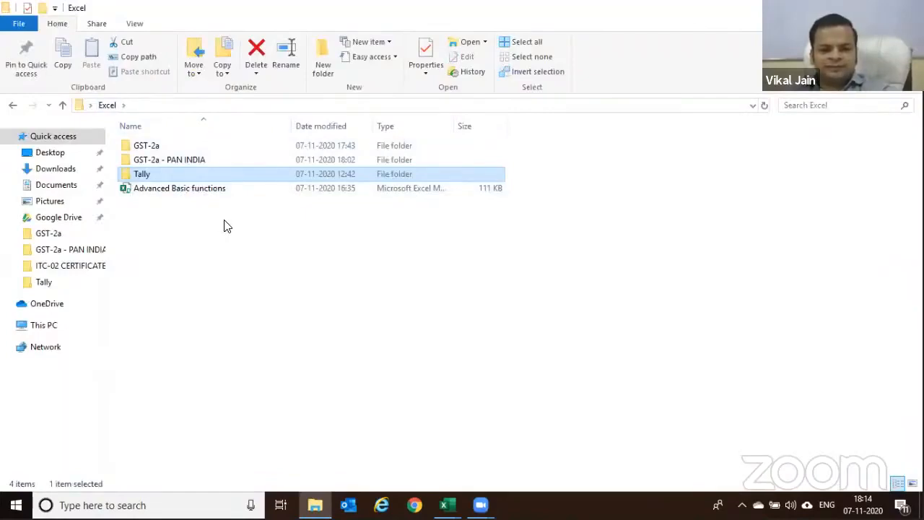
pyautogui.doubleClick(206, 192)
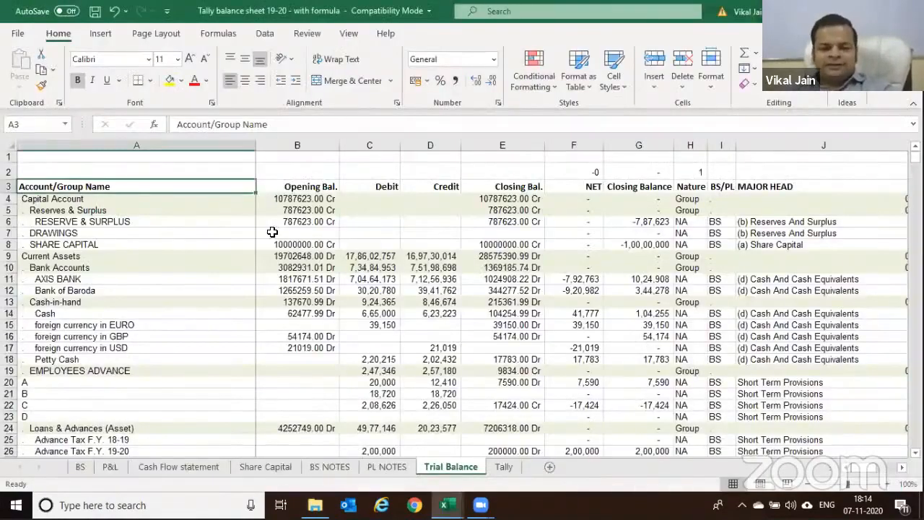
# Insert a new worksheet with Shift+F11 and name its tab 'Dates'
pyautogui.scroll(2, 278, 238)
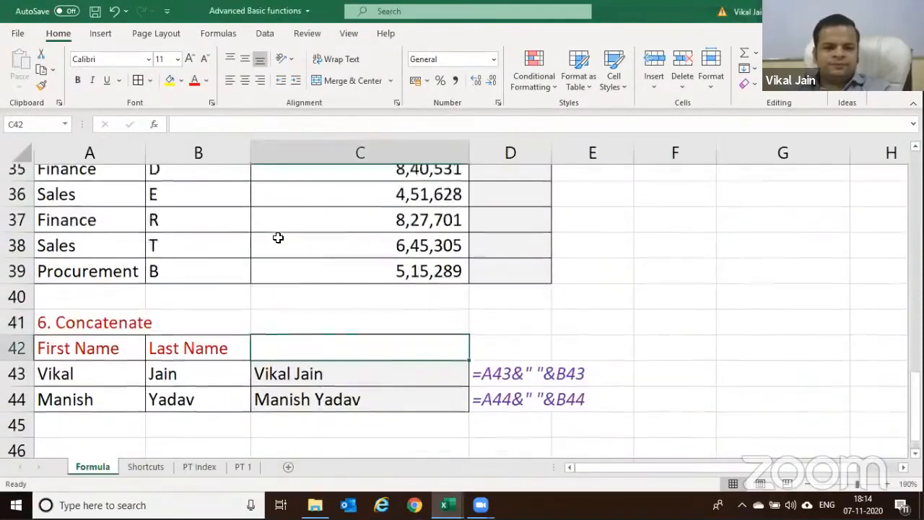
pyautogui.scroll(10, 278, 238)
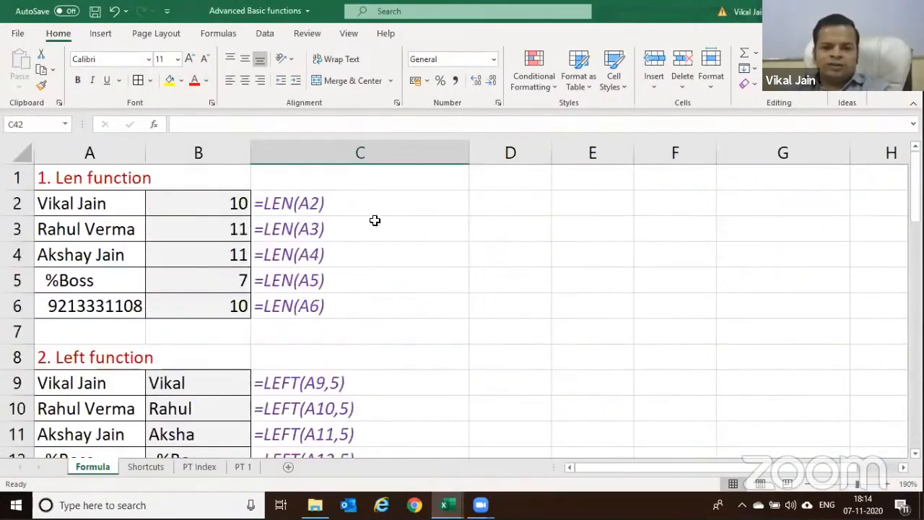
pyautogui.click(644, 103)
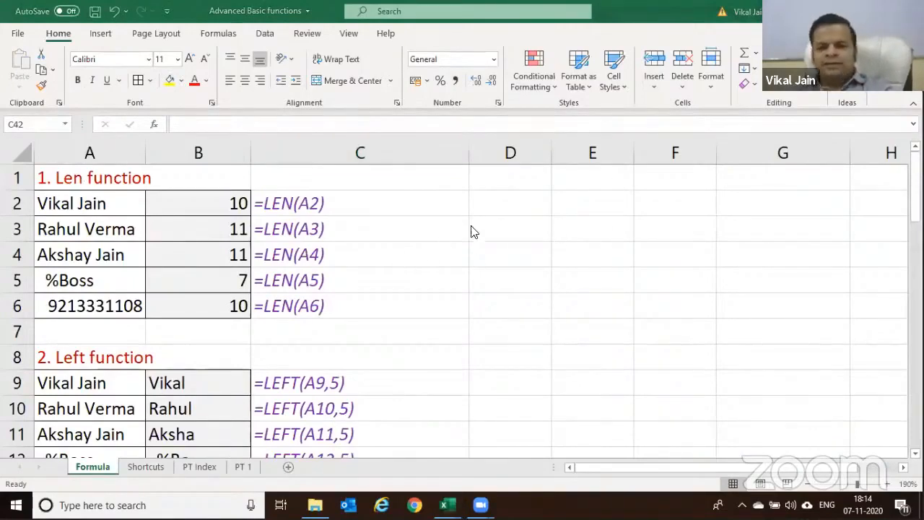
pyautogui.click(503, 224)
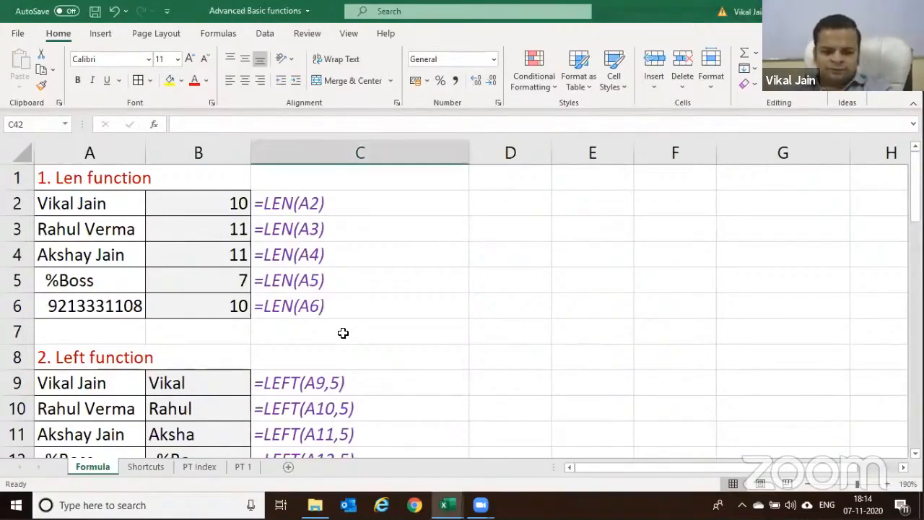
pyautogui.hotkey('shift', 'F11')
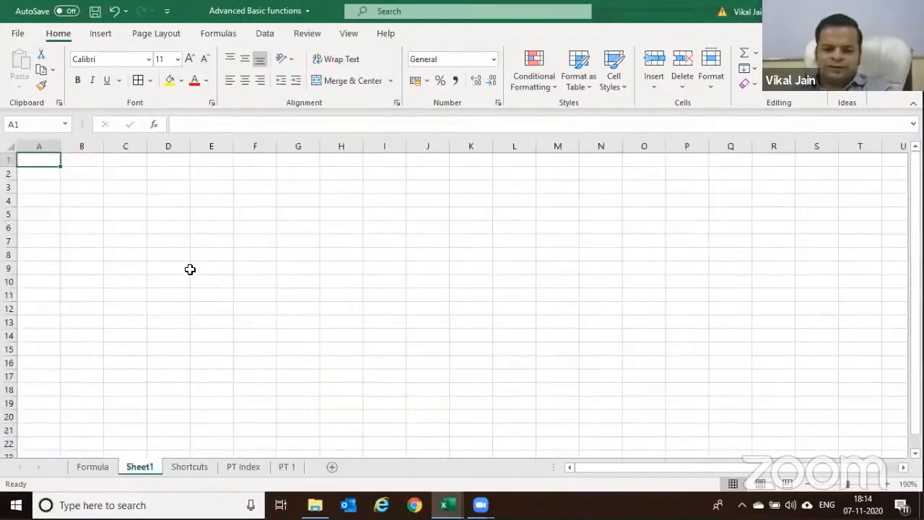
pyautogui.hotkey('alt', 'h')
pyautogui.write('ord')
pyautogui.press('BackSpace')
pyautogui.write('dAT')
pyautogui.press('BackSpace')
pyautogui.press('BackSpace')
pyautogui.press('BackSpace')
pyautogui.write('Dates')
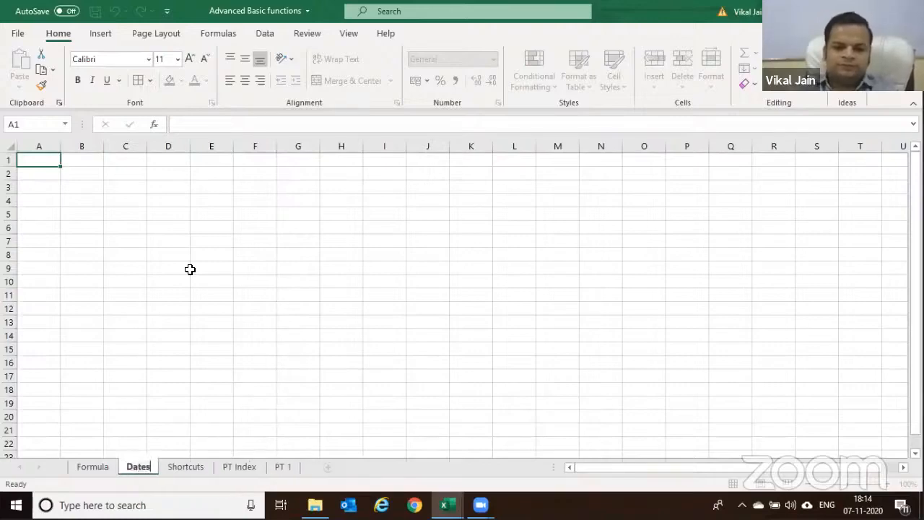
pyautogui.press('Return')
pyautogui.scroll(4, 341, 261)
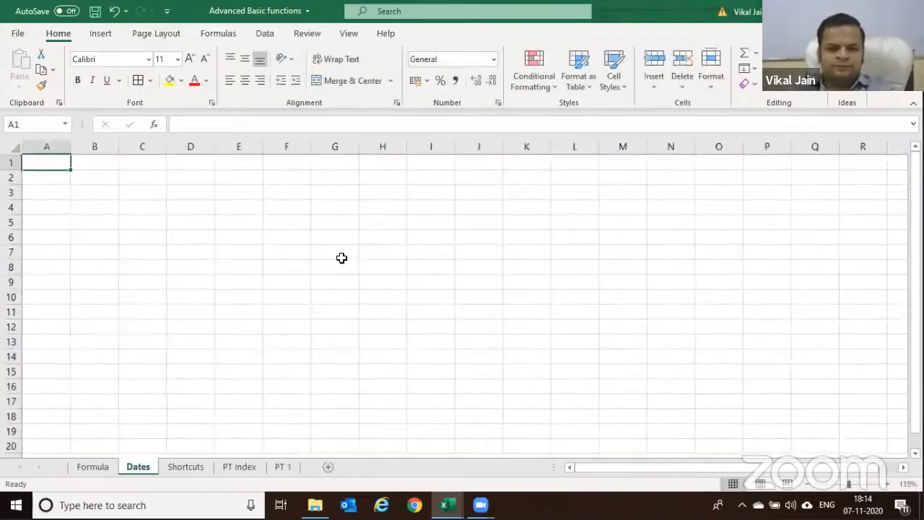
# Enter today's date 07-11-2020 in A3 using Ctrl+;
pyautogui.click(76, 213)
pyautogui.hotkey('ctrl', ';')
pyautogui.hotkey('ctrl', 'Return')
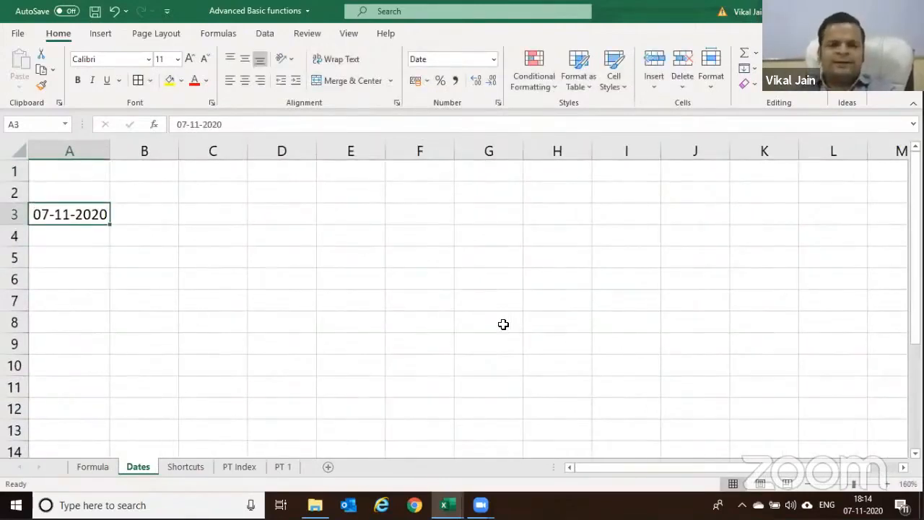
pyautogui.press('Tab')
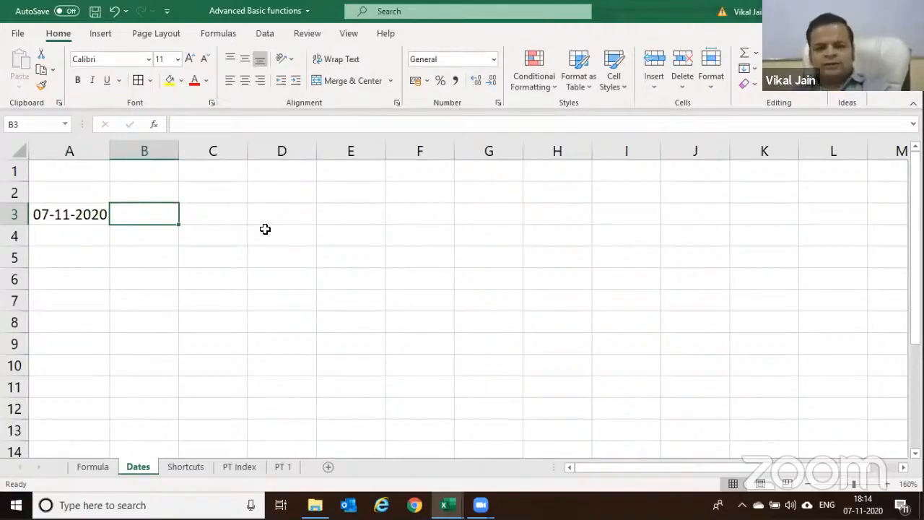
# Label B2 'mm/dd/yyyy' and C2 'Dd/mm/yyyy', and autofit column B
pyautogui.click(137, 195)
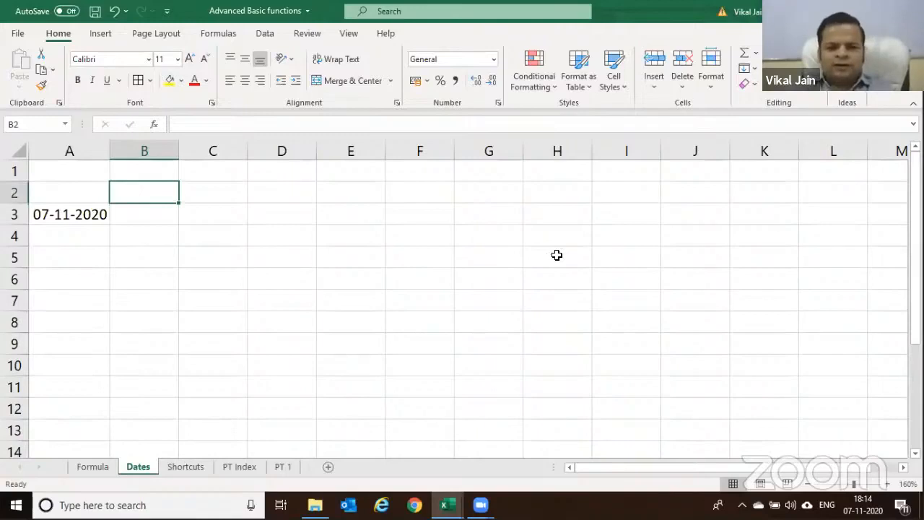
pyautogui.write('mm/dd')
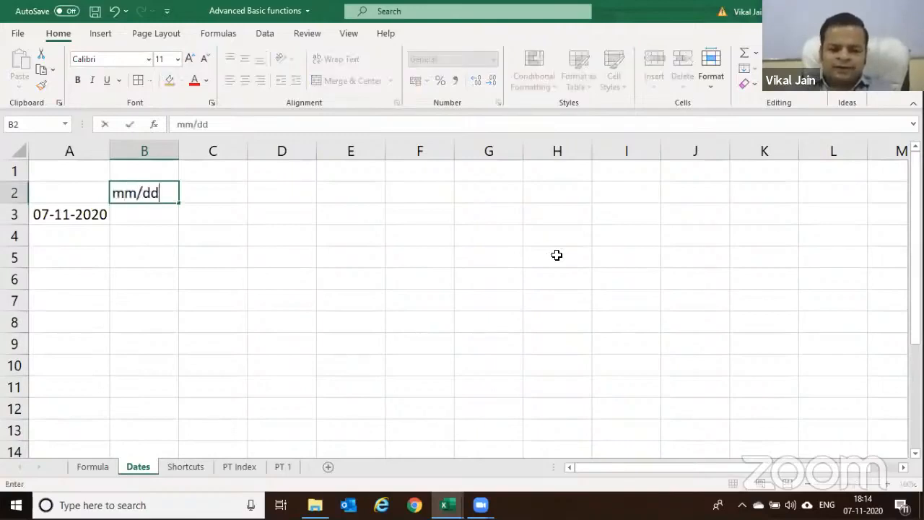
pyautogui.write('/yyyy')
pyautogui.press('Tab')
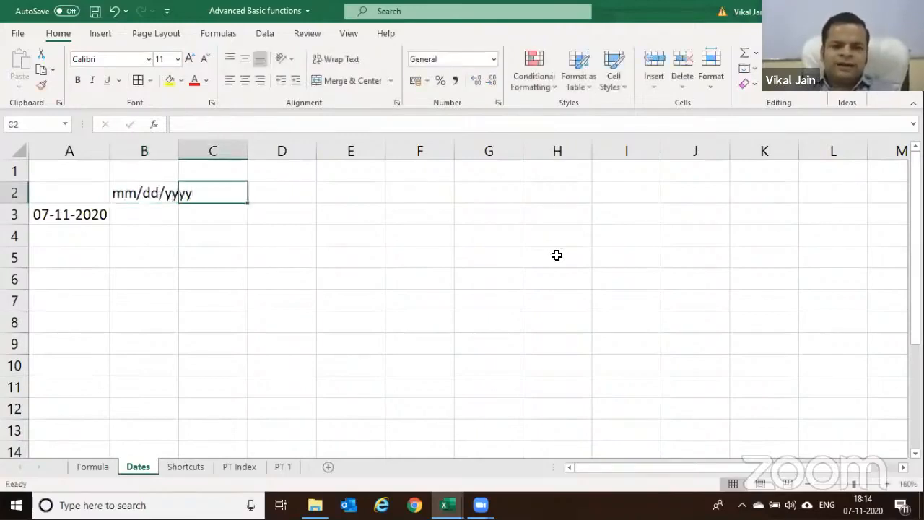
pyautogui.write('D')
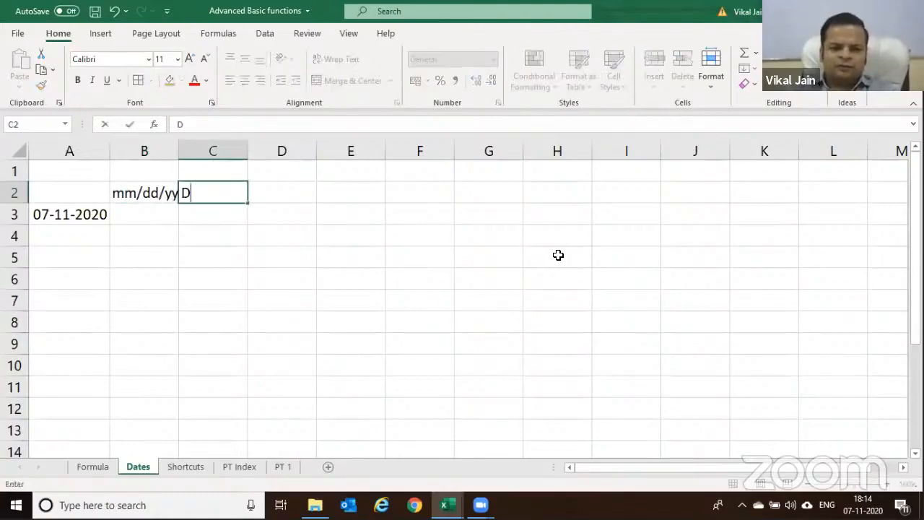
pyautogui.write('d/mm/yyyy')
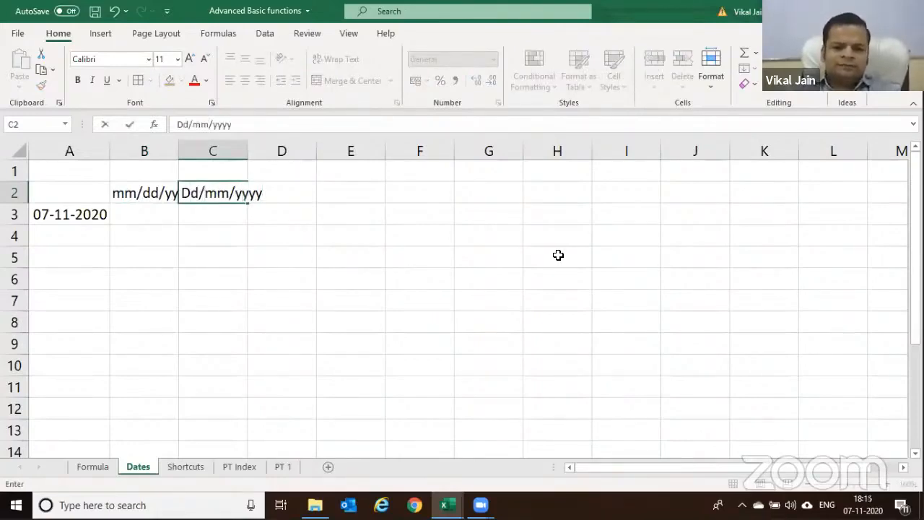
pyautogui.press('Return')
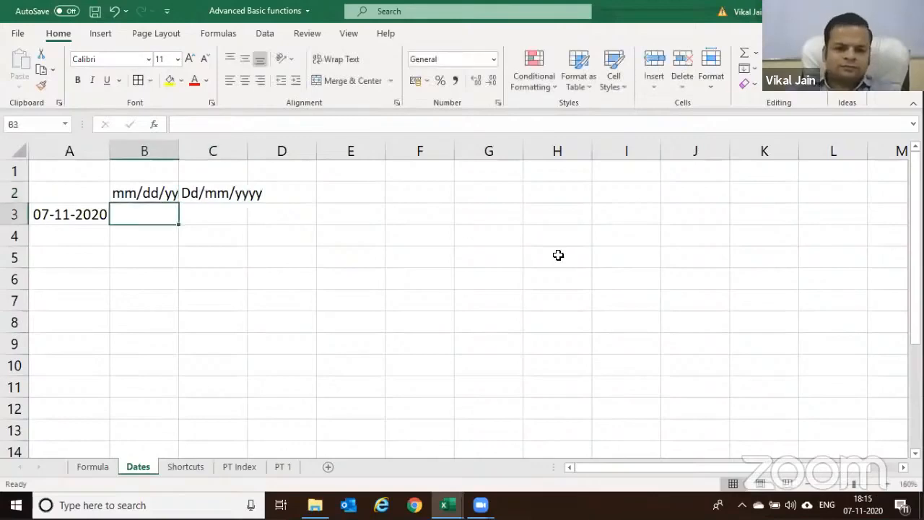
pyautogui.doubleClick(181, 152)
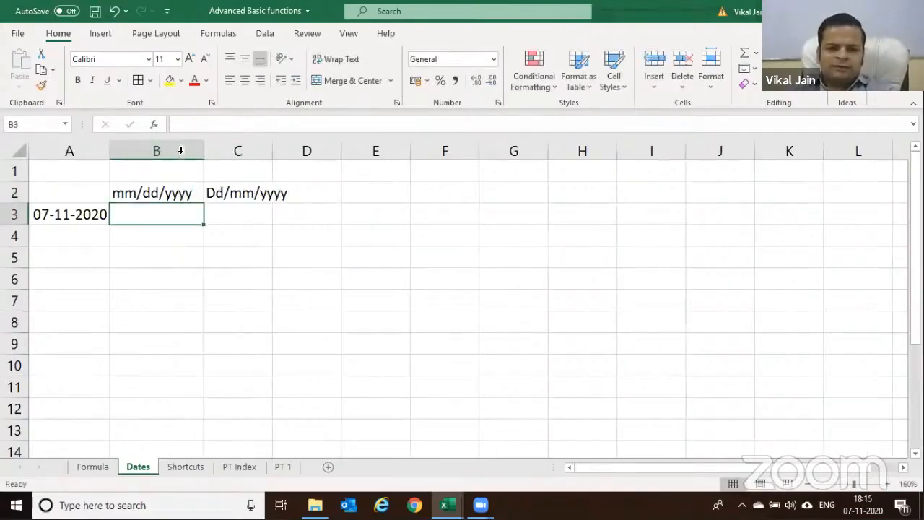
pyautogui.click(76, 240)
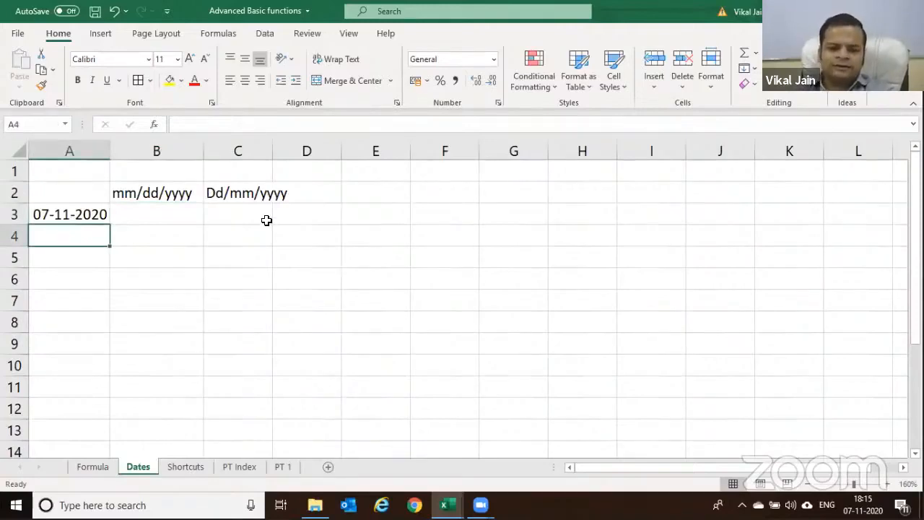
# Enter 31/03/2020 in A4 and 03/31/2020 in A5
pyautogui.click(140, 189)
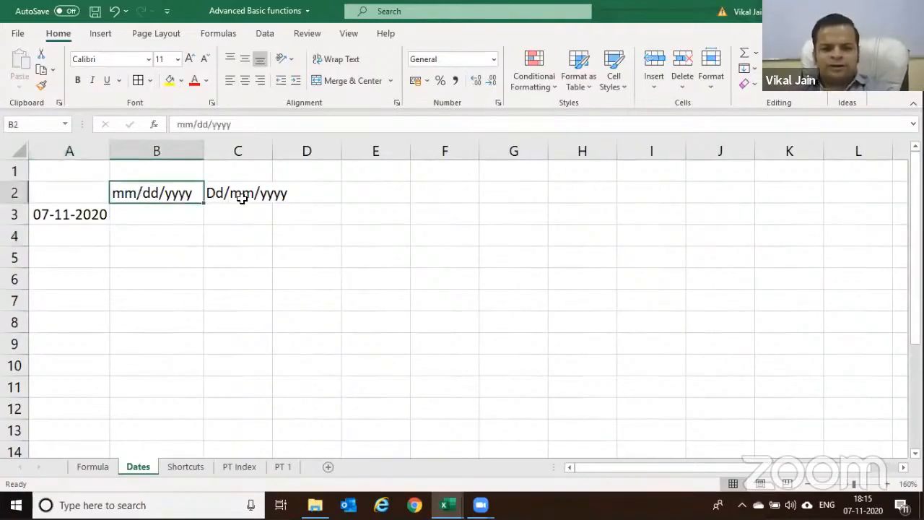
pyautogui.click(248, 192)
pyautogui.click(94, 237)
pyautogui.write('3')
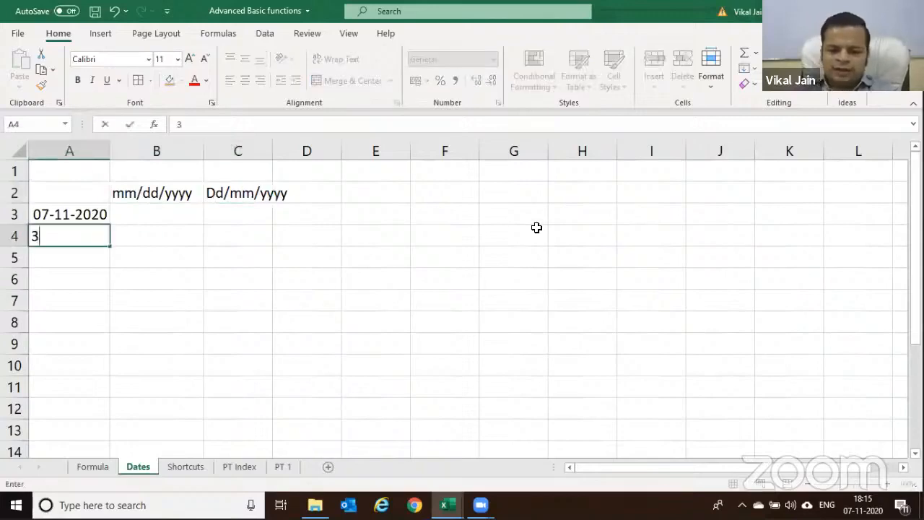
pyautogui.write('1/03/2020')
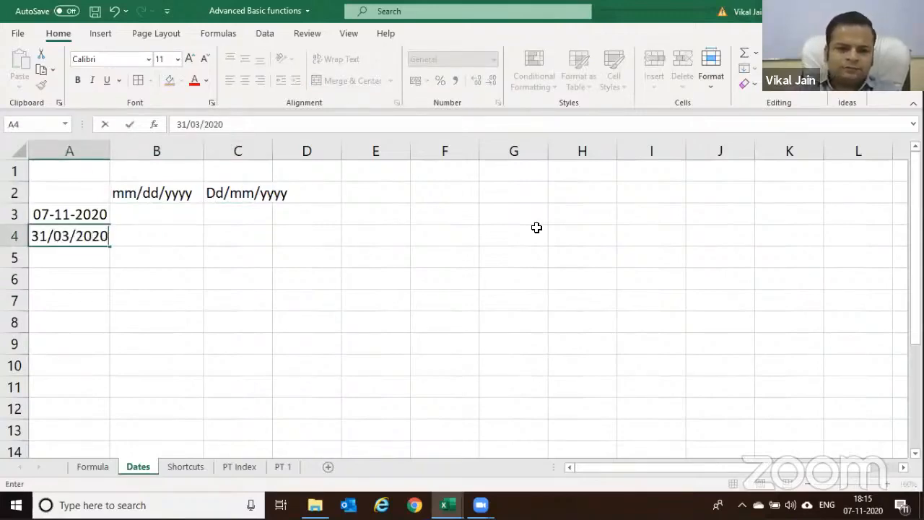
pyautogui.press('Return')
pyautogui.write('03/')
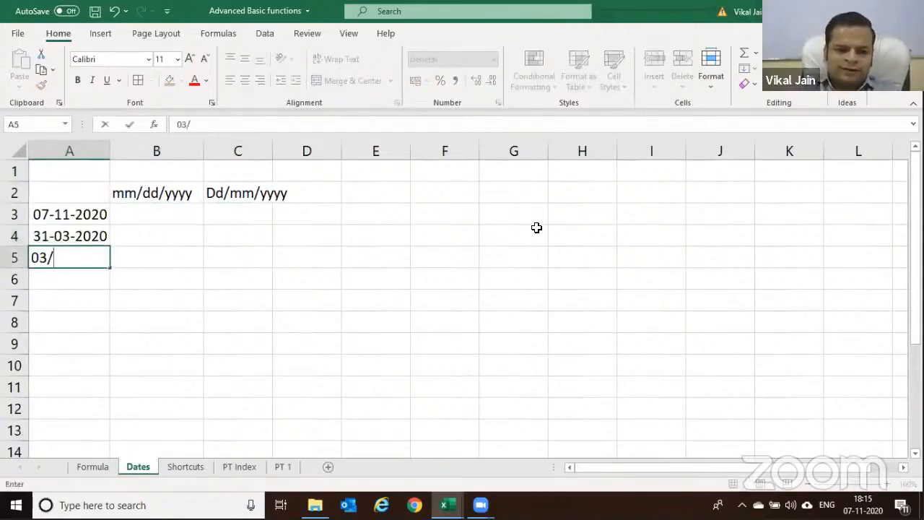
pyautogui.write('31/2020')
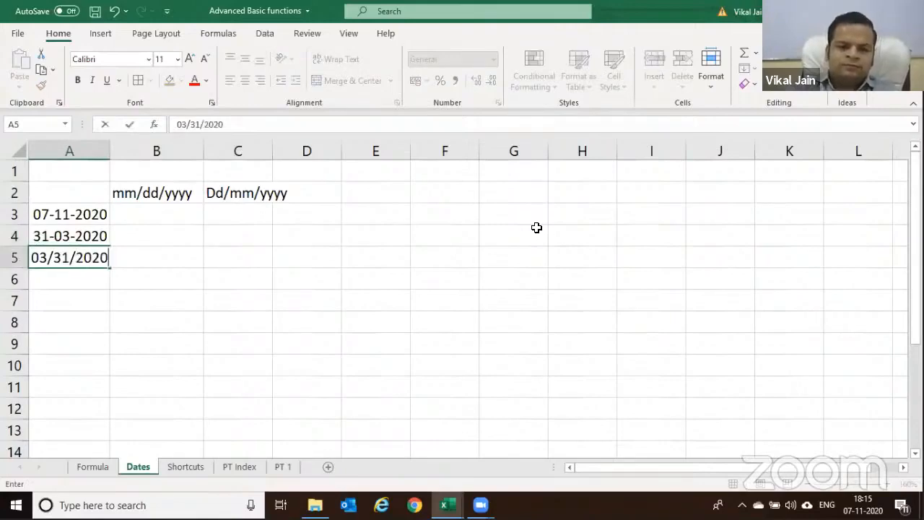
pyautogui.press('Return')
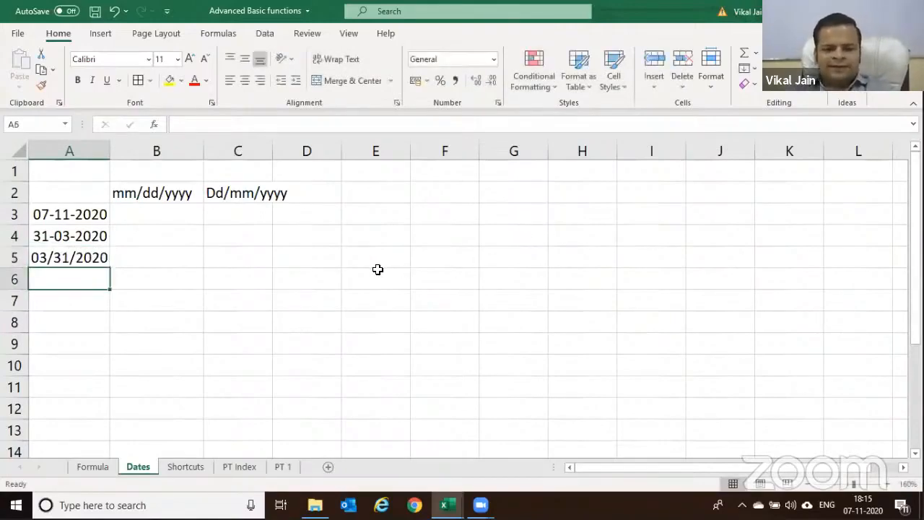
# Compare how the A4 and A5 entries were stored and widen column A
pyautogui.click(68, 234)
pyautogui.click(67, 253)
pyautogui.press('Up')
pyautogui.press('Down')
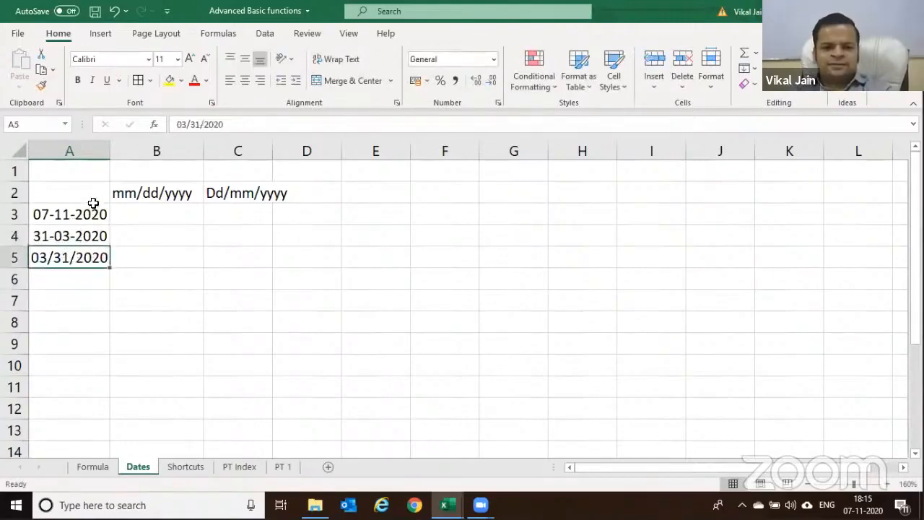
pyautogui.moveTo(110, 150); pyautogui.dragTo(173, 152)
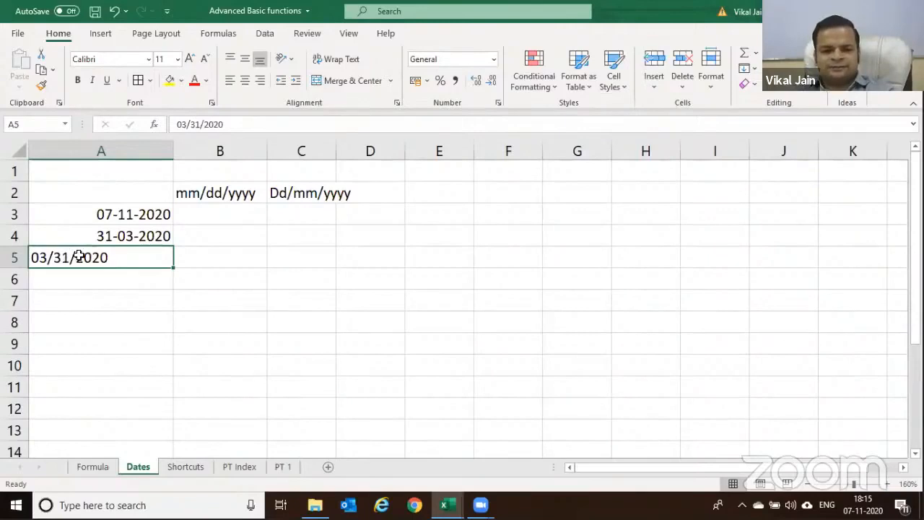
pyautogui.click(101, 236)
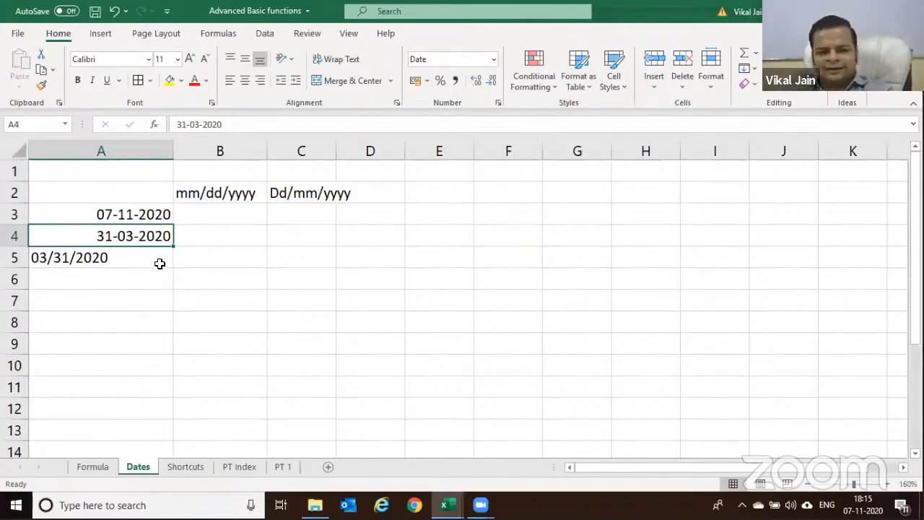
# Enter 31.03.2020 in A6
pyautogui.click(132, 281)
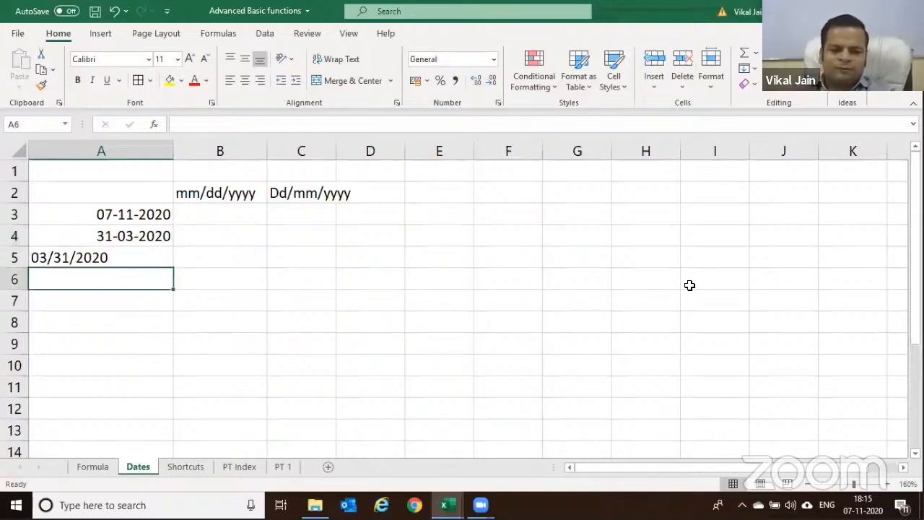
pyautogui.write('31/')
pyautogui.write('.0')
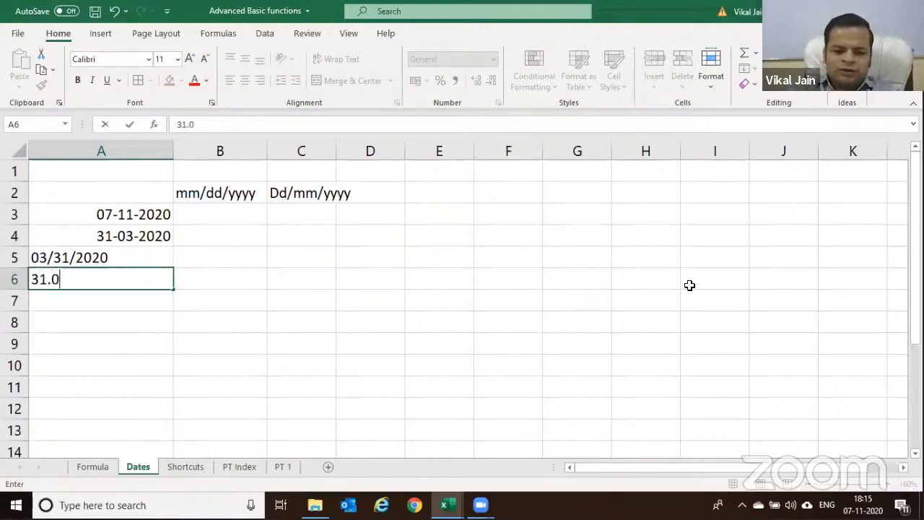
pyautogui.write('3.2020')
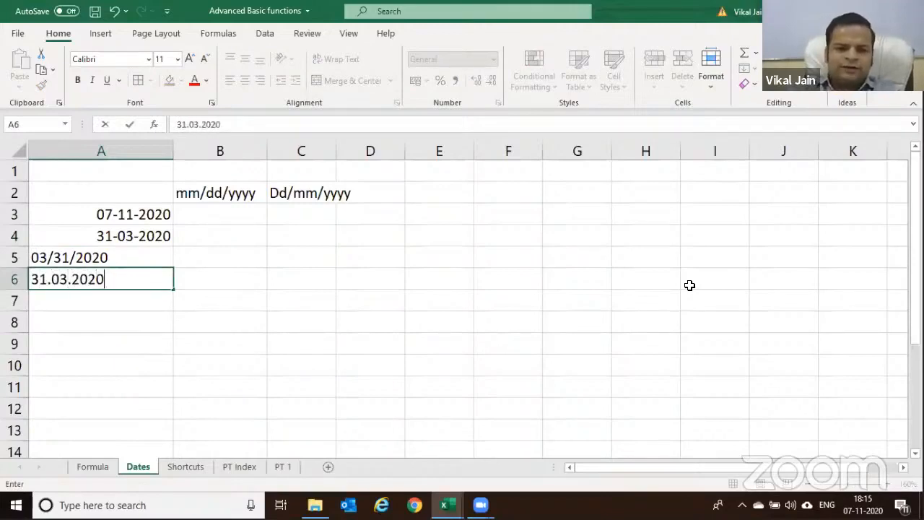
pyautogui.press('Return')
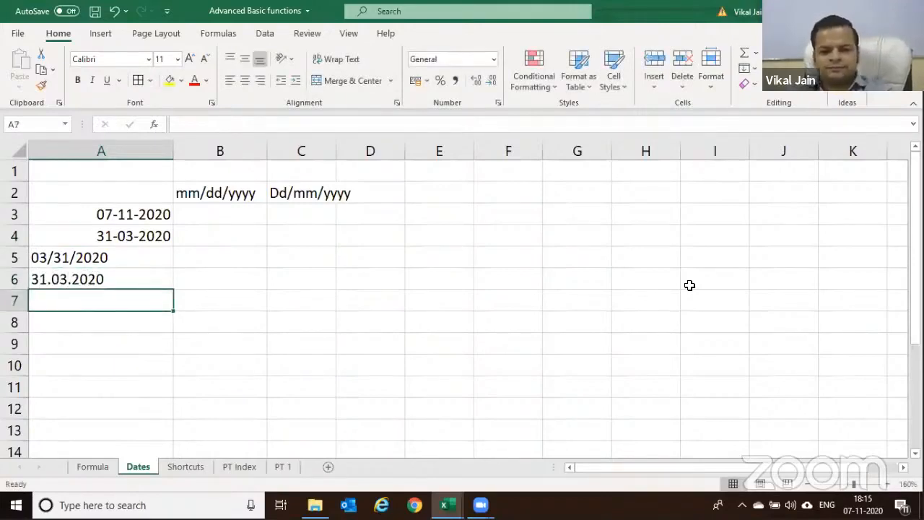
# Enter =DAY(A3) in B3, returning 7
pyautogui.press('Up')
pyautogui.press('Up')
pyautogui.press('Up')
pyautogui.press('Up')
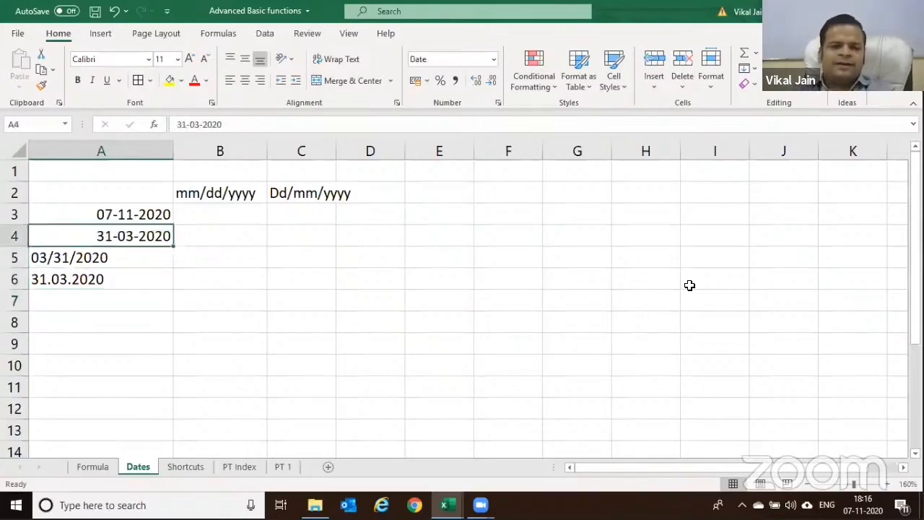
pyautogui.press('Right')
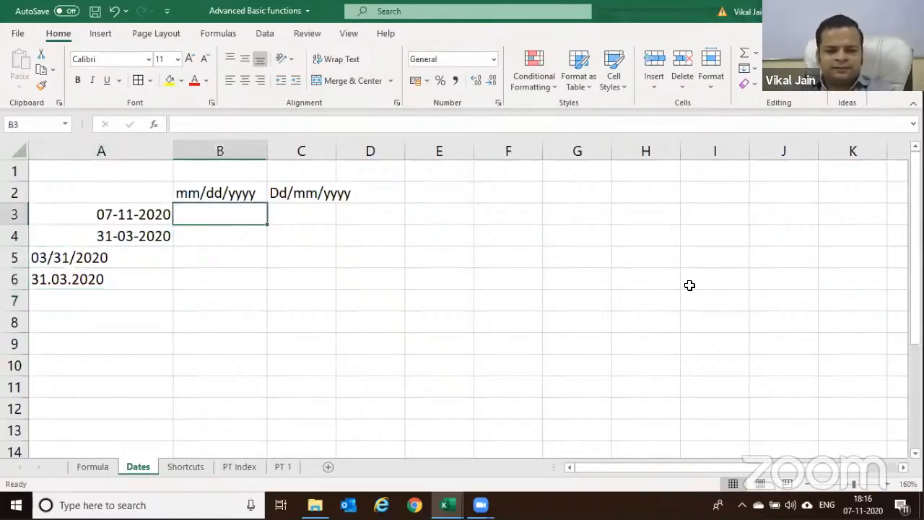
pyautogui.write('=')
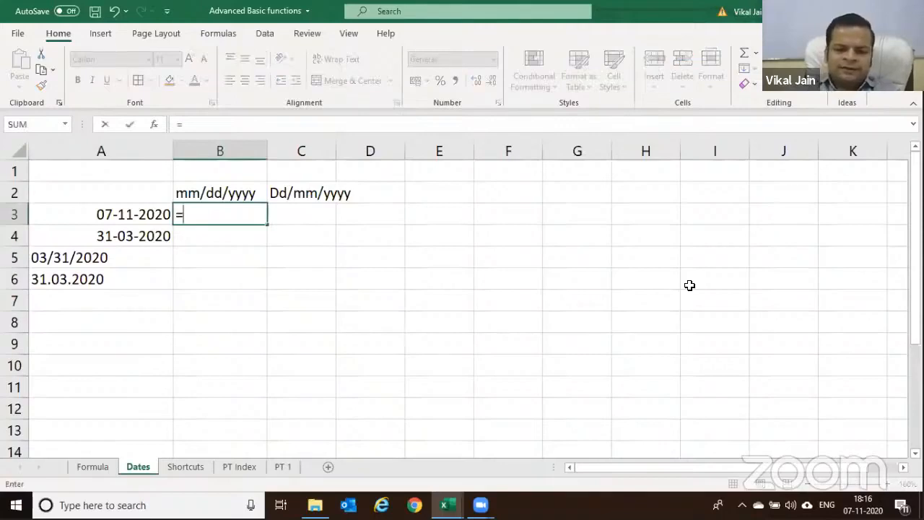
pyautogui.write('day')
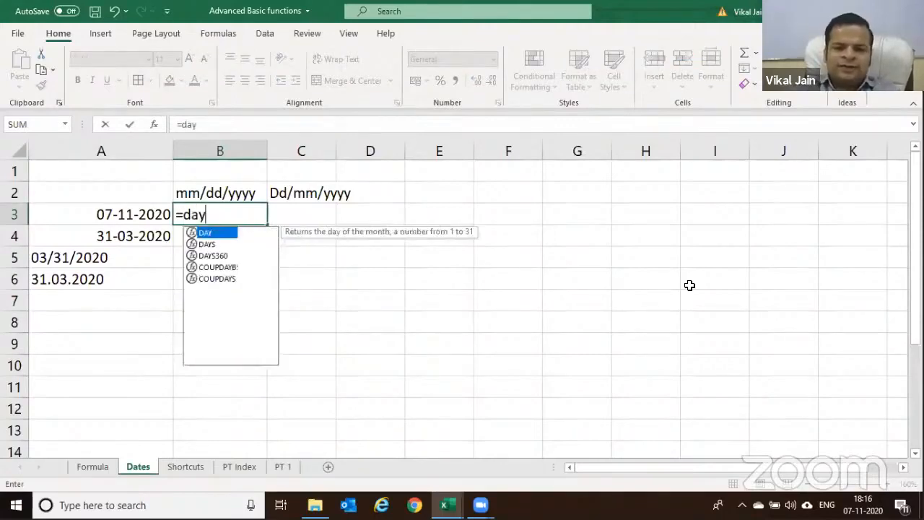
pyautogui.press('Tab')
pyautogui.click(125, 219)
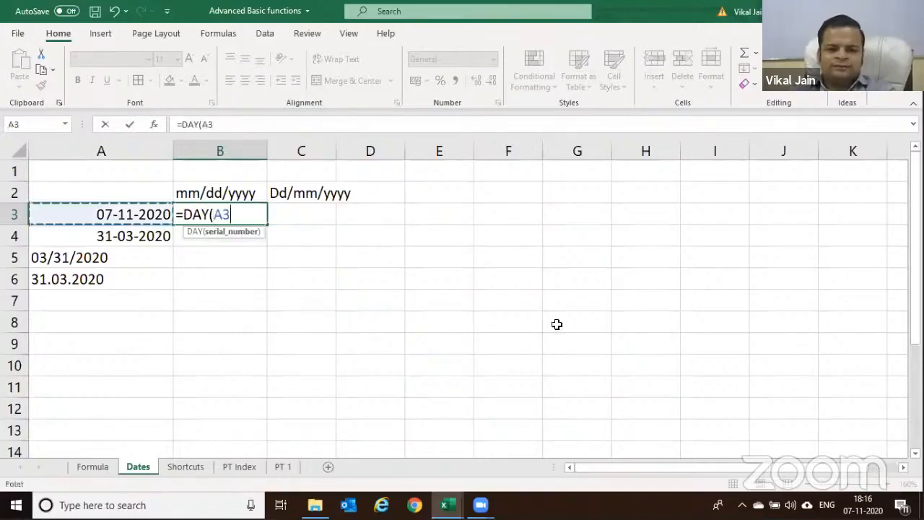
pyautogui.press('Return')
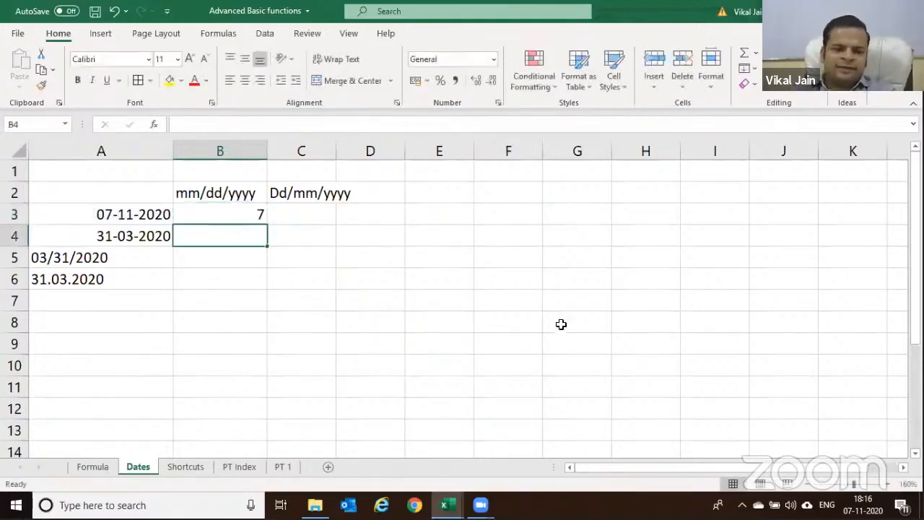
# Copy the DAY formula down to B6, giving 31 and #VALUE! for the text dates
pyautogui.click(239, 210)
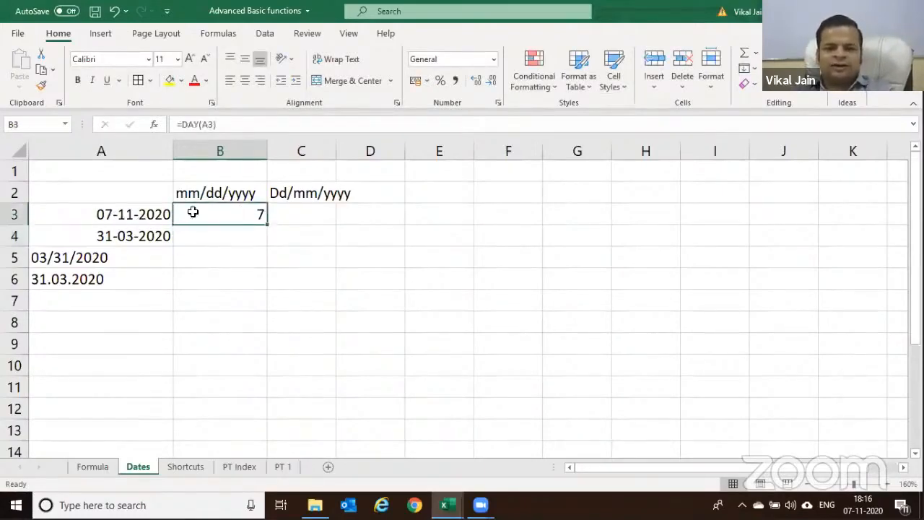
pyautogui.moveTo(265, 225); pyautogui.dragTo(266, 249)
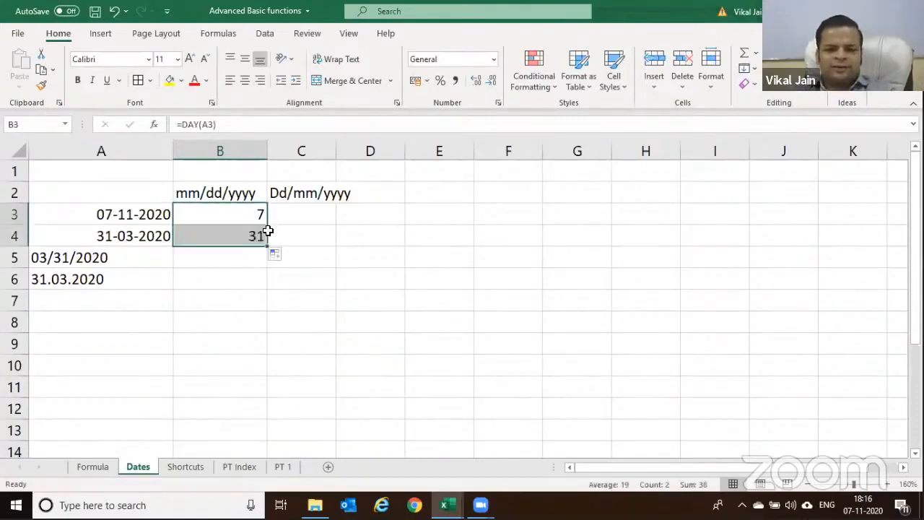
pyautogui.click(62, 266)
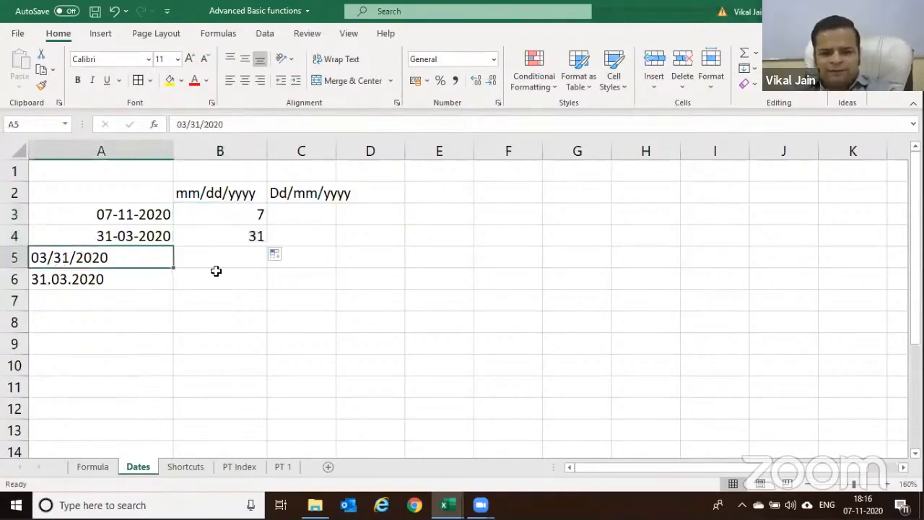
pyautogui.click(258, 241)
pyautogui.moveTo(267, 247); pyautogui.dragTo(267, 266)
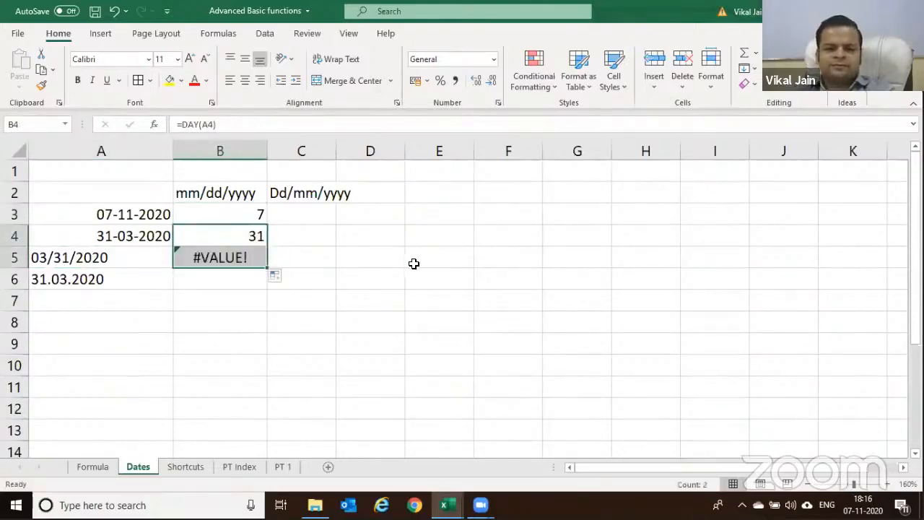
pyautogui.moveTo(267, 268); pyautogui.dragTo(266, 288)
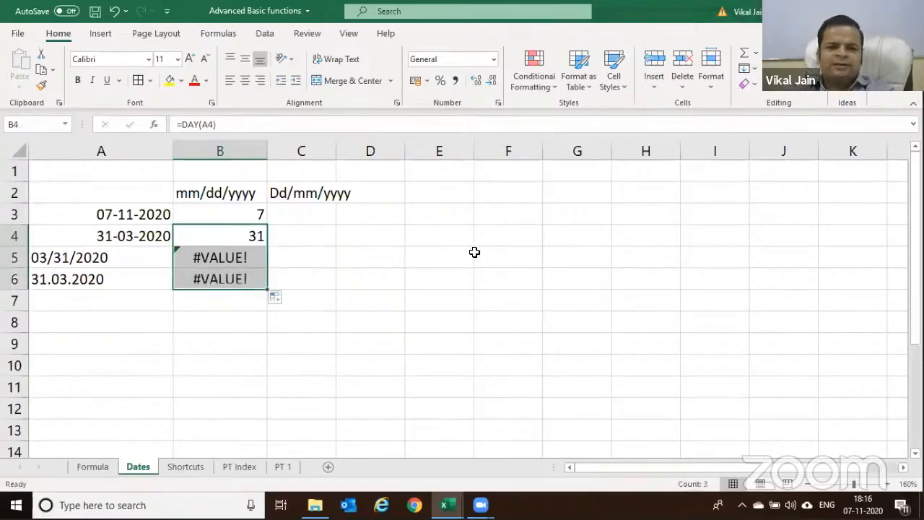
pyautogui.click(448, 298)
pyautogui.click(72, 286)
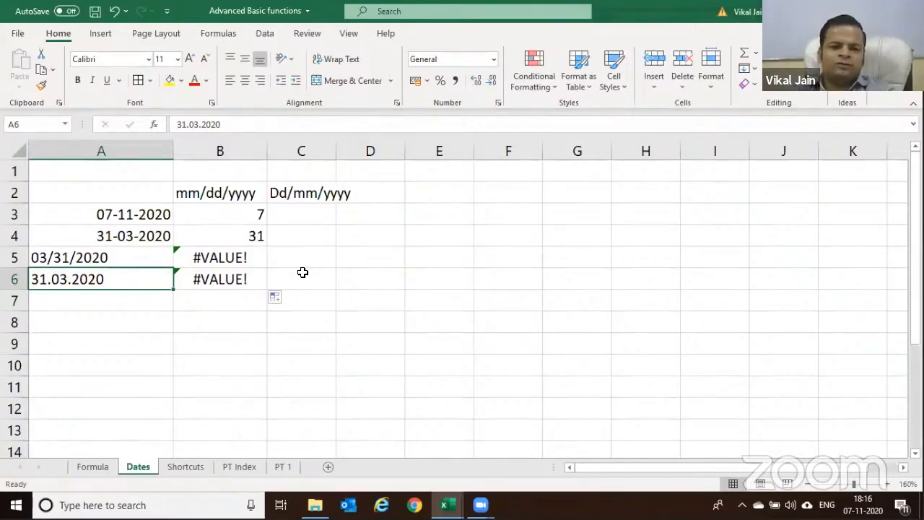
pyautogui.click(223, 186)
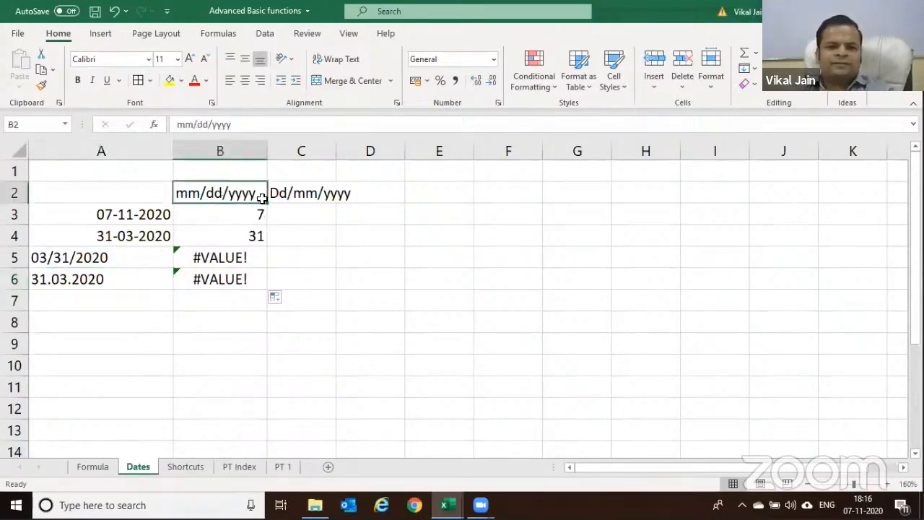
pyautogui.click(299, 196)
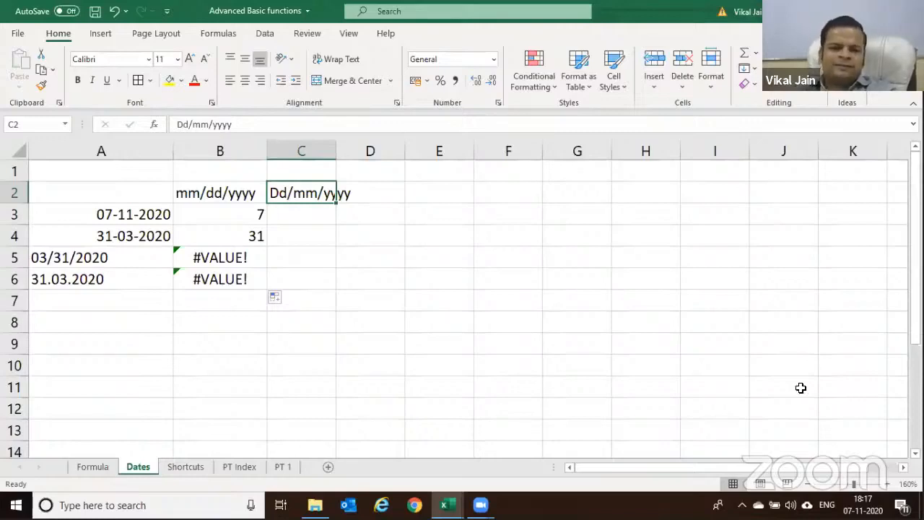
pyautogui.click(97, 213)
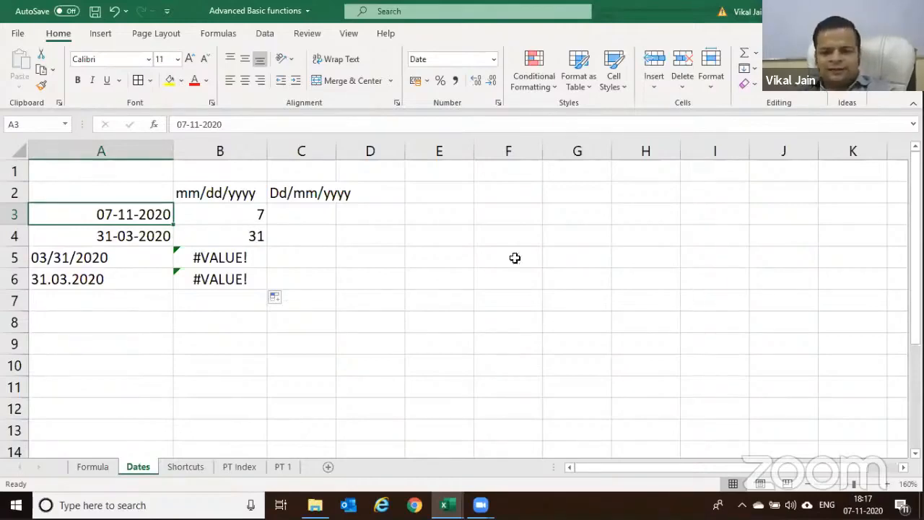
pyautogui.click(125, 253)
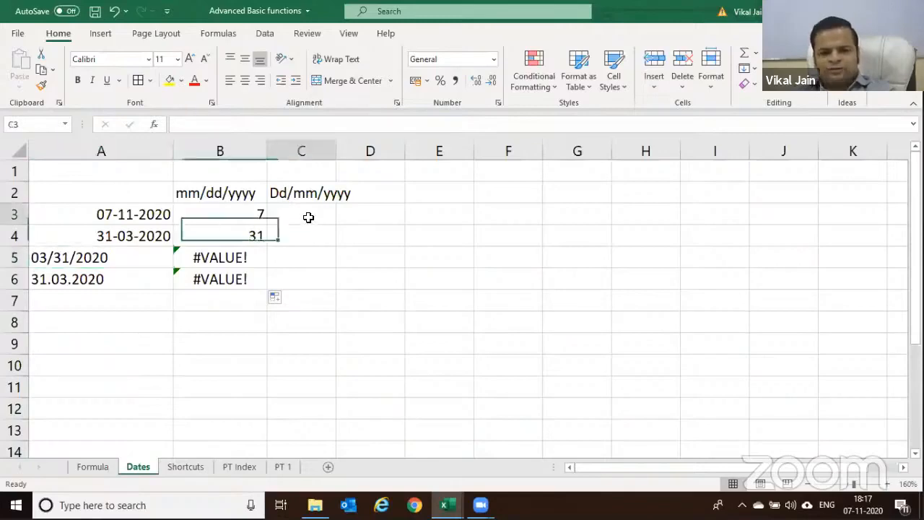
pyautogui.click(308, 217)
# Enter =A3+365 in C3 to get 07-11-2021
pyautogui.write('=')
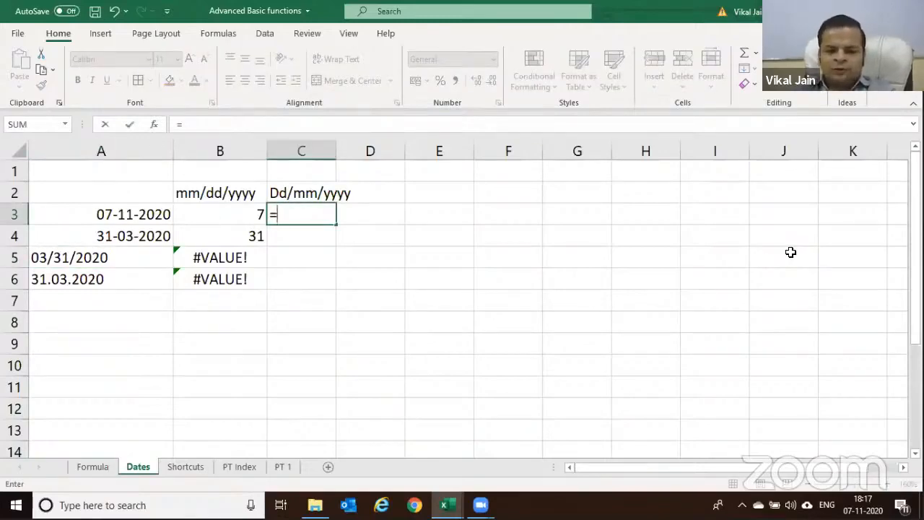
pyautogui.press('Left')
pyautogui.press('Left')
pyautogui.write('+365')
pyautogui.hotkey('ctrl', 'Return')
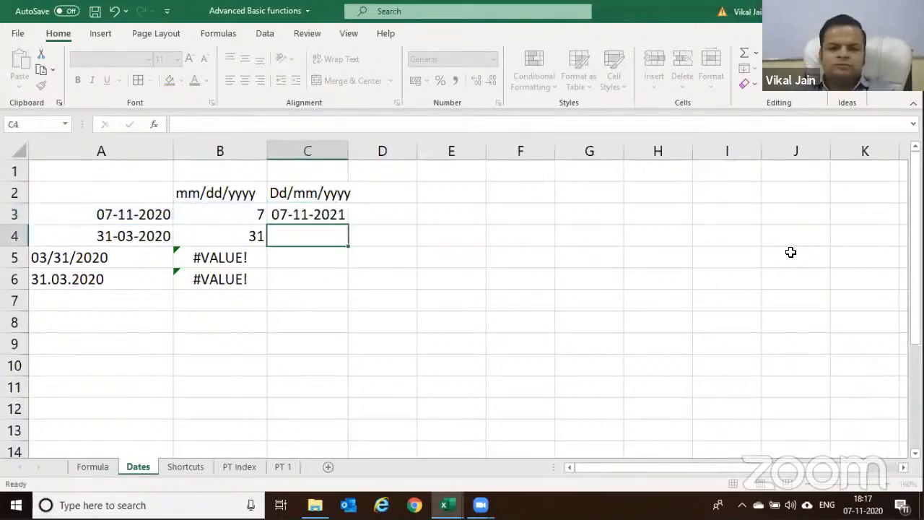
# Fill the +365 formula down to C6, yielding 31-03-2021 and two #VALUE! errors
pyautogui.click(311, 217)
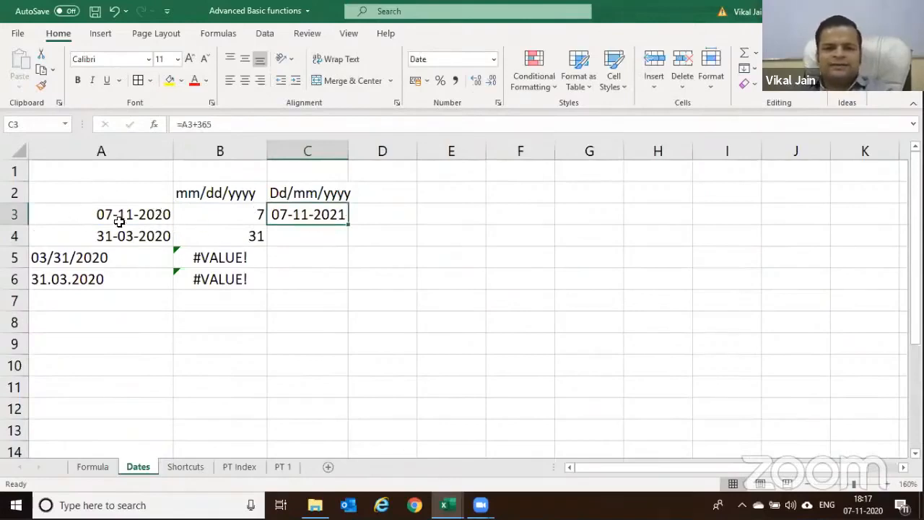
pyautogui.moveTo(349, 225); pyautogui.dragTo(351, 287)
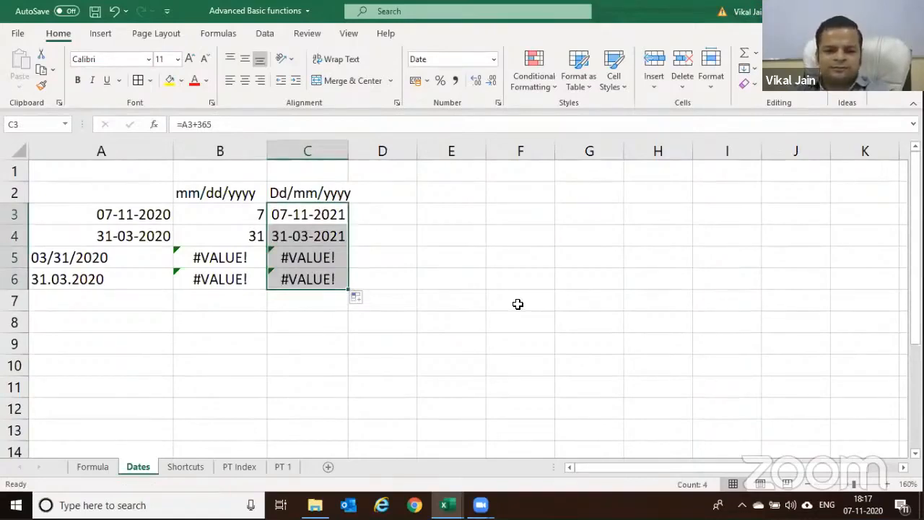
pyautogui.click(366, 221)
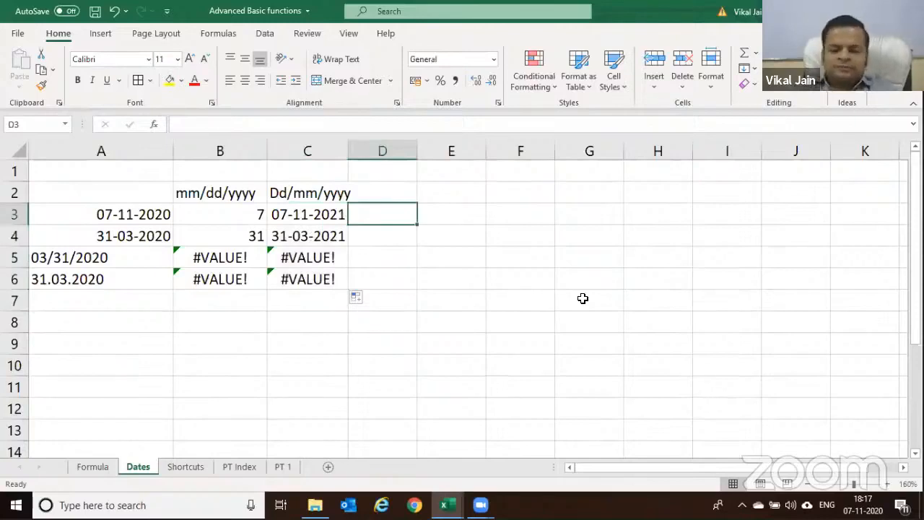
pyautogui.press('Right')
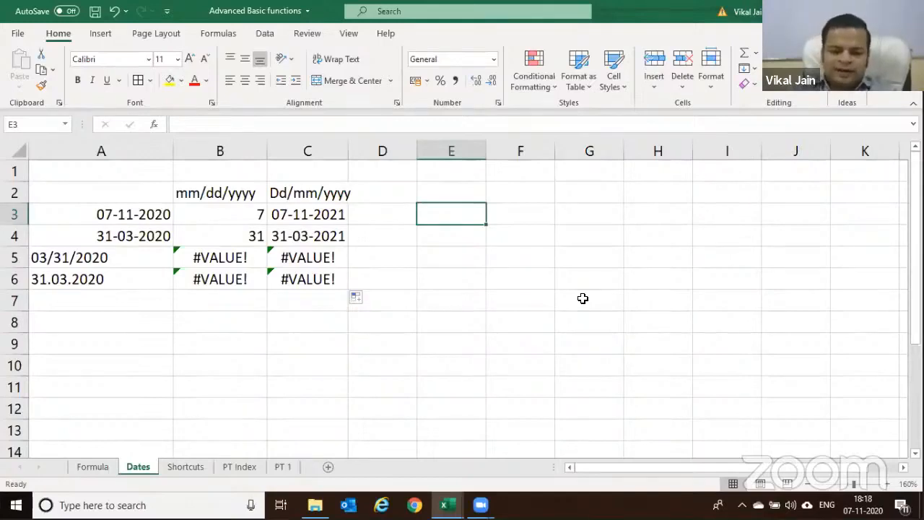
# Enter 04/10/1991 in E3 and today's date, 07-11-2020, in E4 with Ctrl+;
pyautogui.write('04/10/1991')
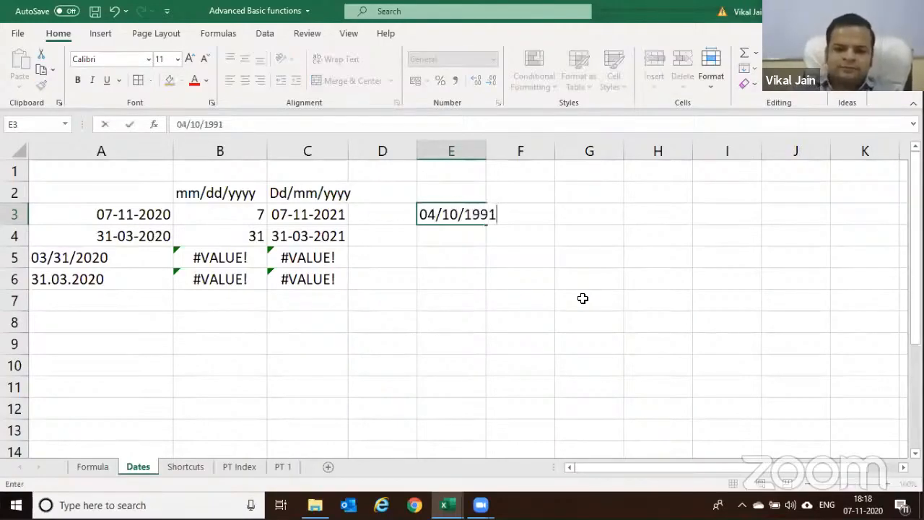
pyautogui.press('Return')
pyautogui.hotkey('ctrl', ';')
pyautogui.press('Return')
# Enter =E4-E3 in F4 to get the 10627-day difference between the dates
pyautogui.press('Up')
pyautogui.press('Right')
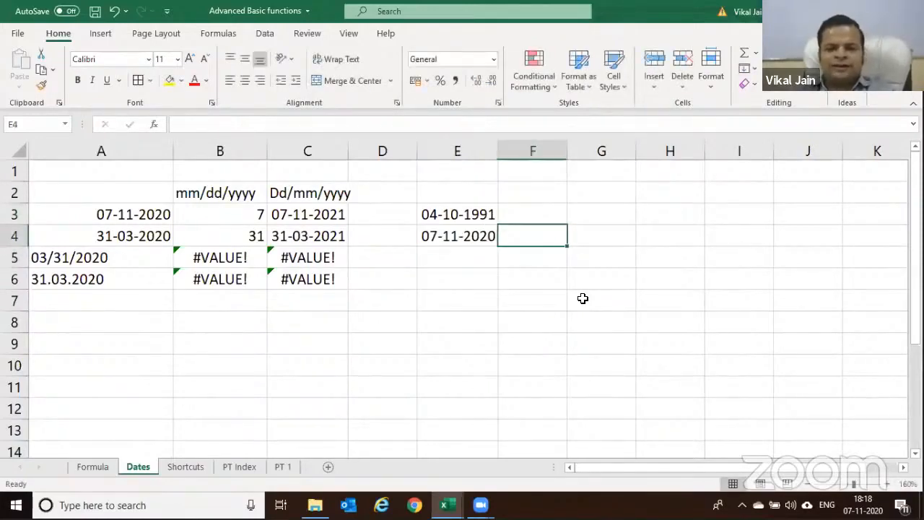
pyautogui.write('=')
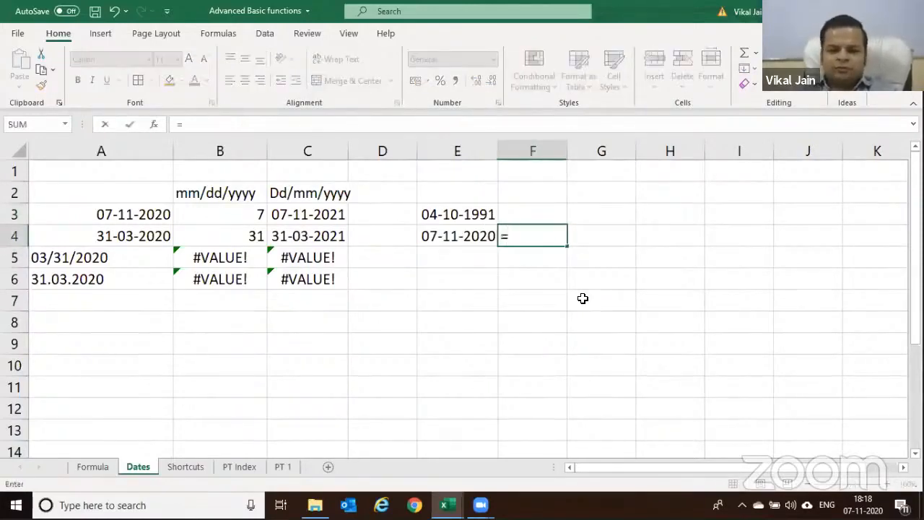
pyautogui.press('Escape')
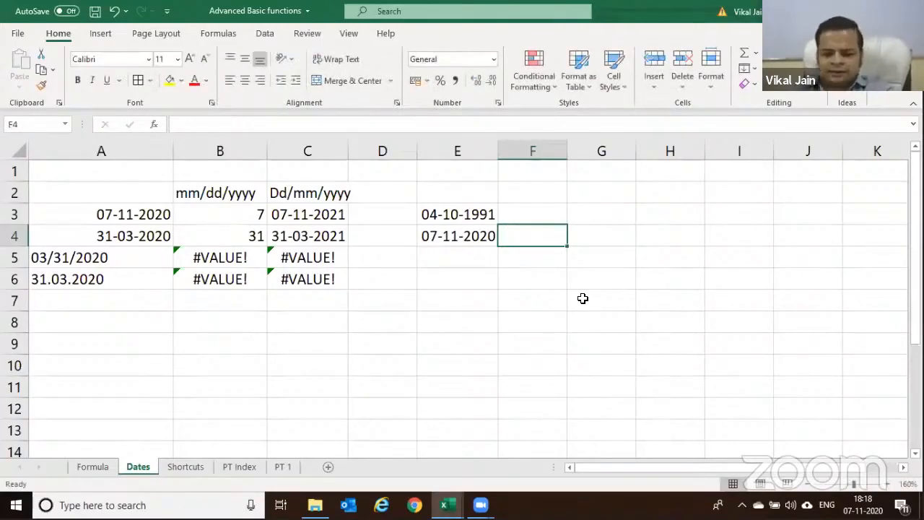
pyautogui.write('=')
pyautogui.press('Left')
pyautogui.write('-')
pyautogui.press('Up')
pyautogui.press('Up')
pyautogui.press('Down')
pyautogui.press('Left')
pyautogui.press('Return')
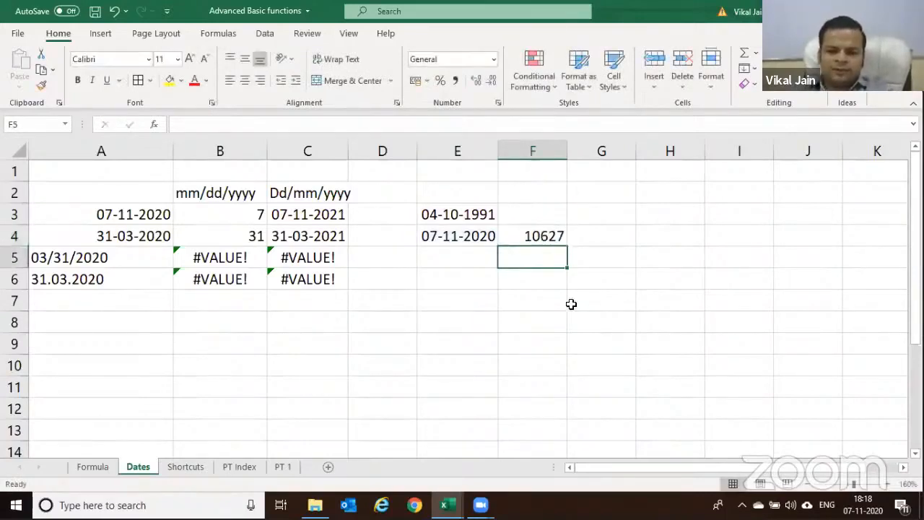
# Test the formula by changing E4 to 11-07-2020, then restore today's date
pyautogui.click(426, 233)
pyautogui.press('F2')
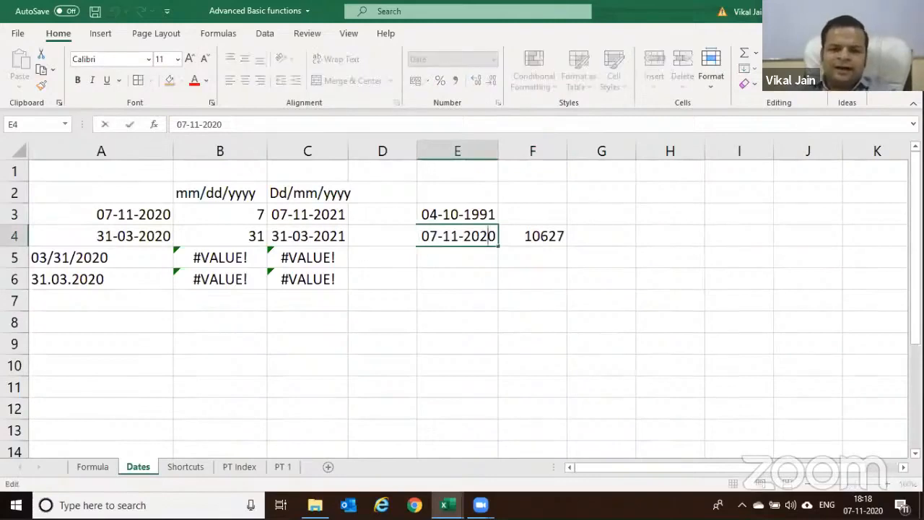
pyautogui.press('Left')
pyautogui.hotkey('shift', 'Left')
pyautogui.hotkey('shift', 'Left')
pyautogui.write('11')
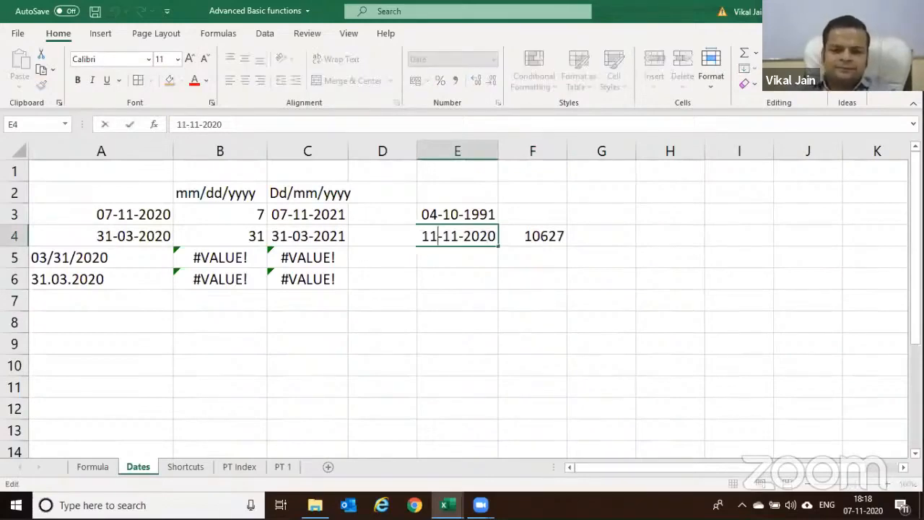
pyautogui.hotkey('shift', 'Right')
pyautogui.hotkey('shift', 'Right')
pyautogui.write('07')
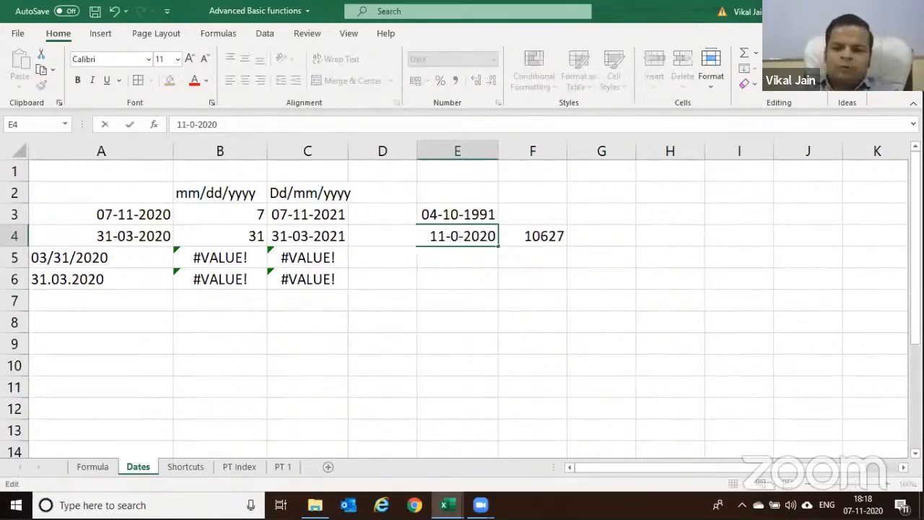
pyautogui.press('Tab')
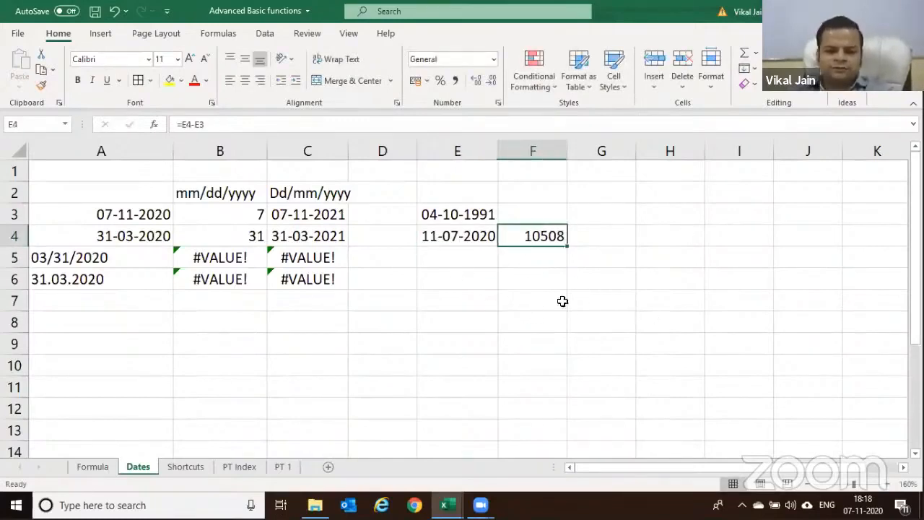
pyautogui.click(482, 243)
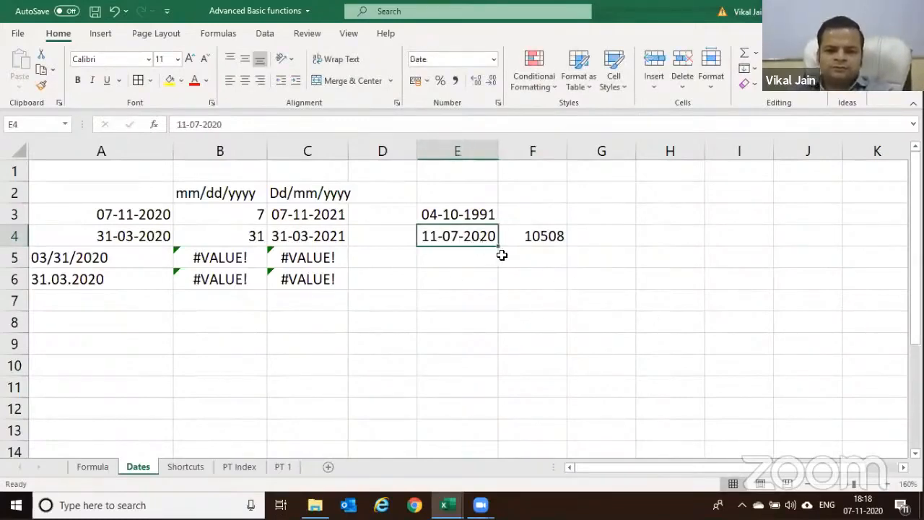
pyautogui.hotkey('ctrl', ';')
pyautogui.press('Return')
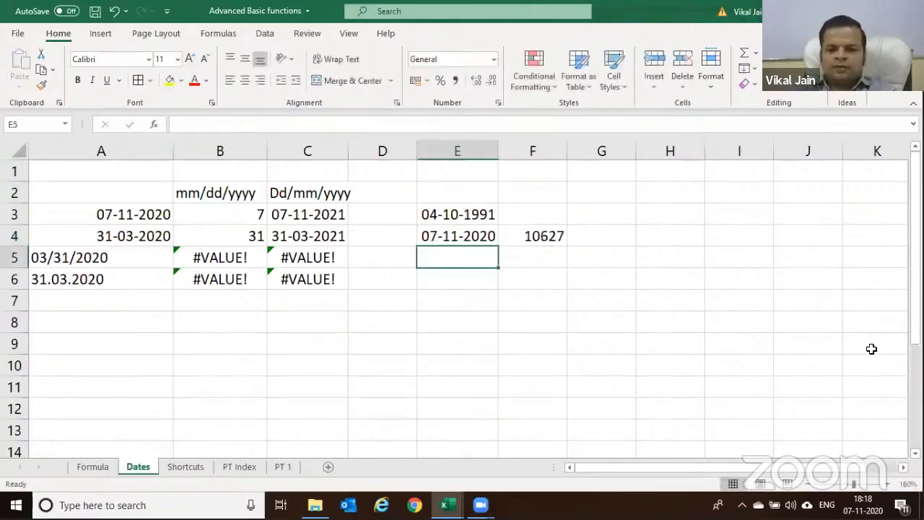
# Review the F4 formula to show it references E4 and E3, leaving it unchanged
pyautogui.click(549, 234)
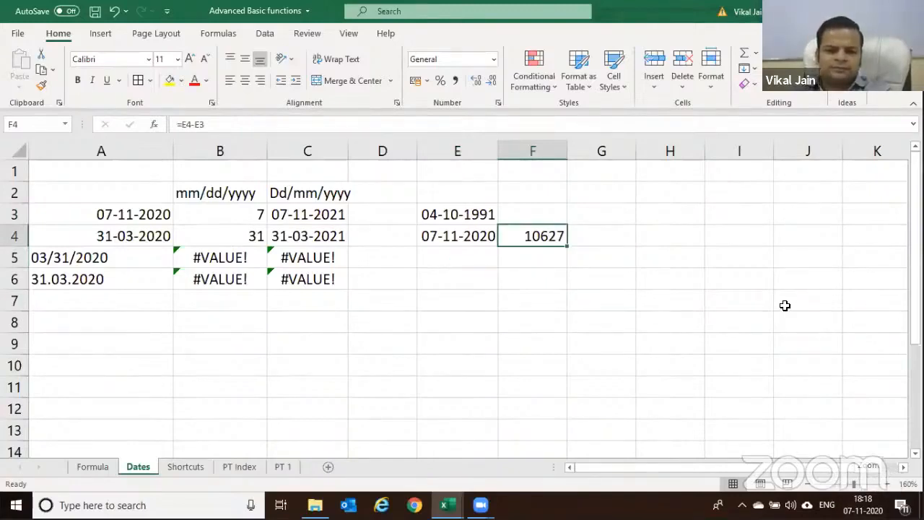
pyautogui.click(589, 236)
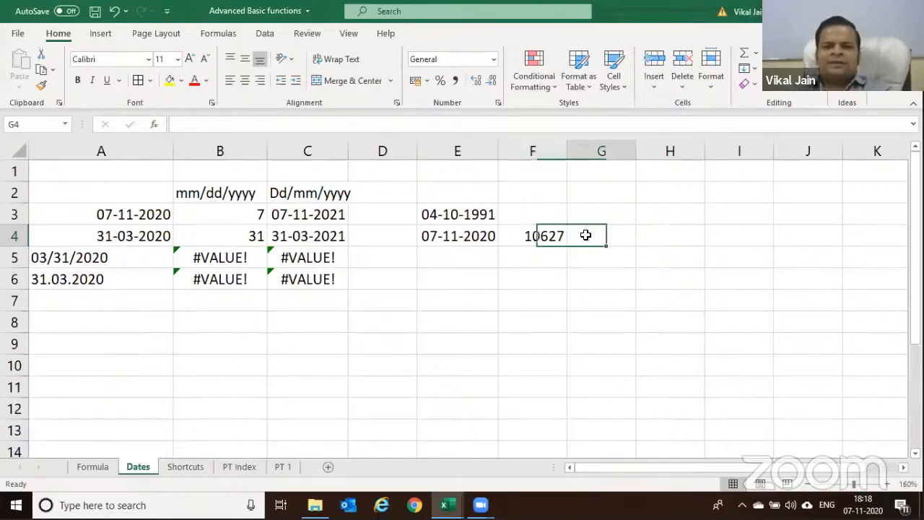
pyautogui.click(516, 236)
pyautogui.press('F2')
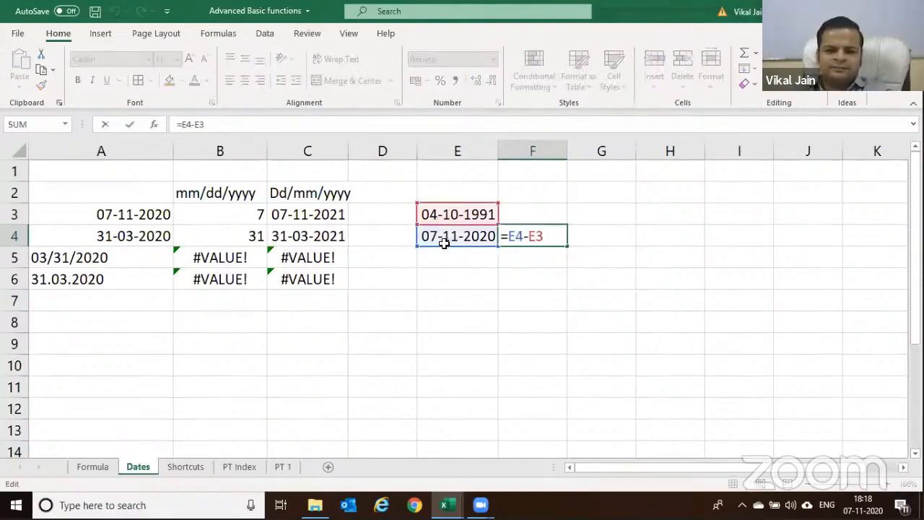
pyautogui.press('Escape')
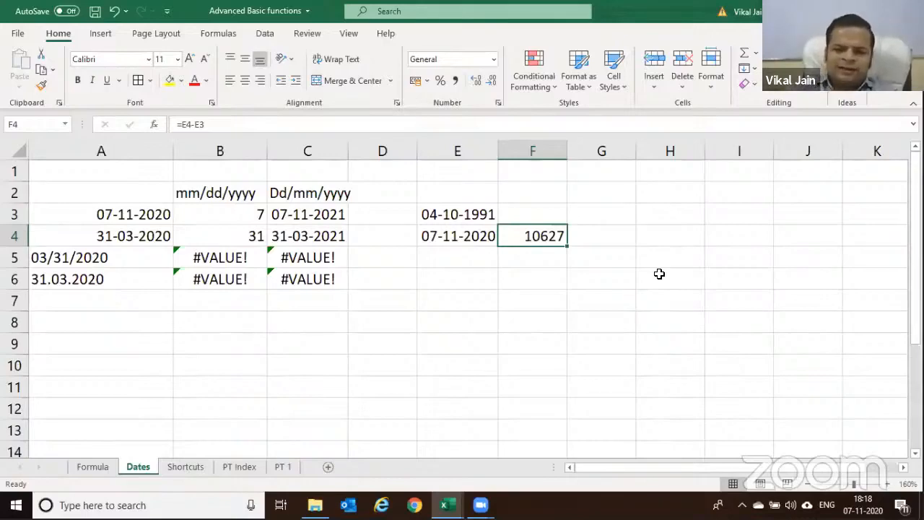
# Clear F4 and begin typing the DATEDIF function, reaching =date in the formula
pyautogui.press('Delete')
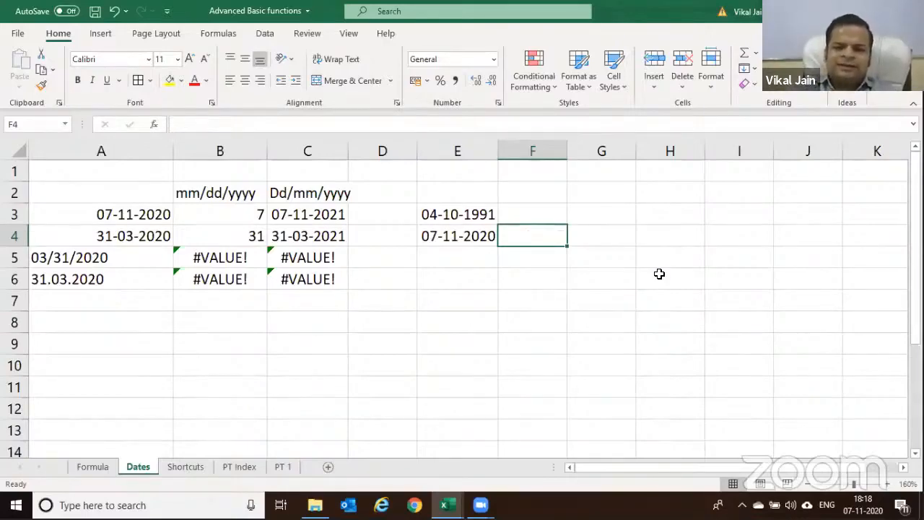
pyautogui.write('=')
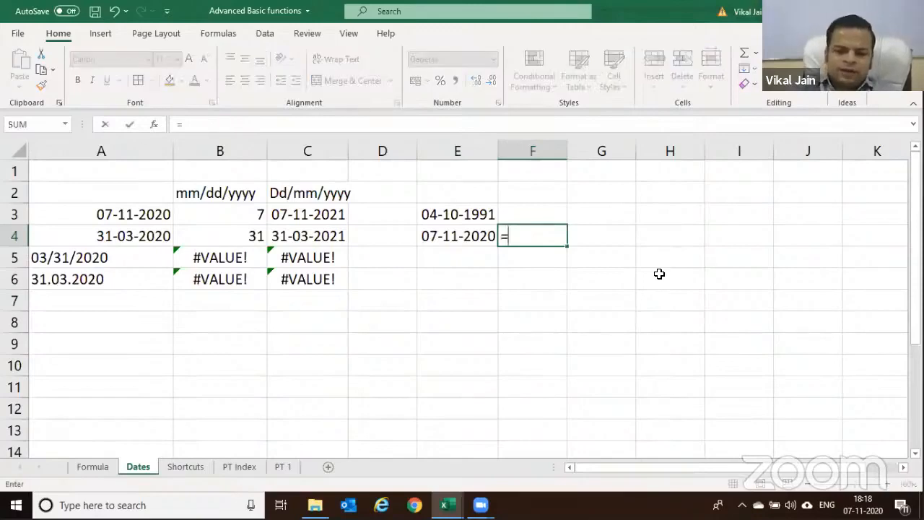
pyautogui.write('ad')
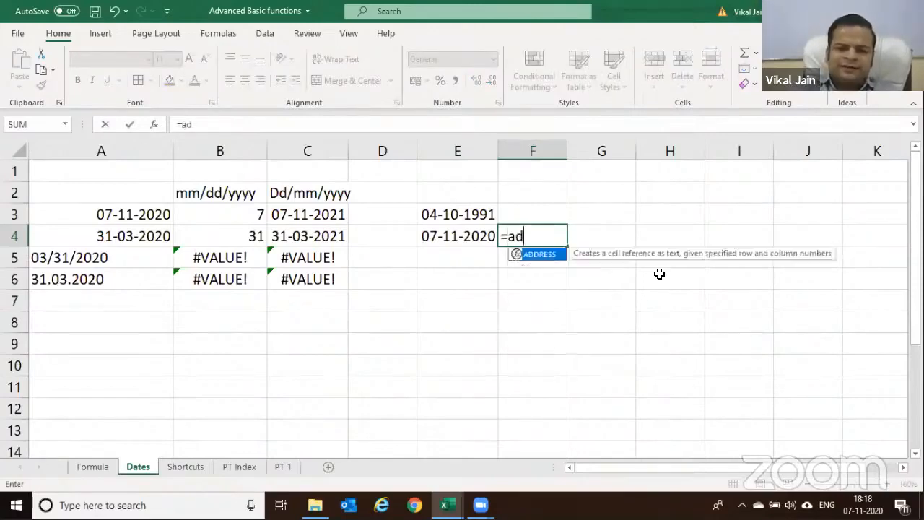
pyautogui.press('BackSpace')
pyautogui.press('BackSpace')
pyautogui.write('dated')
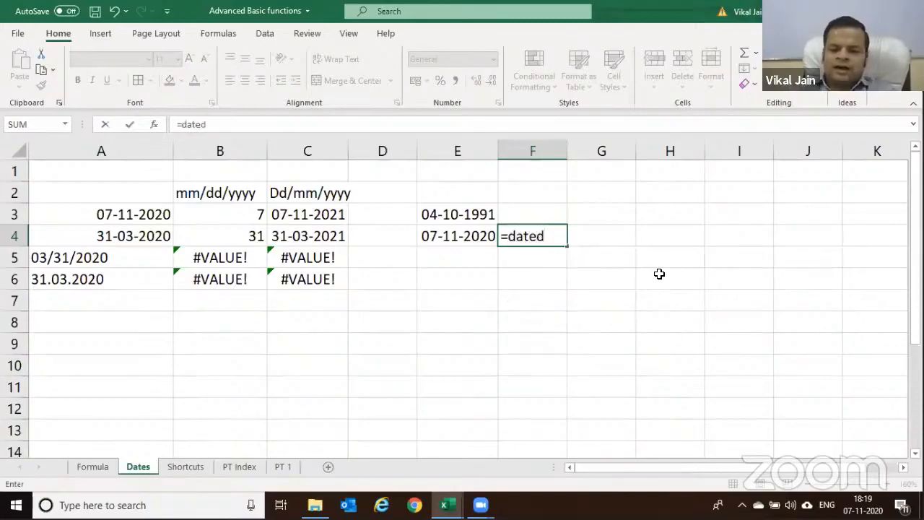
pyautogui.press('BackSpace')
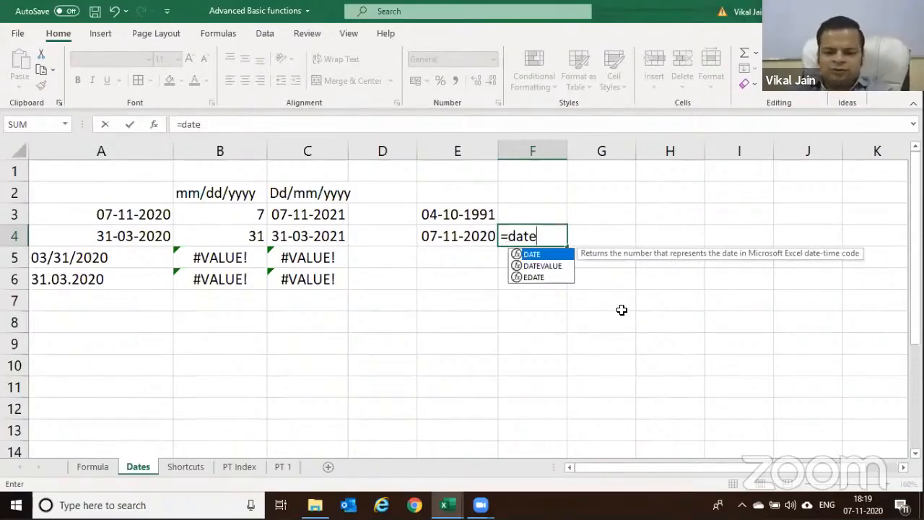
pyautogui.write('dif(')
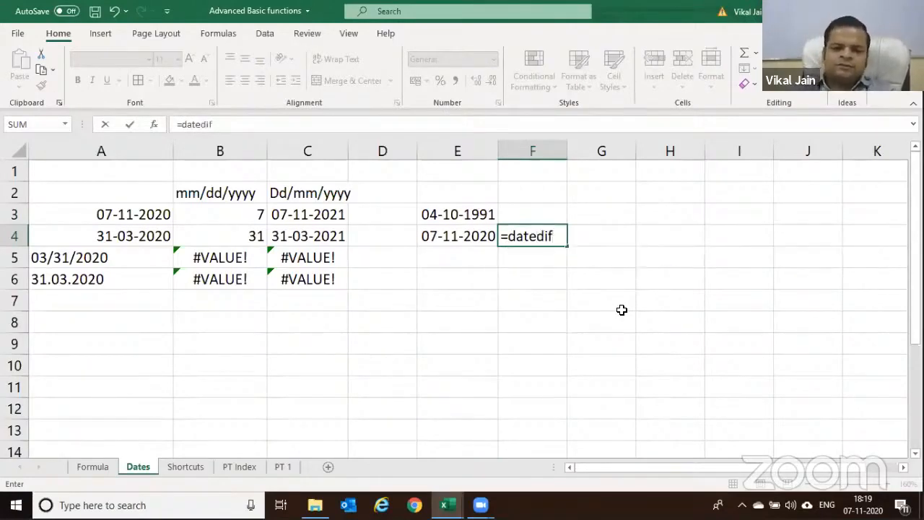
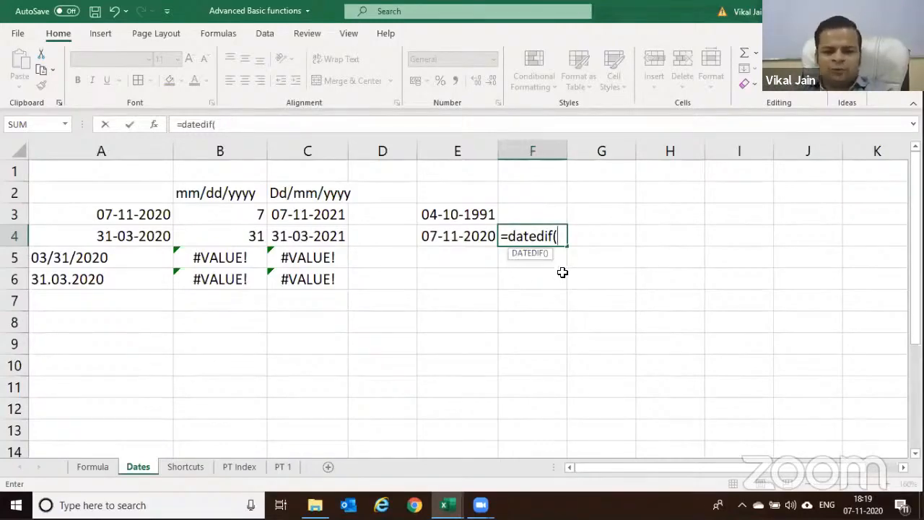
# Cancel the half-typed =datedif( entry so F4 stays empty, then select G4
pyautogui.press('Escape')
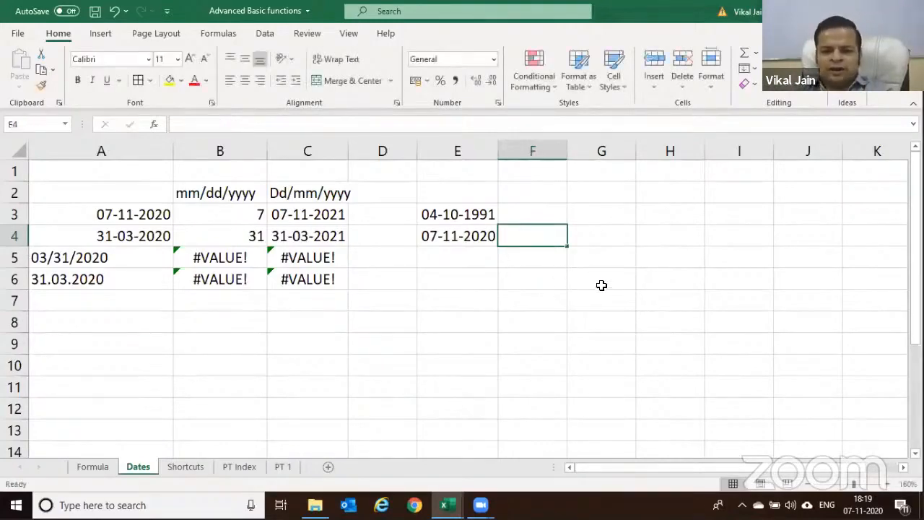
pyautogui.click(610, 242)
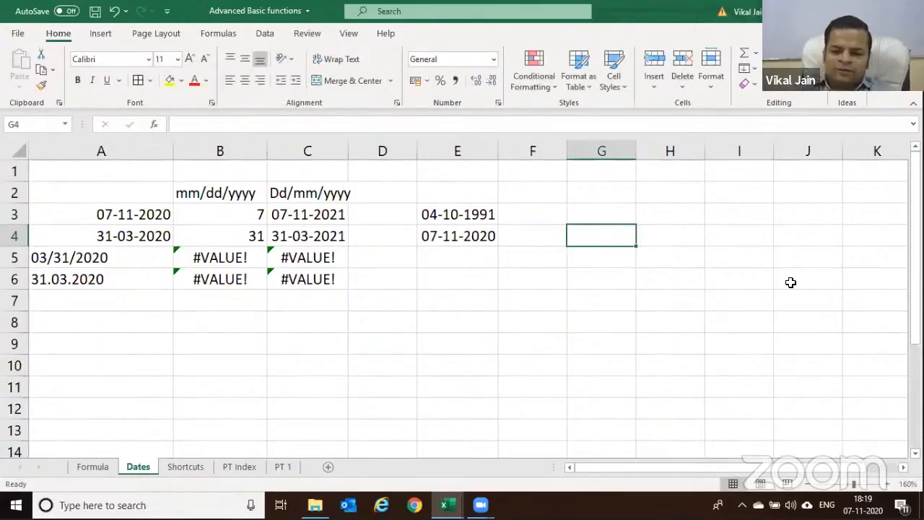
# Type the note Datedif(Earlier Date, New date, "YD") into G4 and return to F3
pyautogui.write('Datesi')
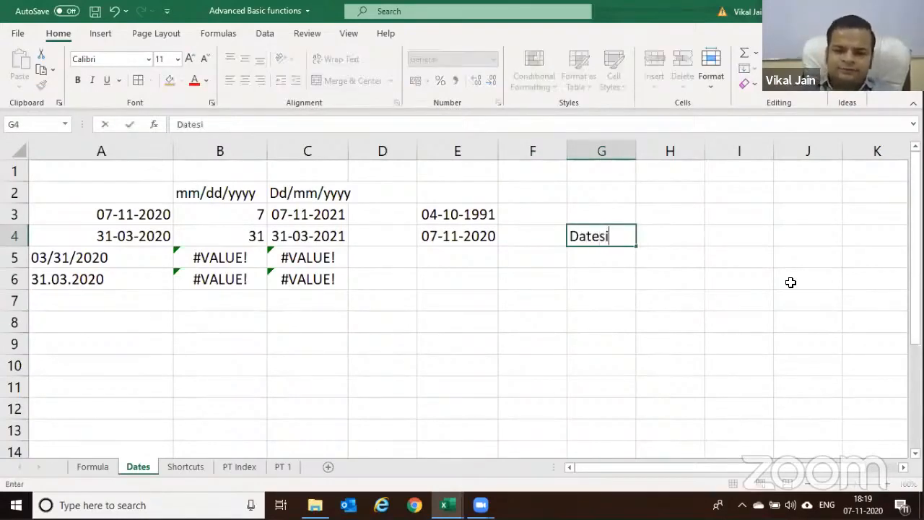
pyautogui.press('BackSpace')
pyautogui.press('BackSpace')
pyautogui.write('did')
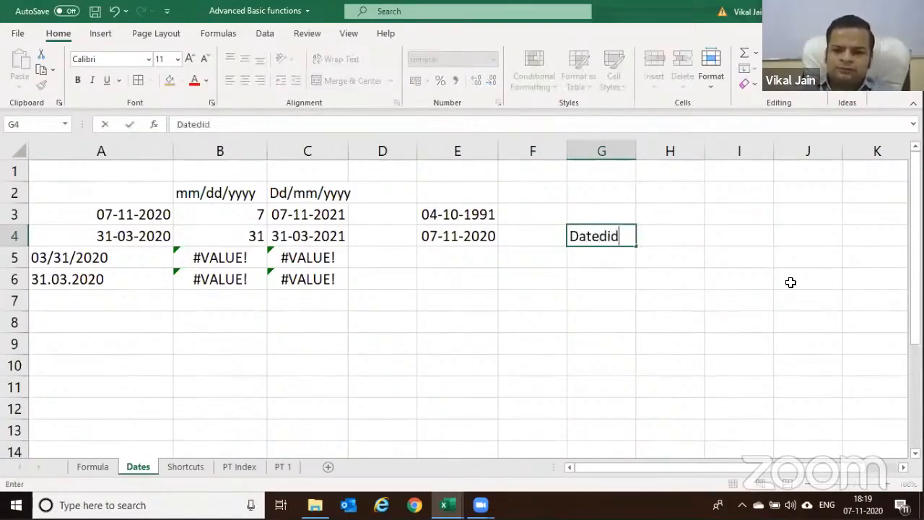
pyautogui.press('BackSpace')
pyautogui.write('f("')
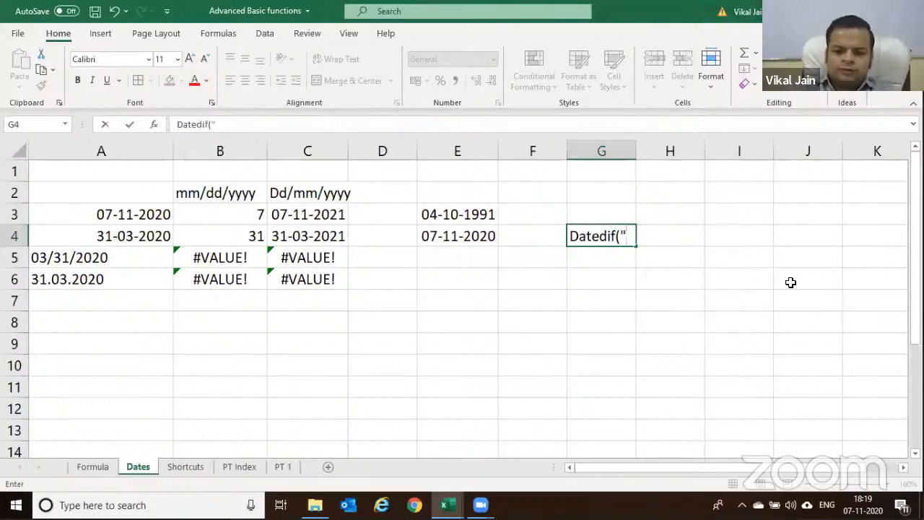
pyautogui.press('BackSpace')
pyautogui.write('Earl')
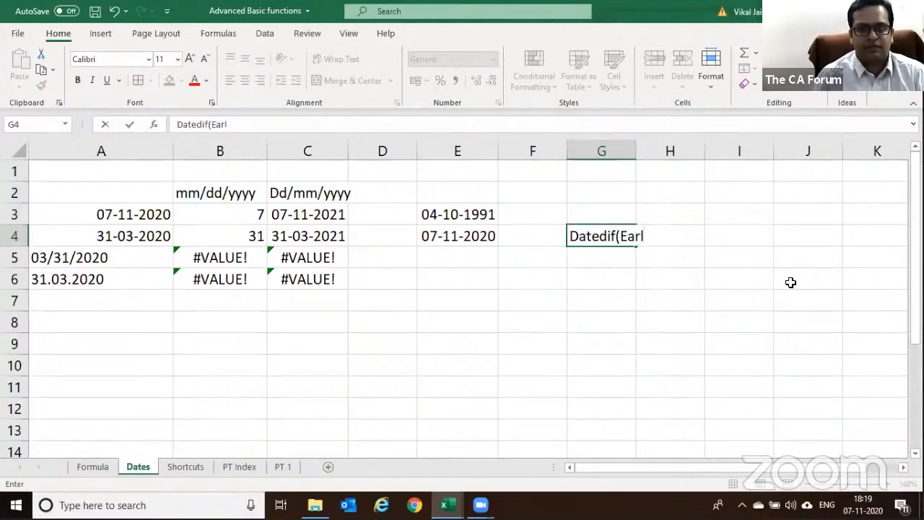
pyautogui.write('ier')
pyautogui.press('BackSpace')
pyautogui.press('BackSpace')
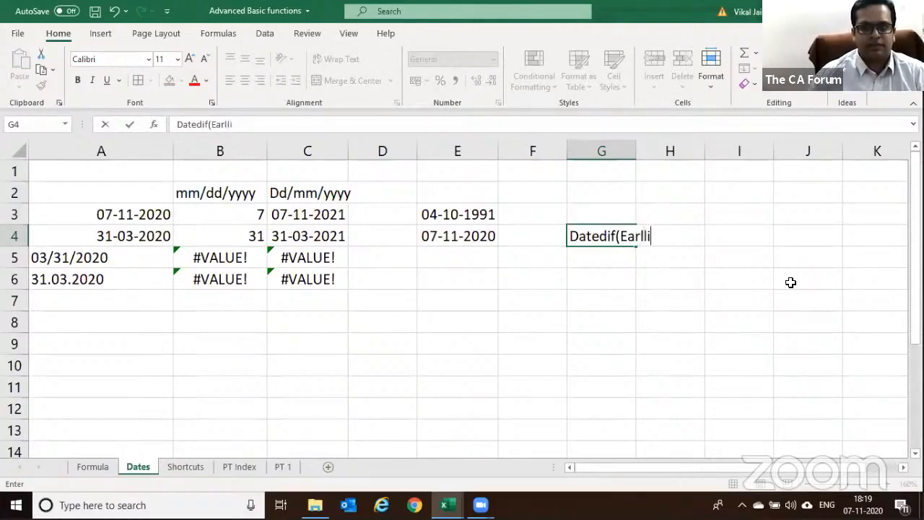
pyautogui.write('ier ')
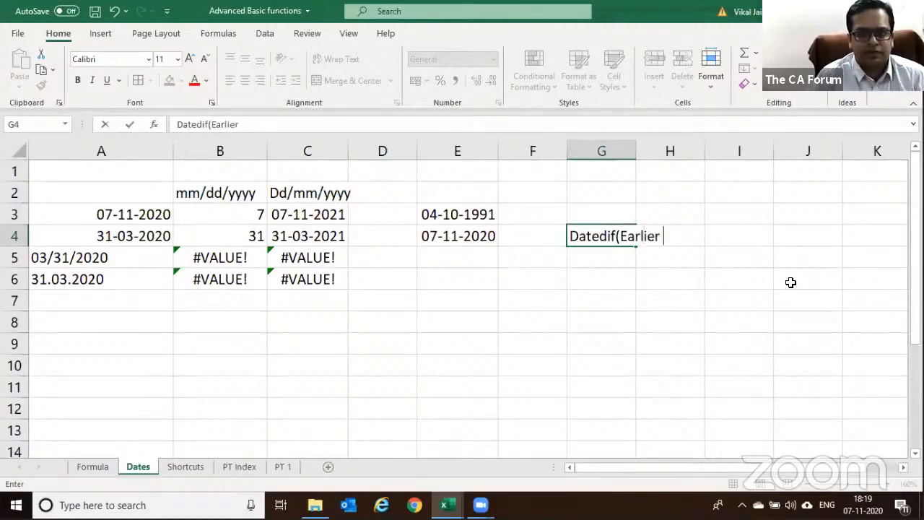
pyautogui.write('Date,')
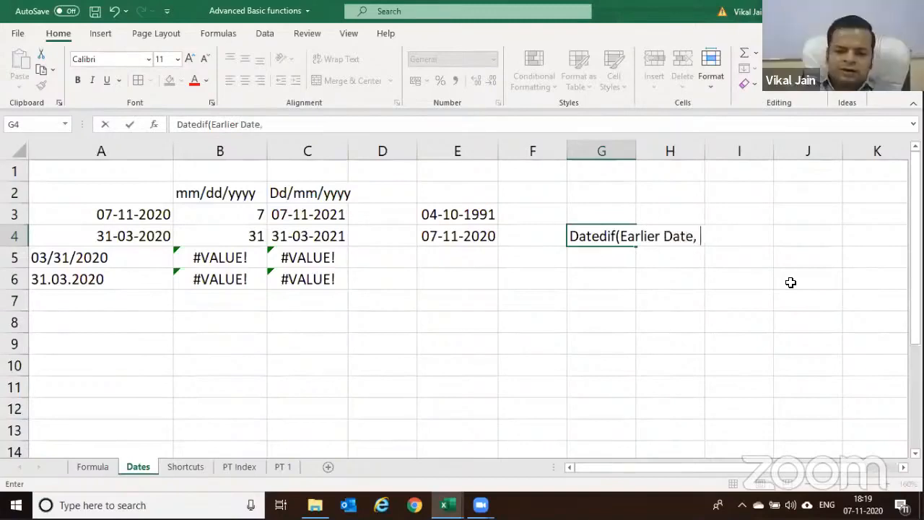
pyautogui.write(' Ne')
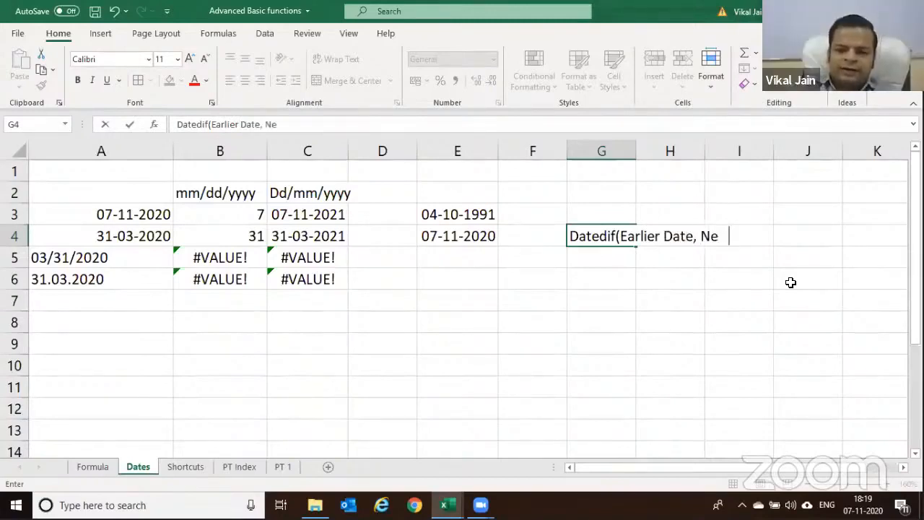
pyautogui.write('w date, "')
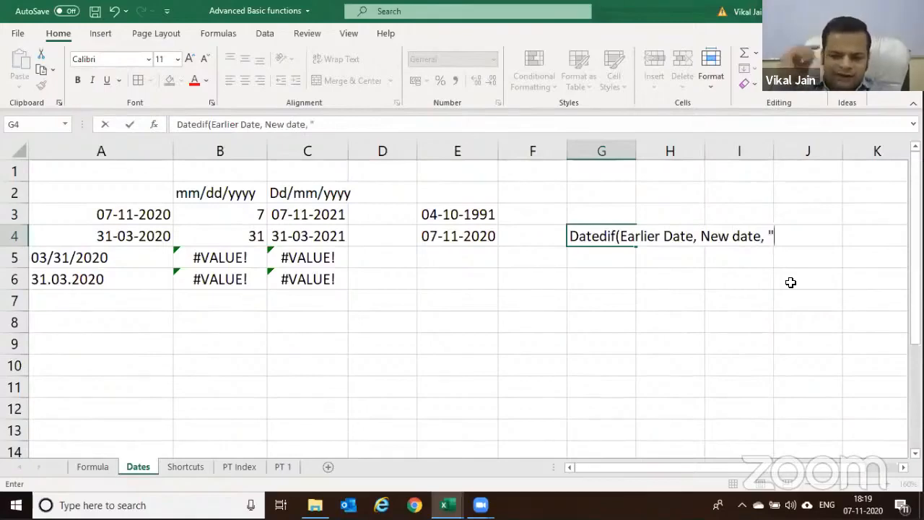
pyautogui.write('Y')
pyautogui.press('BackSpace')
pyautogui.write('M"')
pyautogui.press('BackSpace')
pyautogui.press('BackSpace')
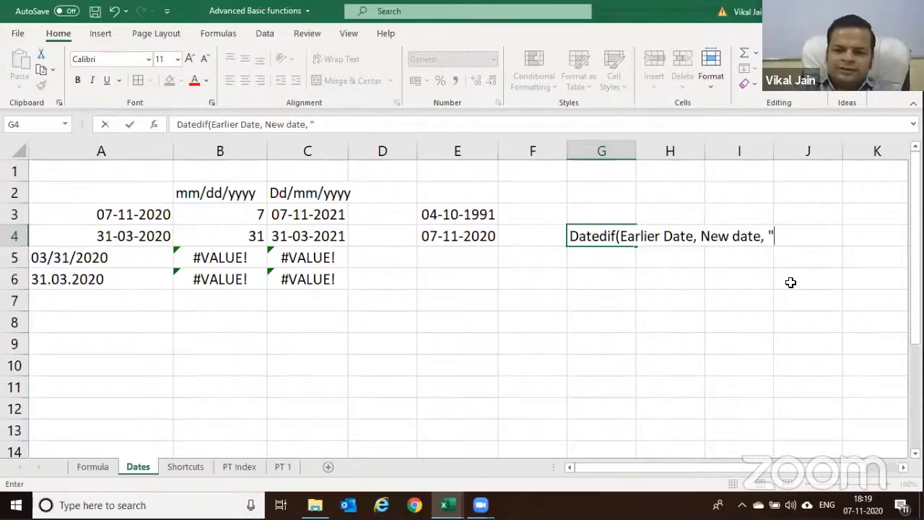
pyautogui.write('MD')
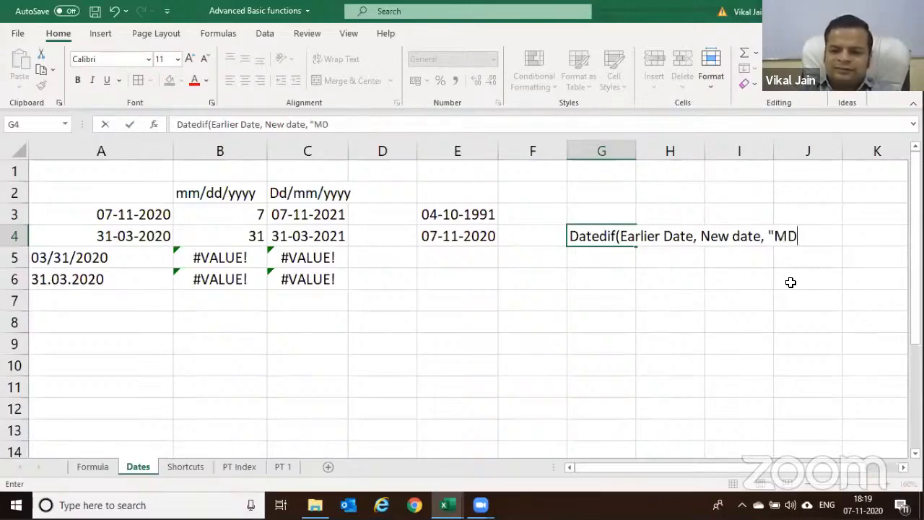
pyautogui.press('BackSpace')
pyautogui.press('BackSpace')
pyautogui.write('YD')
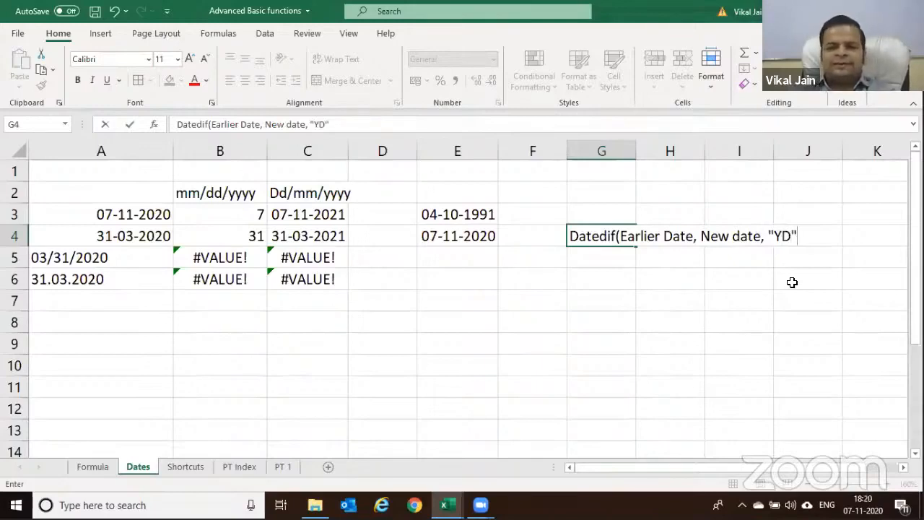
pyautogui.write('")')
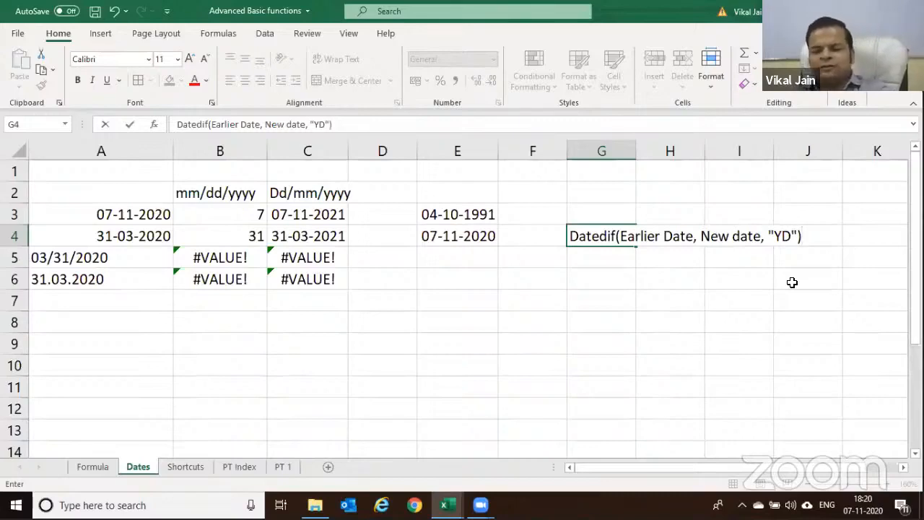
pyautogui.press('Return')
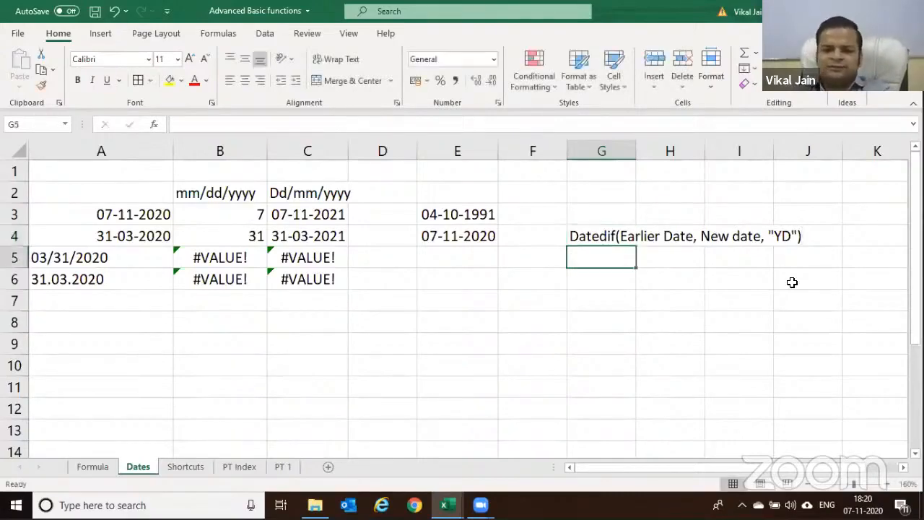
pyautogui.press('Up')
pyautogui.press('Up')
pyautogui.press('Left')
# Enter =DATEDIF(E3,E4,"M") in F3, returning 349 months
pyautogui.write('=dat')
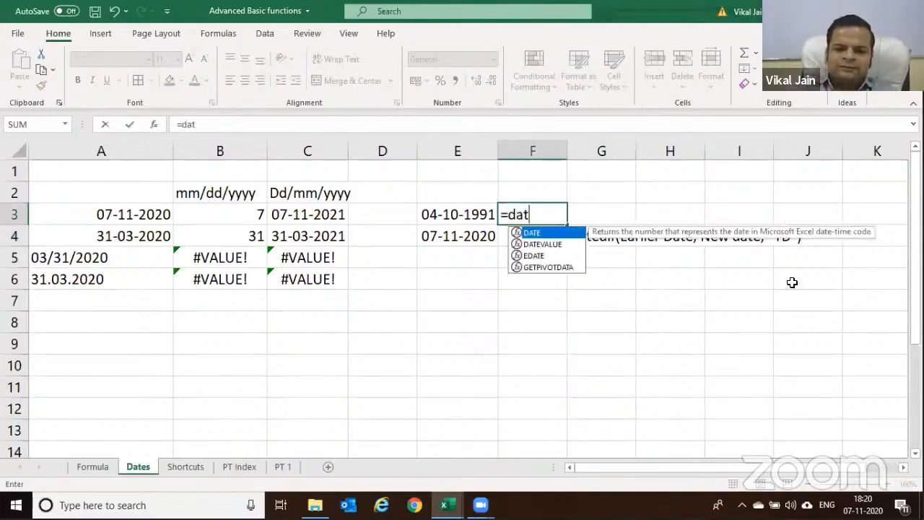
pyautogui.press('Left')
pyautogui.press('Left')
pyautogui.press('Right')
pyautogui.press('Right')
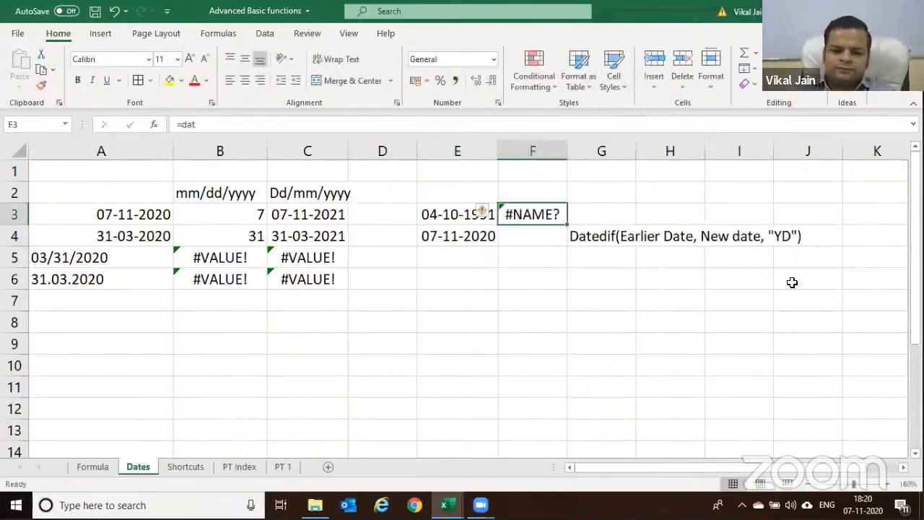
pyautogui.write('=datedif')
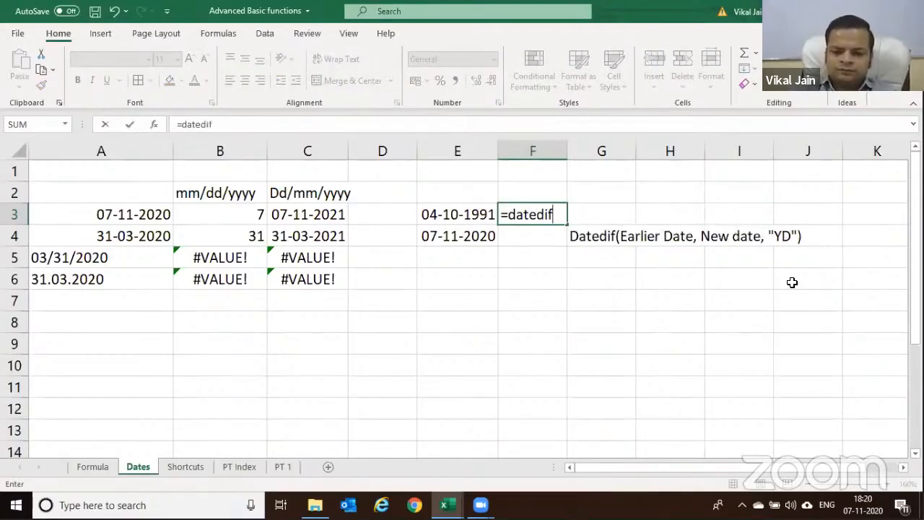
pyautogui.write('(')
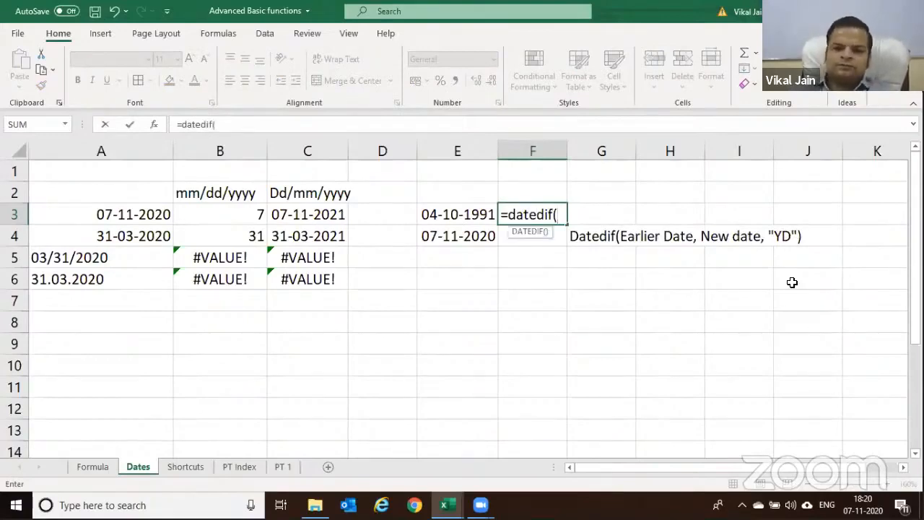
pyautogui.click(456, 211)
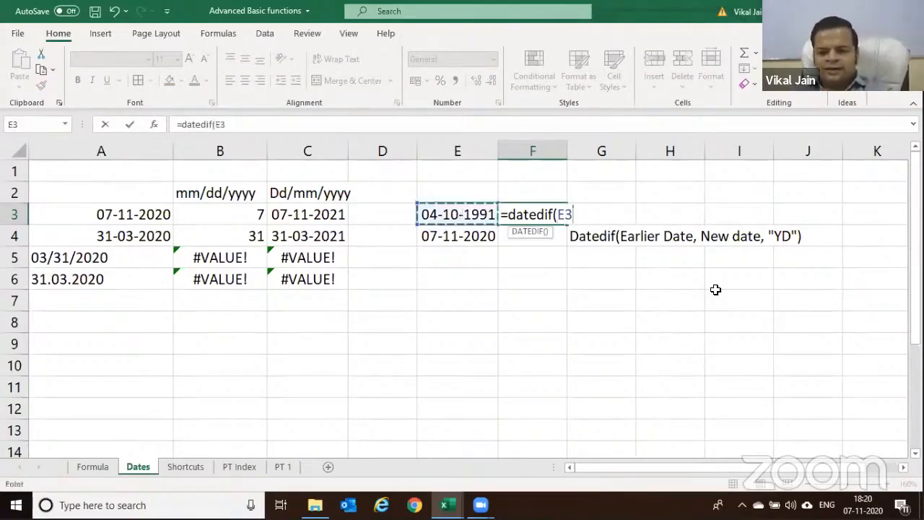
pyautogui.write(',')
pyautogui.click(465, 236)
pyautogui.write(',')
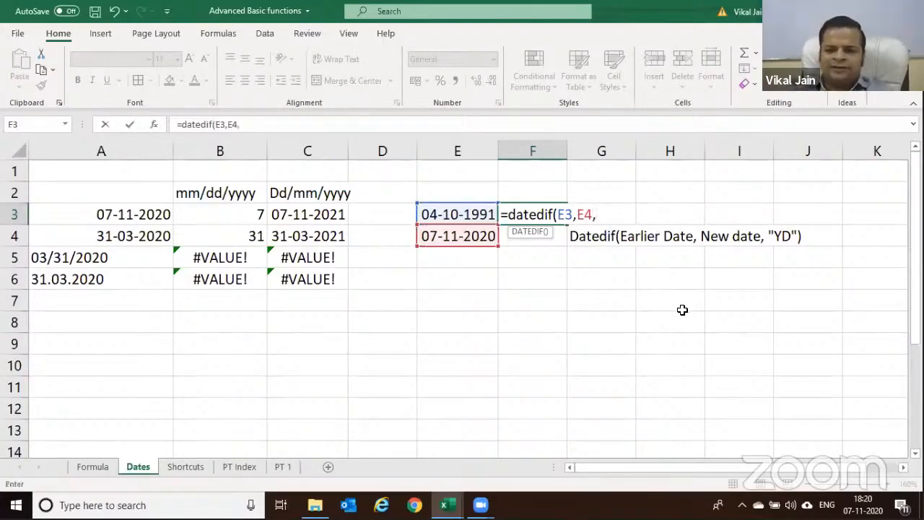
pyautogui.write('"')
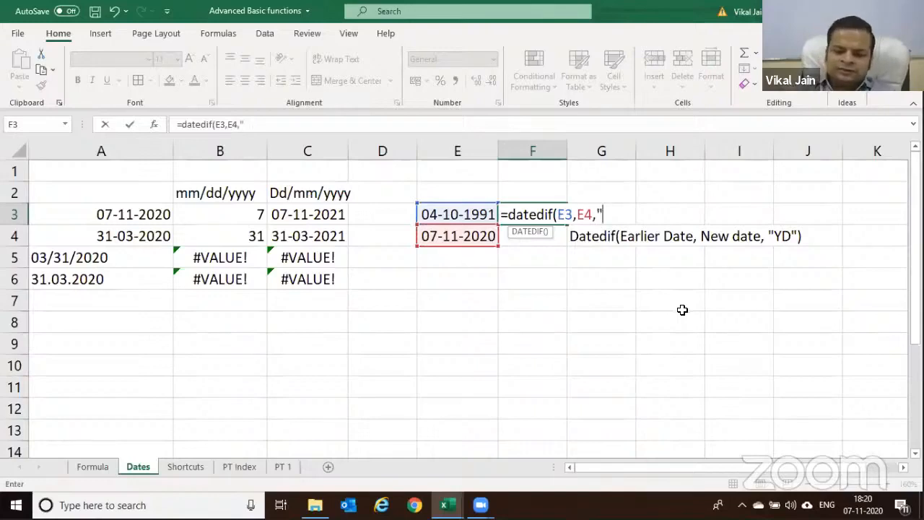
pyautogui.write('M")')
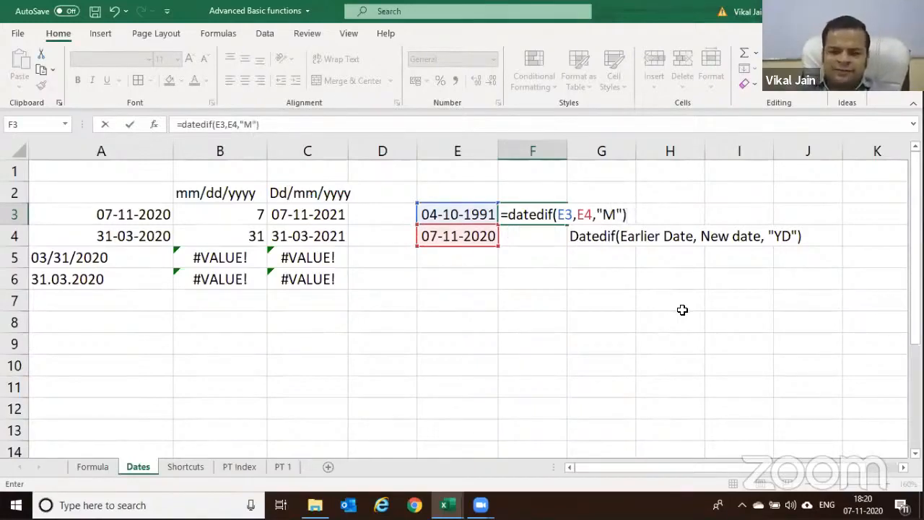
pyautogui.press('Return')
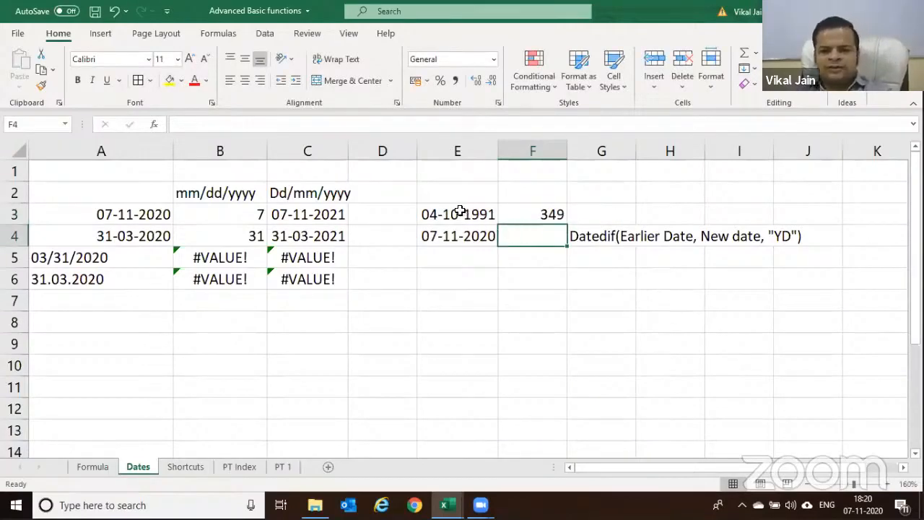
# Check the dates in E3 and E4, then enter 04-11-2020 in E5
pyautogui.click(455, 237)
pyautogui.click(459, 217)
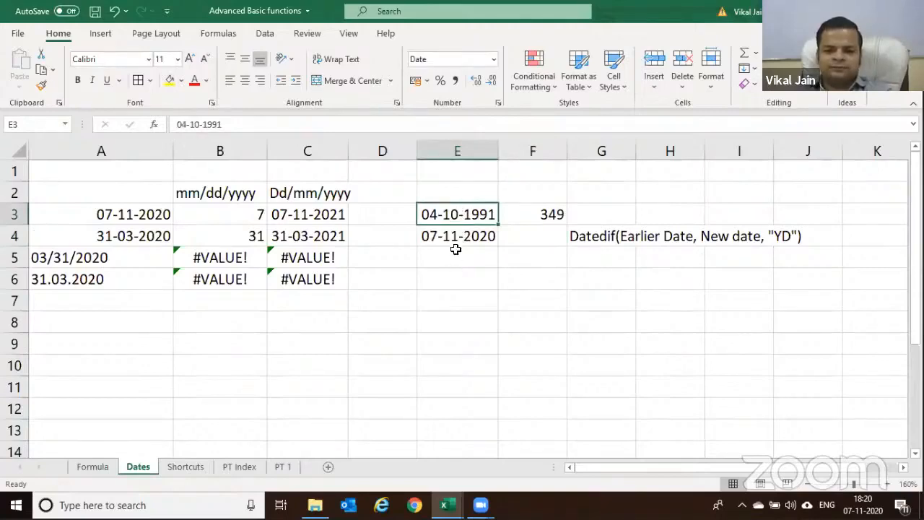
pyautogui.click(452, 239)
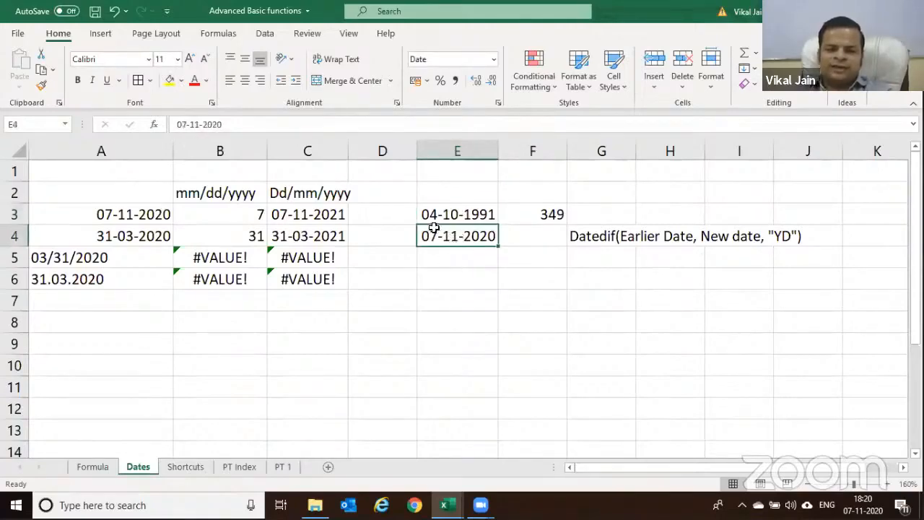
pyautogui.click(449, 257)
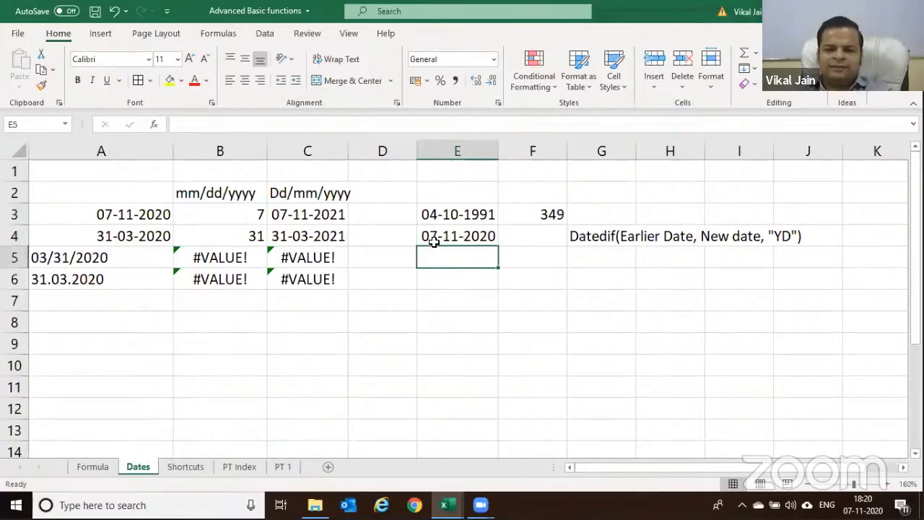
pyautogui.write('0')
pyautogui.write('4/11/202')
pyautogui.write('0')
pyautogui.press('Return')
# Clear the 349 months result from F3
pyautogui.press('Up')
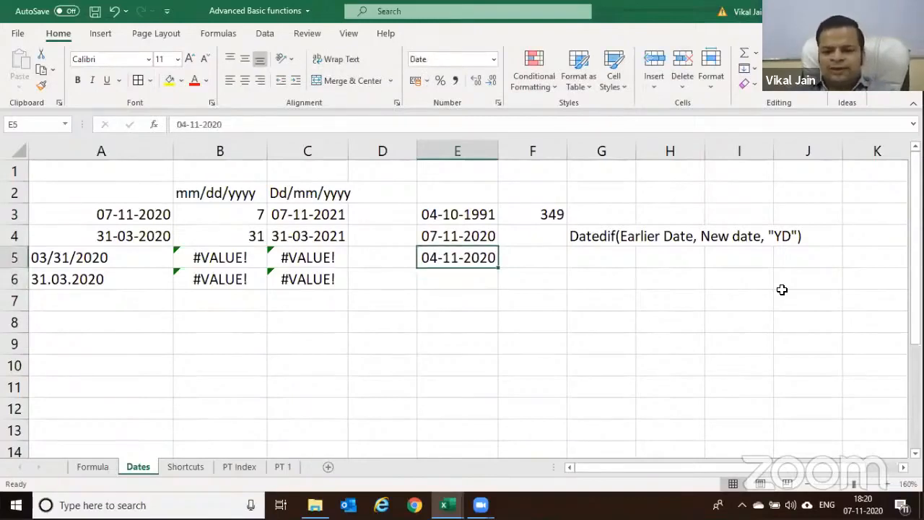
pyautogui.press('Up')
pyautogui.press('Up')
pyautogui.press('Right')
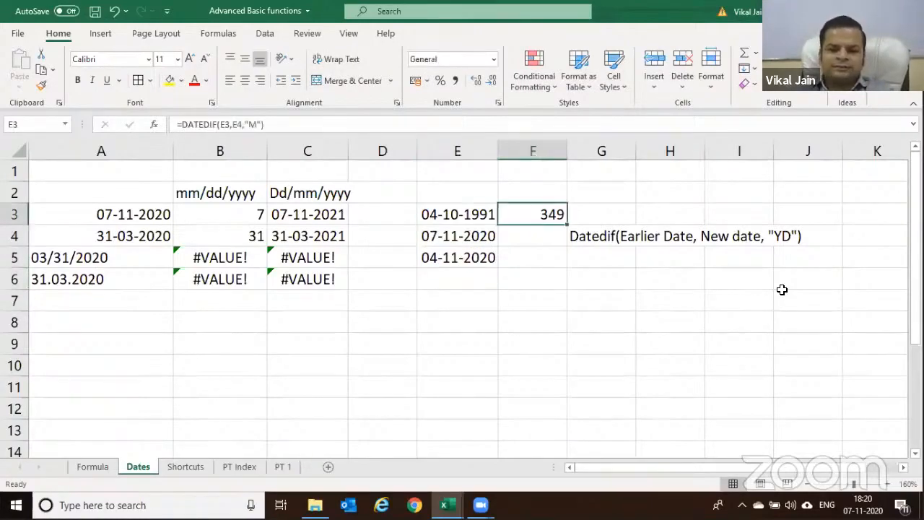
pyautogui.press('Delete')
pyautogui.press('Down')
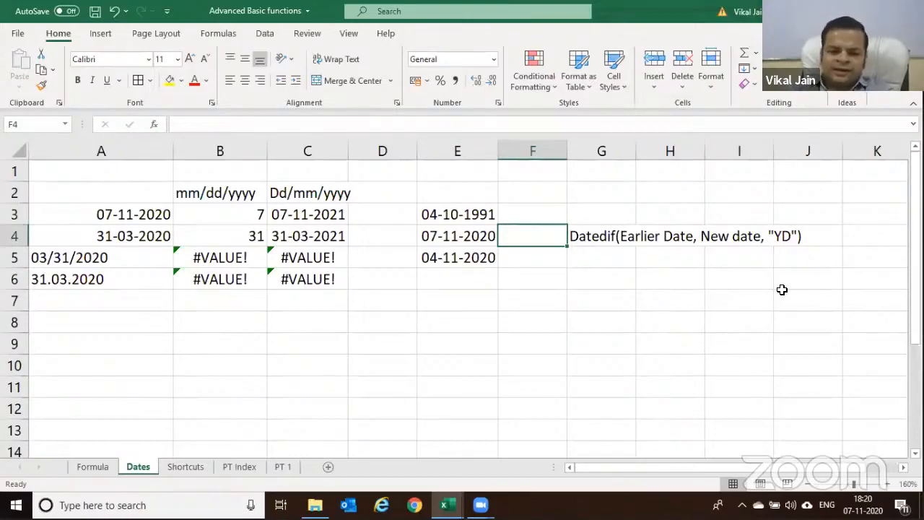
# Delete the date from E5 and start a new DATEDIF formula in F3
pyautogui.click(527, 219)
pyautogui.click(462, 258)
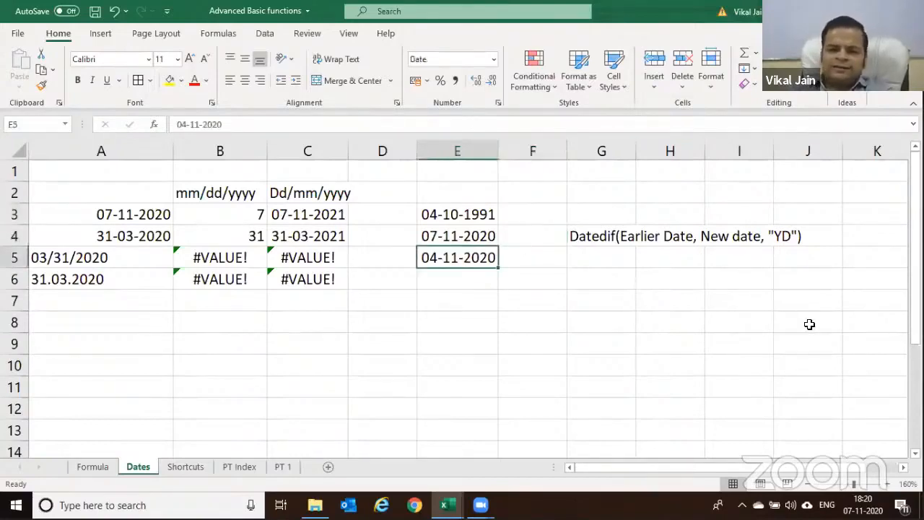
pyautogui.press('Delete')
pyautogui.press('Up')
pyautogui.press('Up')
pyautogui.press('Right')
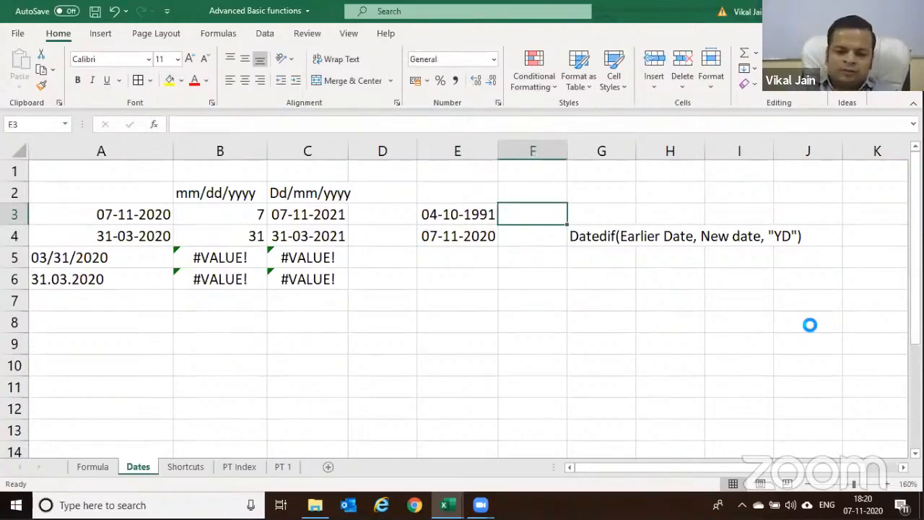
pyautogui.write('=date')
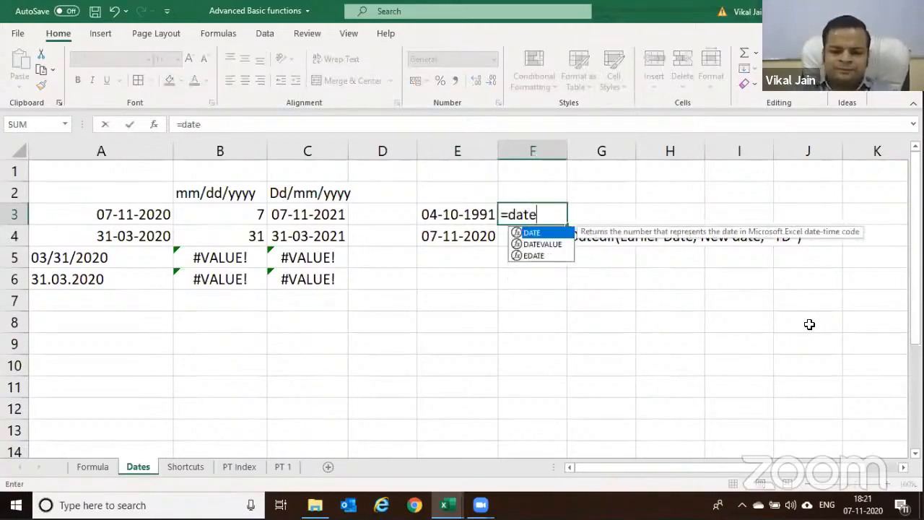
pyautogui.write('dif(')
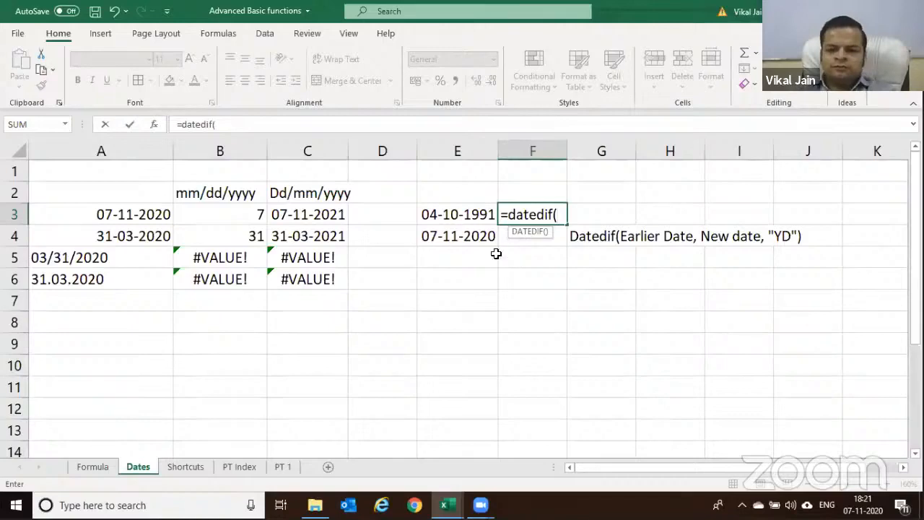
# Complete F3 as =DATEDIF(E3,E4,"Y"), returning 29 full years
pyautogui.click(473, 218)
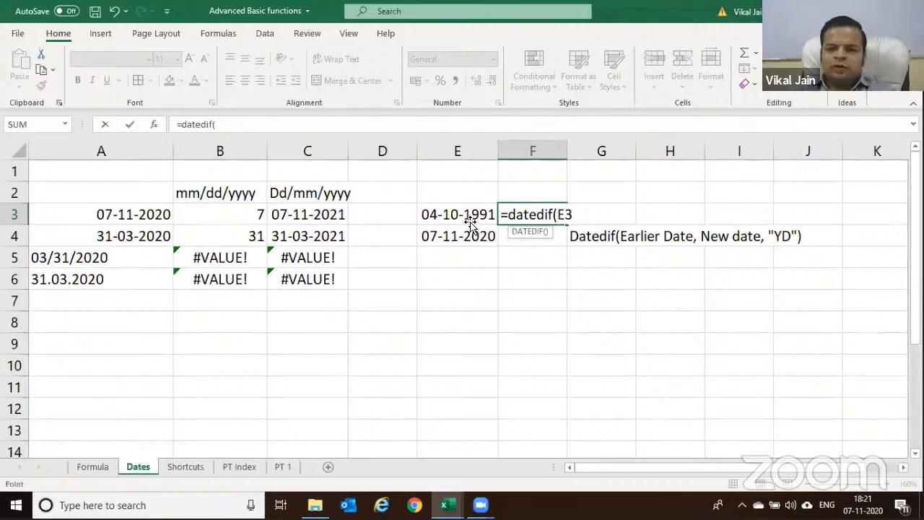
pyautogui.write(',')
pyautogui.click(475, 238)
pyautogui.write(',"Y')
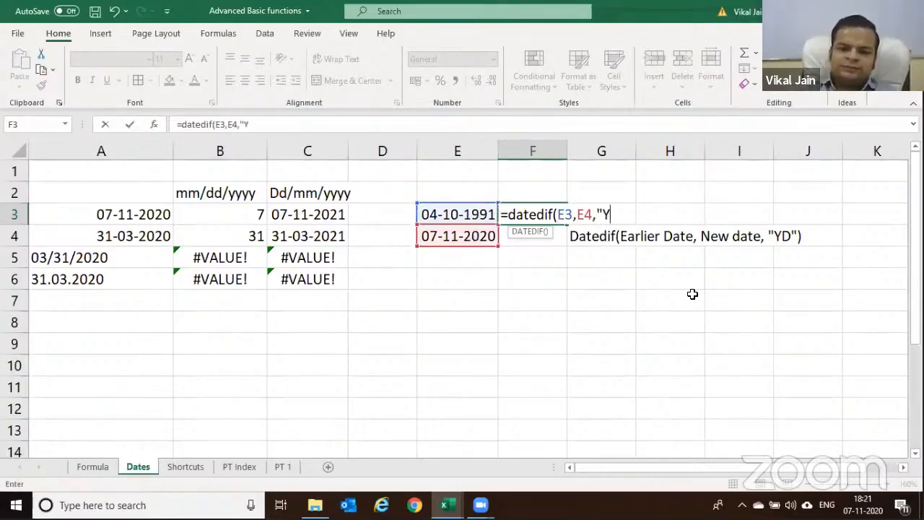
pyautogui.write('")')
pyautogui.press('Return')
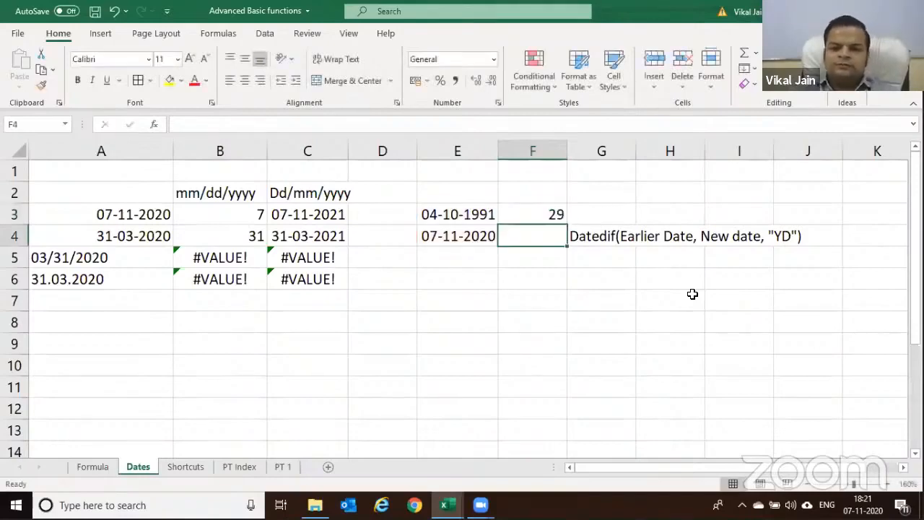
# Review E3 and the F3 formula, then begin a formula in E5 pointing at E3
pyautogui.click(431, 215)
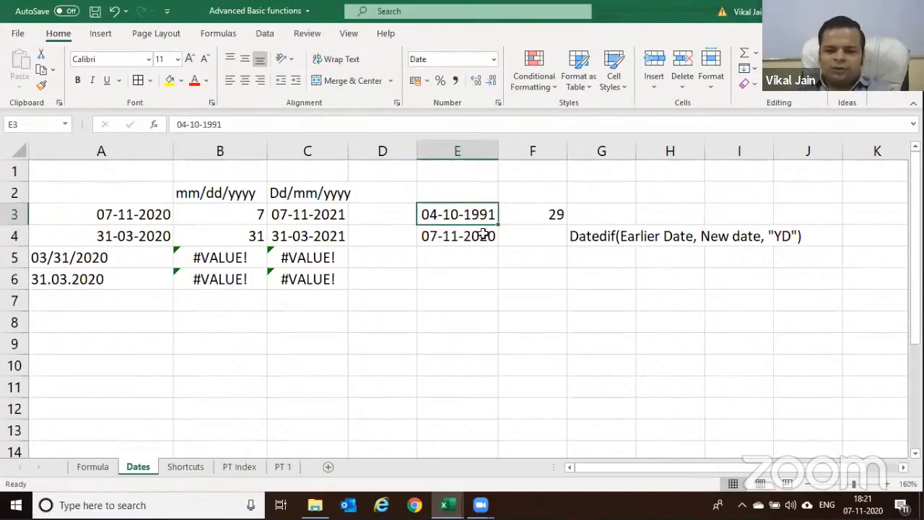
pyautogui.click(534, 213)
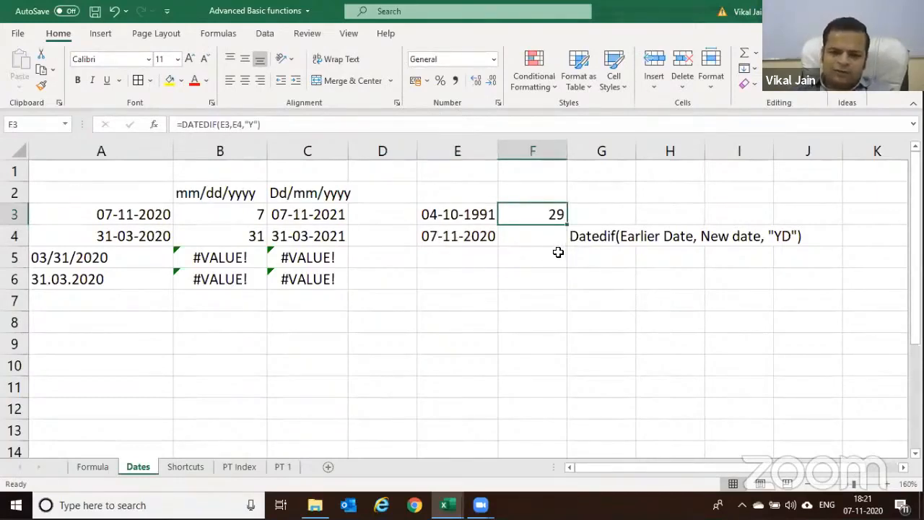
pyautogui.click(442, 259)
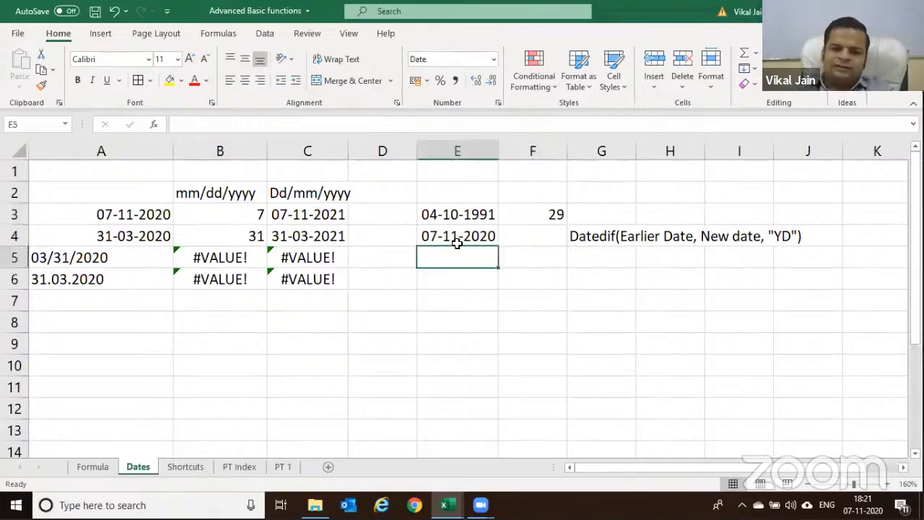
pyautogui.press('Up')
pyautogui.press('Up')
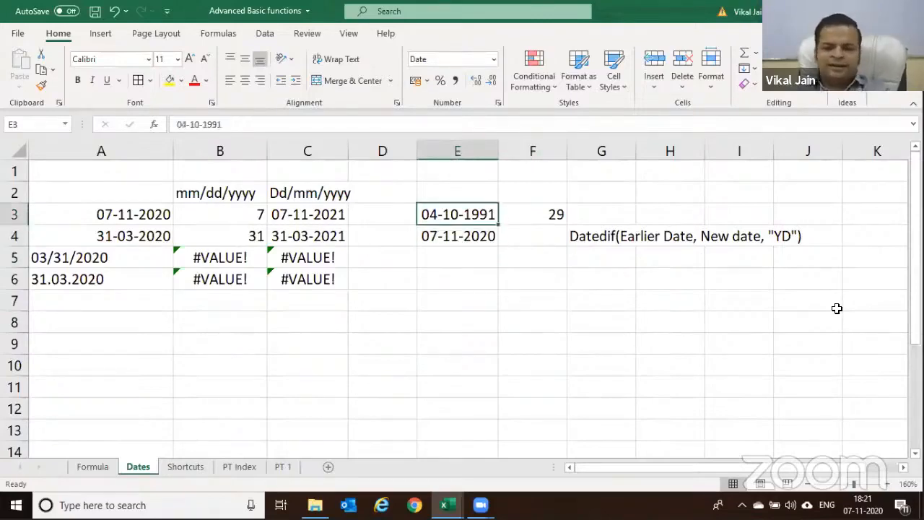
pyautogui.press('Down')
pyautogui.press('Down')
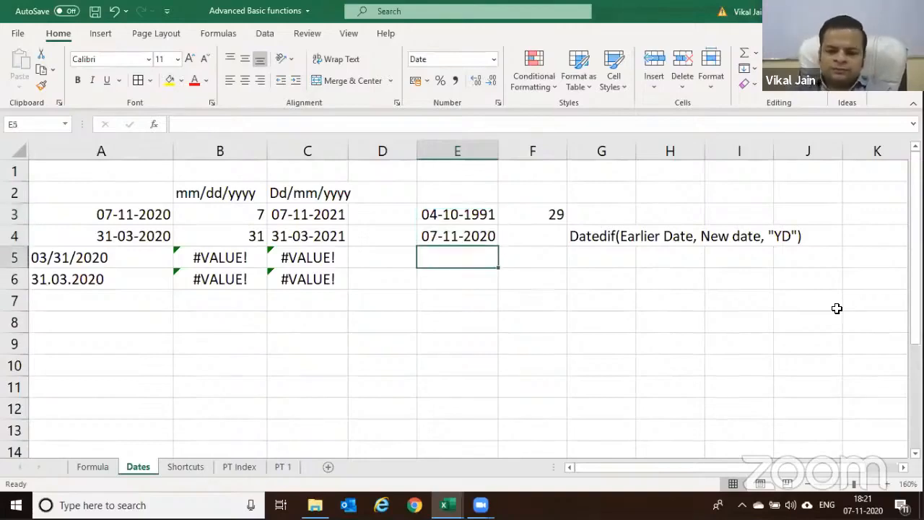
pyautogui.write('=')
pyautogui.press('Up')
pyautogui.press('Up')
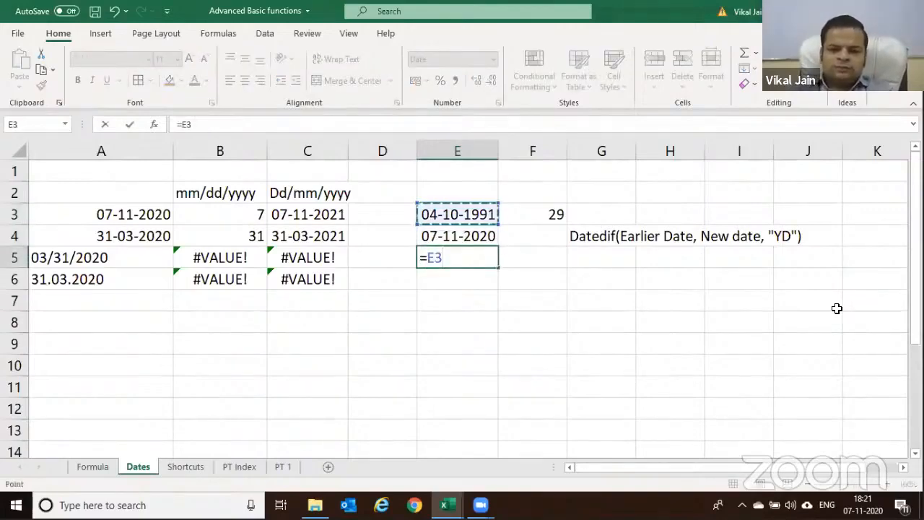
# Enter 04-10-2020 in E5 and a first subtraction formula between E5 and E4 in F5
pyautogui.press('Escape')
pyautogui.write('04')
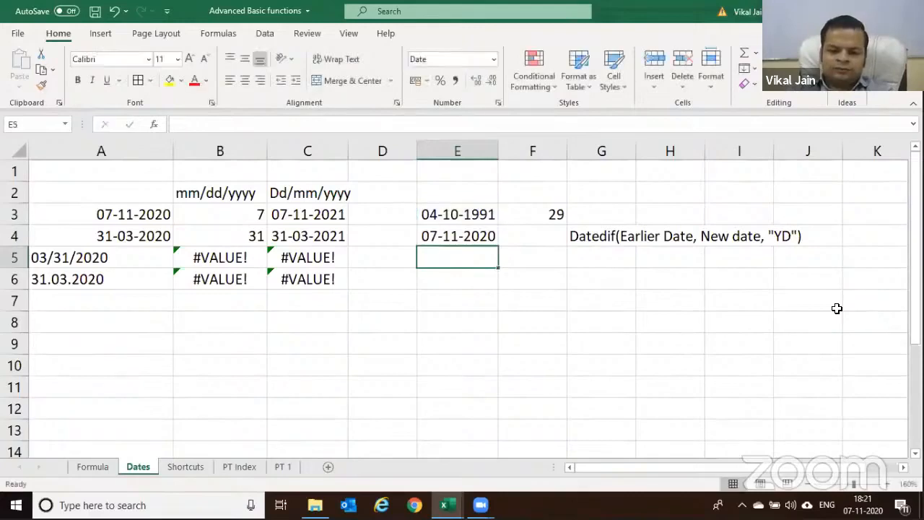
pyautogui.write('/1')
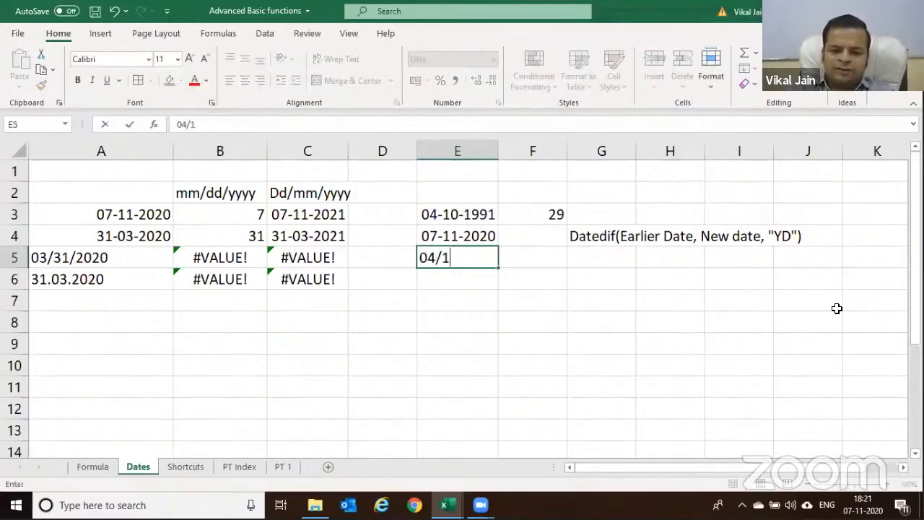
pyautogui.write('0/2')
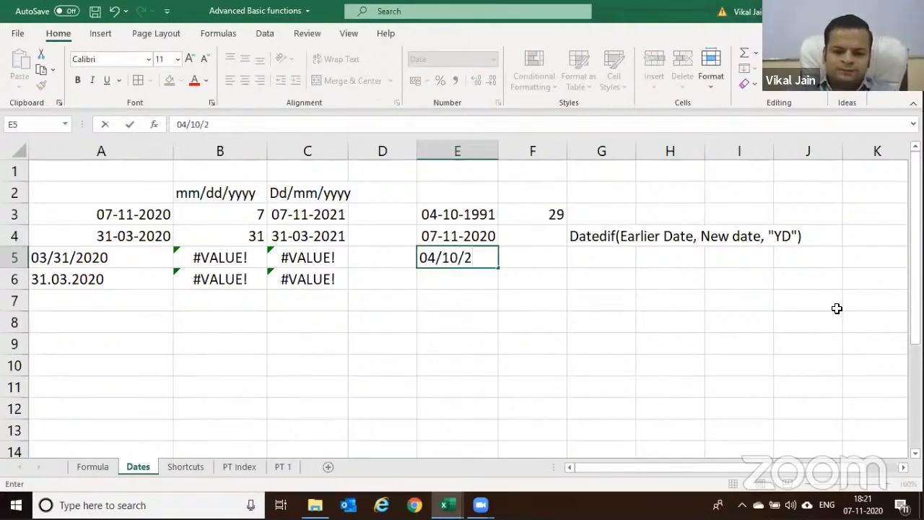
pyautogui.write('020')
pyautogui.press('Return')
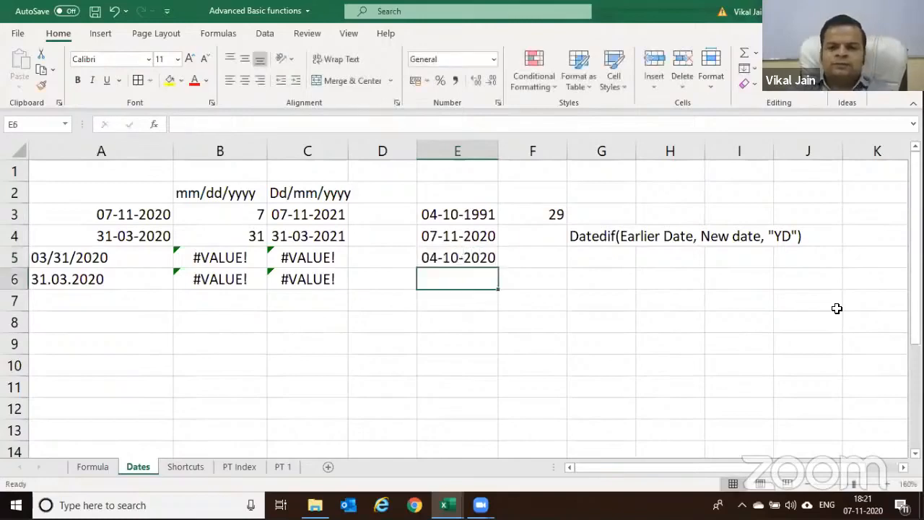
pyautogui.press('Up')
pyautogui.press('Right')
pyautogui.write('=')
pyautogui.press('Left')
pyautogui.write('-')
pyautogui.press('Up')
pyautogui.press('Left')
pyautogui.press('Return')
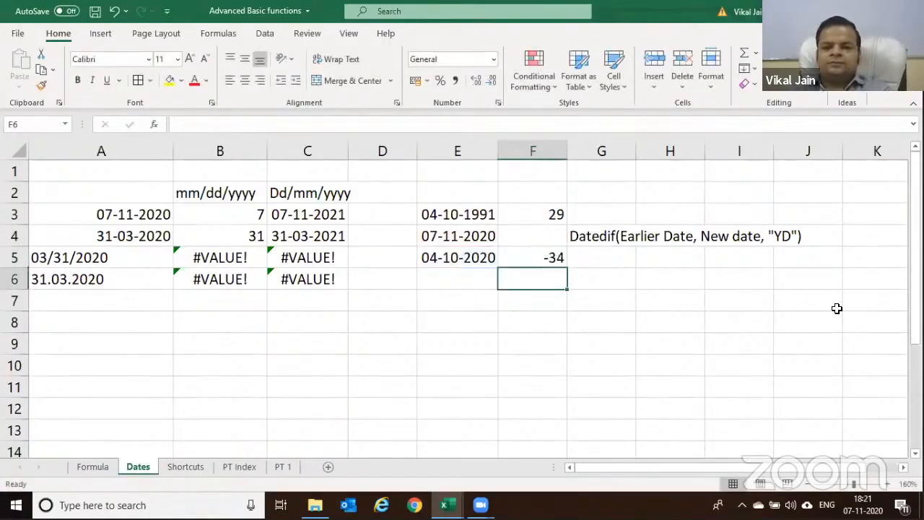
# Rewrite F5 as =E4-E5, giving a 34-day difference
pyautogui.press('Up')
pyautogui.write('=')
pyautogui.press('Up')
pyautogui.press('Left')
pyautogui.write('-')
pyautogui.press('Up')
pyautogui.press('Left')
pyautogui.press('Down')
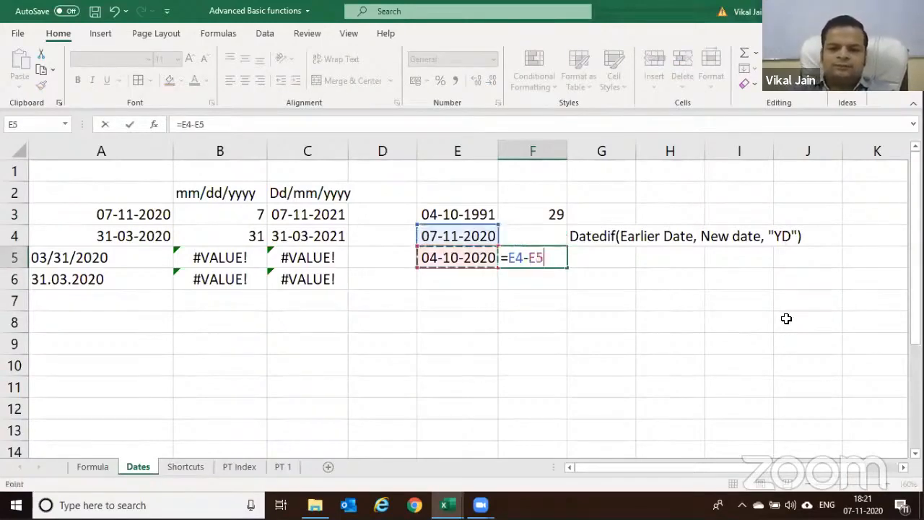
pyautogui.press('Return')
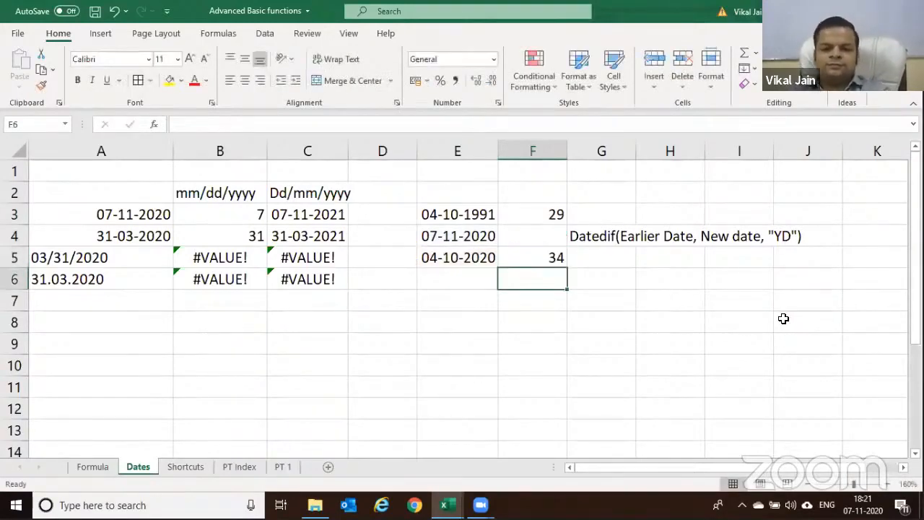
# Review the formulas in F3 and F5, then clear F5
pyautogui.click(556, 212)
pyautogui.click(533, 257)
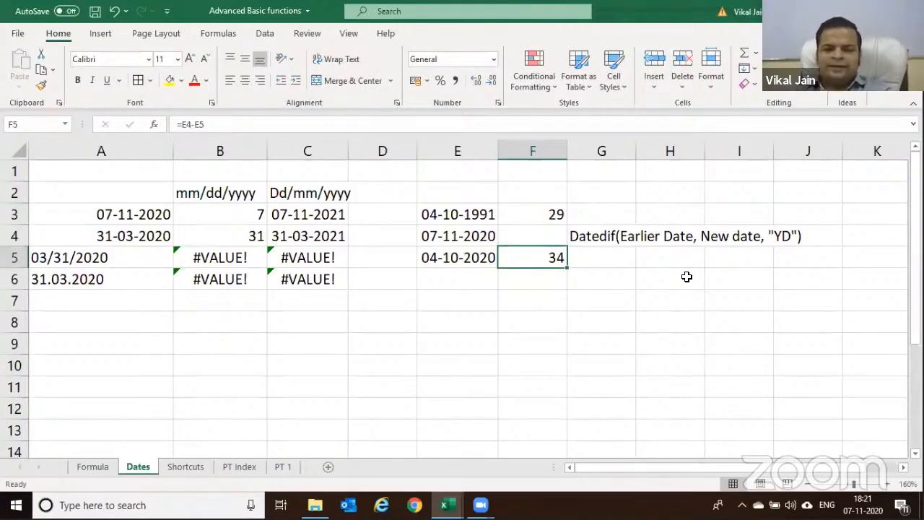
pyautogui.press('Delete')
# Clear the 29-year result from F3
pyautogui.press('Up')
pyautogui.press('Up')
pyautogui.press('Delete')
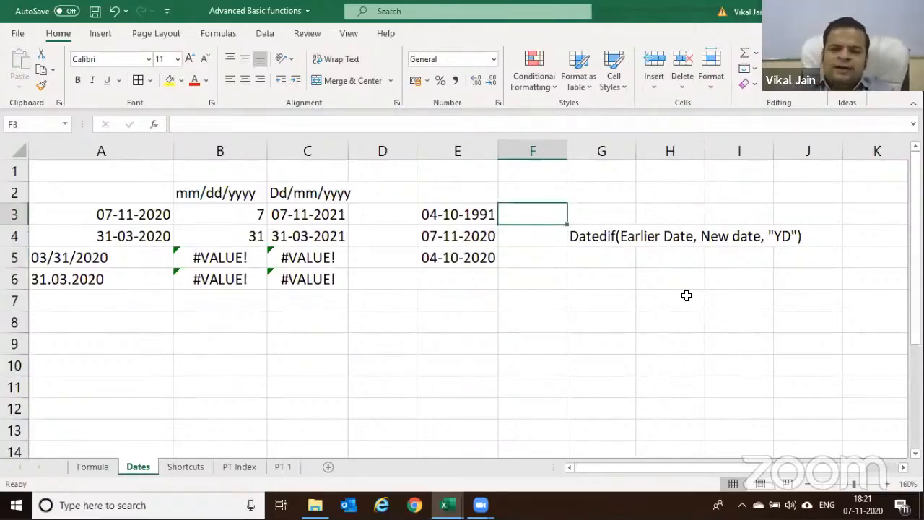
pyautogui.press('Down')
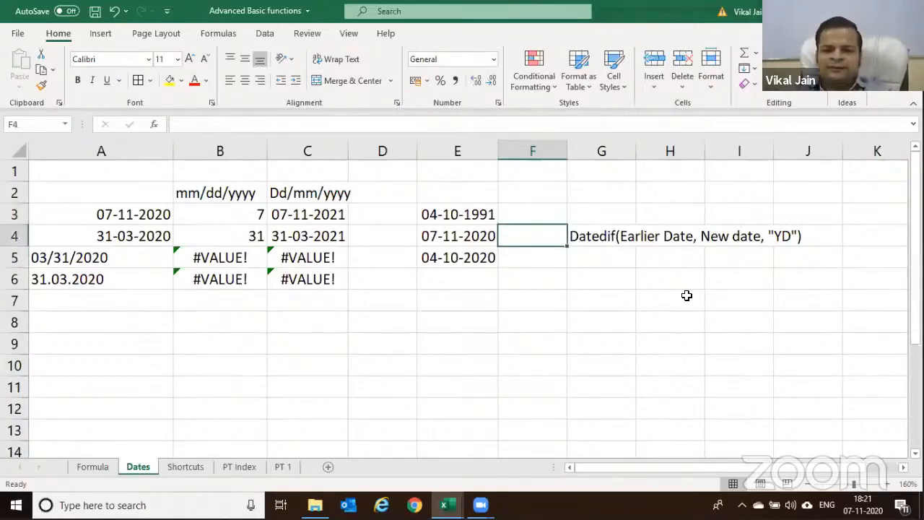
pyautogui.press('Up')
# Enter =DATEDIF(E3,E4,"MD") in F3, returning 3 leftover days
pyautogui.write('=da')
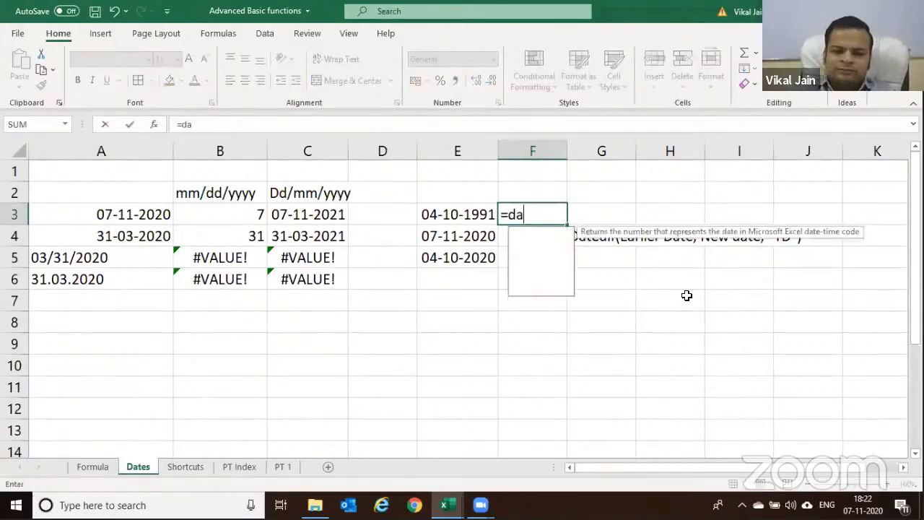
pyautogui.write('ted')
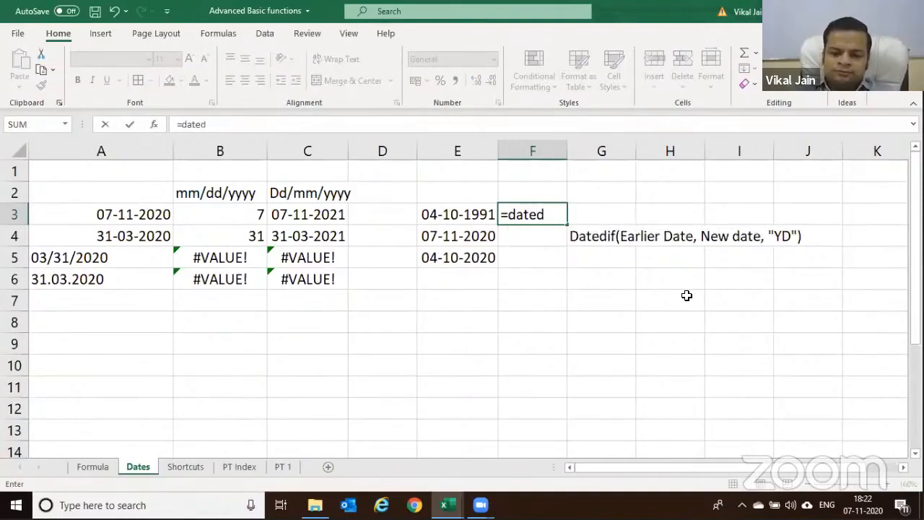
pyautogui.write('if(')
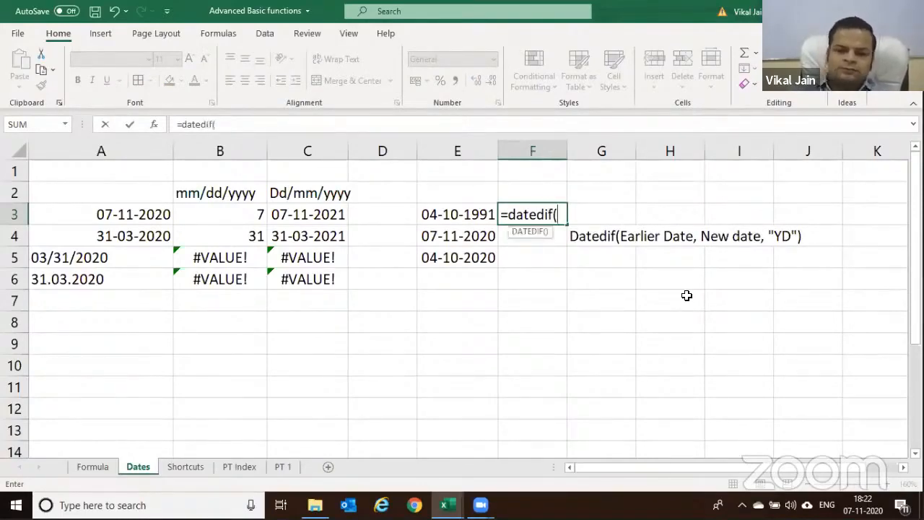
pyautogui.click(462, 216)
pyautogui.write(',')
pyautogui.click(458, 235)
pyautogui.write(',"Y')
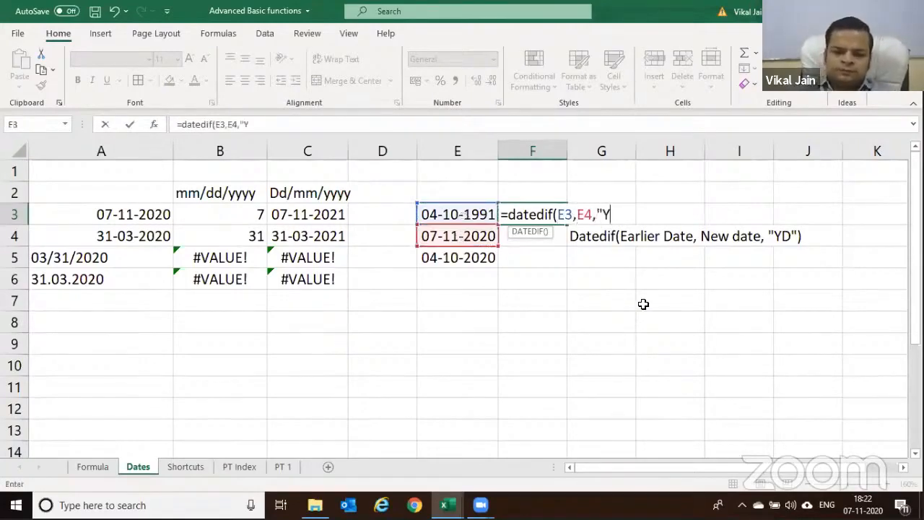
pyautogui.press('BackSpace')
pyautogui.write('M')
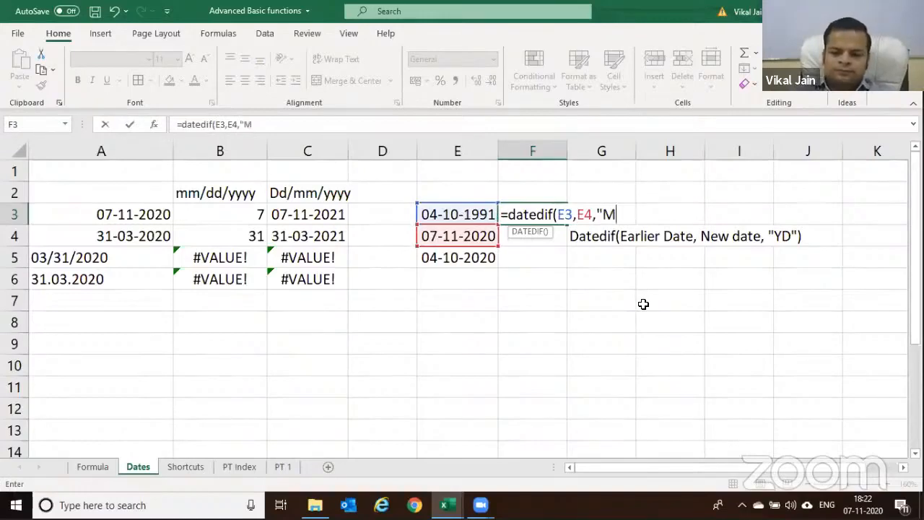
pyautogui.write('D")')
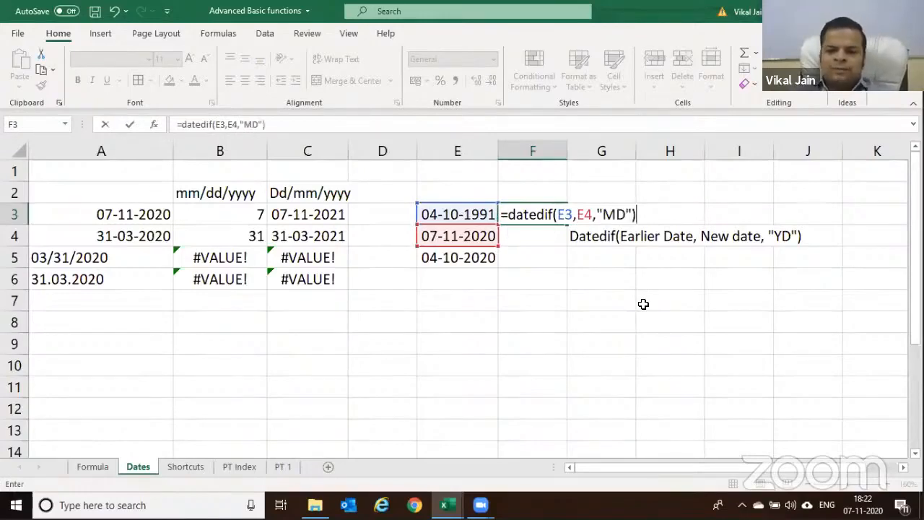
pyautogui.press('Return')
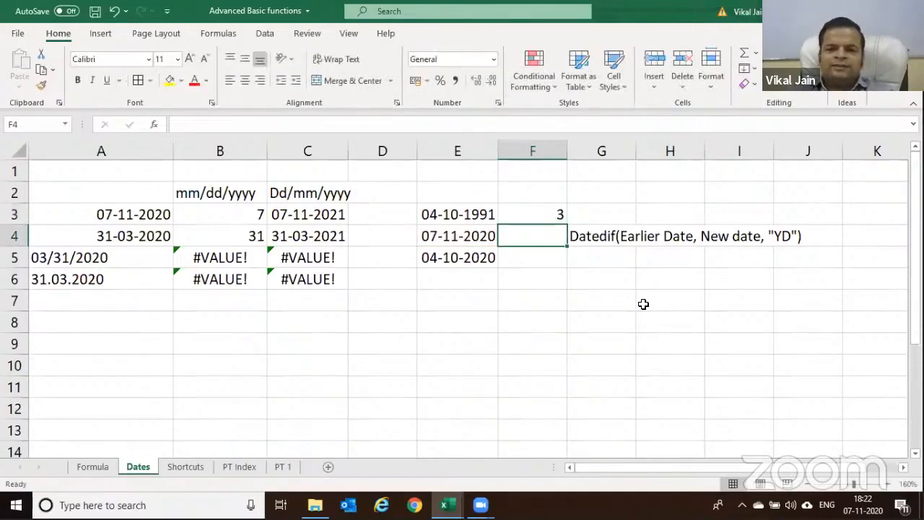
# Review F3's DATEDIF formula in edit mode, leaving it unchanged
pyautogui.press('Up')
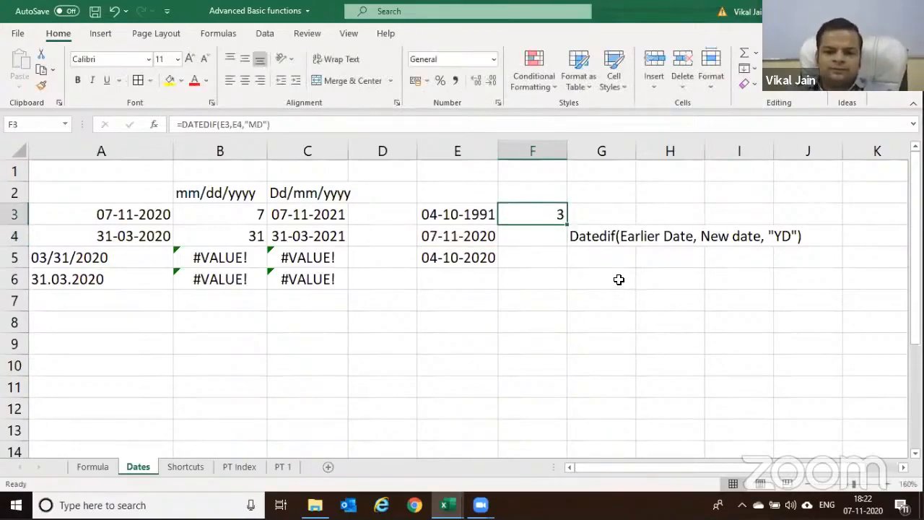
pyautogui.press('F2')
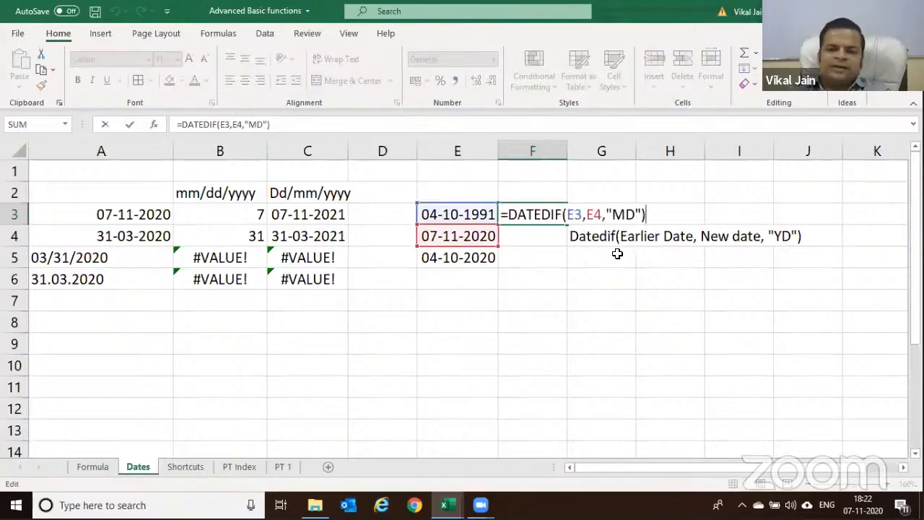
pyautogui.hotkey('ctrl', 'Return')
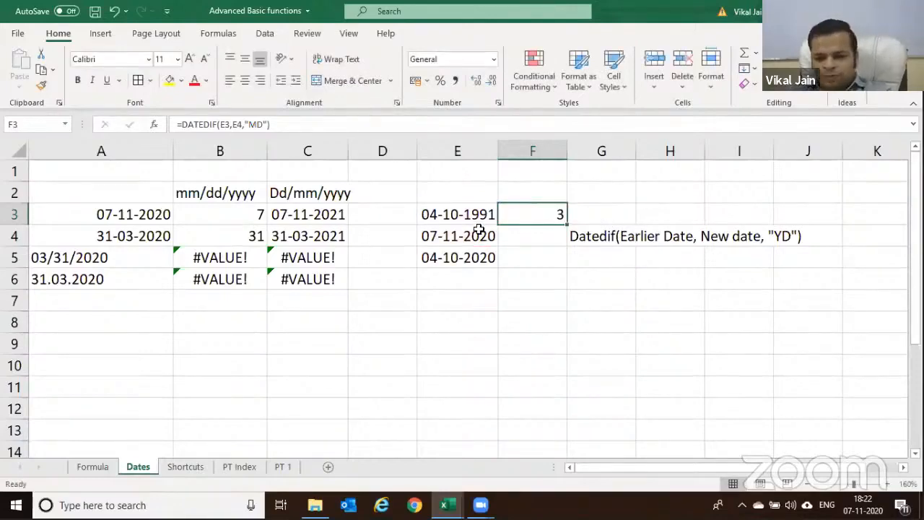
pyautogui.click(439, 259)
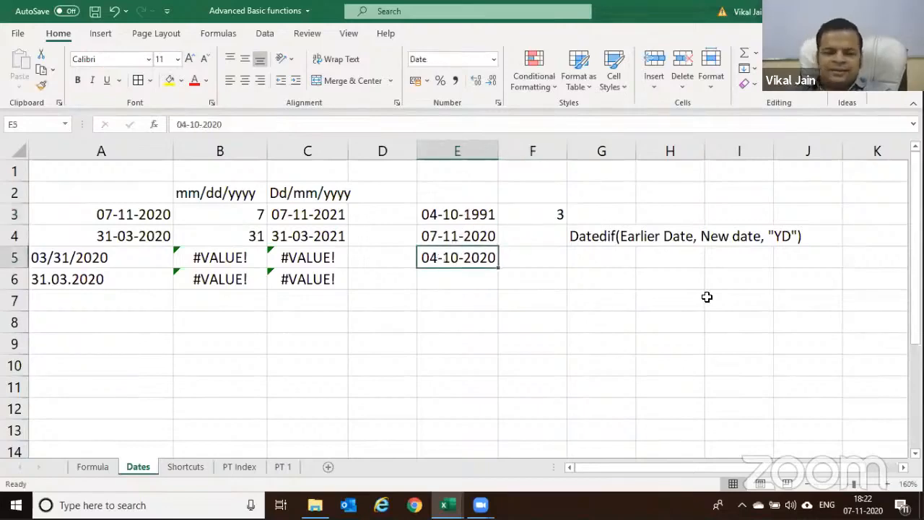
# Replace E5's date with 04-11-2020 and check the dates around it
pyautogui.write('04')
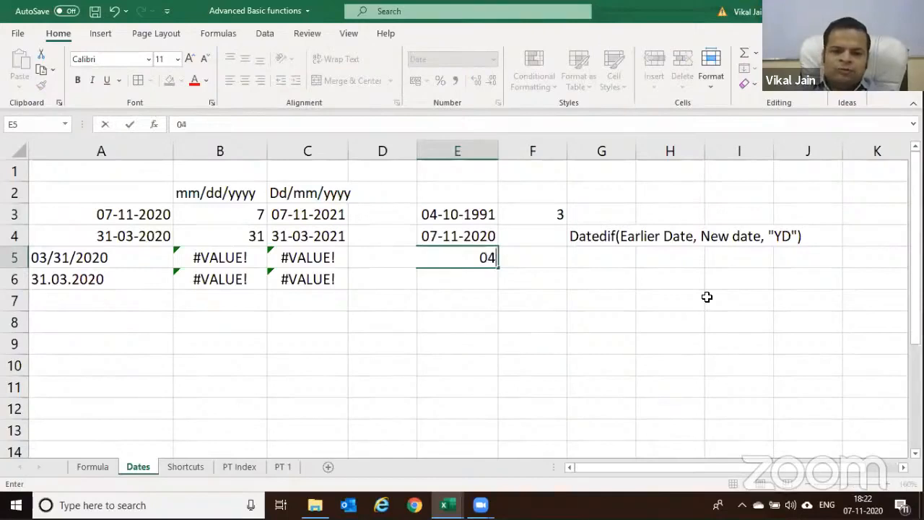
pyautogui.write('/11')
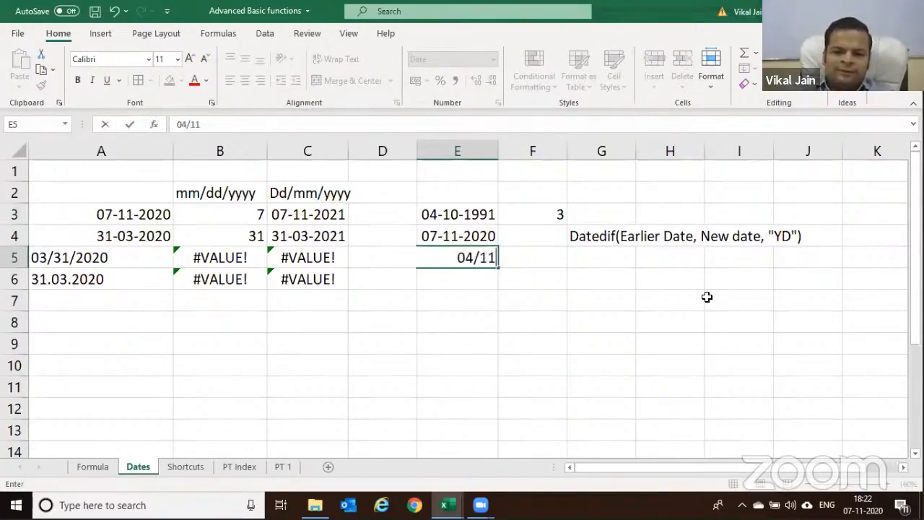
pyautogui.write('/2020')
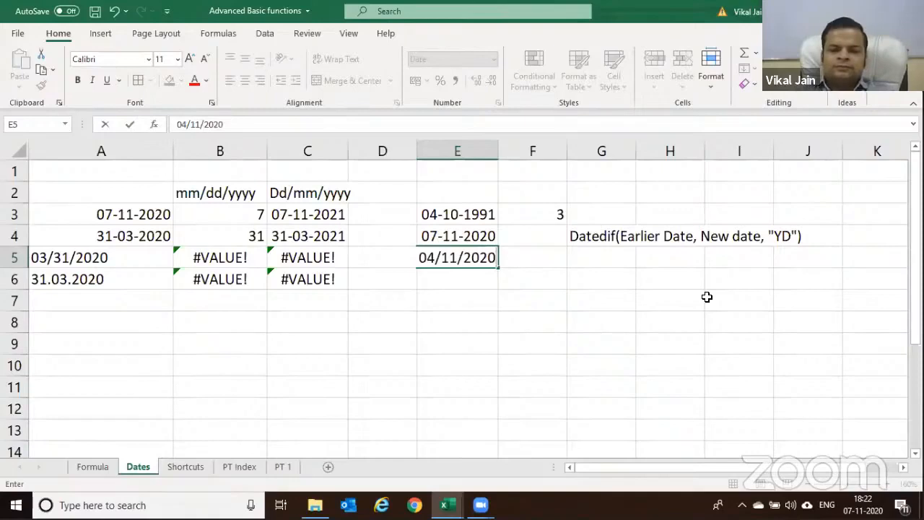
pyautogui.press('Return')
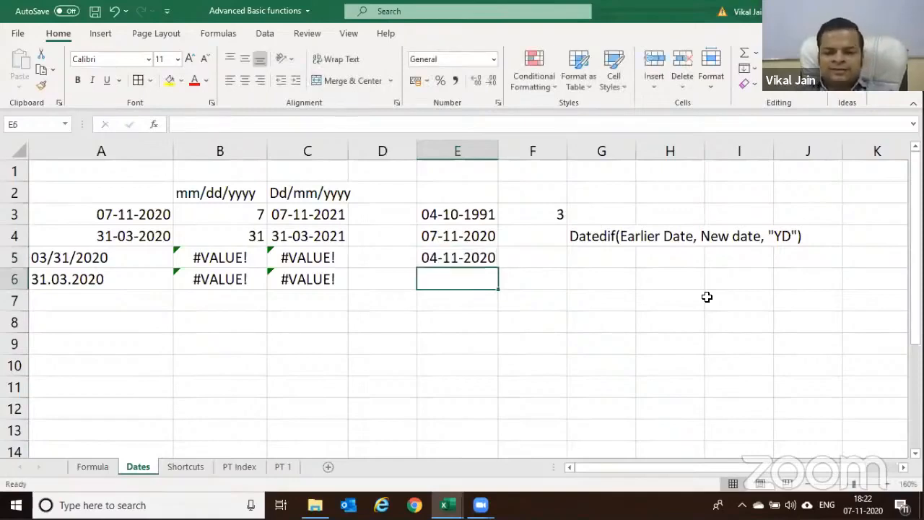
pyautogui.click(471, 235)
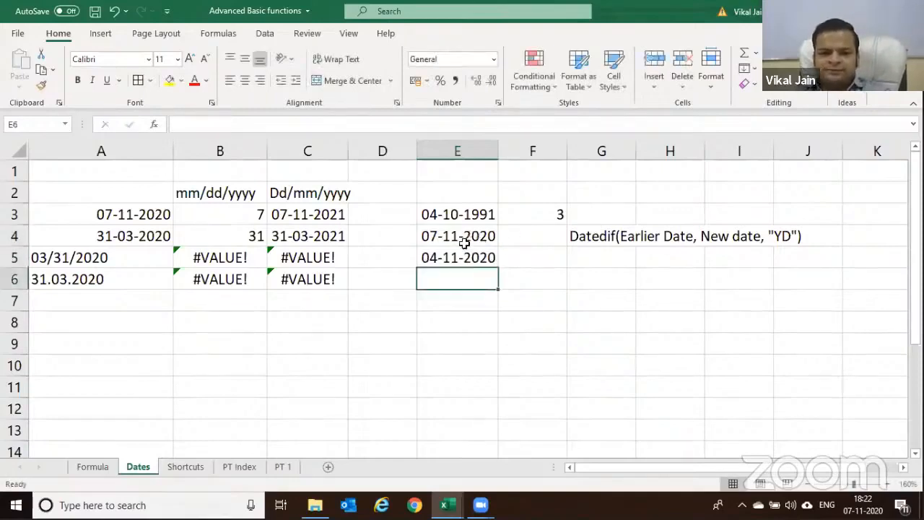
pyautogui.click(449, 260)
pyautogui.click(448, 239)
pyautogui.click(447, 270)
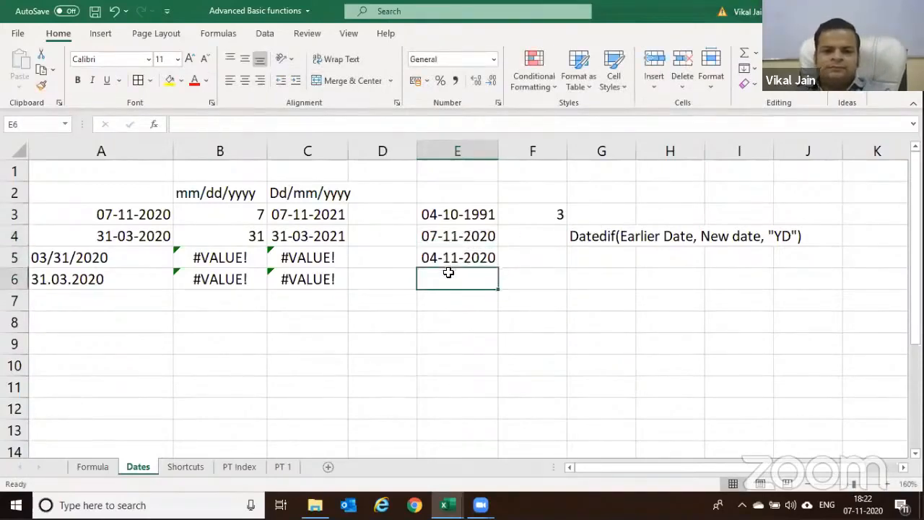
pyautogui.click(453, 215)
pyautogui.click(444, 257)
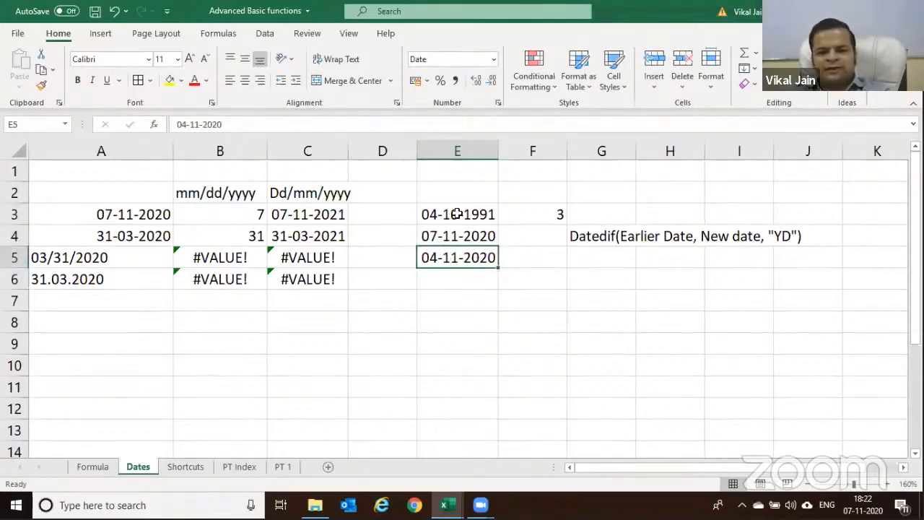
# Inspect the "MD" argument in F3's formula without changing it, then recheck E4 and E5
pyautogui.doubleClick(536, 217)
pyautogui.click(613, 217)
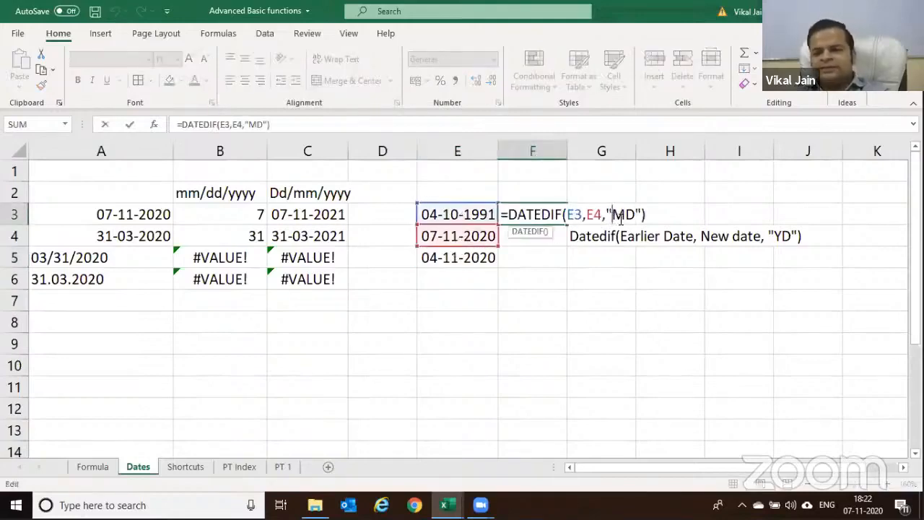
pyautogui.moveTo(623, 214); pyautogui.dragTo(614, 216)
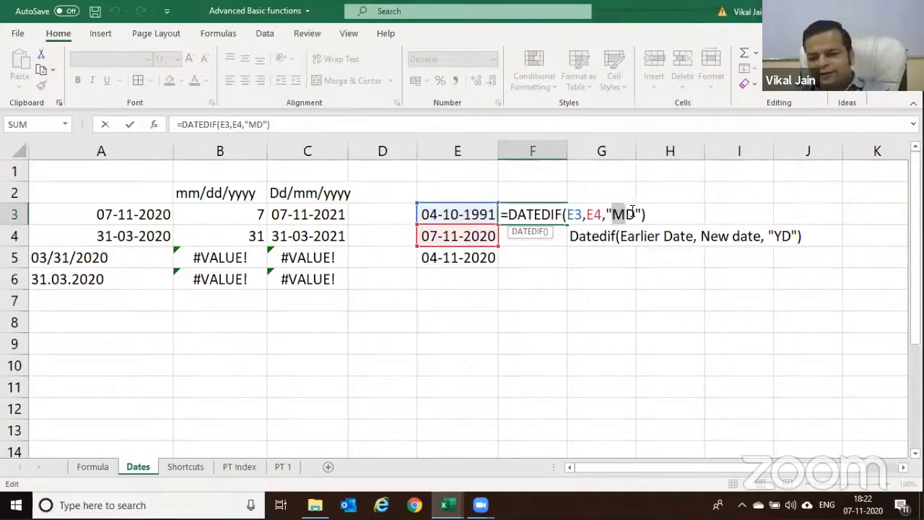
pyautogui.press('Escape')
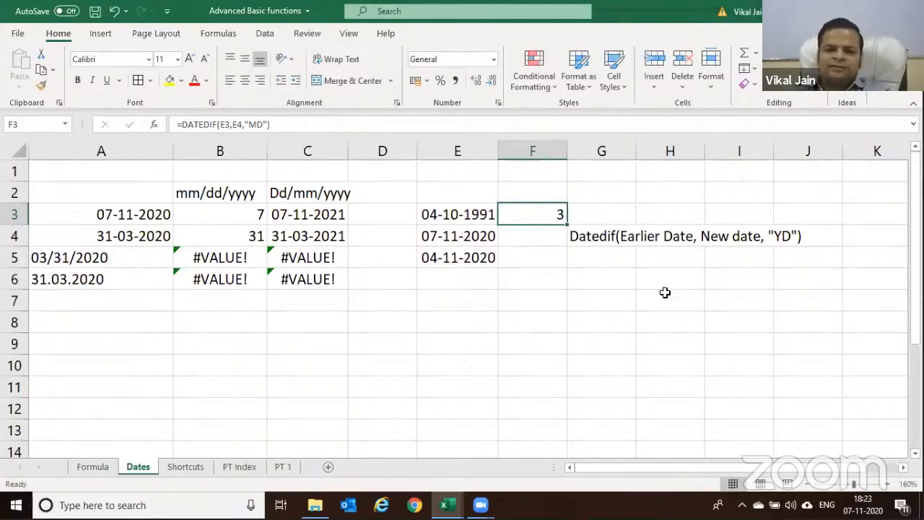
pyautogui.click(469, 258)
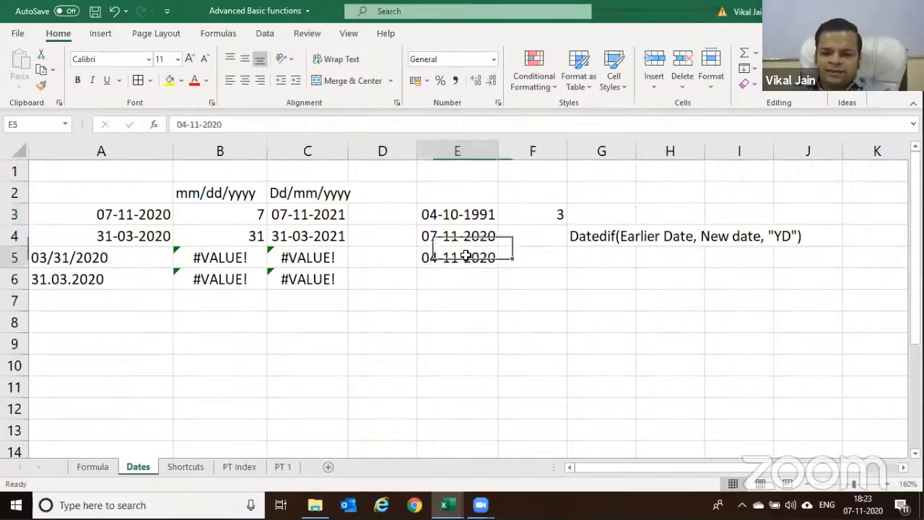
pyautogui.click(466, 236)
pyautogui.click(463, 259)
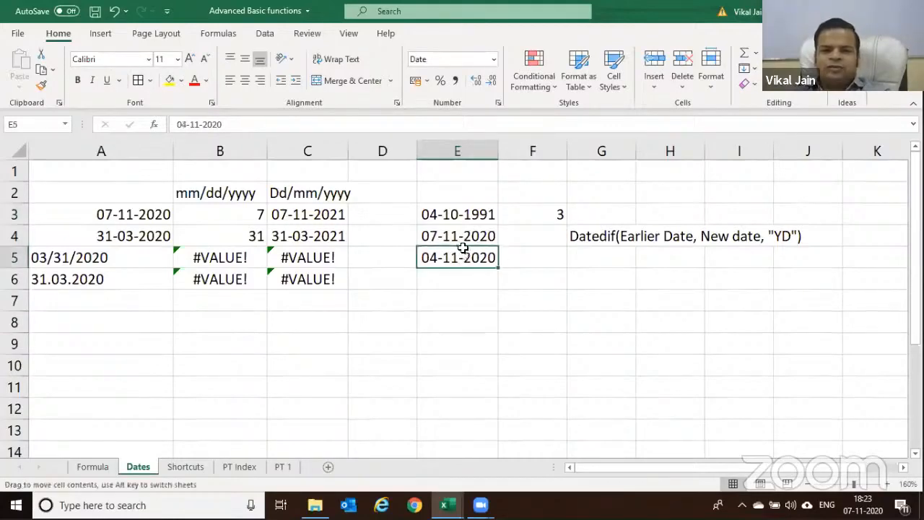
pyautogui.click(545, 209)
# Select and copy the full DATEDIF formula text from F3
pyautogui.press('Right')
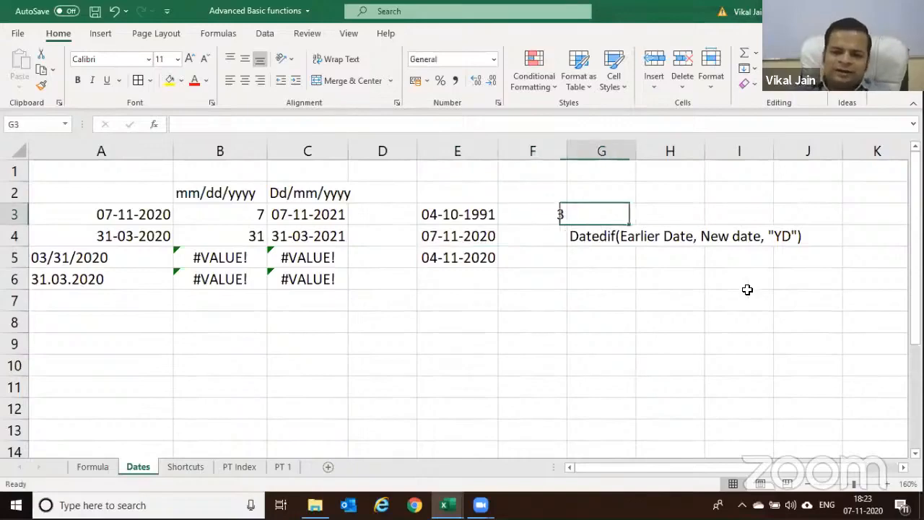
pyautogui.press('Left')
pyautogui.press('F2')
pyautogui.hotkey('ctrl', 'shift', 'Left')
pyautogui.hotkey('ctrl', 'shift', 'Left')
pyautogui.hotkey('ctrl', 'shift', 'Left')
pyautogui.hotkey('ctrl', 'shift', 'Left')
pyautogui.hotkey('ctrl', 'shift', 'Left')
pyautogui.hotkey('ctrl', 'shift', 'Left')
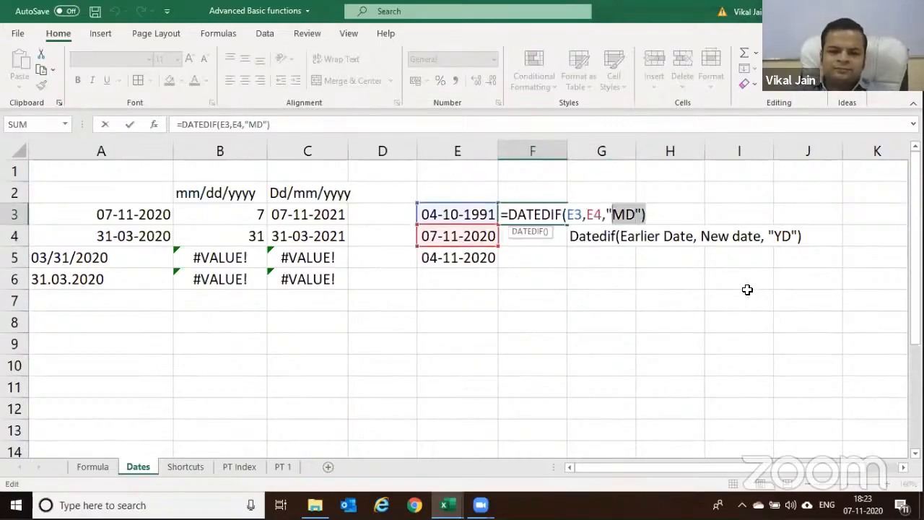
pyautogui.press('Home')
pyautogui.hotkey('shift', 'End')
pyautogui.hotkey('ctrl', 'c')
# Paste the formula into G3 with its unit changed to "M", giving 349 months
pyautogui.press('Return')
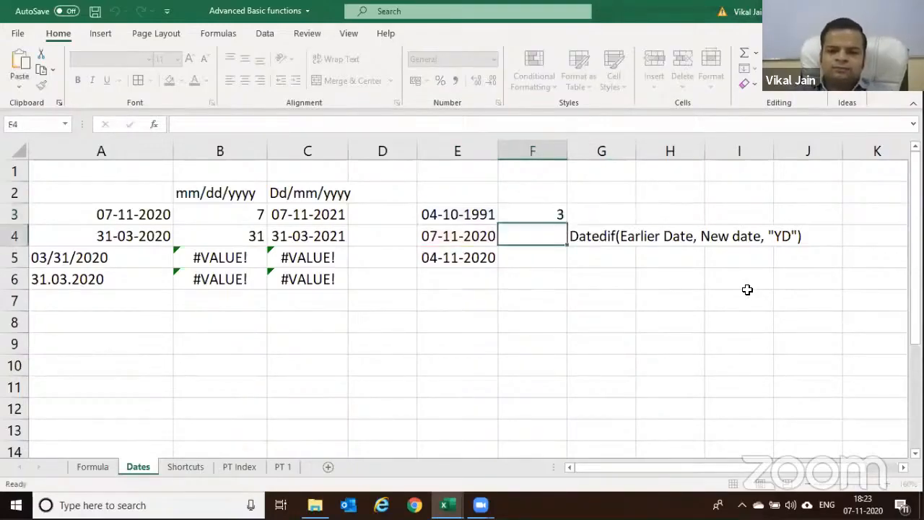
pyautogui.press('Up')
pyautogui.press('Right')
pyautogui.press('F2')
pyautogui.hotkey('ctrl', 'v')
pyautogui.press('Left')
pyautogui.press('Left')
pyautogui.press('BackSpace')
pyautogui.press('Return')
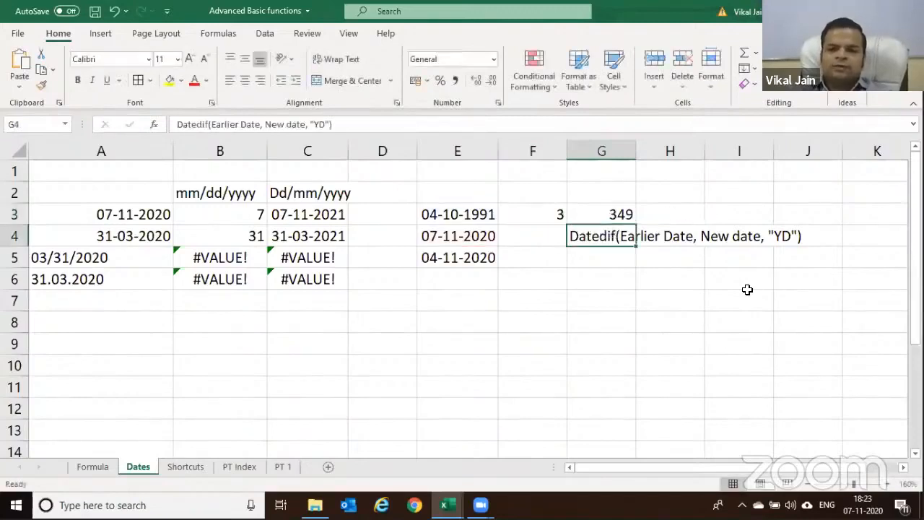
pyautogui.click(597, 221)
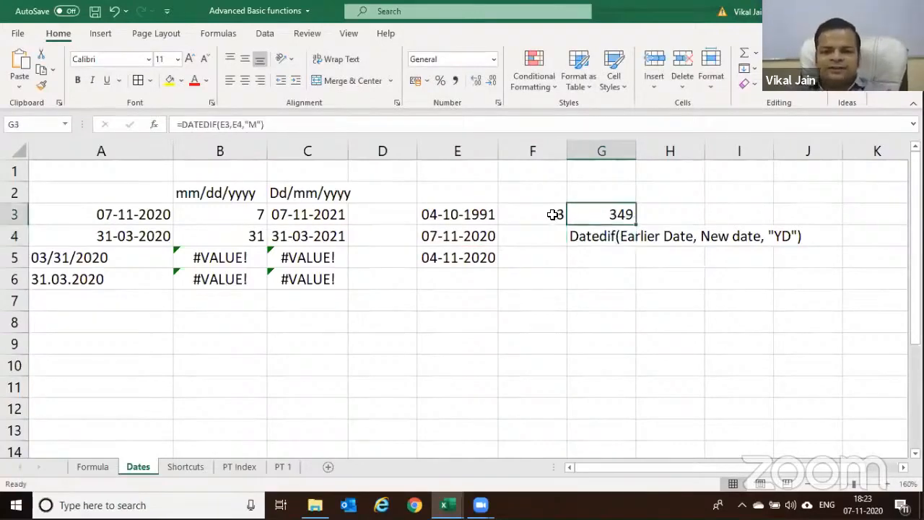
# Change F3's DATEDIF unit from "MD" to "YD", which shows 34
pyautogui.click(554, 214)
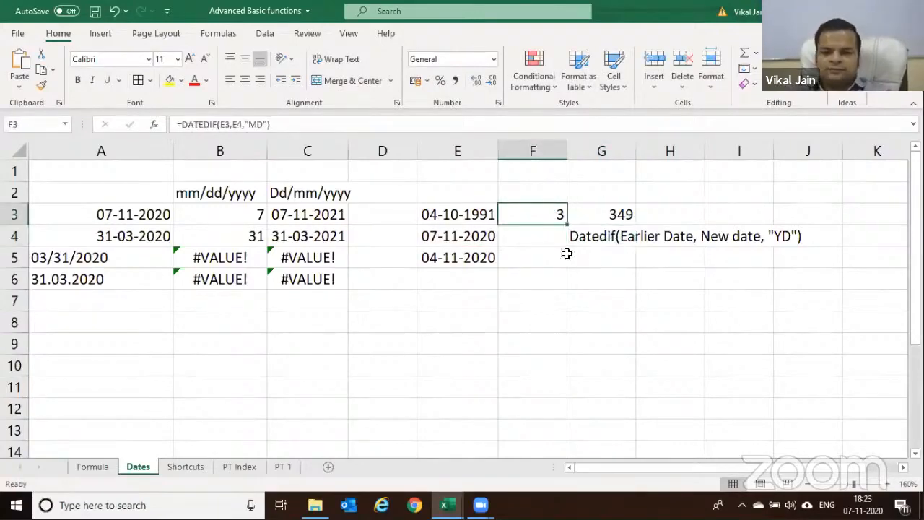
pyautogui.press('F2')
pyautogui.press('Left')
pyautogui.press('Left')
pyautogui.press('Left')
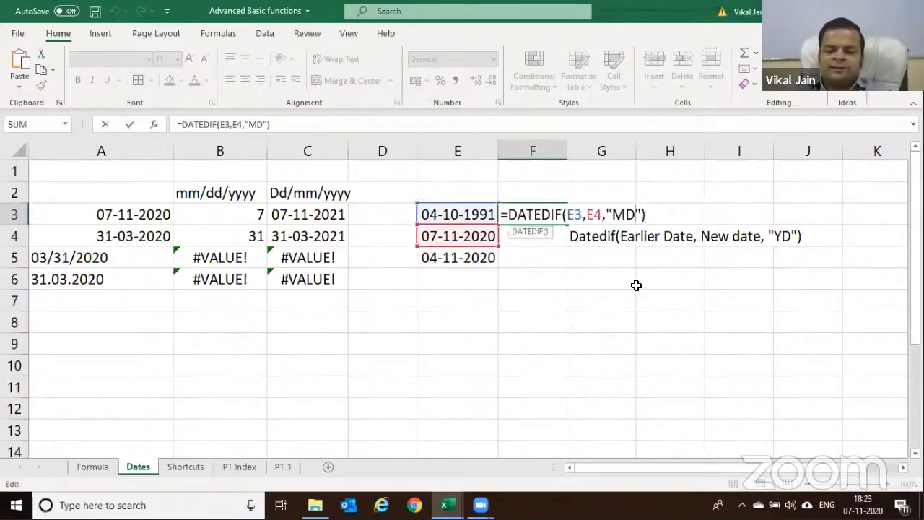
pyautogui.press('BackSpace')
pyautogui.write('Y')
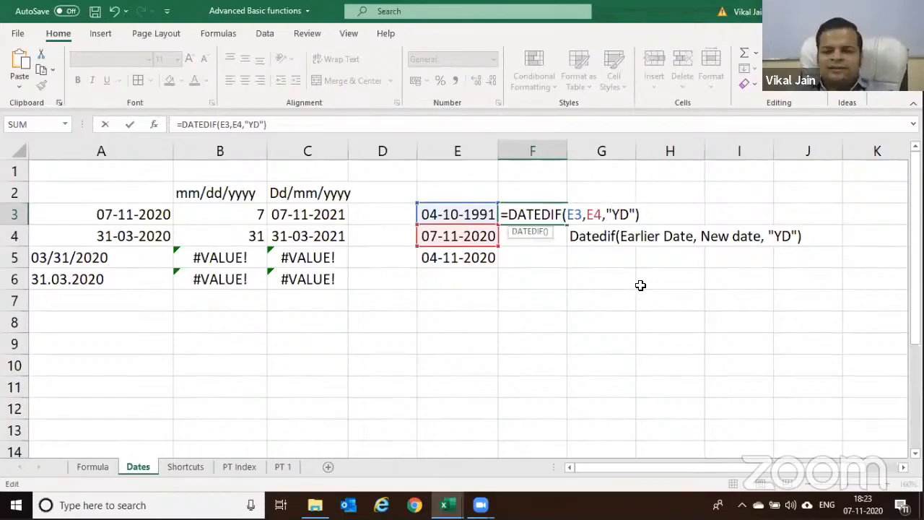
pyautogui.press('Return')
pyautogui.press('Up')
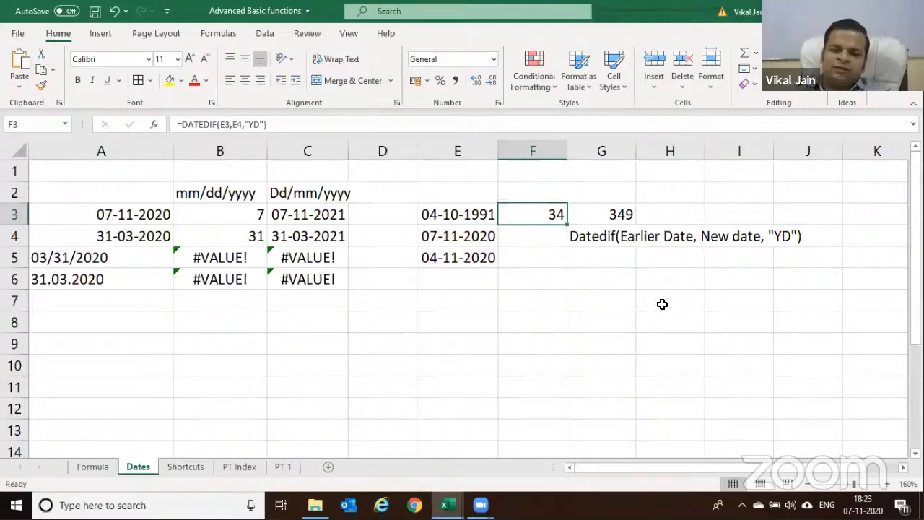
# Try the "MY" unit in F3's DATEDIF, which returns #NUM!
pyautogui.press('F2')
pyautogui.press('Left')
pyautogui.press('Left')
pyautogui.press('Left')
pyautogui.press('Left')
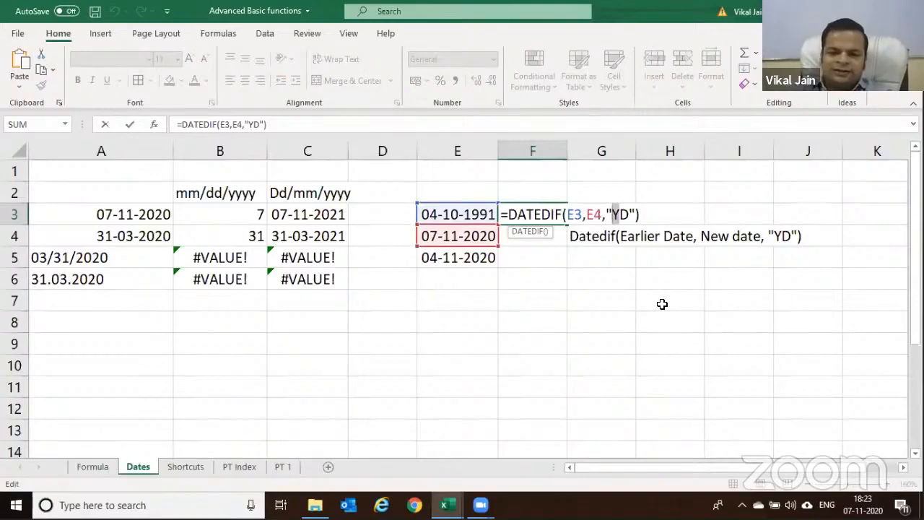
pyautogui.press('Right')
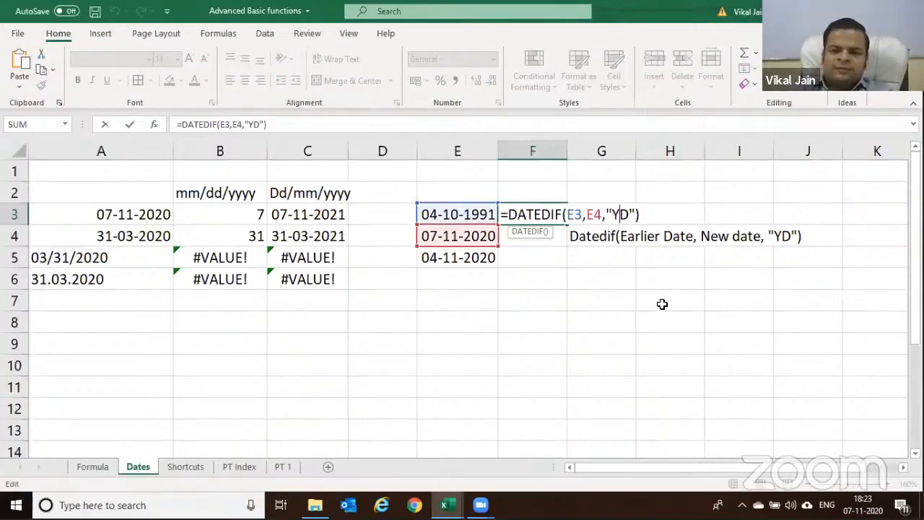
pyautogui.hotkey('shift', 'Right')
pyautogui.hotkey('shift', 'Right')
pyautogui.write('MY')
pyautogui.press('Return')
# Fix F3's DATEDIF unit to "Ym", which returns 1
pyautogui.press('Up')
pyautogui.press('F2')
pyautogui.press('Left')
pyautogui.press('Left')
pyautogui.hotkey('shift', 'Left')
pyautogui.hotkey('shift', 'Left')
pyautogui.write('Ym')
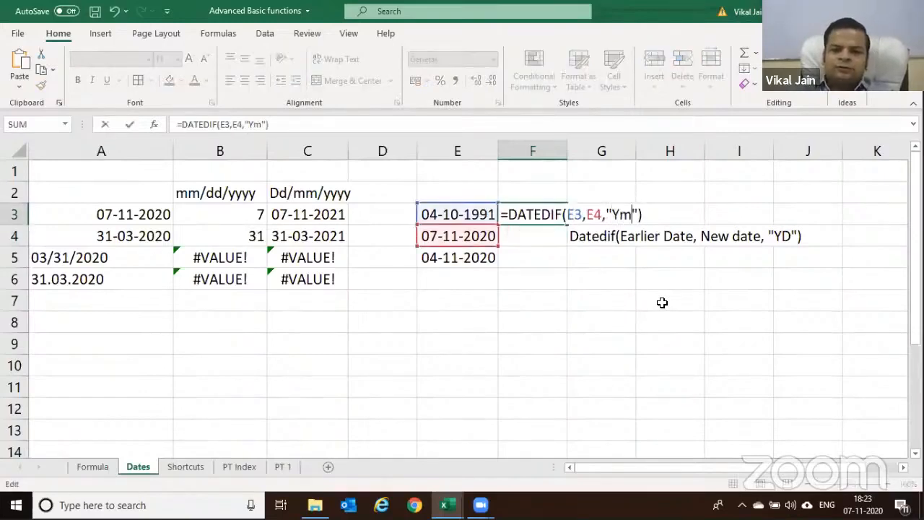
pyautogui.press('Return')
pyautogui.press('Up')
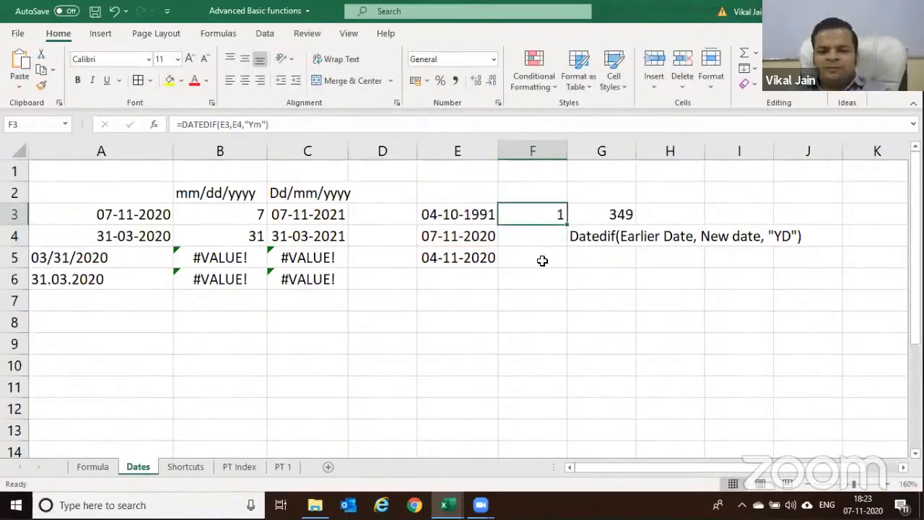
# Inspect the "Ym" unit in F3's formula and leave it unchanged
pyautogui.click(517, 232)
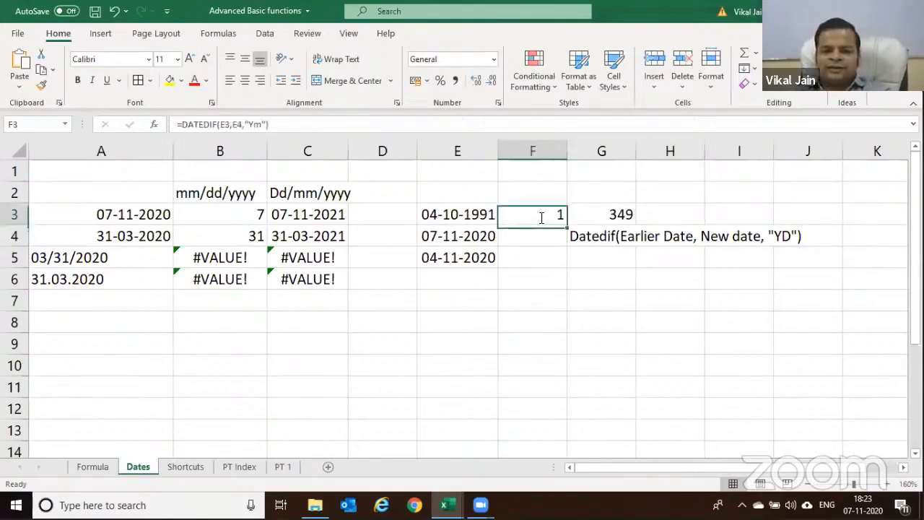
pyautogui.doubleClick(540, 216)
pyautogui.moveTo(619, 214); pyautogui.dragTo(632, 214)
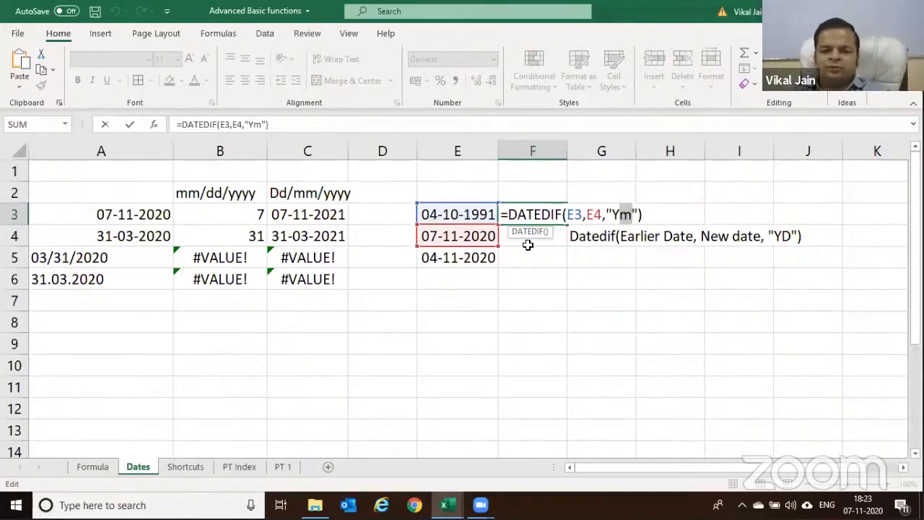
pyautogui.hotkey('ctrl', 'Return')
# Change the month in E5's date so it reads 04-10-2020
pyautogui.click(473, 259)
pyautogui.press('F2')
pyautogui.press('BackSpace')
pyautogui.write('0')
pyautogui.press('Return')
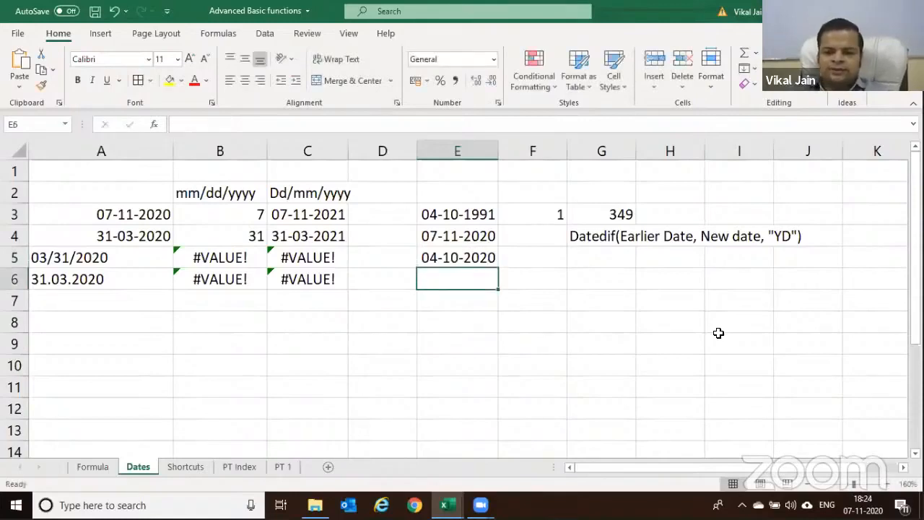
pyautogui.click(470, 260)
pyautogui.press('Up')
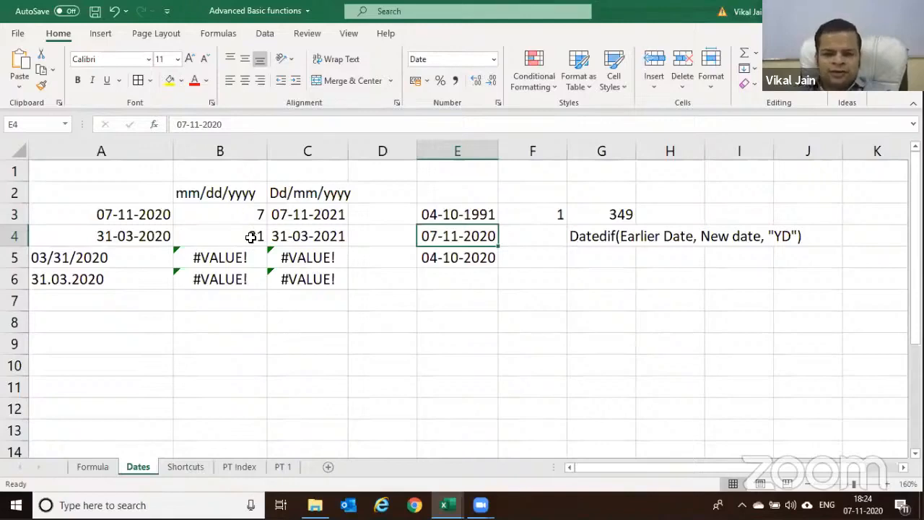
# Review the Date formats in Format Cells for E3:E5, closing without changes
pyautogui.moveTo(466, 210); pyautogui.dragTo(455, 256)
pyautogui.rightClick(462, 242)
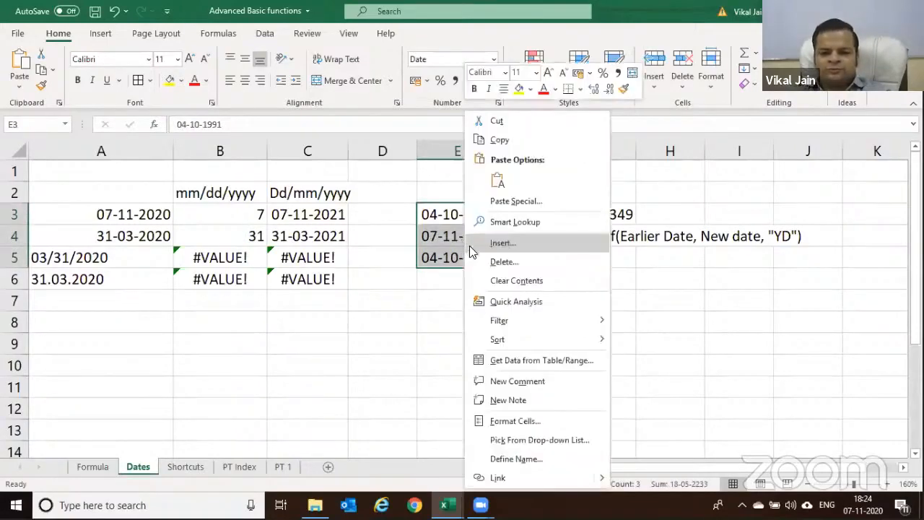
pyautogui.click(498, 420)
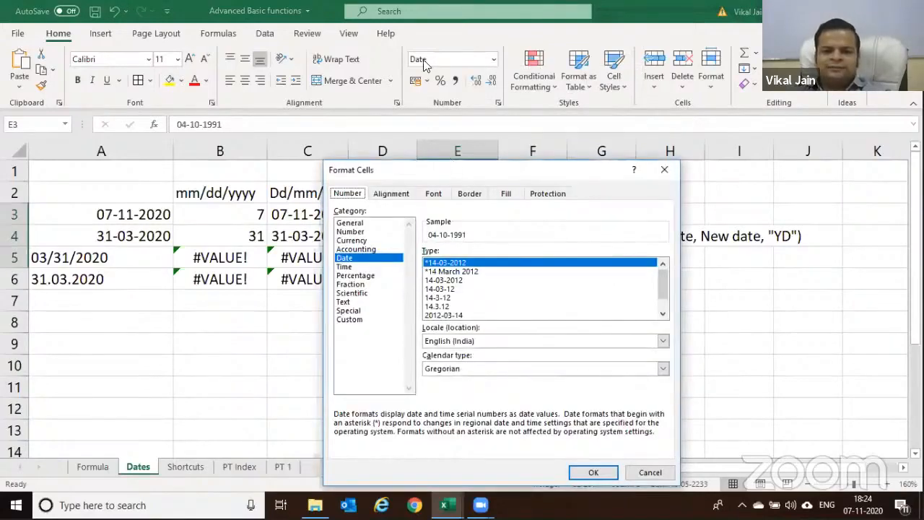
pyautogui.moveTo(451, 162); pyautogui.dragTo(424, 61)
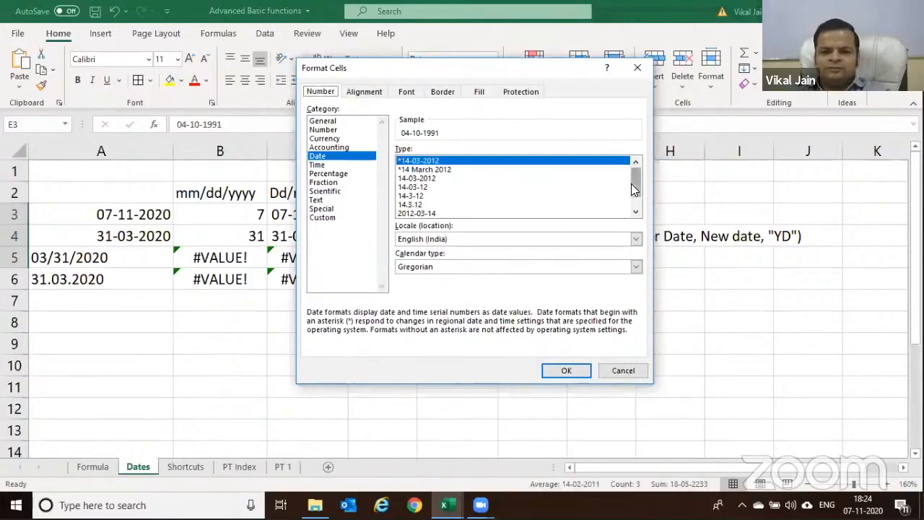
pyautogui.moveTo(631, 183); pyautogui.dragTo(631, 202)
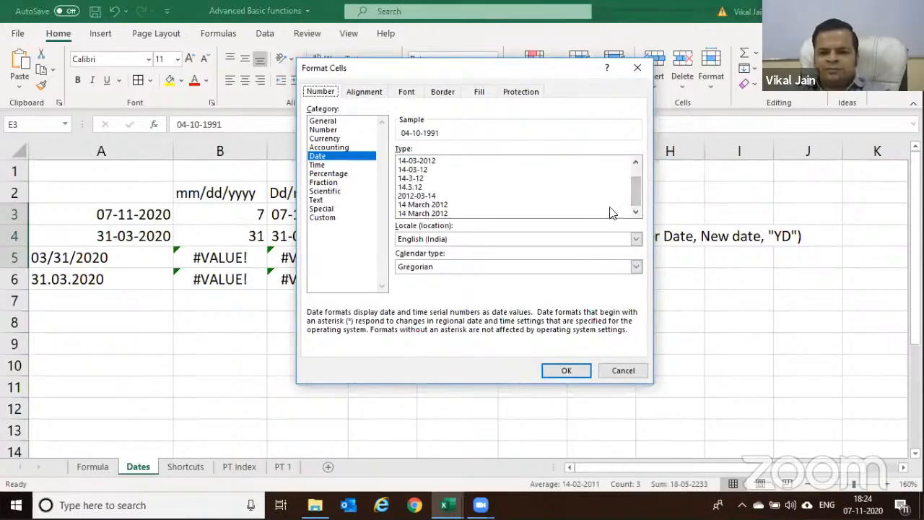
pyautogui.press('Return')
# Enter 07/10/2020 as a text date in H7 using a leading apostrophe
pyautogui.click(688, 306)
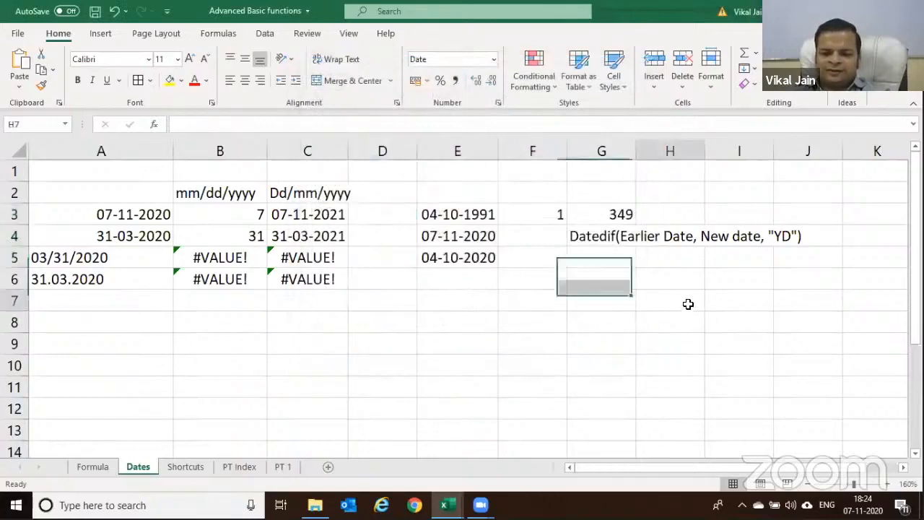
pyautogui.write('0')
pyautogui.press('Escape')
pyautogui.write("'07/010/2020")
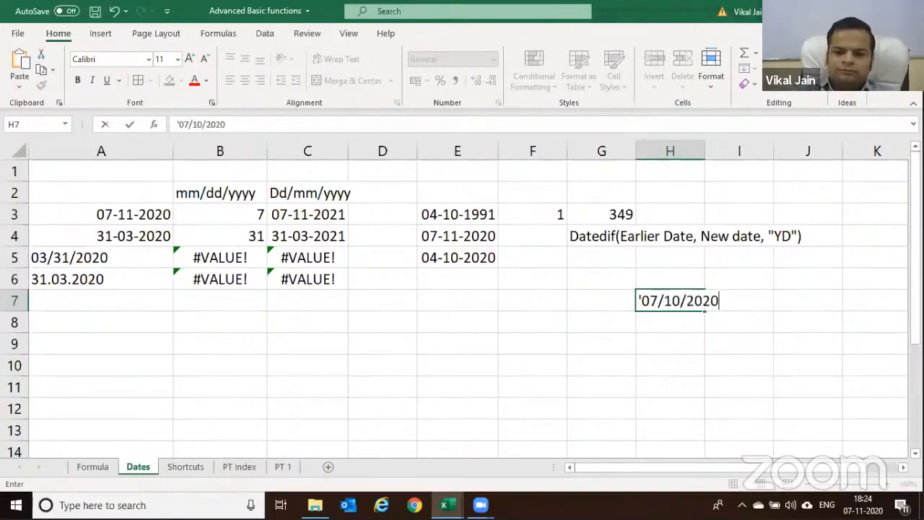
pyautogui.press('Return')
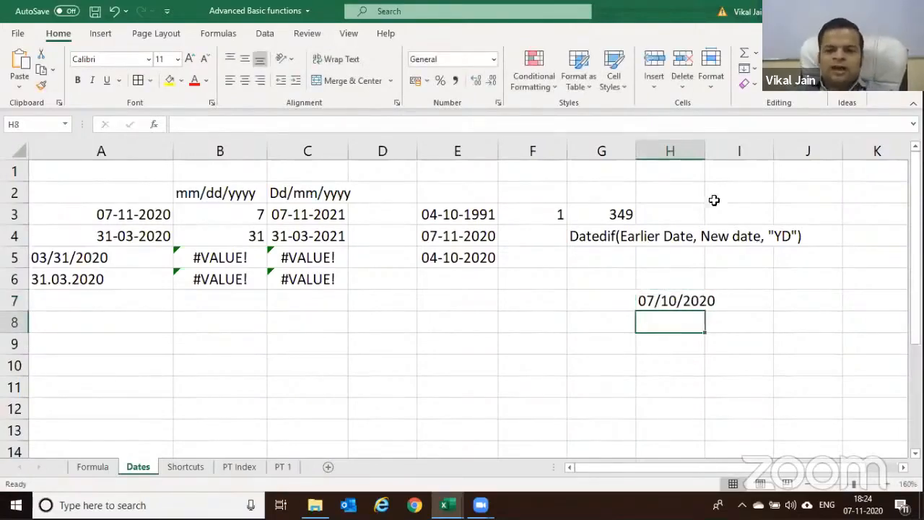
# Check E4's number format without changing it, then reselect E3:E5
pyautogui.click(478, 235)
pyautogui.rightClick(477, 235)
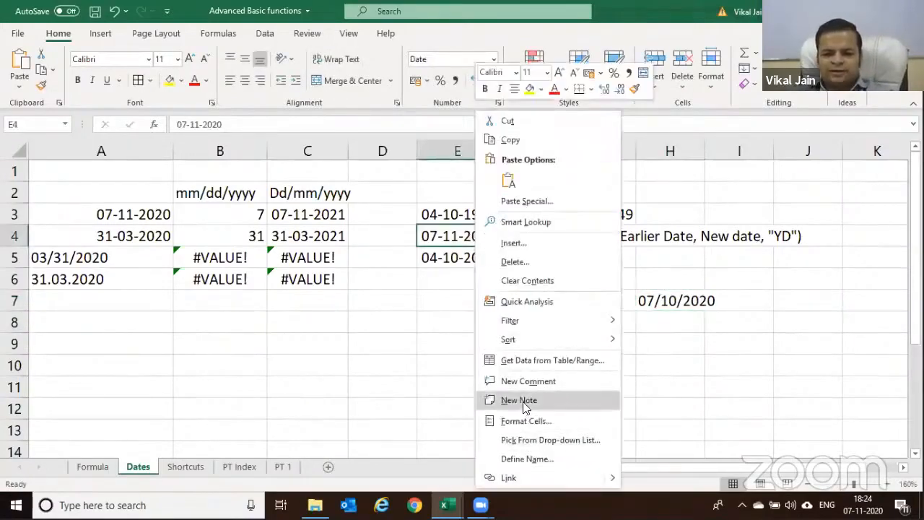
pyautogui.click(530, 421)
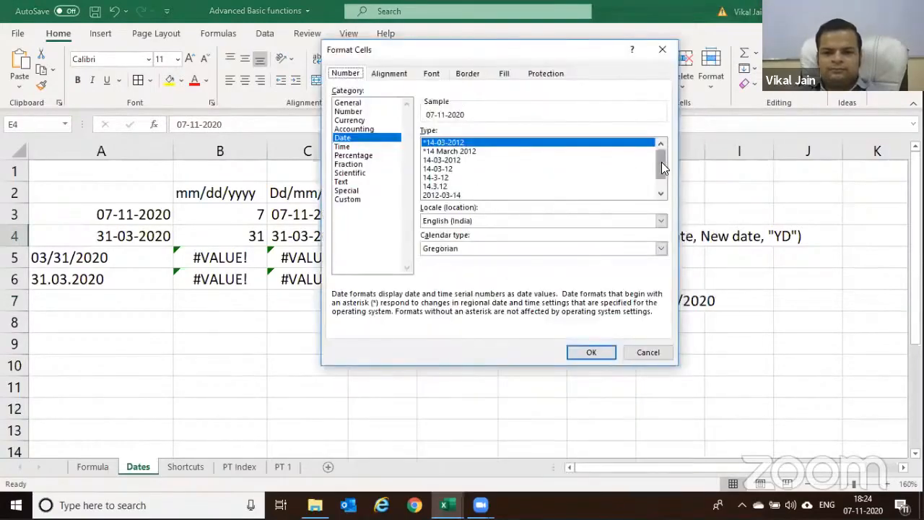
pyautogui.moveTo(661, 162); pyautogui.dragTo(661, 171)
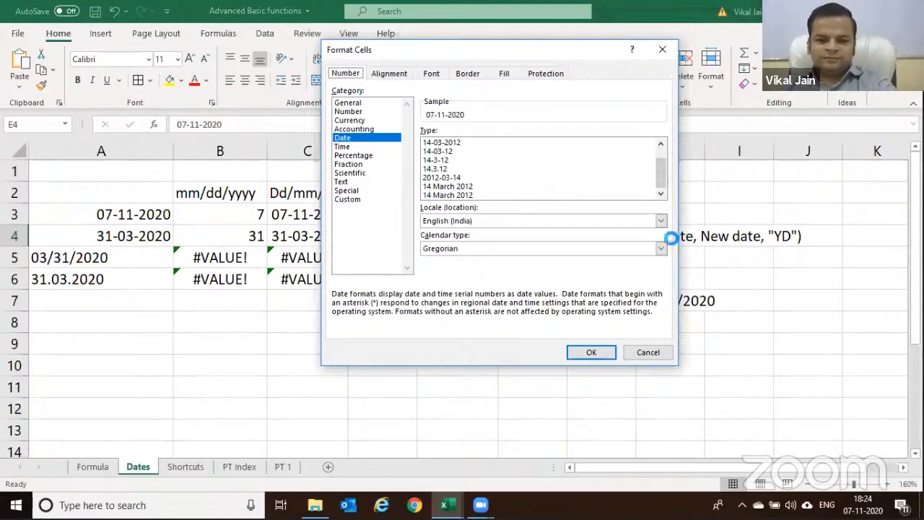
pyautogui.press('Escape')
pyautogui.moveTo(448, 208); pyautogui.dragTo(451, 252)
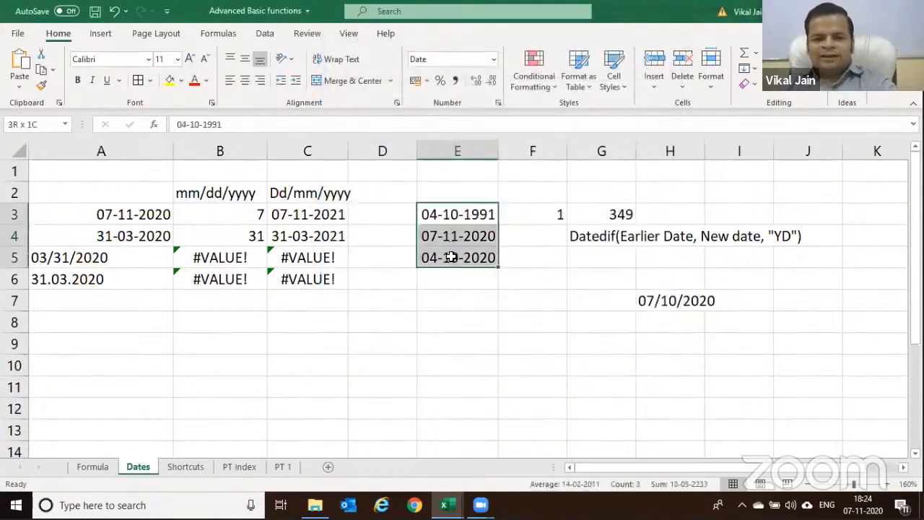
# Apply the custom format dd/mm/yyyy to E3:E5 and autofit column E
pyautogui.rightClick(451, 264)
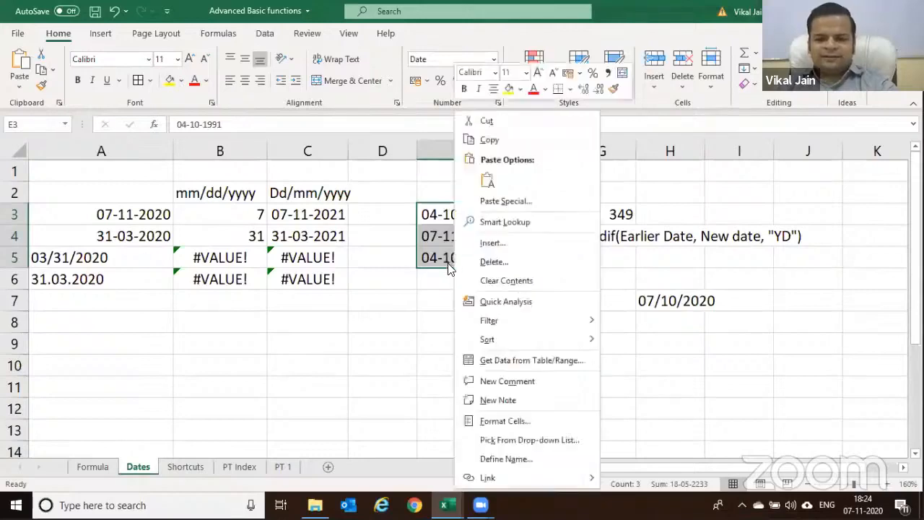
pyautogui.click(511, 422)
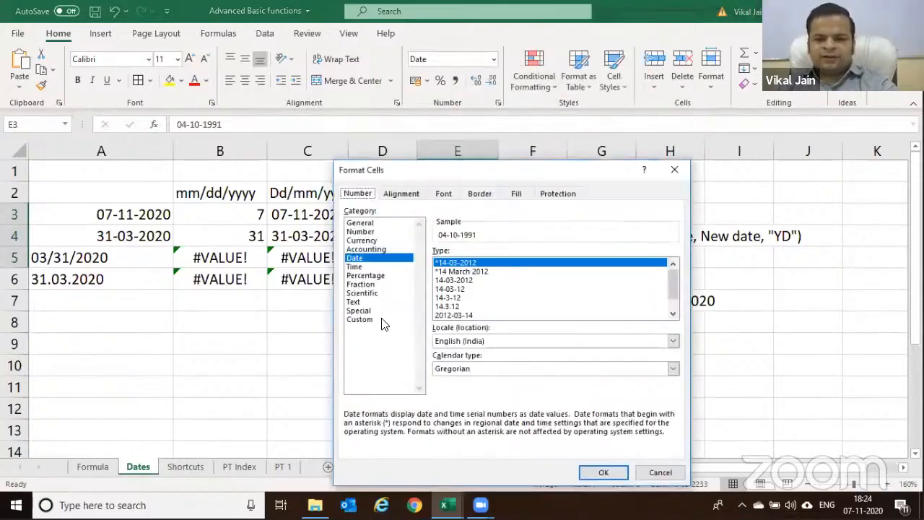
pyautogui.click(382, 320)
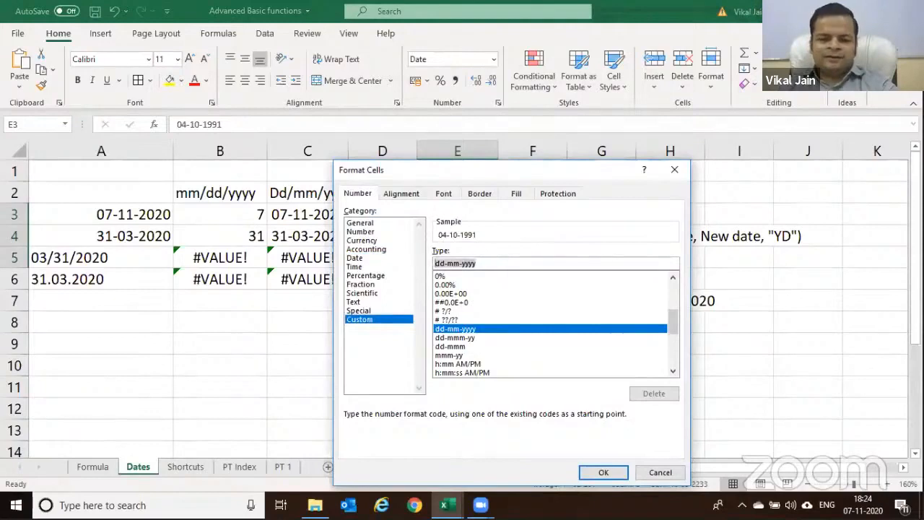
pyautogui.write('dd/')
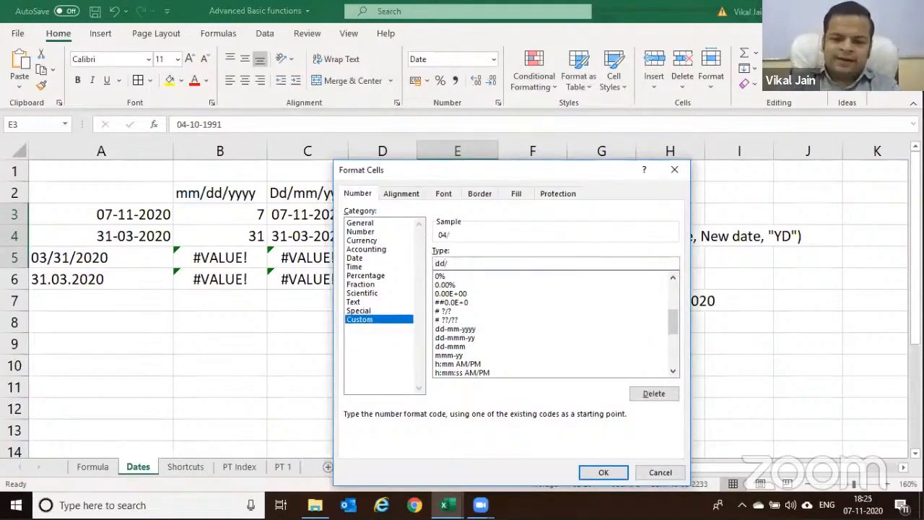
pyautogui.write('mm/yyyy')
pyautogui.click(603, 473)
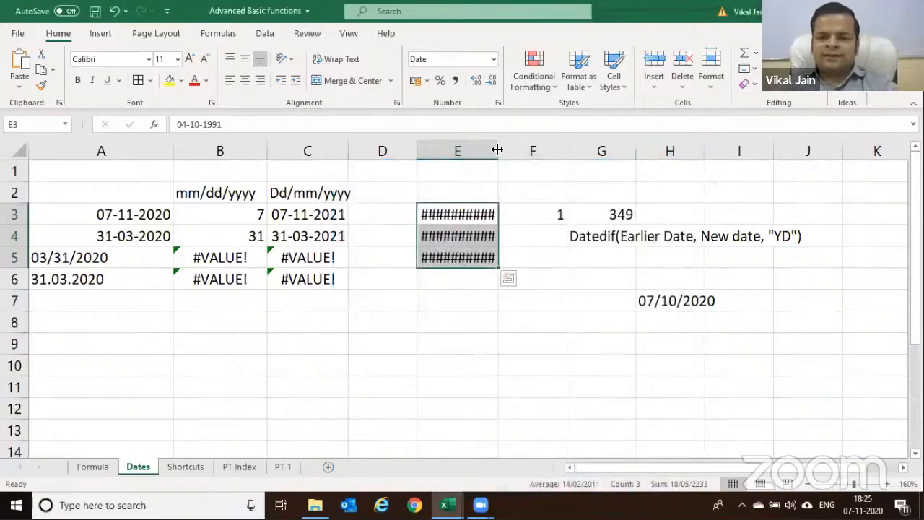
pyautogui.doubleClick(498, 151)
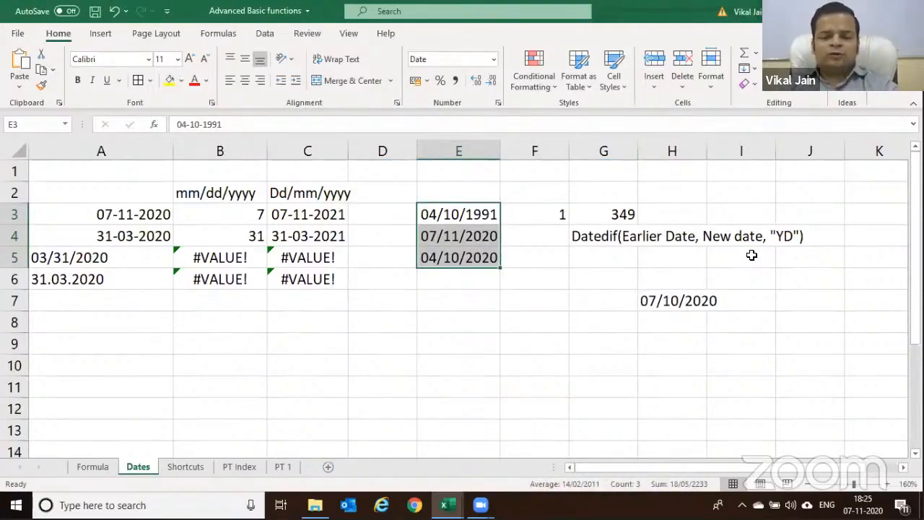
# Trim the custom format code to "dd" so only day numbers 04, 07, 04 show
pyautogui.rightClick(459, 209)
pyautogui.click(531, 423)
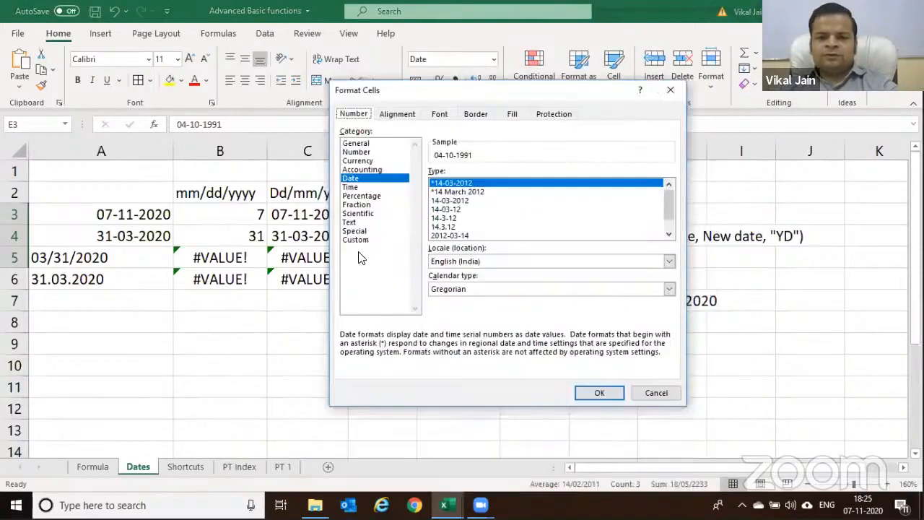
pyautogui.click(361, 240)
pyautogui.moveTo(478, 184); pyautogui.dragTo(439, 182)
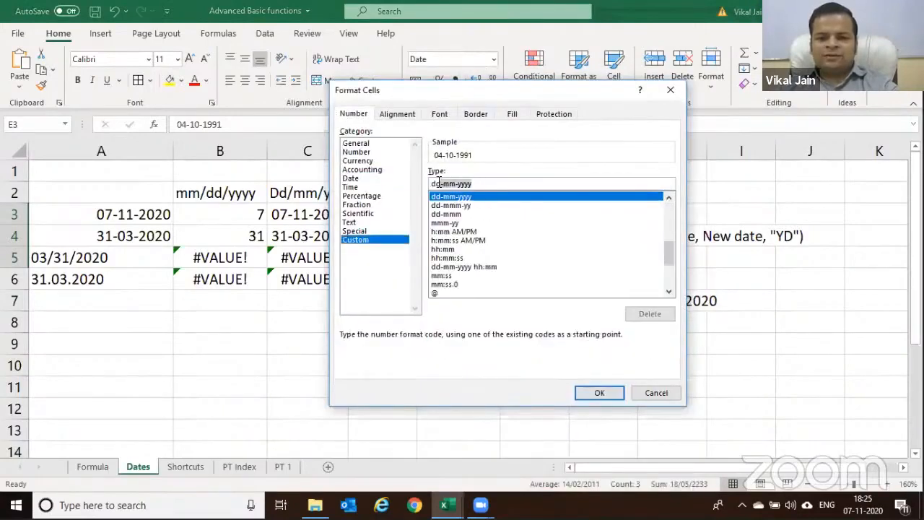
pyautogui.press('BackSpace')
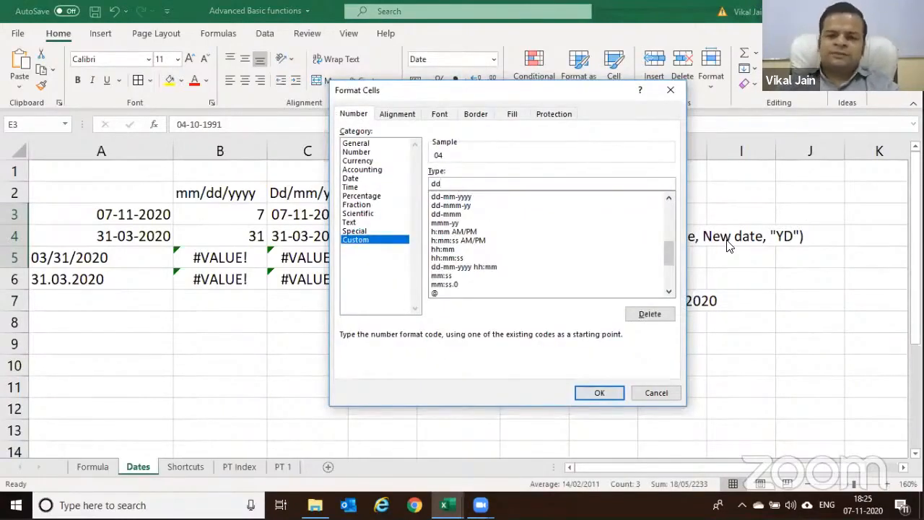
pyautogui.press('Return')
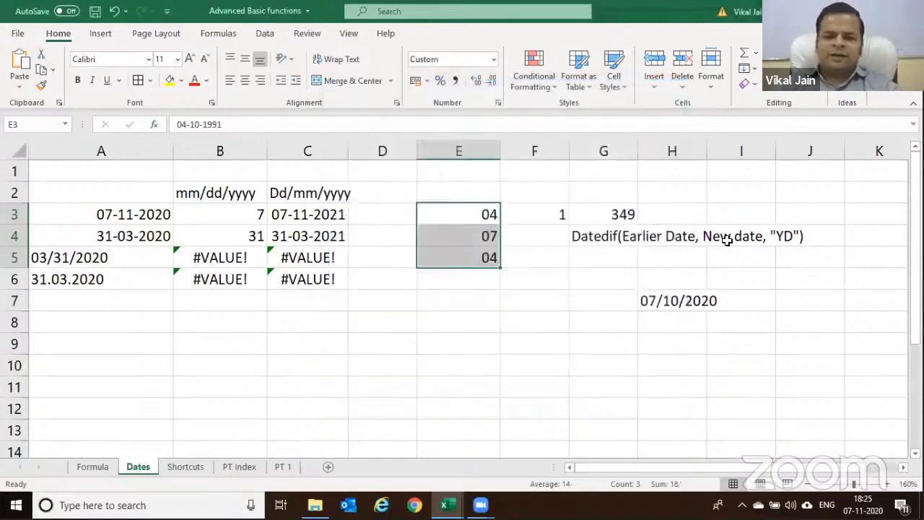
pyautogui.click(471, 216)
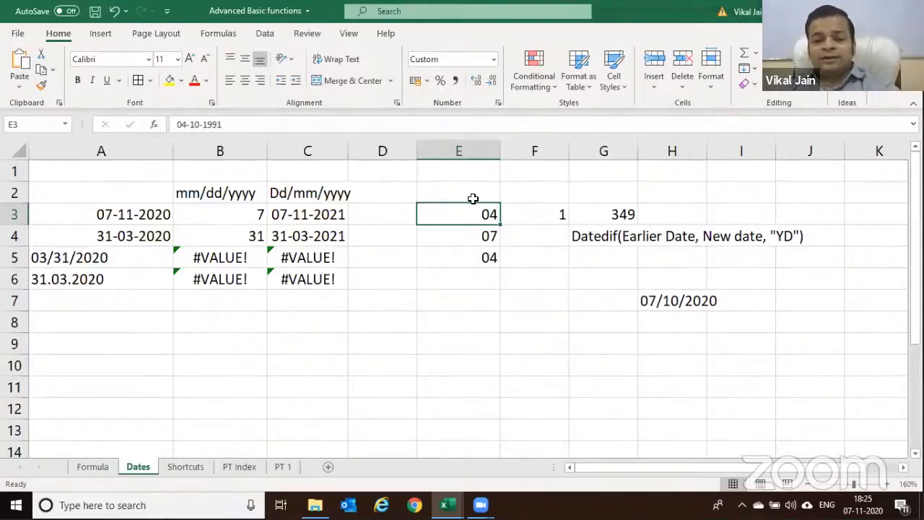
# Label D3 "DDD" and give E3:E5 the custom "ddd" short weekday format
pyautogui.click(373, 215)
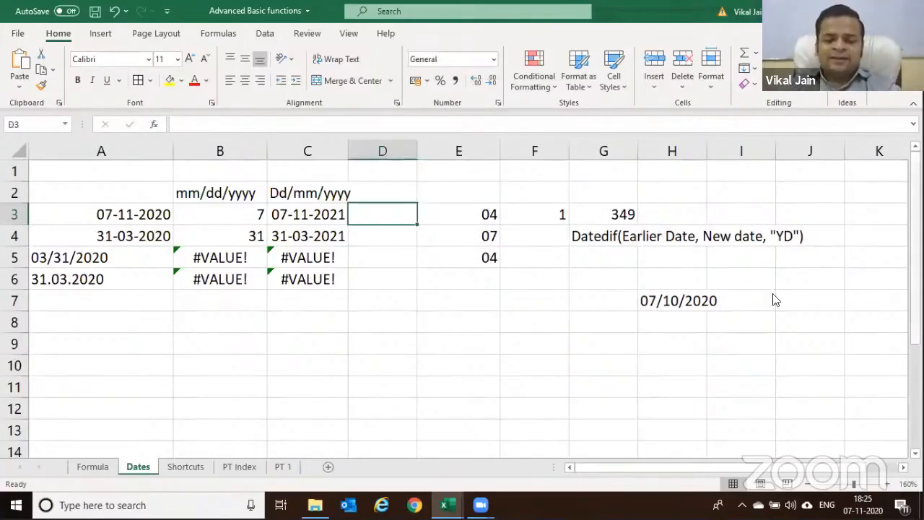
pyautogui.write('DD')
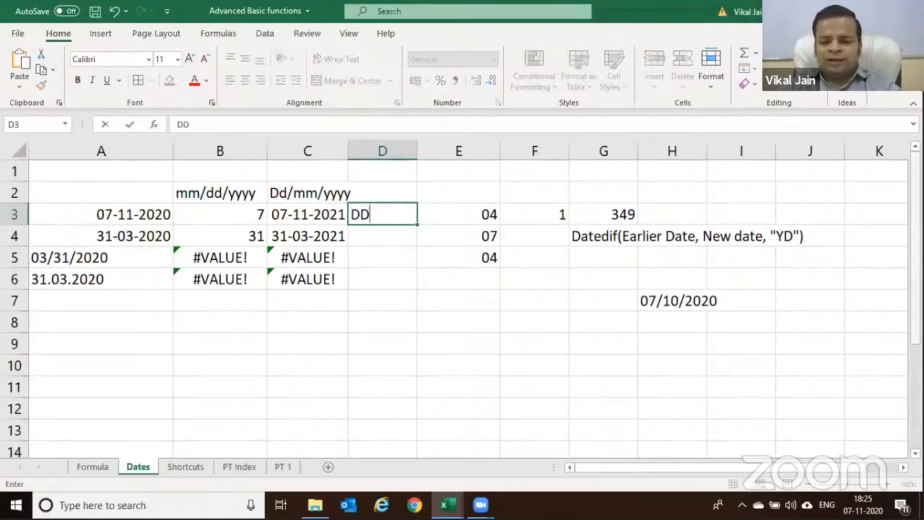
pyautogui.write('D')
pyautogui.press('Return')
pyautogui.press('Up')
pyautogui.press('Right')
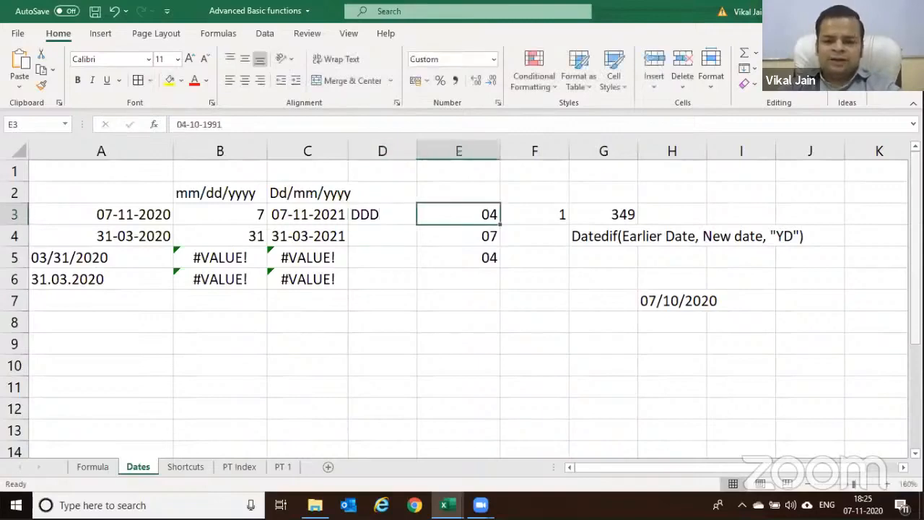
pyautogui.hotkey('shift', 'Down')
pyautogui.hotkey('shift', 'Down')
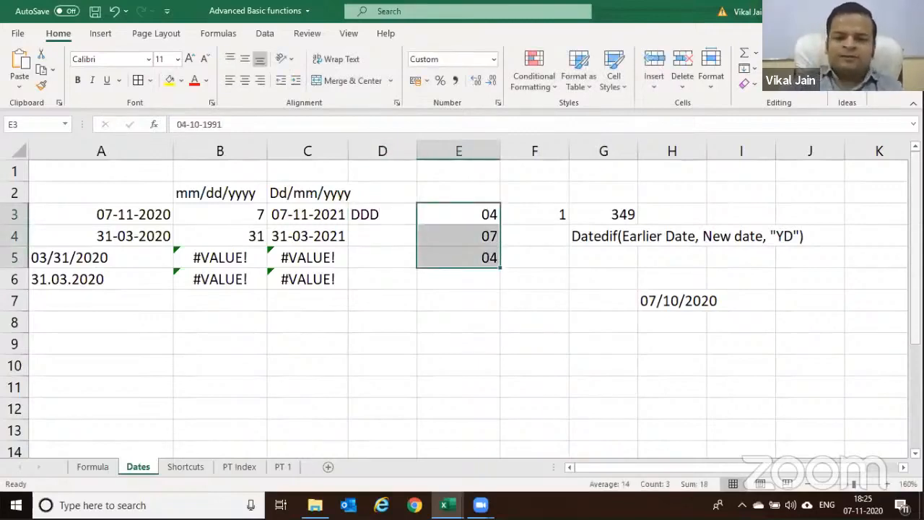
pyautogui.hotkey('ctrl', '1')
pyautogui.click(432, 124)
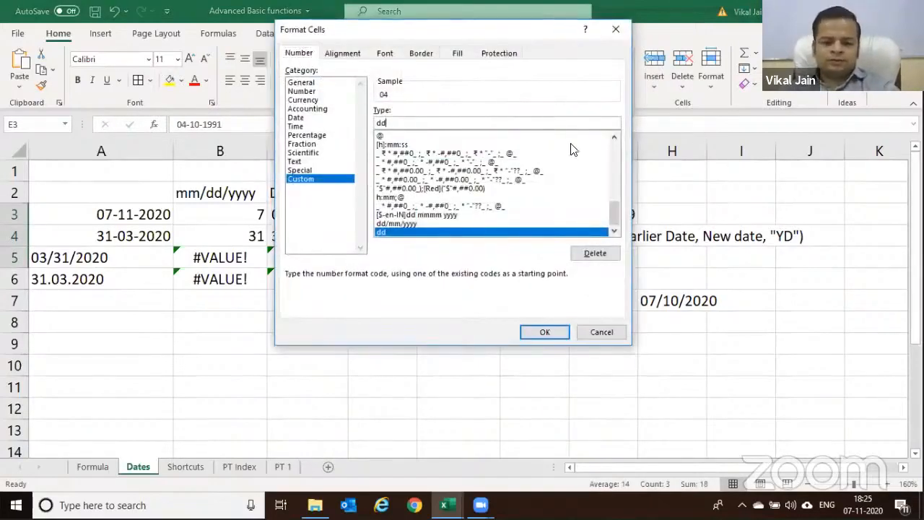
pyautogui.write('d')
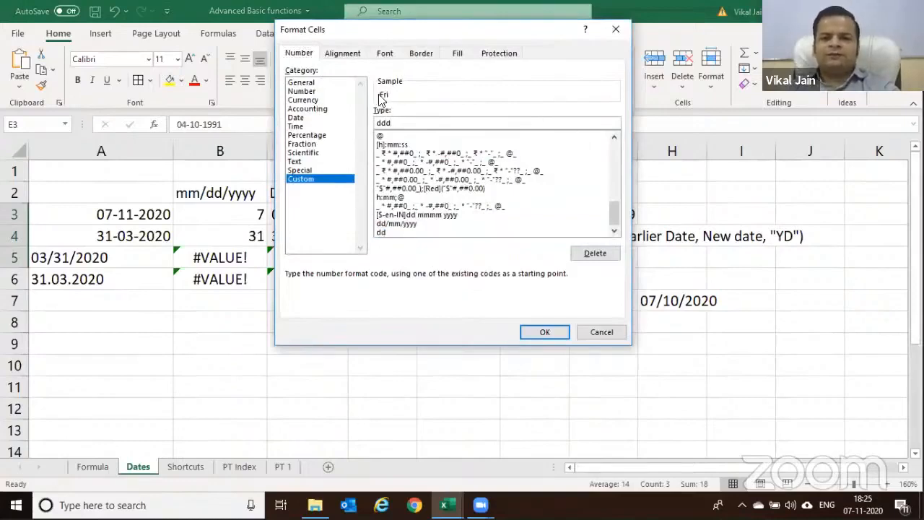
pyautogui.click(547, 333)
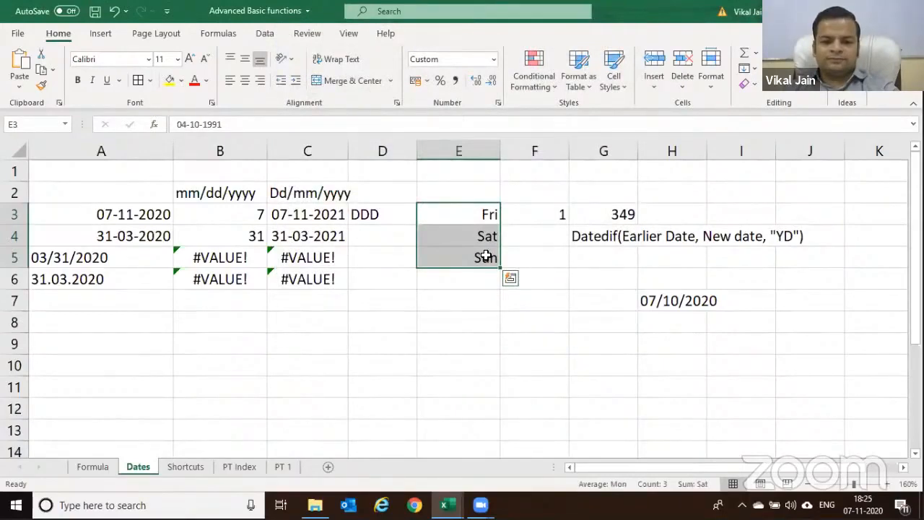
# Change E3:E5's custom format to "dddd" for full weekday names
pyautogui.hotkey('ctrl', '1')
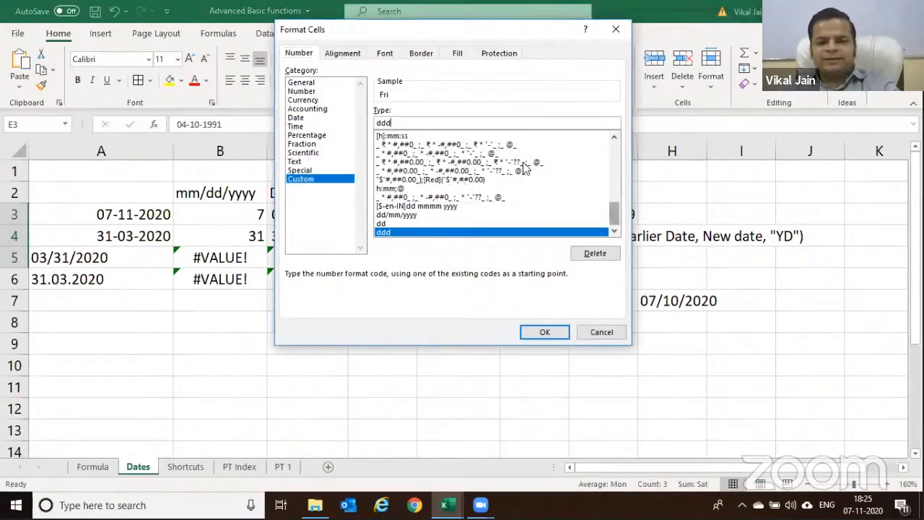
pyautogui.click(396, 123)
pyautogui.write('d')
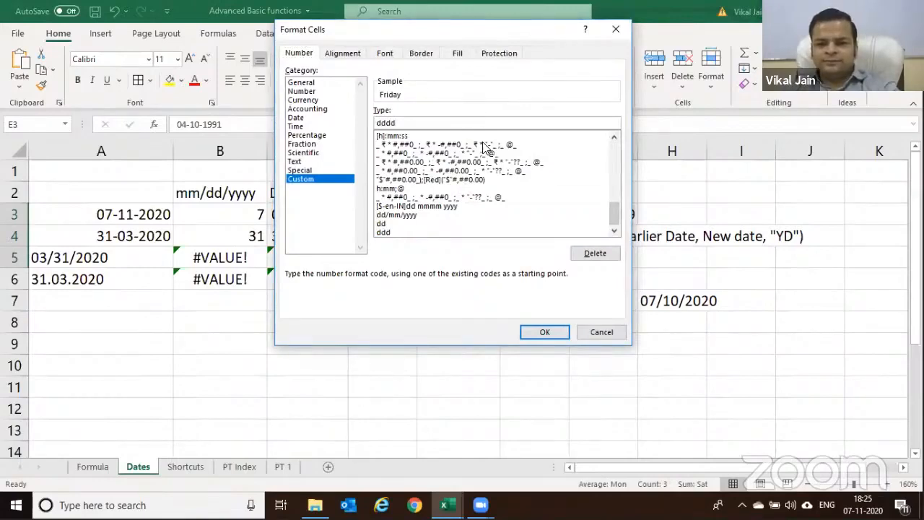
pyautogui.moveTo(476, 29); pyautogui.dragTo(495, 126)
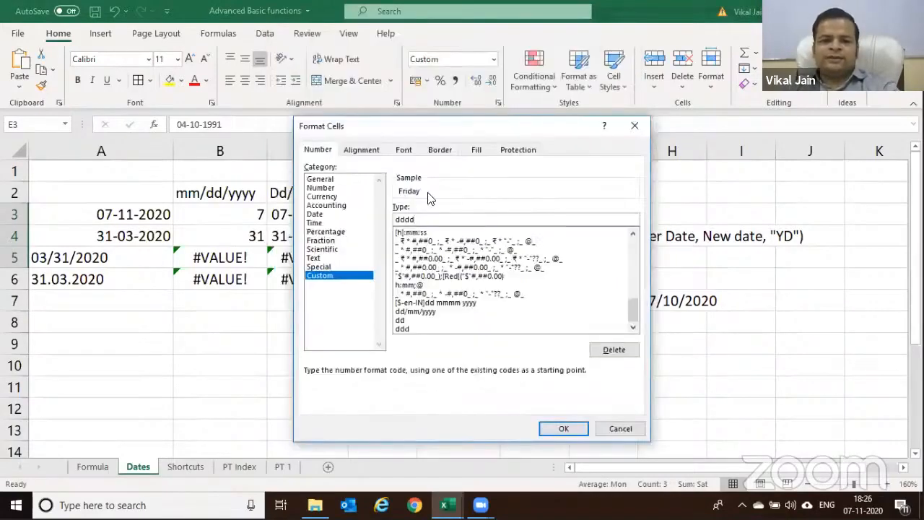
pyautogui.moveTo(481, 126); pyautogui.dragTo(472, 62)
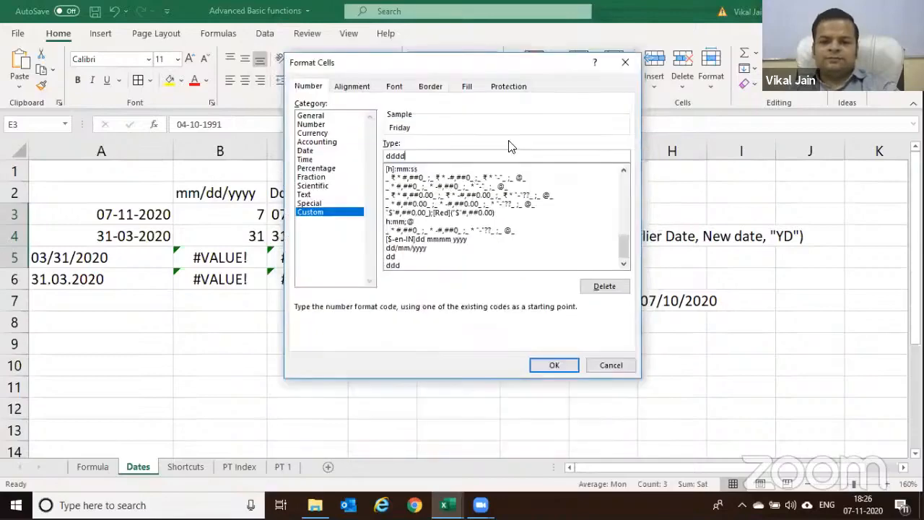
pyautogui.moveTo(538, 60); pyautogui.dragTo(520, 15)
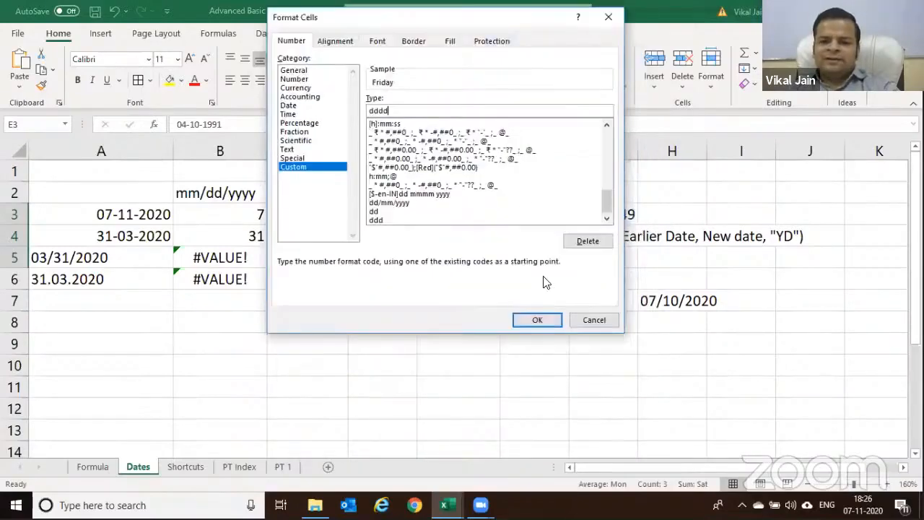
pyautogui.click(540, 319)
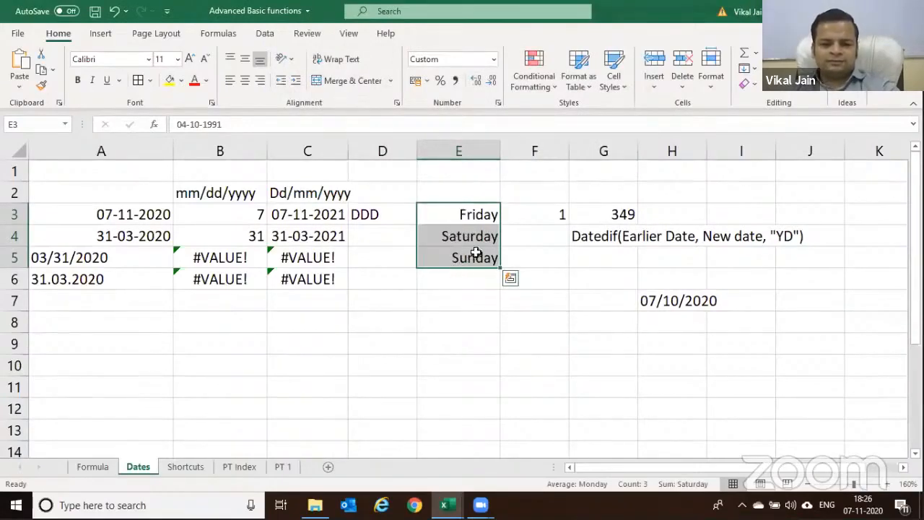
# Replace E3's date with today's date using Ctrl+;
pyautogui.click(179, 126)
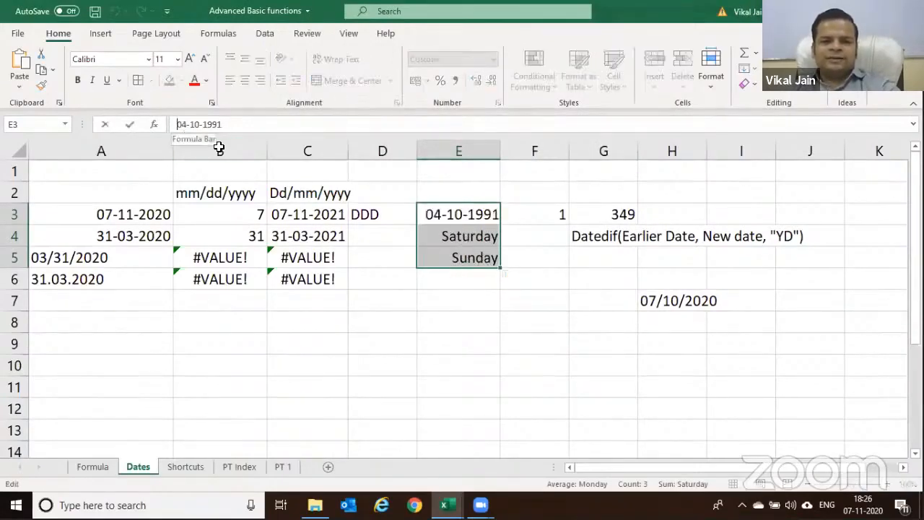
pyautogui.press('Escape')
pyautogui.click(469, 218)
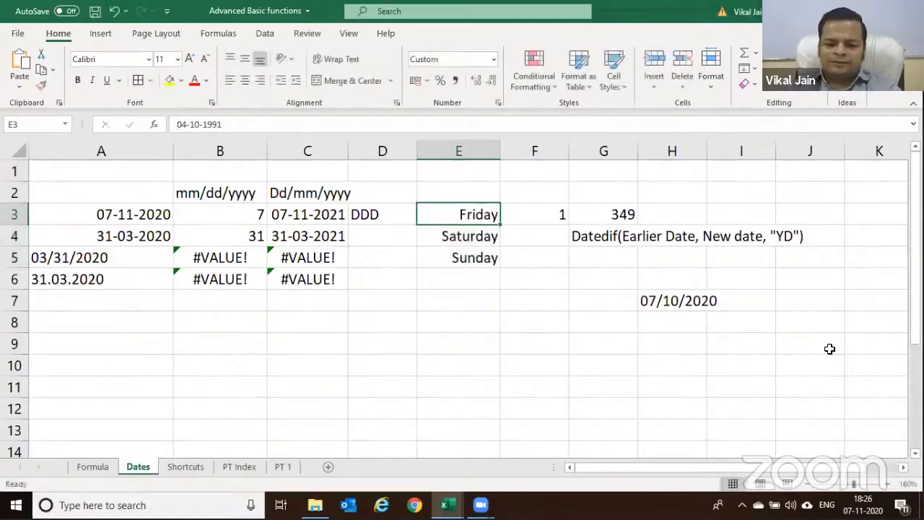
pyautogui.hotkey('ctrl', ';')
pyautogui.press('Return')
pyautogui.press('Up')
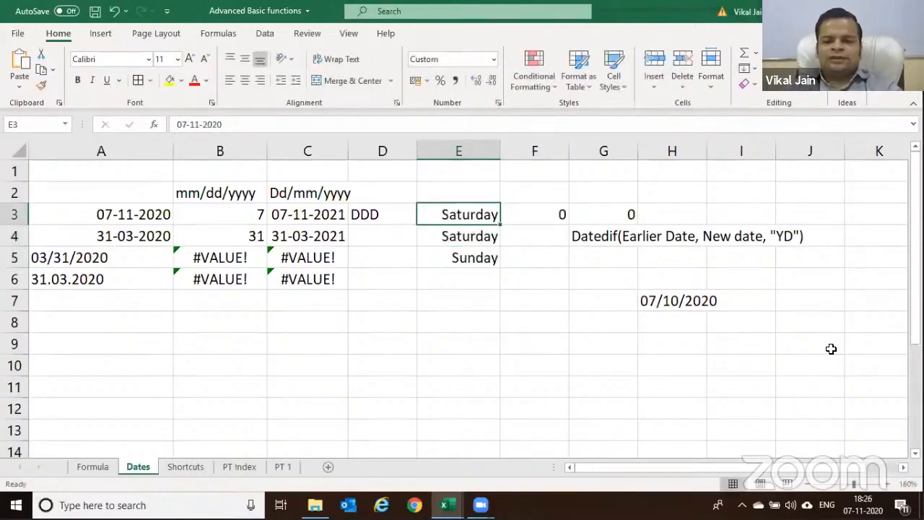
# Edit E3's year to 2018 so it reads 07-11-2018, then reselect E3:E5
pyautogui.press('F2')
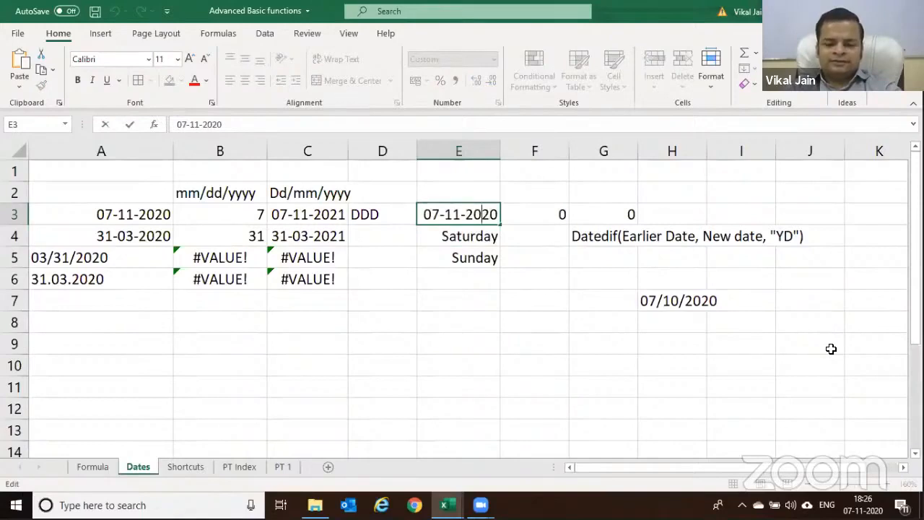
pyautogui.press('Delete')
pyautogui.press('Delete')
pyautogui.write('19')
pyautogui.press('BackSpace')
pyautogui.write('8')
pyautogui.press('Return')
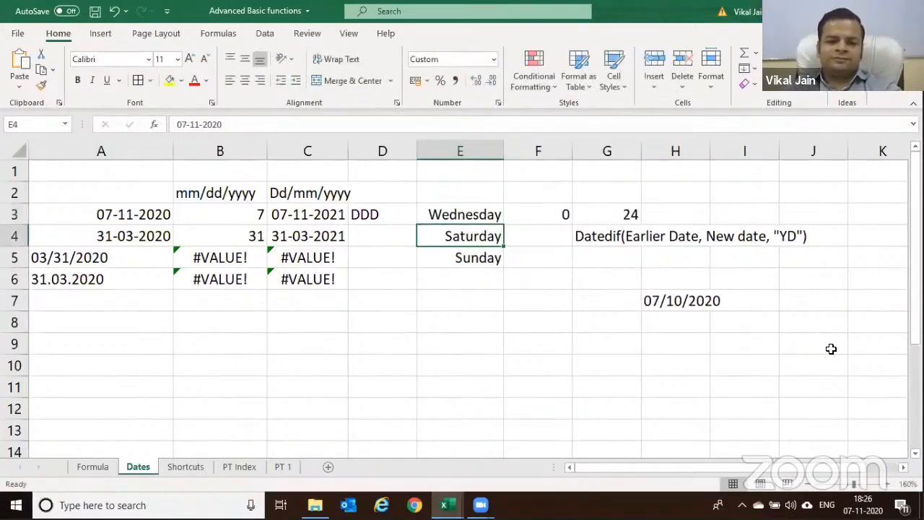
pyautogui.press('Up')
pyautogui.hotkey('shift', 'Down')
pyautogui.hotkey('shift', 'Down')
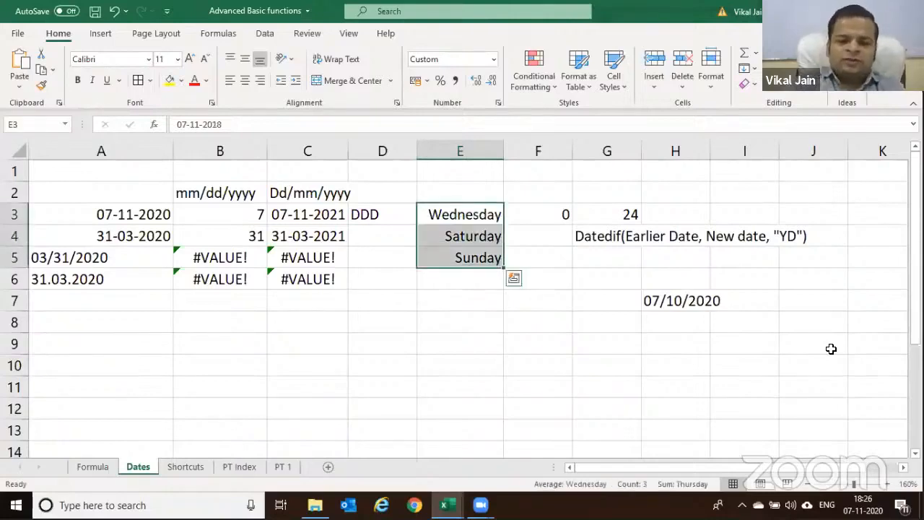
# Apply the custom "mmmm" format to E3:E5, showing November, November, October
pyautogui.hotkey('ctrl', 'q')
pyautogui.rightClick(466, 235)
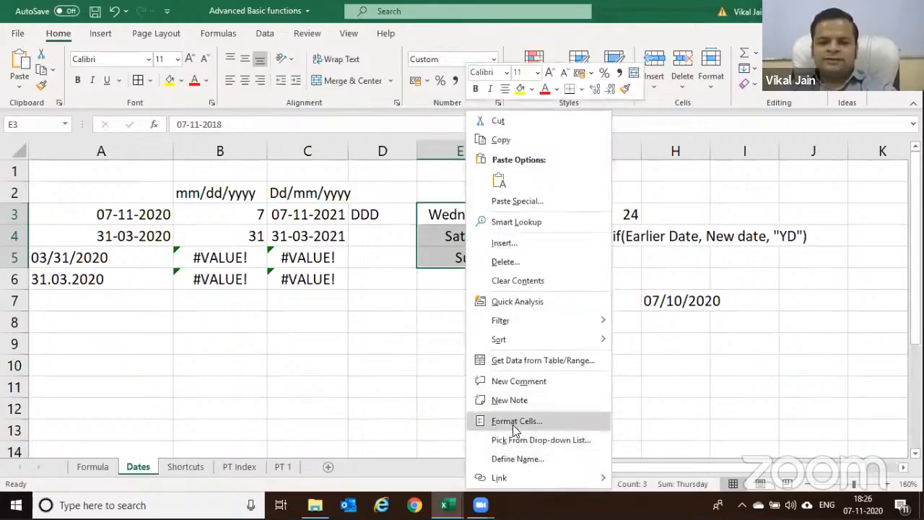
pyautogui.click(514, 426)
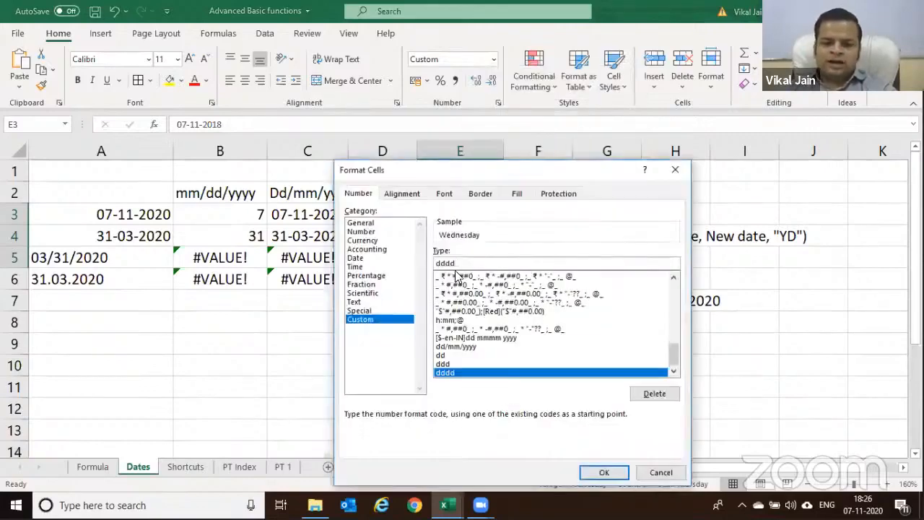
pyautogui.press('BackSpace')
pyautogui.press('BackSpace')
pyautogui.press('BackSpace')
pyautogui.press('BackSpace')
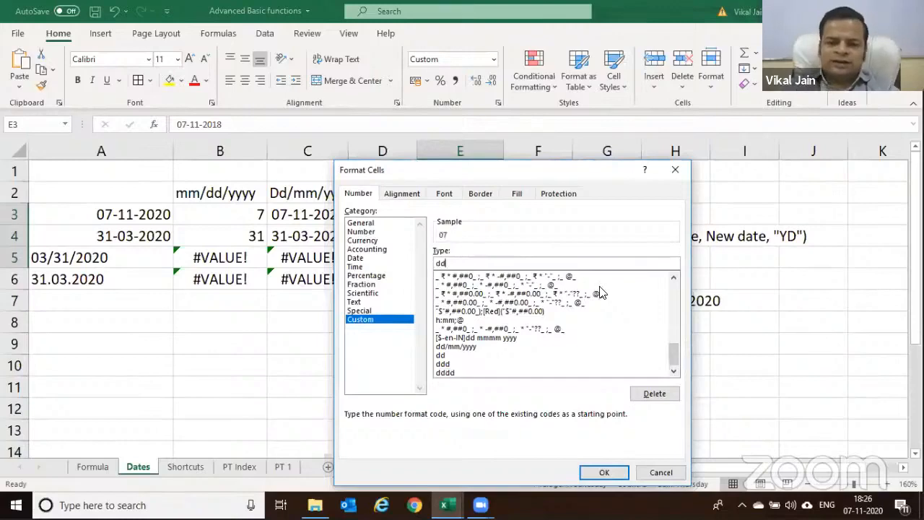
pyautogui.write('mm')
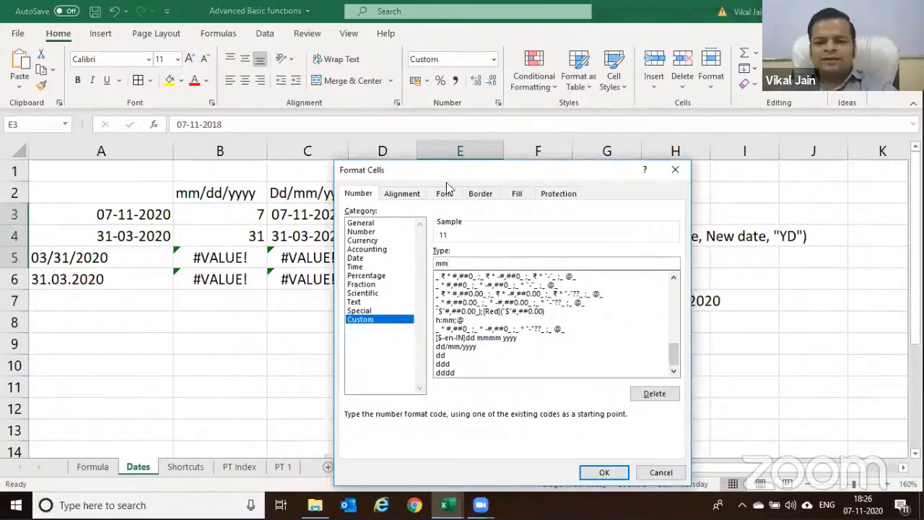
pyautogui.write('m')
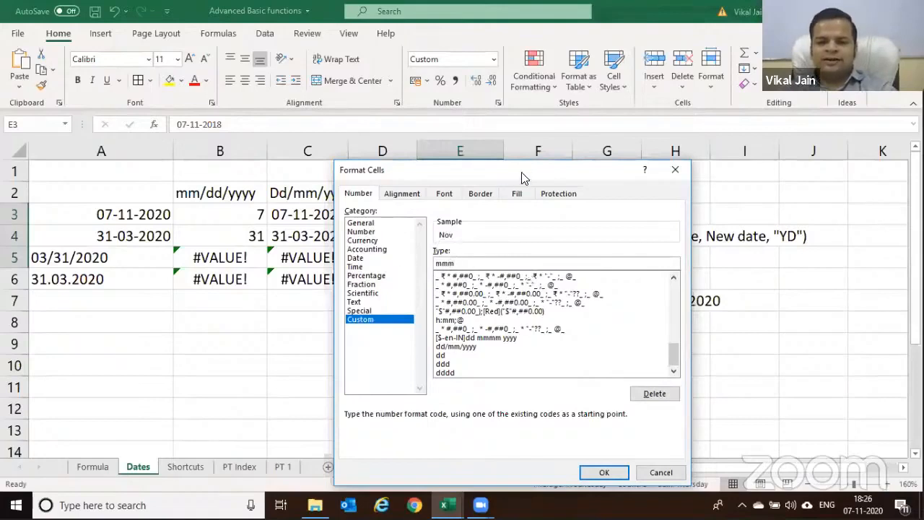
pyautogui.moveTo(523, 177); pyautogui.dragTo(526, 95)
pyautogui.write('m')
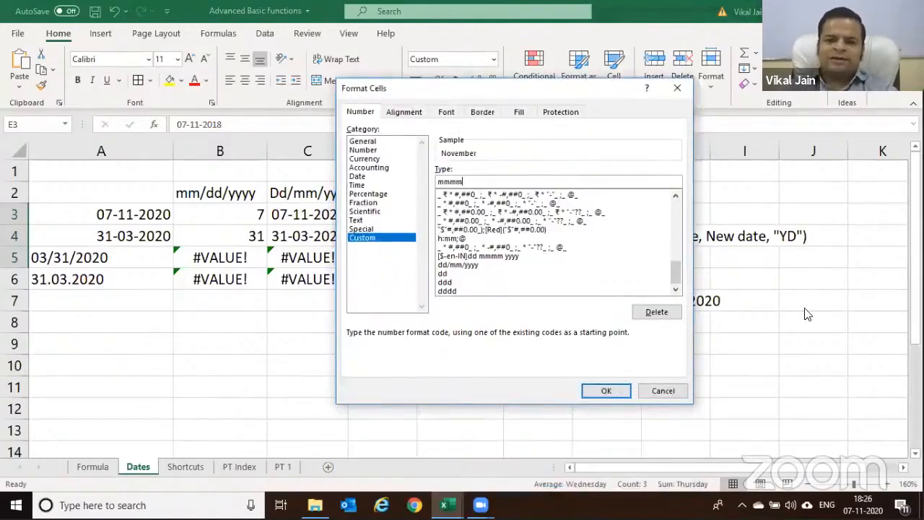
pyautogui.moveTo(596, 90); pyautogui.dragTo(597, 18)
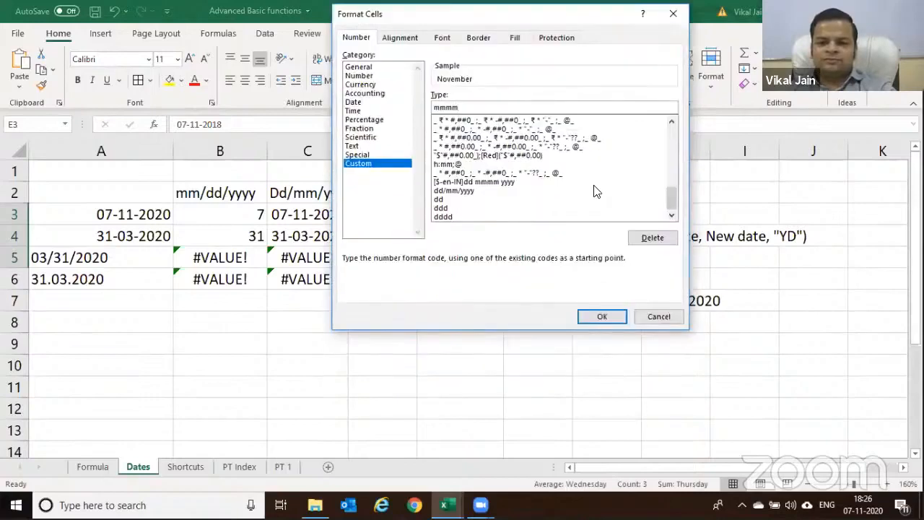
pyautogui.click(601, 317)
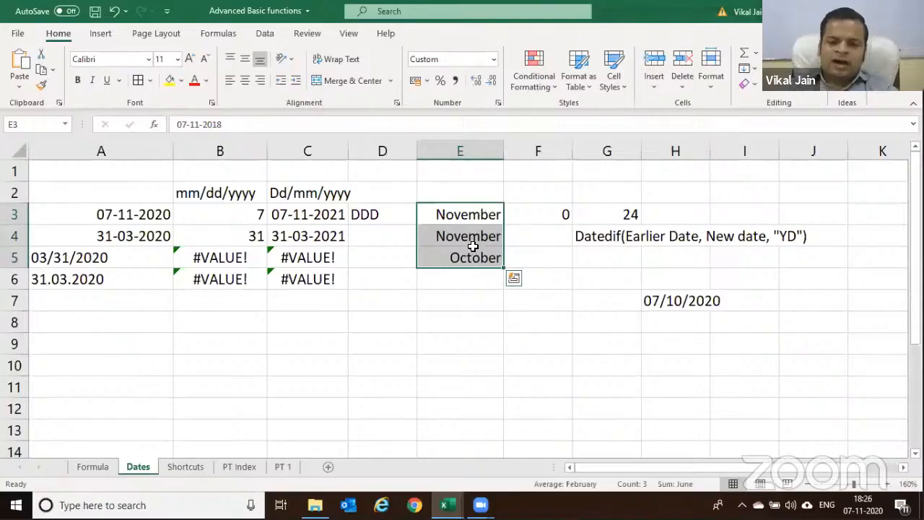
# Preview the "yyyy" year code (2018) in Format Cells without applying it
pyautogui.hotkey('ctrl', '1')
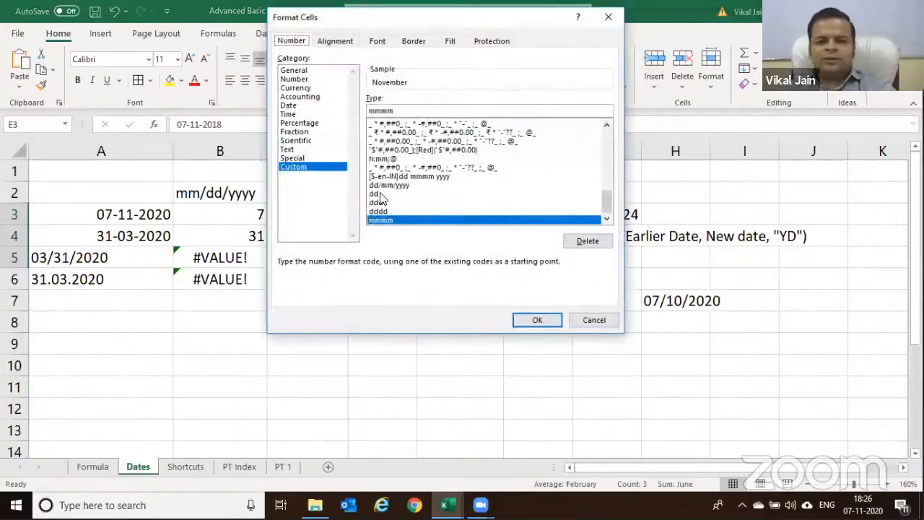
pyautogui.doubleClick(367, 110)
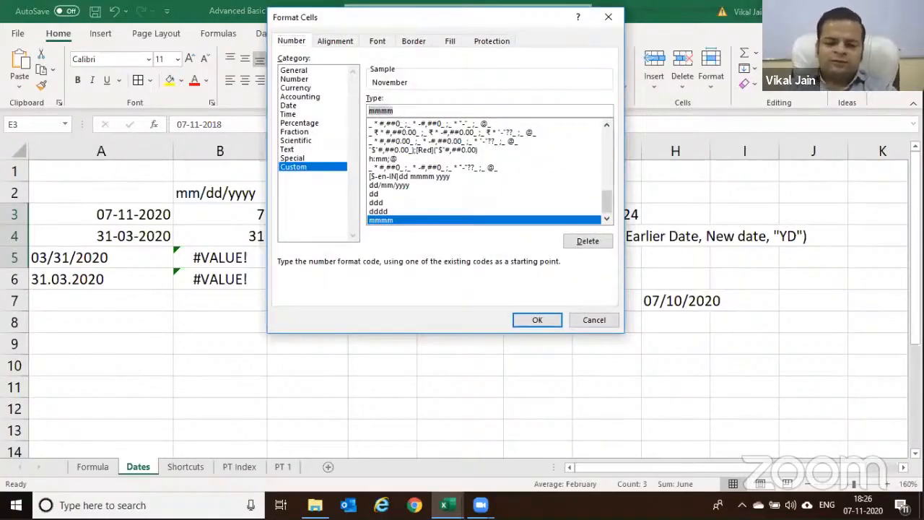
pyautogui.write('yyyy')
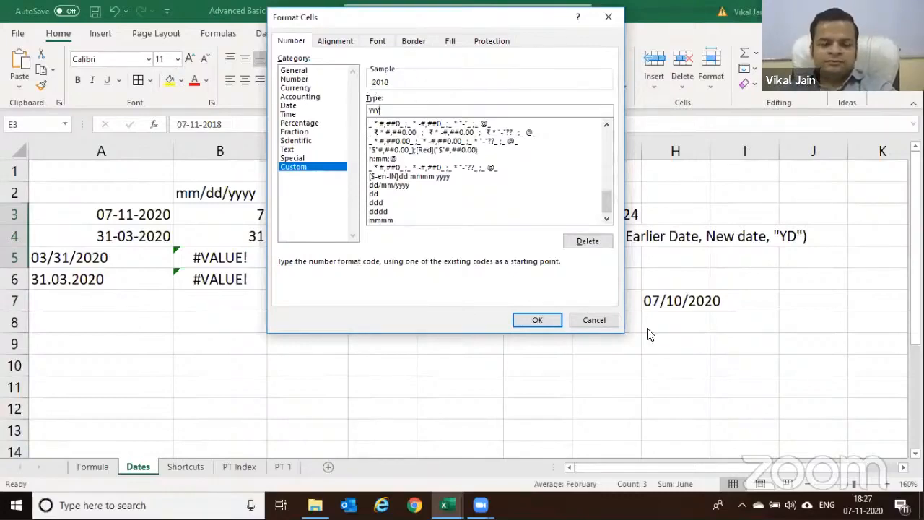
pyautogui.click(594, 320)
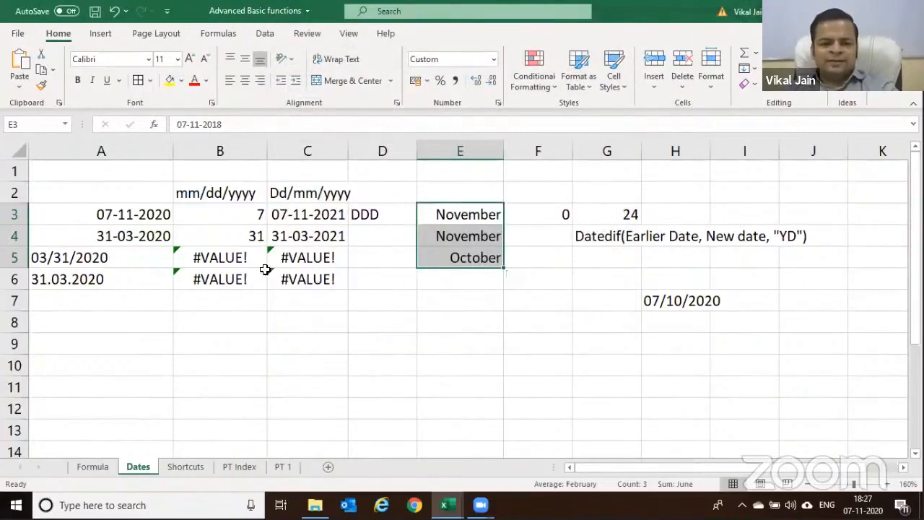
pyautogui.click(83, 258)
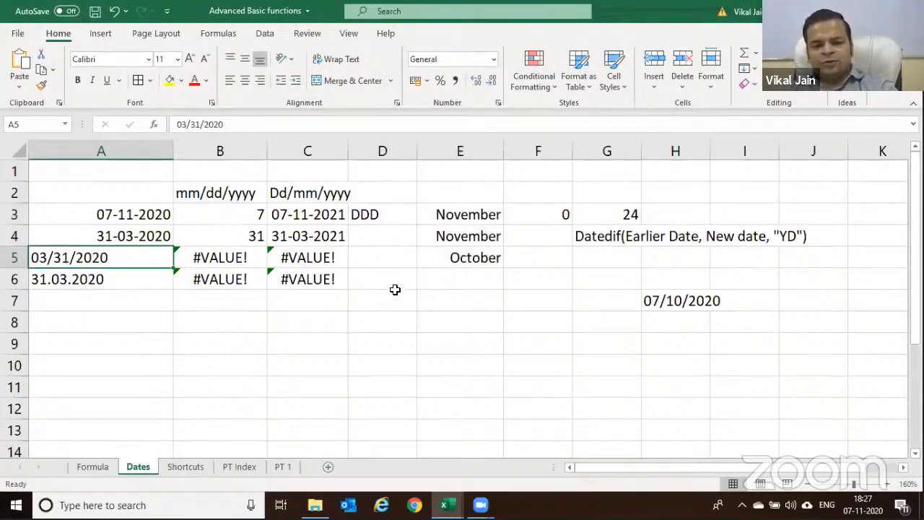
pyautogui.click(376, 265)
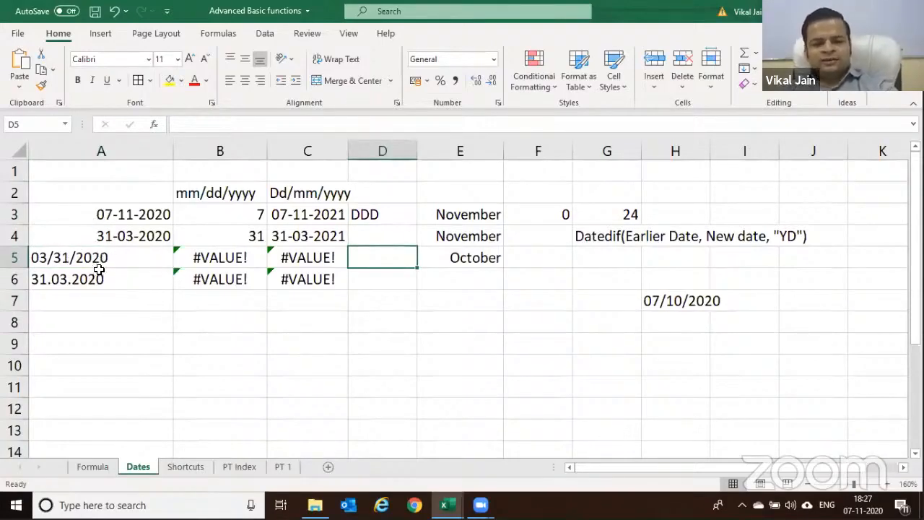
pyautogui.moveTo(471, 213); pyautogui.dragTo(475, 260)
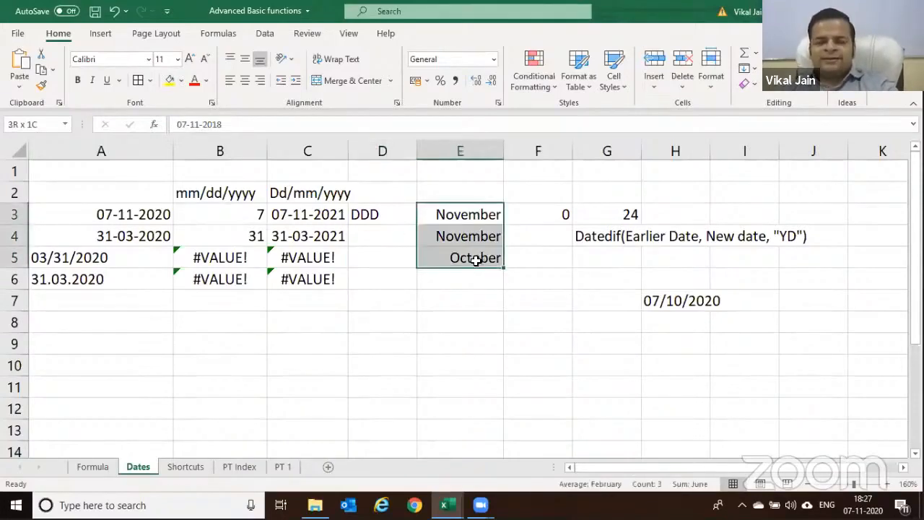
pyautogui.click(560, 215)
pyautogui.click(632, 214)
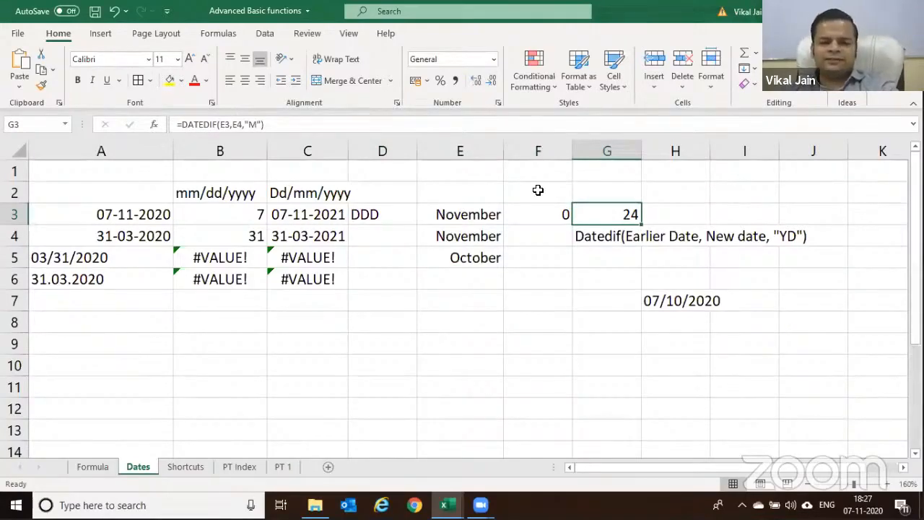
pyautogui.click(98, 209)
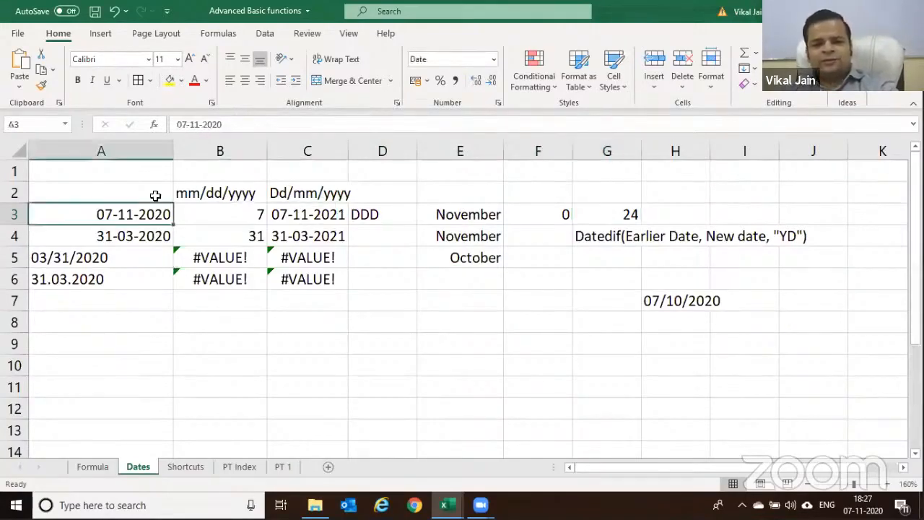
pyautogui.click(261, 215)
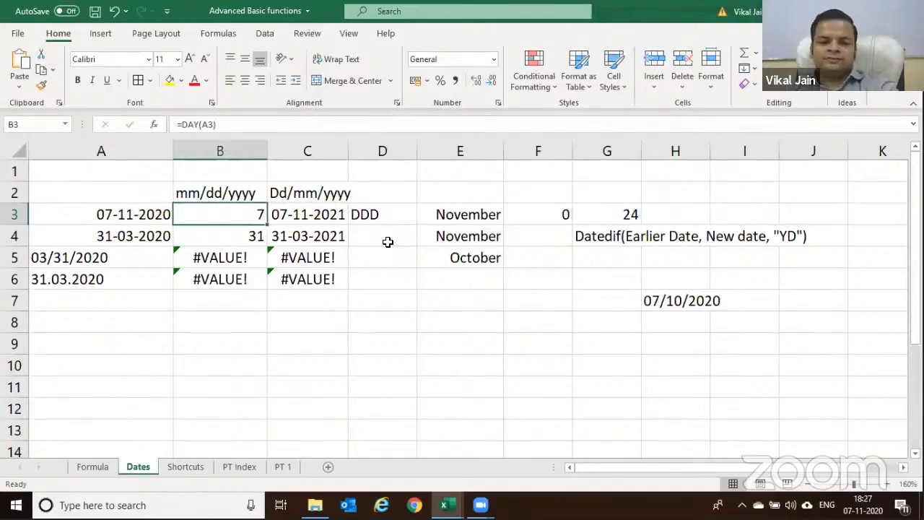
pyautogui.scroll(-2, 383, 242)
pyautogui.scroll(1, 394, 249)
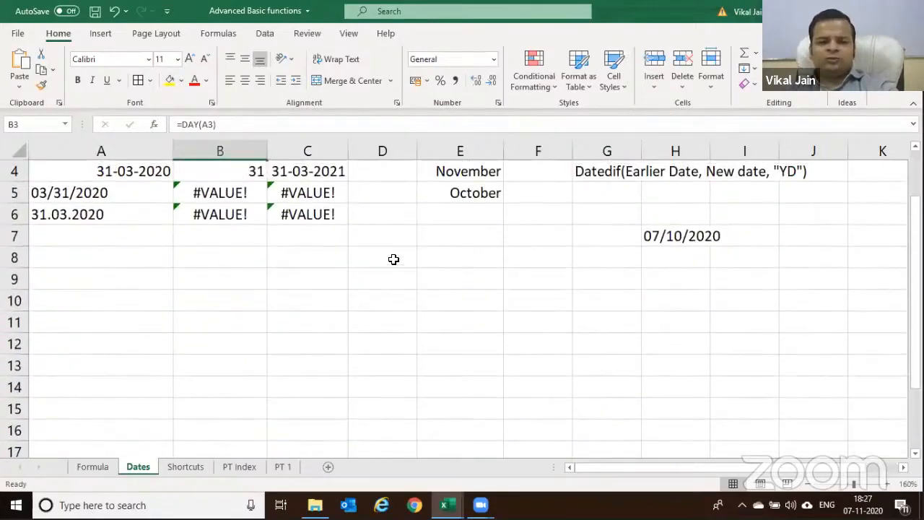
pyautogui.click(394, 259)
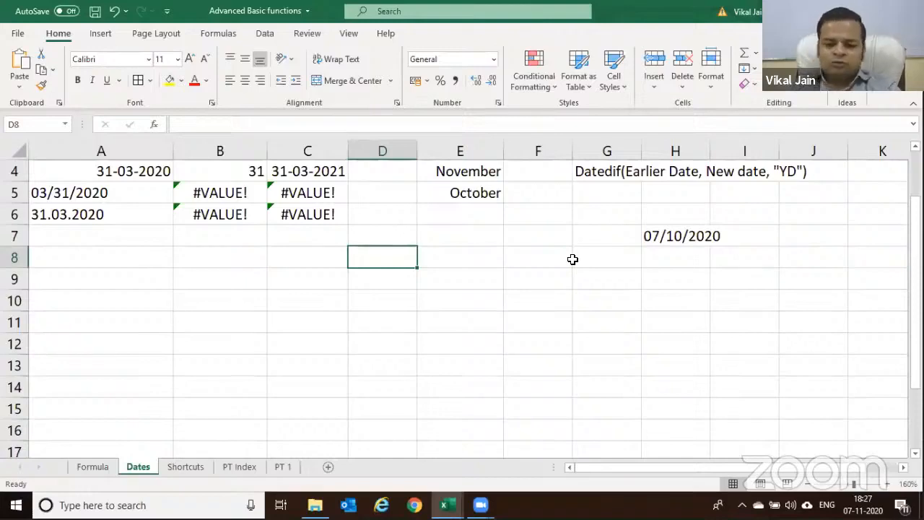
# Enter the start date 04/10/2020 in C8 and today's date in D8
pyautogui.write('=today')
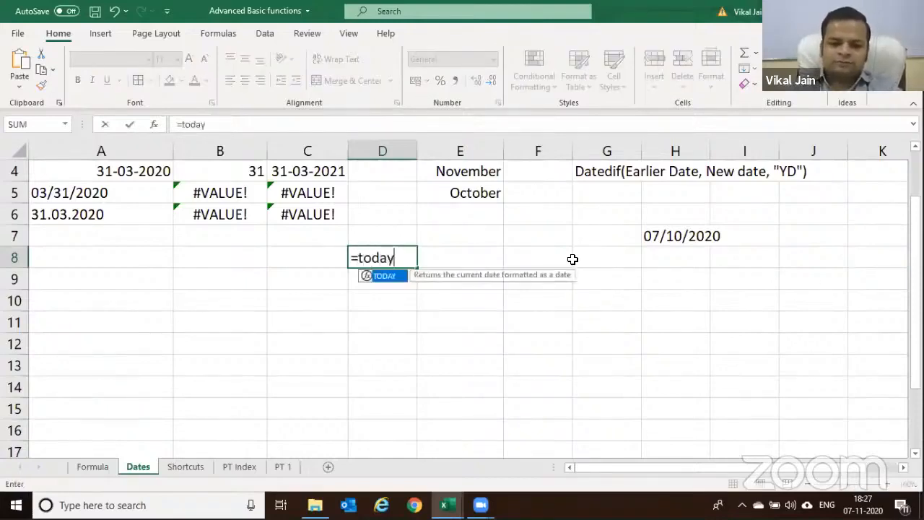
pyautogui.write('()')
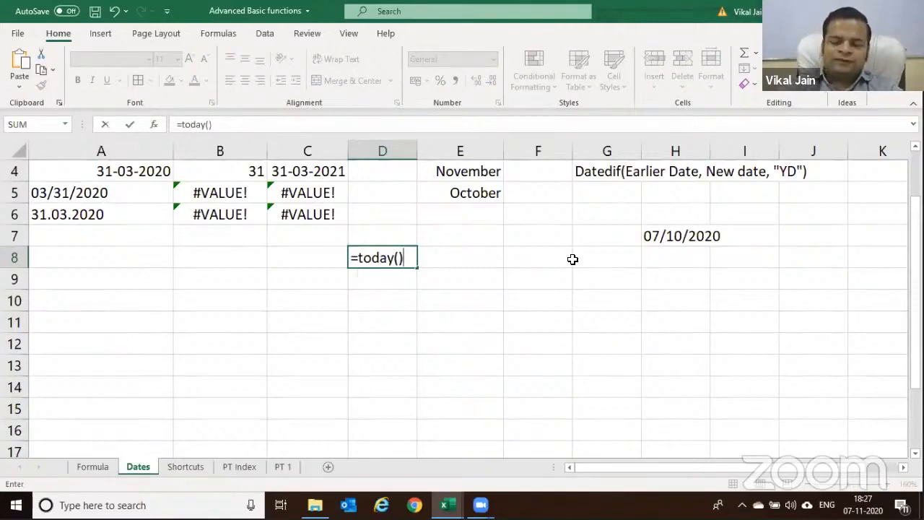
pyautogui.press('Escape')
pyautogui.press('Left')
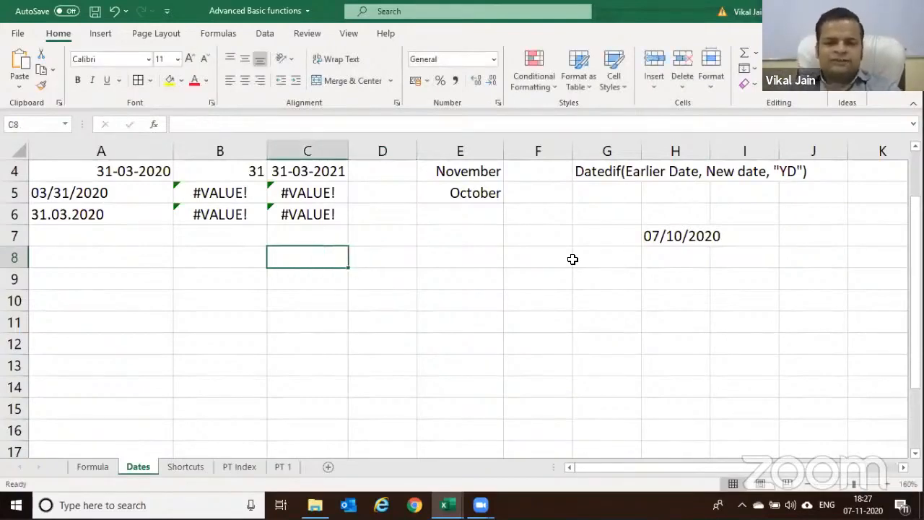
pyautogui.hotkey('ctrl', ';')
pyautogui.press('Escape')
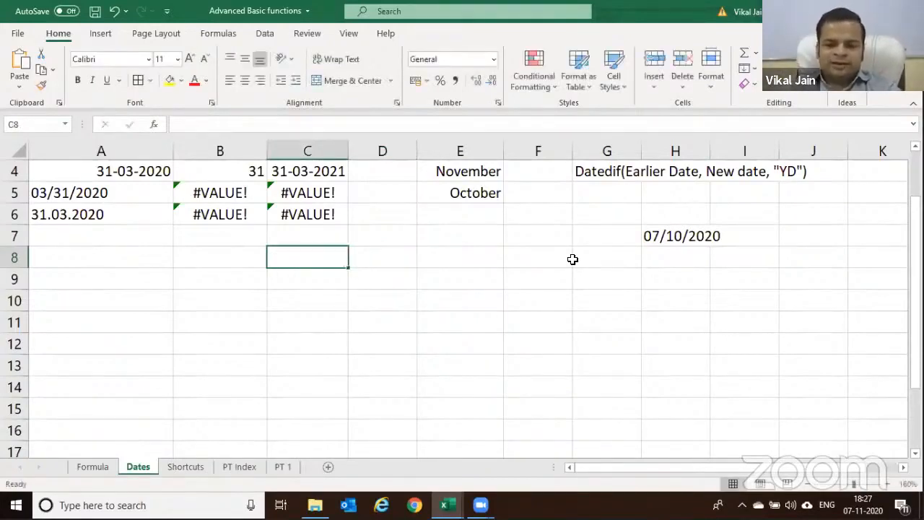
pyautogui.write('04/10/2020')
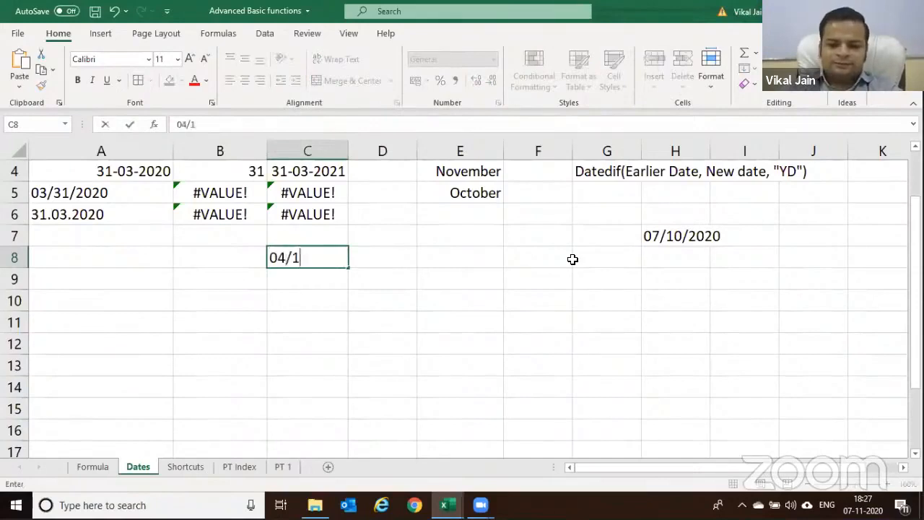
pyautogui.press('Return')
pyautogui.press('Up')
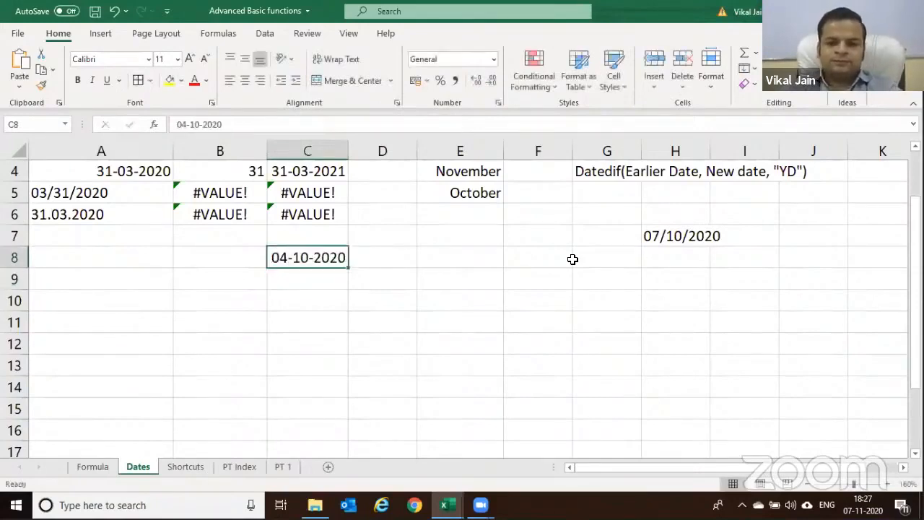
pyautogui.press('Right')
pyautogui.hotkey('ctrl', ';')
pyautogui.press('Return')
# Compute the 34-day gap in E8 with =D8-C8
pyautogui.press('Up')
pyautogui.press('Right')
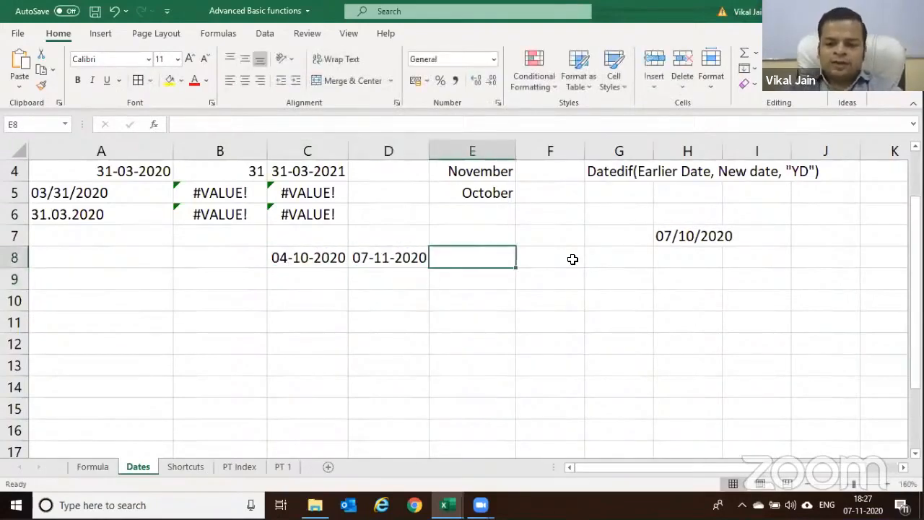
pyautogui.write('=')
pyautogui.press('Left')
pyautogui.write('-')
pyautogui.press('Left')
pyautogui.press('Left')
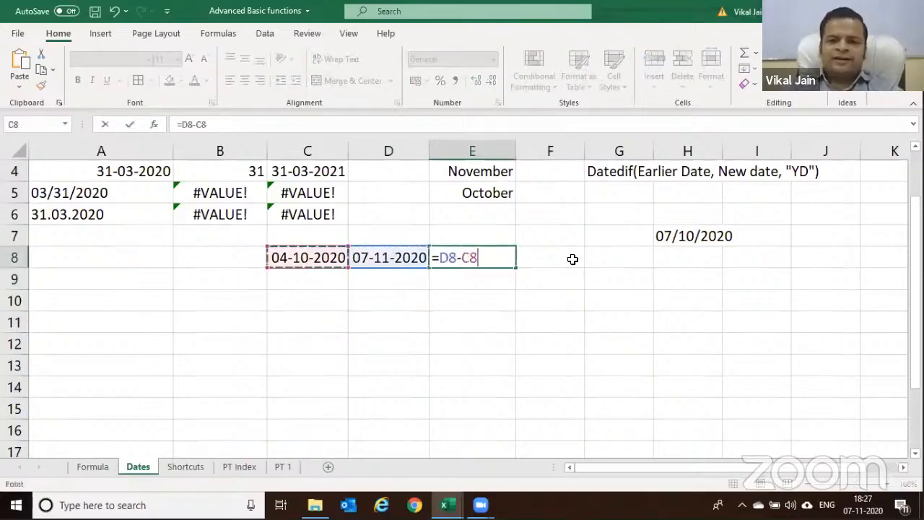
pyautogui.press('Return')
# Calculate 10% interest on 5000 in F8 with =E8*5000*10%/365, giving 46.5753
pyautogui.press('Up')
pyautogui.press('Right')
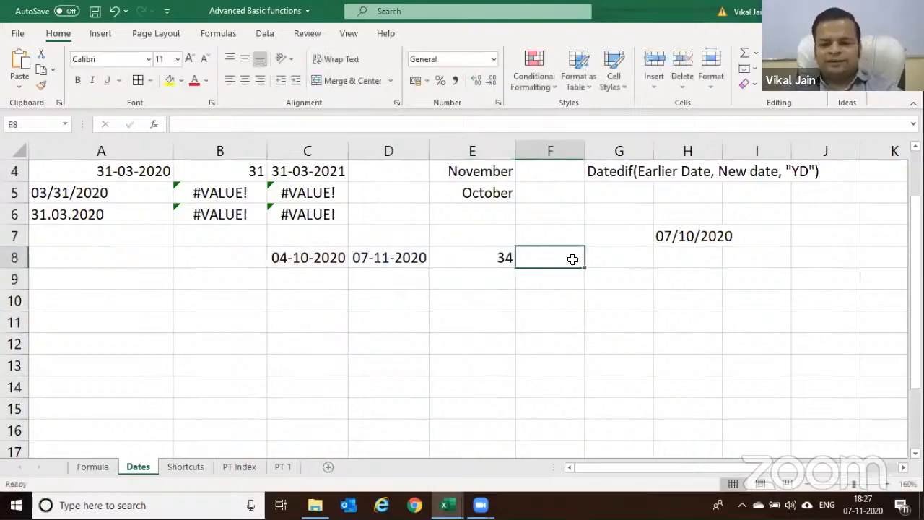
pyautogui.write('=')
pyautogui.press('Left')
pyautogui.write('*5')
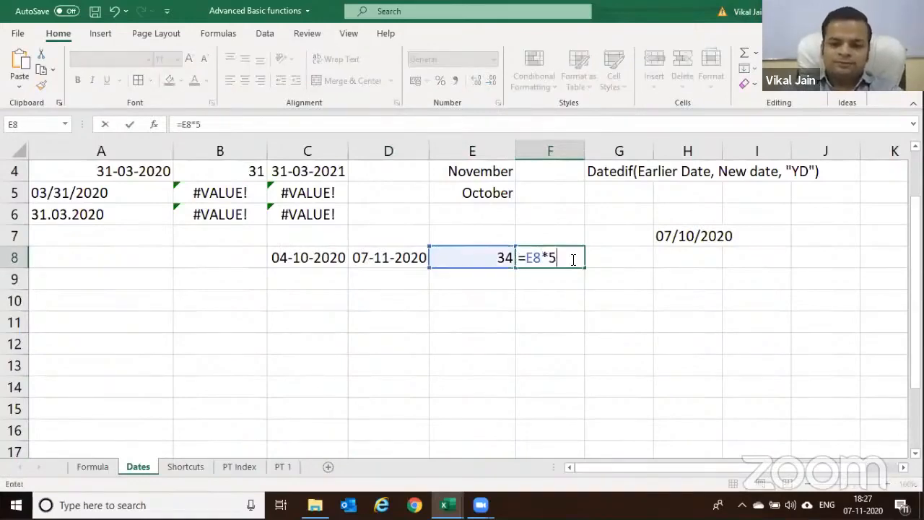
pyautogui.write('000*10')
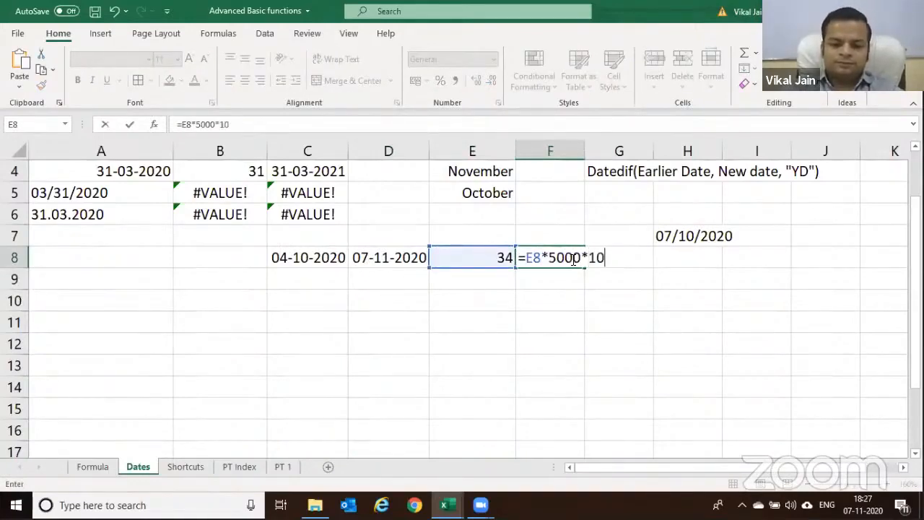
pyautogui.write('/365')
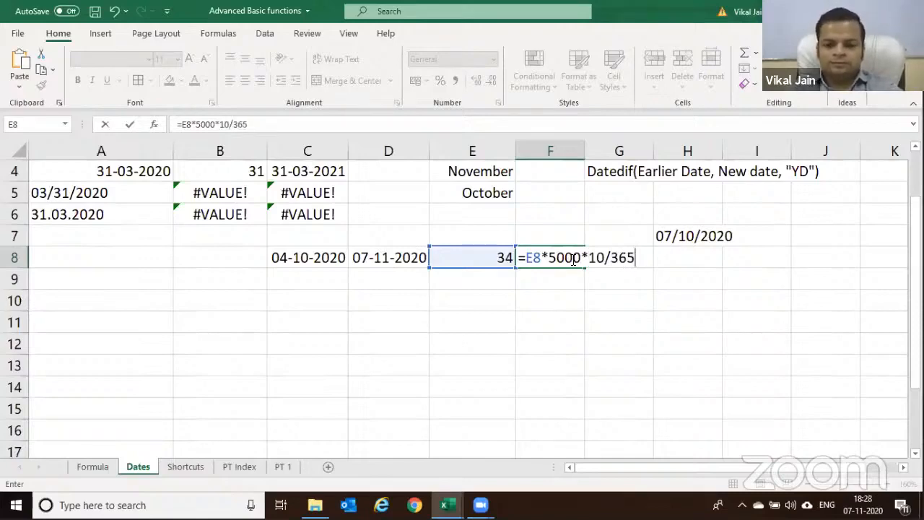
pyautogui.press('Return')
pyautogui.click(571, 258)
pyautogui.doubleClick(589, 263)
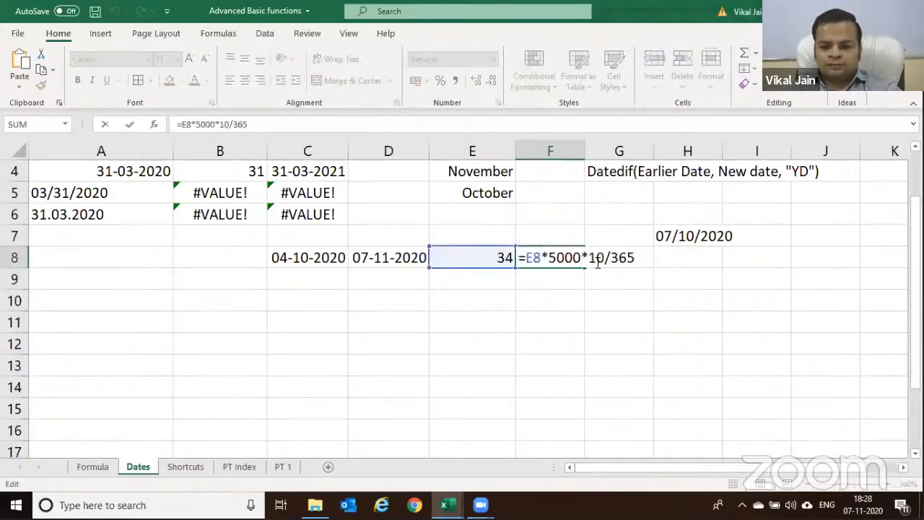
pyautogui.click(609, 259)
pyautogui.write('%')
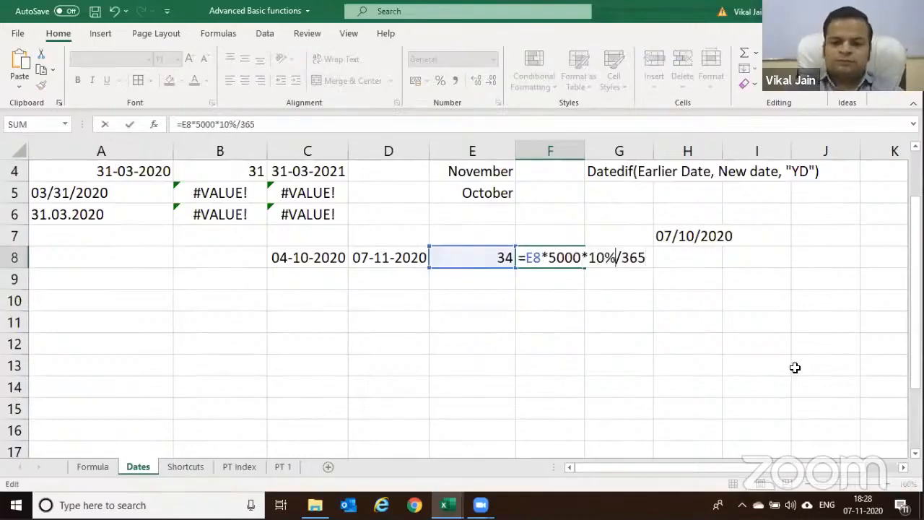
pyautogui.press('Return')
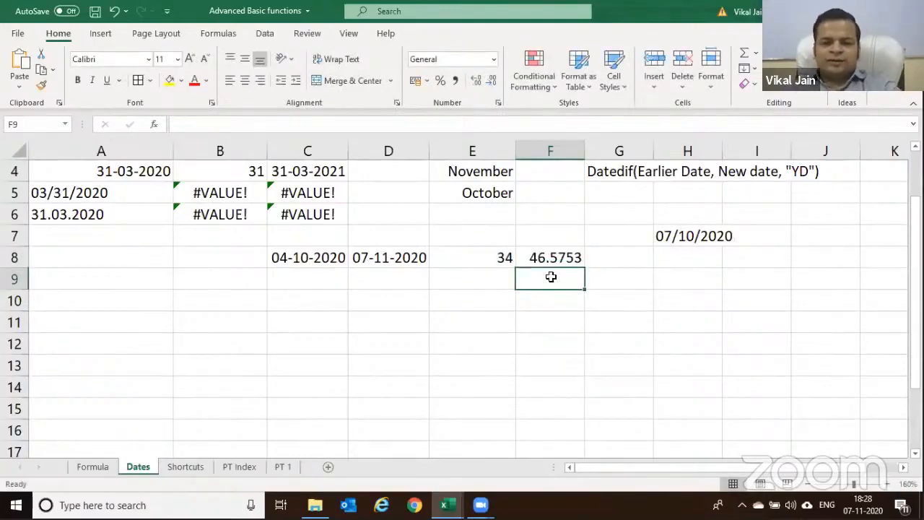
pyautogui.press('Up')
pyautogui.click(368, 262)
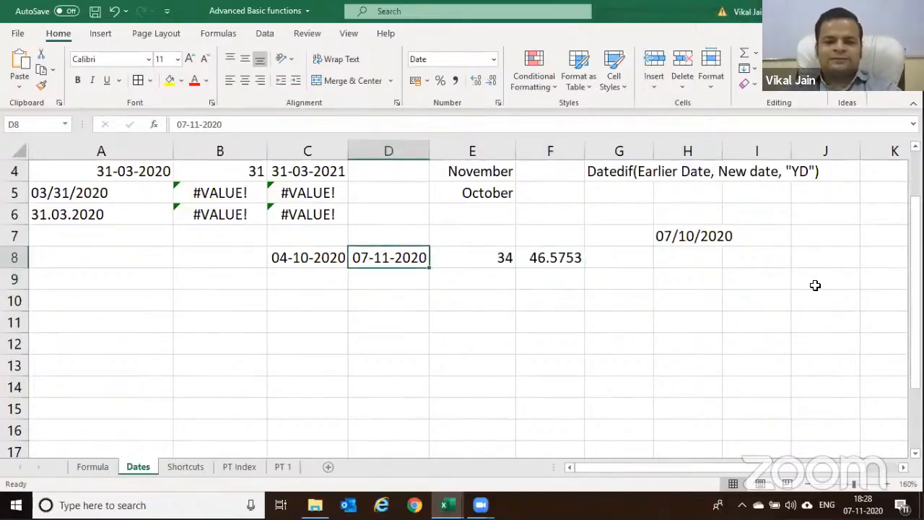
pyautogui.press('F2')
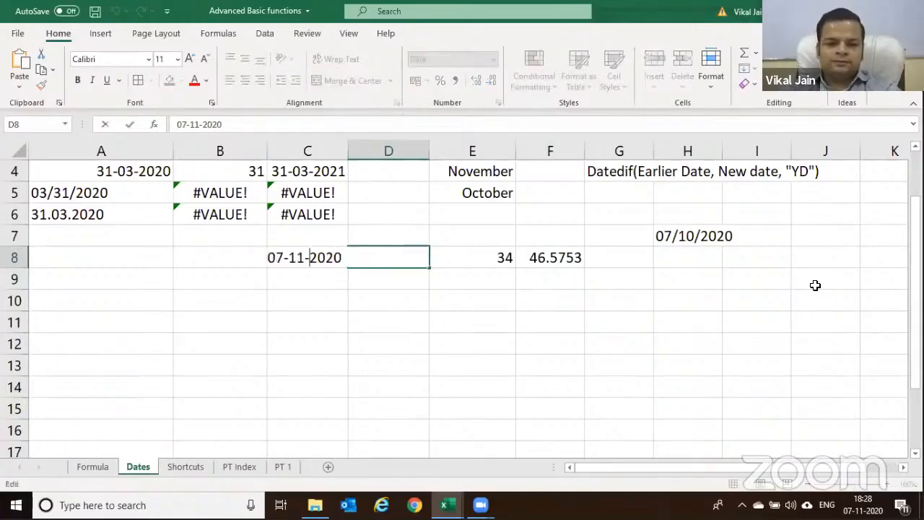
pyautogui.press('BackSpace')
pyautogui.write('8')
pyautogui.press('Return')
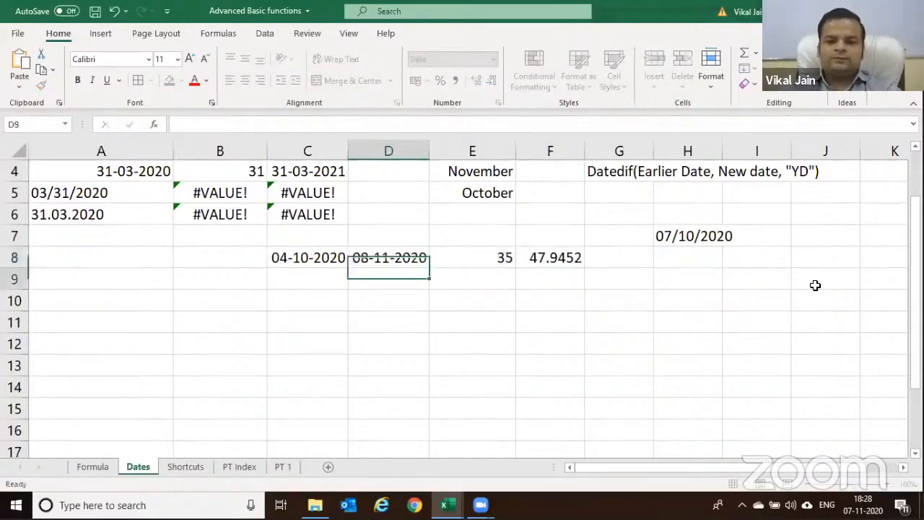
pyautogui.click(382, 261)
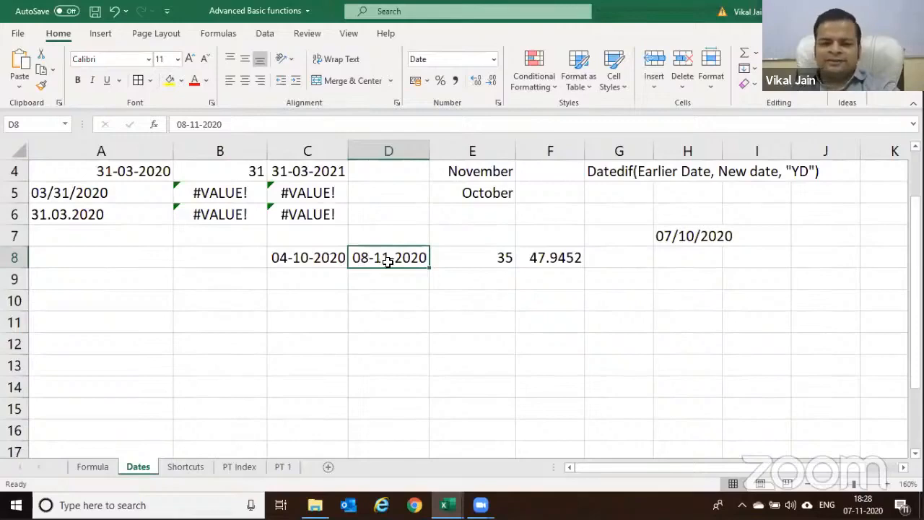
pyautogui.write('=tod')
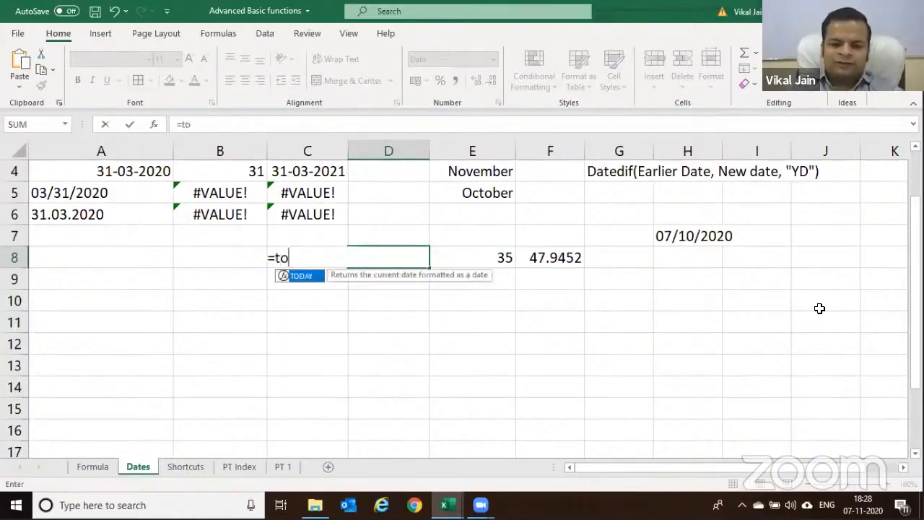
pyautogui.press('Tab')
pyautogui.write(')')
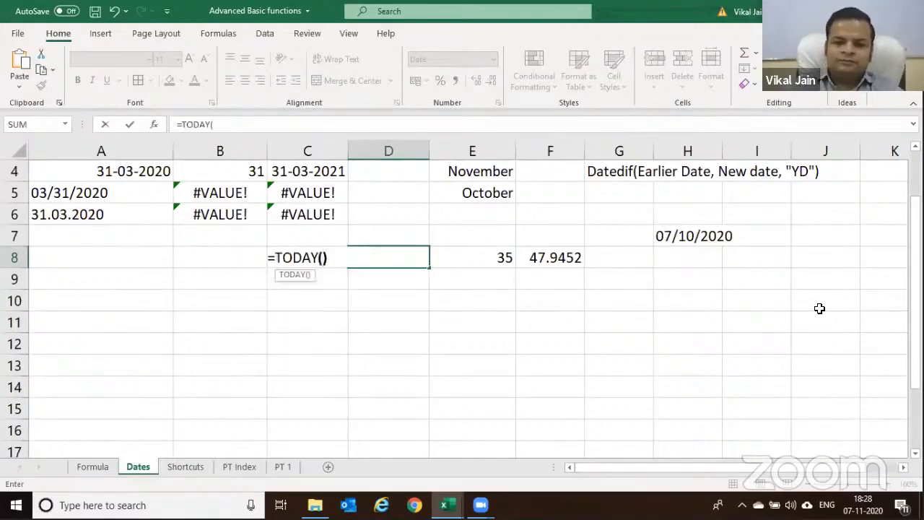
pyautogui.press('Return')
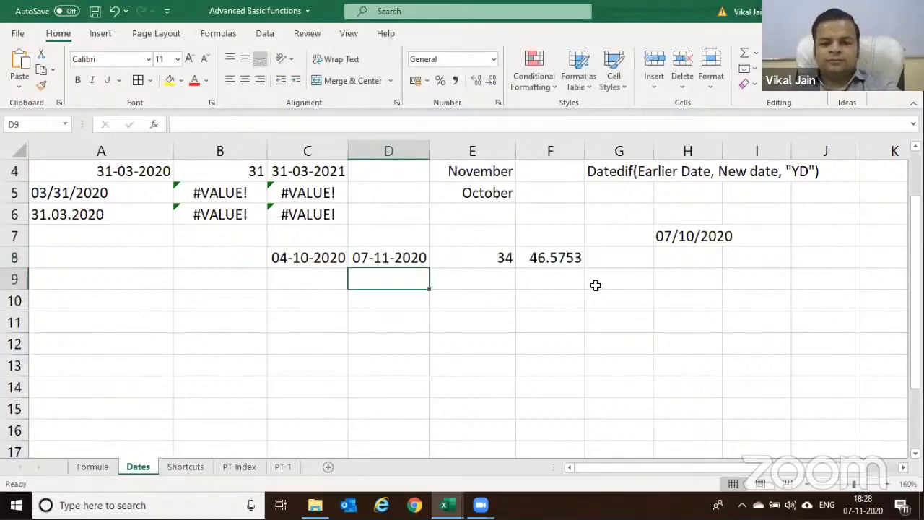
pyautogui.click(399, 260)
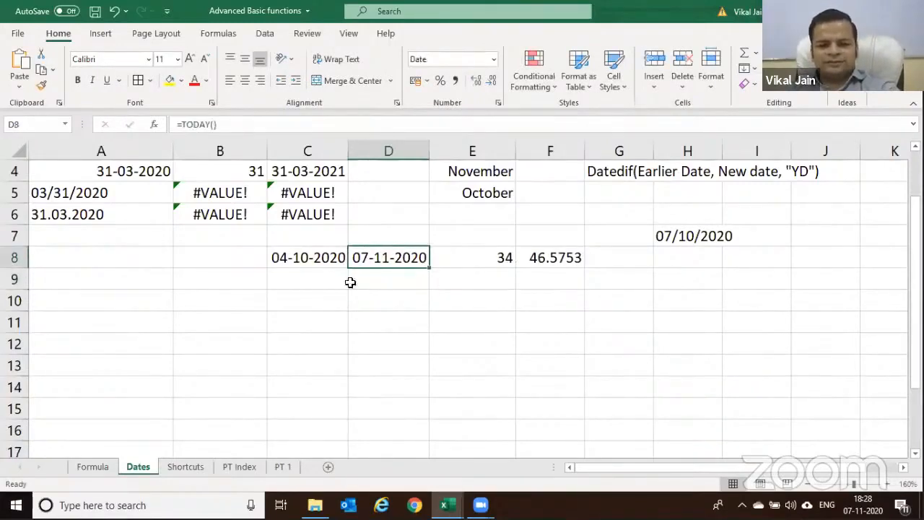
pyautogui.press('F2')
pyautogui.press('Escape')
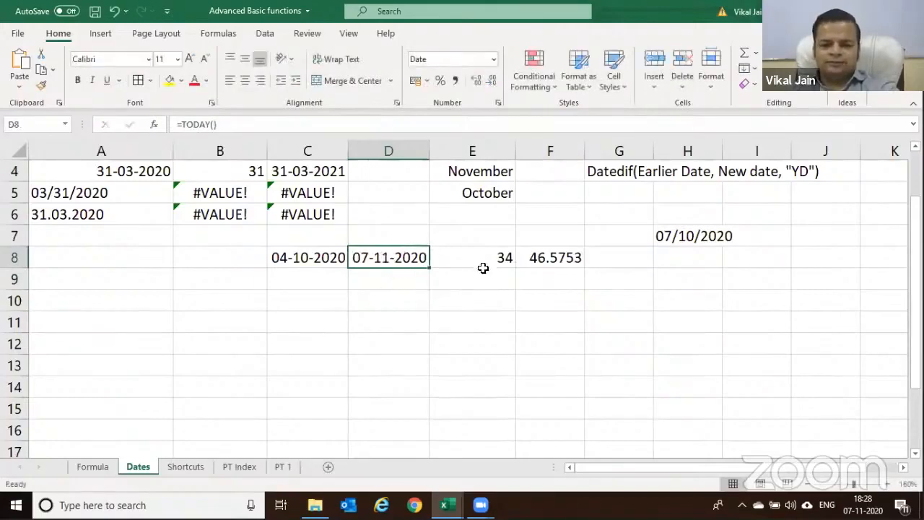
pyautogui.click(541, 260)
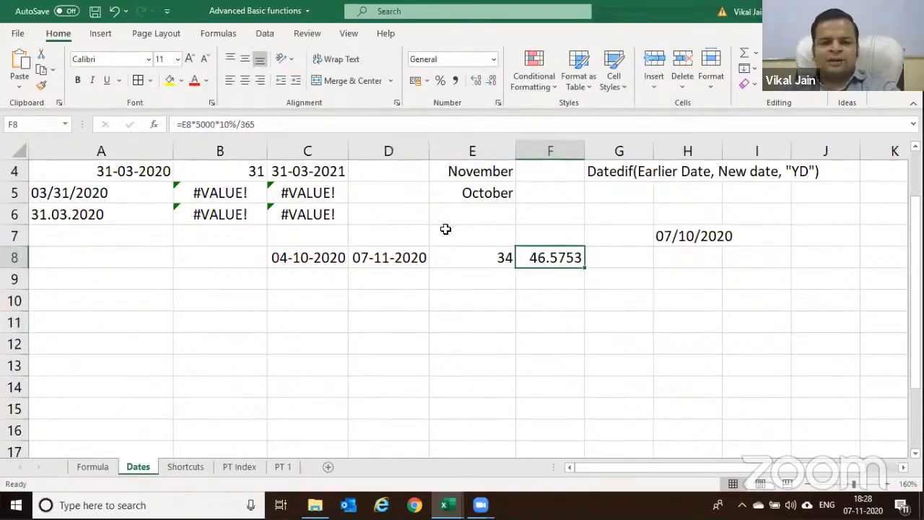
pyautogui.click(394, 255)
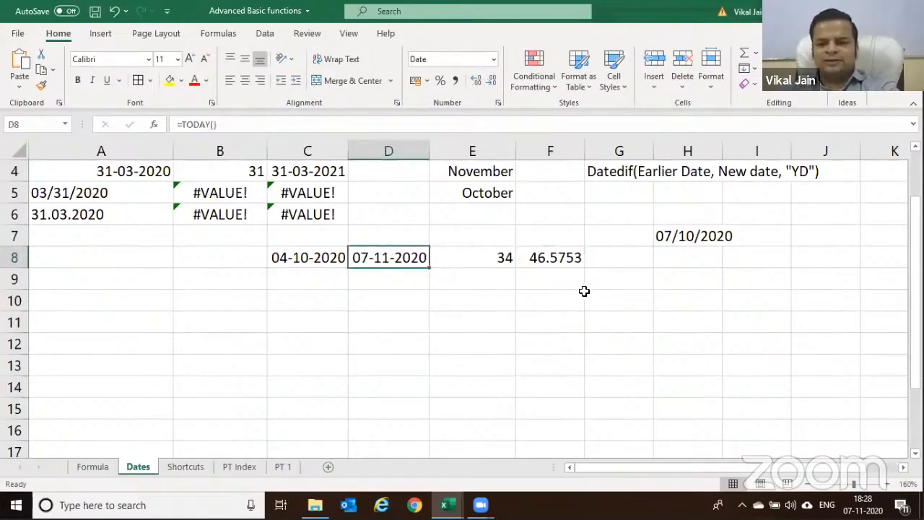
pyautogui.scroll(1, 584, 291)
pyautogui.scroll(-2, 584, 291)
pyautogui.scroll(1, 585, 291)
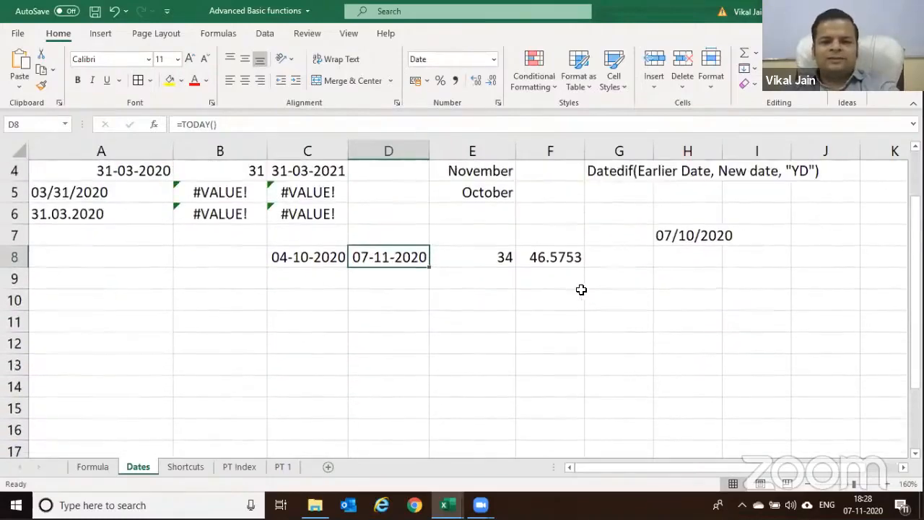
pyautogui.scroll(1, 581, 289)
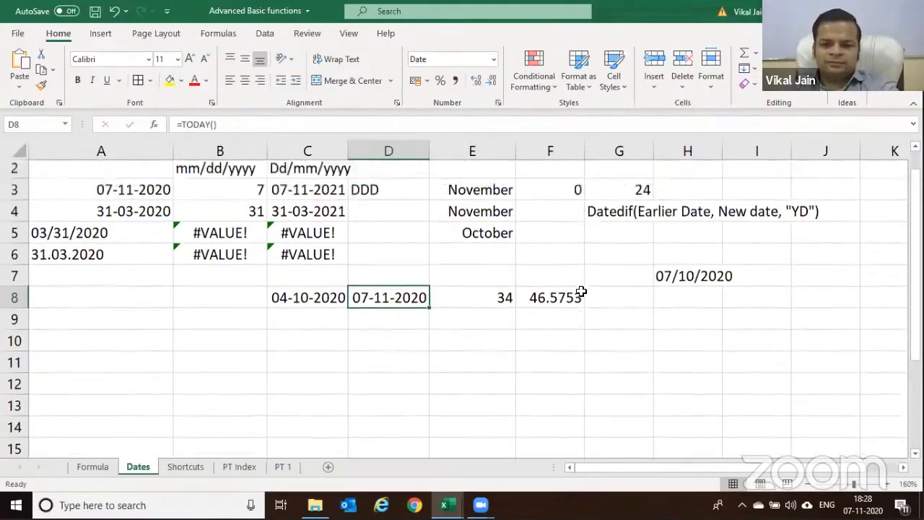
pyautogui.scroll(-1, 582, 290)
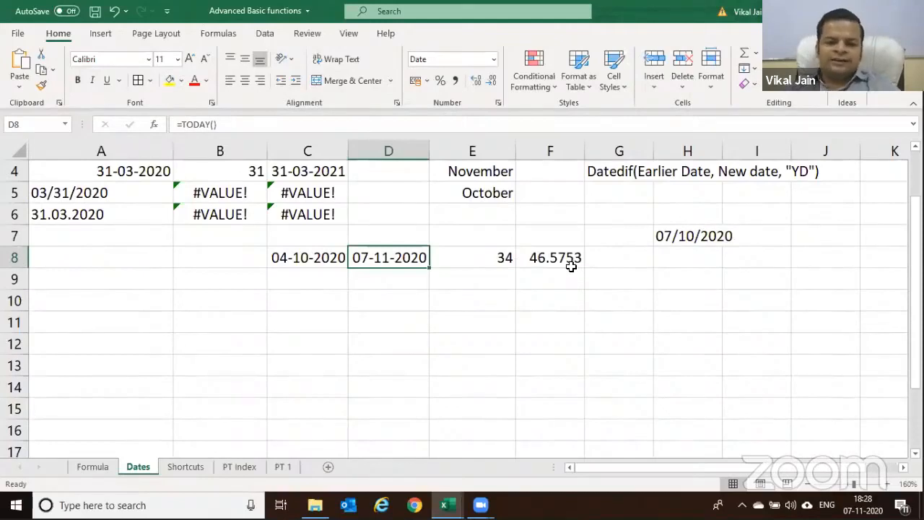
pyautogui.scroll(1, 560, 249)
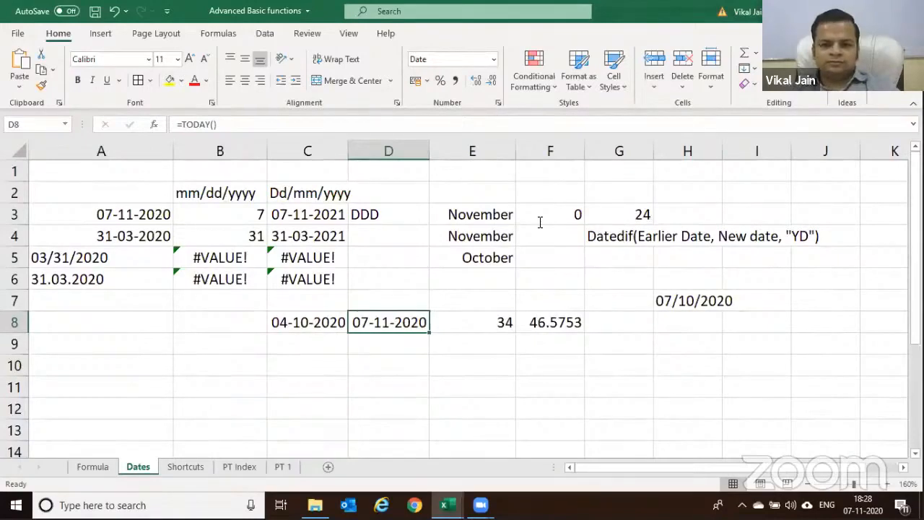
pyautogui.click(511, 133)
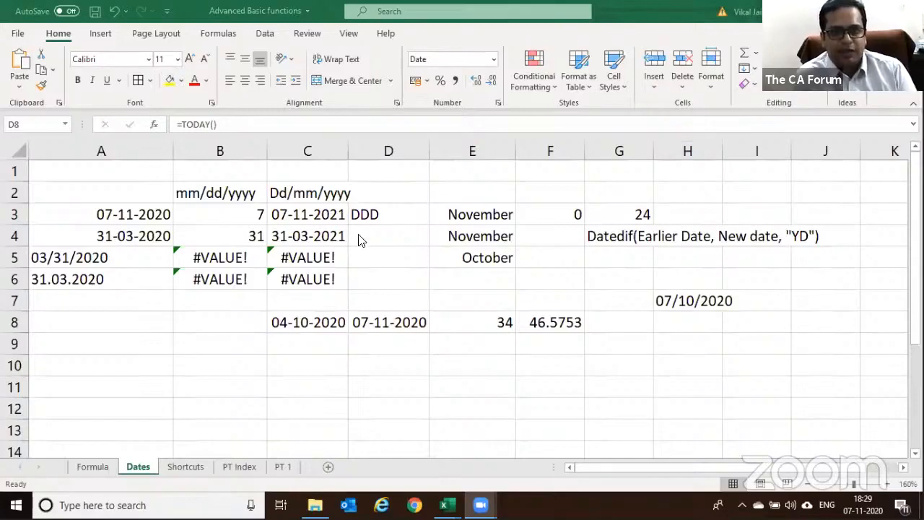
# Open RCO WITH GST 2A 2018-19 - Copy from the GST-2a folder in File Explorer
pyautogui.hotkey('alt', 'Tab')
pyautogui.hotkey('alt', 'Tab')
pyautogui.hotkey('alt', 'Tab')
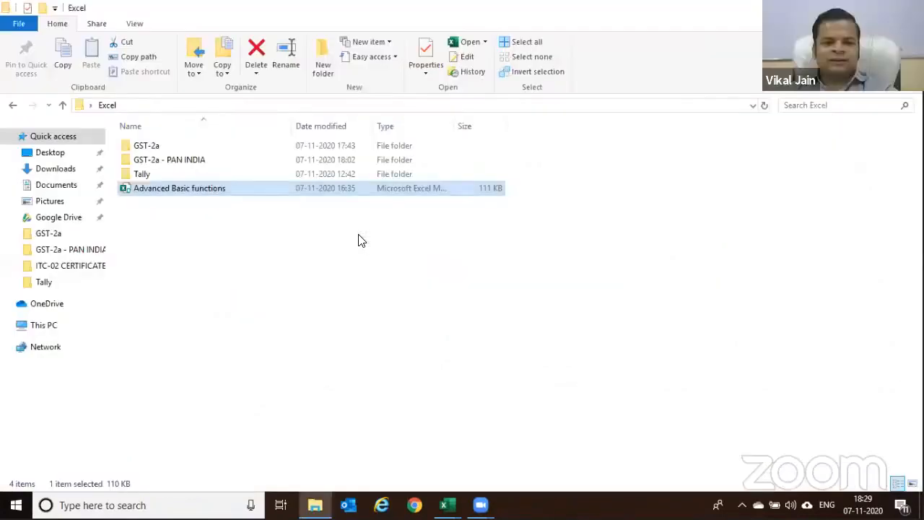
pyautogui.doubleClick(182, 149)
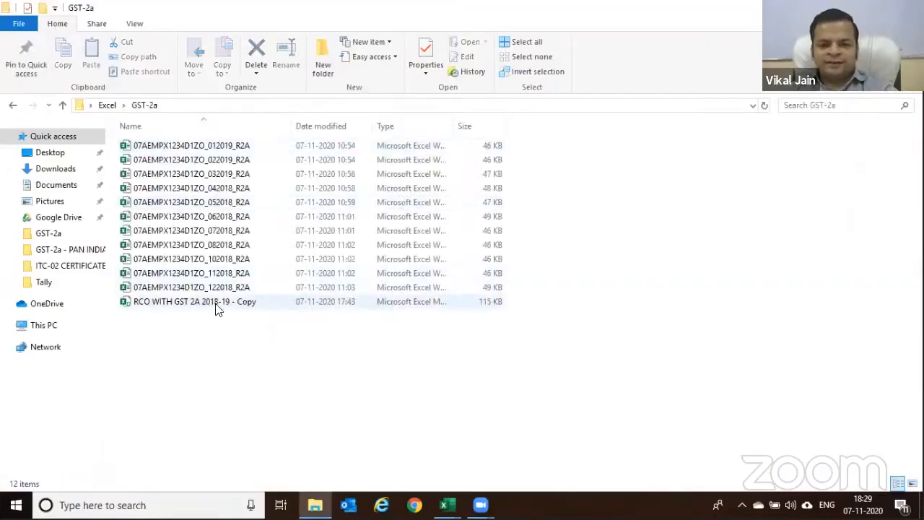
pyautogui.click(223, 307)
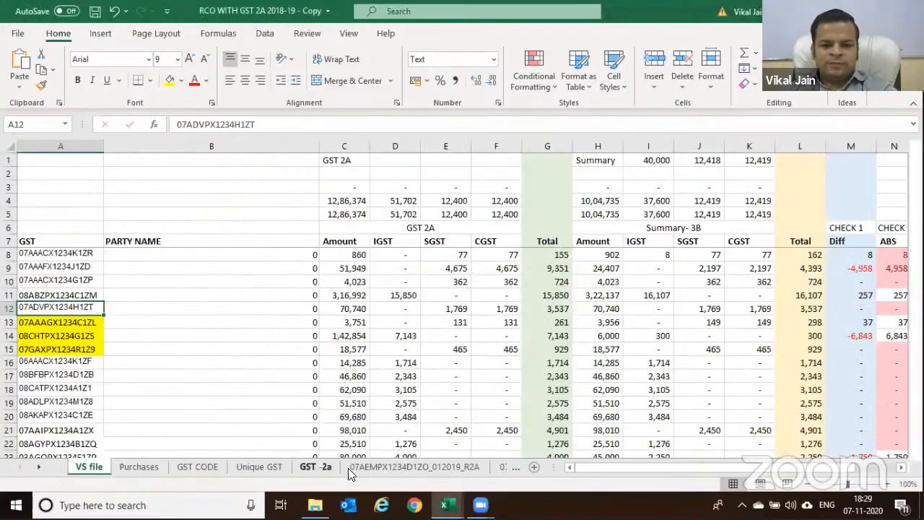
# Group only the imported R2A sheets, excluding Unique GST, GST CODE, Purchases and VS file, and delete them
pyautogui.rightClick(322, 463)
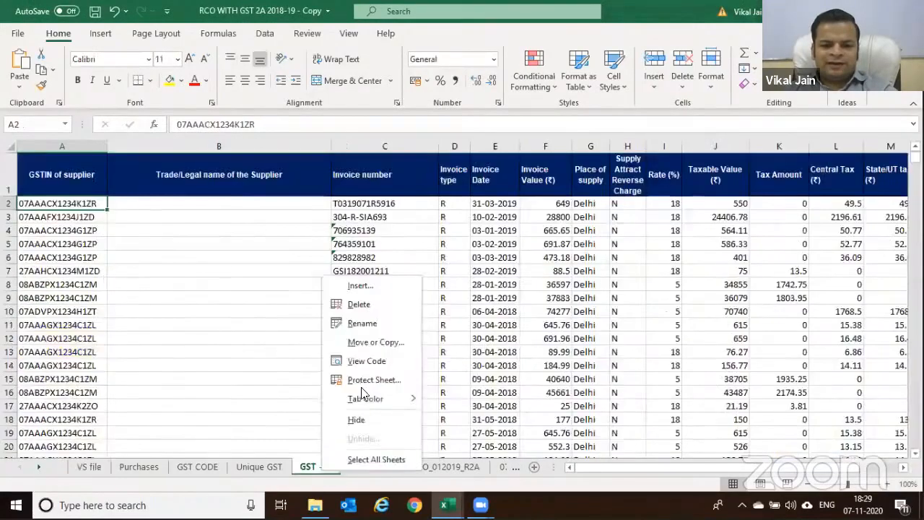
pyautogui.click(361, 460)
pyautogui.click(369, 467)
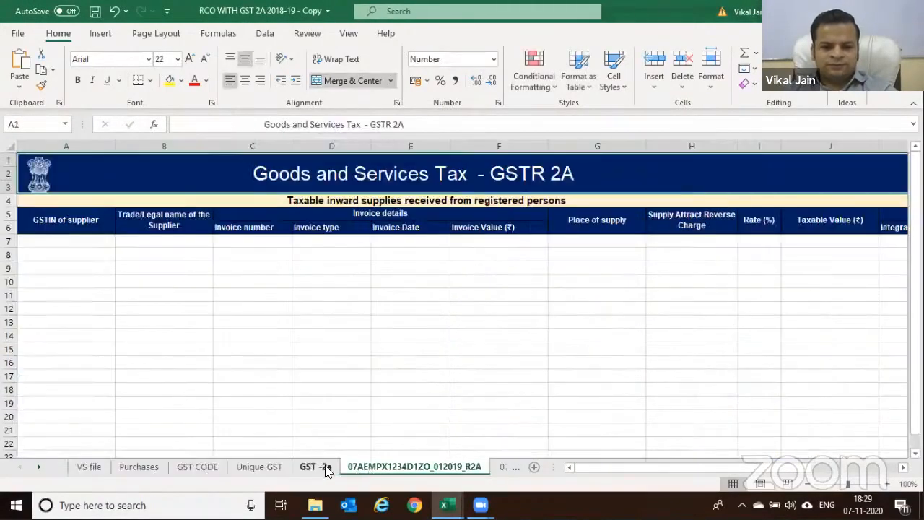
pyautogui.rightClick(355, 468)
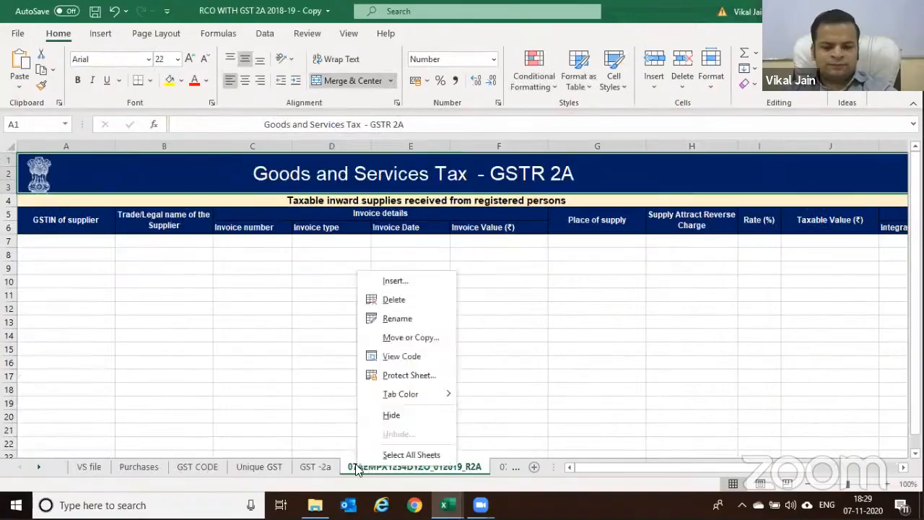
pyautogui.click(393, 452)
pyautogui.keyDown('ctrl'); pyautogui.click(268, 469); pyautogui.keyUp('ctrl')
pyautogui.keyDown('ctrl'); pyautogui.click(178, 467); pyautogui.keyUp('ctrl')
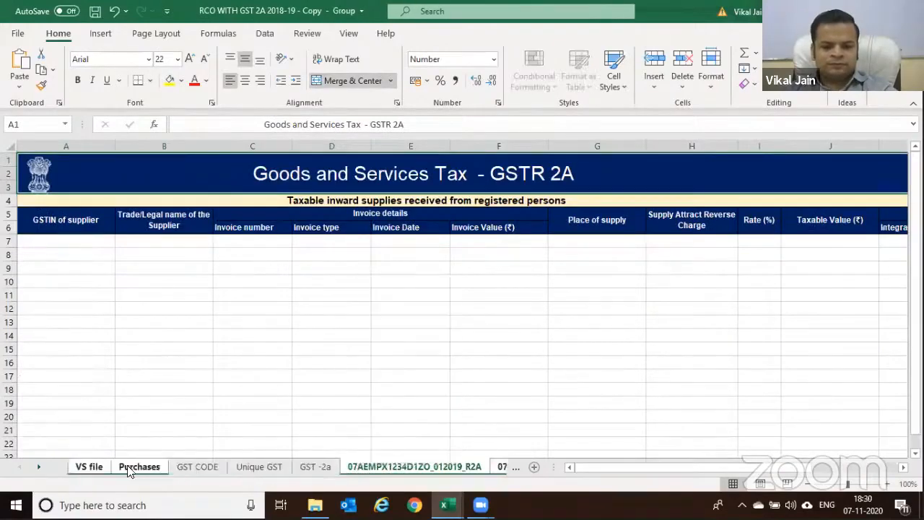
pyautogui.keyDown('ctrl'); pyautogui.click(128, 467); pyautogui.keyUp('ctrl')
pyautogui.keyDown('ctrl'); pyautogui.click(94, 454); pyautogui.keyUp('ctrl')
pyautogui.keyDown('ctrl'); pyautogui.click(83, 465); pyautogui.keyUp('ctrl')
pyautogui.rightClick(409, 465)
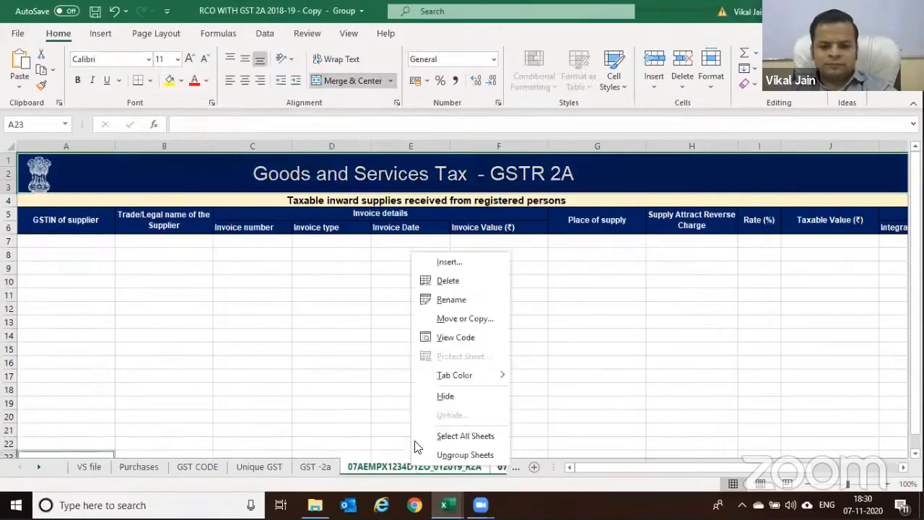
pyautogui.click(442, 281)
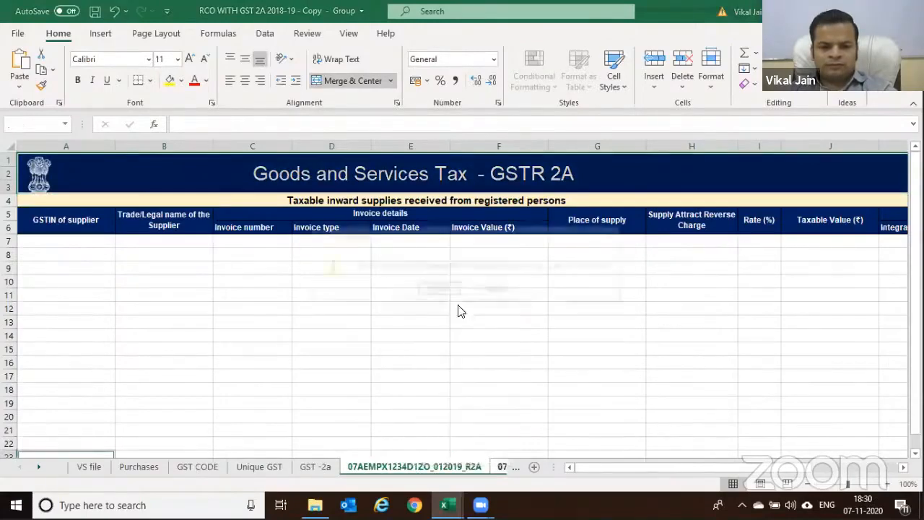
pyautogui.click(438, 288)
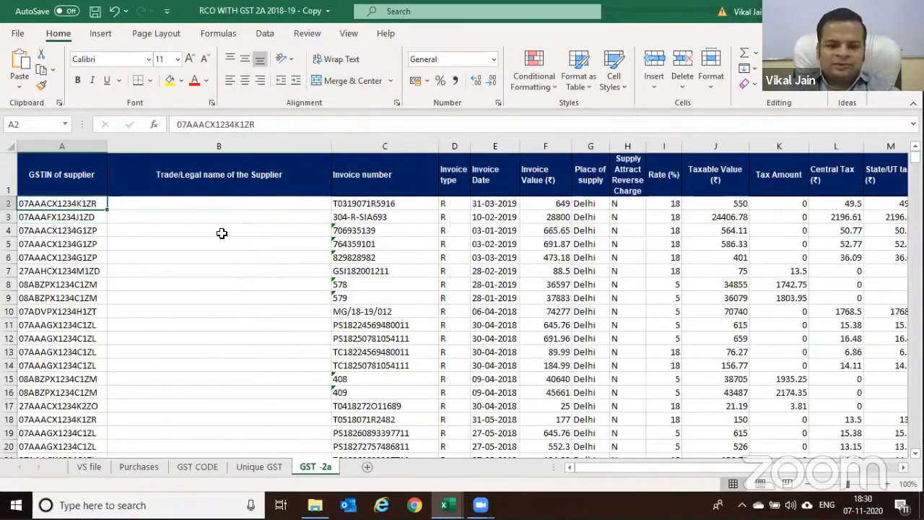
# Clear all data rows on GST -2a, leaving the headers
pyautogui.hotkey('ctrl', 'shift', 'End')
pyautogui.press('Delete')
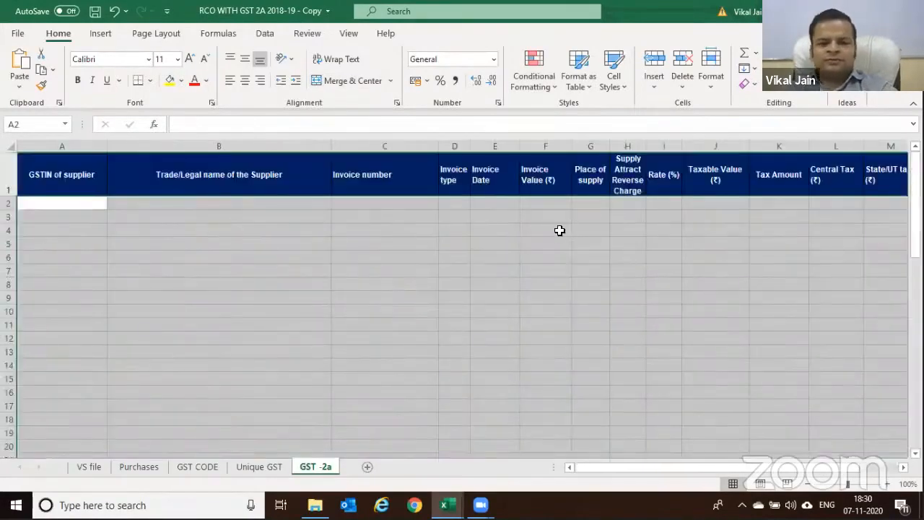
pyautogui.click(557, 244)
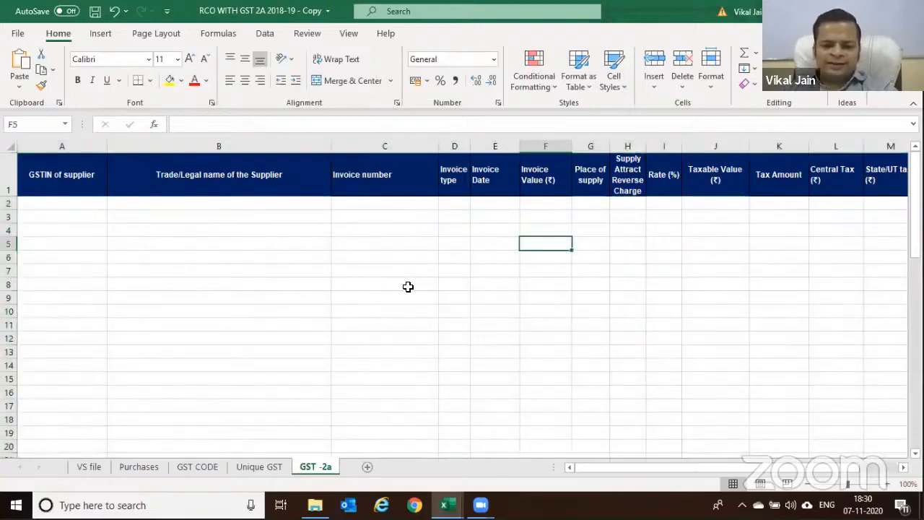
# Open the VBA editor with Alt+F11 and select the folder path on Module1's directory line
pyautogui.hotkey('alt', 'F11')
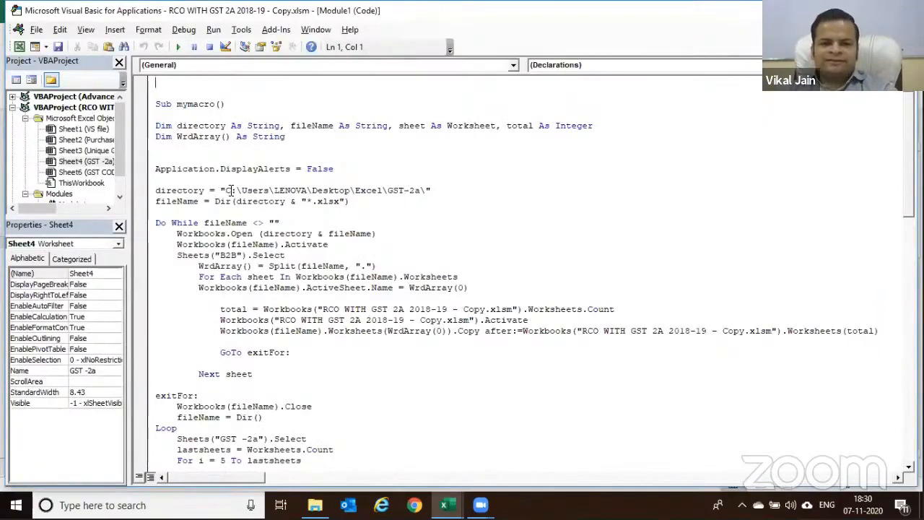
pyautogui.moveTo(228, 190); pyautogui.dragTo(413, 189)
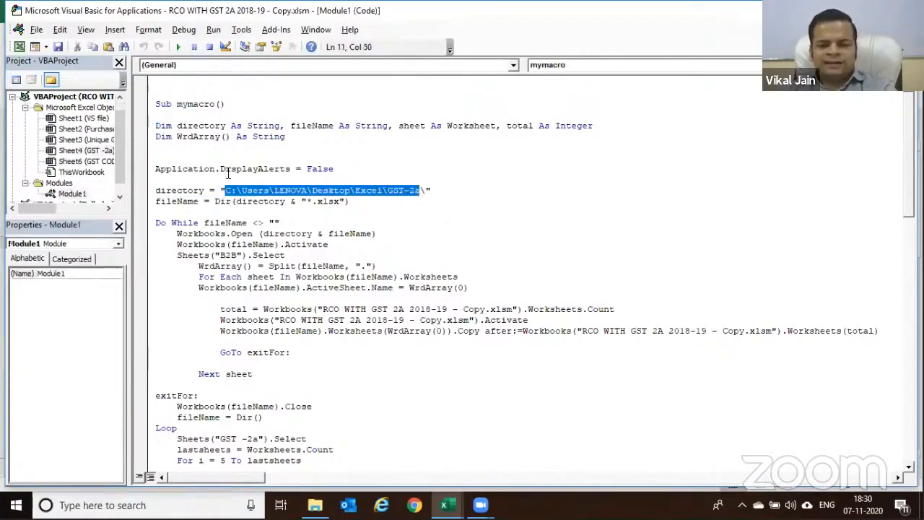
pyautogui.hotkey('alt', 'Tab')
pyautogui.hotkey('alt', 'Tab')
pyautogui.hotkey('alt', 'Tab')
pyautogui.hotkey('alt', 'Tab')
pyautogui.hotkey('alt', 'Tab')
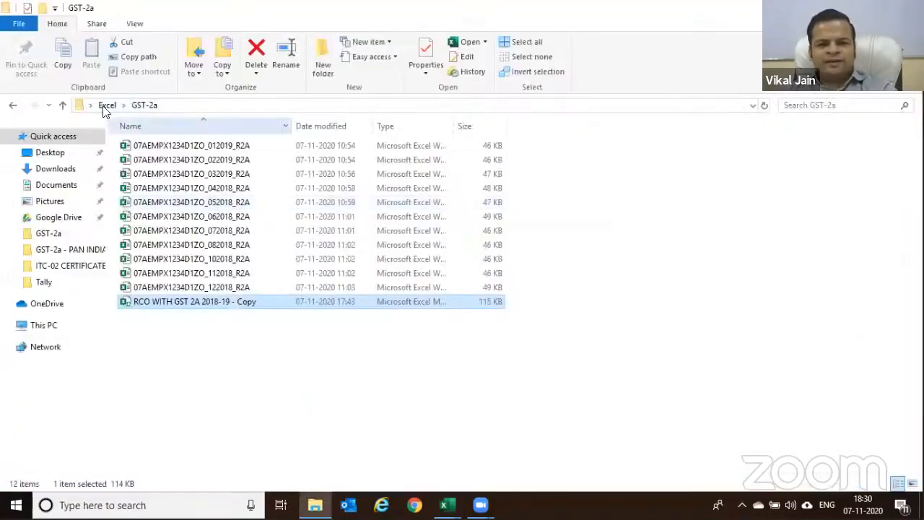
# Reveal the GST-2a folder's full path in Explorer and reselect the macro's directory path to compare
pyautogui.click(365, 106)
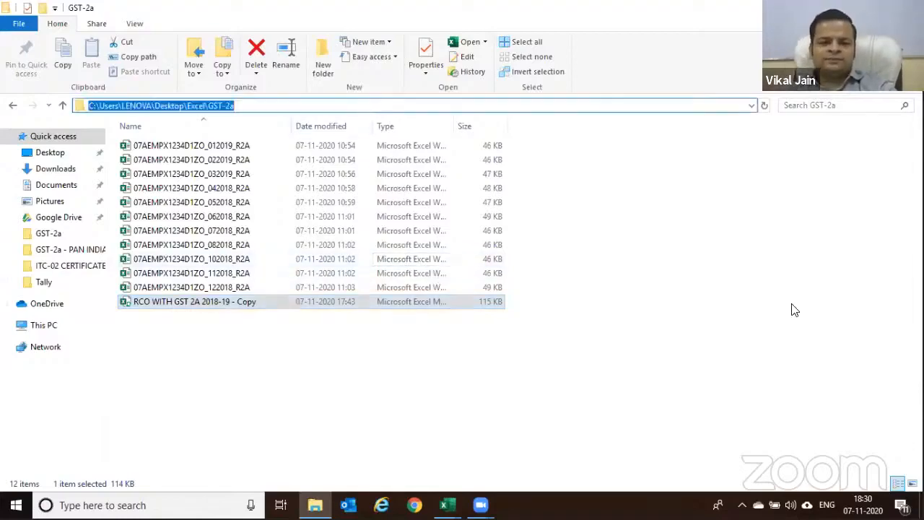
pyautogui.hotkey('alt', 'Tab')
pyautogui.click(424, 189)
pyautogui.moveTo(420, 190); pyautogui.dragTo(224, 186)
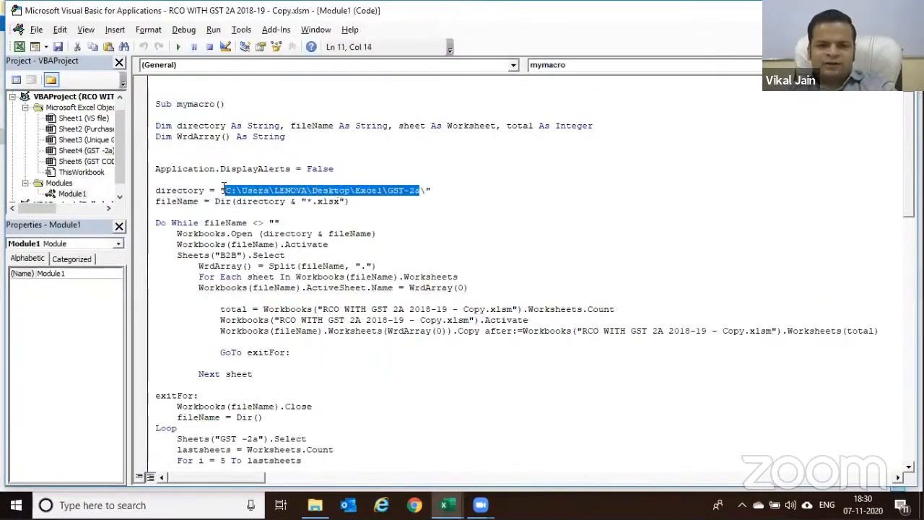
# Change the macro's sheet name from B2B to CDNR
pyautogui.press('Right')
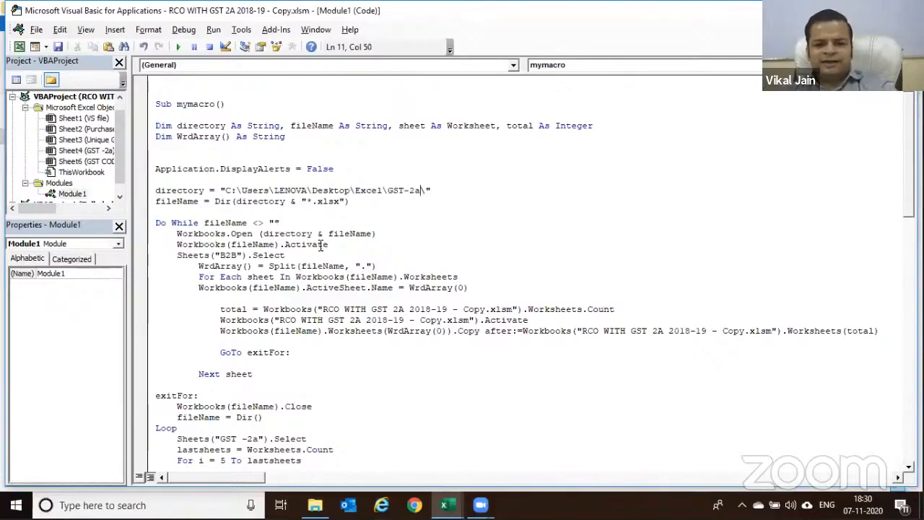
pyautogui.doubleClick(228, 255)
pyautogui.write('CD')
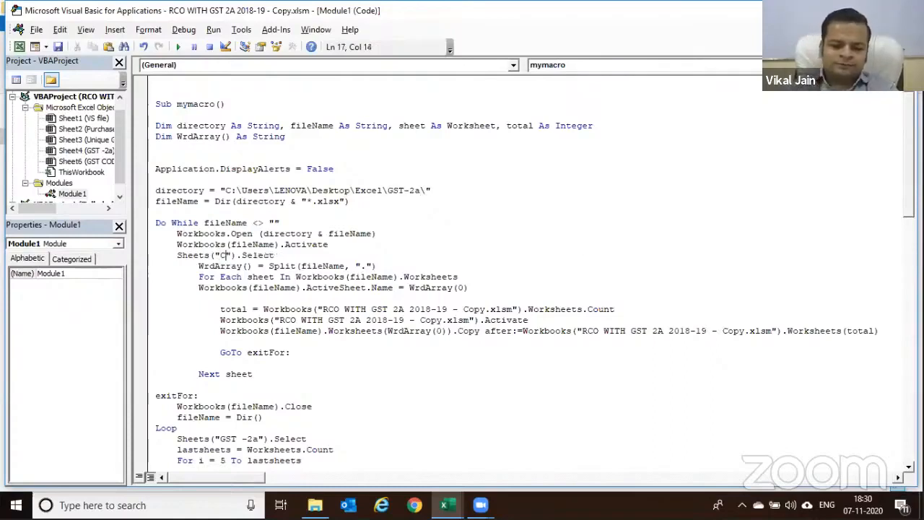
pyautogui.write('NR')
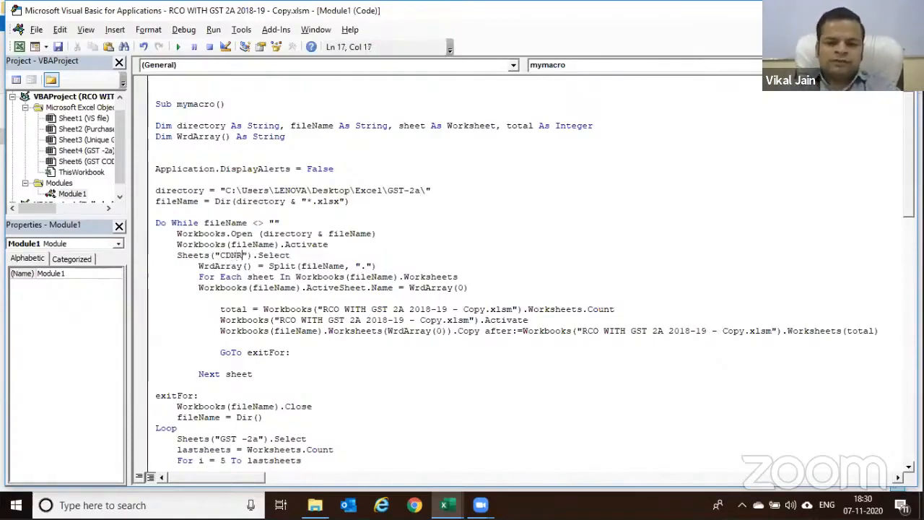
# Open the first monthly R2A file to confirm its CDNR sheet, then return to the macro code
pyautogui.hotkey('alt', 'Tab')
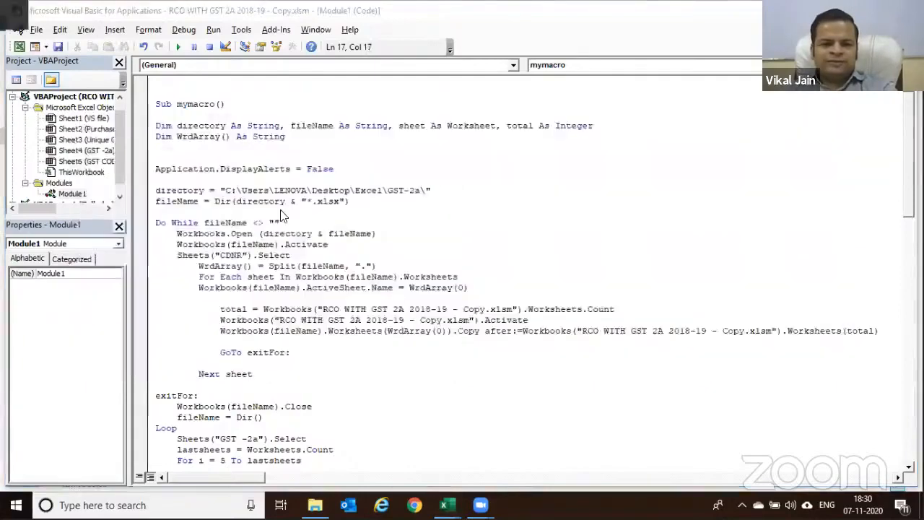
pyautogui.doubleClick(233, 149)
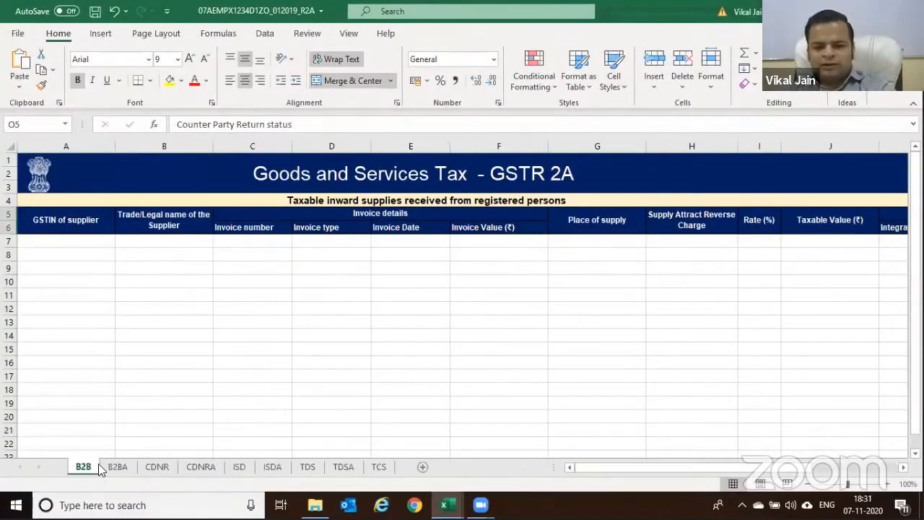
pyautogui.hotkey('alt', 'Tab')
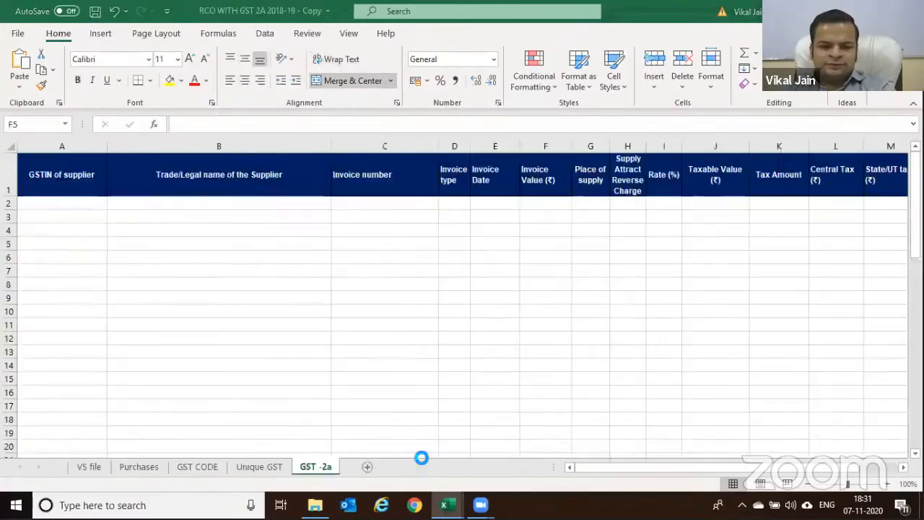
pyautogui.hotkey('alt', 'Tab')
pyautogui.hotkey('alt', 'Tab')
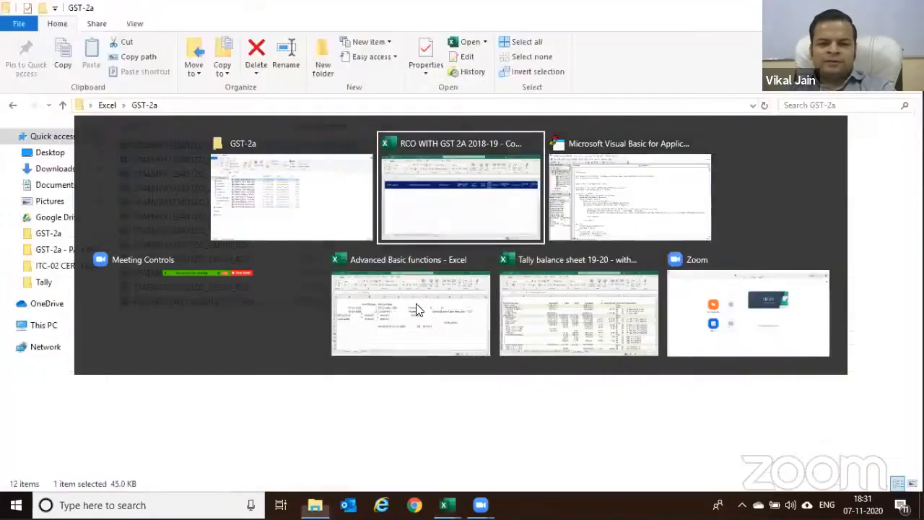
pyautogui.hotkey('alt', 'Tab')
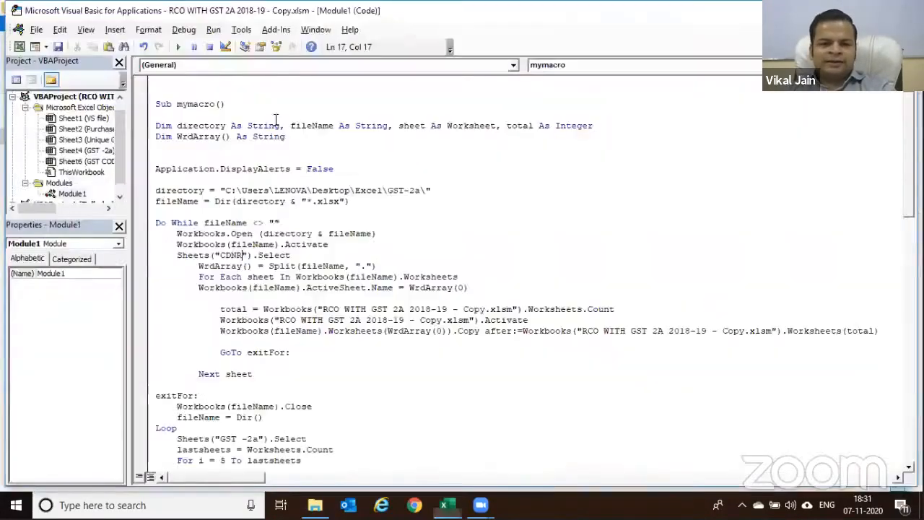
# Run mymacro from the VBA toolbar to import the monthly R2A sheets
pyautogui.click(179, 50)
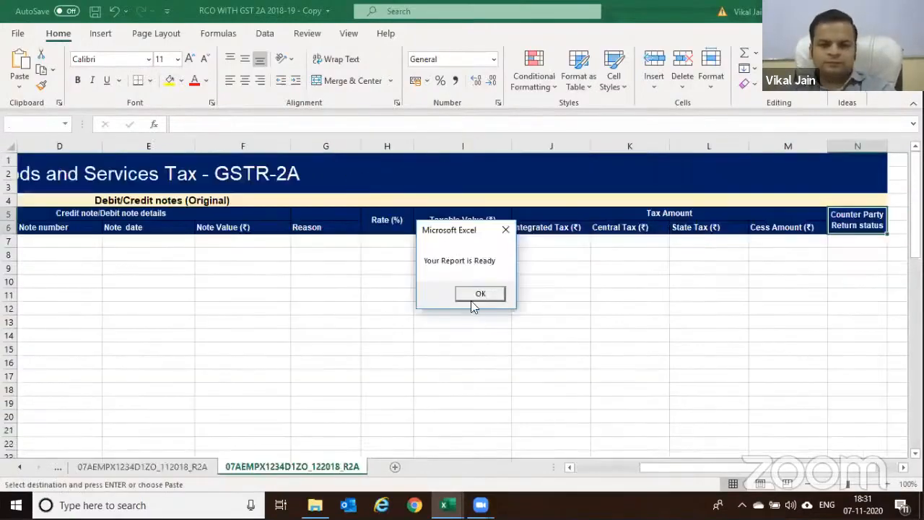
# Dismiss the report-ready message and review GST -2a's upload-month entries in column P
pyautogui.click(474, 299)
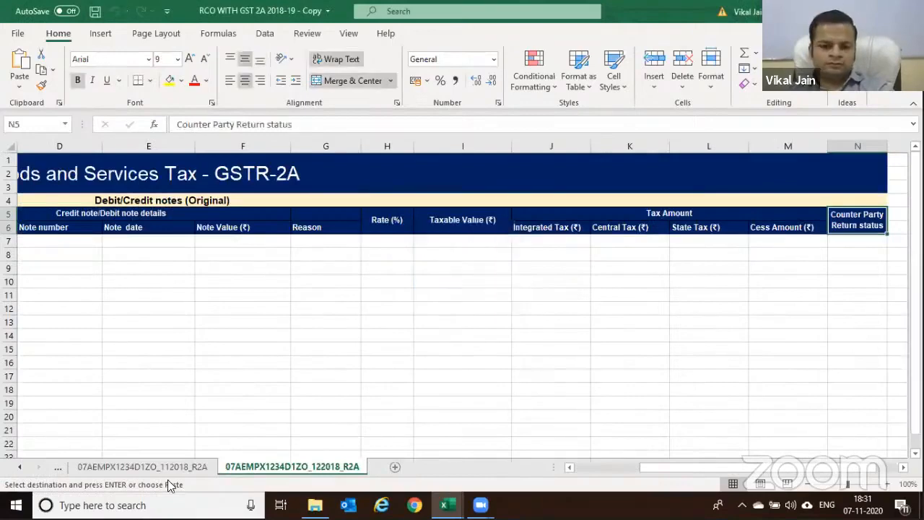
pyautogui.click(19, 465)
pyautogui.click(19, 466)
pyautogui.click(19, 466)
pyautogui.click(19, 466)
pyautogui.click(85, 465)
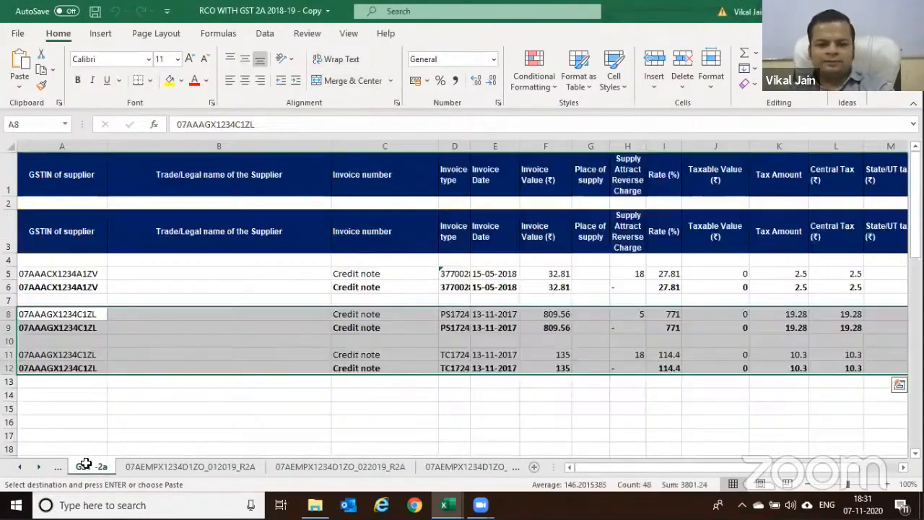
pyautogui.click(545, 287)
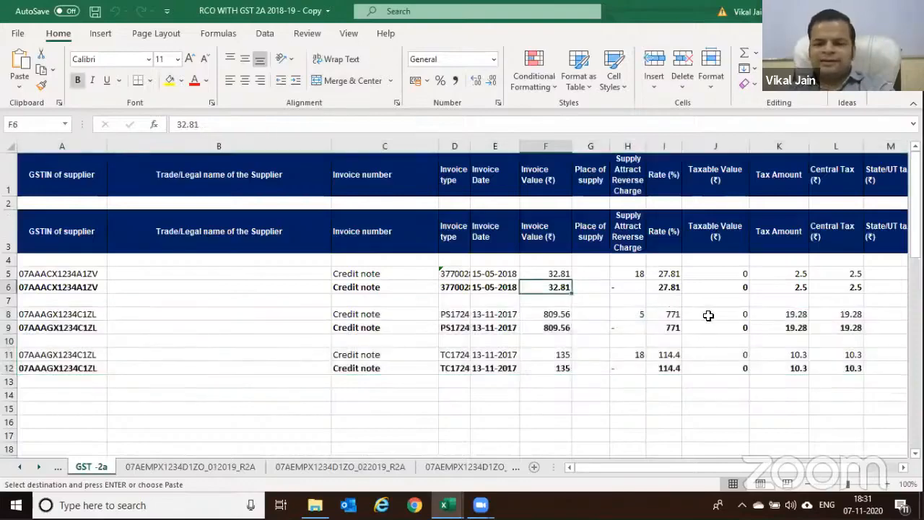
pyautogui.hscroll(3, 697, 282)
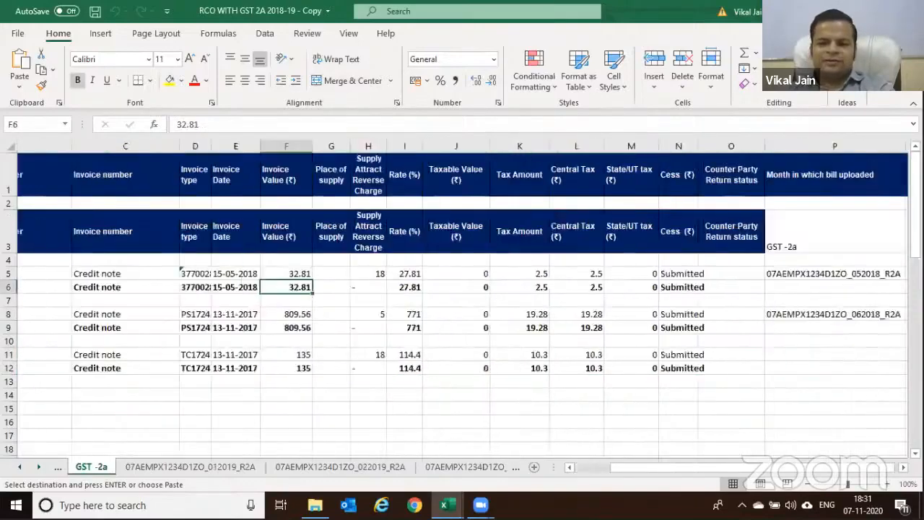
pyautogui.click(695, 284)
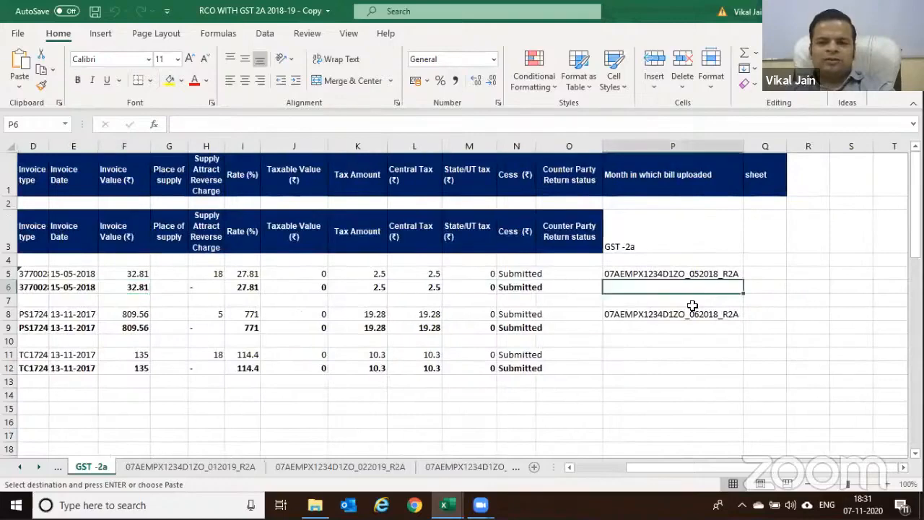
pyautogui.click(693, 316)
pyautogui.click(688, 277)
pyautogui.click(685, 313)
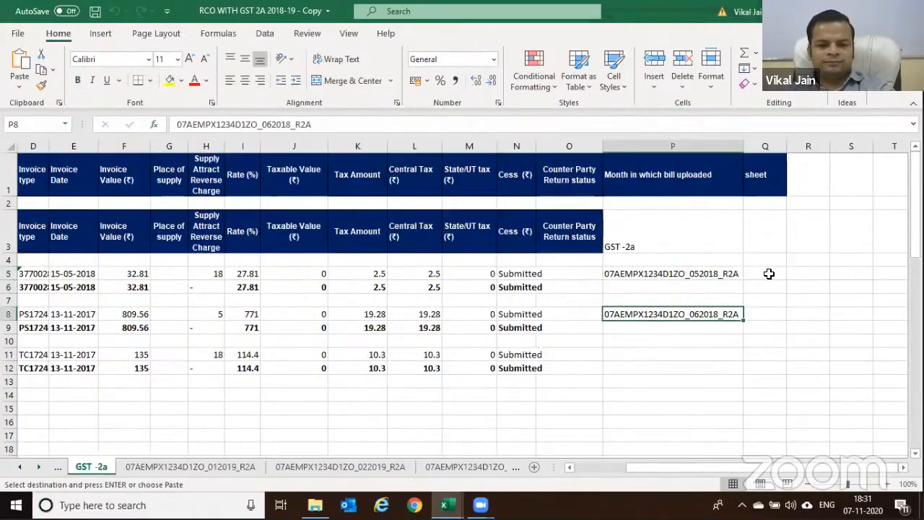
pyautogui.scroll(-1, 769, 272)
pyautogui.scroll(1, 775, 274)
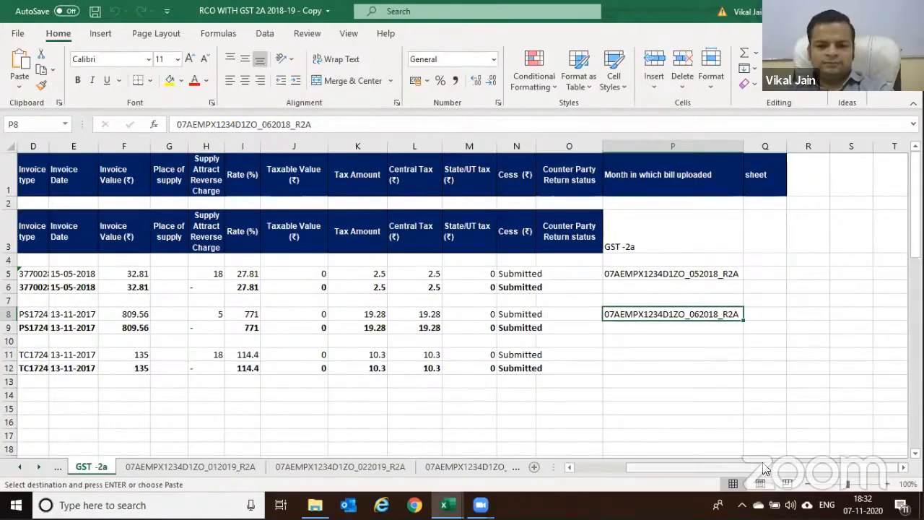
# Select credit notes C5:C7, try Quick Analysis, then close the workbook
pyautogui.moveTo(768, 468); pyautogui.dragTo(606, 449)
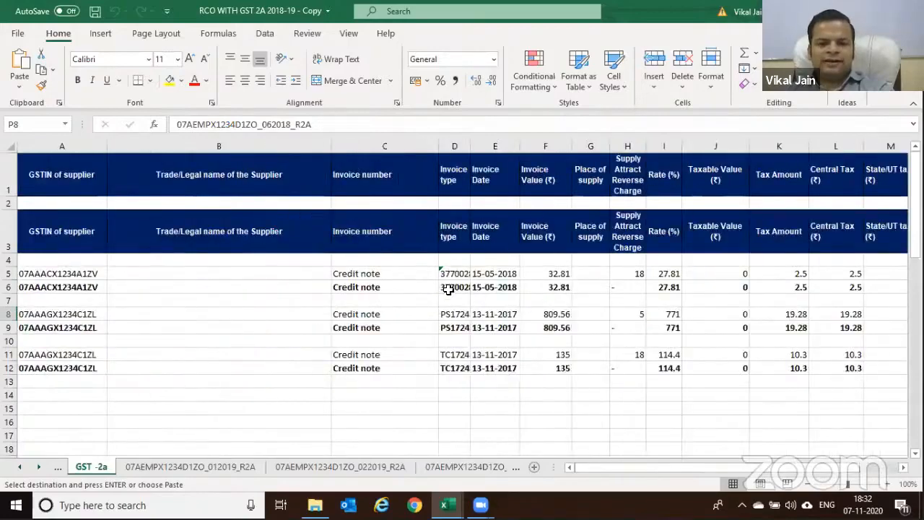
pyautogui.moveTo(390, 275); pyautogui.dragTo(416, 300)
pyautogui.scroll(-1, 411, 285)
pyautogui.scroll(1, 389, 212)
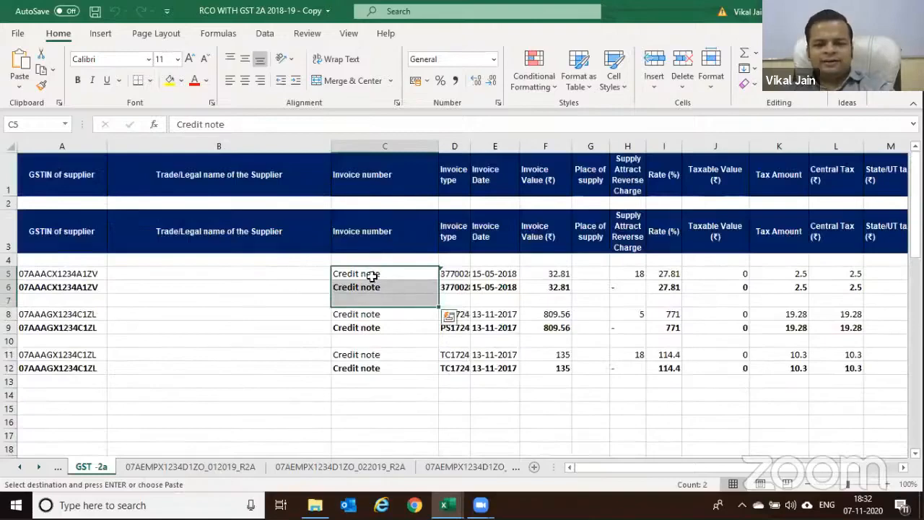
pyautogui.scroll(-2, 374, 264)
pyautogui.scroll(-1, 377, 272)
pyautogui.scroll(3, 387, 269)
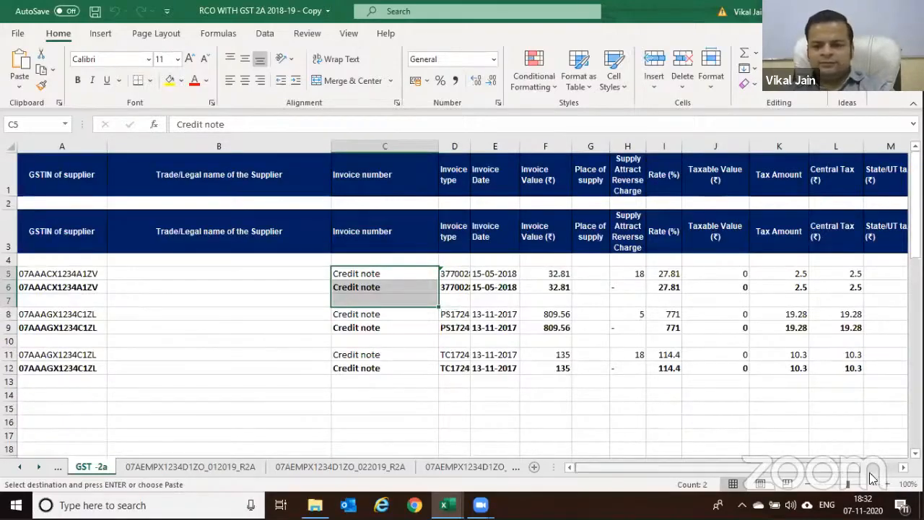
pyautogui.hscroll(3, 864, 397)
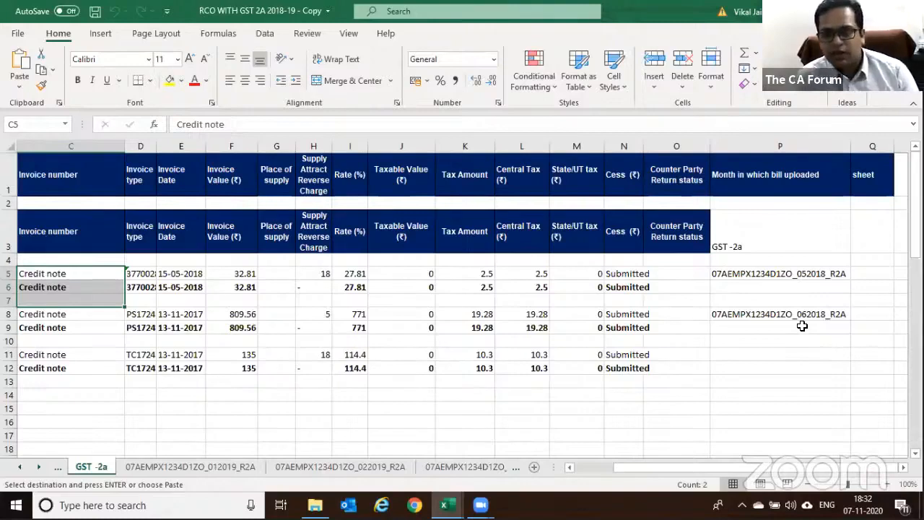
pyautogui.hotkey('ctrl', 'q')
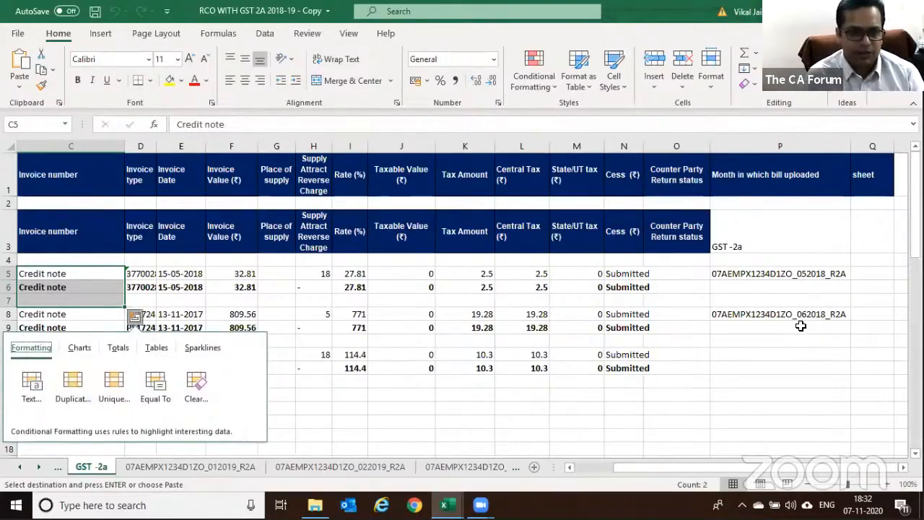
pyautogui.click(799, 317)
pyautogui.hotkey('ctrl', 'w')
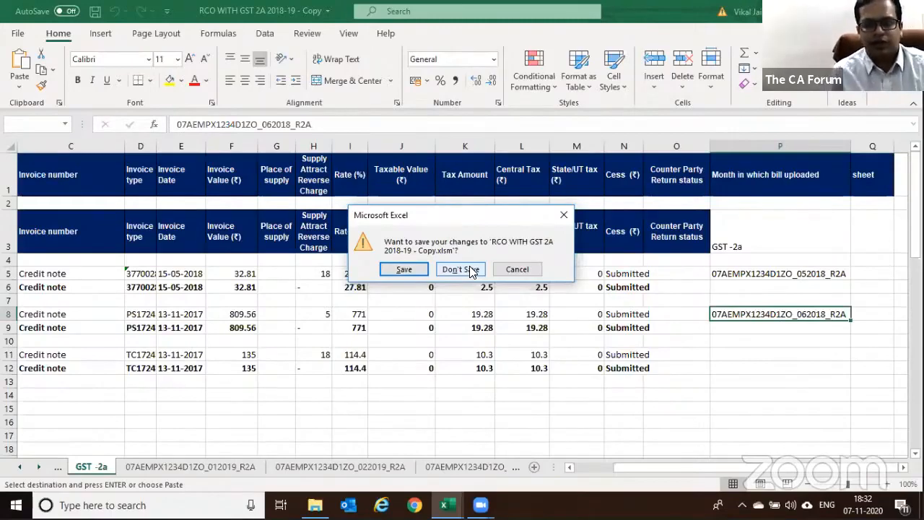
# Discard the RCO workbook's changes and switch windows until the GST-2a folder is active
pyautogui.click(471, 270)
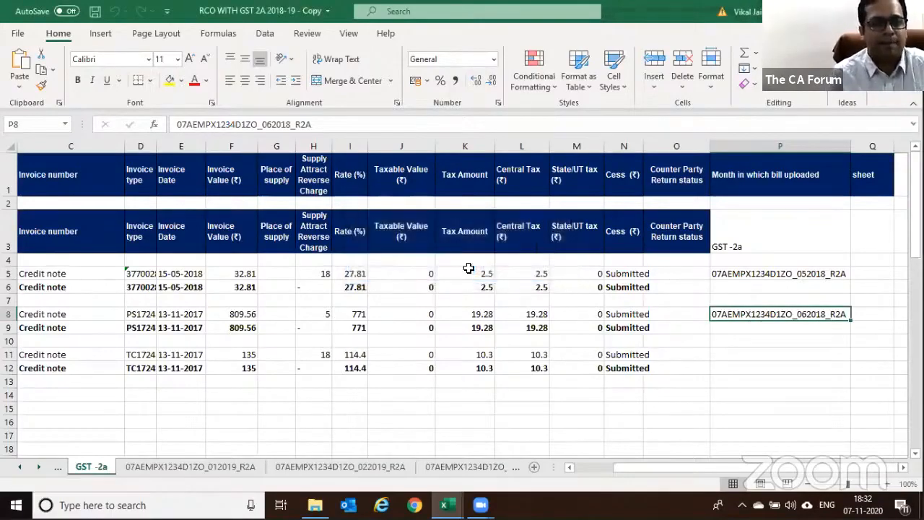
pyautogui.hotkey('alt', 'Tab')
pyautogui.hotkey('alt', 'Tab')
pyautogui.hotkey('alt', 'Tab')
pyautogui.hotkey('alt', 'Tab')
pyautogui.hotkey('alt', 'Tab')
pyautogui.hotkey('alt', 'Tab')
pyautogui.hotkey('alt', 'Tab')
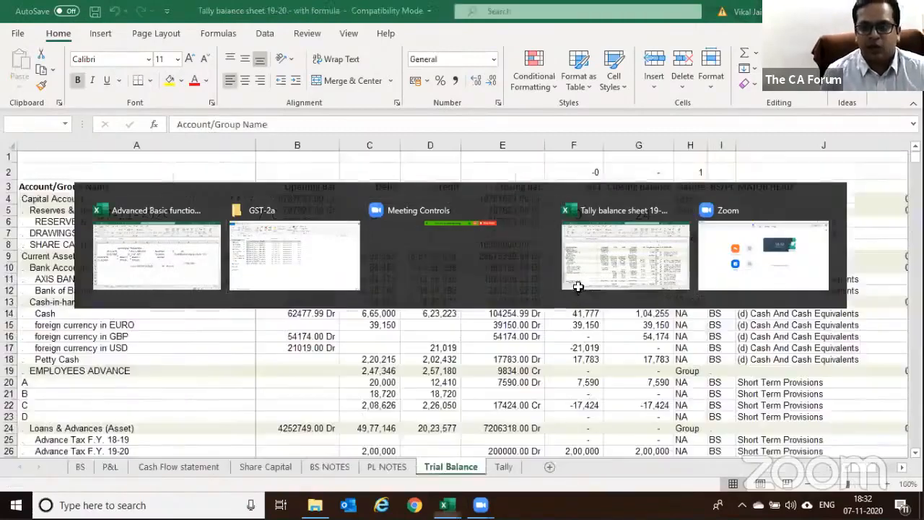
pyautogui.hotkey('alt', 'Tab')
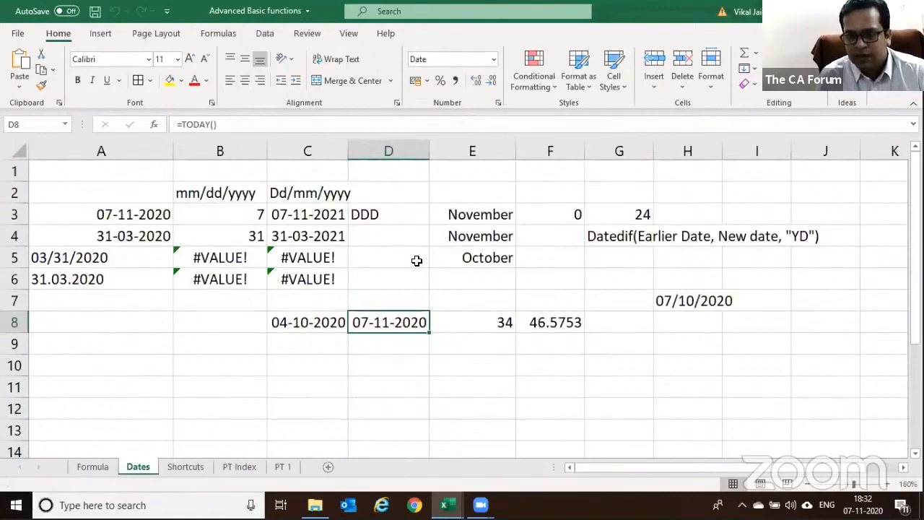
pyautogui.hotkey('alt', 'Tab')
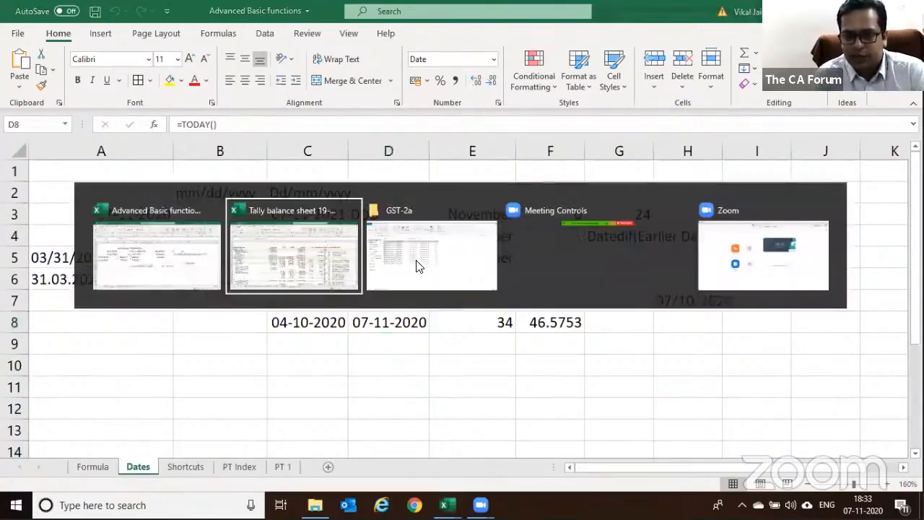
pyautogui.hotkey('alt', 'Tab')
pyautogui.hotkey('alt', 'Tab')
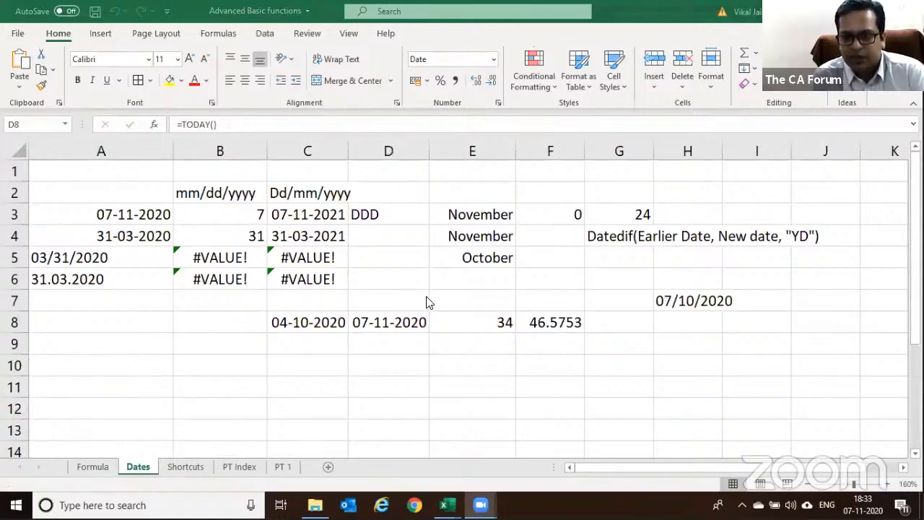
pyautogui.hotkey('alt', 'Tab')
pyautogui.hotkey('alt', 'Tab')
pyautogui.hotkey('alt', 'Tab')
pyautogui.hotkey('alt', 'Tab')
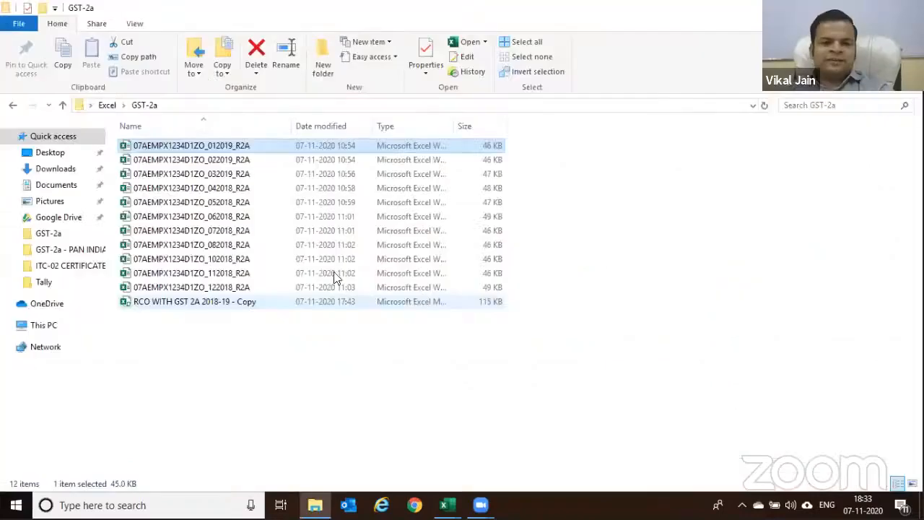
# From the Excel folder, open GST-2a - PAN INDIA and its RCO WITH GST 2A 2018-19 - Copy workbook
pyautogui.click(107, 105)
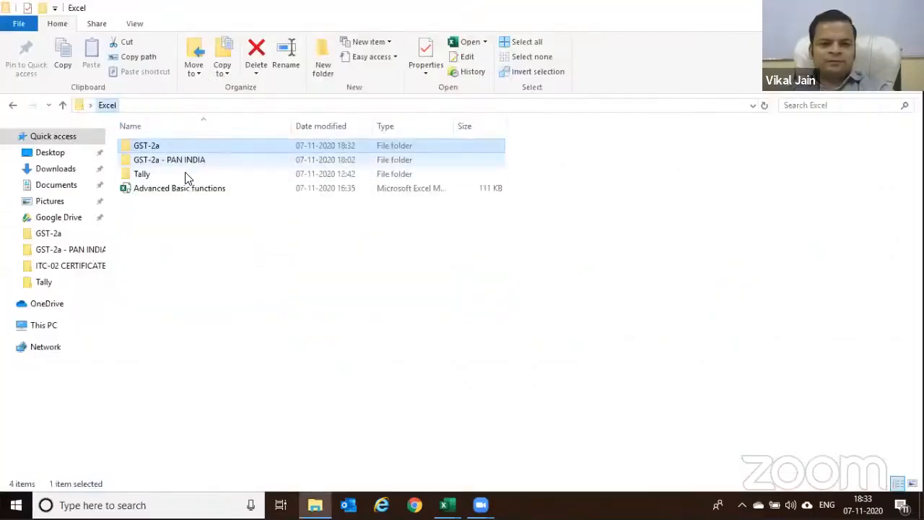
pyautogui.click(182, 159)
pyautogui.doubleClick(181, 159)
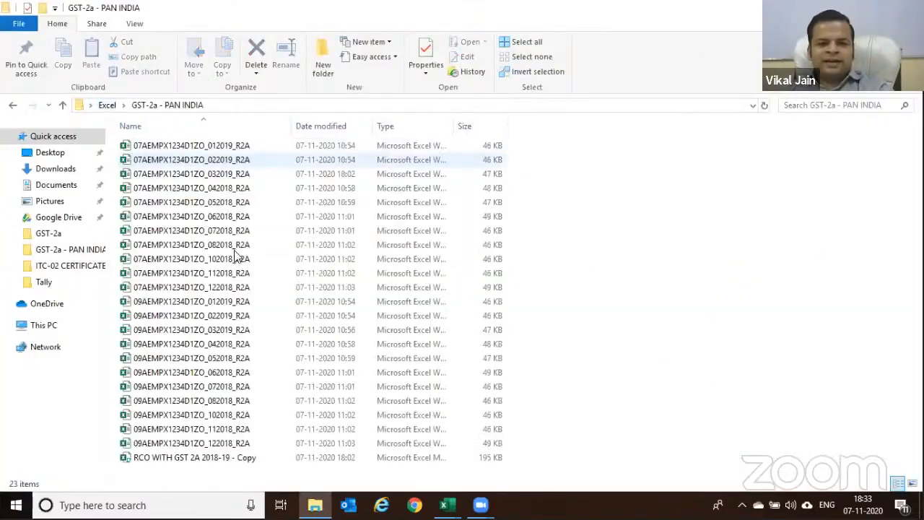
pyautogui.doubleClick(199, 459)
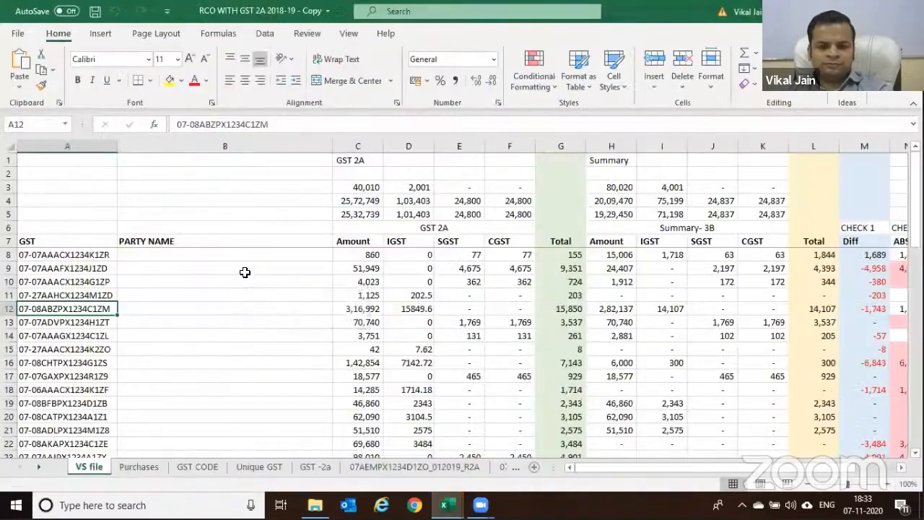
# Check the B10 party-name lookup, then view the GGSTIN formula in R2 on the GST -2a sheet
pyautogui.click(285, 281)
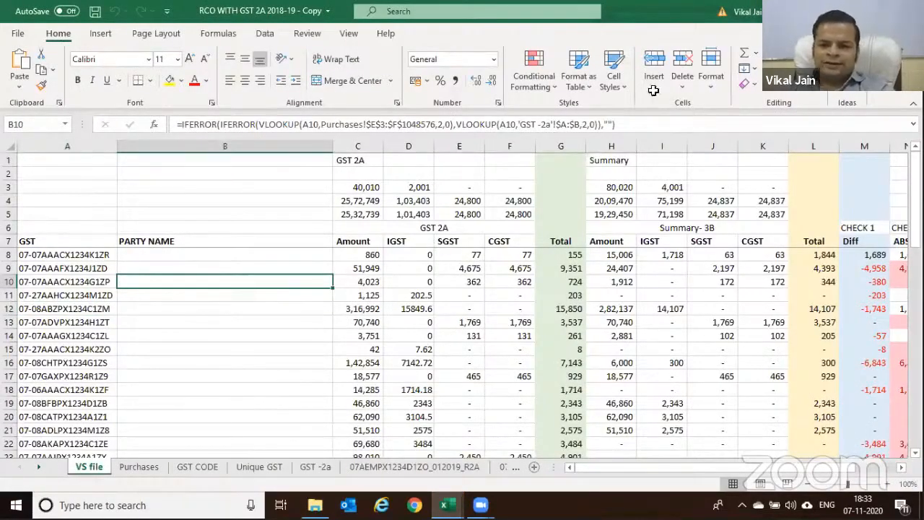
pyautogui.hotkey('ctrl', 'pagedown')
pyautogui.hotkey('ctrl', 'pagedown')
pyautogui.hotkey('ctrl', 'pagedown')
pyautogui.hotkey('ctrl', 'pagedown')
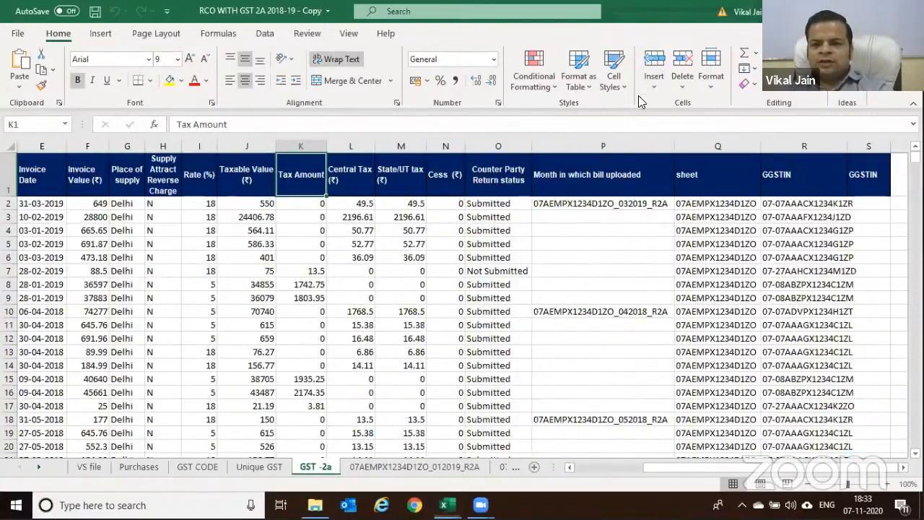
pyautogui.click(788, 204)
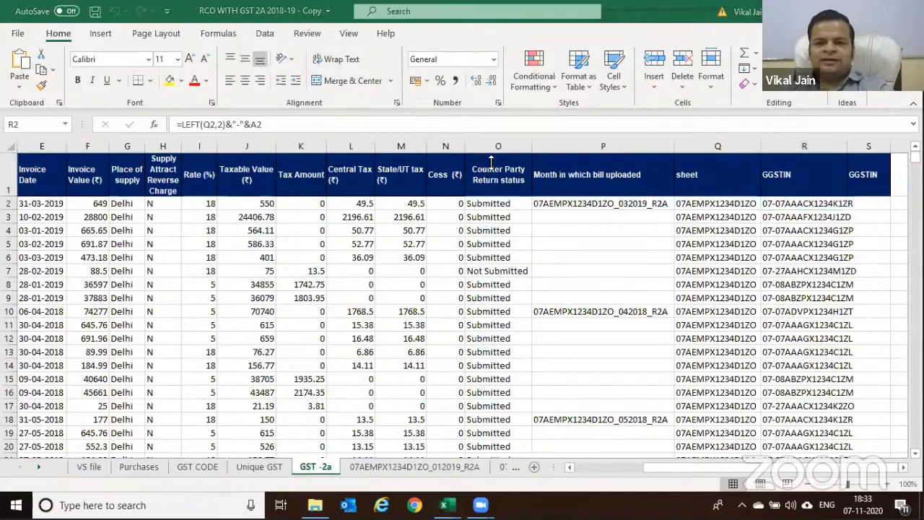
pyautogui.click(816, 204)
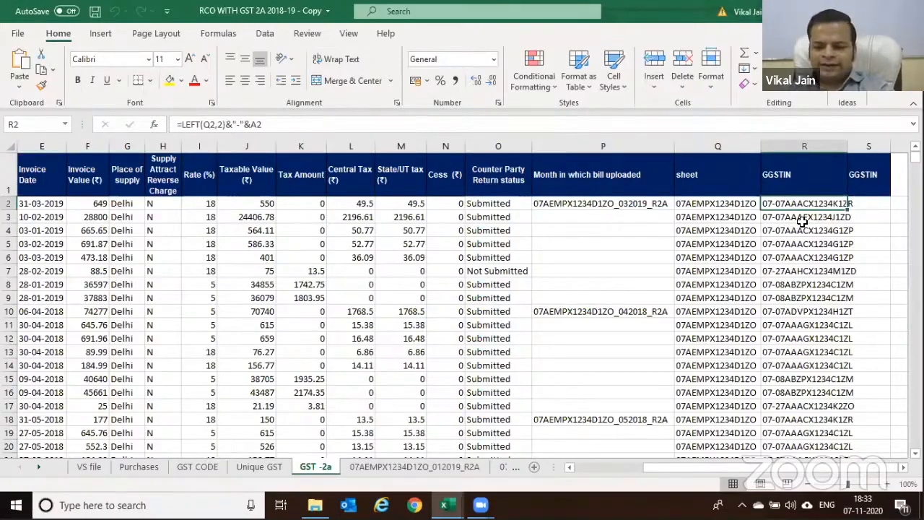
# Change R2's formula to =LEFT(Q2,15)&"-"&A2 so it takes 15 sheet characters
pyautogui.press('F2')
pyautogui.press('Left')
pyautogui.press('Left')
pyautogui.press('Left')
pyautogui.press('Left')
pyautogui.press('Left')
pyautogui.press('Left')
pyautogui.press('Left')
pyautogui.press('Left')
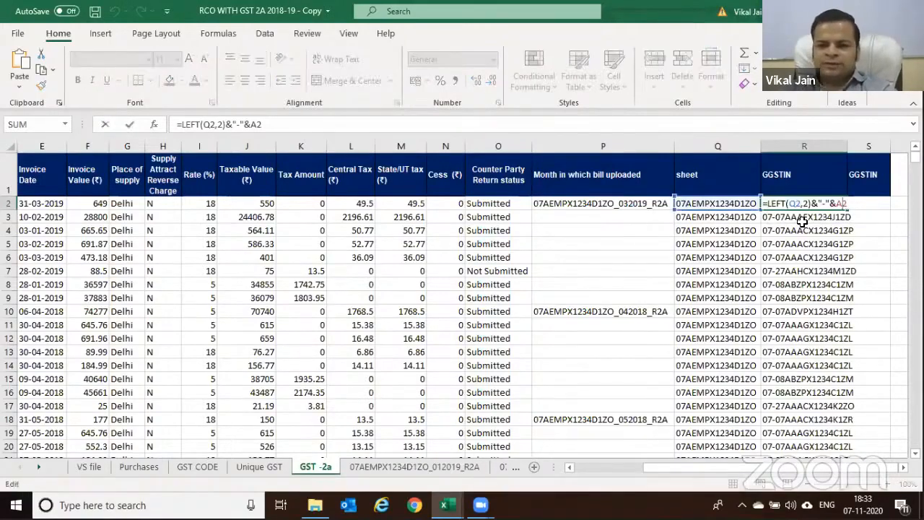
pyautogui.press('BackSpace')
pyautogui.write('15')
pyautogui.press('Return')
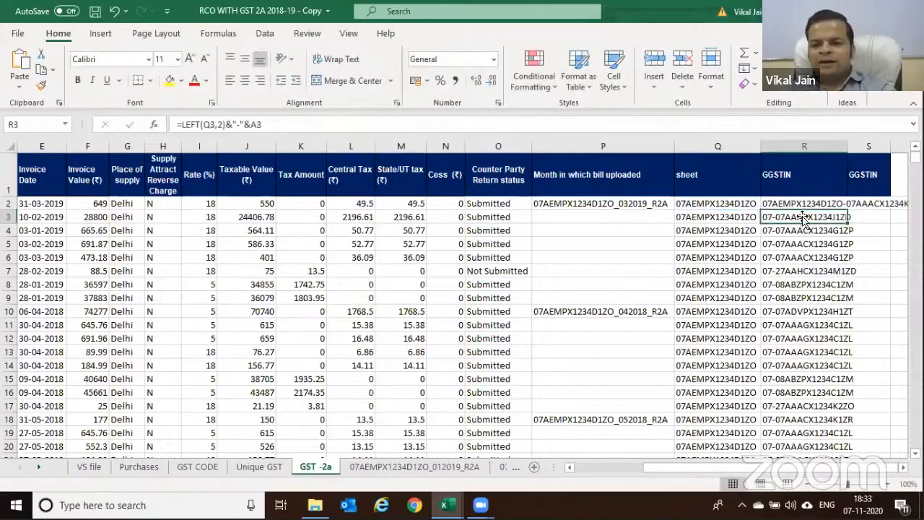
# Copy the R2 GGSTIN formula down the whole of column R
pyautogui.click(803, 206)
pyautogui.click(869, 203)
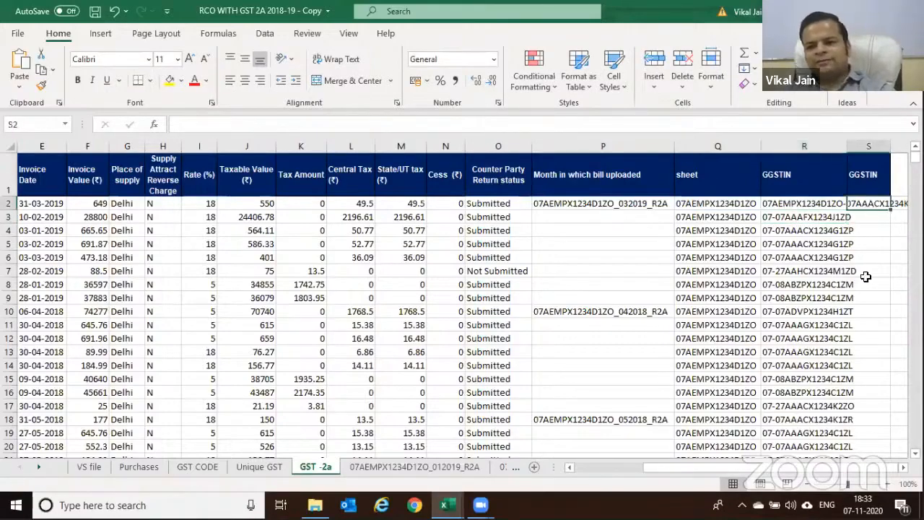
pyautogui.click(820, 208)
pyautogui.doubleClick(847, 210)
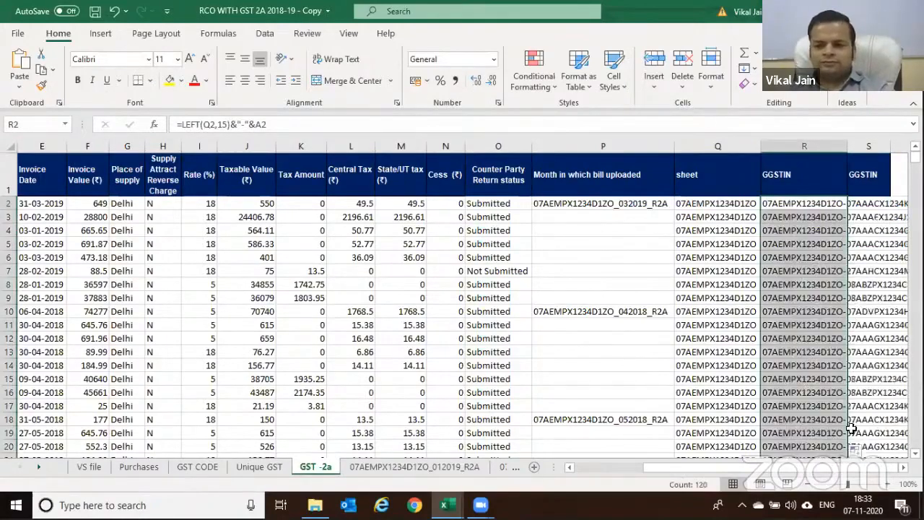
pyautogui.click(899, 351)
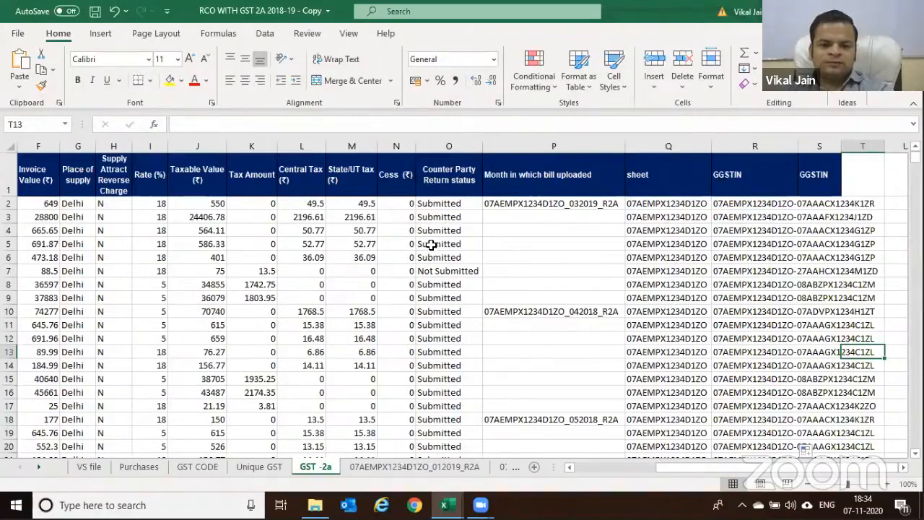
# Close the RCO workbook without saving the changes
pyautogui.click(293, 251)
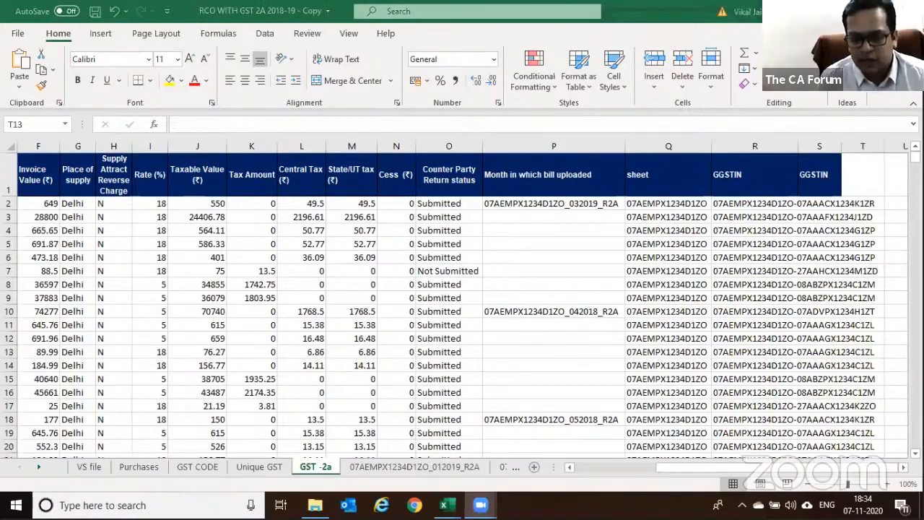
pyautogui.click(908, 11)
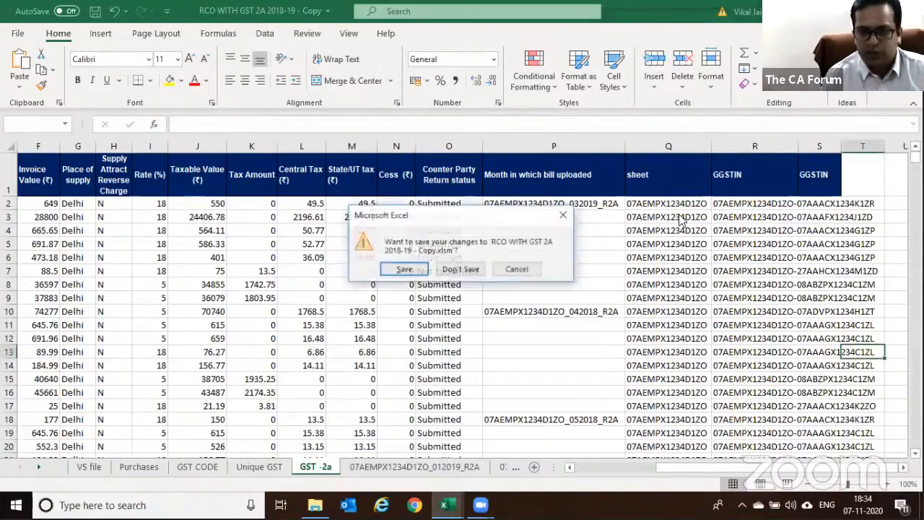
pyautogui.click(462, 269)
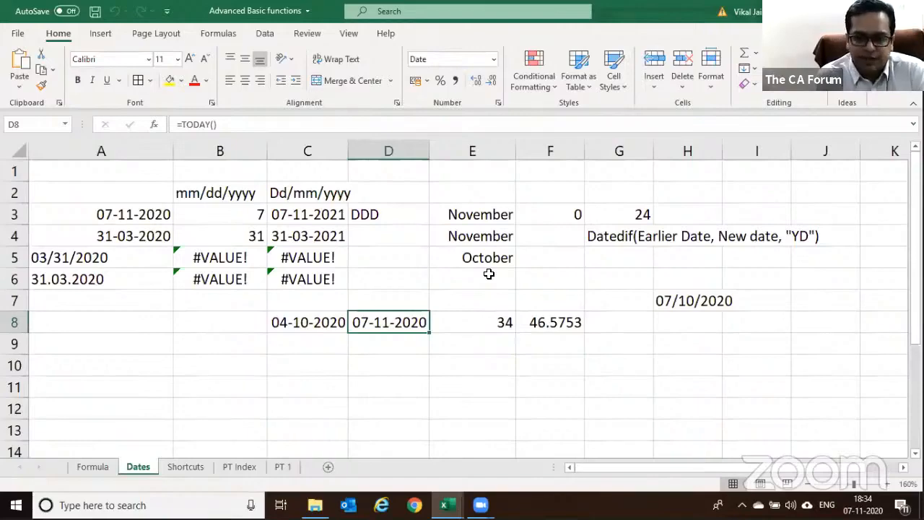
# Reopen the RCO workbook from the GST-2a - PAN INDIA folder
pyautogui.hotkey('alt', 'Tab')
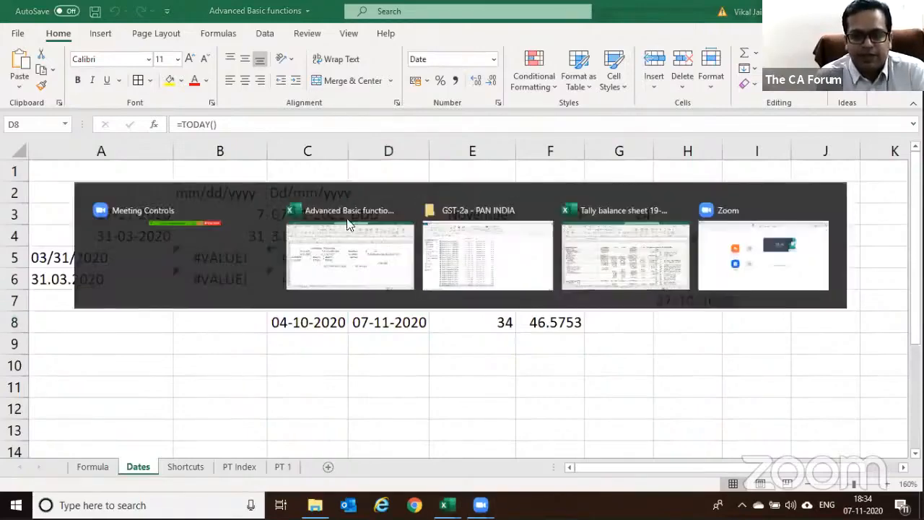
pyautogui.click(418, 242)
pyautogui.doubleClick(188, 456)
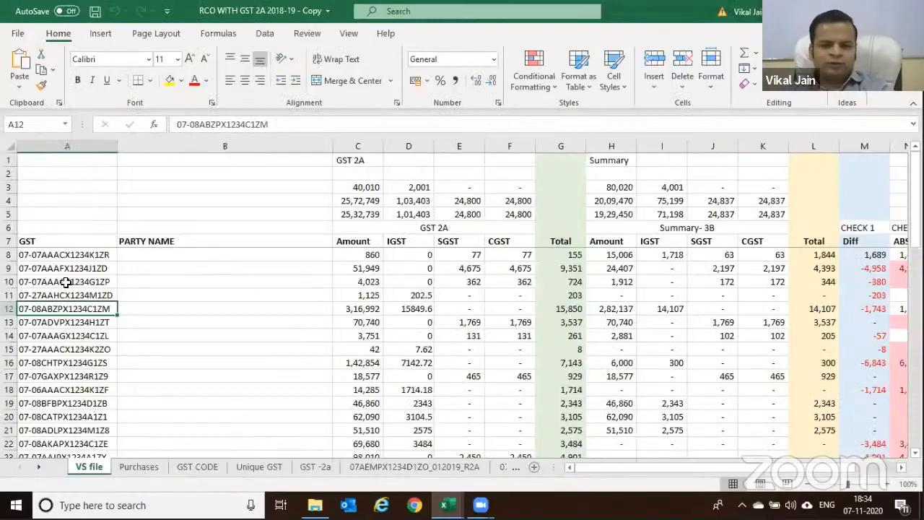
# Review the GSTIN in A16 alongside the C16 amount and D16 SUMIFS formulas
pyautogui.click(47, 363)
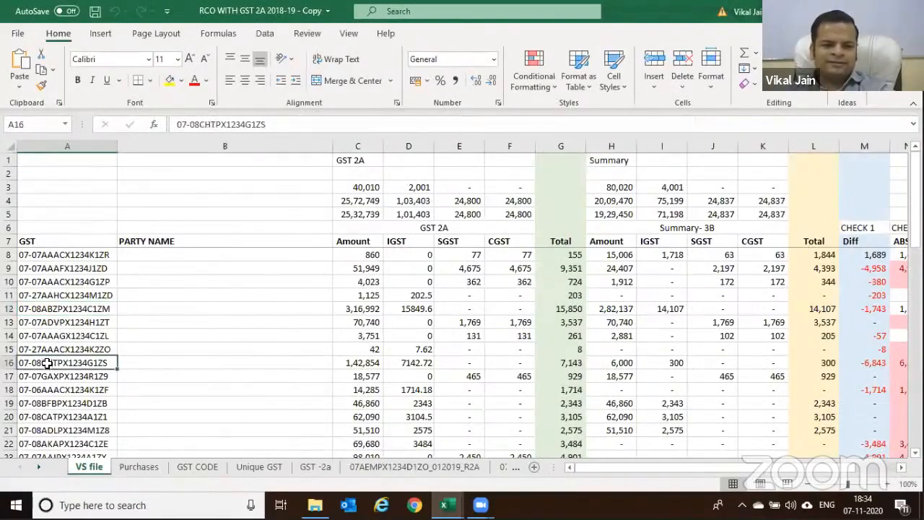
pyautogui.scroll(-1, 128, 278)
pyautogui.scroll(-1, 127, 278)
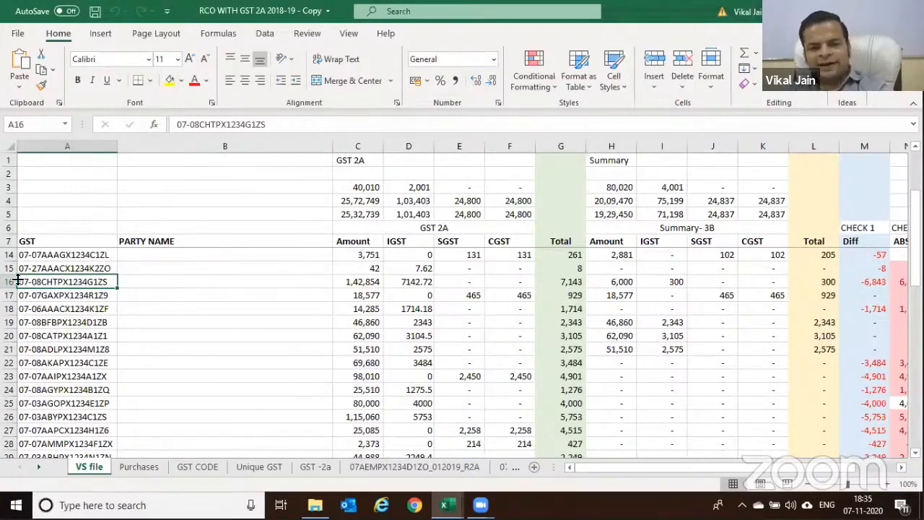
pyautogui.click(375, 287)
pyautogui.click(74, 282)
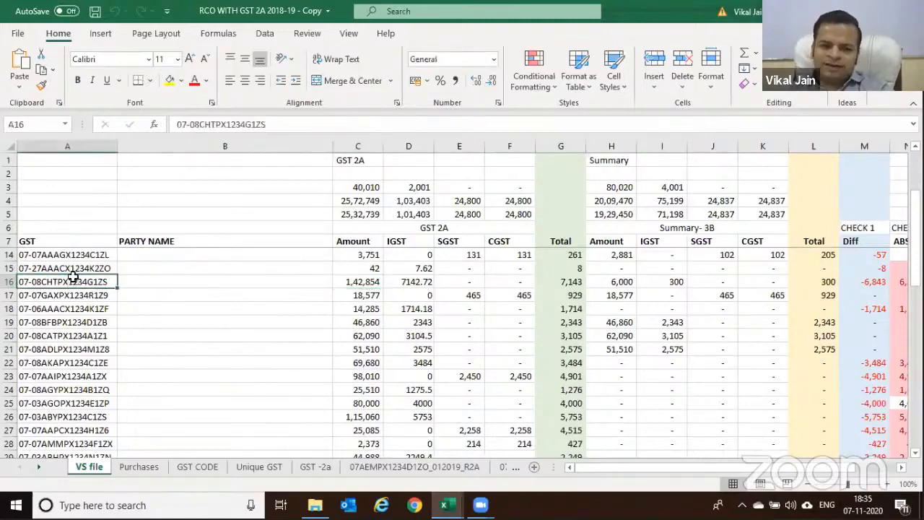
pyautogui.click(408, 284)
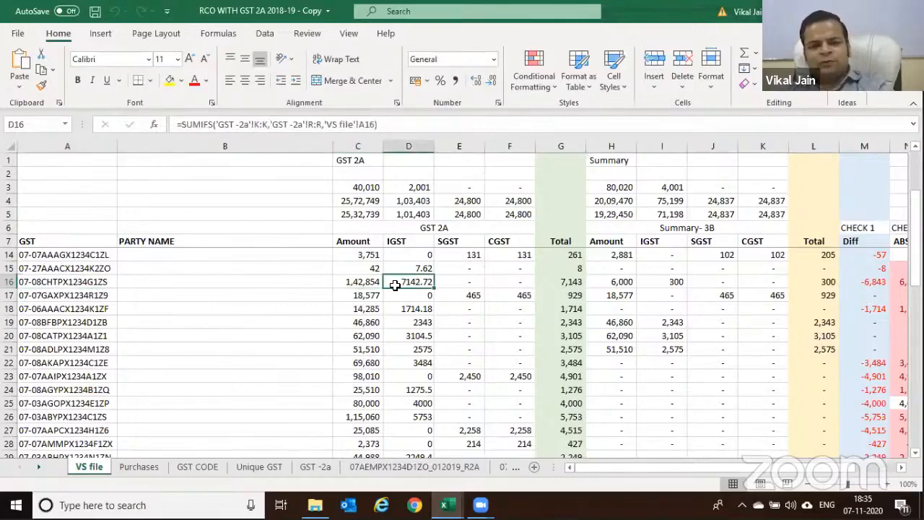
pyautogui.click(34, 283)
pyautogui.click(400, 282)
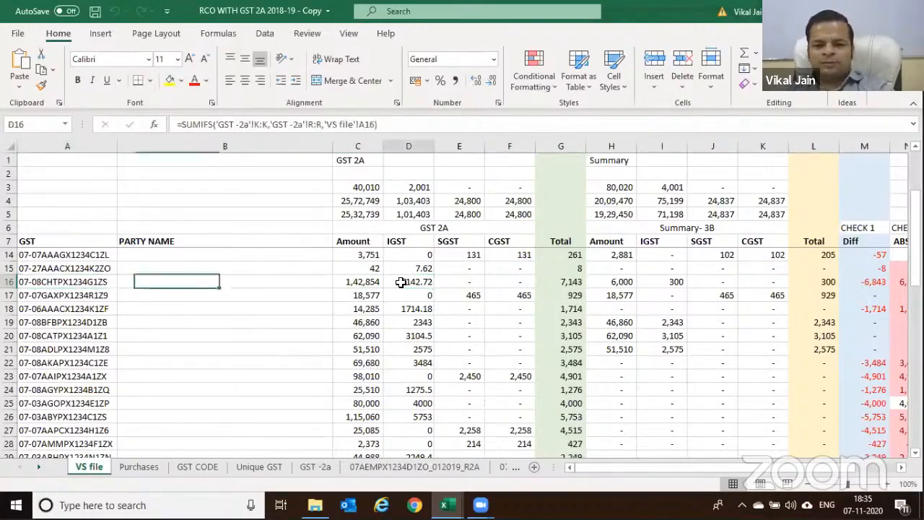
pyautogui.scroll(-3, 402, 296)
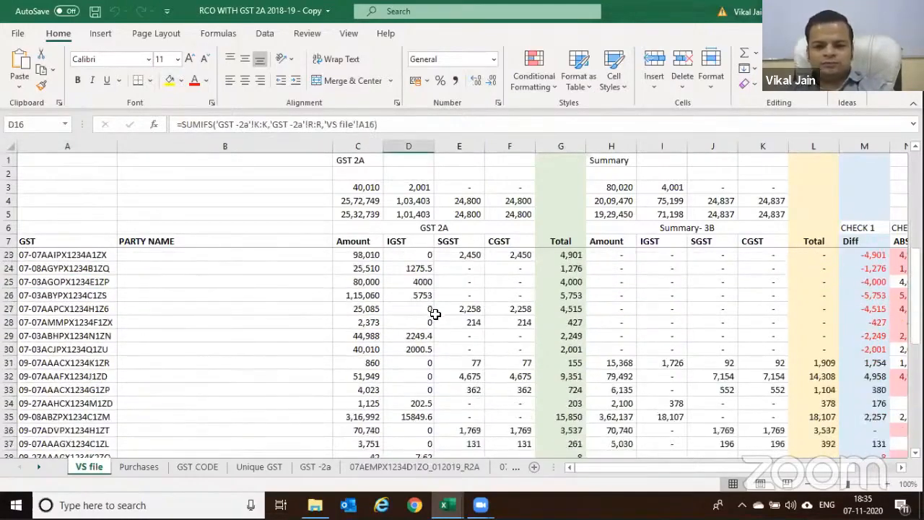
pyautogui.scroll(4, 435, 313)
# Inspect the PAN CHECK MID formula in O18 without changing it
pyautogui.press('Right')
pyautogui.press('Right')
pyautogui.press('Right')
pyautogui.press('Right')
pyautogui.press('Right')
pyautogui.press('Right')
pyautogui.press('Right')
pyautogui.press('Right')
pyautogui.press('Right')
pyautogui.press('Right')
pyautogui.press('Right')
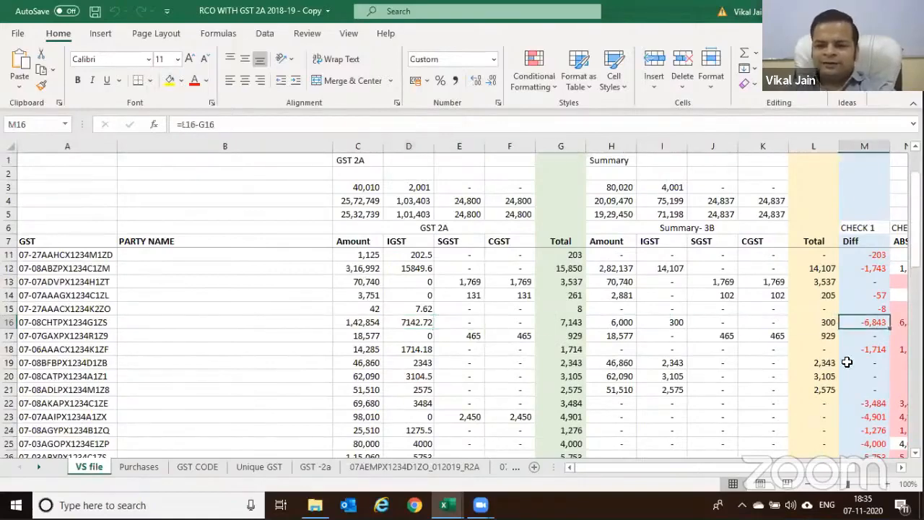
pyautogui.press('Down')
pyautogui.press('Down')
pyautogui.press('F2')
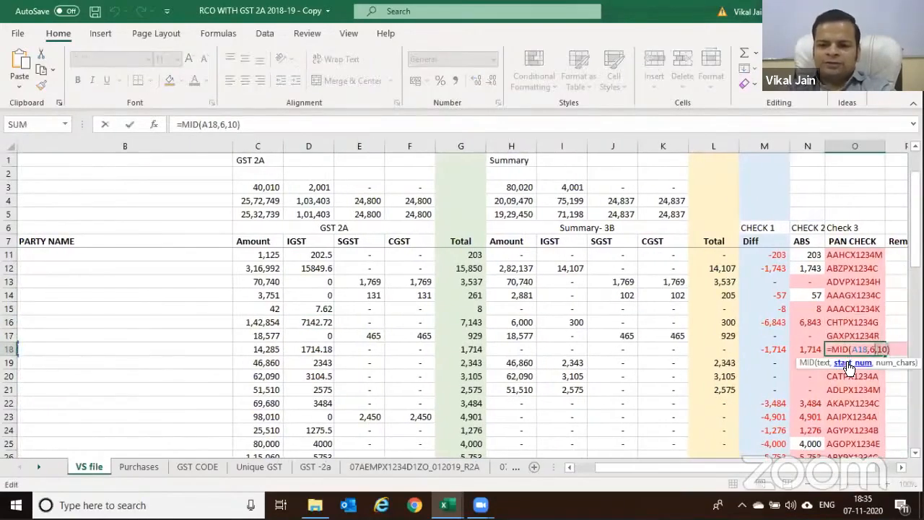
pyautogui.press('Home')
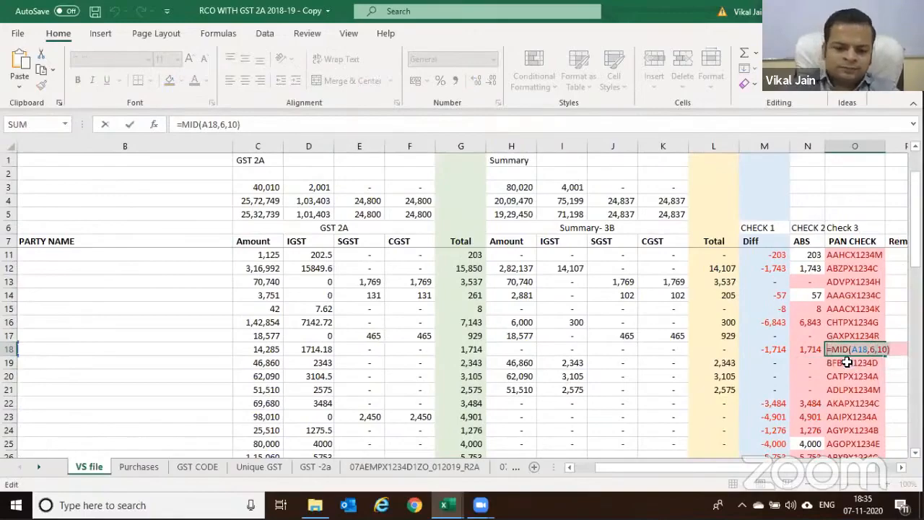
pyautogui.press('Escape')
# Select the table from the GST header in A7 through P52
pyautogui.hotkey('ctrl', 'Up')
pyautogui.press('Down')
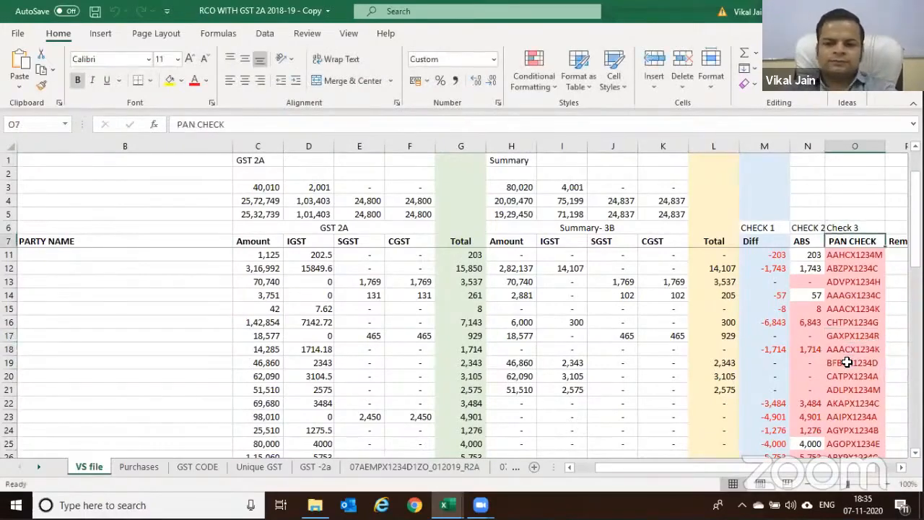
pyautogui.hotkey('ctrl', 'Left')
pyautogui.hotkey('ctrl', 'shift', 'Right')
pyautogui.hotkey('ctrl', 'shift', 'Down')
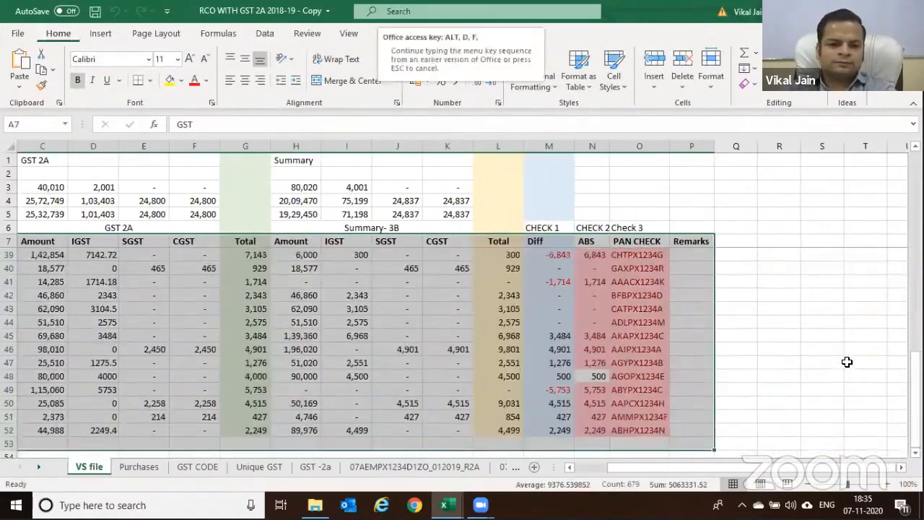
# Add filters and filter the GST column to the pasted PAN, leaving 6 of 46 rows
pyautogui.hotkey('ctrl', 'shift', 'l')
pyautogui.hotkey('alt', 'Down')
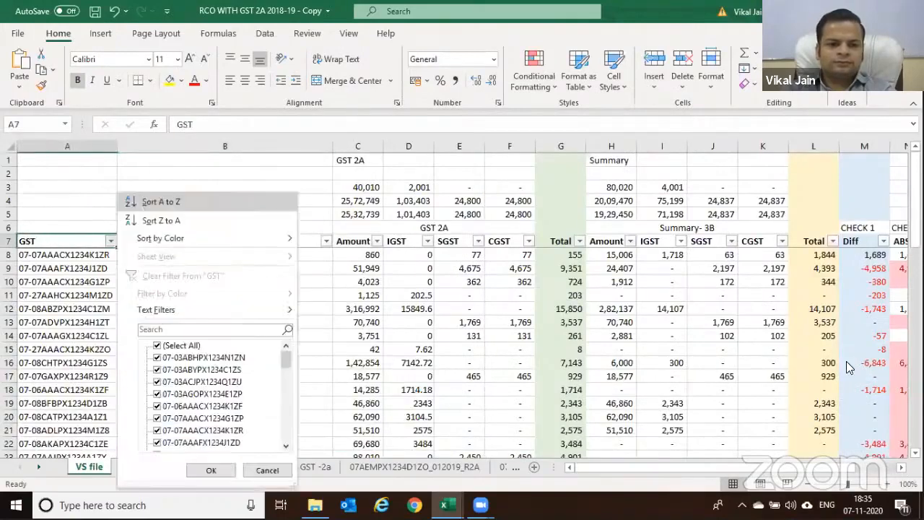
pyautogui.press('e')
pyautogui.press('Return')
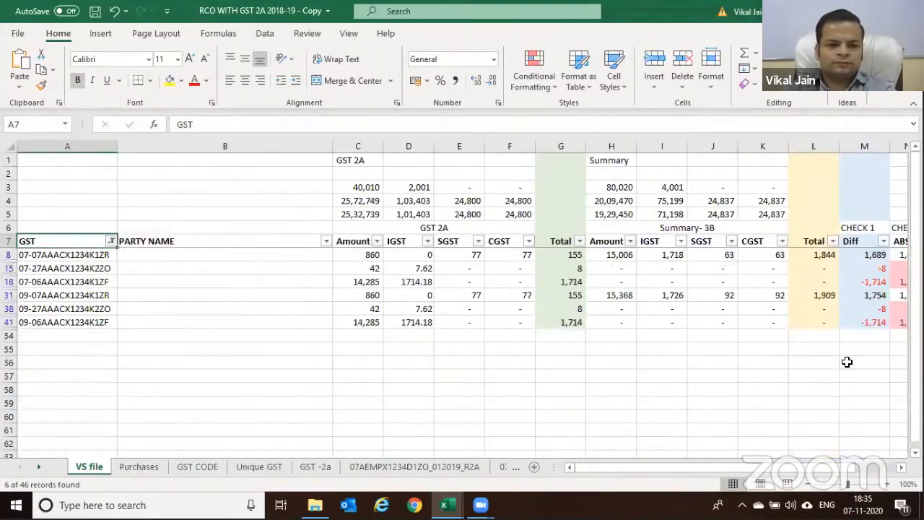
pyautogui.press('Down')
pyautogui.press('Right')
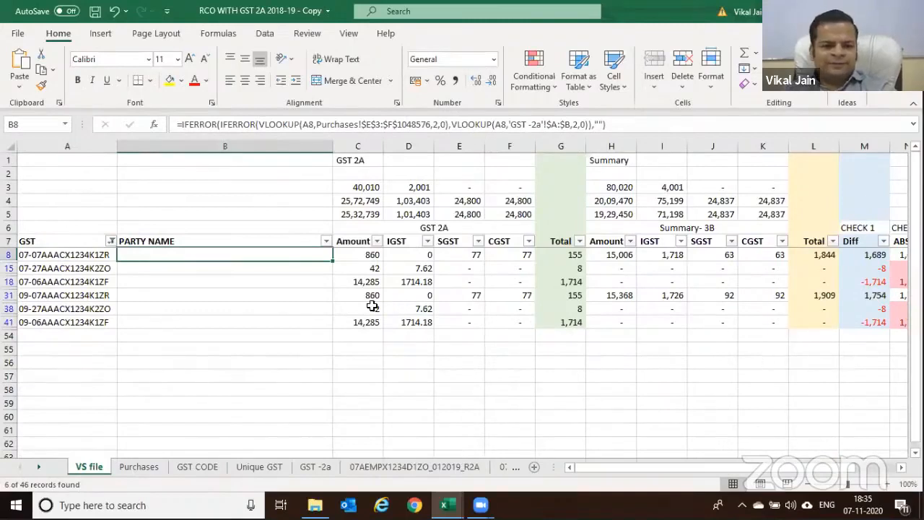
# Check the filtered GSTINs in A18 and A8 and the SUMIFS formula in I8
pyautogui.click(77, 283)
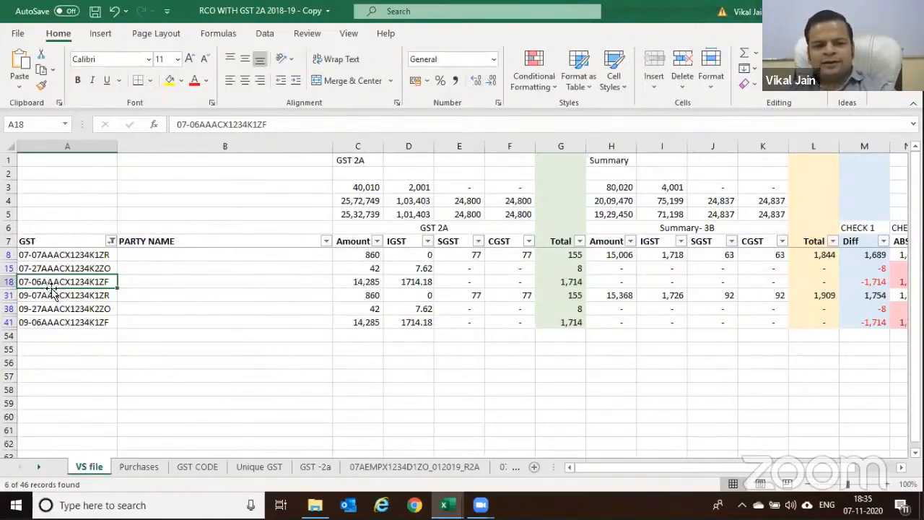
pyautogui.click(65, 257)
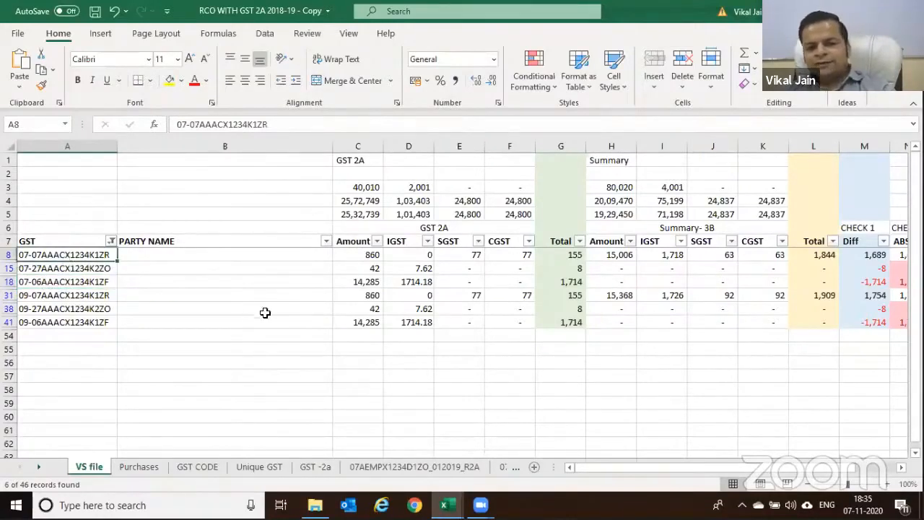
pyautogui.click(654, 255)
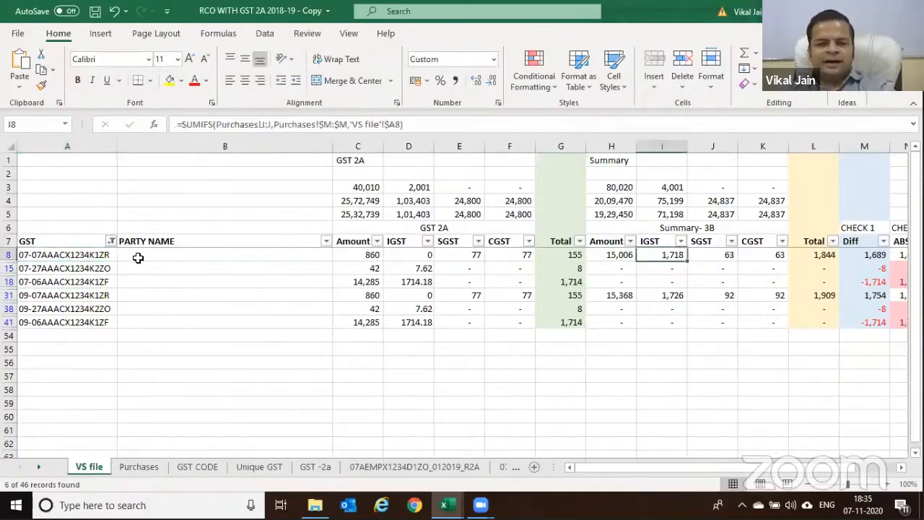
pyautogui.click(35, 258)
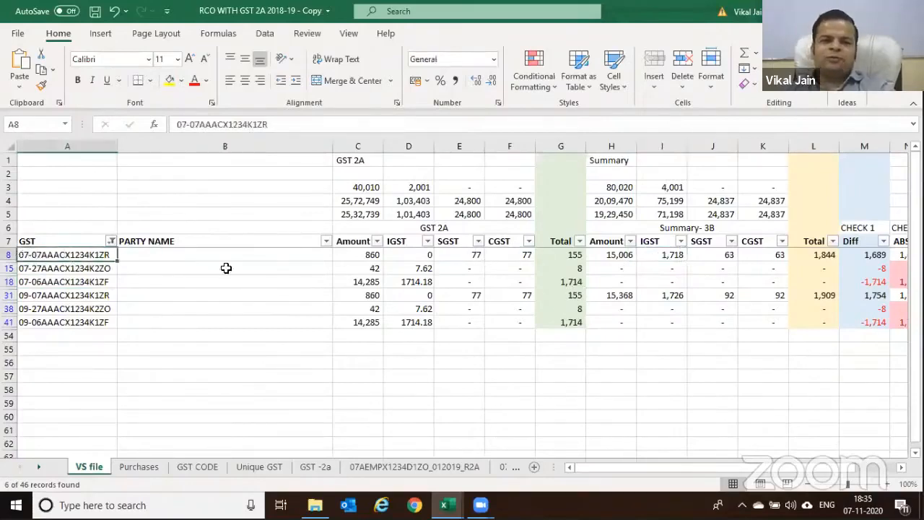
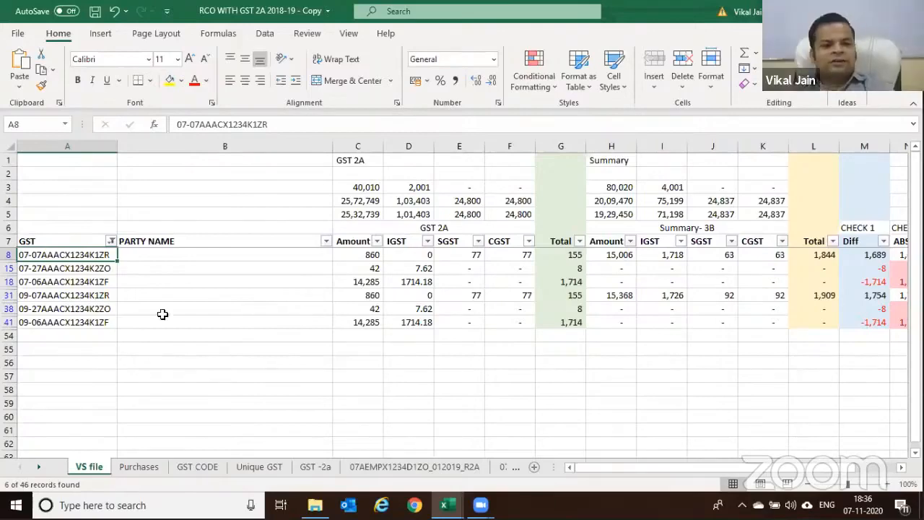
# Glance at the state code list on the GST CODE sheet, then return to VS file
pyautogui.hotkey('ctrl', 'pagedown')
pyautogui.hotkey('ctrl', 'pagedown')
pyautogui.click(139, 188)
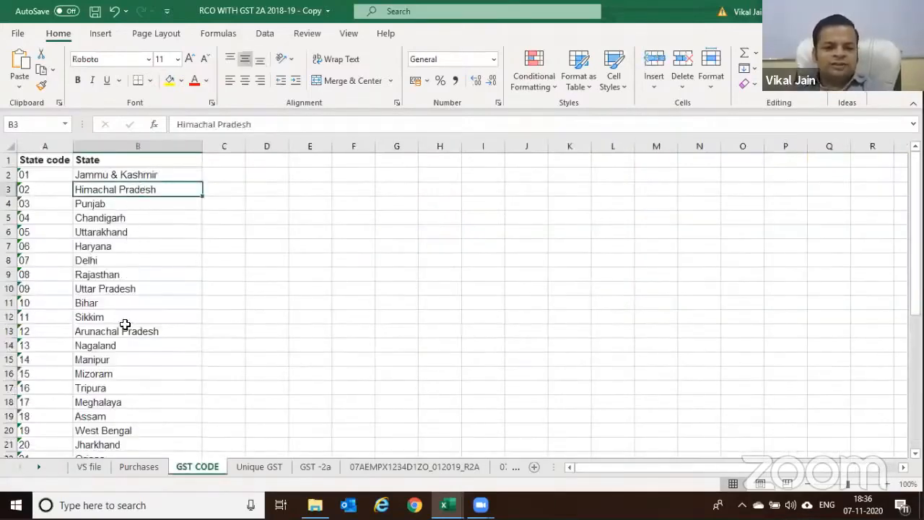
pyautogui.click(84, 465)
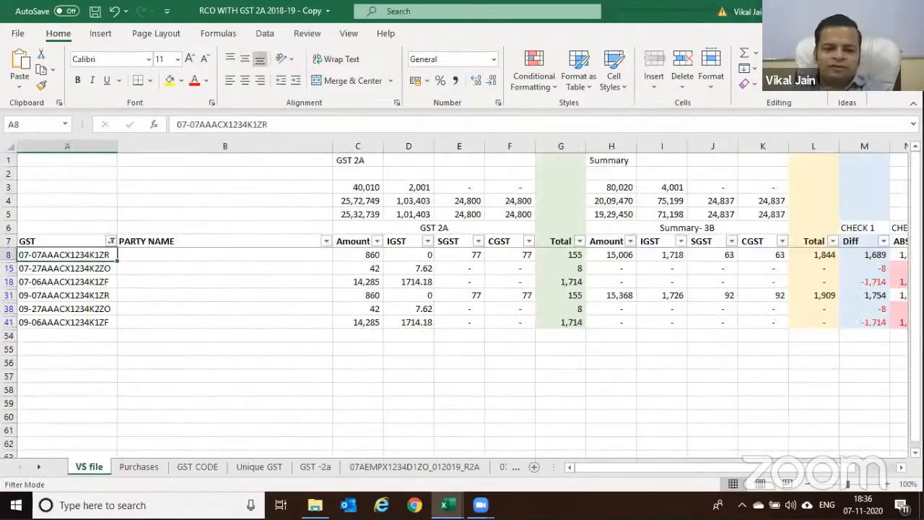
# Clear the VS file filter so all rows show, and select the PARTY NAME column
pyautogui.hotkey('alt', 'd')
pyautogui.press('f')
pyautogui.press('f')
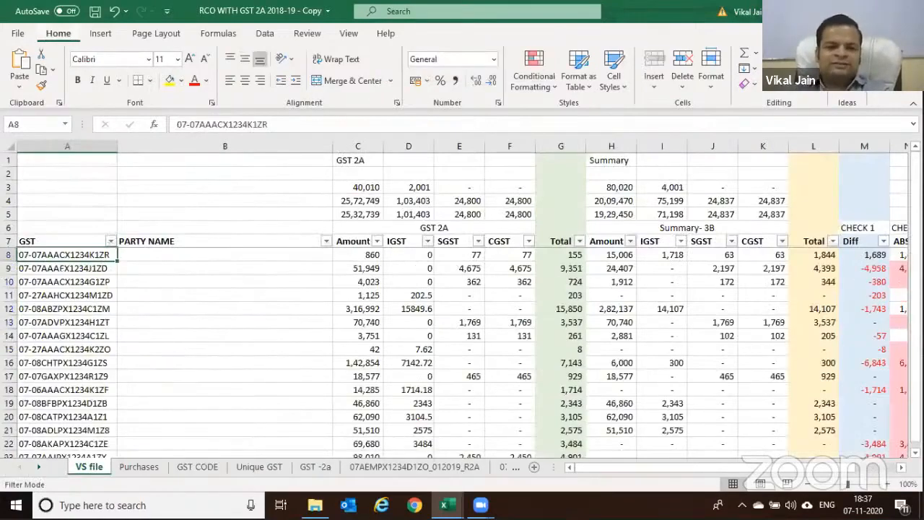
pyautogui.press('Up')
pyautogui.press('Right')
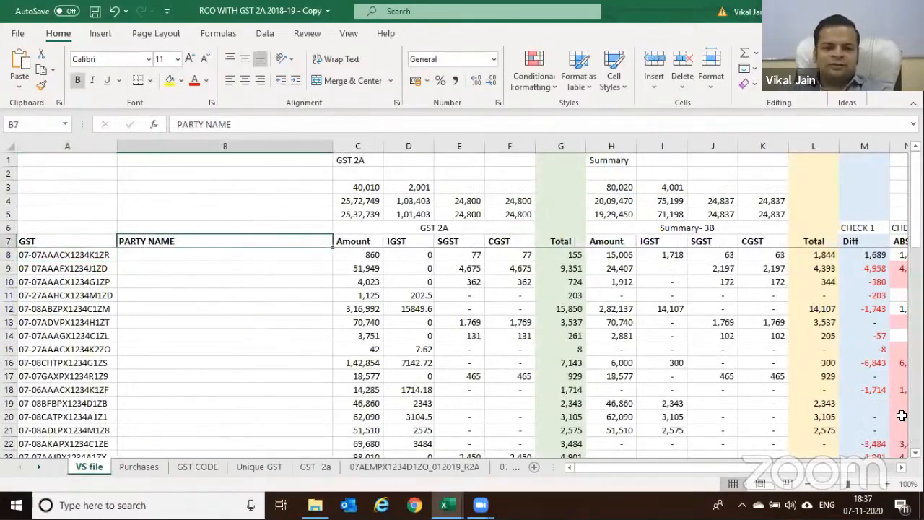
pyautogui.click(224, 146)
# Insert a blank column before PARTY NAME and enter =LEFT(A8,2) in B8
pyautogui.hotkey('ctrl', 'shift', '+')
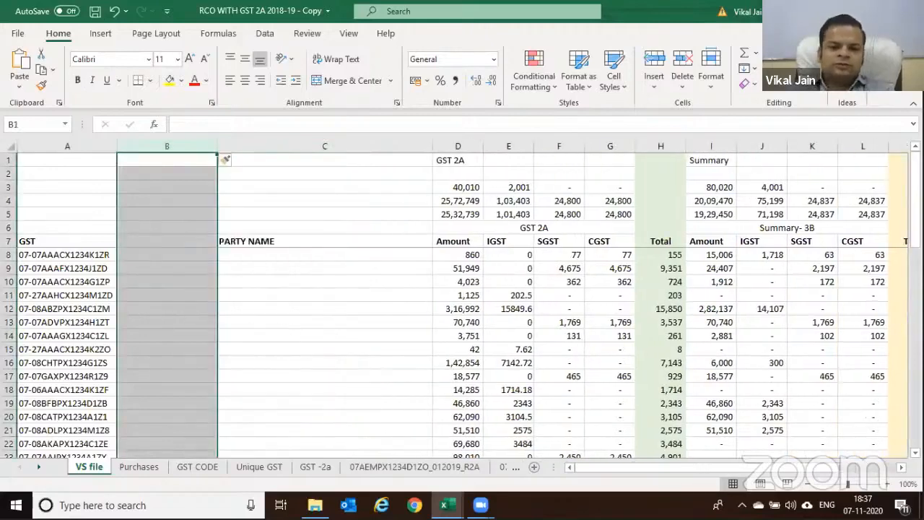
pyautogui.press('Down')
pyautogui.press('Down')
pyautogui.press('Down')
pyautogui.press('Down')
pyautogui.press('Down')
pyautogui.press('Down')
pyautogui.press('Down')
pyautogui.write('=L')
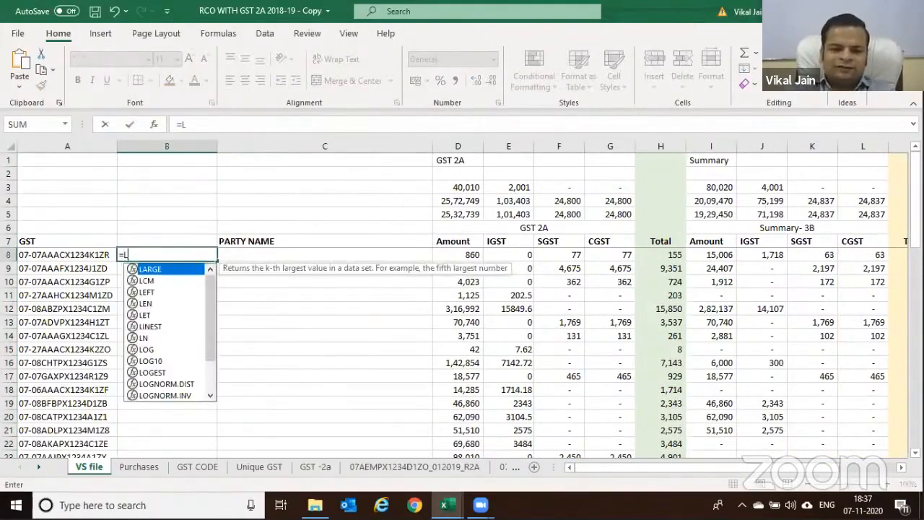
pyautogui.write('EFT(')
pyautogui.press('Left')
pyautogui.write(',2)')
pyautogui.press('Return')
# Copy the =LEFT(A8,2) state code formula down column B to the last data row
pyautogui.press('Up')
pyautogui.hotkey('ctrl', 'c')
pyautogui.press('Left')
pyautogui.hotkey('ctrl', 'Down')
pyautogui.press('Right')
pyautogui.hotkey('ctrl', 'shift', 'Up')
pyautogui.press('Return')
pyautogui.press('Up')
pyautogui.hotkey('ctrl', 'Up')
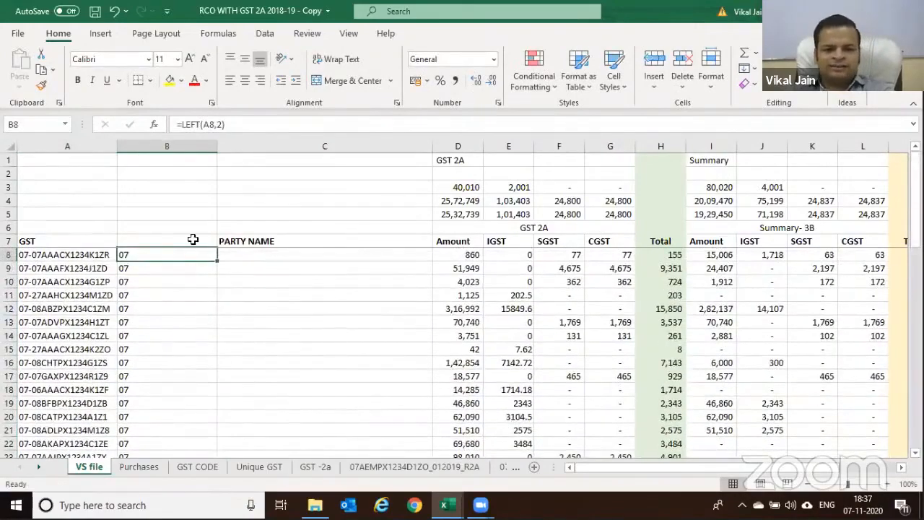
# Look up which state code 07 stands for on the GST CODE sheet
pyautogui.click(235, 244)
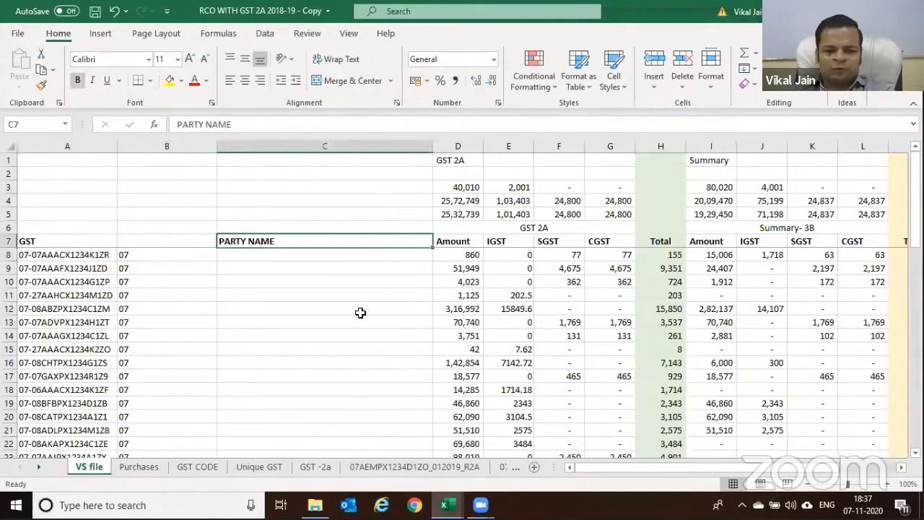
pyautogui.click(197, 467)
pyautogui.click(35, 265)
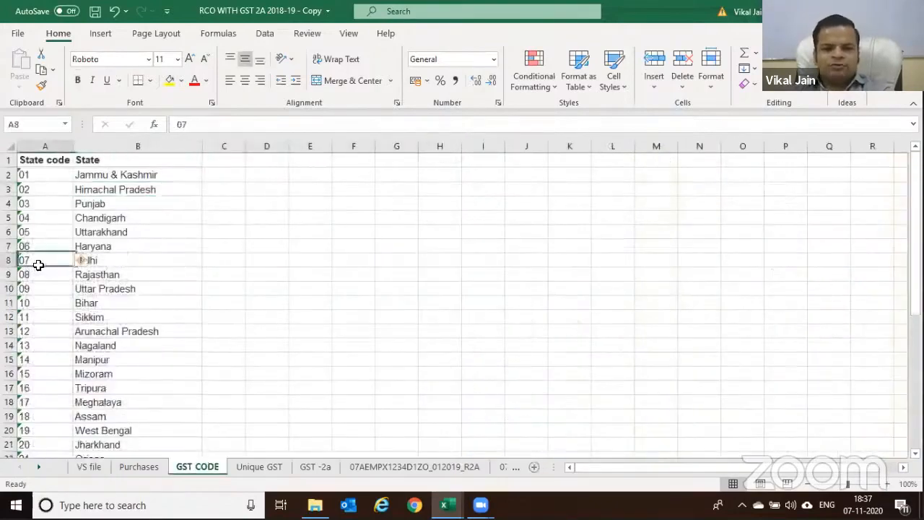
pyautogui.click(79, 260)
pyautogui.press('Escape')
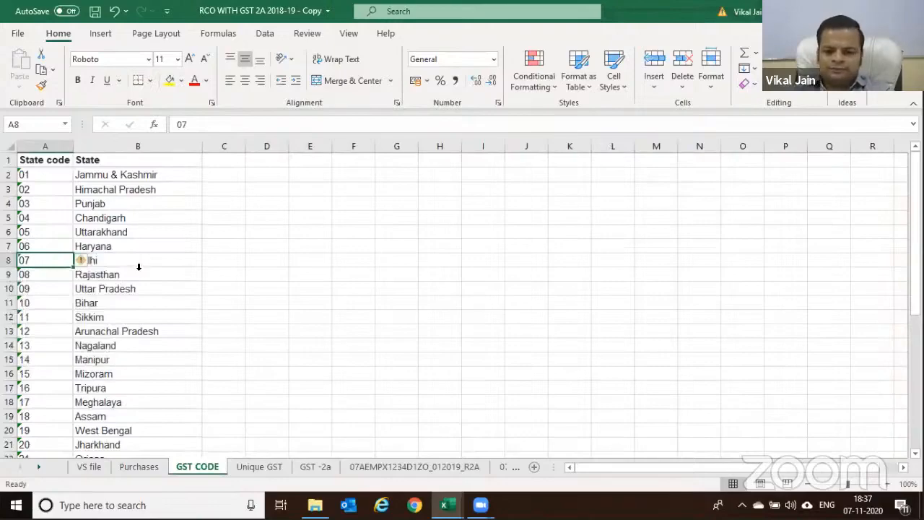
# Back on VS file, insert another blank column before PARTY NAME
pyautogui.click(89, 466)
pyautogui.click(299, 146)
pyautogui.hotkey('ctrl', 'shift', '+')
pyautogui.press('Down')
pyautogui.press('Down')
pyautogui.press('Down')
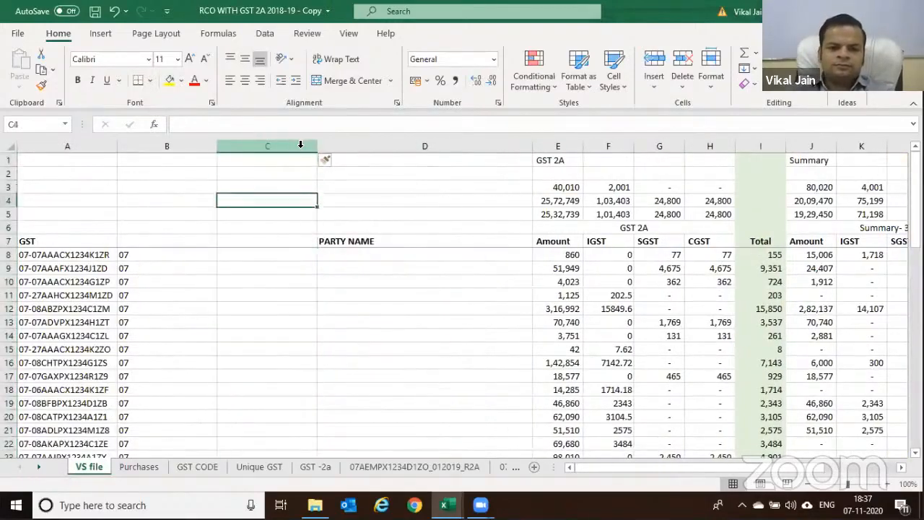
# Head column C 'State Name' and start a VLOOKUP in C8 on the code in B8
pyautogui.press('Down')
pyautogui.press('Down')
pyautogui.press('Down')
pyautogui.write('State Nam')
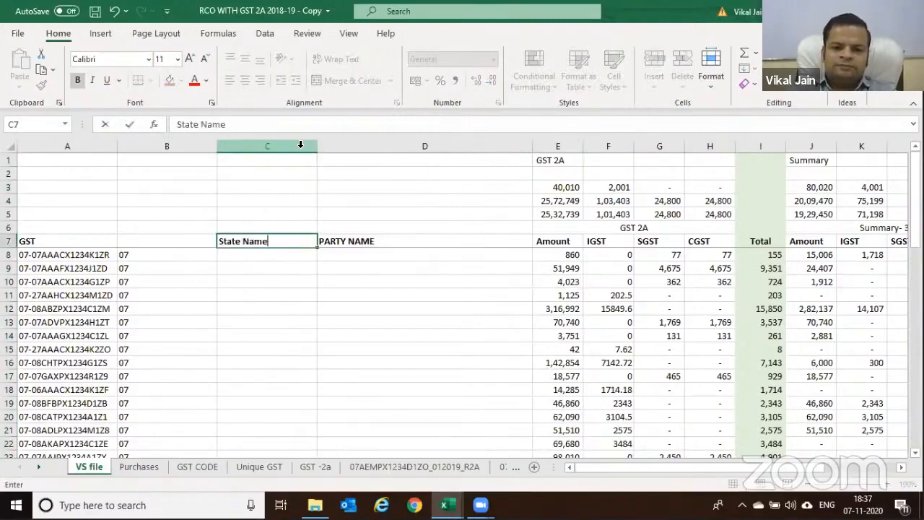
pyautogui.write('e')
pyautogui.press('Return')
pyautogui.write('=vl')
pyautogui.press('Tab')
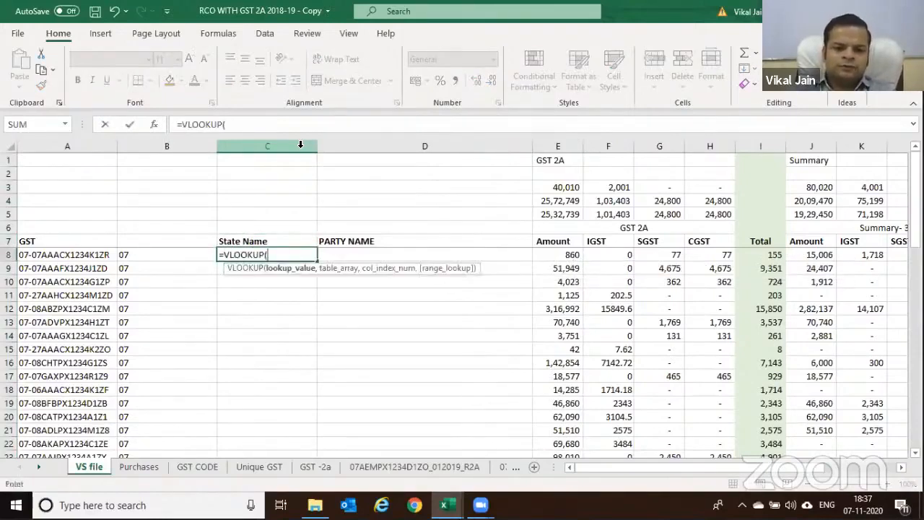
pyautogui.press('Left')
pyautogui.write(',')
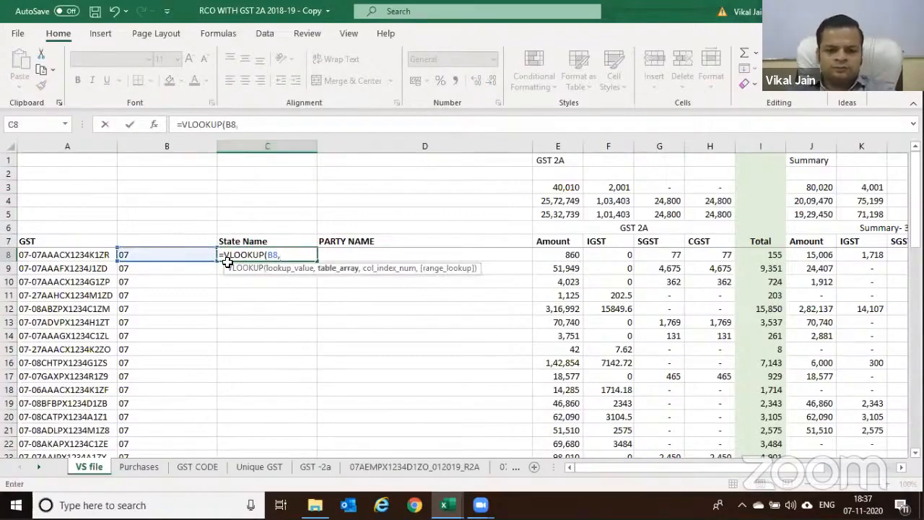
# Complete C8 as =VLOOKUP(B8,'GST CODE'!$A$2:$B$38,2,0)
pyautogui.click(258, 467)
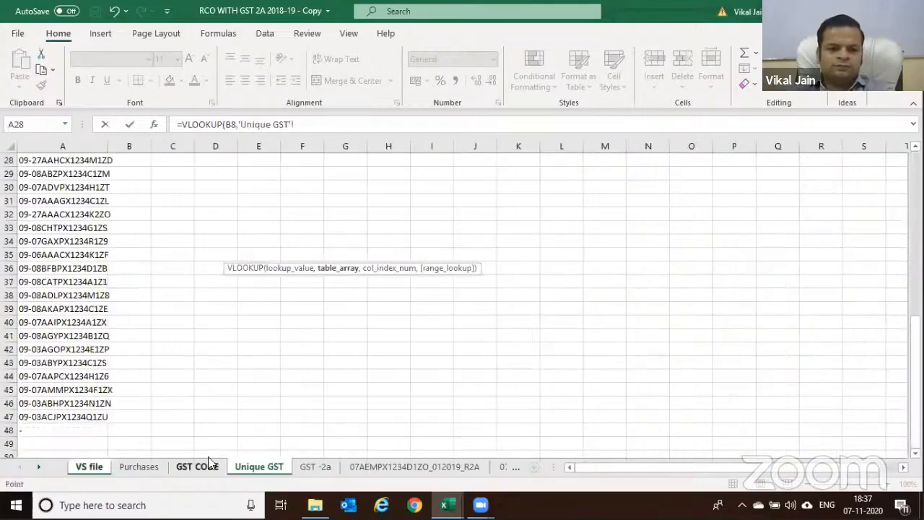
pyautogui.click(210, 466)
pyautogui.click(36, 171)
pyautogui.hotkey('shift', 'Right')
pyautogui.hotkey('shift', 'Down')
pyautogui.hotkey('ctrl', 'shift', 'Down')
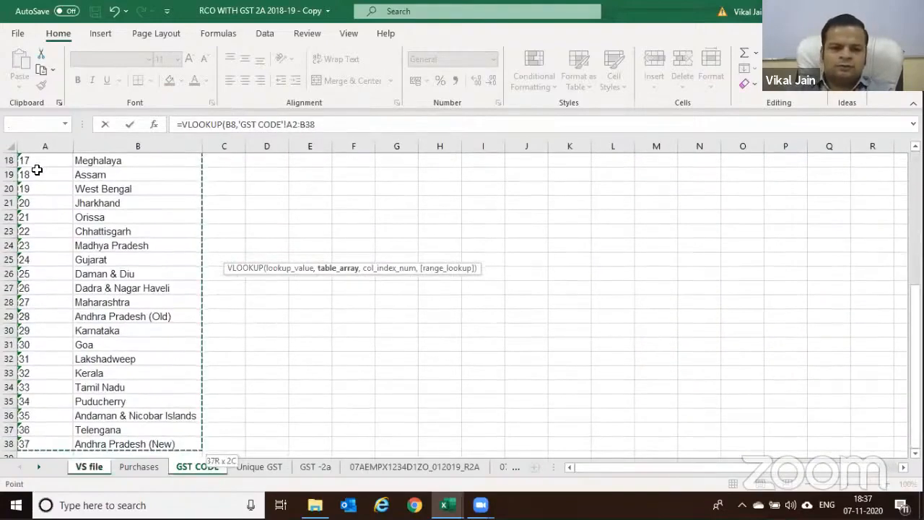
pyautogui.press('F4')
pyautogui.write(',2,')
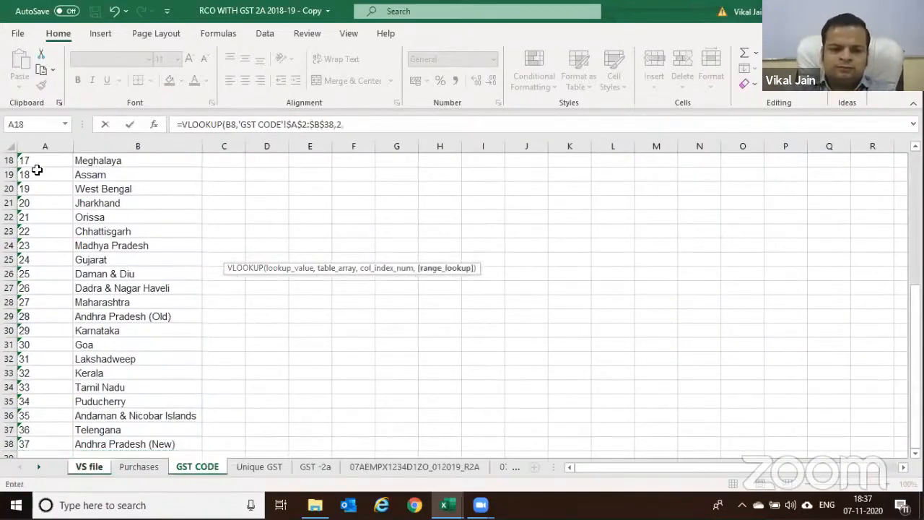
pyautogui.write('0')
pyautogui.press('Return')
# Copy the State Name lookup formula down column C to the last data row
pyautogui.press('Up')
pyautogui.hotkey('ctrl', 'c')
pyautogui.press('Left')
pyautogui.hotkey('ctrl', 'Down')
pyautogui.press('Right')
pyautogui.hotkey('ctrl', 'shift', 'Up')
pyautogui.press('Return')
pyautogui.hotkey('ctrl', 'Up')
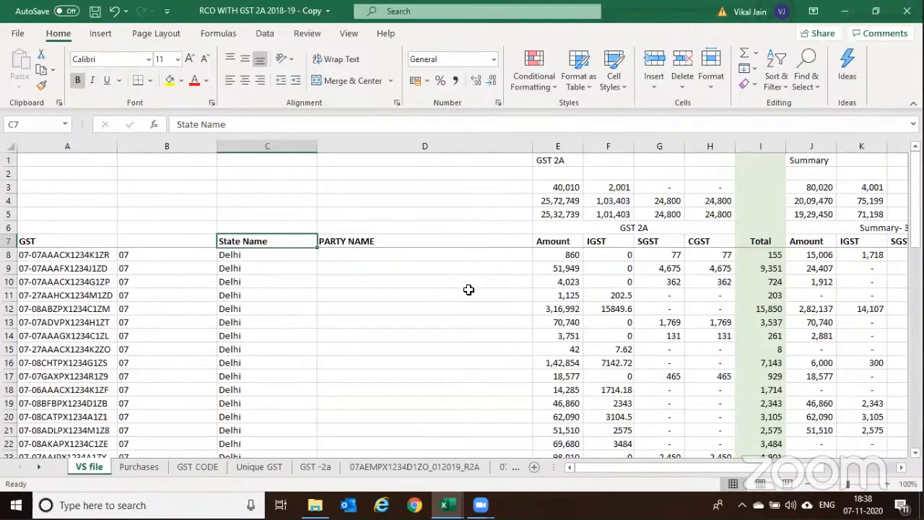
# Check the upload-month entry in P2 on GST -2a, view the VBA editor, then switch to the GST-2a - PAN INDIA folder
pyautogui.click(315, 466)
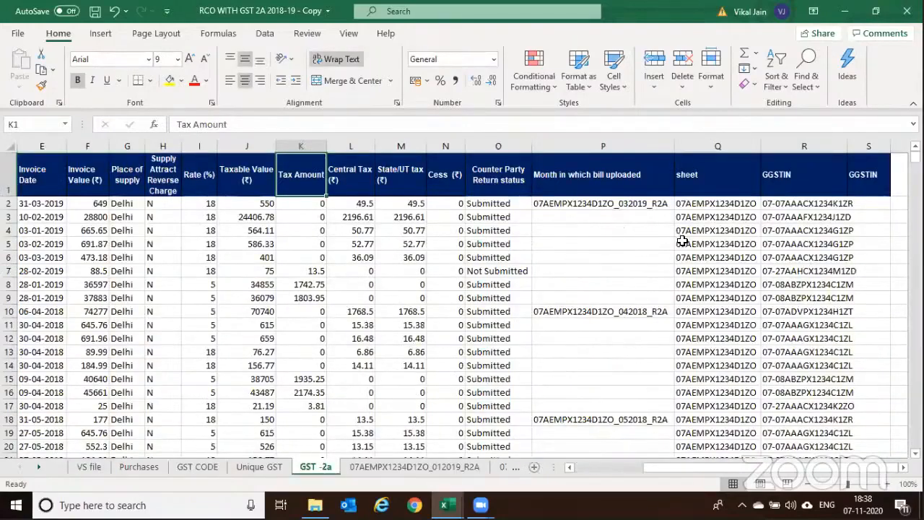
pyautogui.click(598, 211)
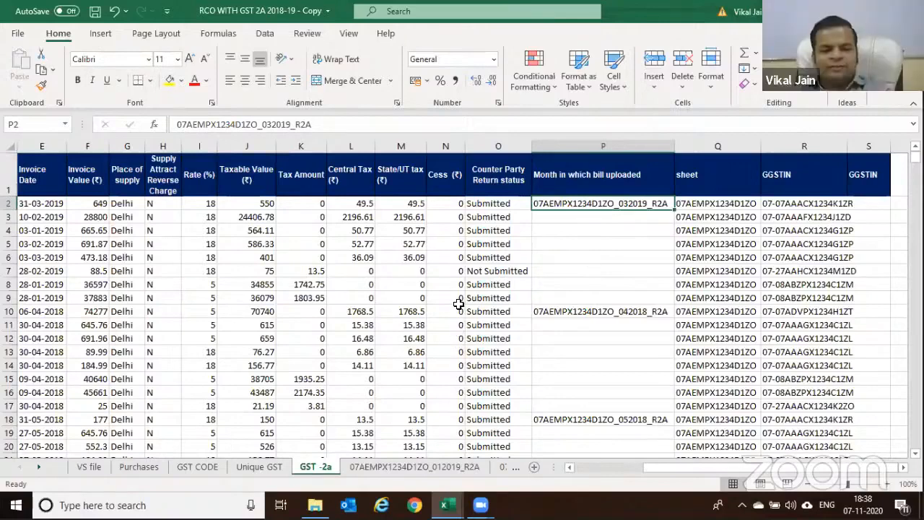
pyautogui.hotkey('alt', 'F11')
pyautogui.hotkey('alt', 'F11')
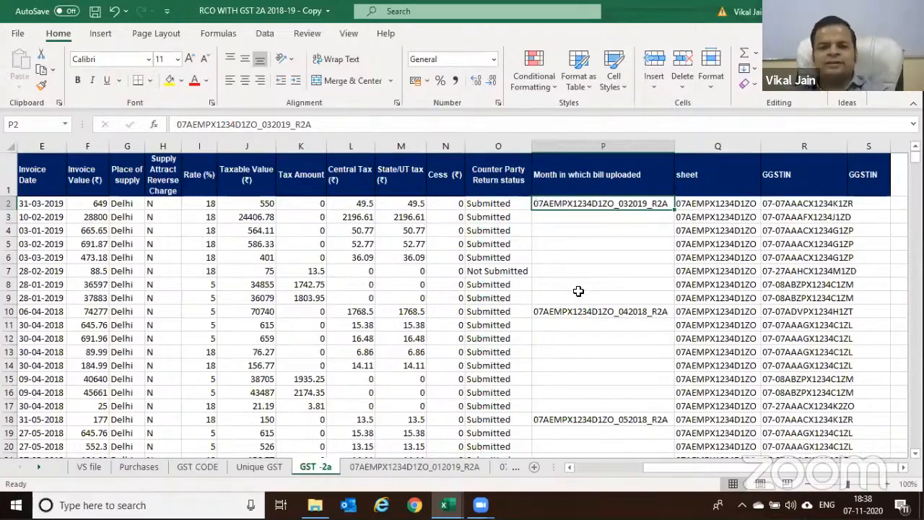
pyautogui.hotkey('alt', 'Tab')
pyautogui.hotkey('alt', 'Tab')
pyautogui.hotkey('alt', 'Tab')
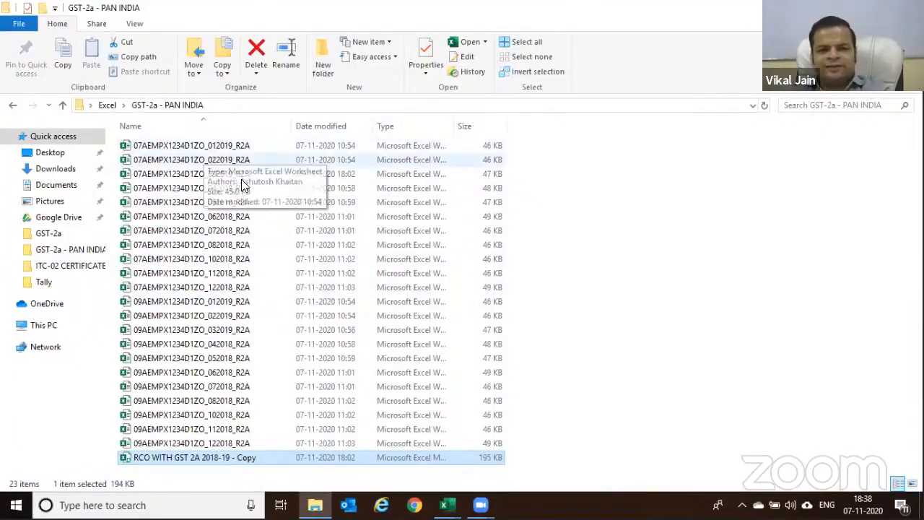
# Flip between the RCO workbook and the macro editor, scrolling through the Module1 code
pyautogui.hotkey('alt', 'Tab')
pyautogui.hotkey('alt', 'Tab')
pyautogui.hotkey('alt', 'Tab')
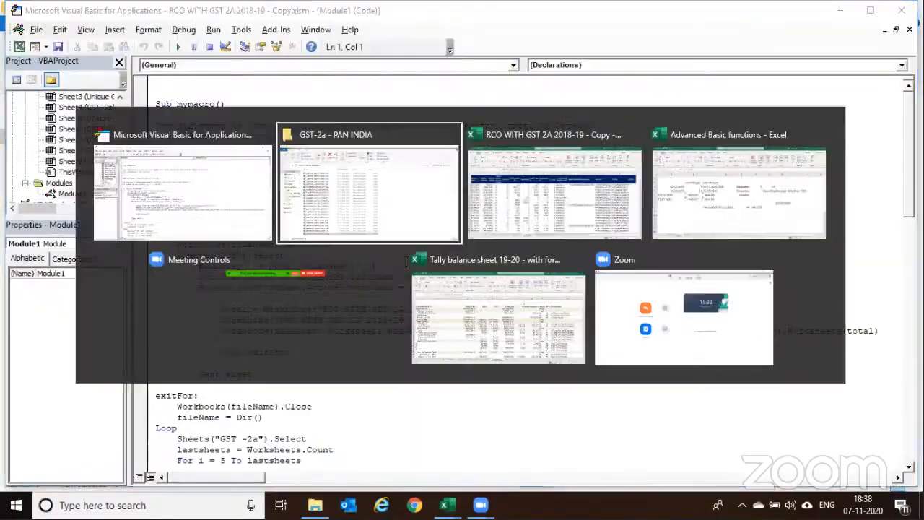
pyautogui.click(532, 192)
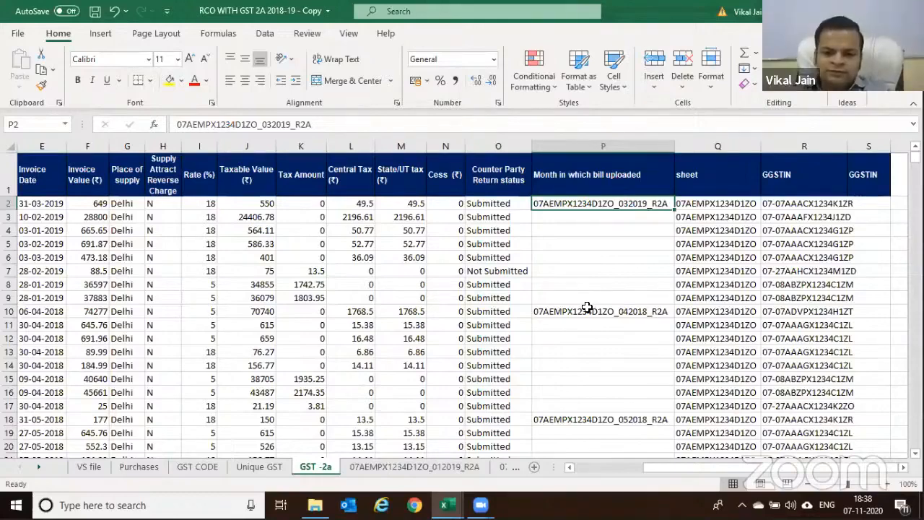
pyautogui.hotkey('alt', 'Tab')
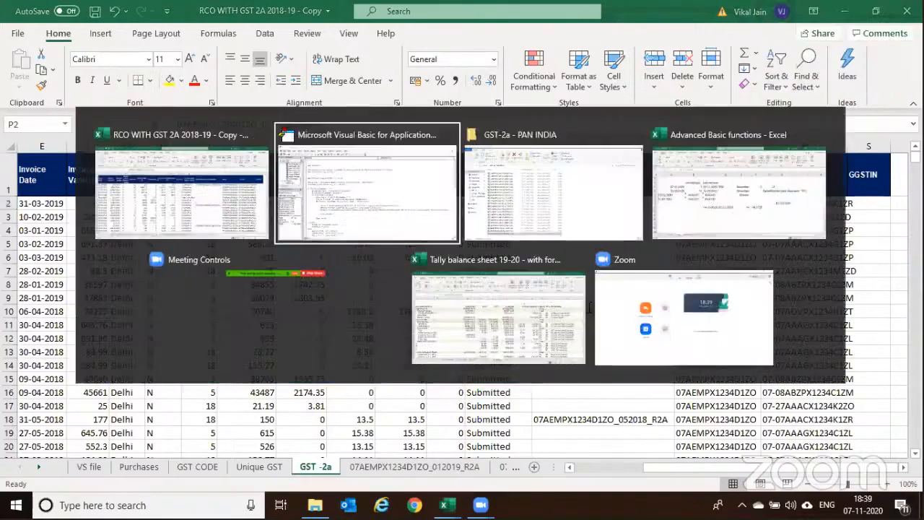
pyautogui.hotkey('alt', 'Tab')
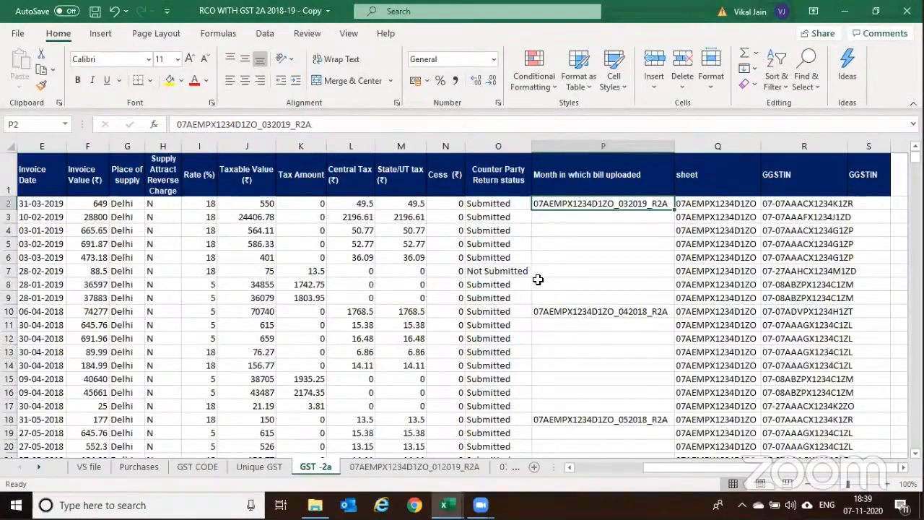
pyautogui.hotkey('alt', 'Tab')
pyautogui.scroll(-5, 538, 279)
pyautogui.scroll(-5, 538, 278)
pyautogui.scroll(2, 540, 278)
# View the first monthly R2A file's name in the folder unchanged, then return to the macro code
pyautogui.hotkey('alt', 'Tab')
pyautogui.press('Tab')
pyautogui.click(186, 148)
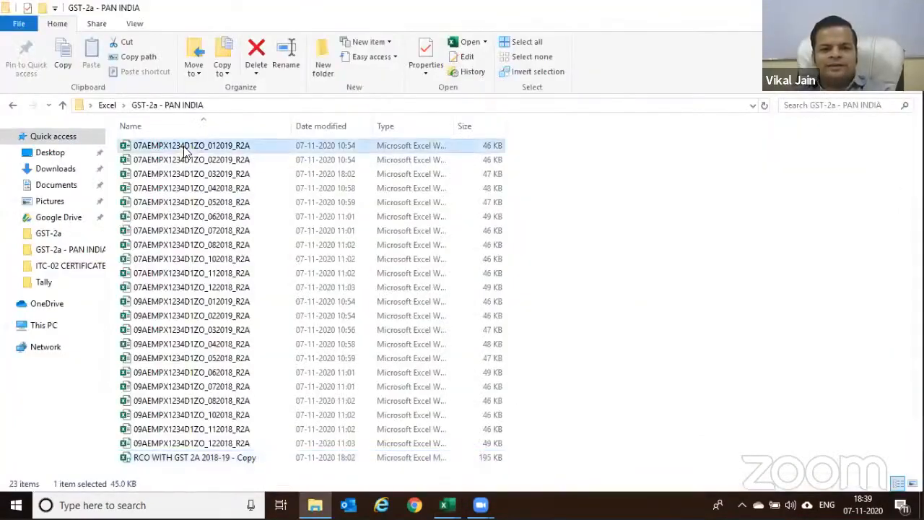
pyautogui.press('F2')
pyautogui.press('Escape')
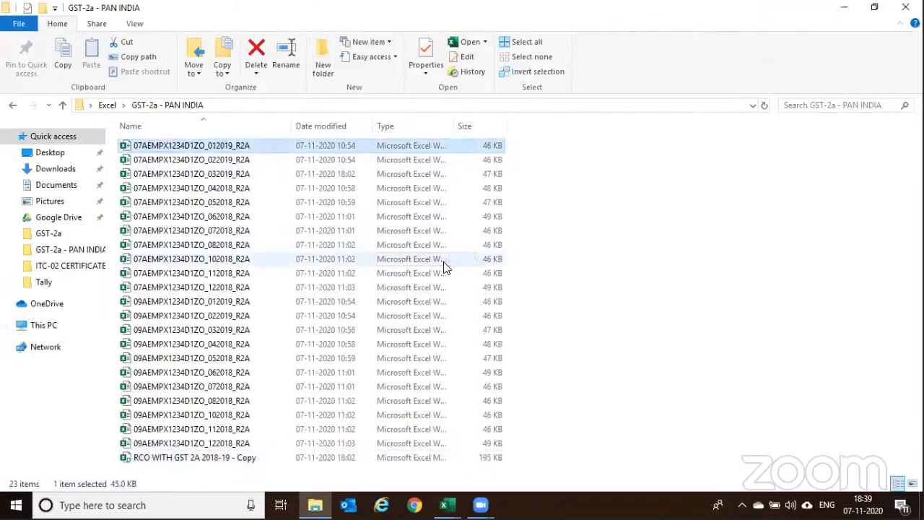
pyautogui.hotkey('alt', 'Tab')
pyautogui.press('Tab')
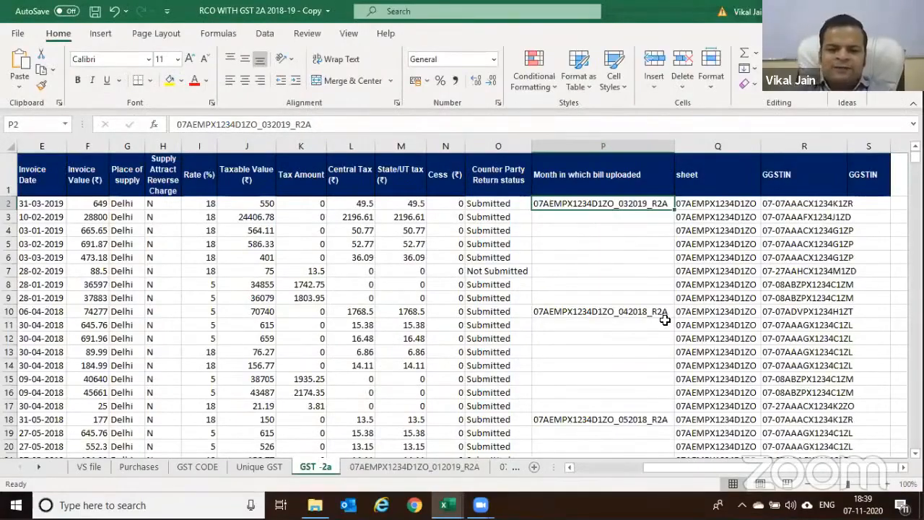
pyautogui.hotkey('alt', 'F11')
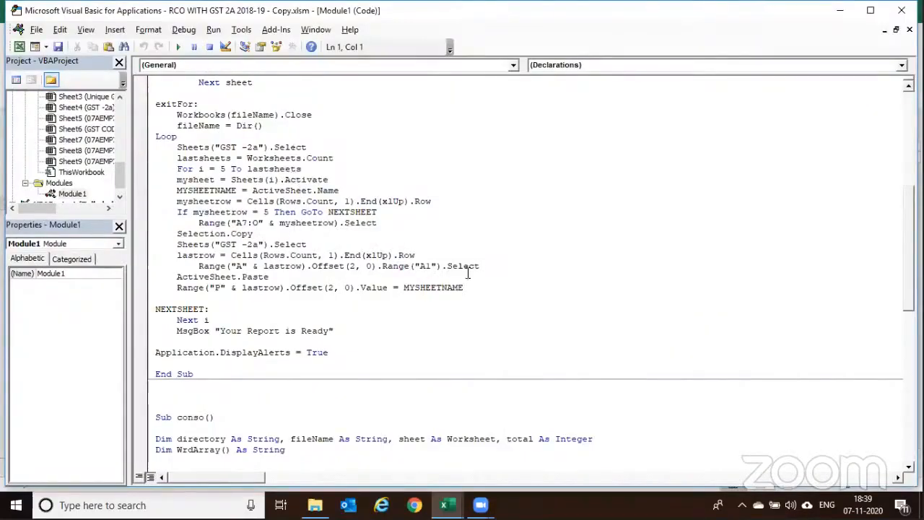
# Highlight MYSHEETNAME on Module1's Range("P") line, then go back to the GST -2a sheet
pyautogui.moveTo(403, 287); pyautogui.dragTo(463, 288)
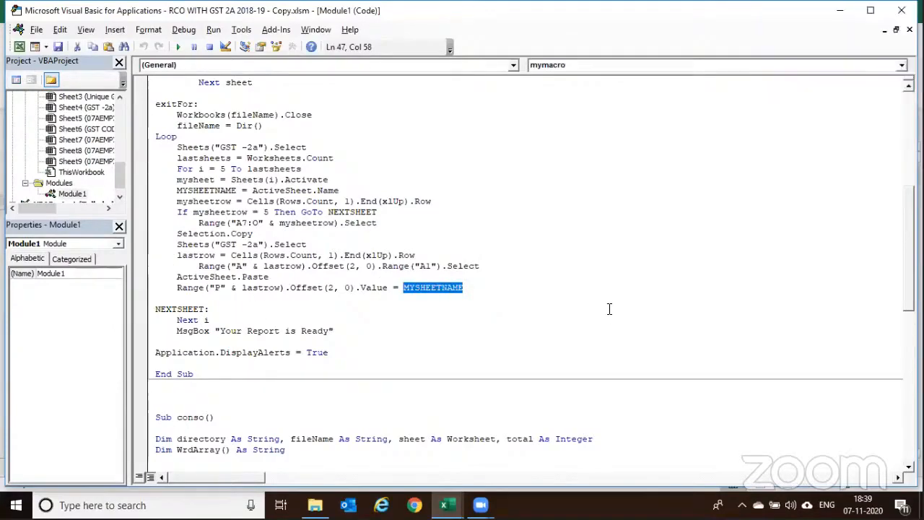
pyautogui.hotkey('alt', 'F11')
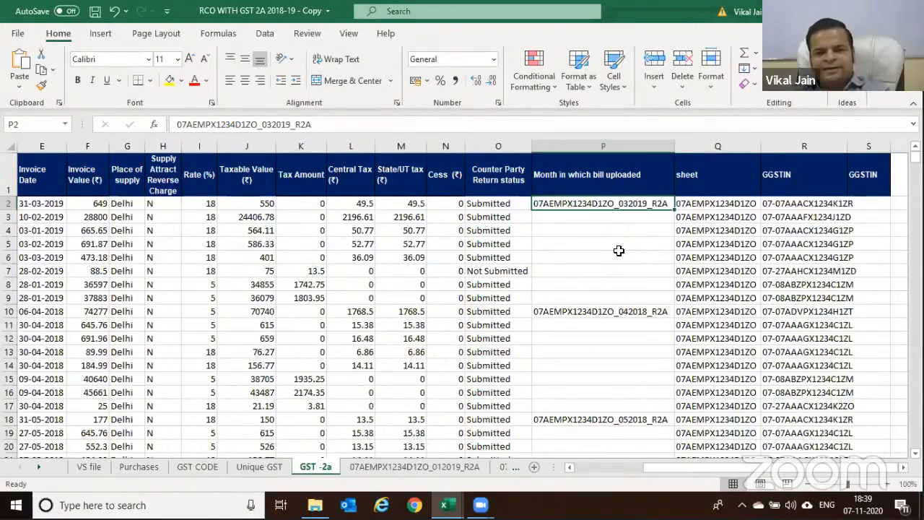
# Check the source sheet name recorded in P70, then switch to the GST-2a - PAN INDIA folder
pyautogui.scroll(-10, 610, 257)
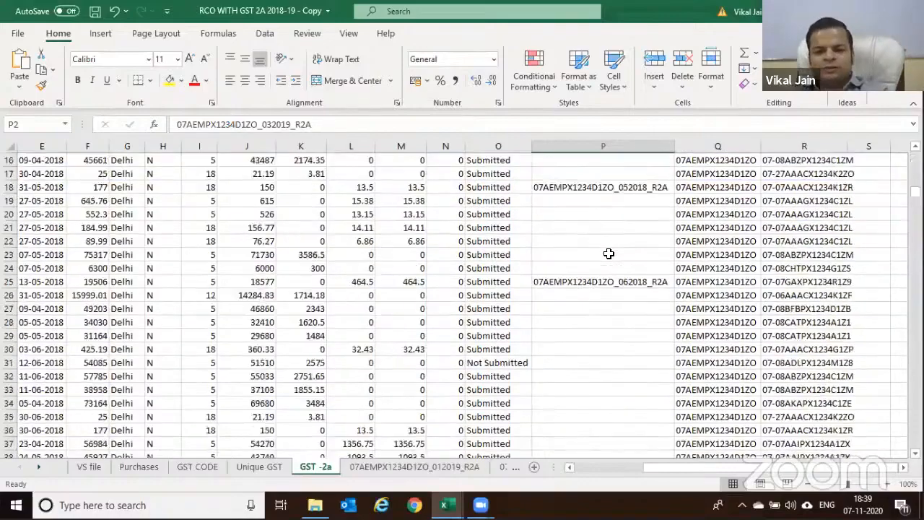
pyautogui.scroll(-12, 606, 260)
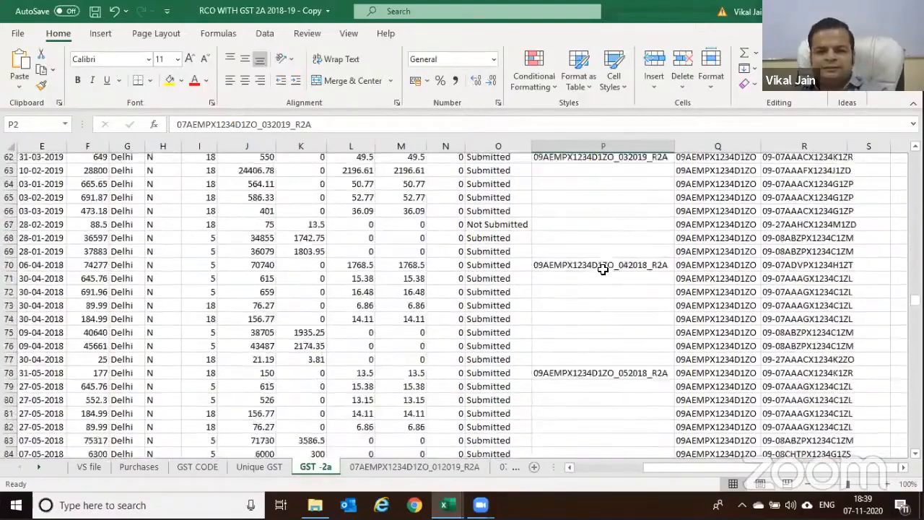
pyautogui.click(580, 203)
pyautogui.scroll(-1, 660, 273)
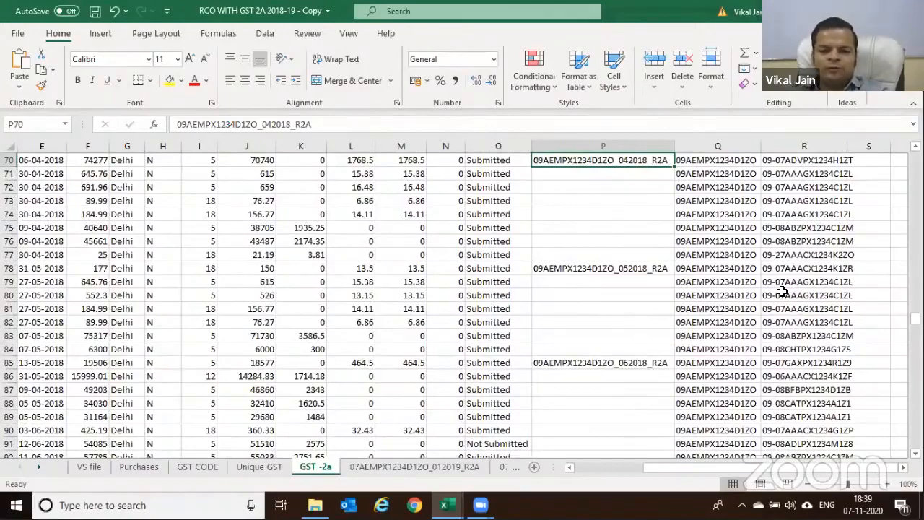
pyautogui.scroll(5, 653, 279)
pyautogui.scroll(18, 653, 280)
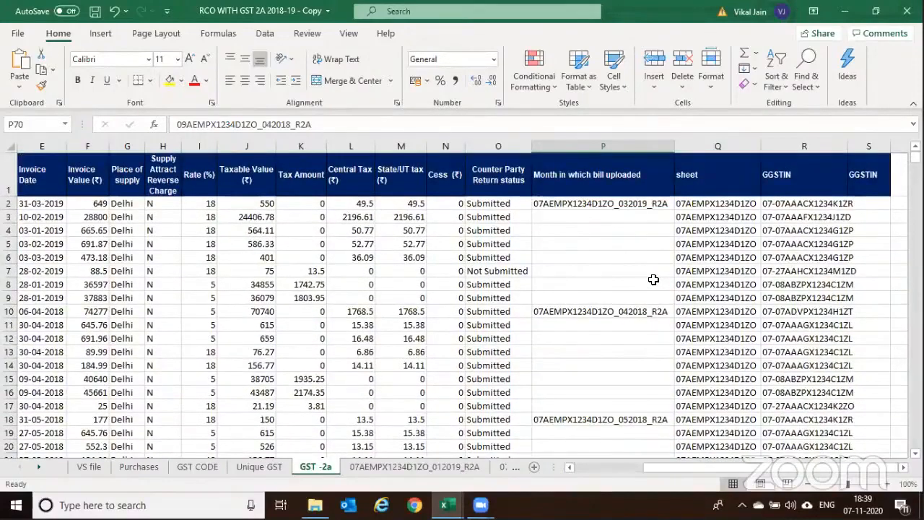
pyautogui.hotkey('alt', 'Tab')
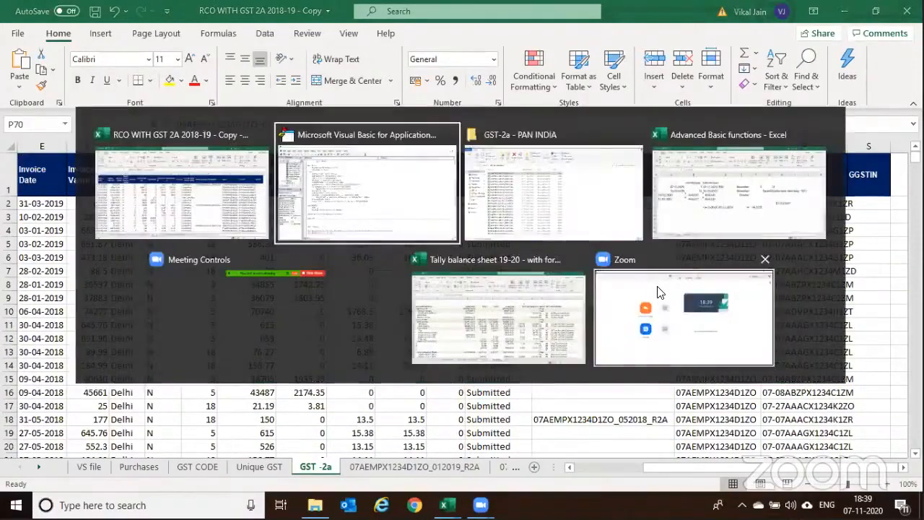
pyautogui.press('Tab')
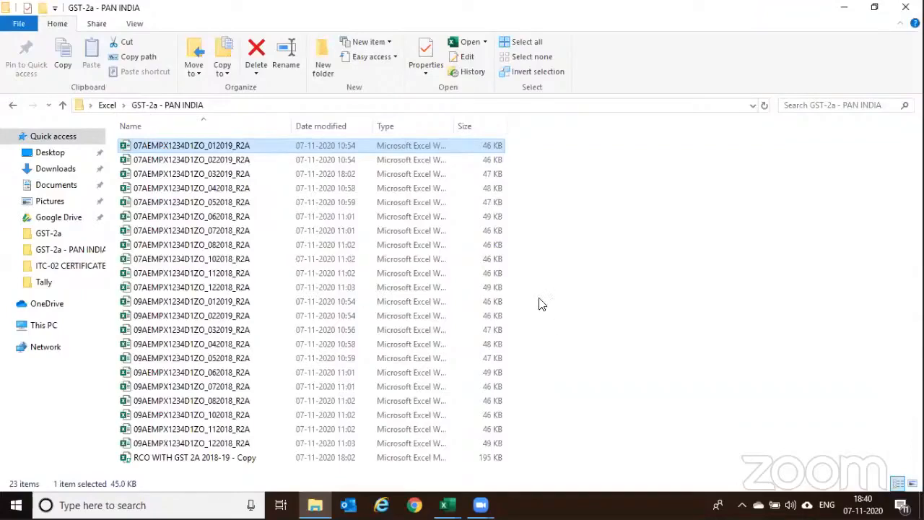
# Switch from the folder window back to the RCO WITH GST 2A 2018-19 - Copy workbook
pyautogui.hotkey('alt', 'Tab')
pyautogui.hotkey('alt', 'Tab')
pyautogui.hotkey('alt', 'Tab')
pyautogui.hotkey('alt', 'Tab')
pyautogui.hotkey('alt', 'Tab')
pyautogui.hotkey('alt', 'Tab')
pyautogui.hotkey('alt', 'Tab')
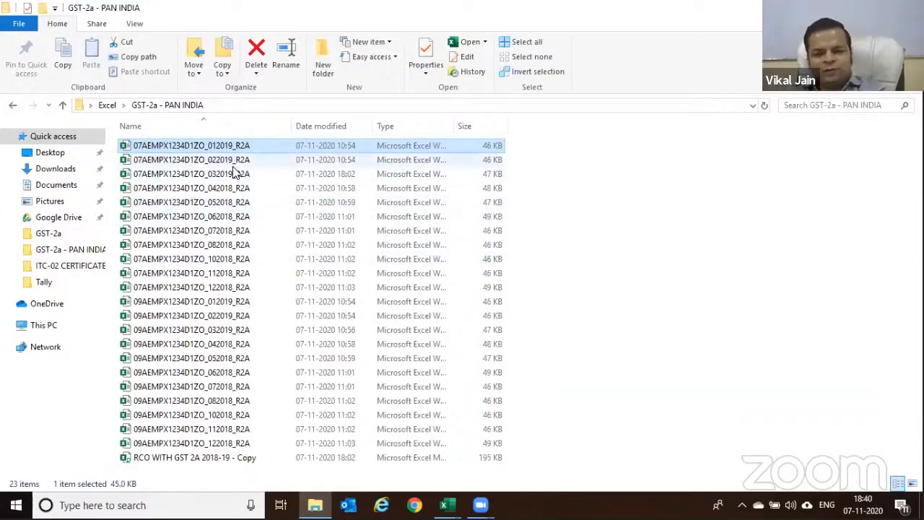
pyautogui.hotkey('alt', 'Tab')
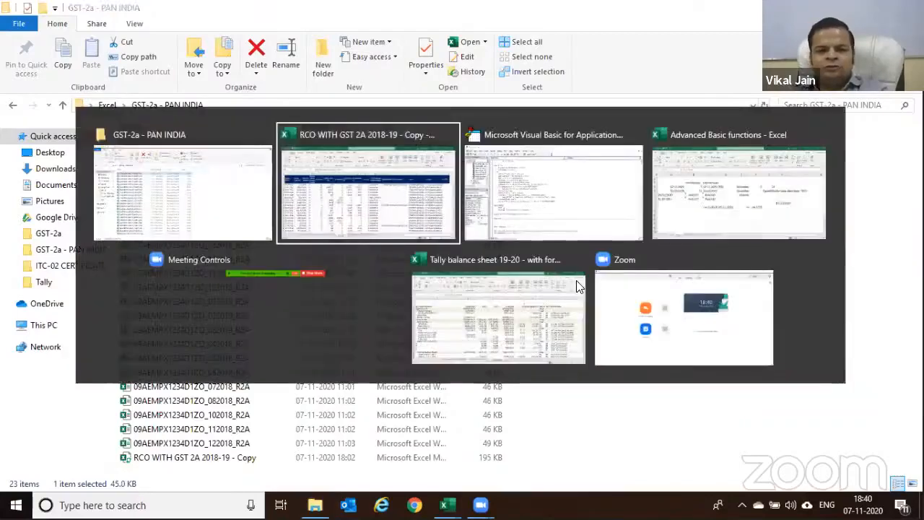
pyautogui.click(435, 192)
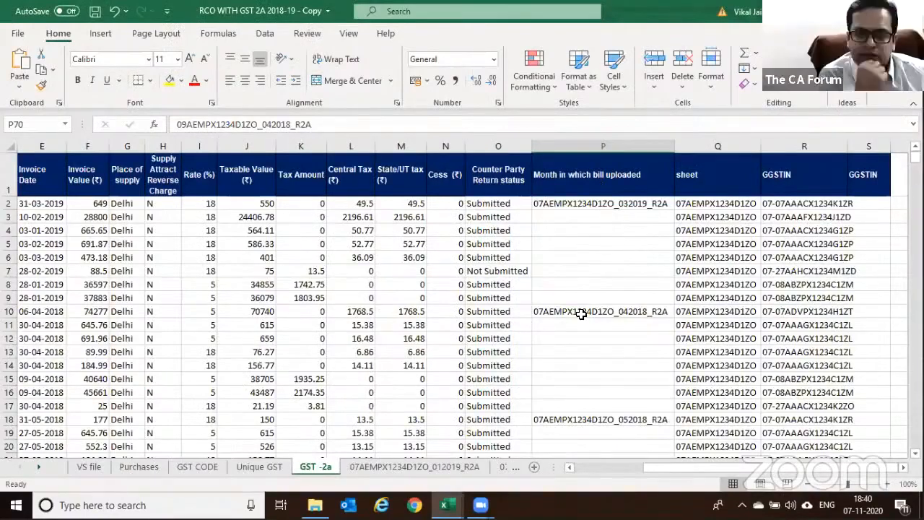
# Check the Submitted status in cell O5 on GST -2a, then go to the VS file sheet
pyautogui.click(506, 245)
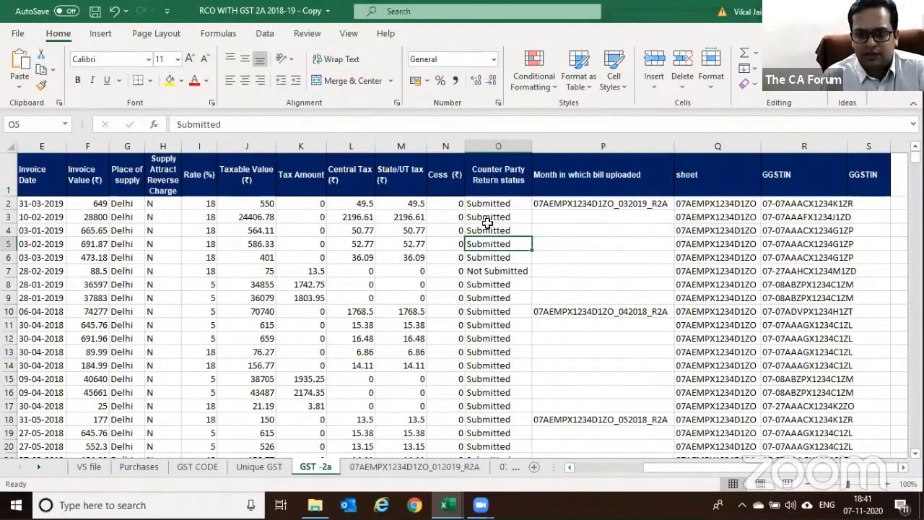
pyautogui.click(95, 467)
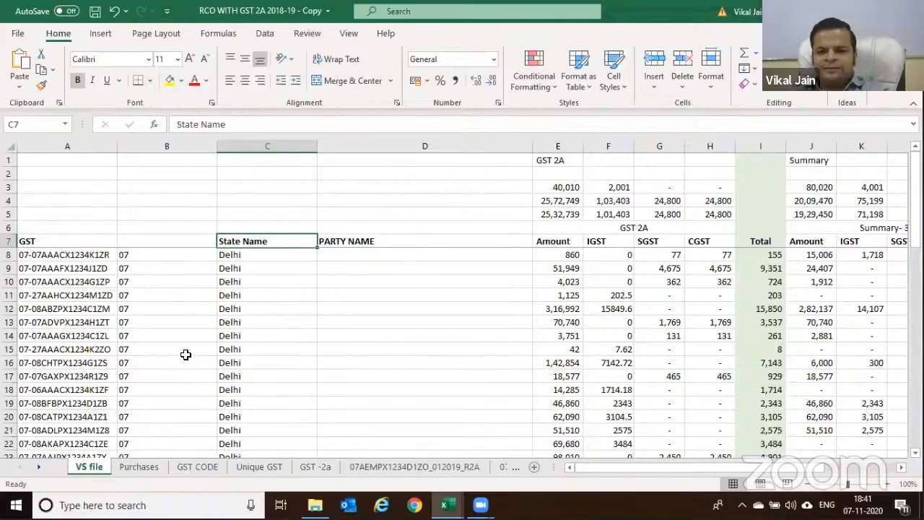
# Select the whole GST -2a data block from A1 across the headers and down all rows
pyautogui.click(315, 467)
pyautogui.hotkey('ctrl', 'Left')
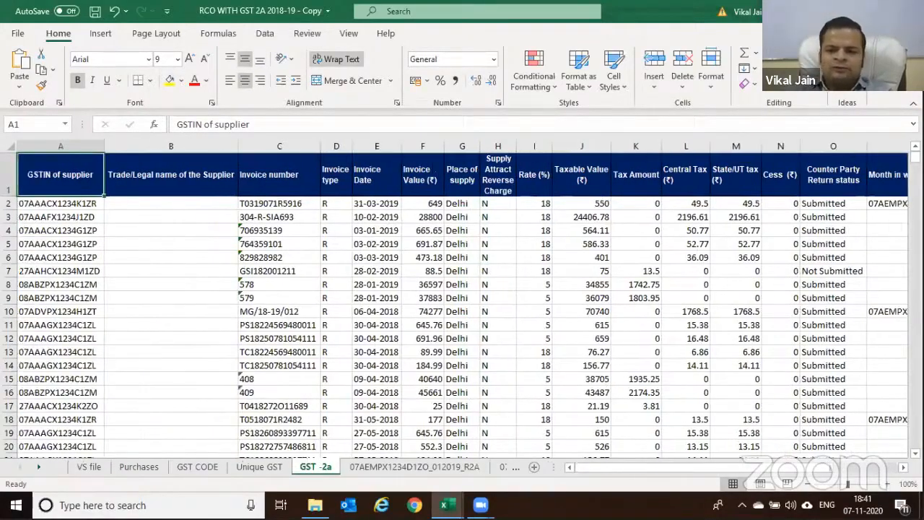
pyautogui.hotkey('ctrl', 'shift', 'Right')
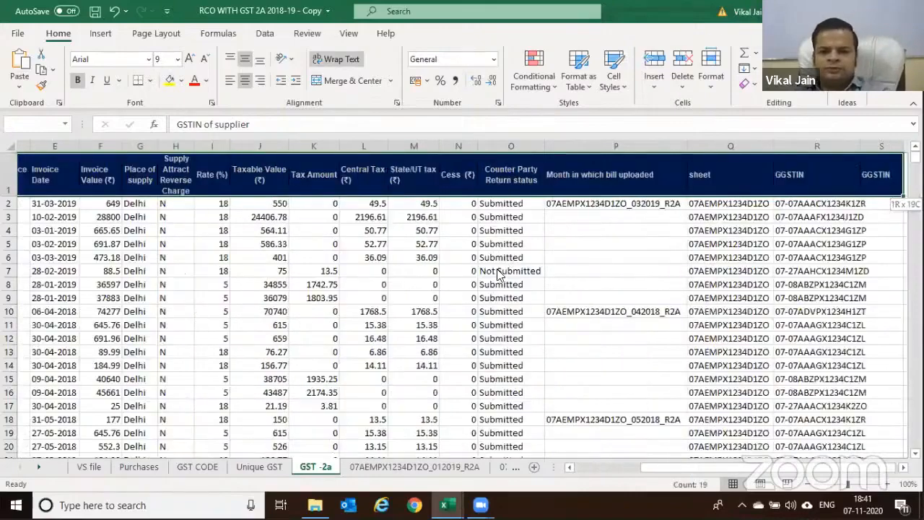
pyautogui.hotkey('ctrl', 'shift', 'Down')
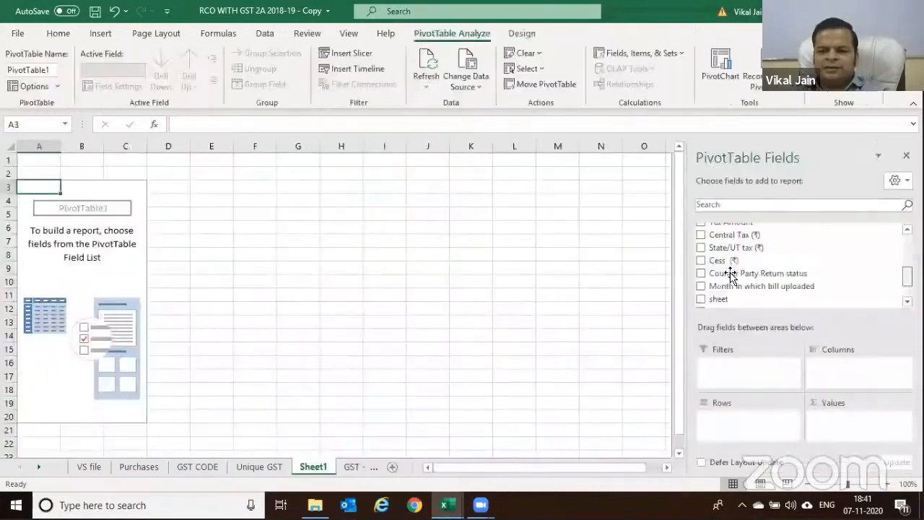
# In the pivot, list each GGSTIN as a row and sum Taxable Value (₹)
pyautogui.scroll(-1, 730, 270)
pyautogui.moveTo(728, 282)
pyautogui.mouseDown()
pyautogui.moveTo(786, 434)
pyautogui.moveTo(779, 365)
pyautogui.moveTo(739, 274)
pyautogui.moveTo(703, 282)
pyautogui.moveTo(716, 273)
pyautogui.mouseUp()
pyautogui.moveTo(718, 269); pyautogui.dragTo(772, 423)
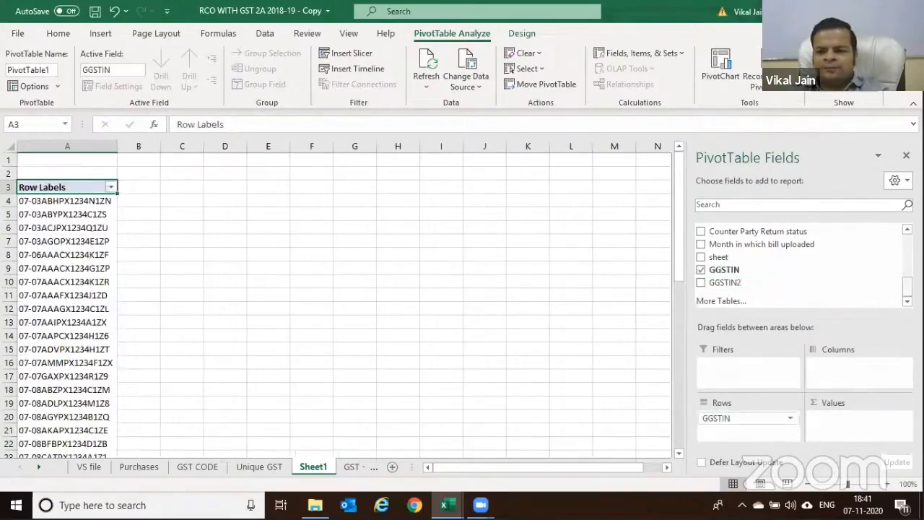
pyautogui.scroll(10, 758, 264)
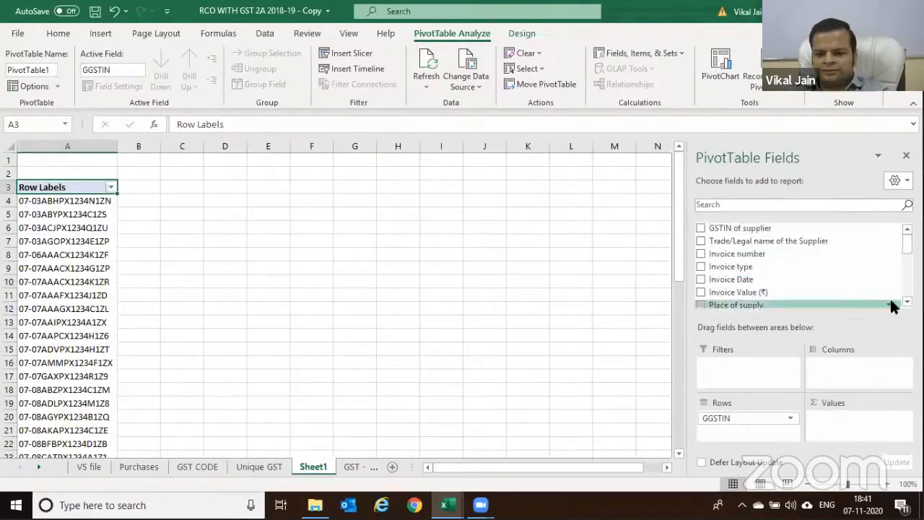
pyautogui.scroll(-2, 893, 303)
pyautogui.scroll(-1, 794, 267)
pyautogui.moveTo(743, 279); pyautogui.dragTo(856, 426)
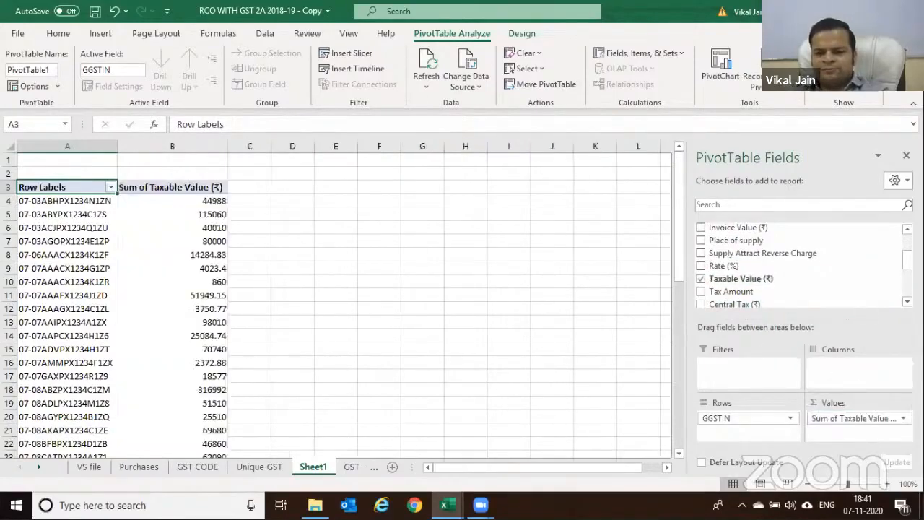
# Add Tax Amount to the pivot's summed values and return to VS file
pyautogui.scroll(-1, 768, 295)
pyautogui.moveTo(732, 273); pyautogui.dragTo(877, 438)
pyautogui.scroll(-1, 805, 293)
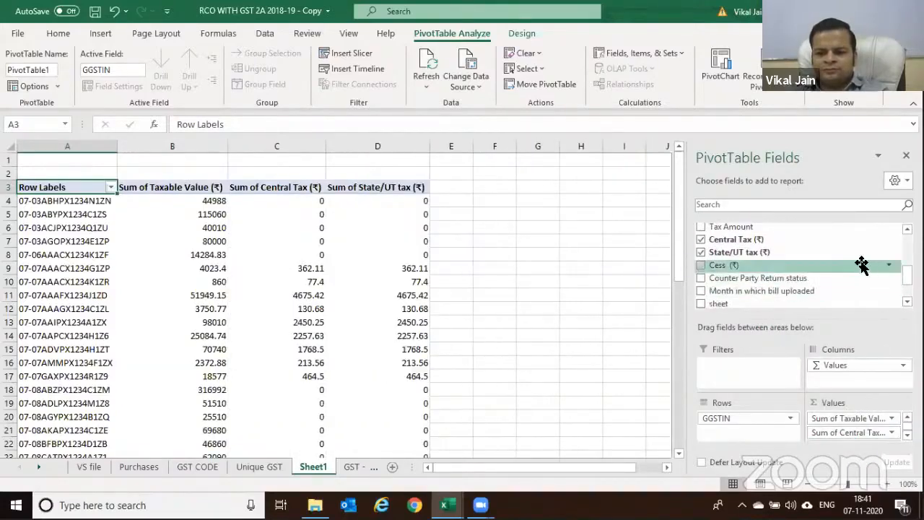
pyautogui.scroll(1, 794, 242)
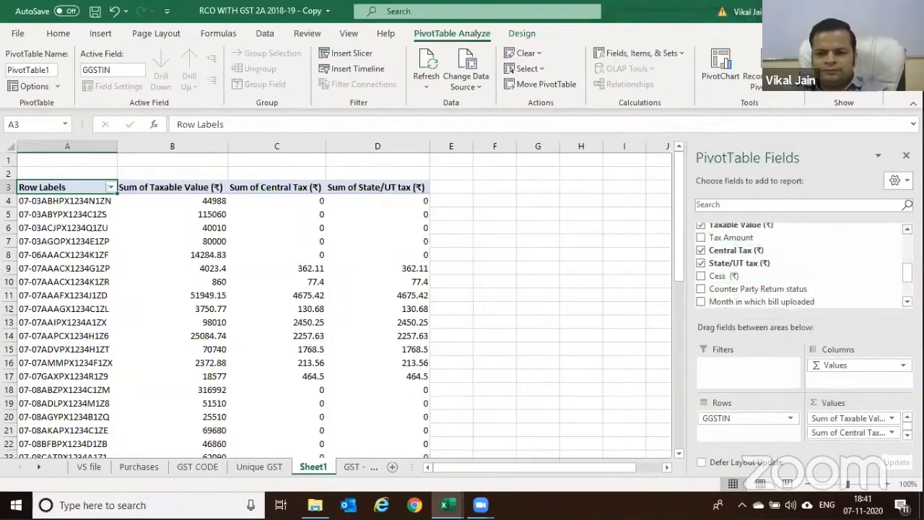
pyautogui.moveTo(744, 237); pyautogui.dragTo(844, 440)
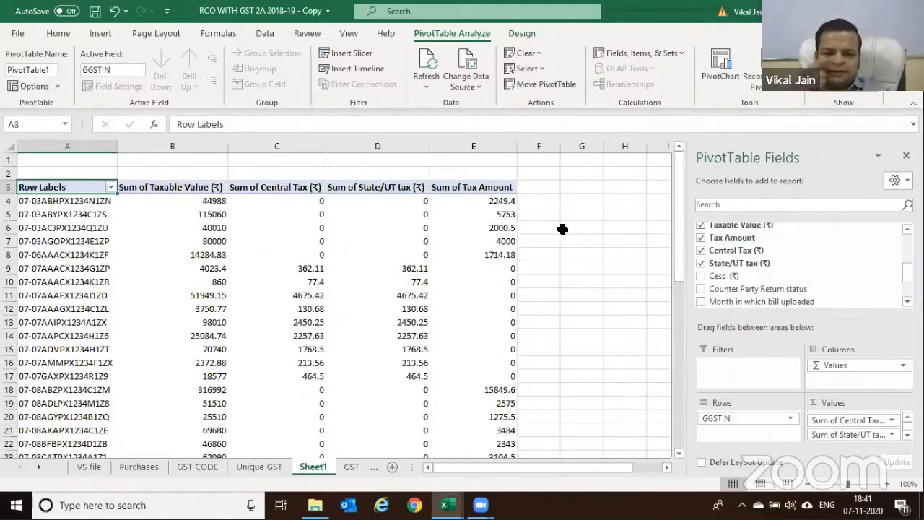
pyautogui.click(89, 466)
# Head column B of the VS file as 'State COde' in cell B7
pyautogui.press('Right')
pyautogui.press('Right')
pyautogui.press('Right')
pyautogui.press('Right')
pyautogui.press('Right')
pyautogui.press('Right')
pyautogui.press('Right')
pyautogui.press('Right')
pyautogui.press('Right')
pyautogui.press('Right')
pyautogui.press('Right')
pyautogui.press('Right')
pyautogui.press('Right')
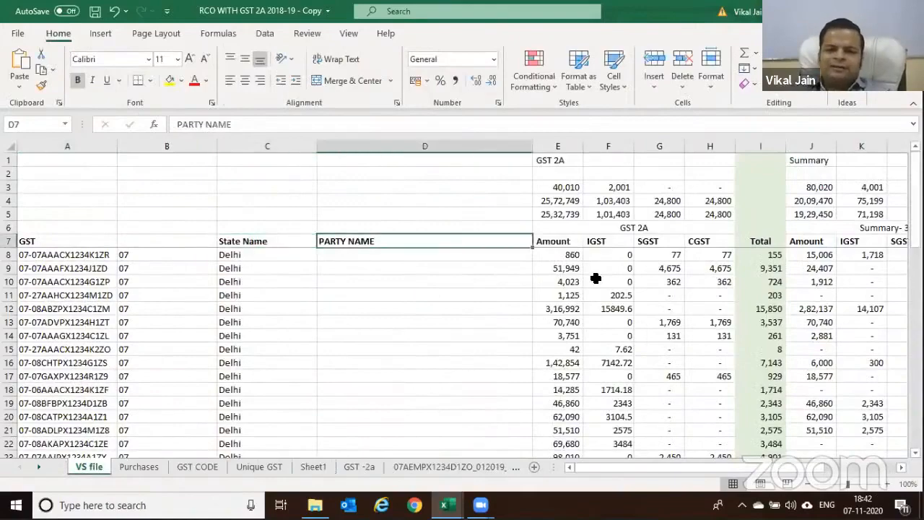
pyautogui.press('Right')
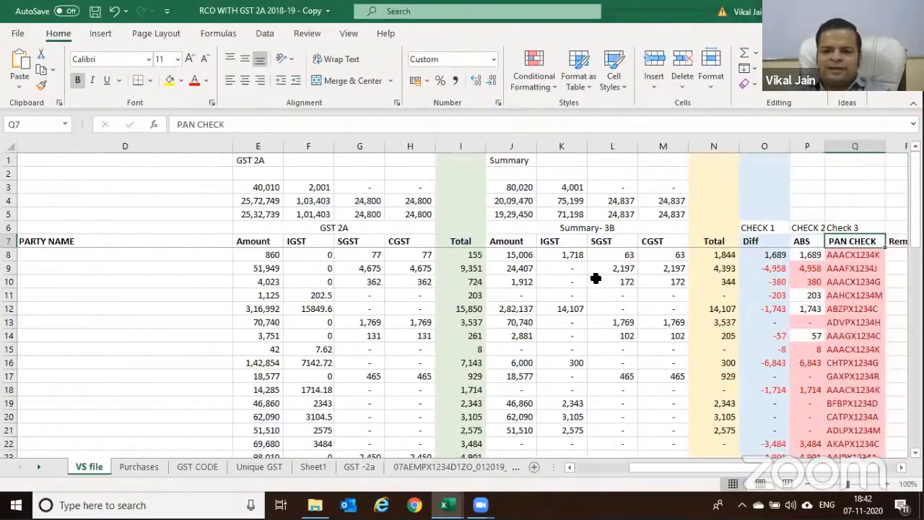
pyautogui.press('Left')
pyautogui.press('Left')
pyautogui.press('Left')
pyautogui.press('Left')
pyautogui.press('Left')
pyautogui.press('Left')
pyautogui.press('Left')
pyautogui.press('Left')
pyautogui.press('Left')
pyautogui.press('Left')
pyautogui.press('Left')
pyautogui.press('Left')
pyautogui.press('Left')
pyautogui.press('Left')
pyautogui.press('Left')
pyautogui.press('Left')
pyautogui.press('Right')
pyautogui.press('Right')
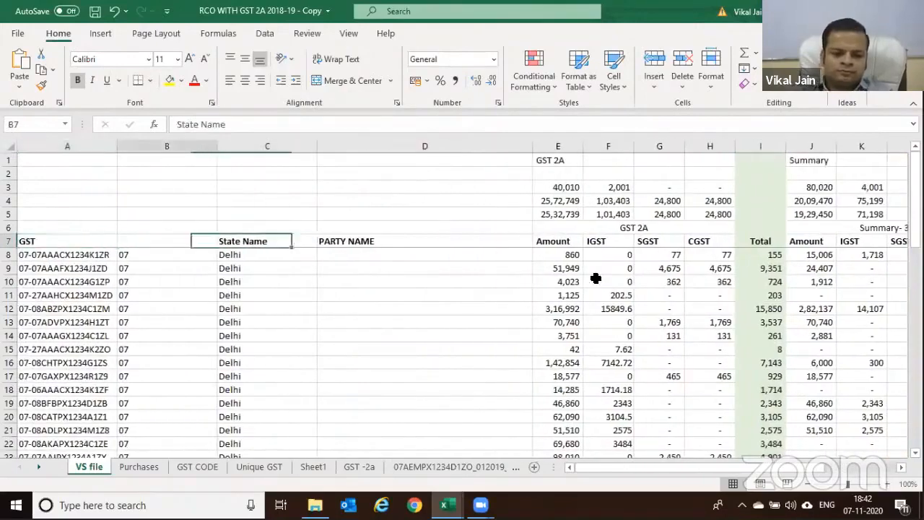
pyautogui.press('Left')
pyautogui.write('State COde')
pyautogui.press('Return')
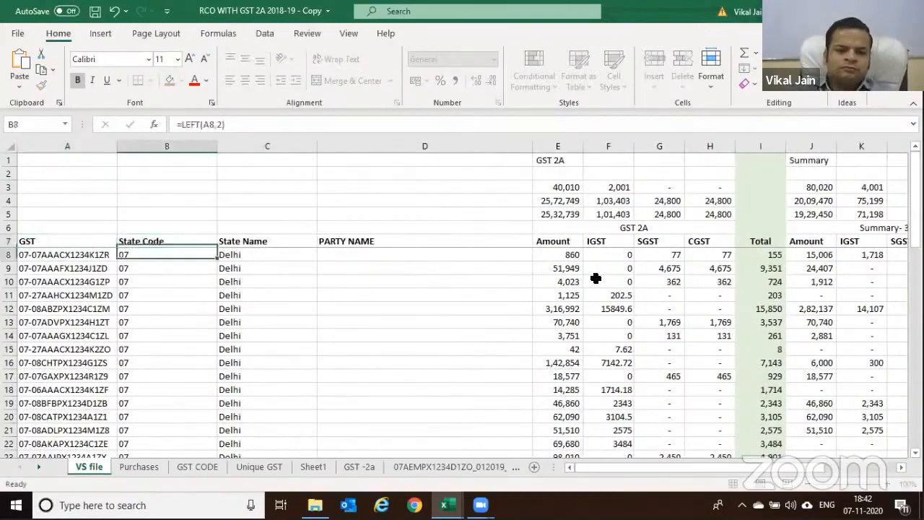
# Pivot the A7:R52 table on a new sheet, with PAN CHECK as rows and Sum of Diff as values
pyautogui.press('Left')
pyautogui.press('Up')
pyautogui.hotkey('ctrl', 'shift', 'Right')
pyautogui.hotkey('ctrl', 'shift', 'Down')
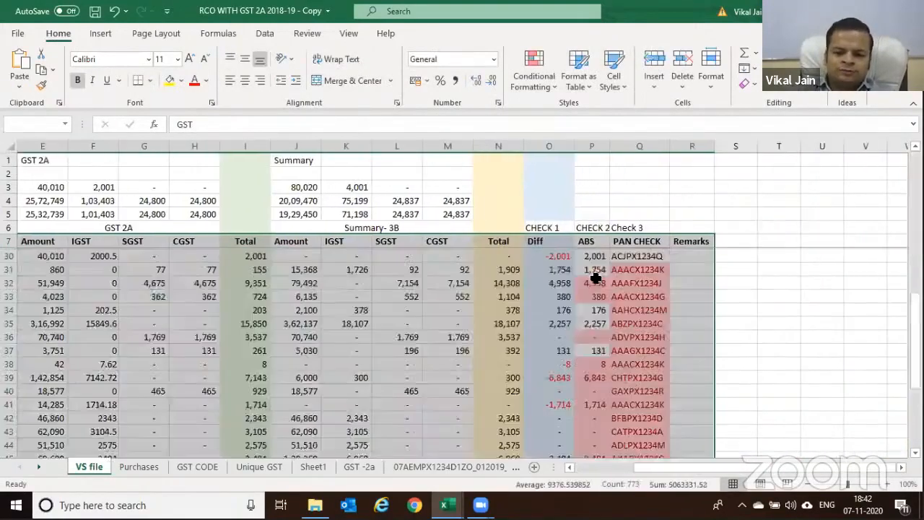
pyautogui.press('alt')
pyautogui.press('n')
pyautogui.press('v')
pyautogui.press('Return')
pyautogui.scroll(-10, 798, 260)
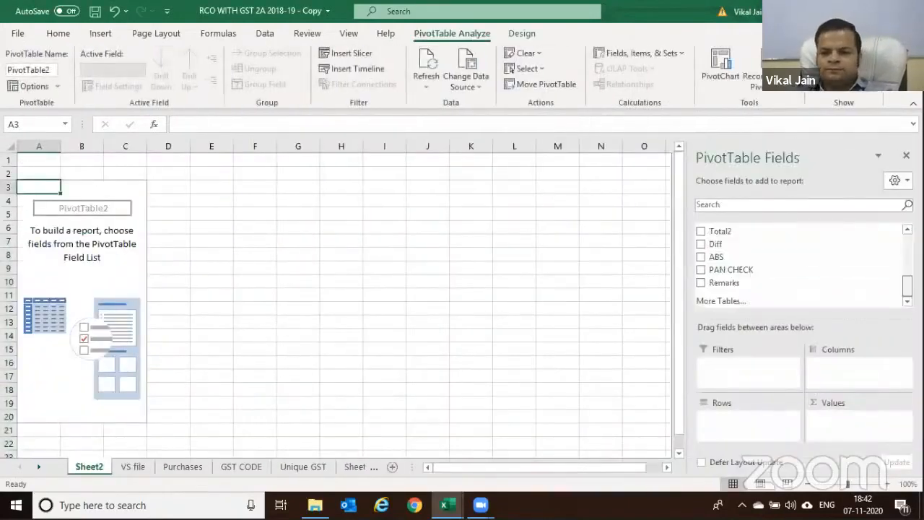
pyautogui.moveTo(763, 270); pyautogui.dragTo(788, 414)
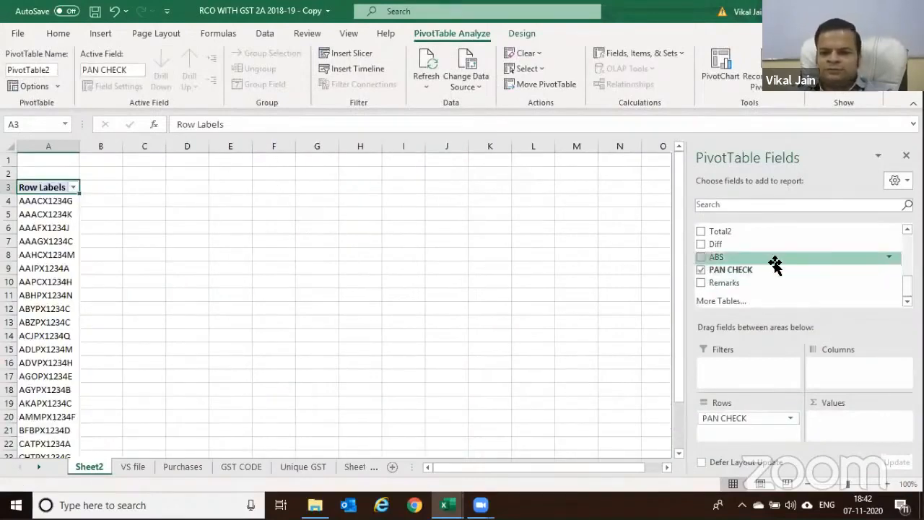
pyautogui.moveTo(722, 244); pyautogui.dragTo(808, 415)
# Format the Sum of Diff column with Comma Style and no decimal places
pyautogui.click(112, 146)
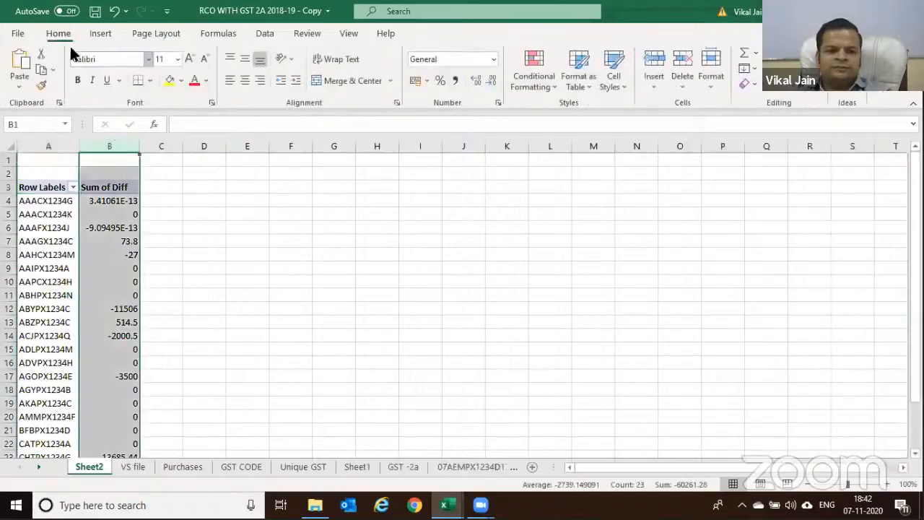
pyautogui.click(457, 81)
pyautogui.click(488, 80)
pyautogui.click(488, 81)
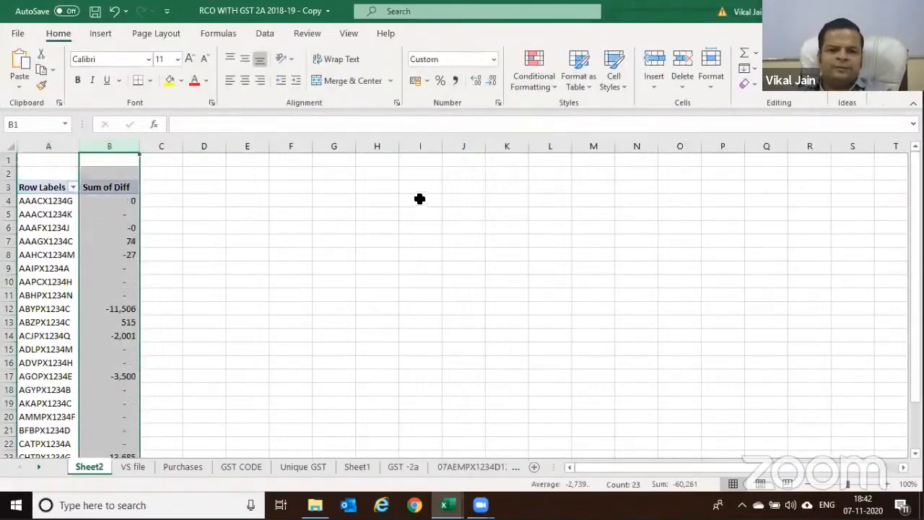
pyautogui.click(419, 200)
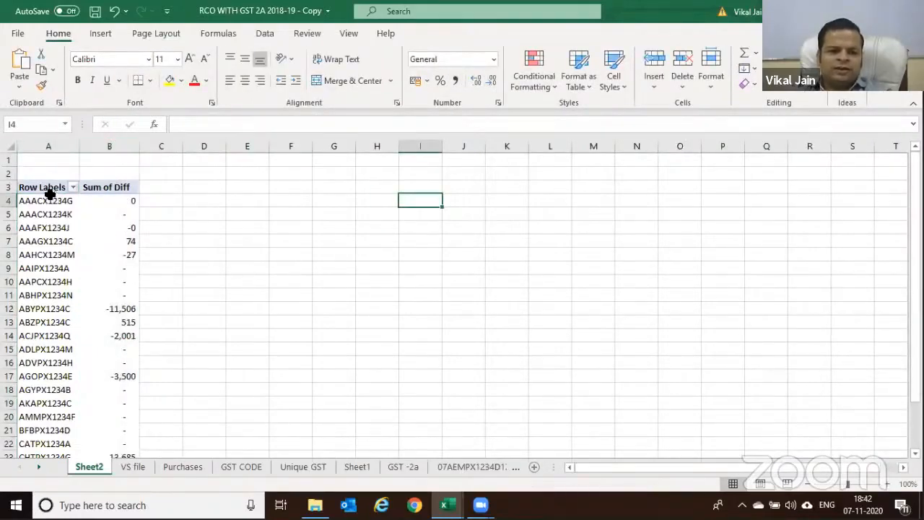
# Enter =B4 in C4 and fill it down to C24 to mirror the Diff sums
pyautogui.click(119, 201)
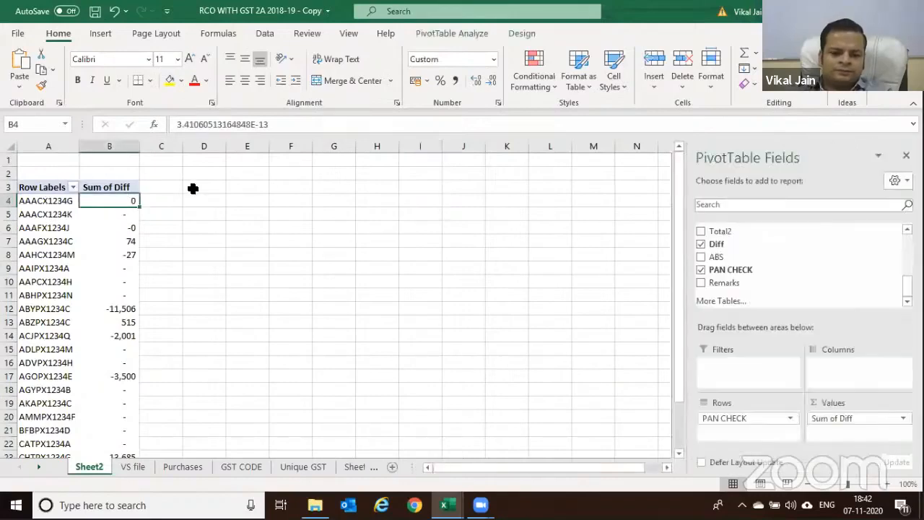
pyautogui.press('Right')
pyautogui.write('=')
pyautogui.press('Left')
pyautogui.press('Left')
pyautogui.press('Return')
pyautogui.write('=')
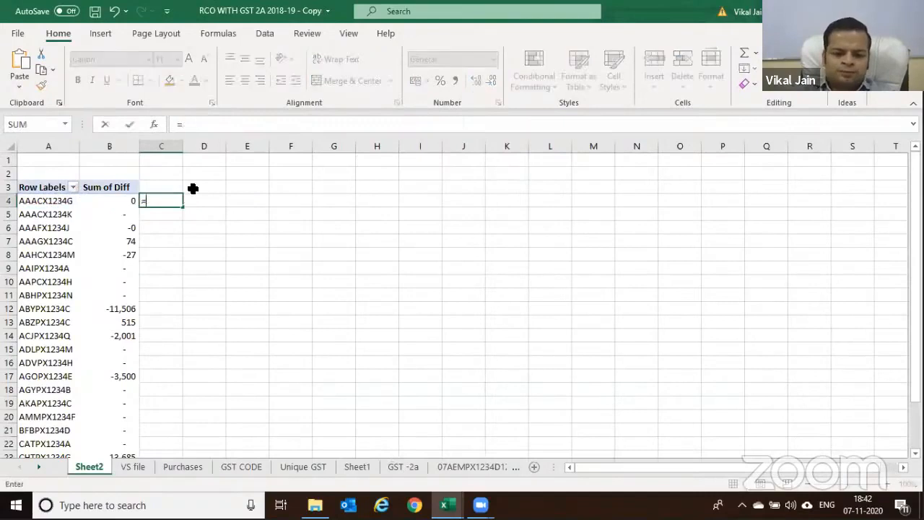
pyautogui.write('b4')
pyautogui.hotkey('ctrl', 'Return')
pyautogui.hotkey('ctrl', 'c')
pyautogui.press('Left')
pyautogui.hotkey('ctrl', 'Down')
pyautogui.press('Right')
pyautogui.hotkey('ctrl', 'shift', 'Up')
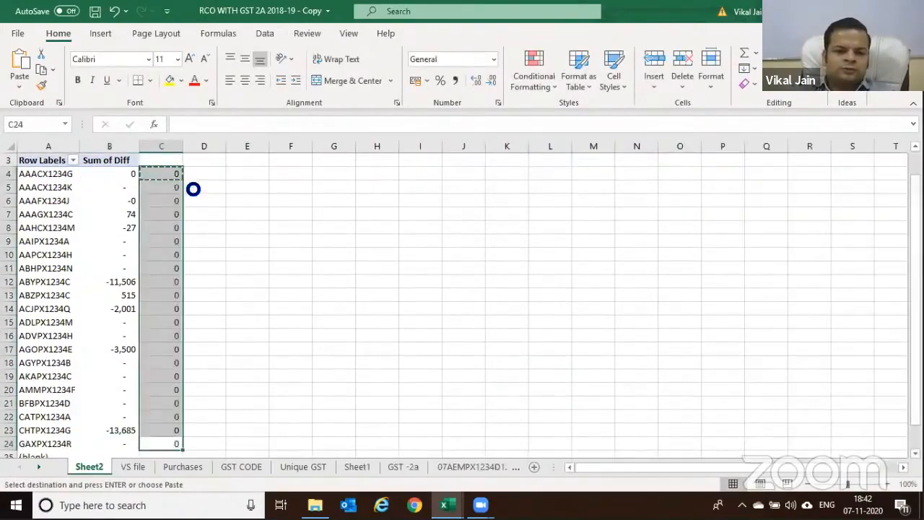
pyautogui.press('Return')
pyautogui.hotkey('ctrl', 'Up')
# Turn on the header-row filter and clear all values in column C's filter list
pyautogui.press('Up')
pyautogui.hotkey('alt', 'd')
pyautogui.press('f')
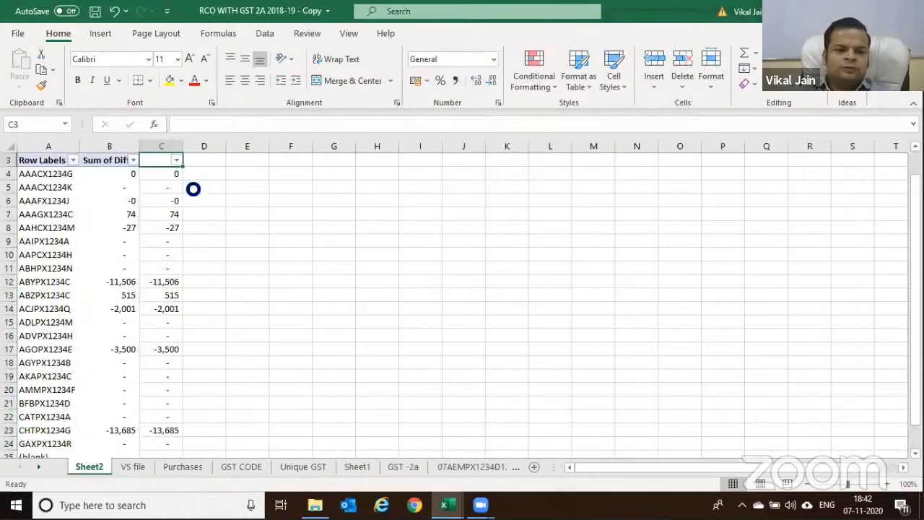
pyautogui.hotkey('alt', 'Down')
pyautogui.press('Down')
pyautogui.press('Down')
pyautogui.press('Down')
pyautogui.press('Down')
pyautogui.press('Down')
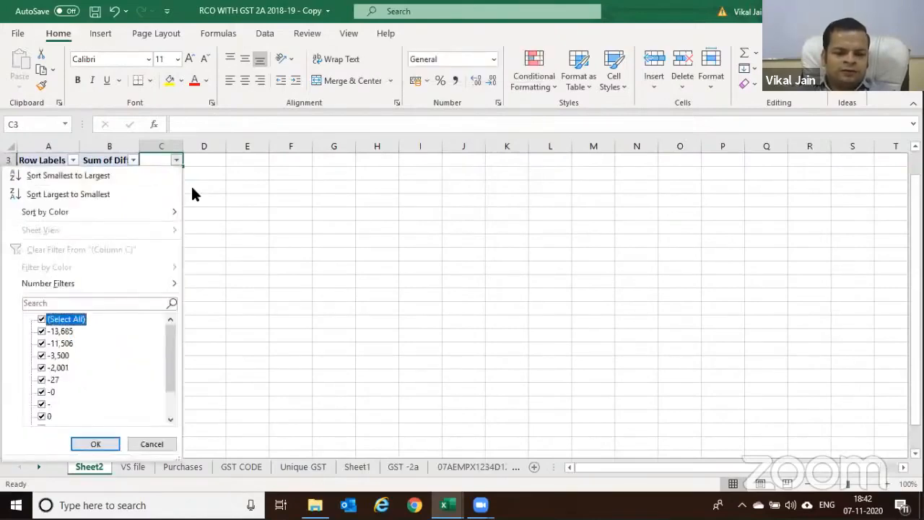
pyautogui.press('space')
# Filter column C to only the non-zero differences and select the seven remaining PAN rows
pyautogui.press('Down')
pyautogui.press('Down')
pyautogui.press('Down')
pyautogui.press('Down')
pyautogui.press('Up')
pyautogui.press('Up')
pyautogui.press('Up')
pyautogui.press('Up')
pyautogui.press('space')
pyautogui.press('Down')
pyautogui.press('space')
pyautogui.press('Down')
pyautogui.press('space')
pyautogui.press('Down')
pyautogui.press('space')
pyautogui.press('Down')
pyautogui.press('space')
pyautogui.press('Down')
pyautogui.press('Down')
pyautogui.press('Down')
pyautogui.press('Down')
pyautogui.press('space')
pyautogui.press('Down')
pyautogui.press('space')
pyautogui.press('Return')
pyautogui.hotkey('shift', 'Down')
pyautogui.hotkey('shift', 'Down')
pyautogui.hotkey('shift', 'Down')
pyautogui.hotkey('shift', 'Down')
pyautogui.hotkey('shift', 'Down')
pyautogui.hotkey('shift', 'Down')
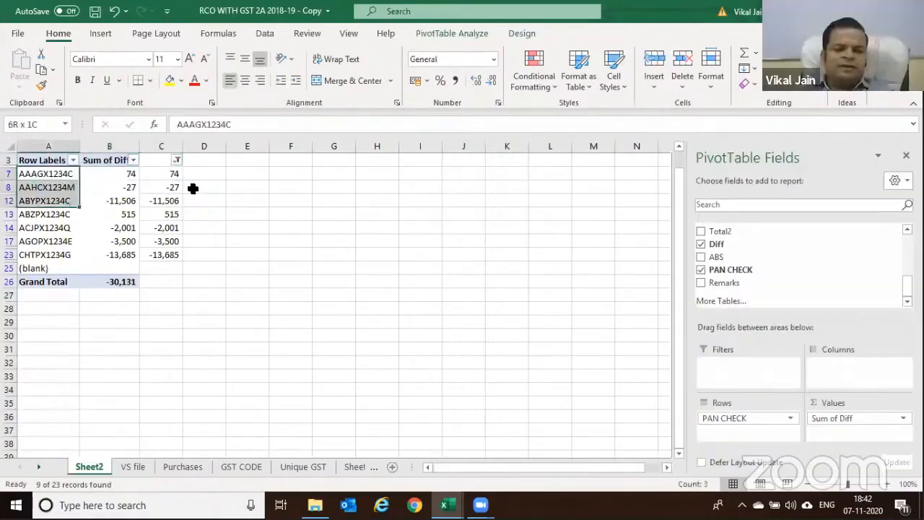
pyautogui.hotkey('shift', 'Right')
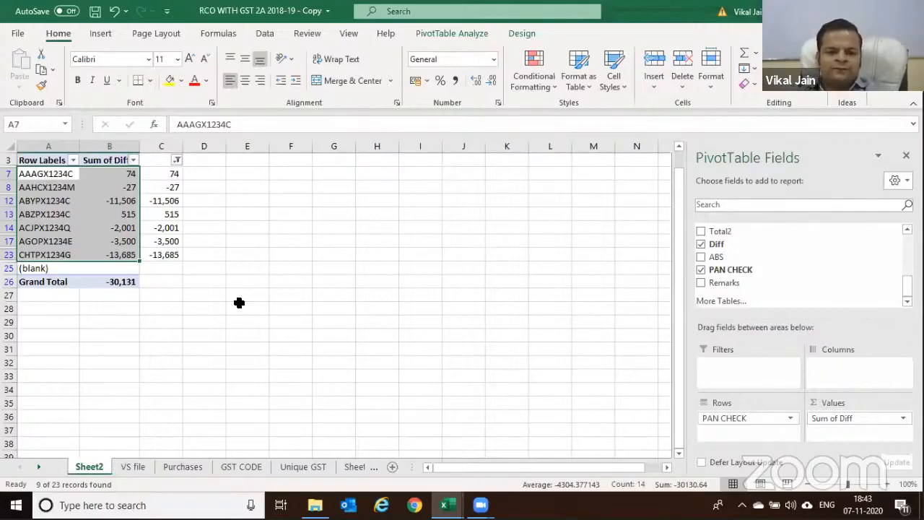
# Review the Diff, ABS, PAN CHECK and Remarks formulas along row 10 of the VS file sheet
pyautogui.hotkey('ctrl', 'pagedown')
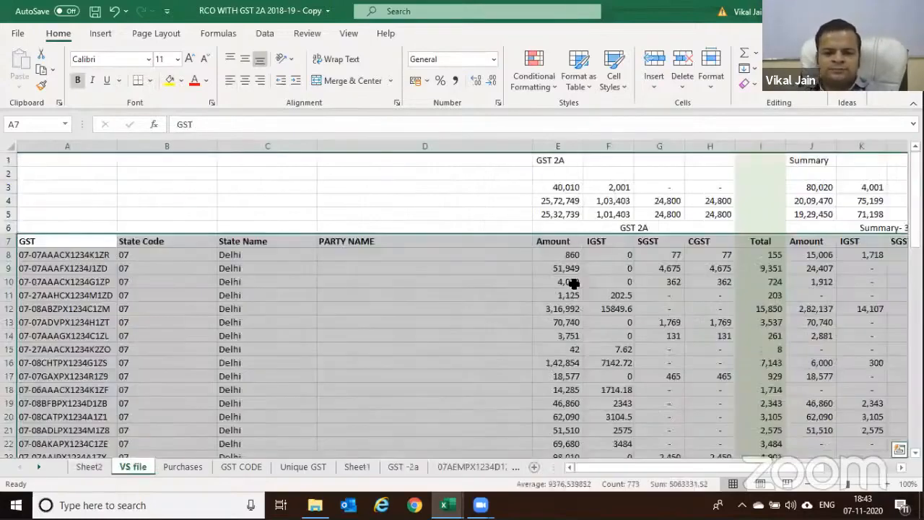
pyautogui.click(574, 284)
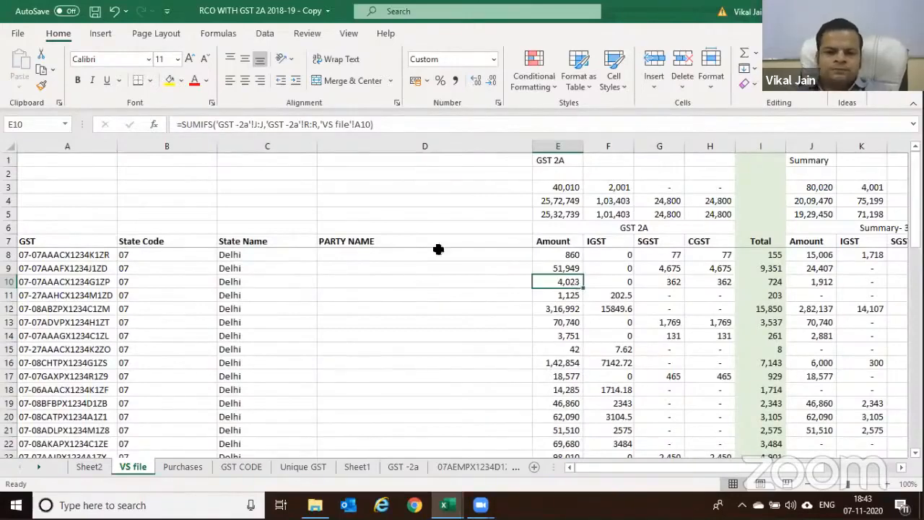
pyautogui.press('Right')
pyautogui.press('Right')
pyautogui.press('Right')
pyautogui.press('Right')
pyautogui.press('Right')
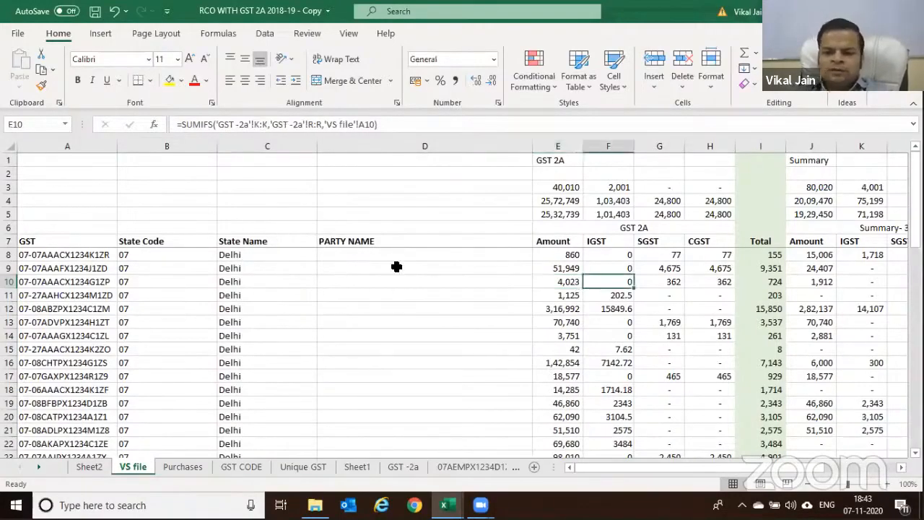
pyautogui.press('Right')
pyautogui.press('Right')
pyautogui.press('Right')
pyautogui.press('Right')
pyautogui.press('Right')
pyautogui.press('Right')
pyautogui.press('Right')
pyautogui.press('Right')
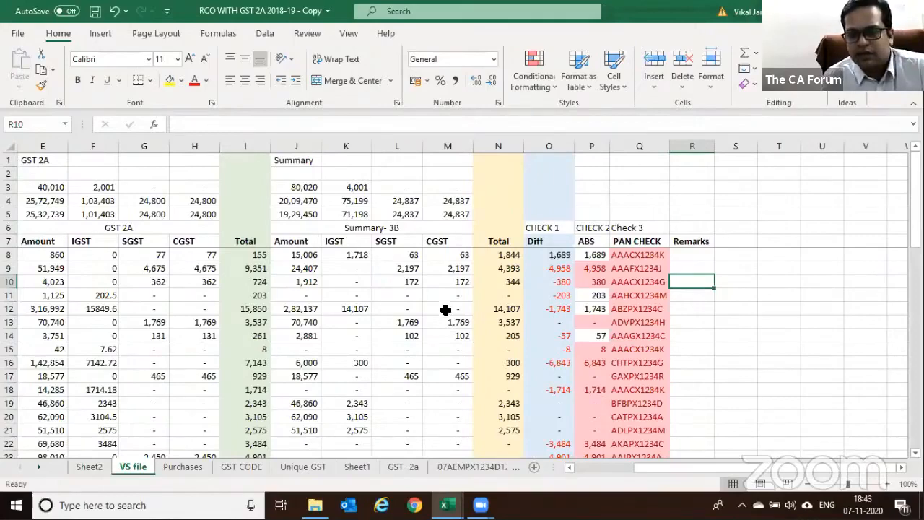
pyautogui.hotkey('alt', 'Tab')
pyautogui.hotkey('alt', 'Tab')
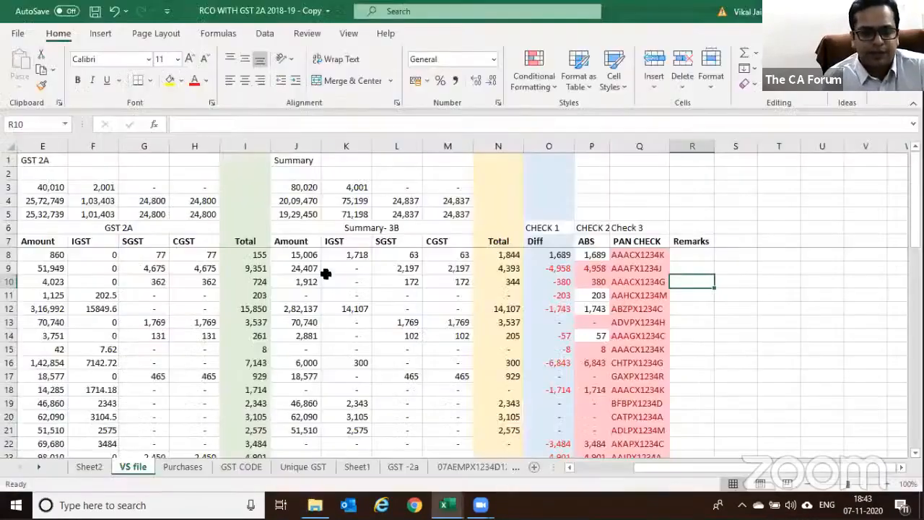